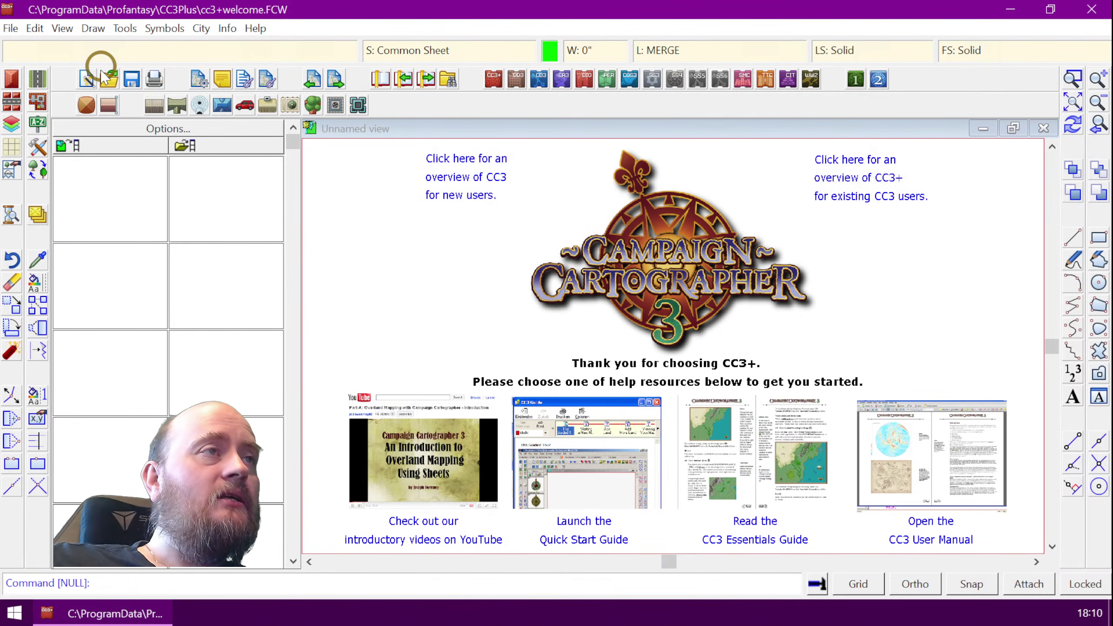
- Start a new drawing with the Cities map type and self-decided settings
left_click(87, 79)
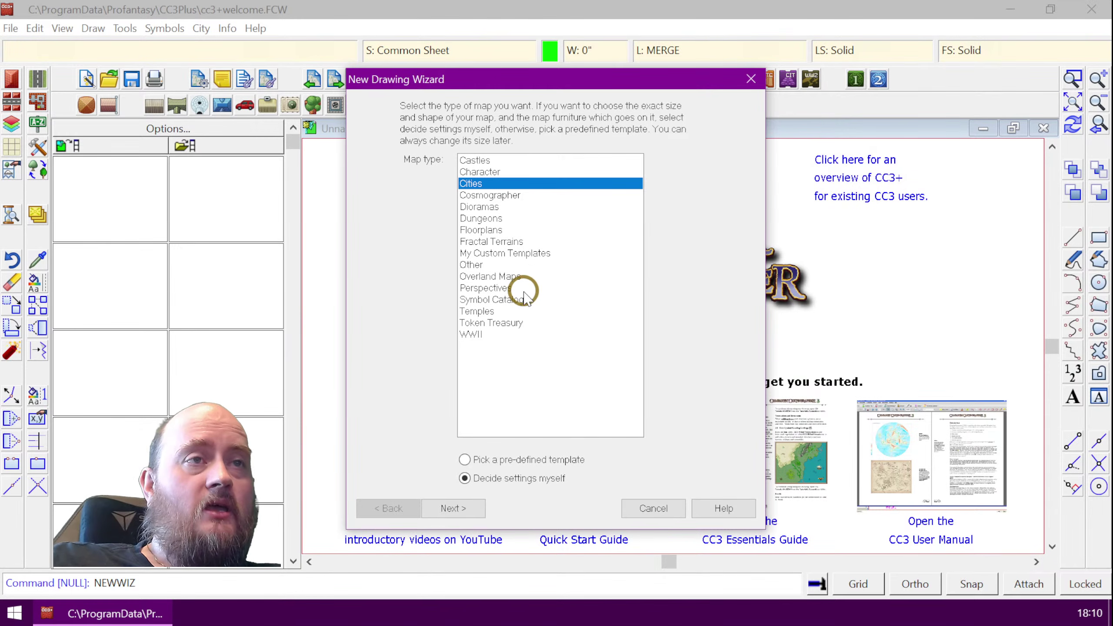
left_click(482, 217)
left_click(481, 228)
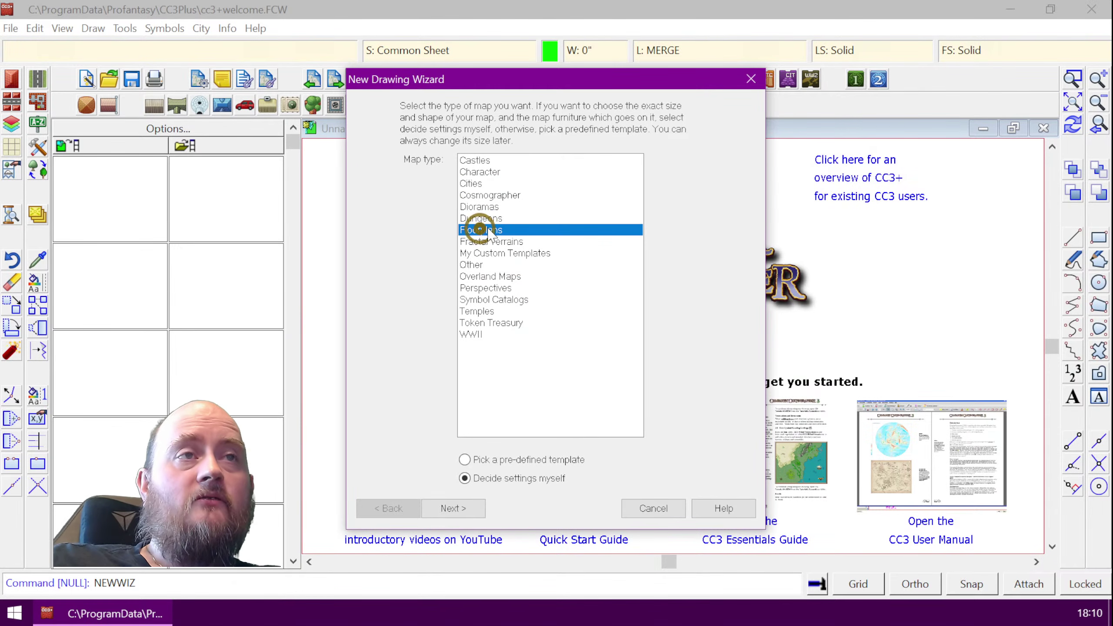
left_click(472, 183)
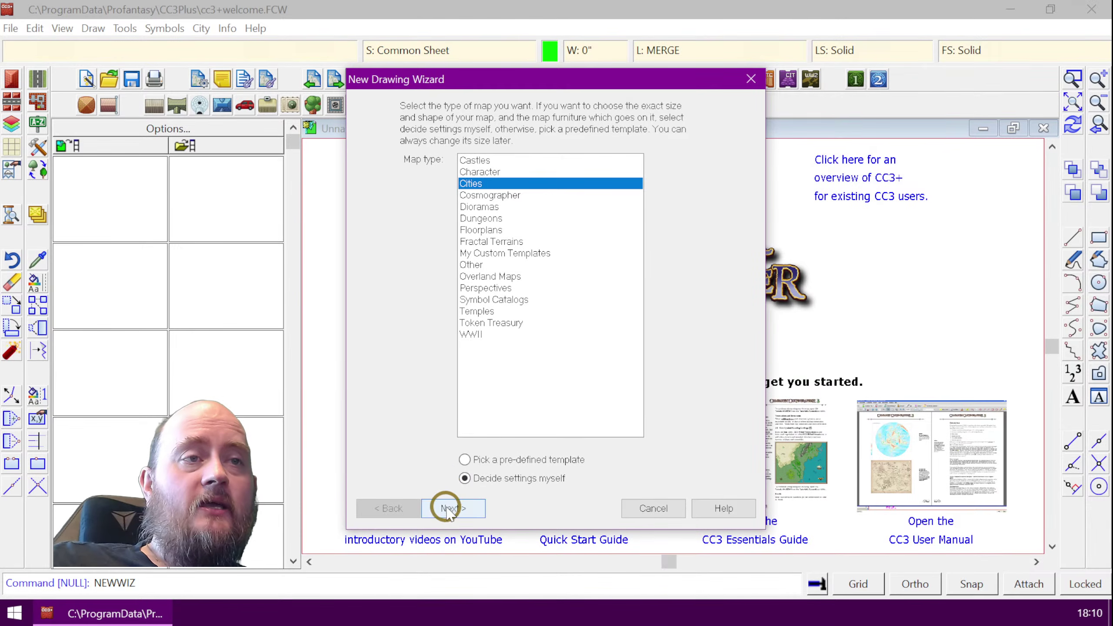
left_click(447, 507)
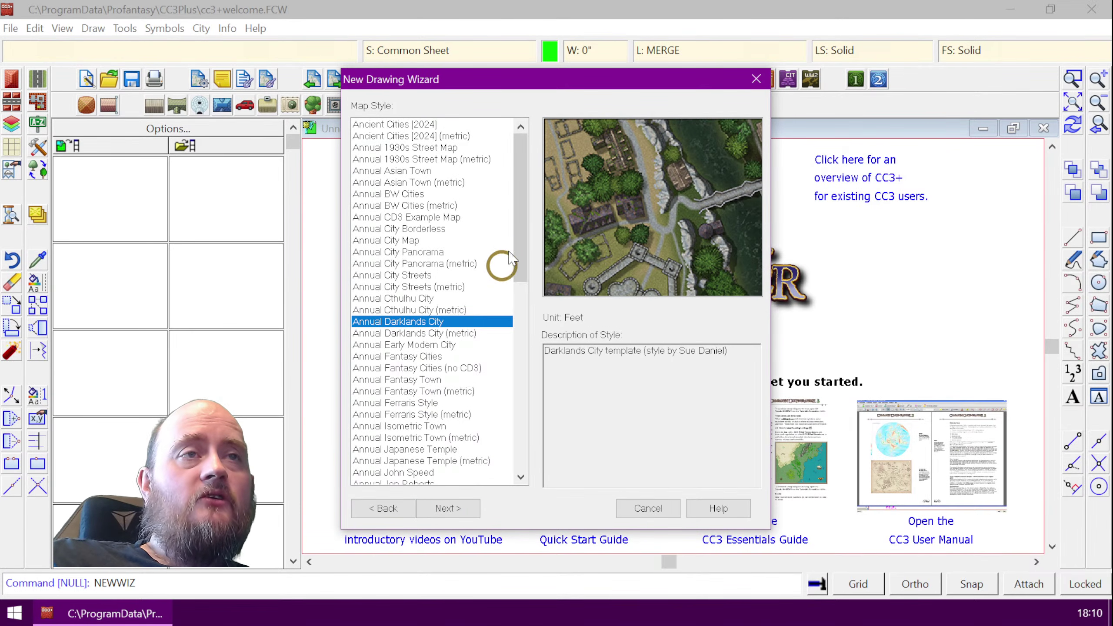
- Browse the city map styles and preview SS6 Isometric Cities, Annual Darklands City and CC3 City Basic
scroll(516, 251, "down", 2)
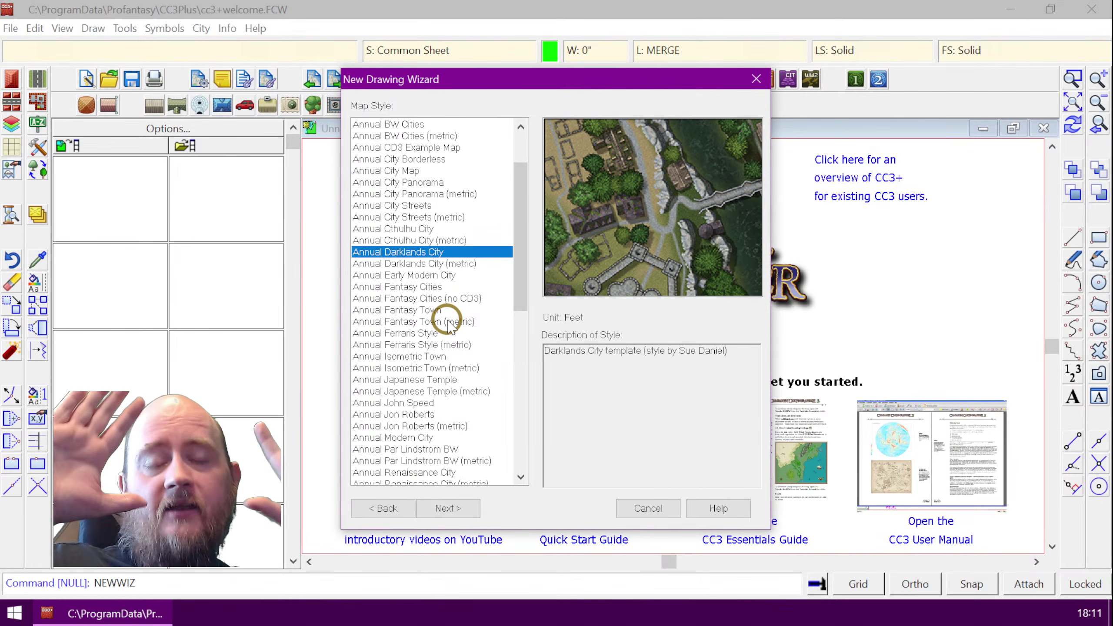
scroll(448, 324, "down", 10)
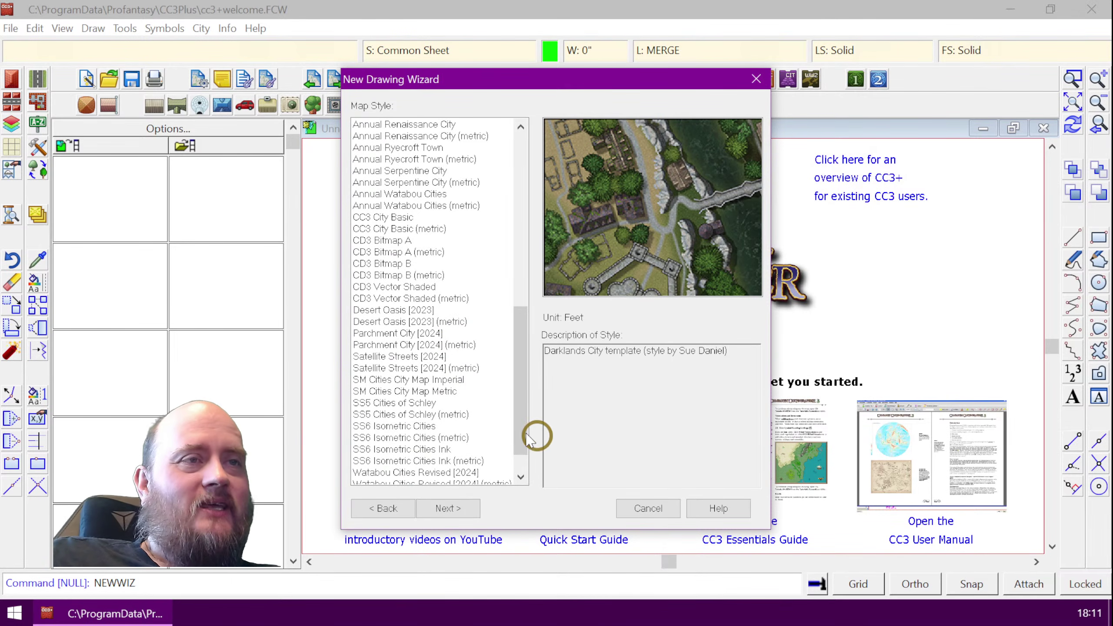
left_click(413, 426)
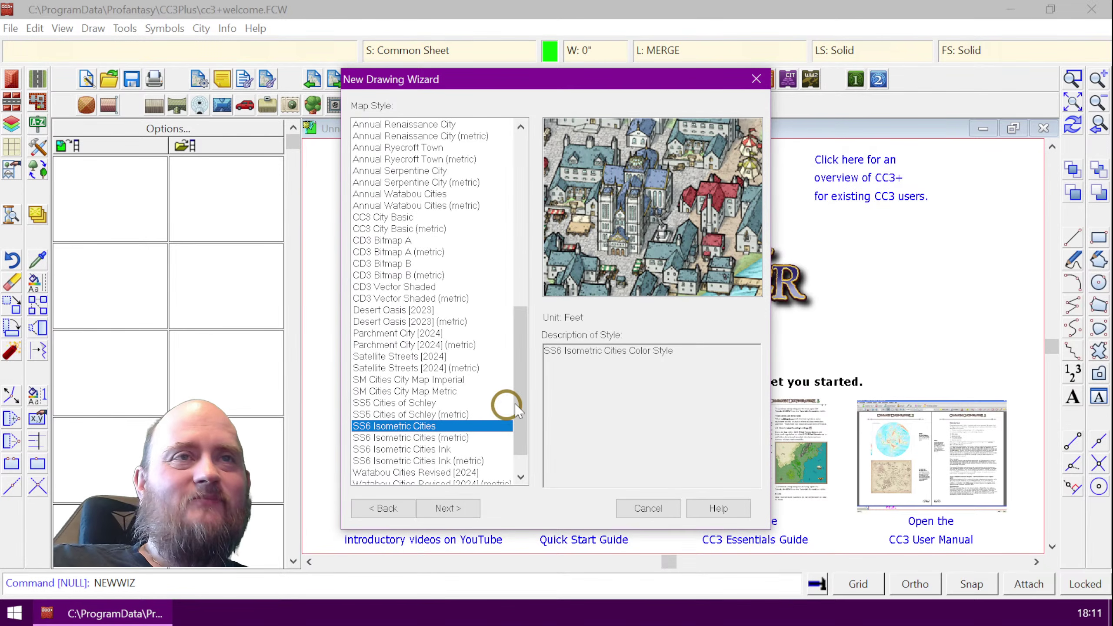
scroll(434, 370, "up", 1)
scroll(435, 372, "up", 5)
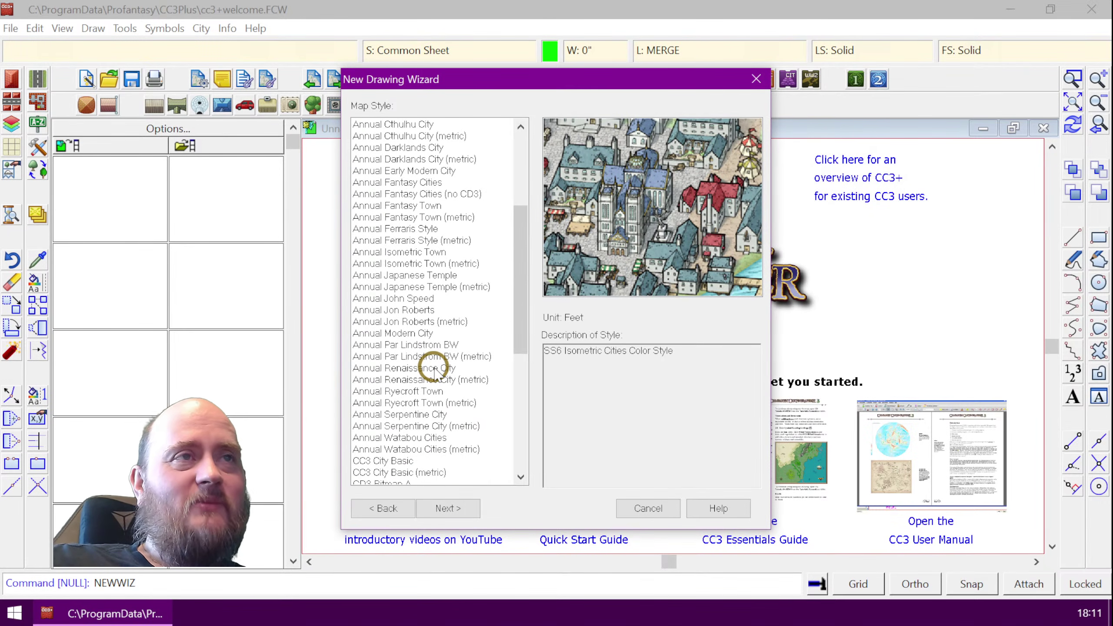
scroll(435, 372, "up", 1)
left_click(428, 181)
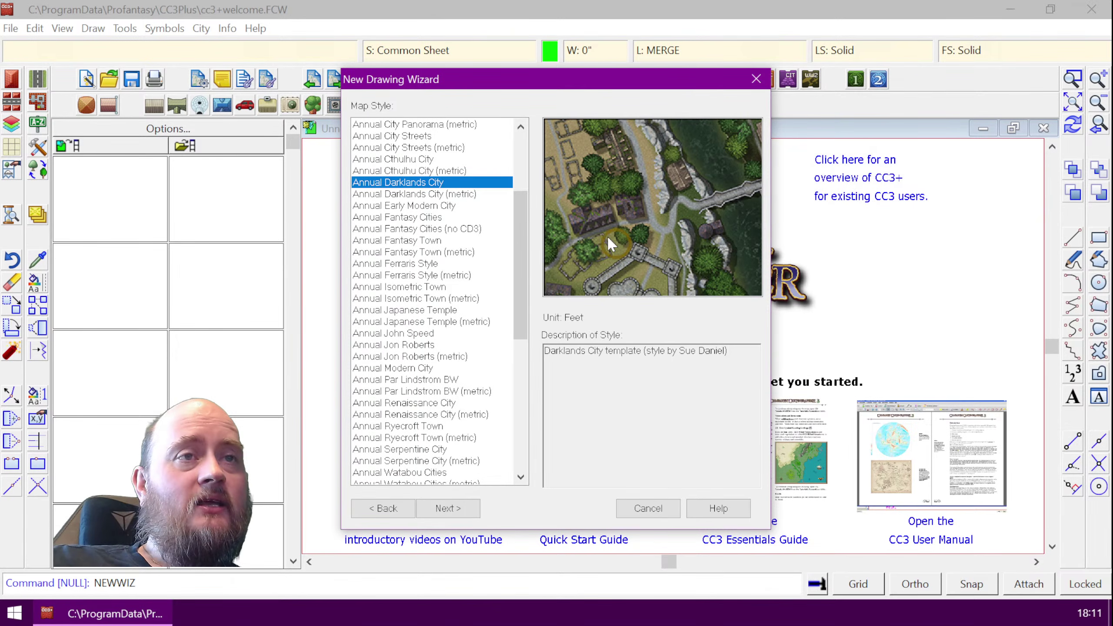
left_click_drag(523, 251, 521, 333)
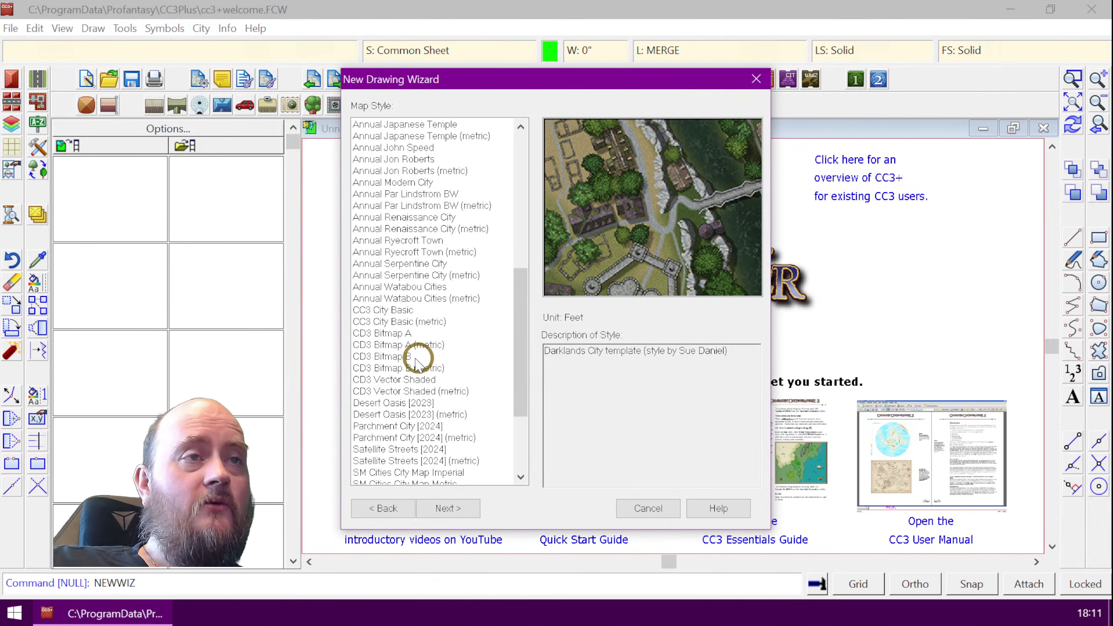
left_click(385, 309)
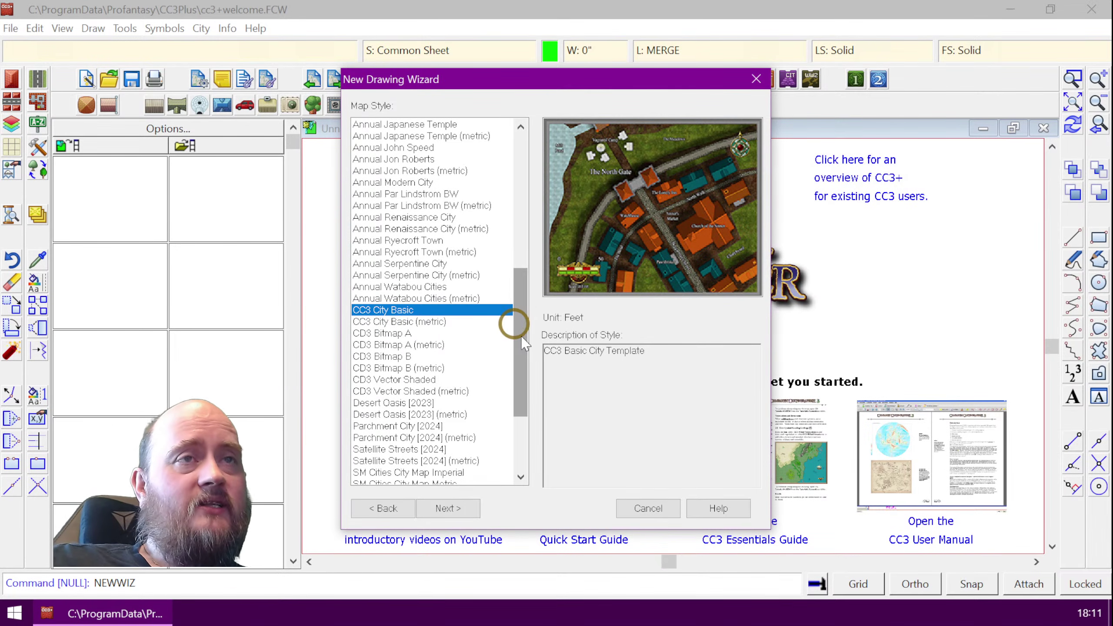
left_click_drag(521, 351, 537, 206)
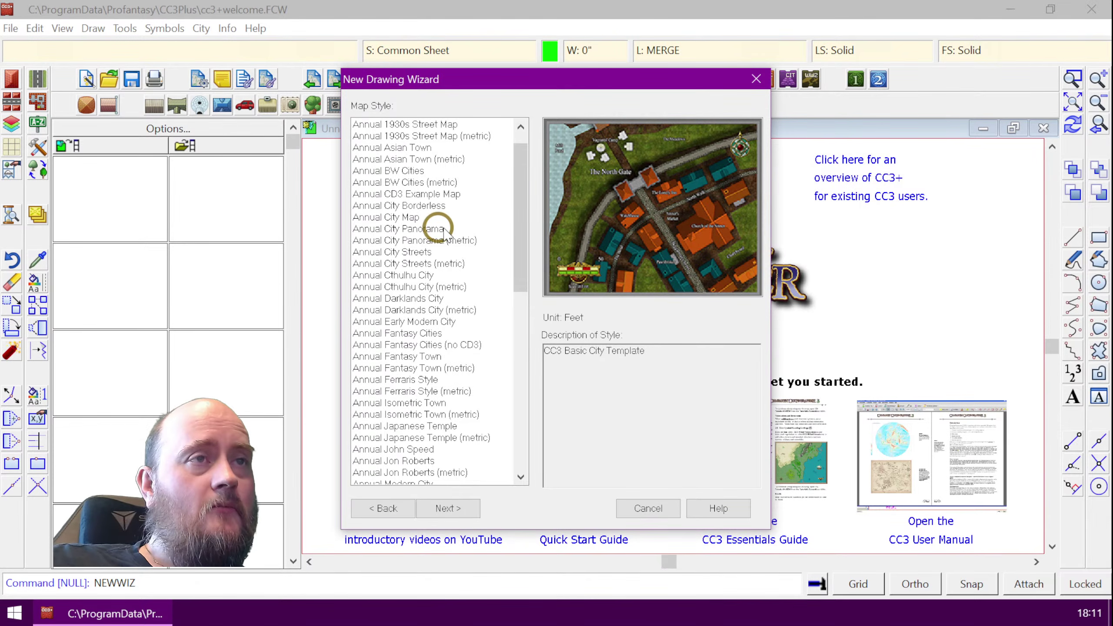
scroll(447, 258, "up", 2)
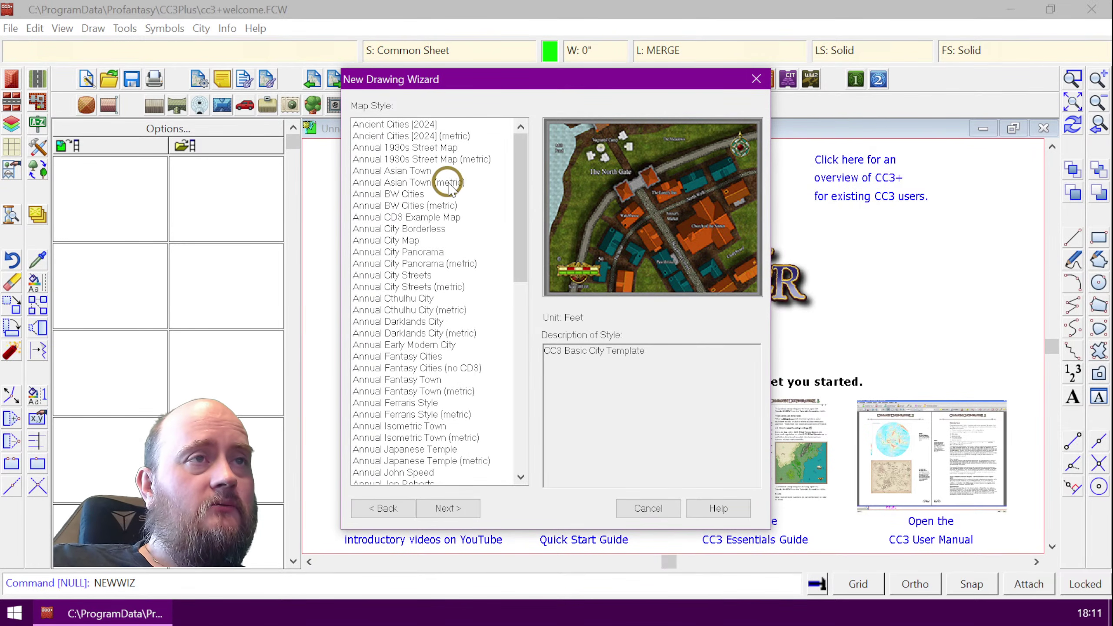
- Choose the Annual Darklands City style in feet and set the map dimensions to 200 wide by 160 high
left_click(429, 322)
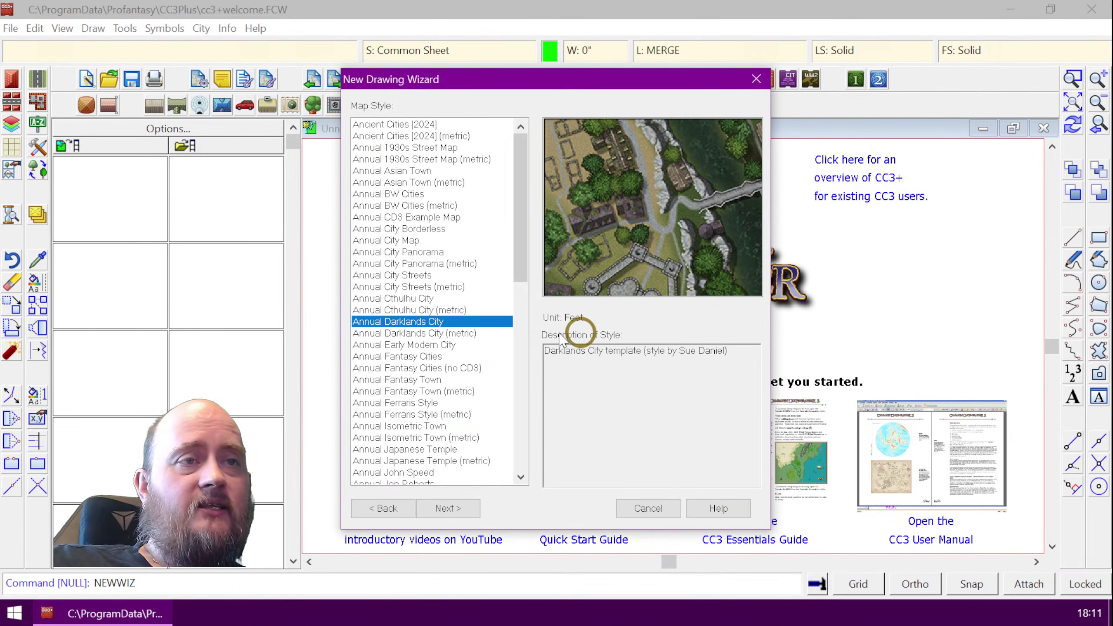
left_click(439, 509)
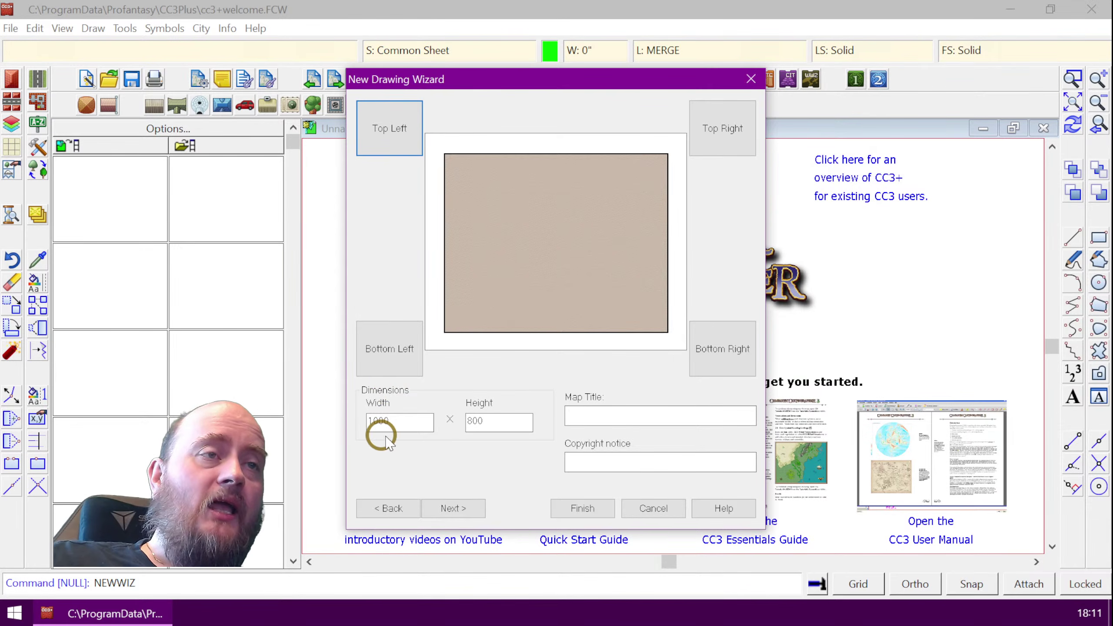
left_click_drag(397, 420, 343, 421)
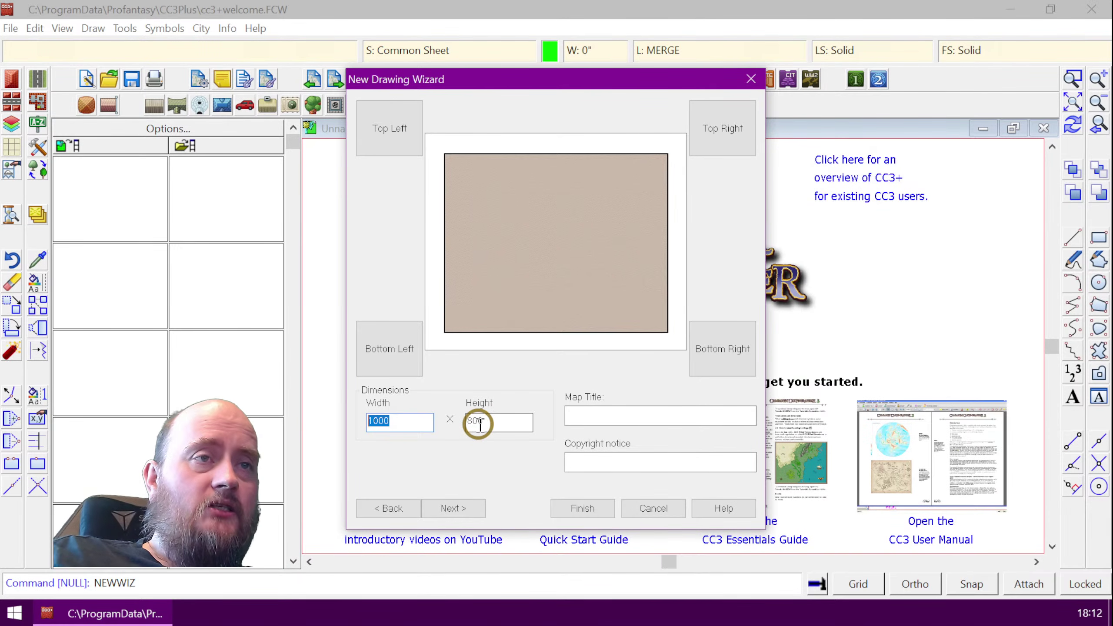
left_click(405, 421)
left_click_drag(405, 420, 360, 421)
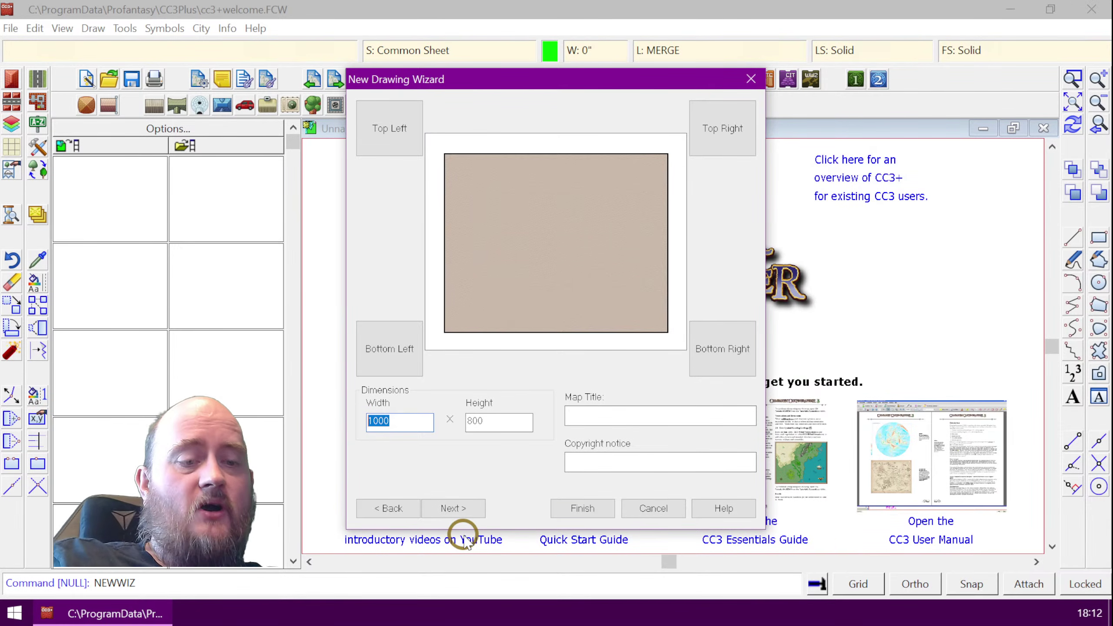
type("200")
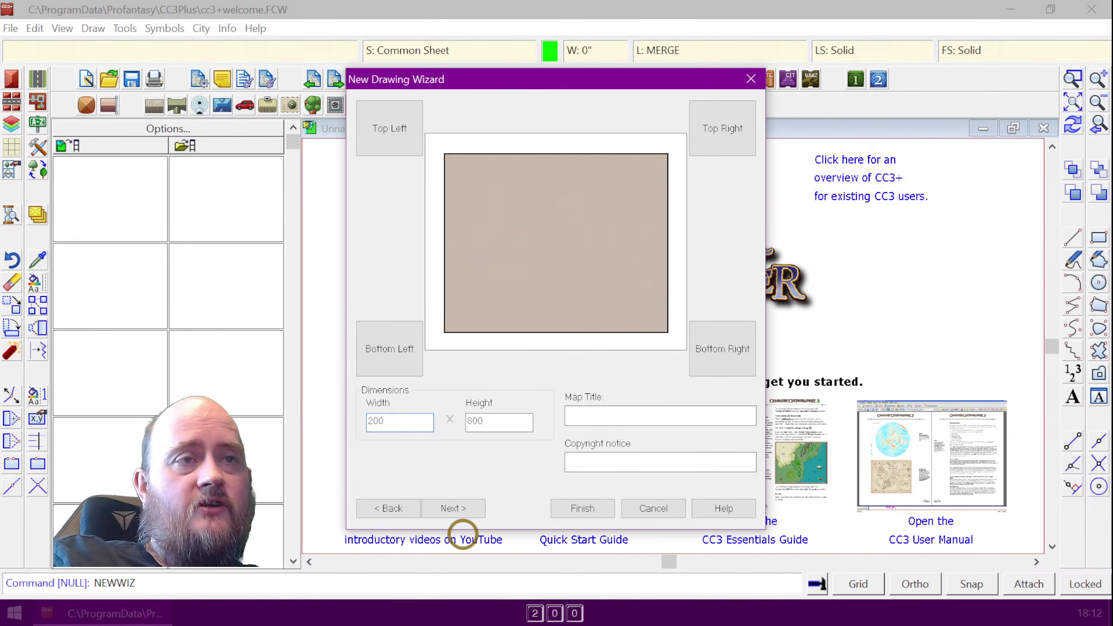
key("Tab")
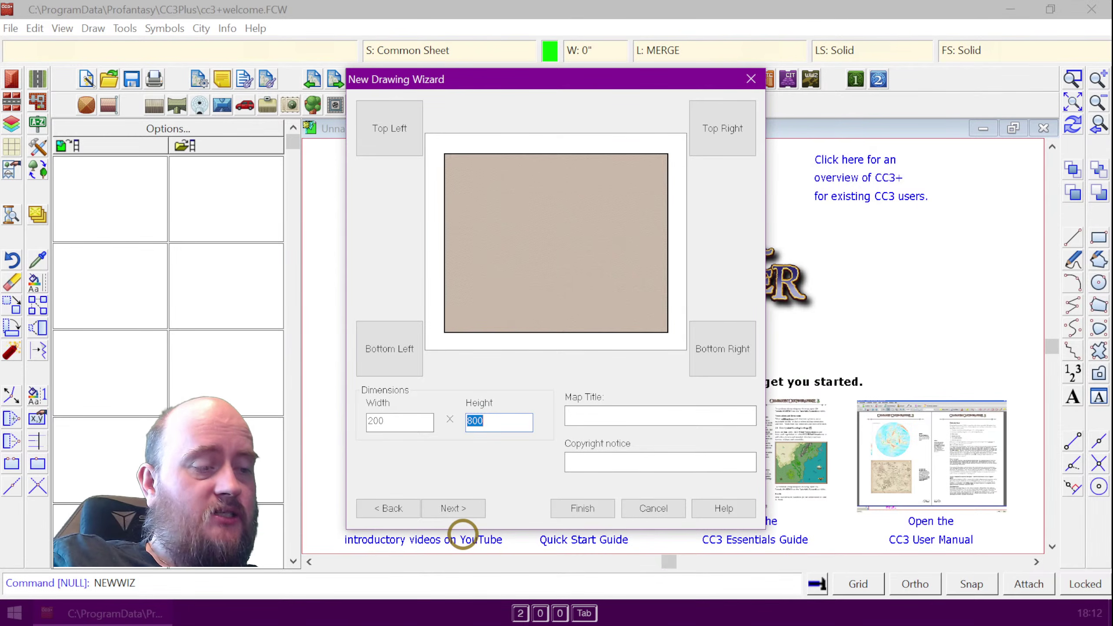
type("160")
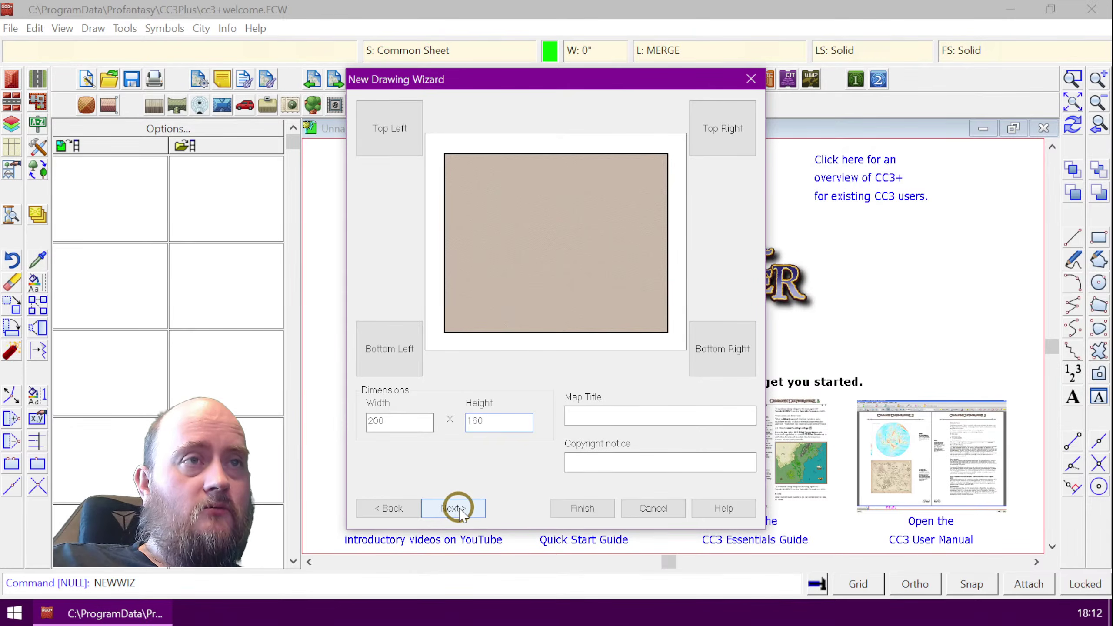
left_click(458, 509)
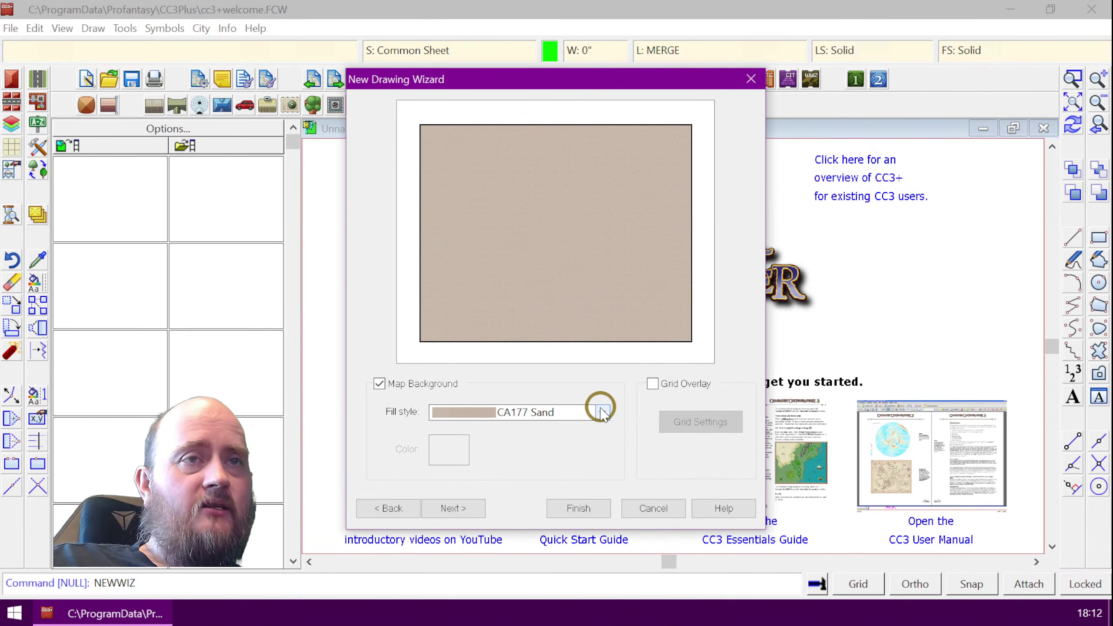
- Set the map background fill to CA177 Grass 01 and finish the wizard without a grid overlay or multiple levels
left_click(617, 419)
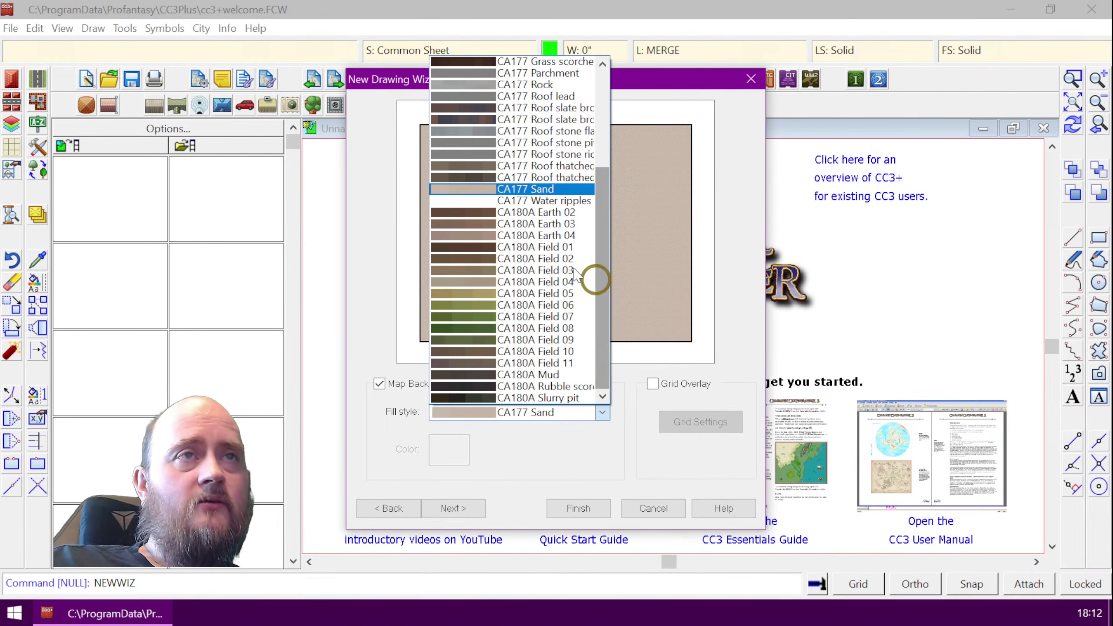
left_click_drag(601, 259, 601, 174)
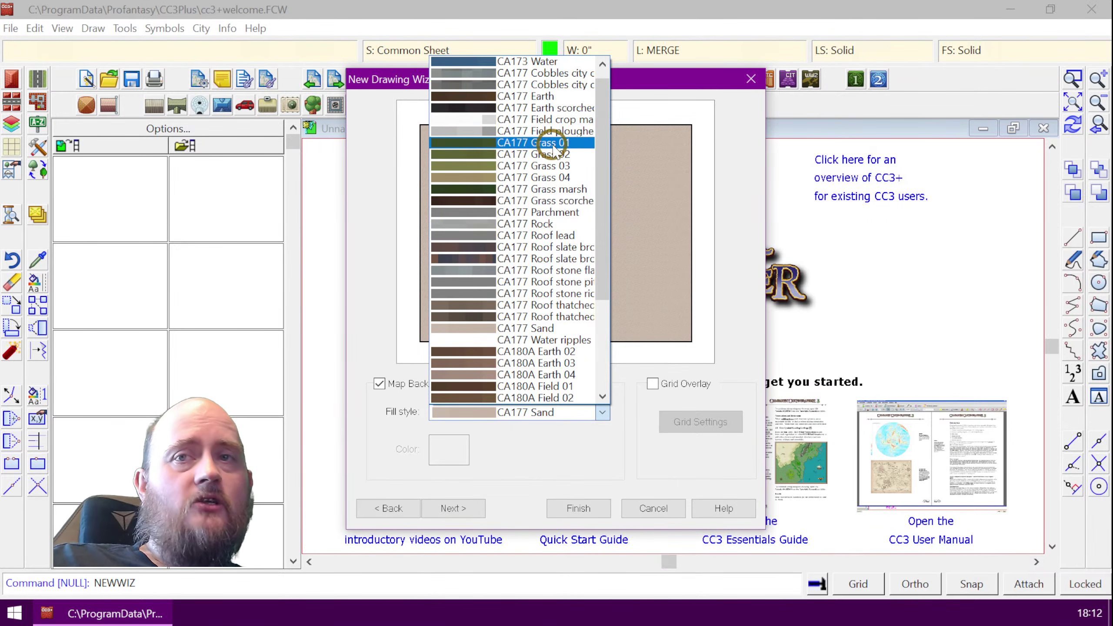
left_click(553, 149)
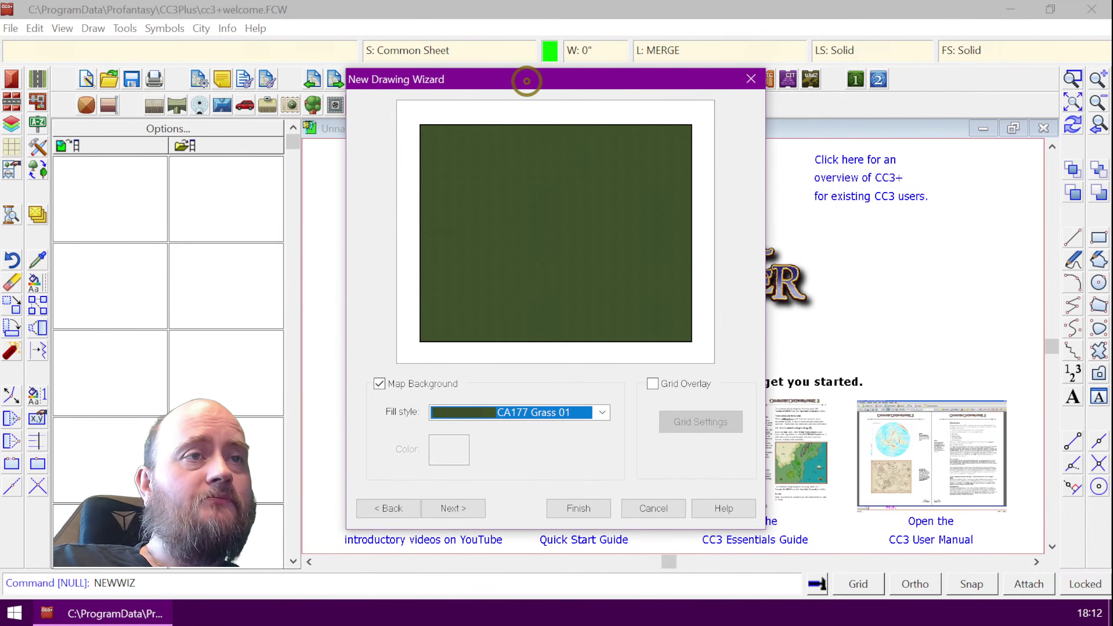
left_click_drag(527, 81, 538, 52)
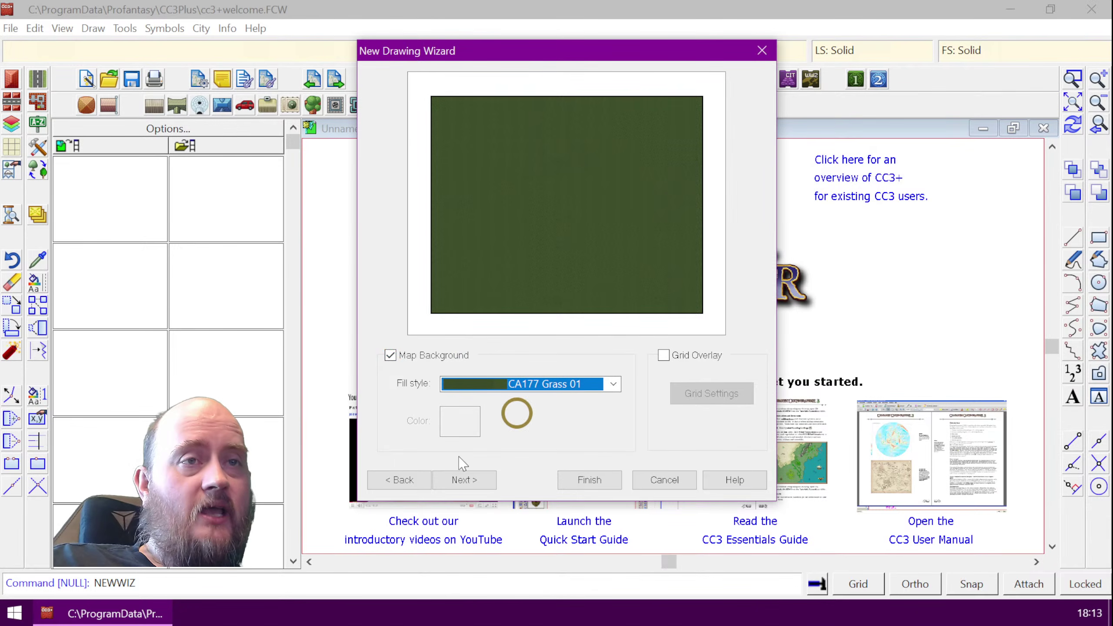
left_click(466, 478)
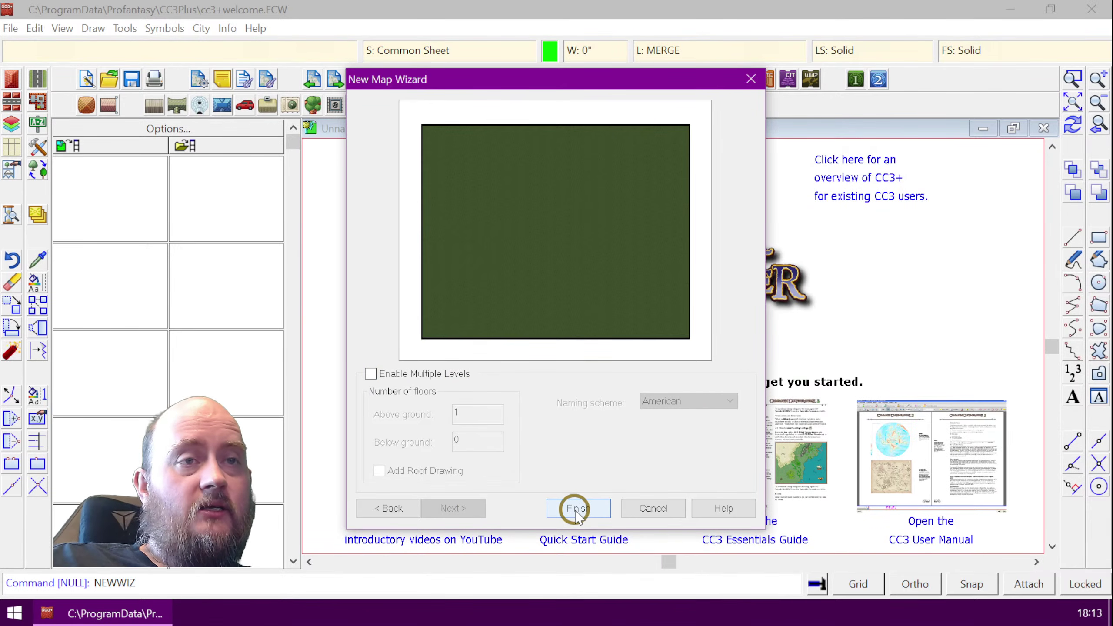
left_click(576, 510)
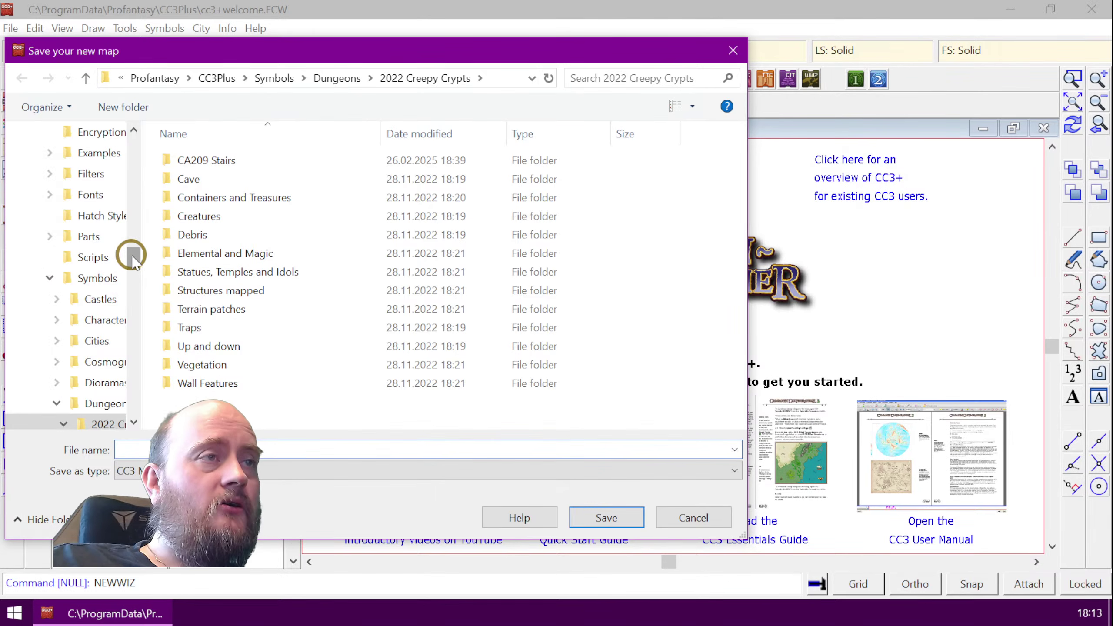
- Choose the ProFantasy Streaming Maps folder as the save location for the new map
left_click_drag(133, 256, 132, 146)
left_click(64, 271)
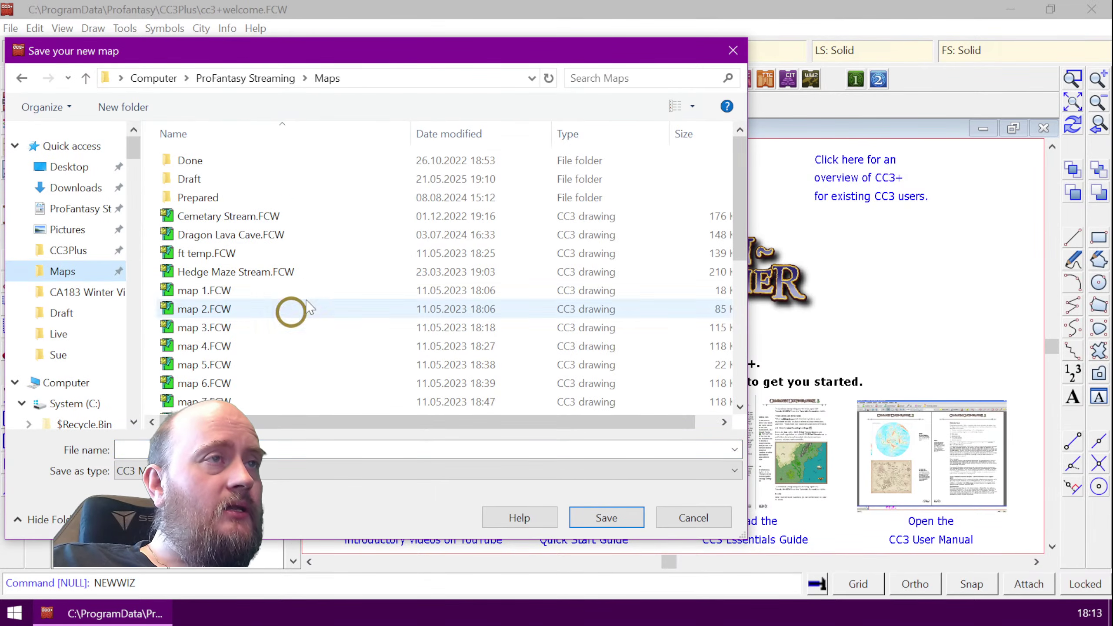
scroll(310, 272, "down", 4)
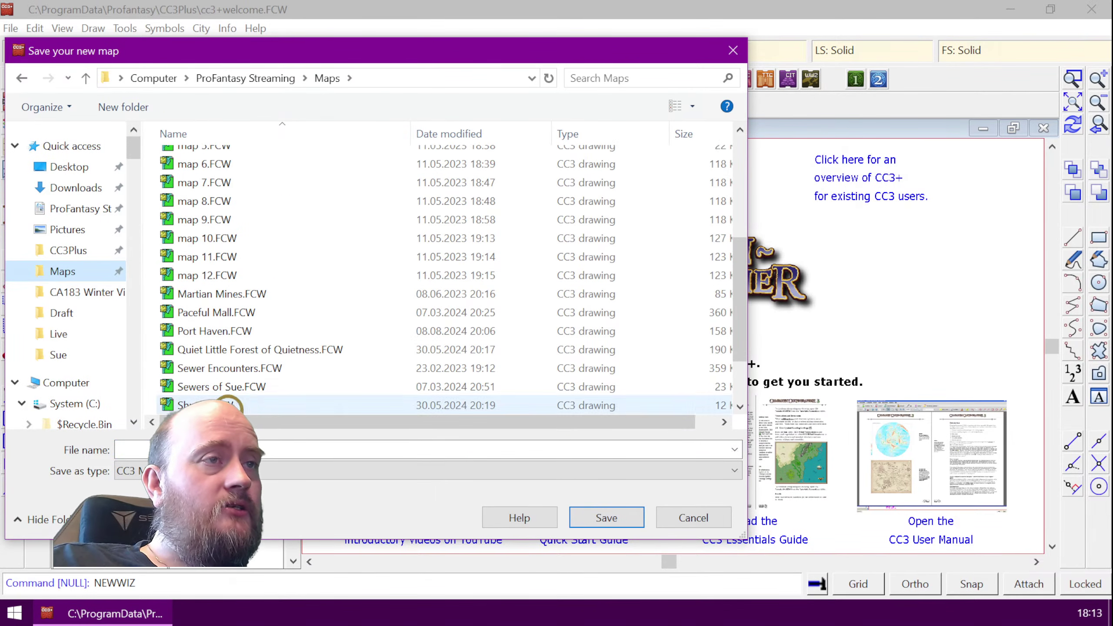
- Save the new map under the file name Village Battlemap (Peaceful Edition)
left_click(219, 450)
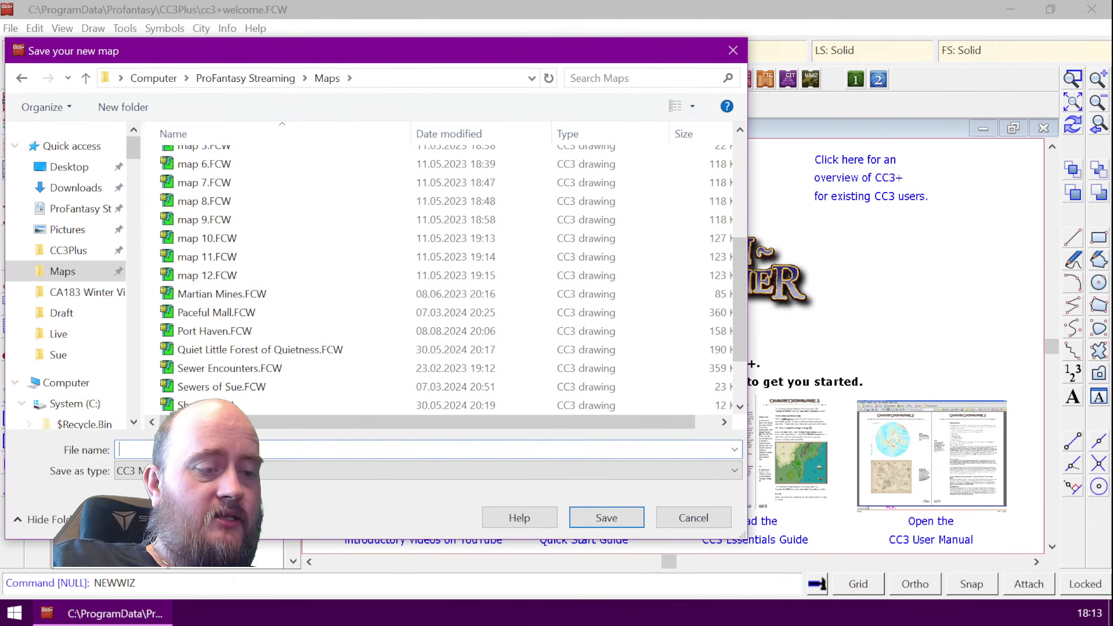
type("V")
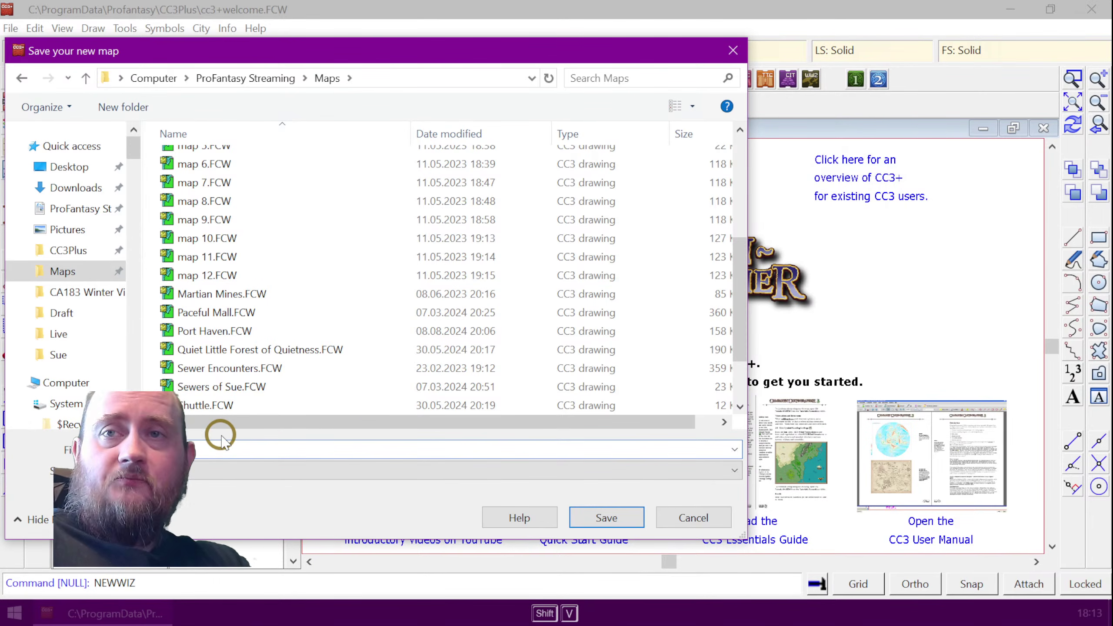
type("illage Ba")
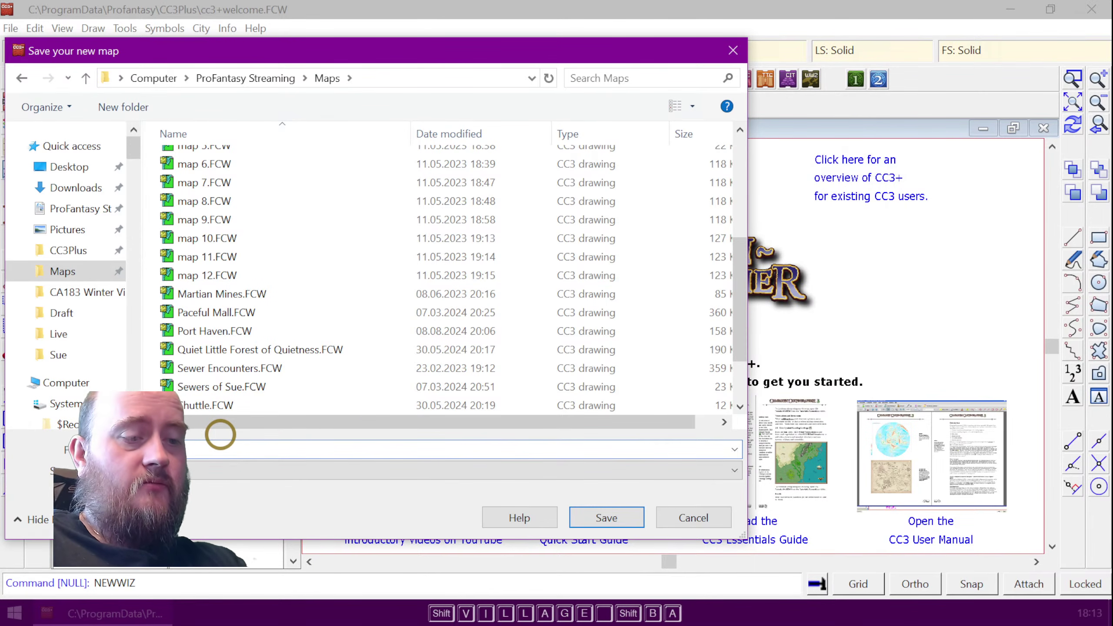
type("ttlerm")
key("BackSpace")
key("BackSpace")
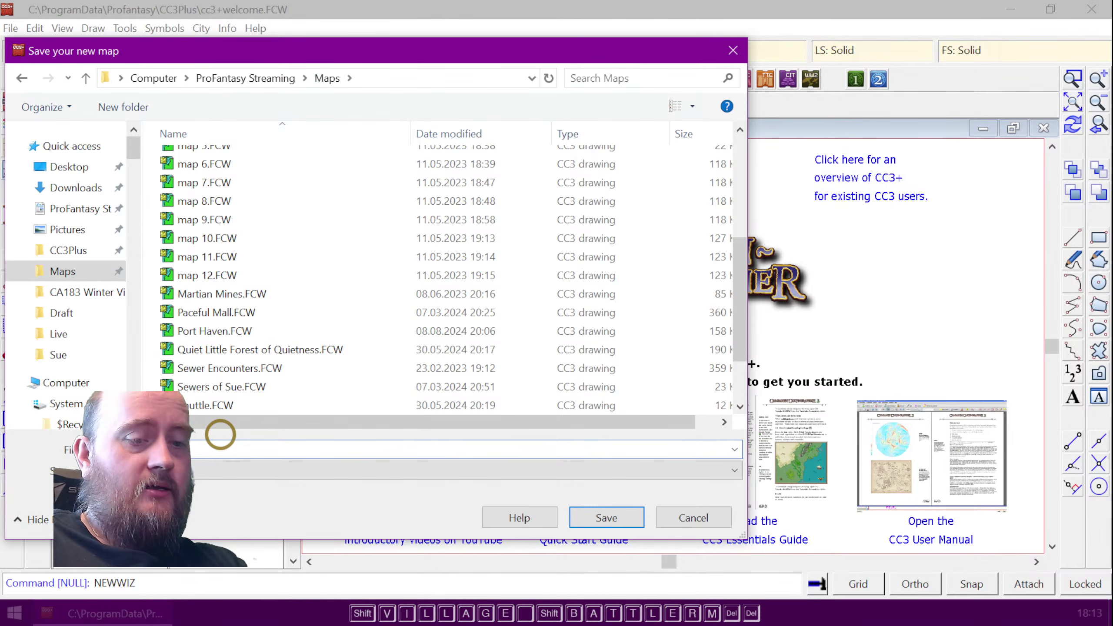
type("map")
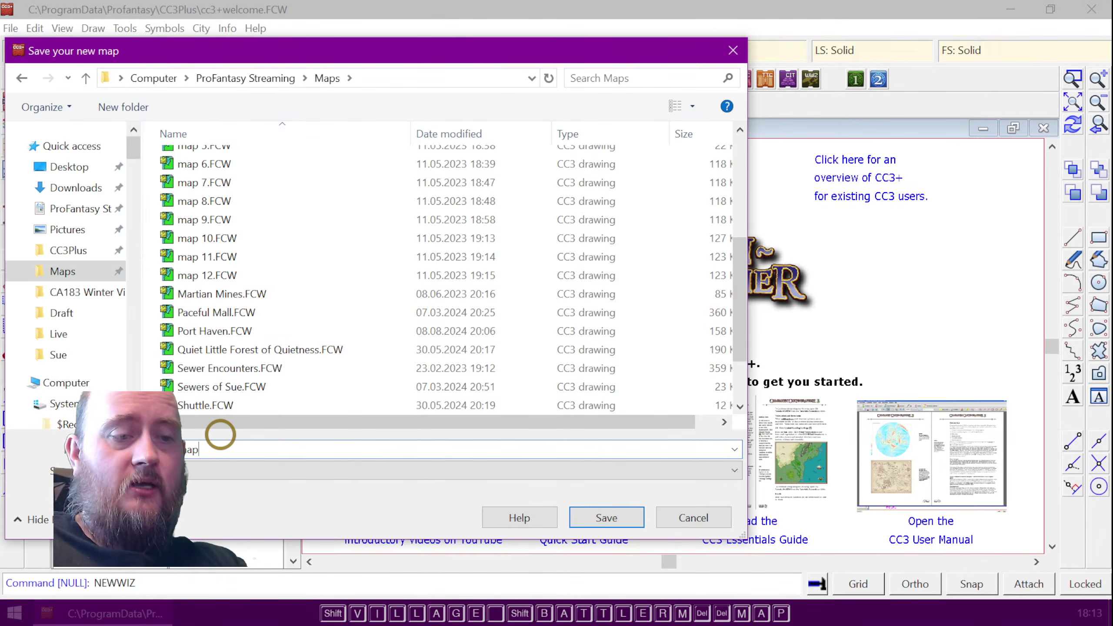
type(" ()")
key("Left")
type("Pea")
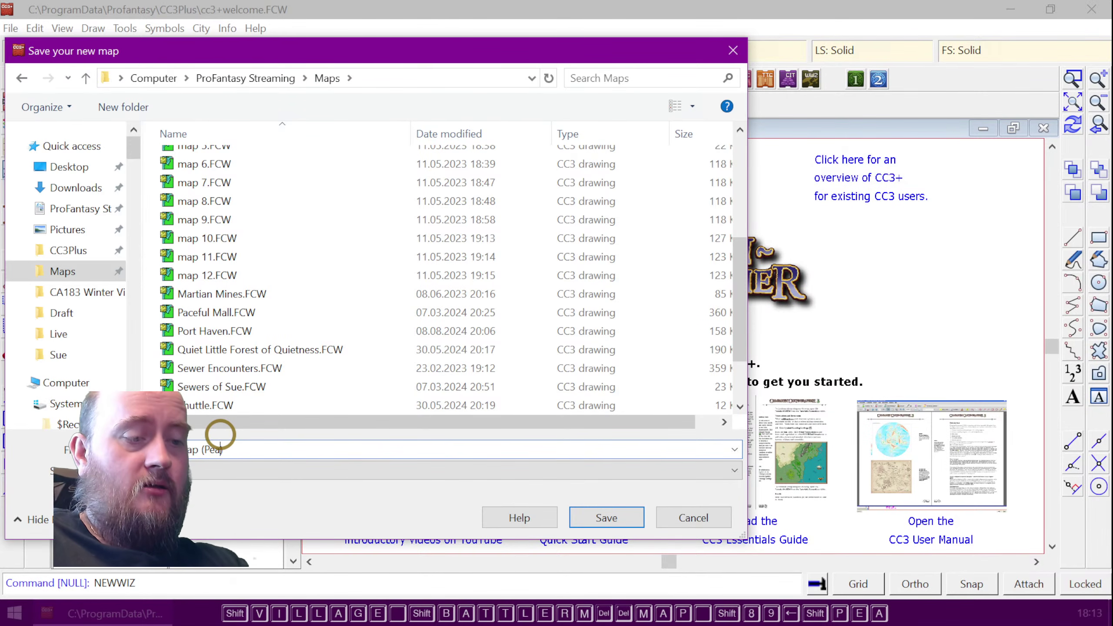
type("cful editio")
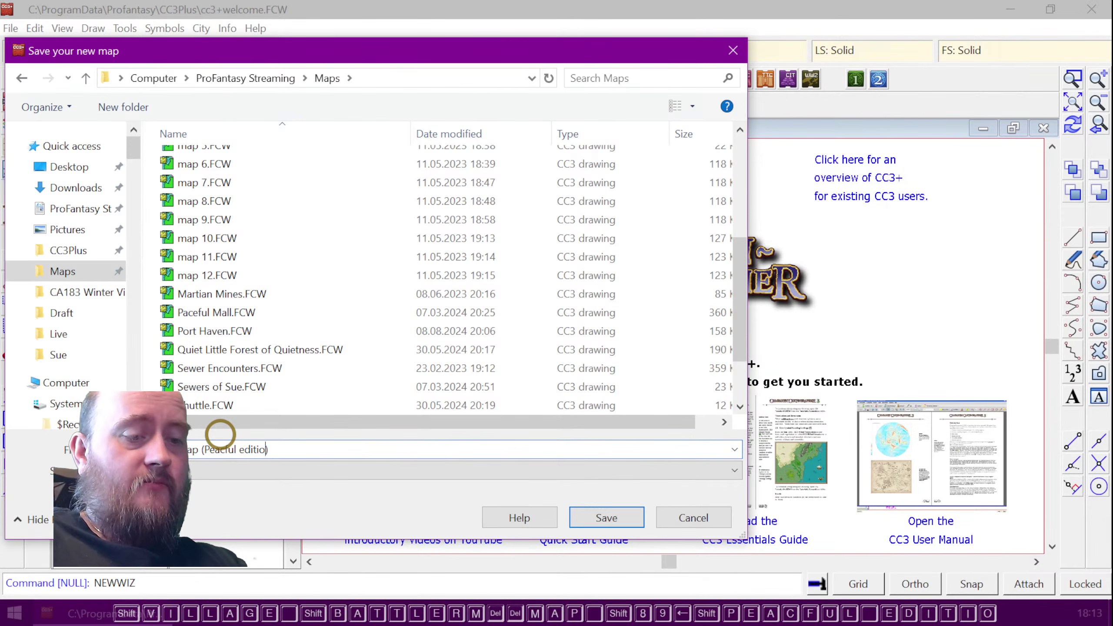
type("n")
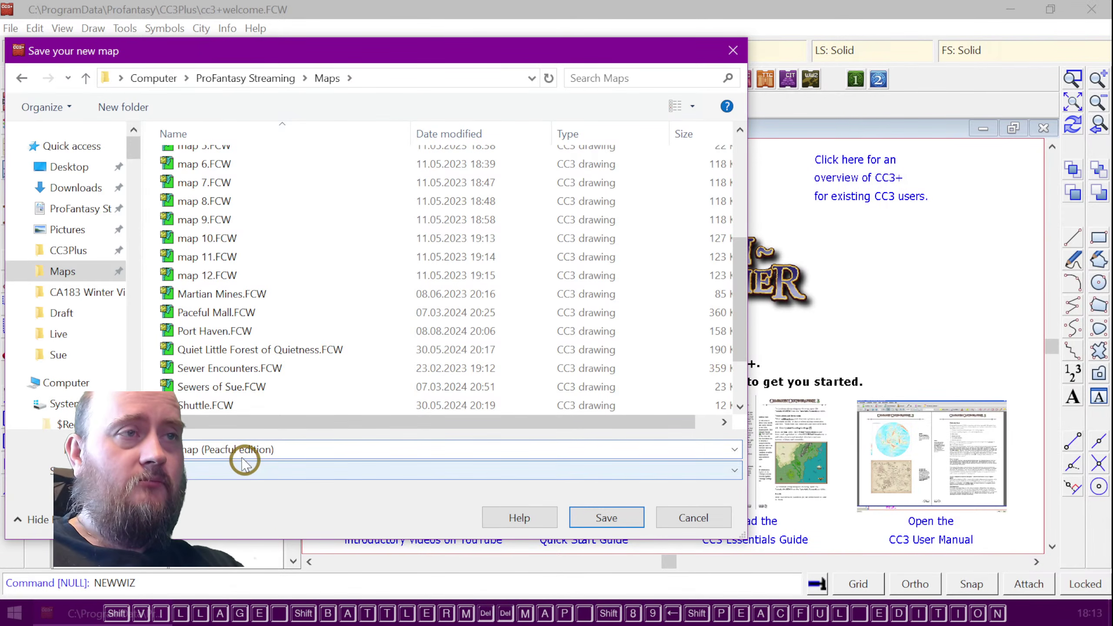
left_click(222, 449)
key("Right")
type("e")
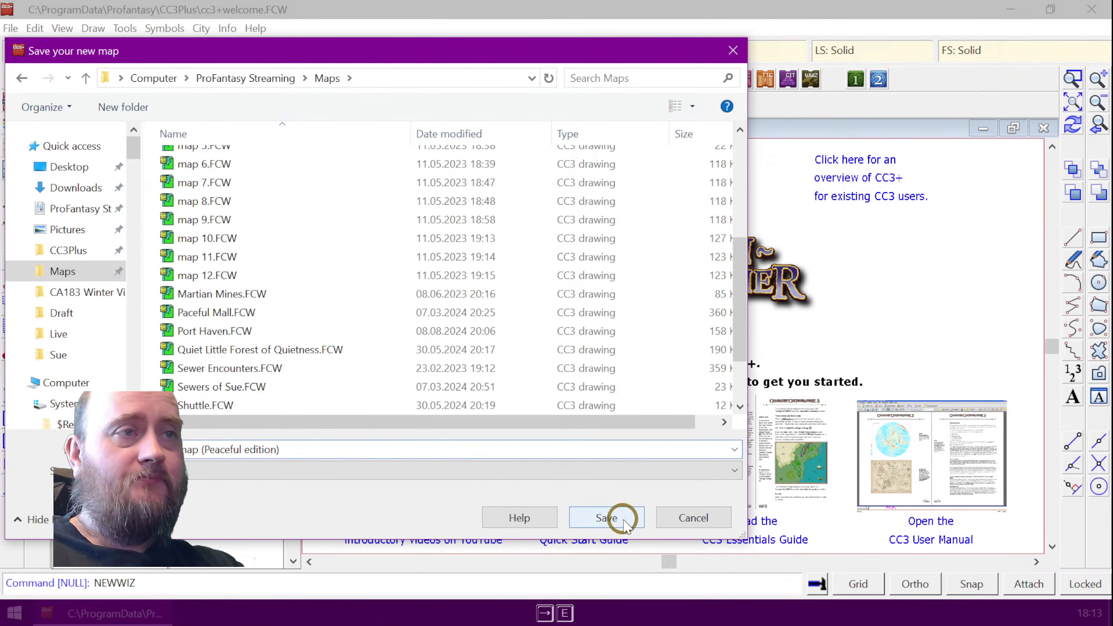
left_click(250, 450)
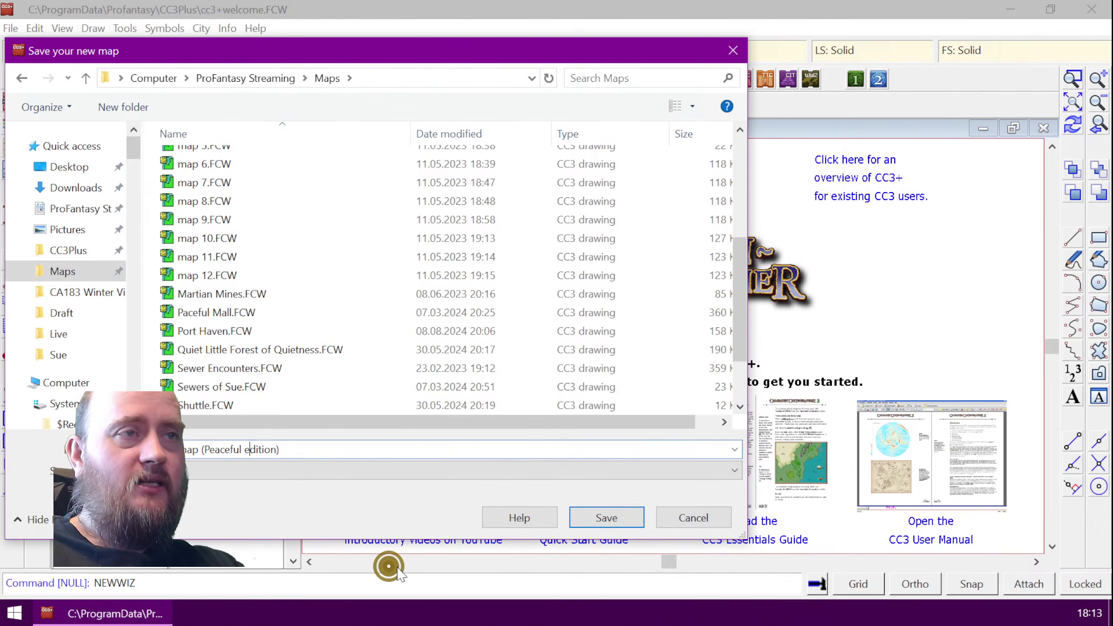
key("Delete")
type("E")
key("Return")
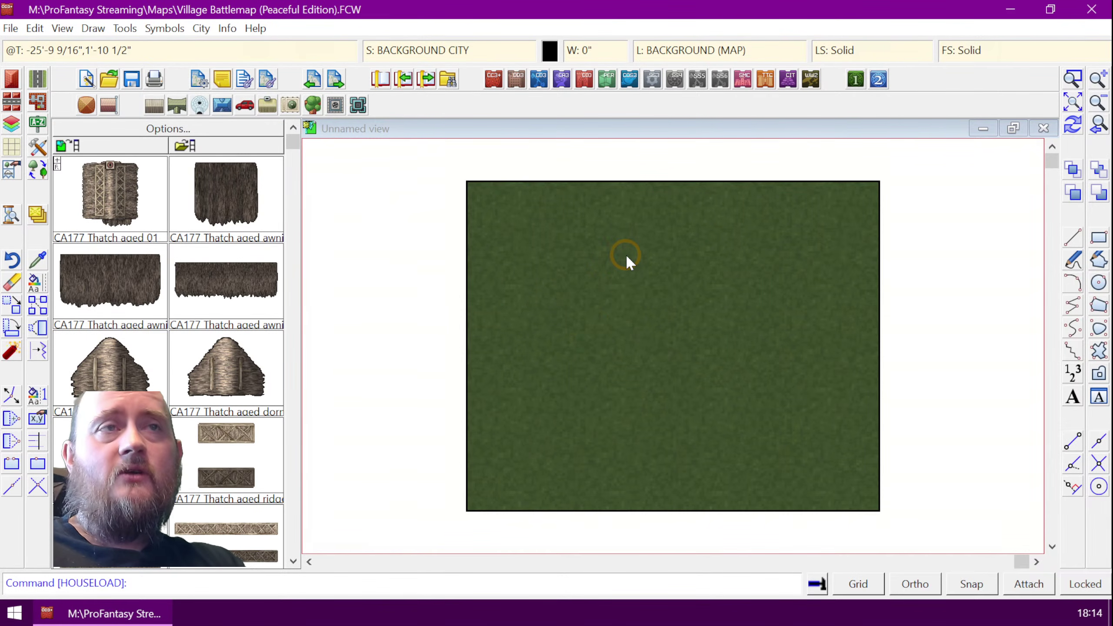
- Apply automatic bitmap quality High (normal) in the display speed settings and fit the whole grass map in the view
left_click(10, 217)
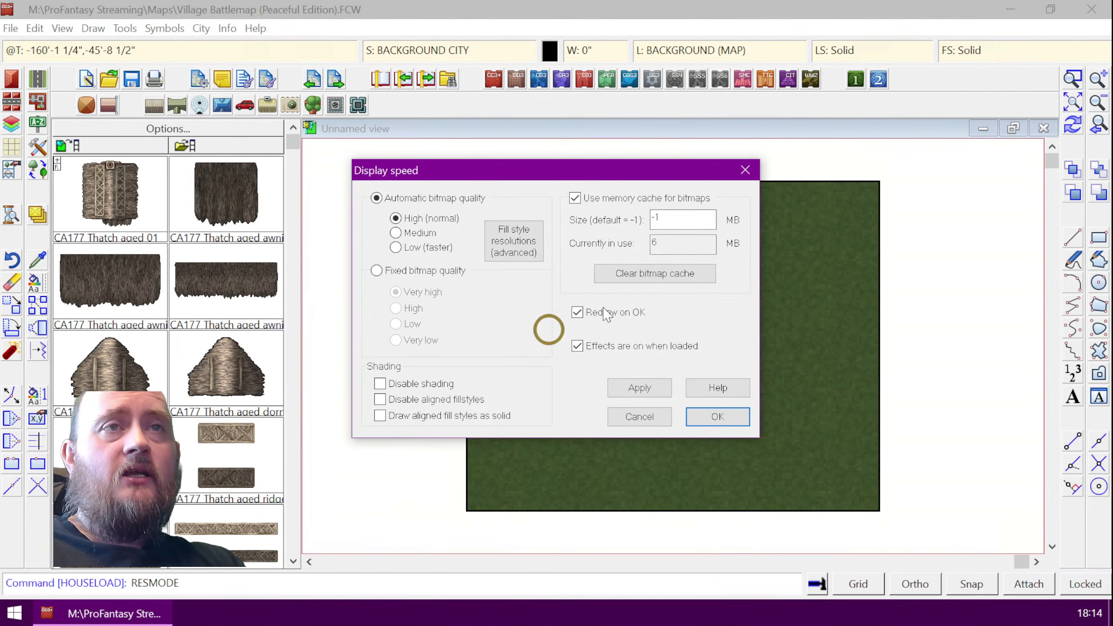
left_click(717, 417)
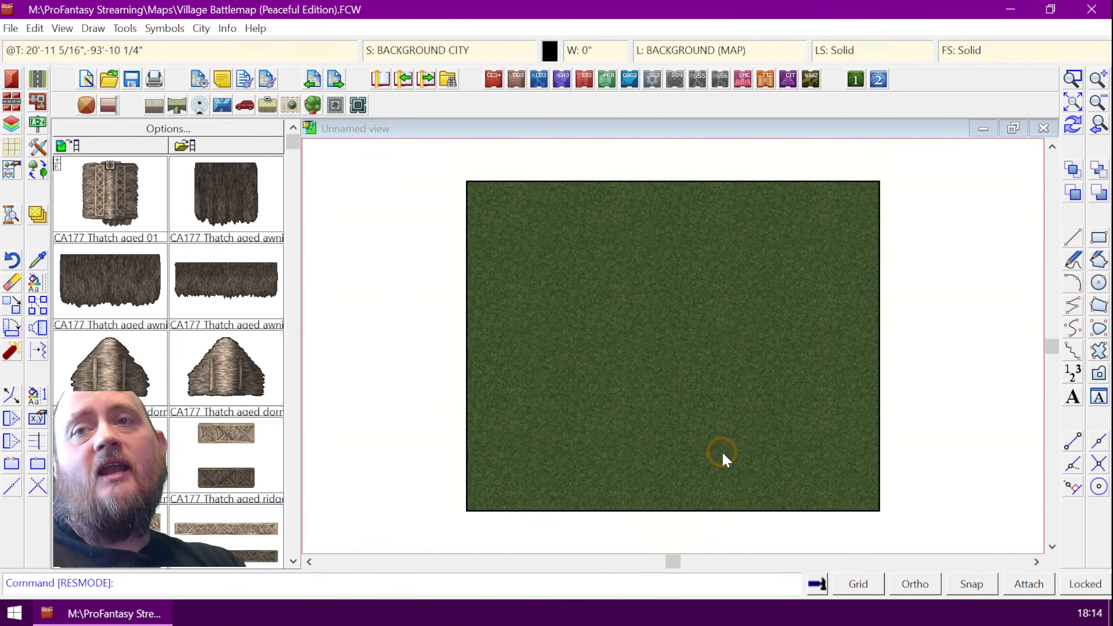
left_click(1072, 79)
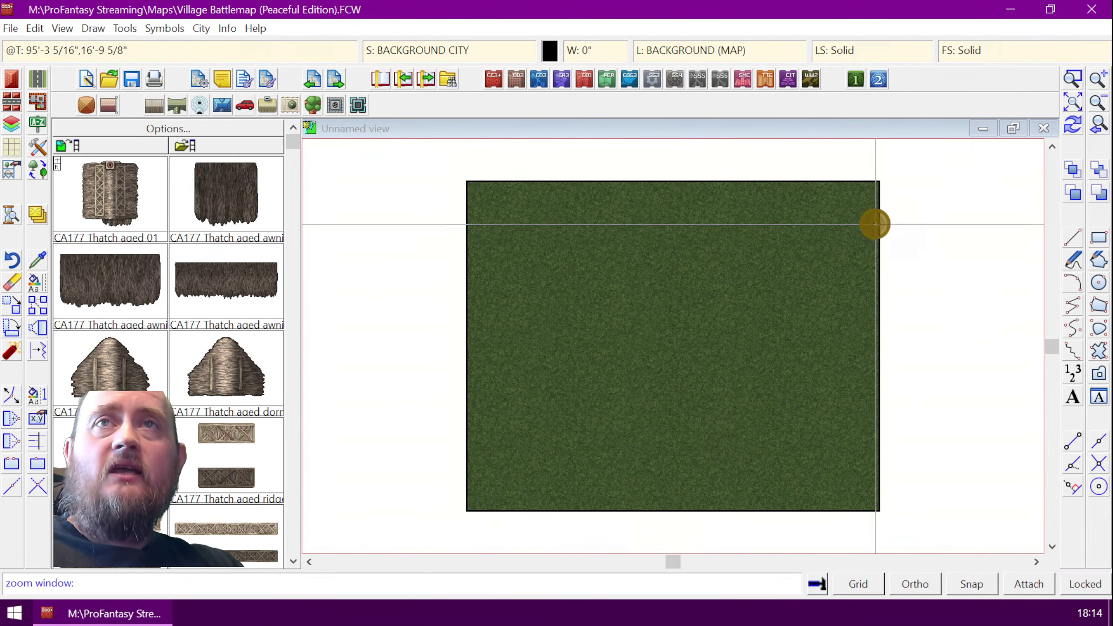
left_click(459, 177)
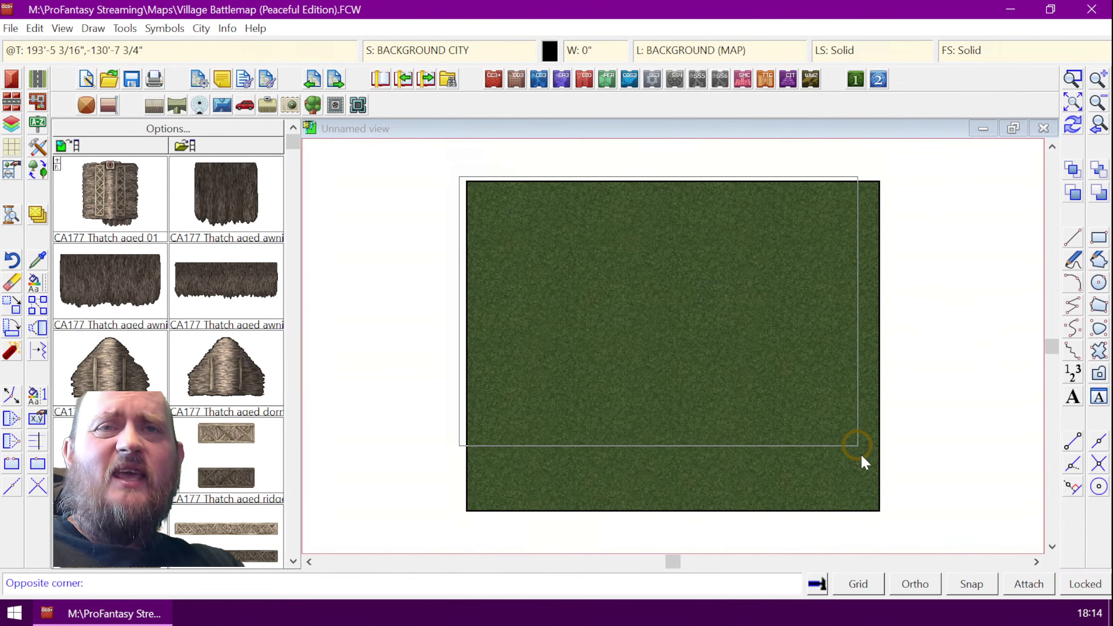
left_click(882, 513)
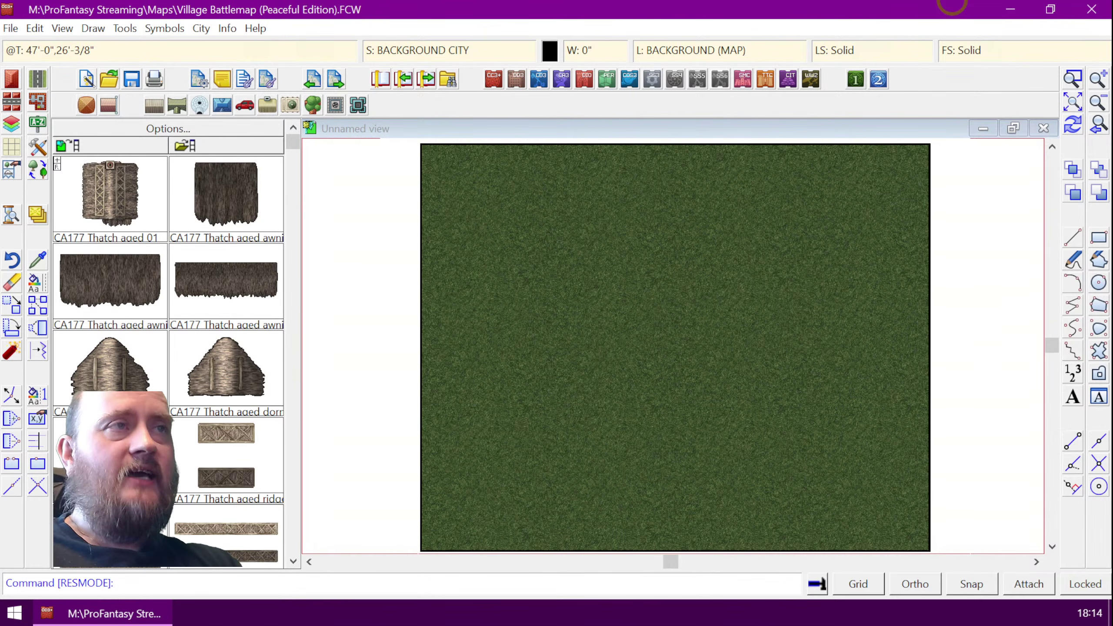
- Examine the aged and derelict building symbols in the catalog, expanding the CA177 Thatch aged 01 group to see its variants
left_click(58, 161)
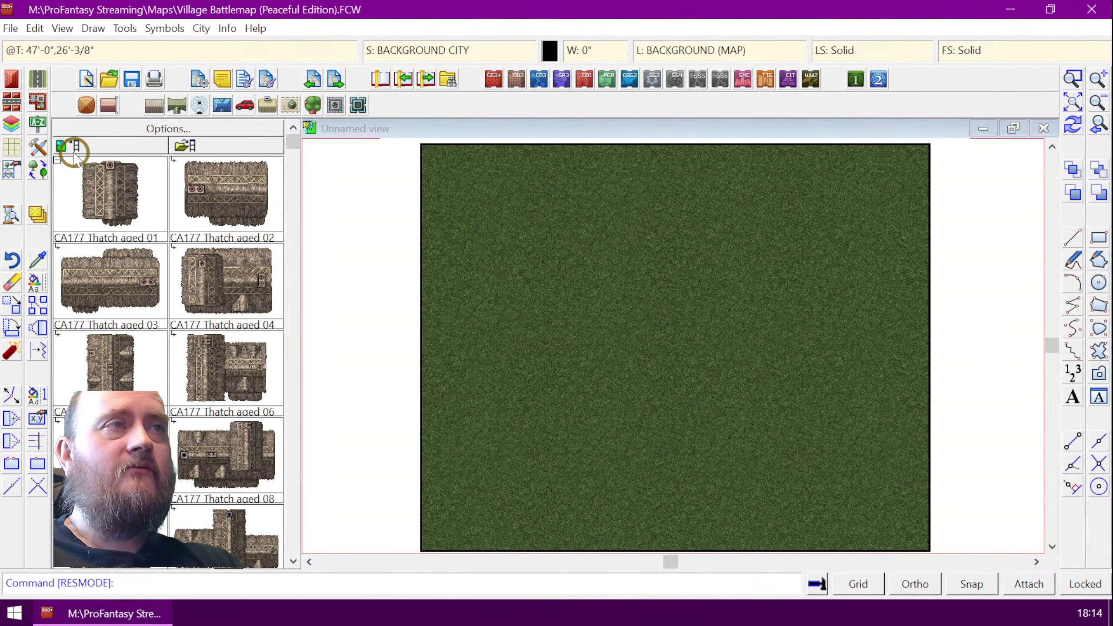
left_click(292, 561)
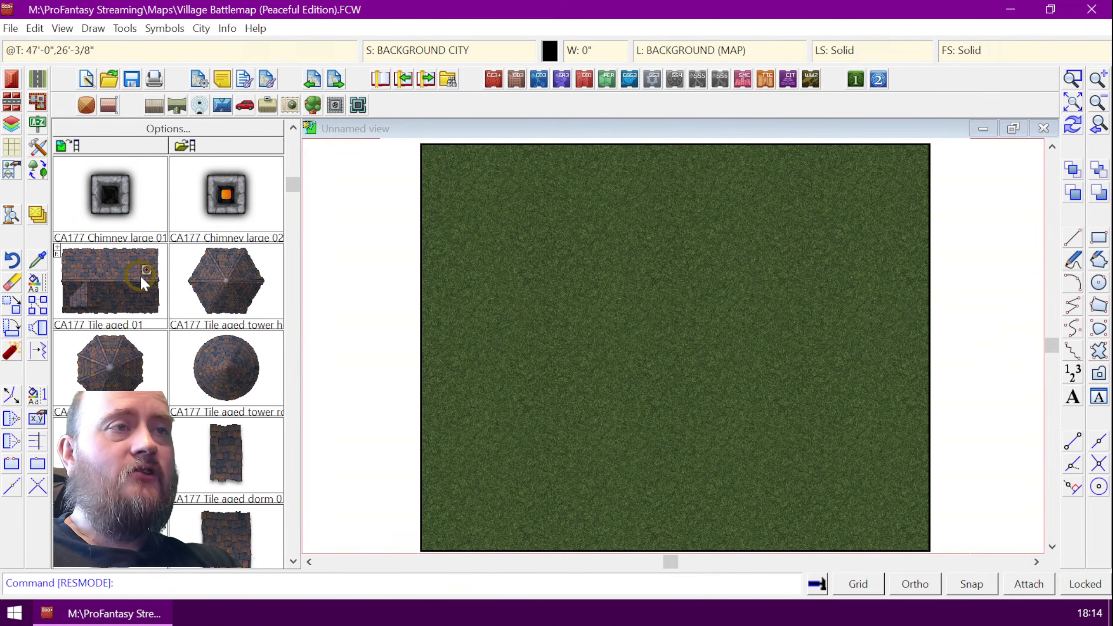
left_click(57, 247)
left_click(57, 247)
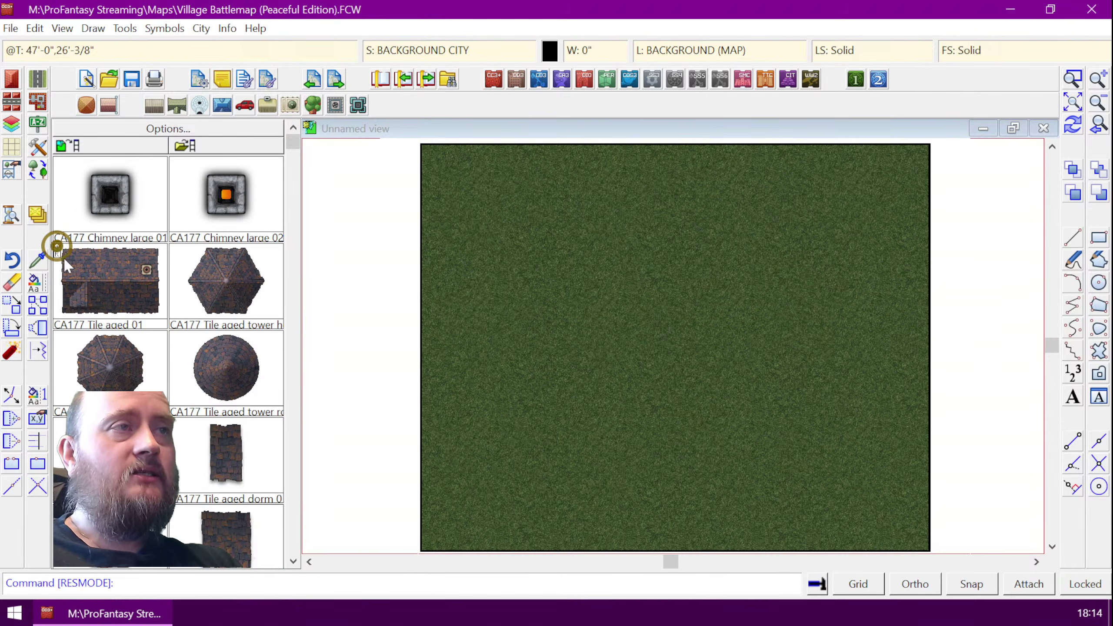
left_click(292, 560)
left_click(292, 561)
left_click(292, 561)
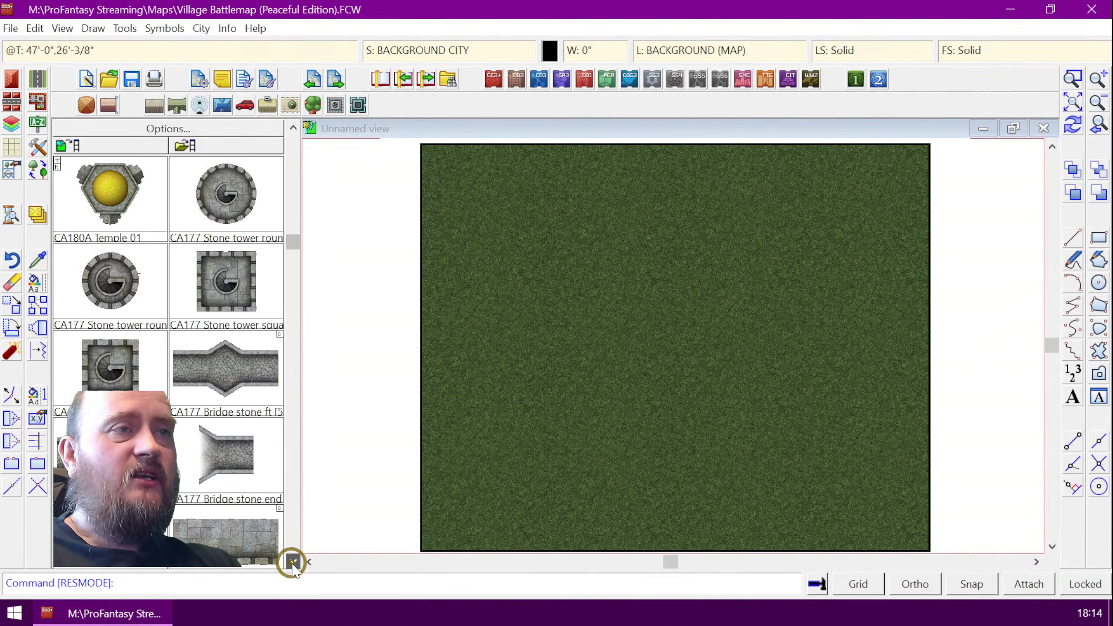
left_click(292, 560)
left_click(292, 561)
left_click(292, 560)
left_click(292, 560)
left_click(292, 561)
left_click(292, 560)
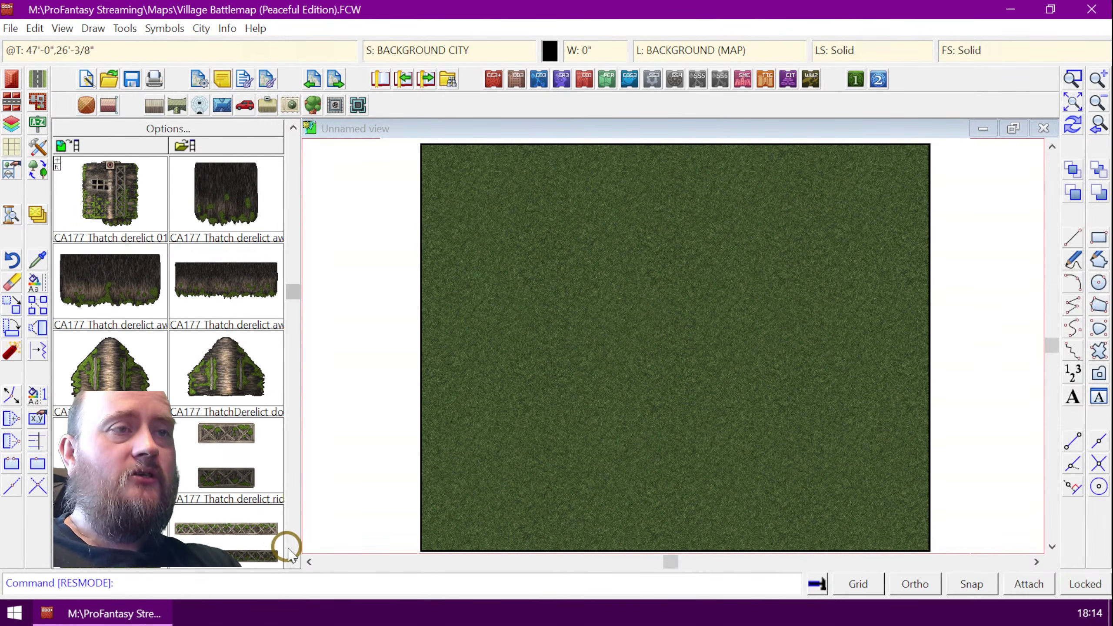
left_click(292, 561)
left_click(292, 561)
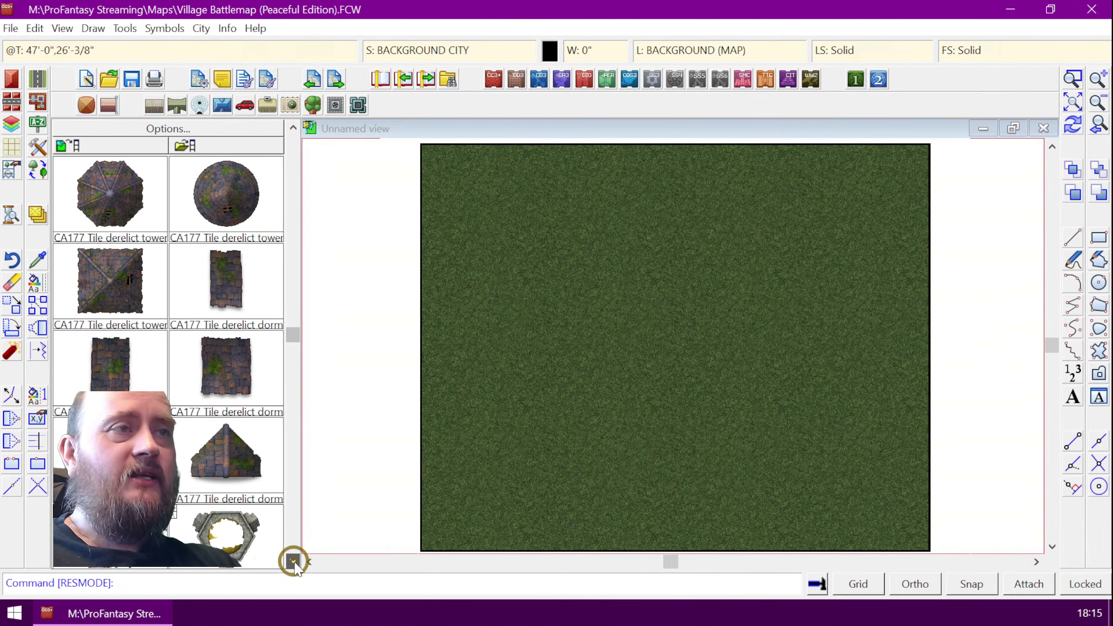
- Browse further through the symbol catalog to examine the CA177v varicolor roofs, dormers and keep symbols
left_click(293, 561)
left_click(292, 561)
left_click(292, 560)
left_click(292, 561)
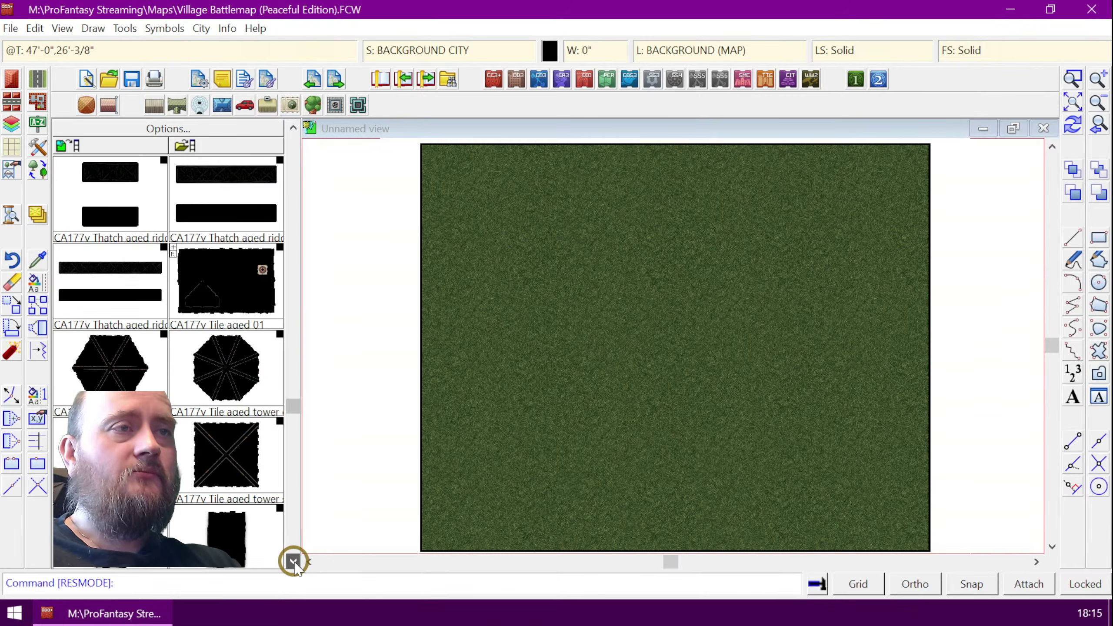
left_click(292, 561)
left_click(293, 560)
left_click(292, 561)
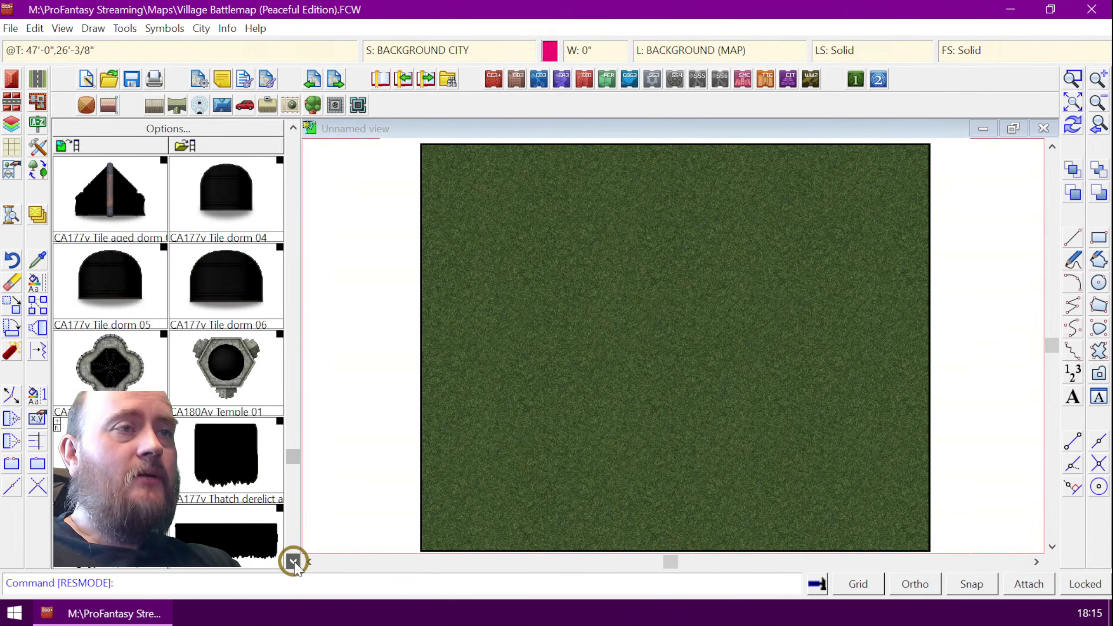
left_click(292, 561)
left_click(292, 560)
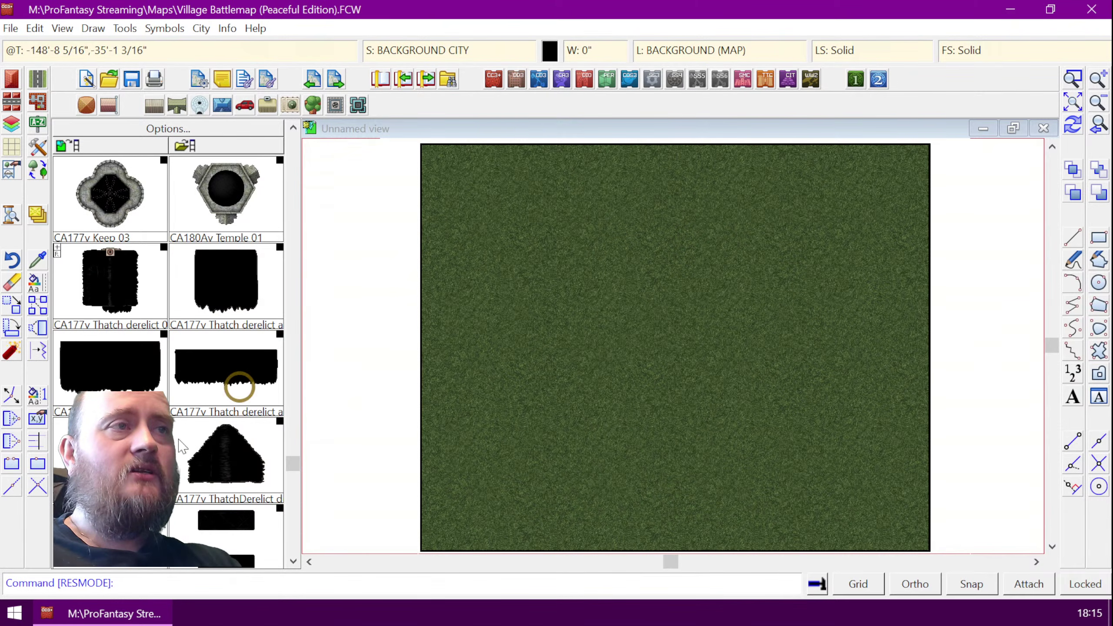
- Set the current color to a bright green and check how the CA177v varicolor thatch symbols look with it
left_click(548, 50)
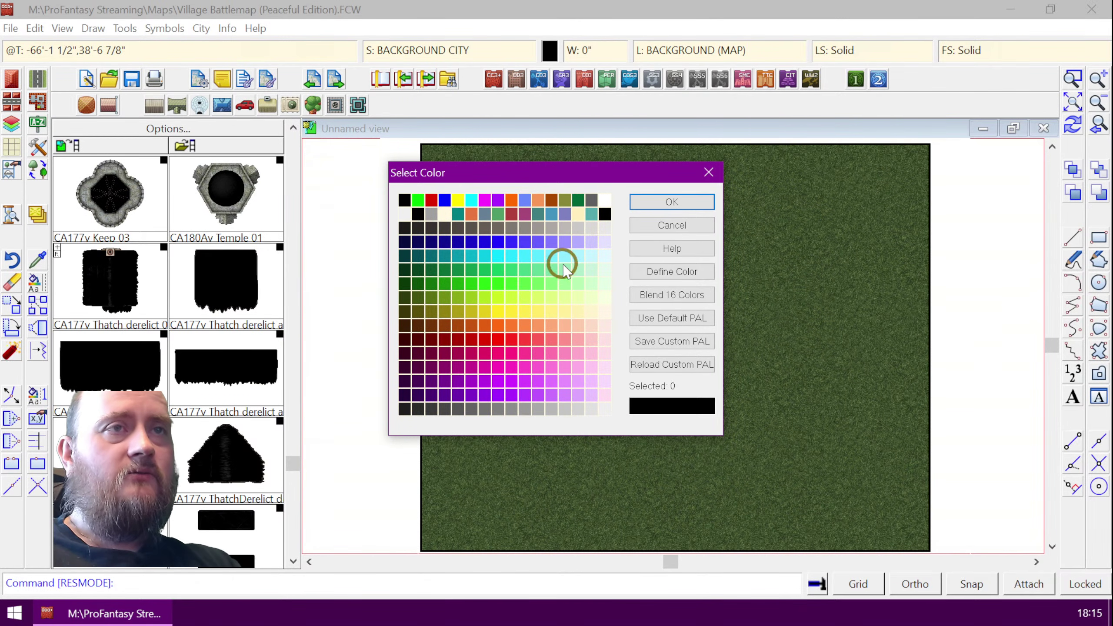
left_click(515, 270)
left_click(665, 202)
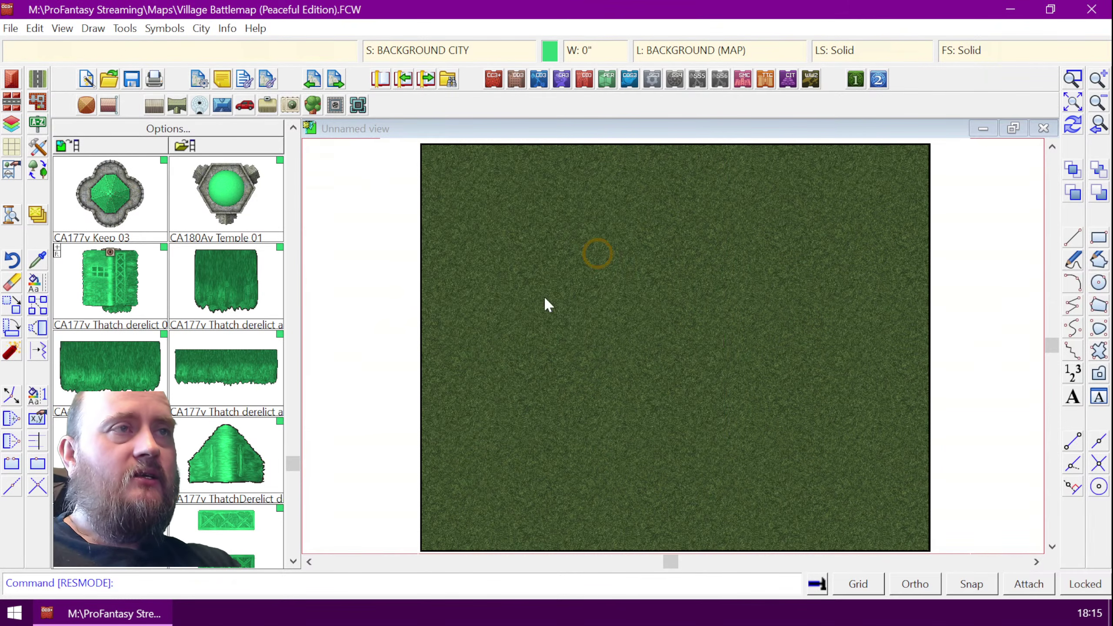
left_click(293, 561)
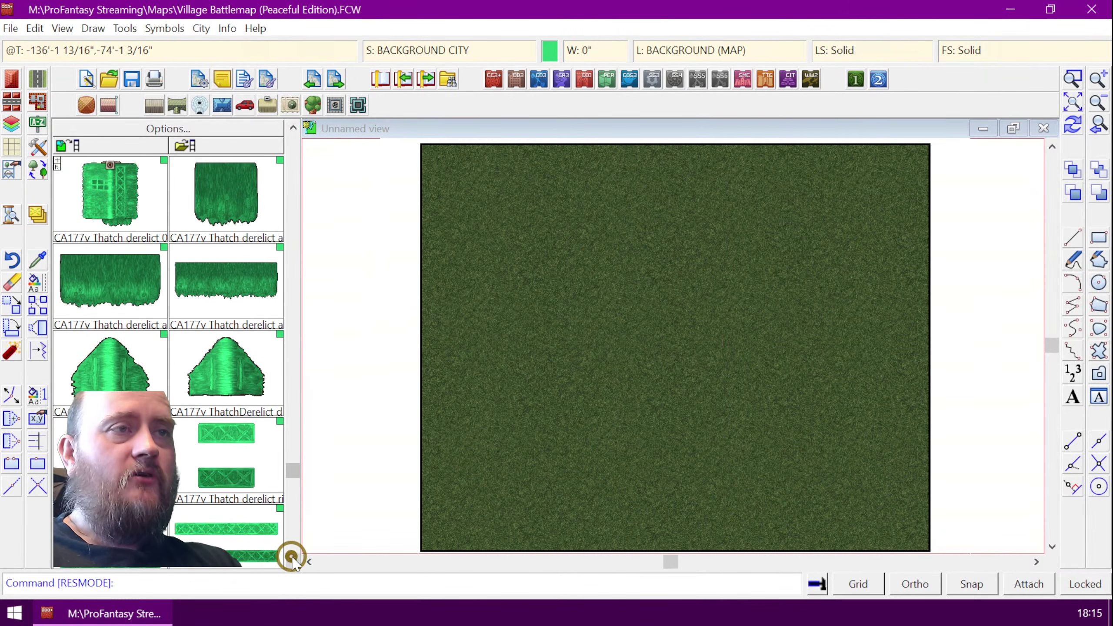
left_click(293, 562)
left_click(293, 561)
- Place an aged thatch house from the CA177 Thatch aged 01 group near the map's northwest corner, choosing a long variant and rotating it diagonally
left_click(293, 127)
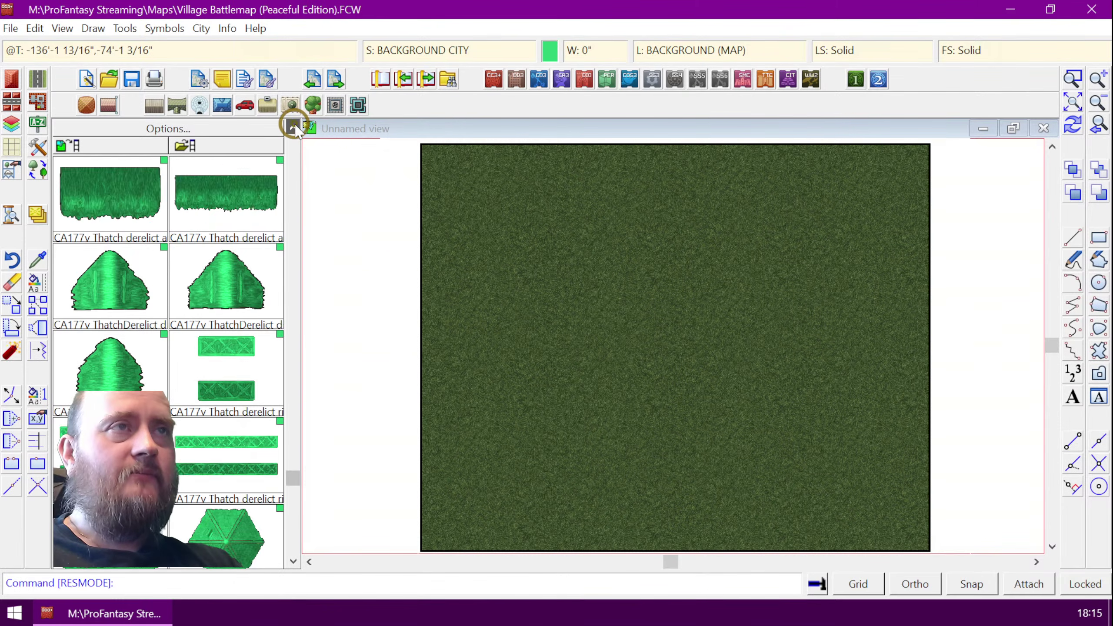
left_click(293, 128)
left_click(293, 128)
left_click(293, 127)
left_click(293, 128)
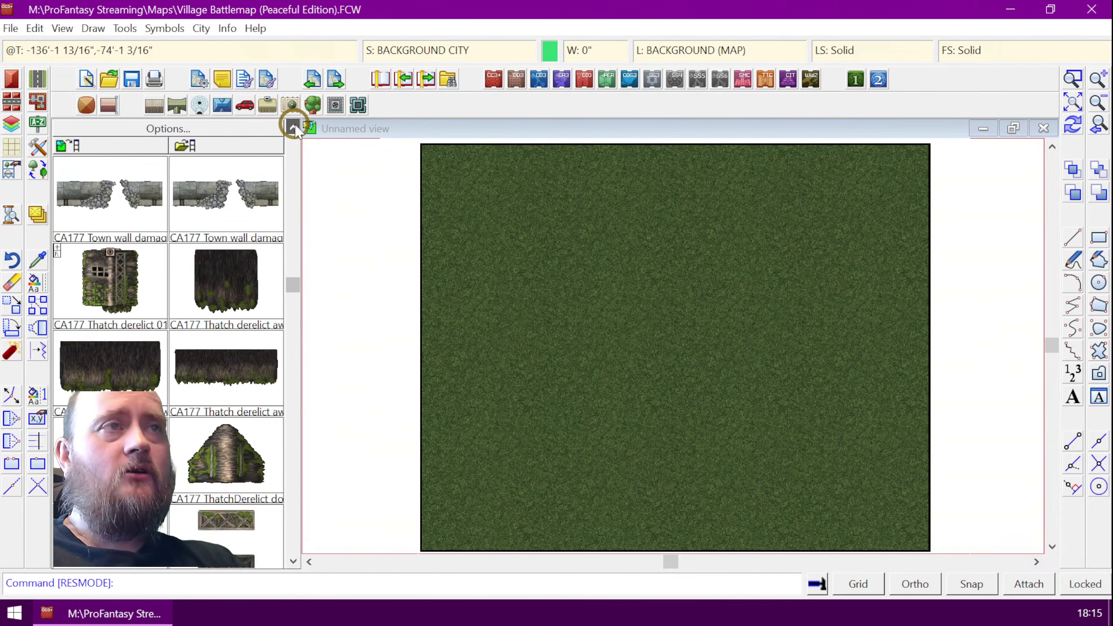
left_click(293, 128)
left_click(293, 127)
left_click(293, 127)
left_click(293, 127)
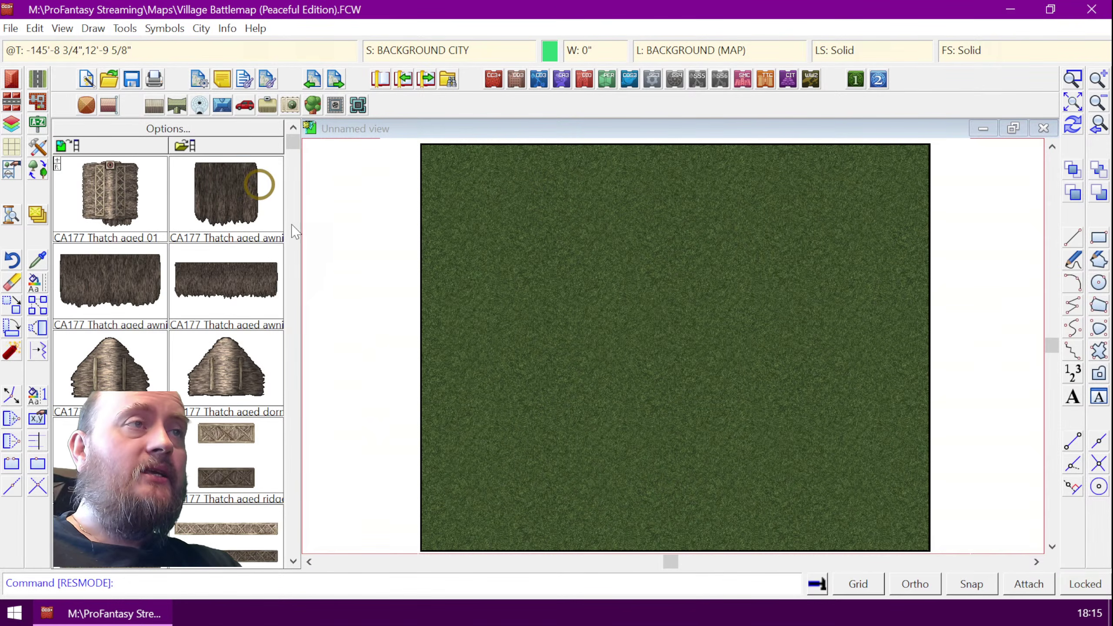
left_click(113, 205)
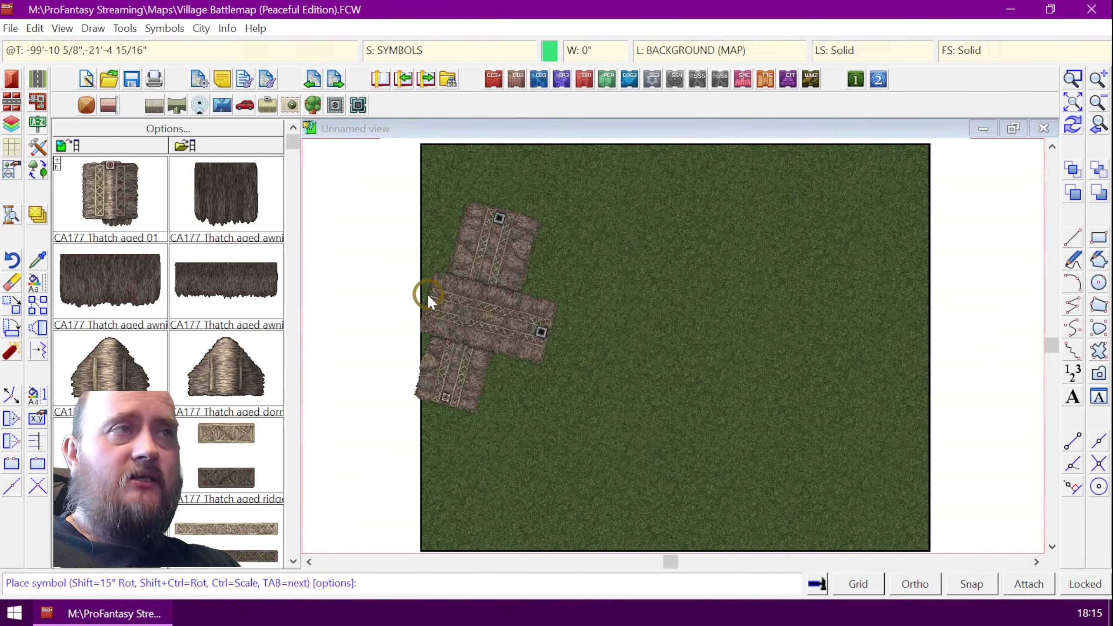
key("Tab")
key("Tab")
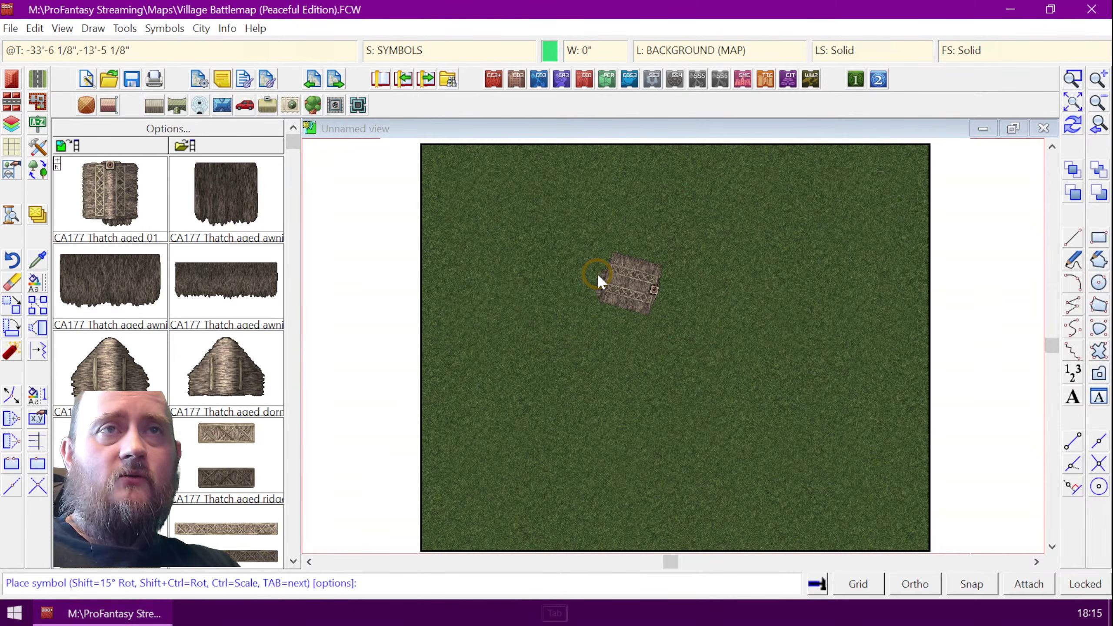
key("Tab")
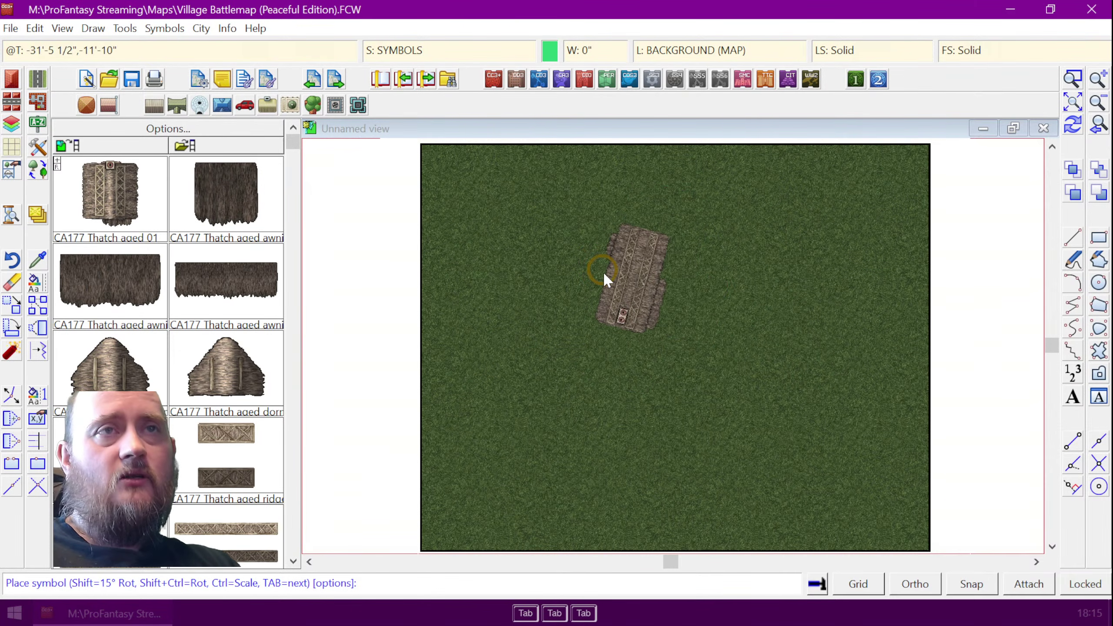
key("shift")
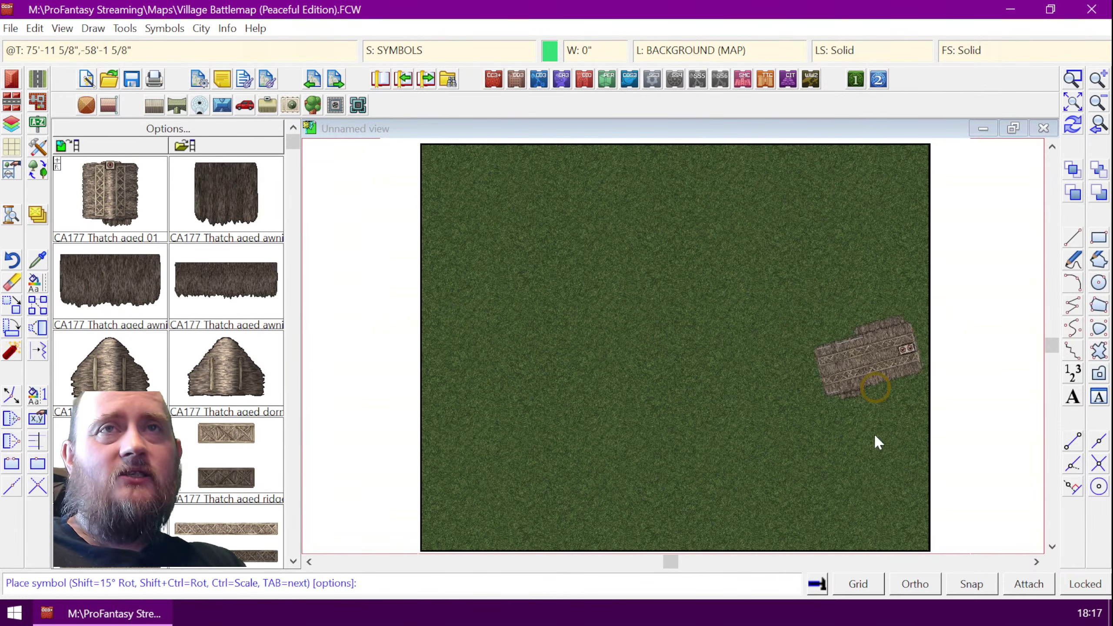
key("shift")
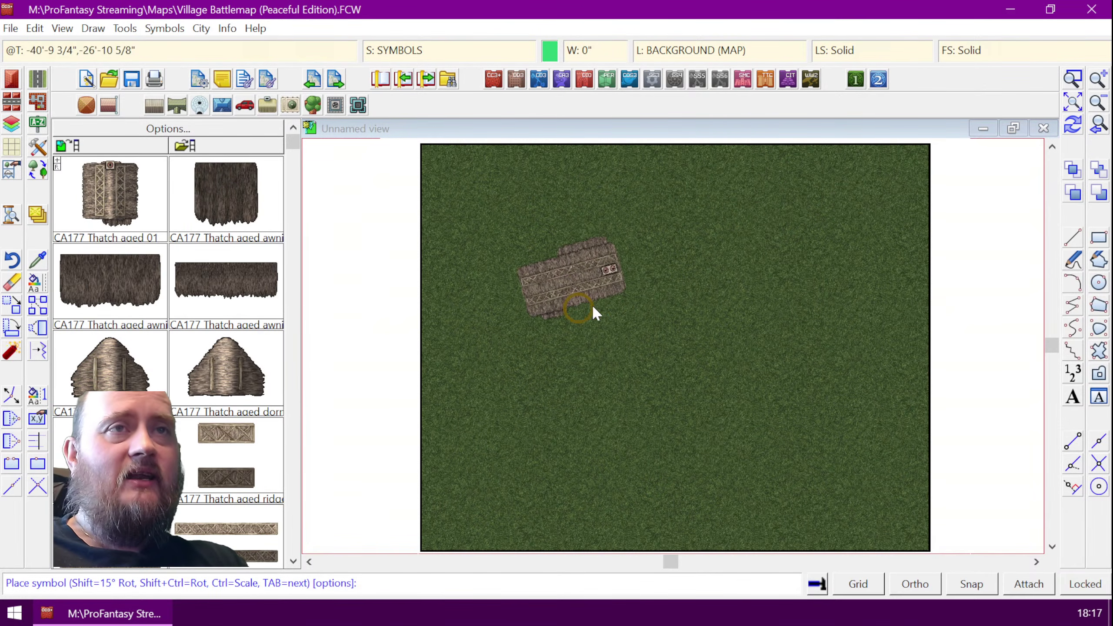
key("shift")
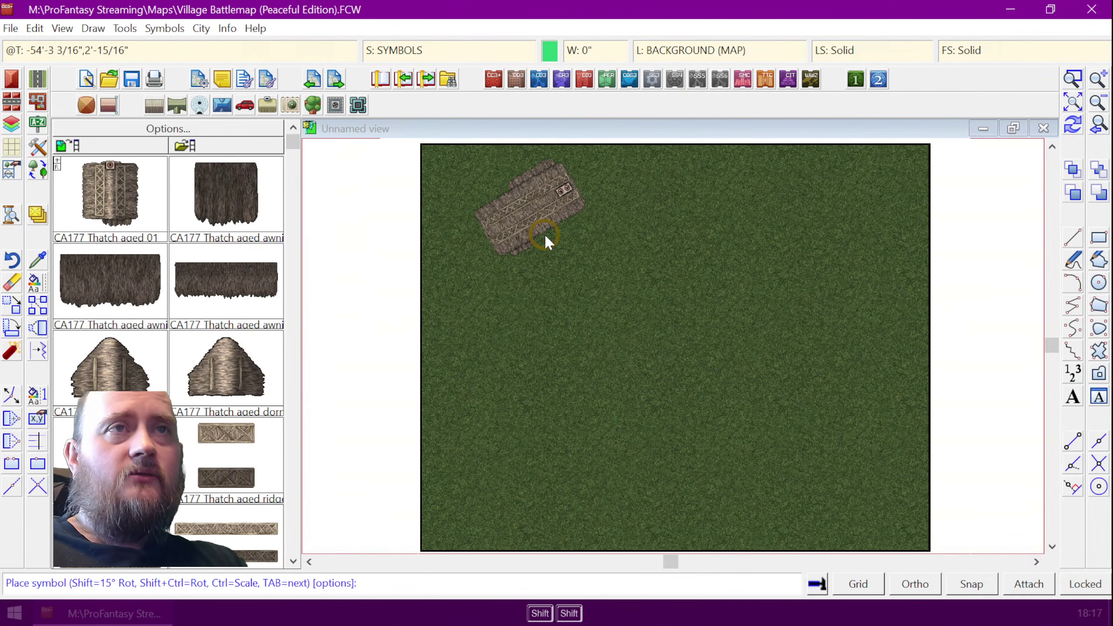
left_click(553, 246)
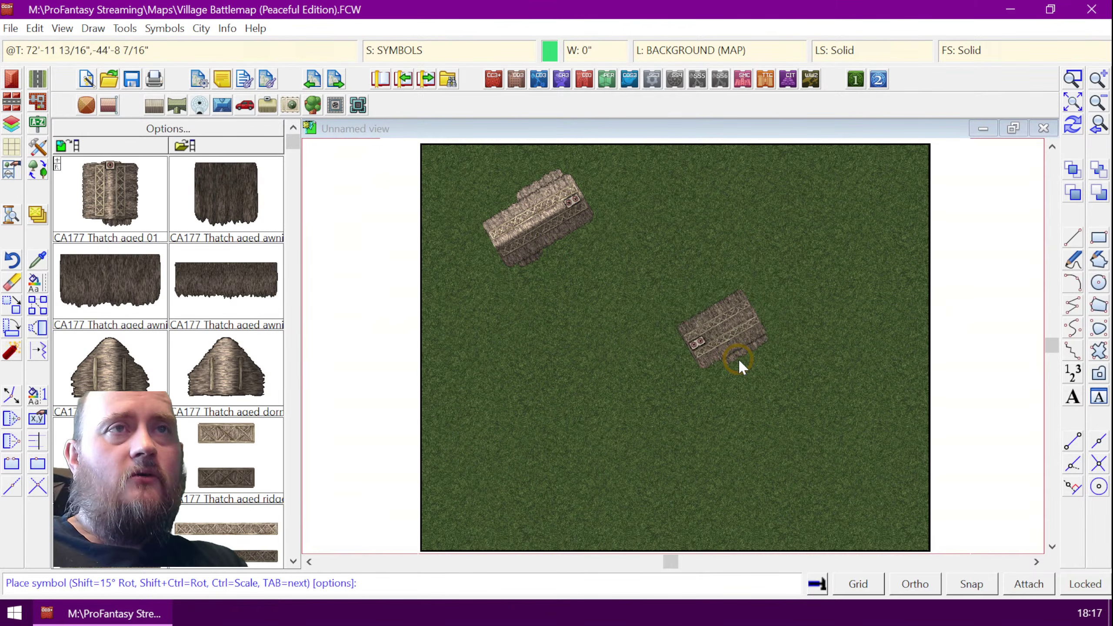
- Place two more aged thatch houses of different shapes, one north of the map's centre and one near the east edge
key("shift")
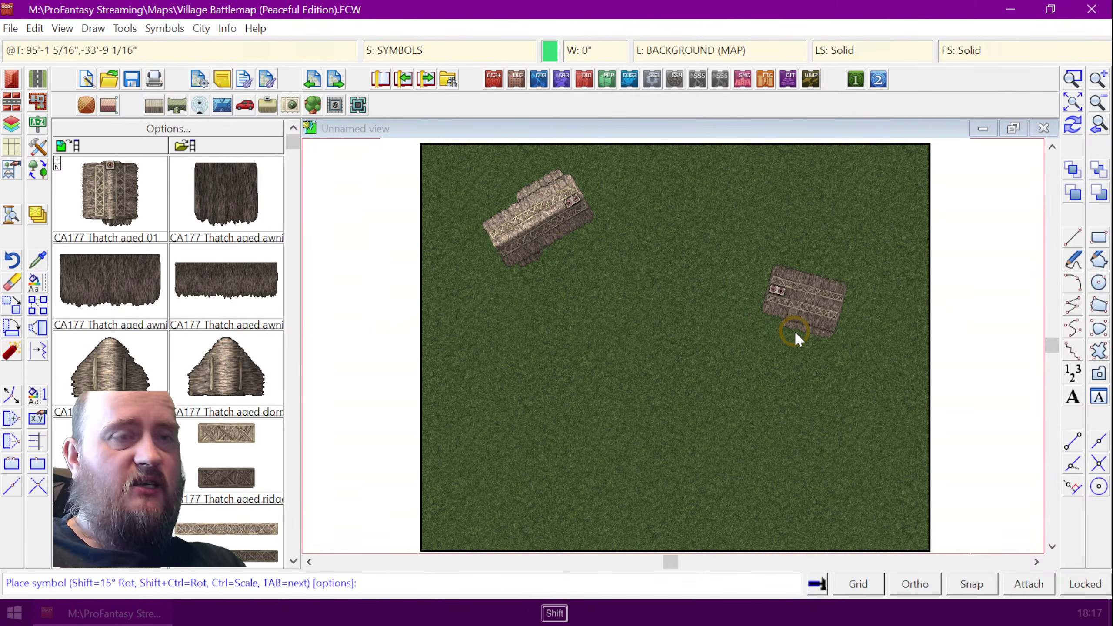
key("Tab")
key("Tab")
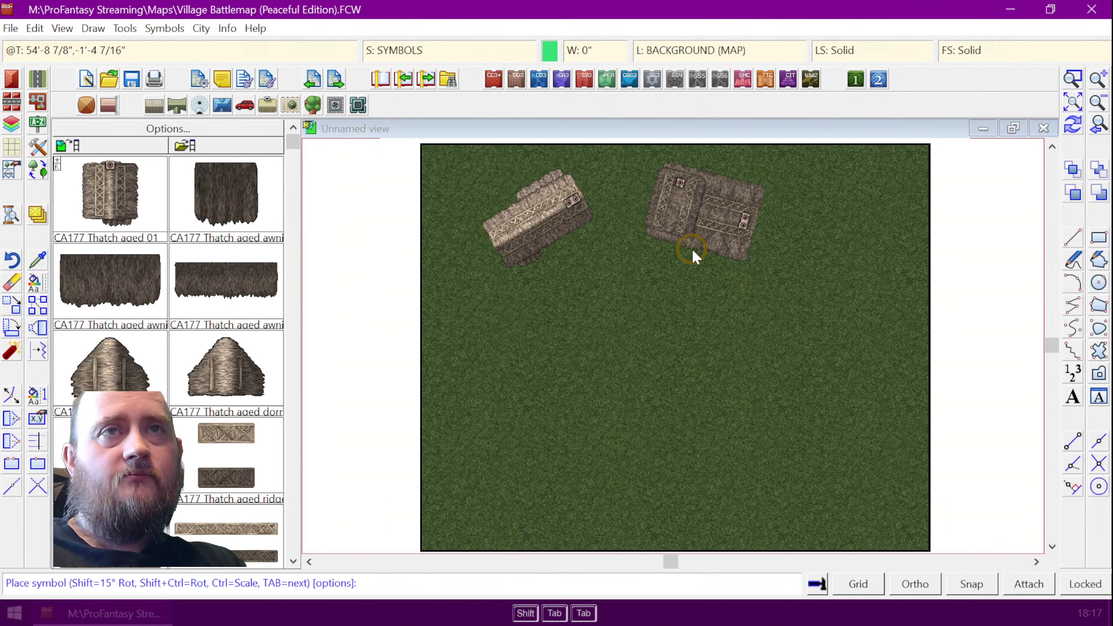
key("shift")
left_click(692, 248)
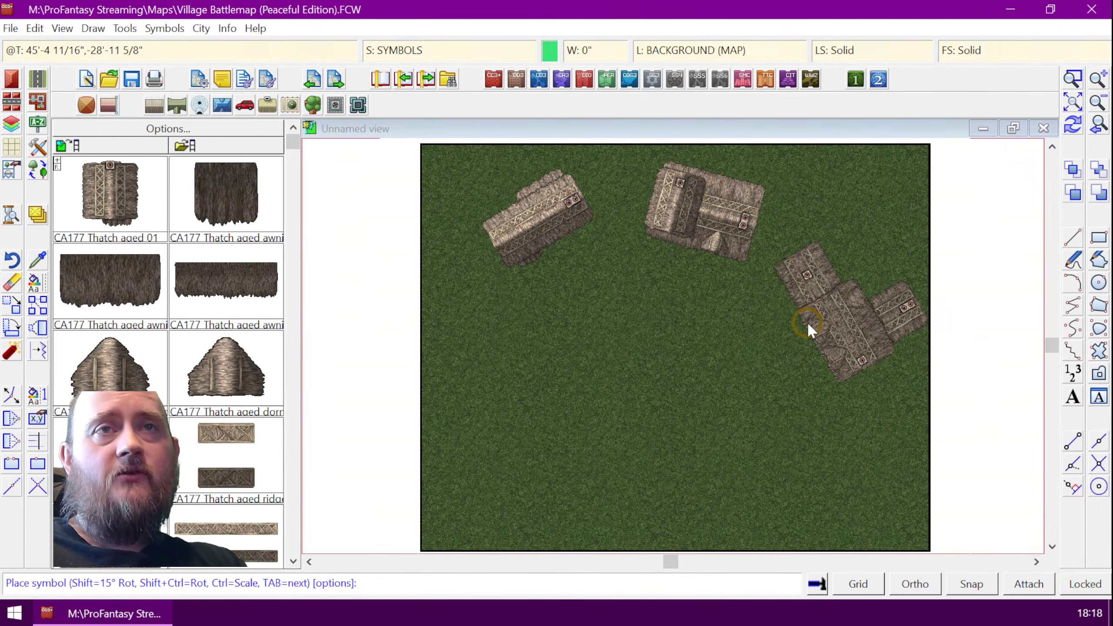
left_click(803, 332)
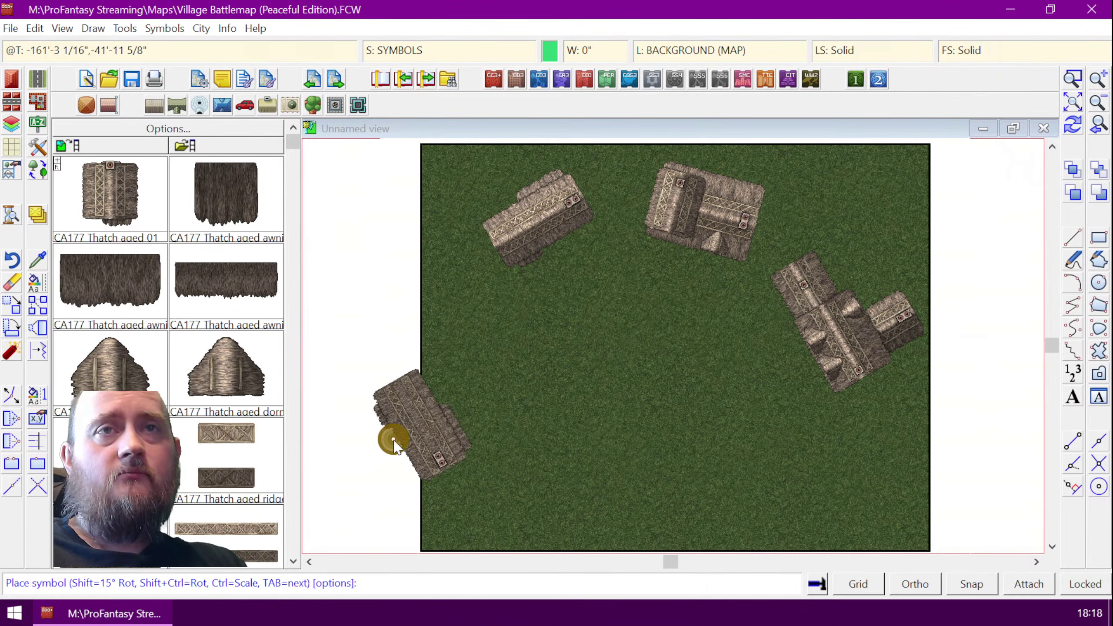
- Place a CA177 Tile aged house with three dormers at the south of the map, aligned squarely with the map edges
left_click(293, 561)
left_click(291, 560)
left_click(291, 561)
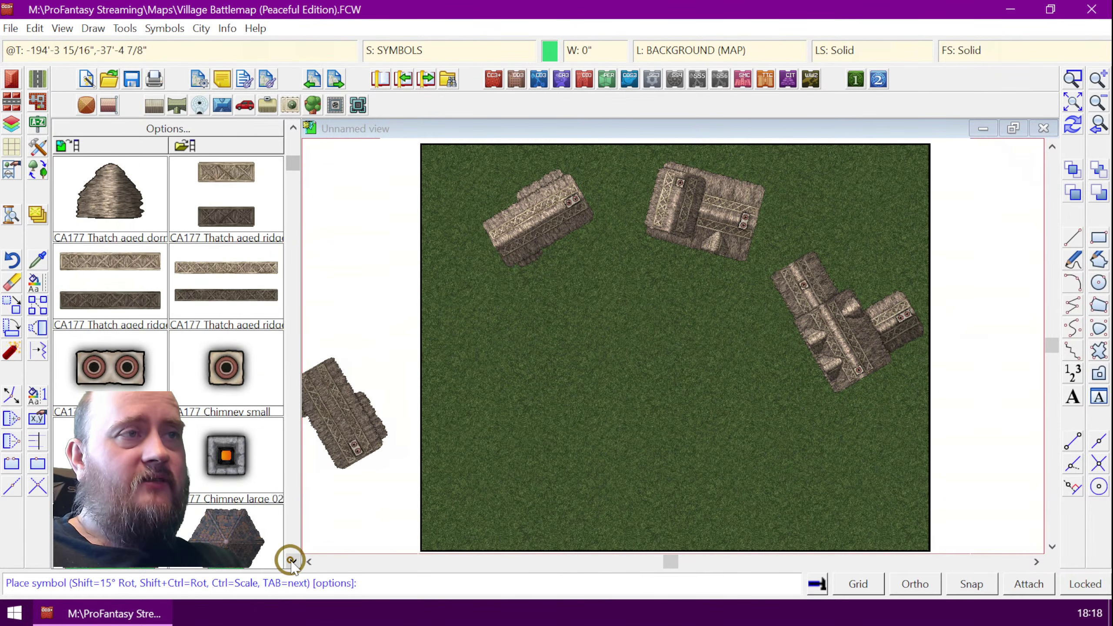
left_click(291, 560)
left_click(292, 560)
left_click(86, 358)
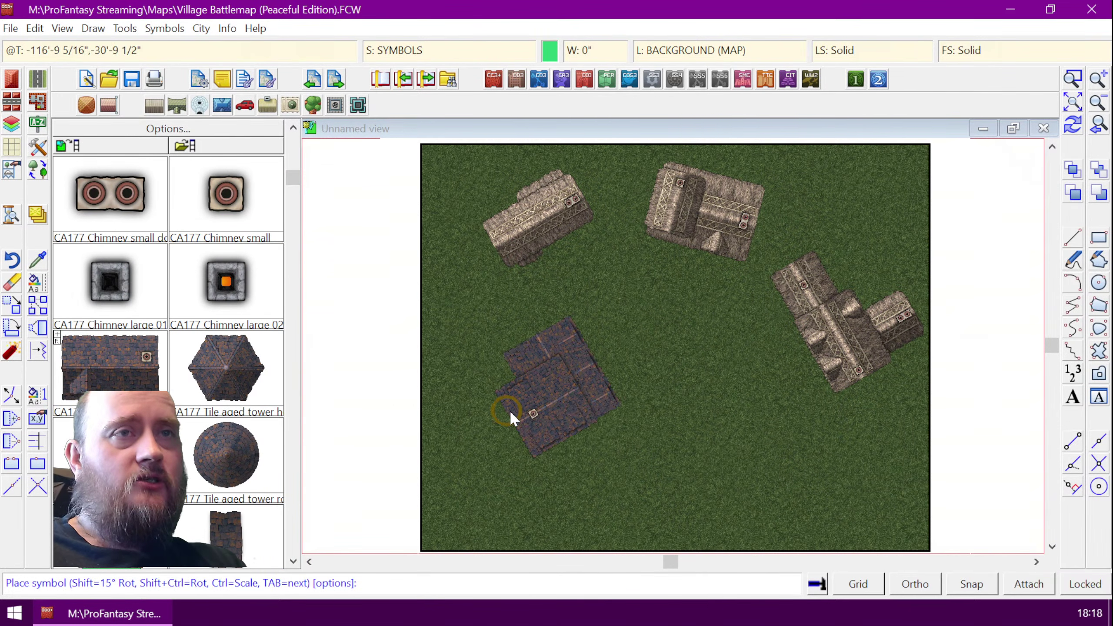
key("shift")
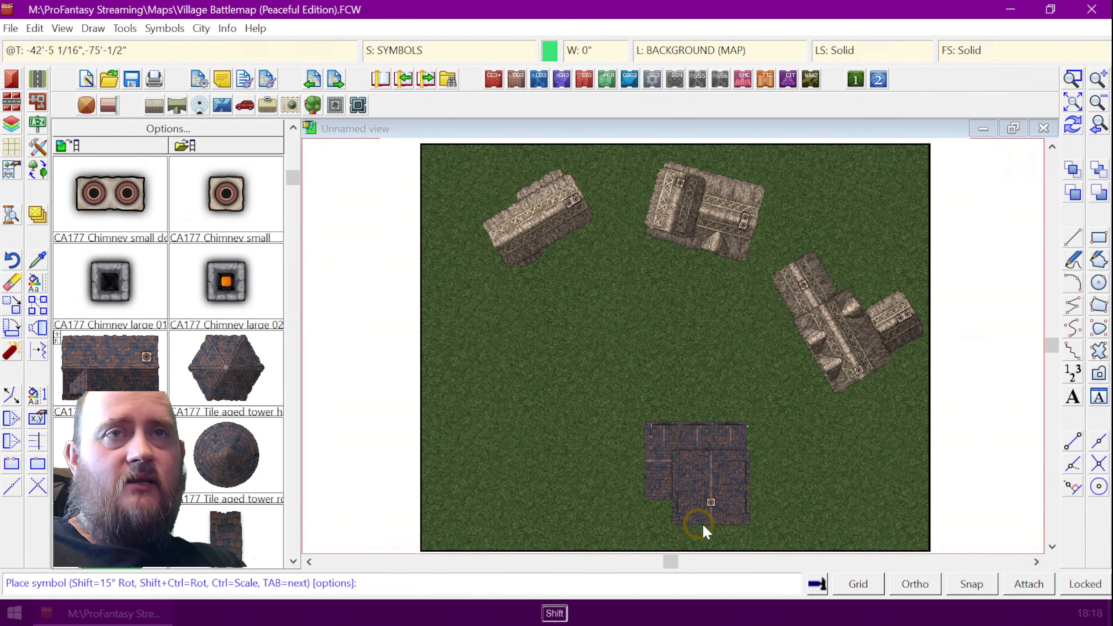
left_click(701, 524)
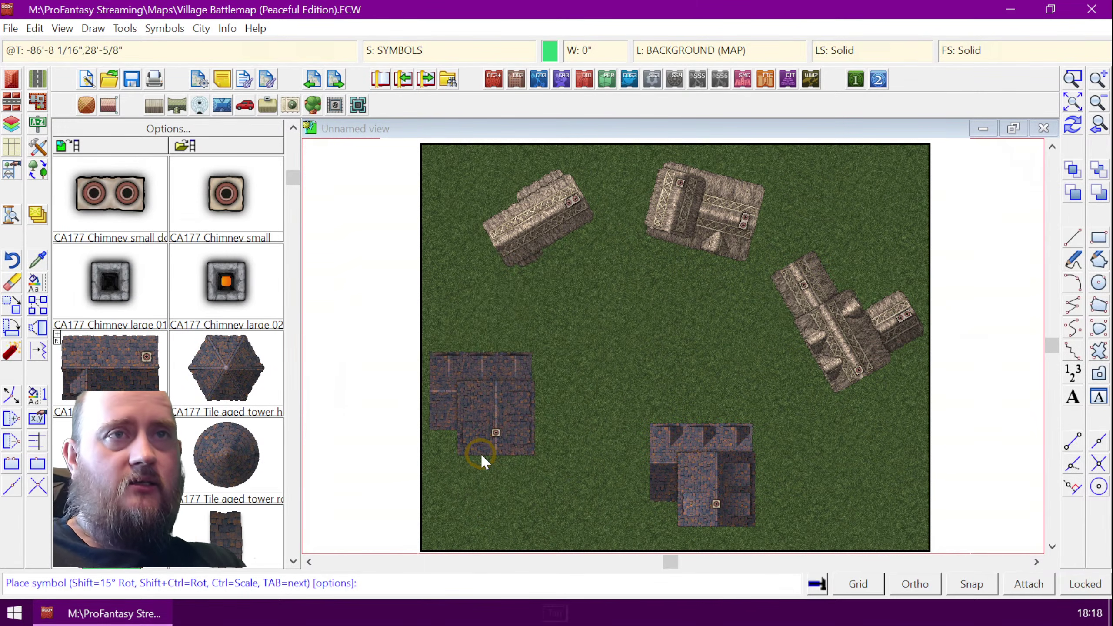
- Place a larger, angled tiled-roof house variant in the map's southwest corner and finish placing buildings
key("Tab")
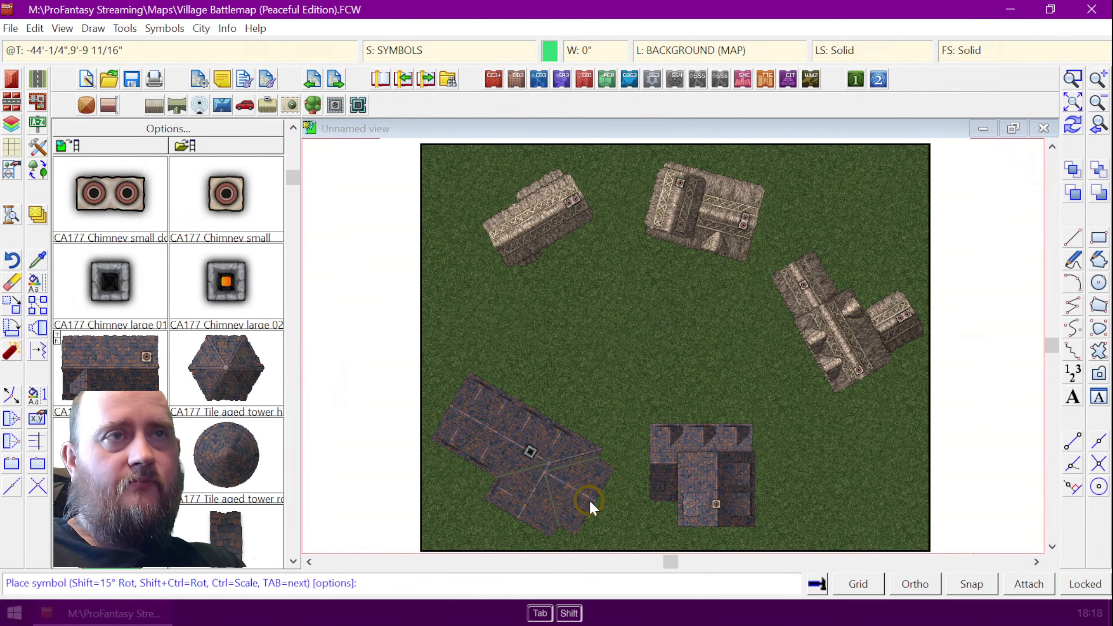
left_click(622, 476)
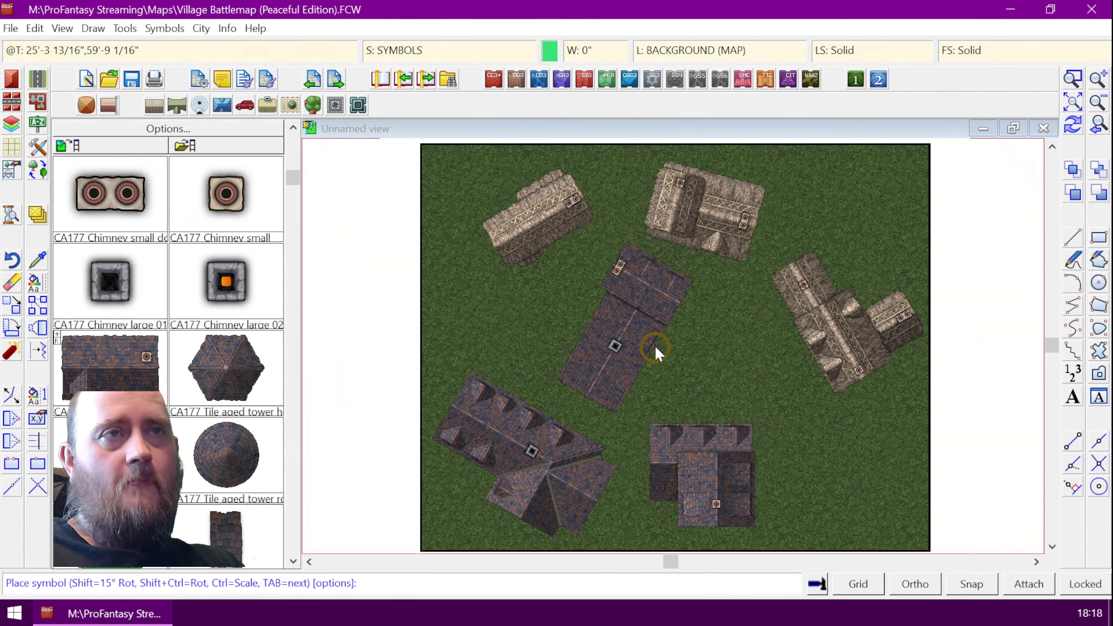
right_click(684, 348)
left_click(631, 250)
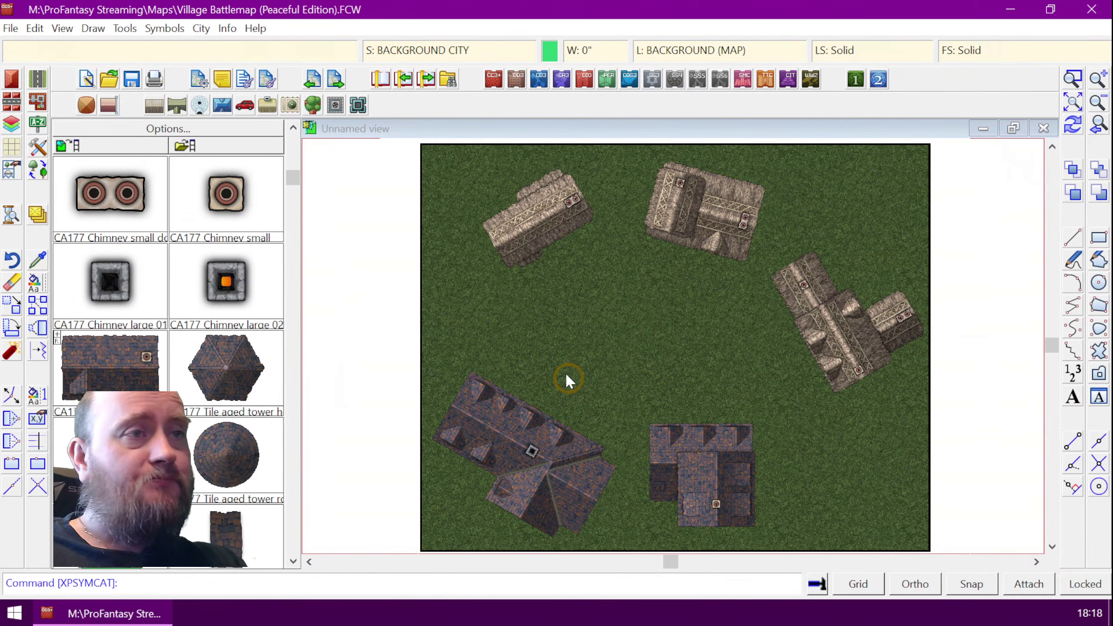
- Look through the remaining building symbols and load the CA177 Natural symbol catalog
left_click(292, 561)
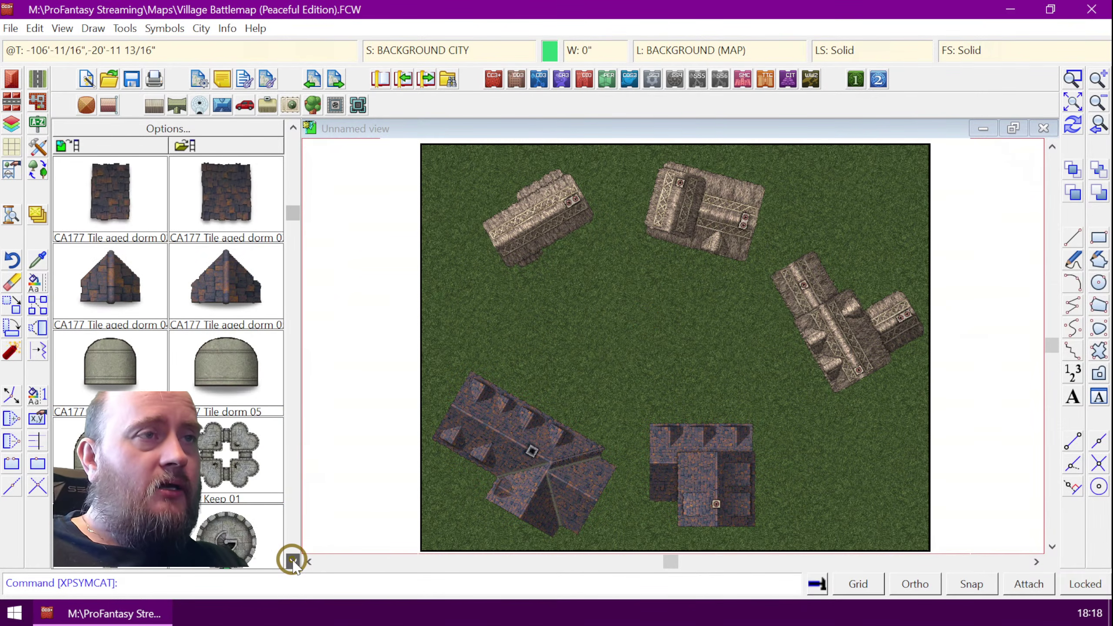
left_click(293, 561)
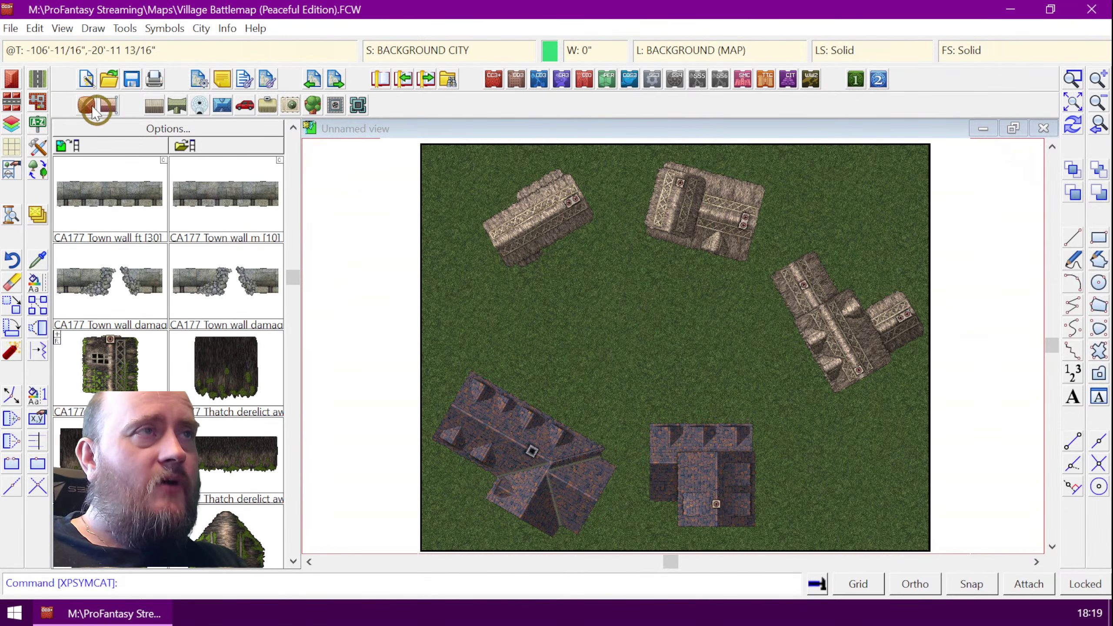
left_click(85, 106)
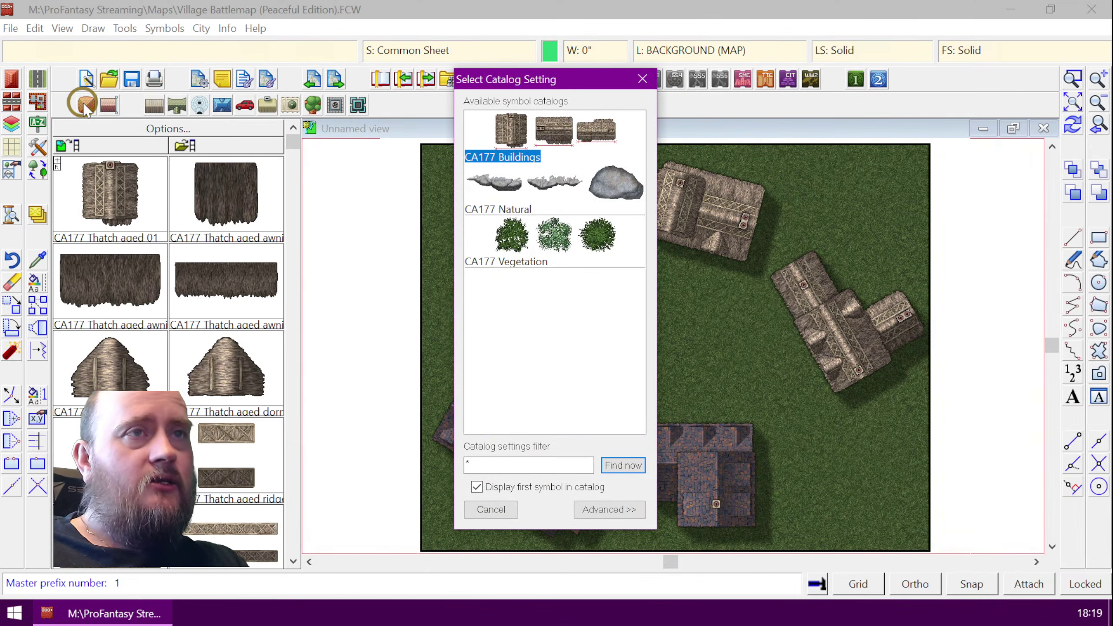
double_click(527, 188)
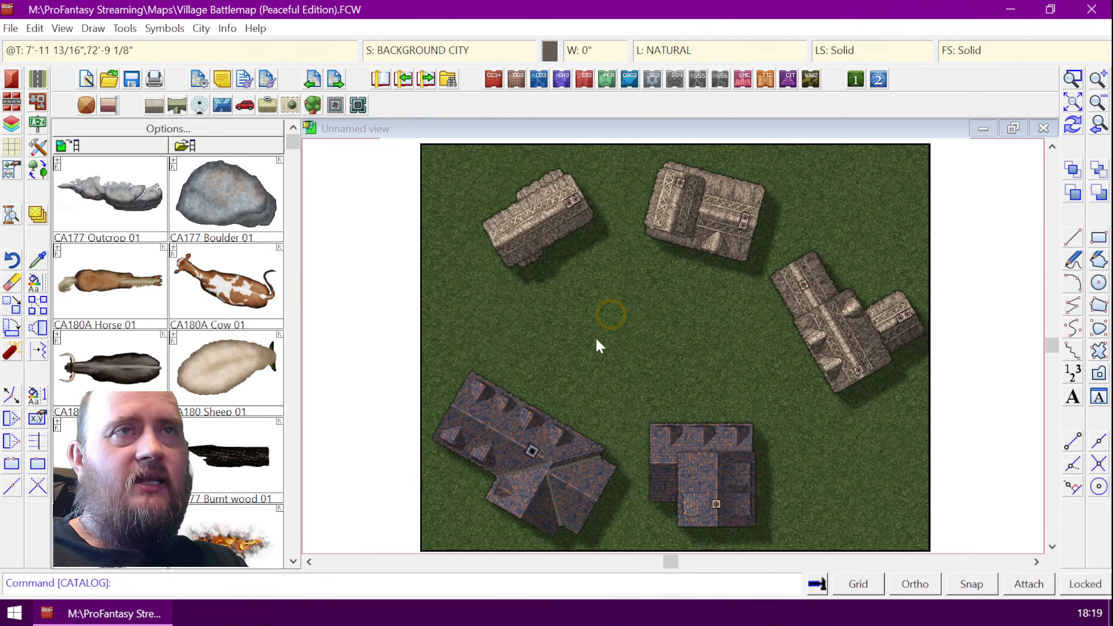
- Place rotated CA177 Outcrop symbols over the map's northwest edge and northeast corner, finish placing them and redraw the map
left_click(110, 203)
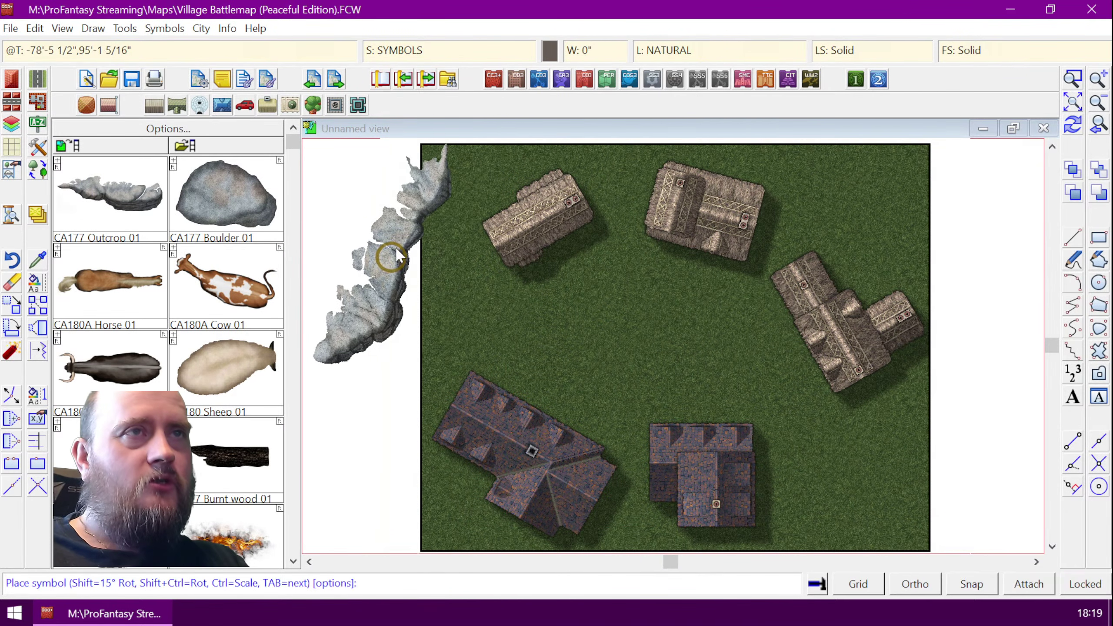
key("shift")
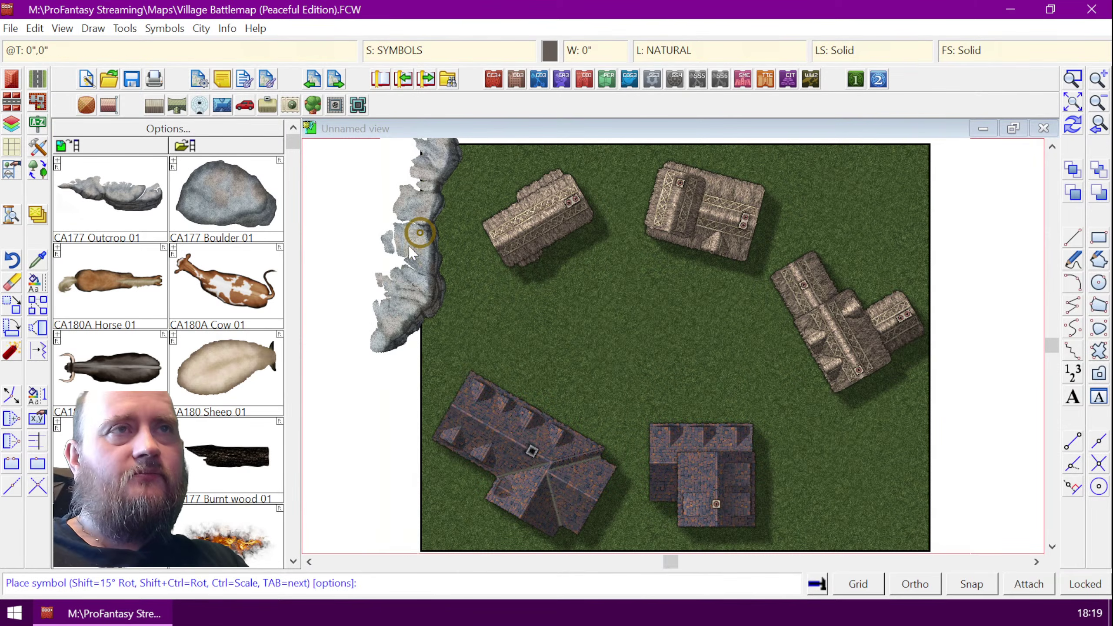
left_click(410, 248)
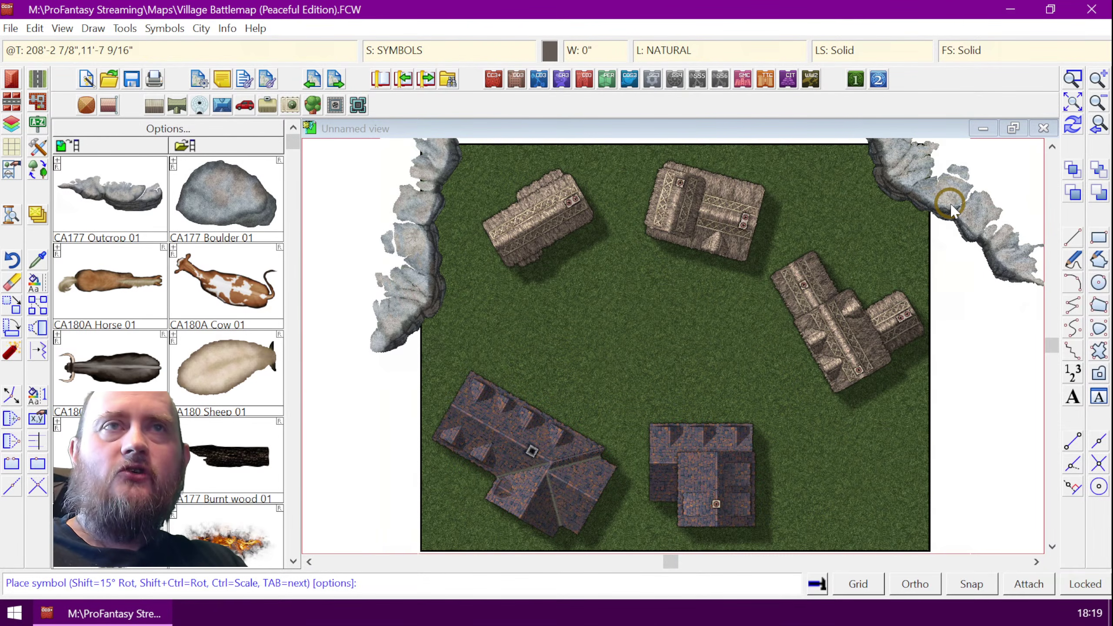
left_click(950, 204)
right_click(456, 381)
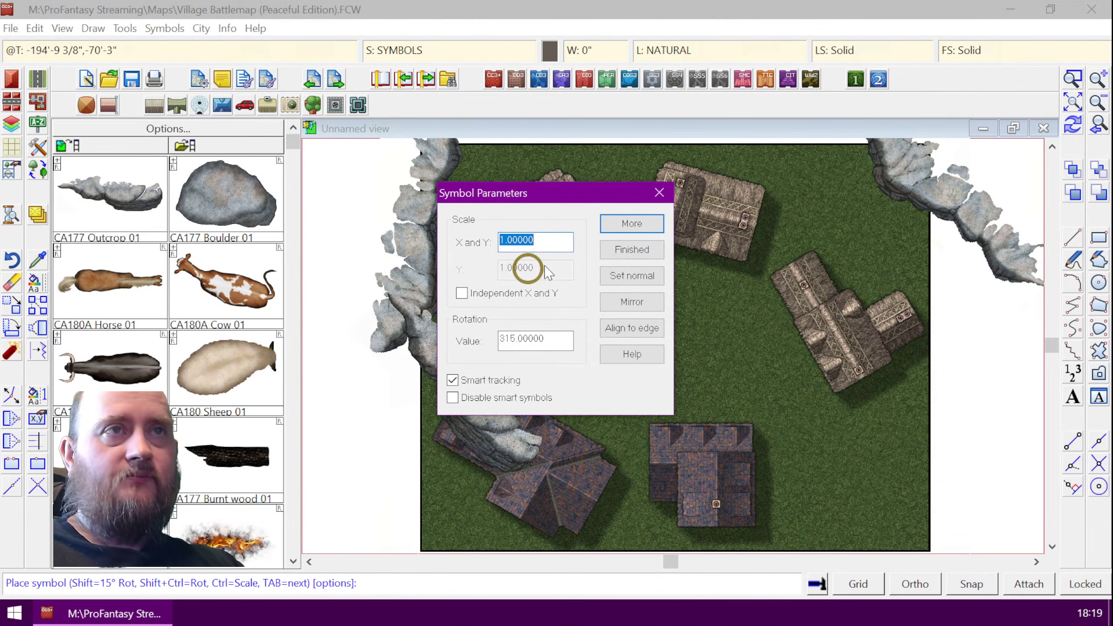
left_click(648, 249)
key("ctrl+r")
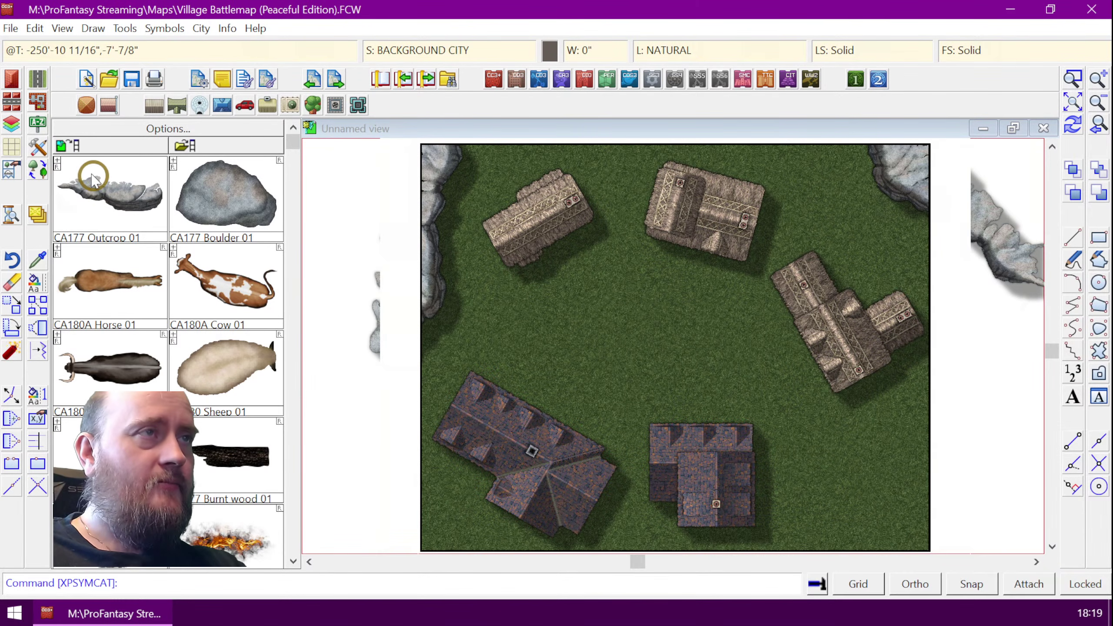
- Expand the CA177 Outcrop group, place a rotated CA177 Outcrop 01 over the map's southeast corner and redraw the map
left_click(57, 160)
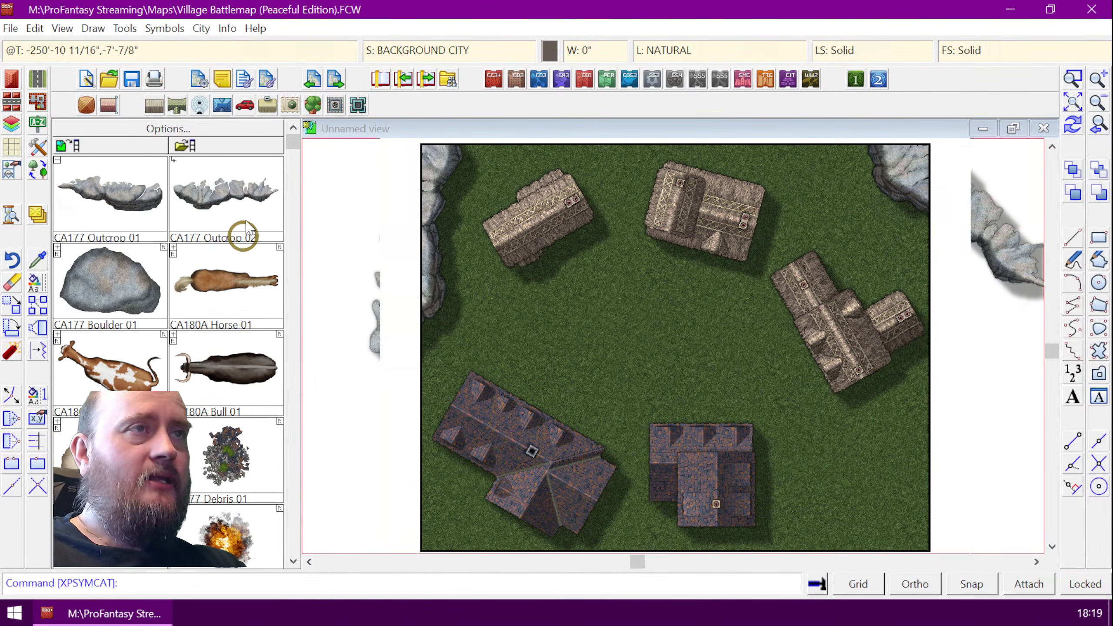
left_click(127, 195)
key("shift")
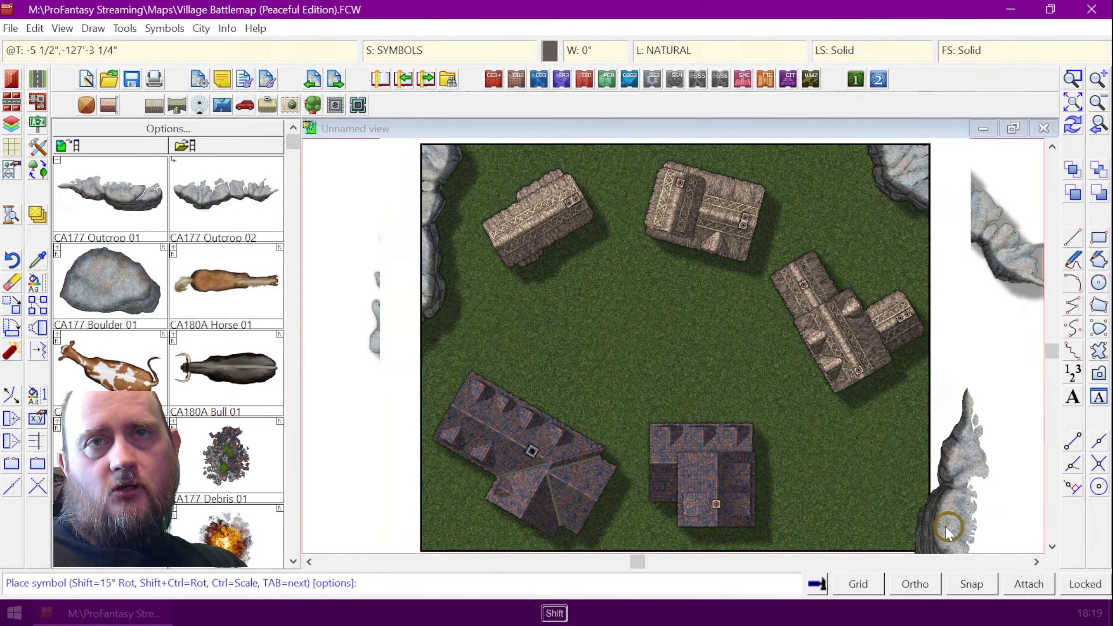
key("shift")
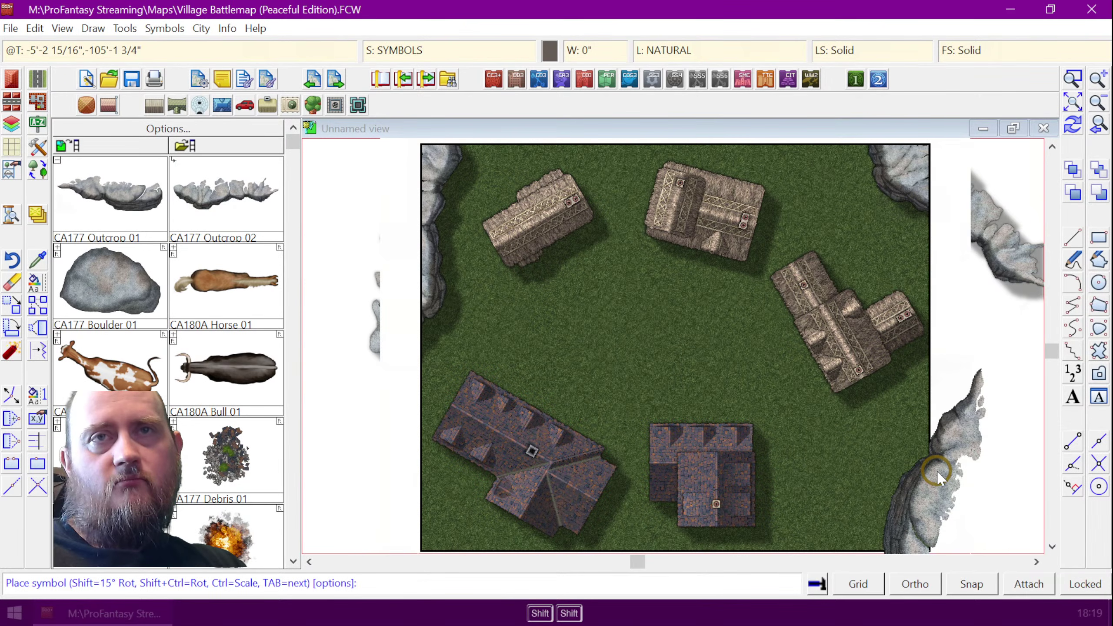
right_click(633, 307)
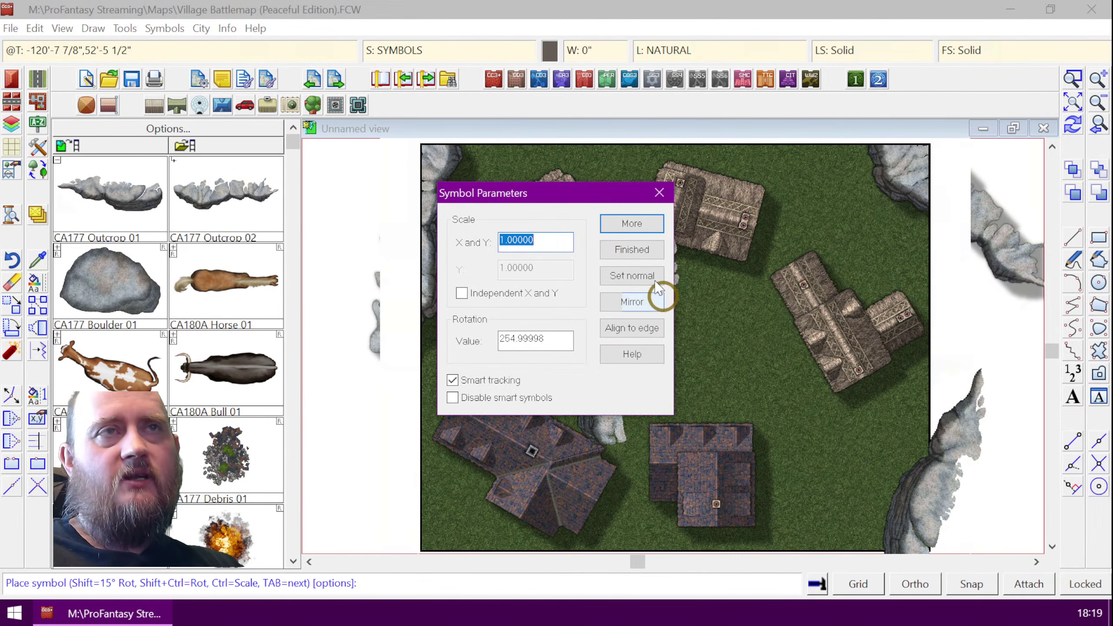
left_click(641, 256)
key("ctrl+r")
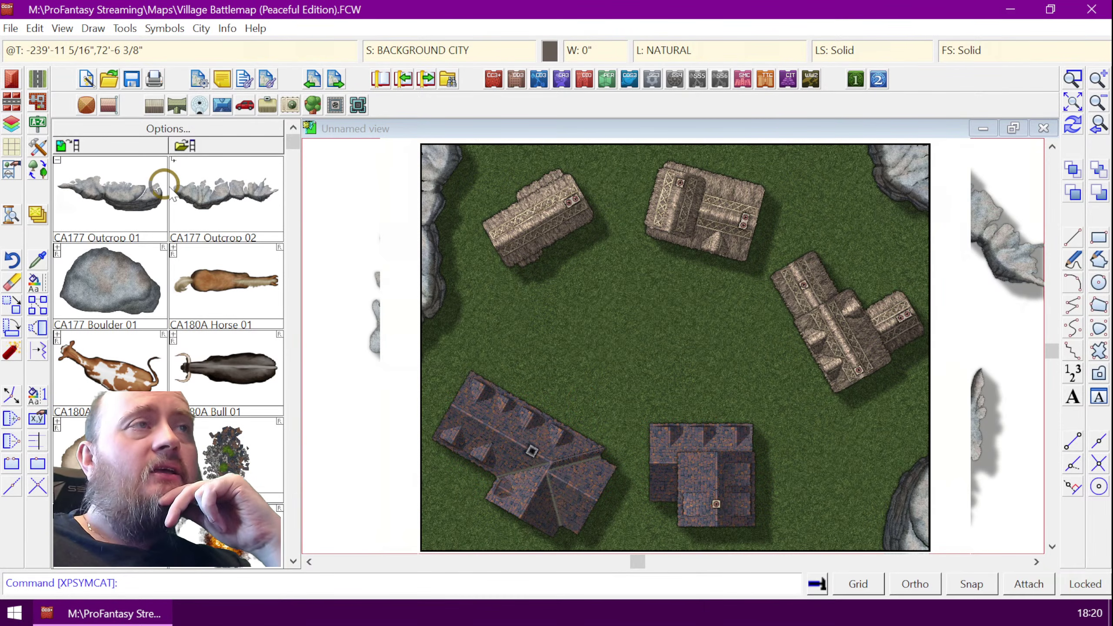
- Look through the Annual Darklands City drawing tools and choose the Terrain Default, Earth tool
left_click(38, 147)
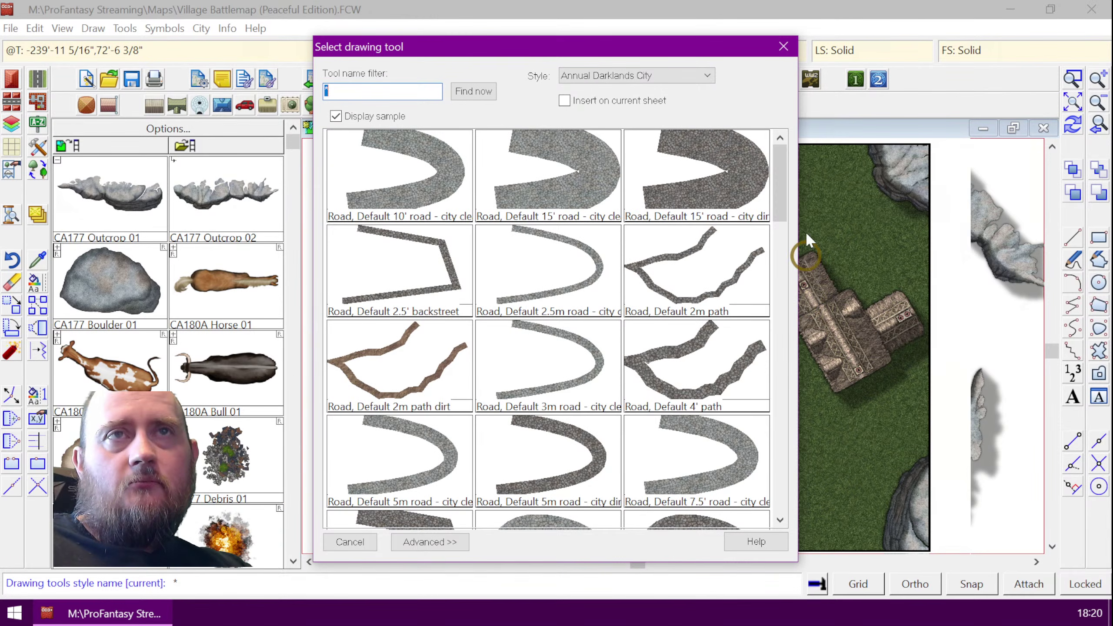
left_click(779, 521)
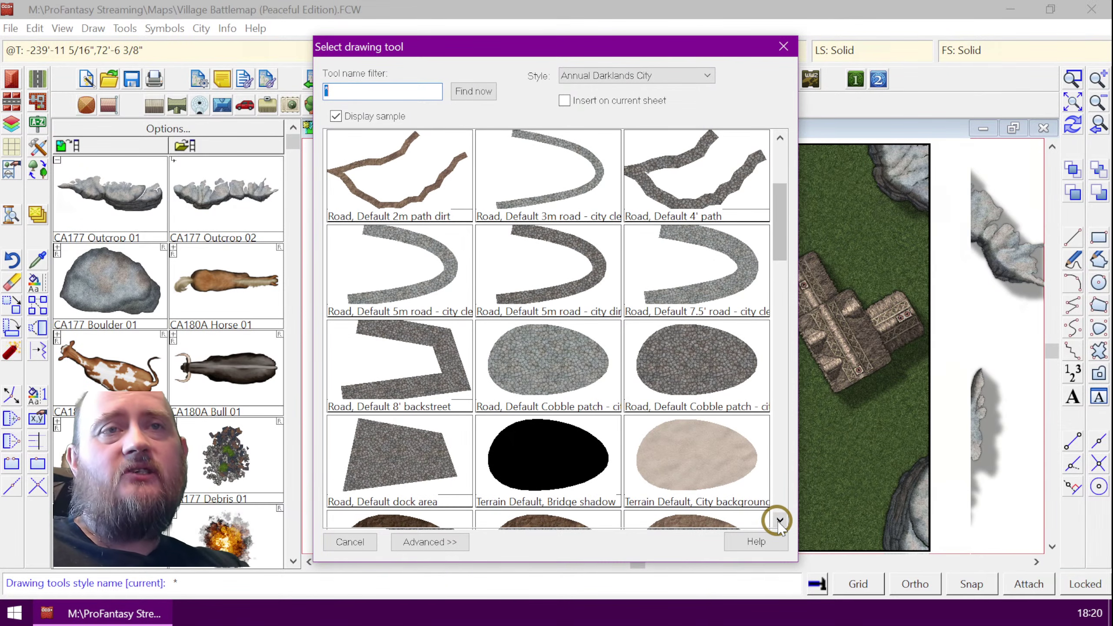
left_click_drag(776, 252, 772, 313)
left_click(780, 138)
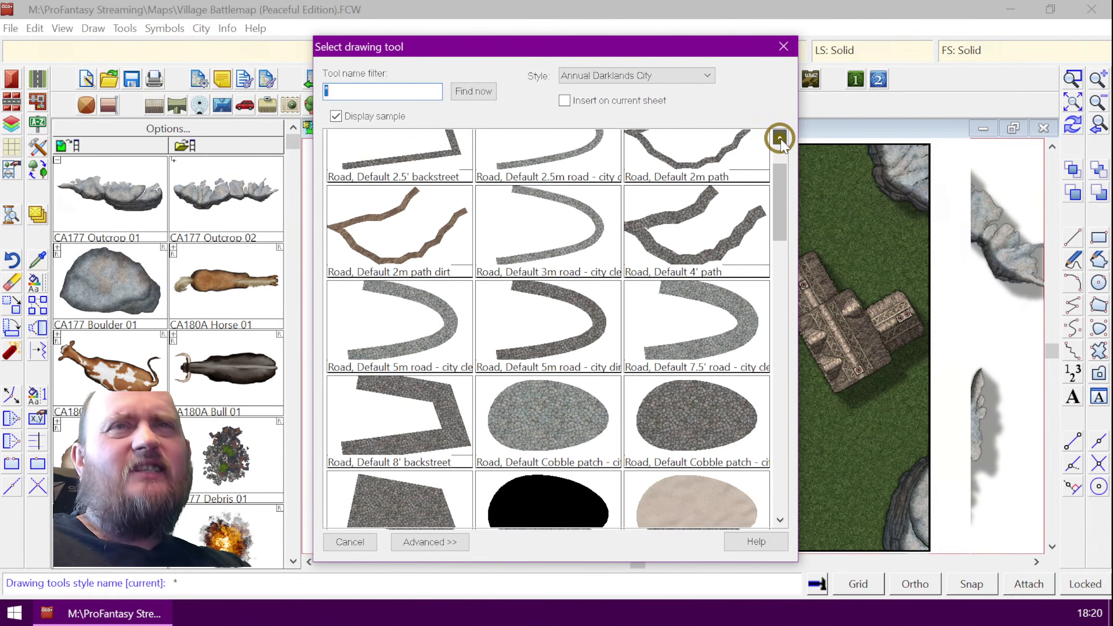
left_click(780, 138)
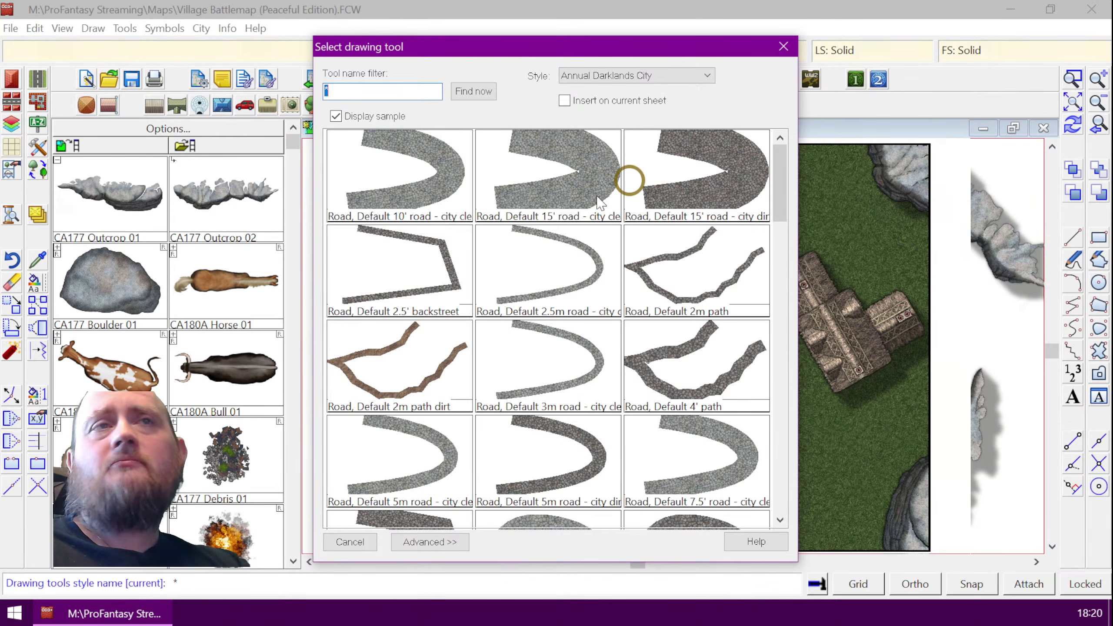
left_click(779, 519)
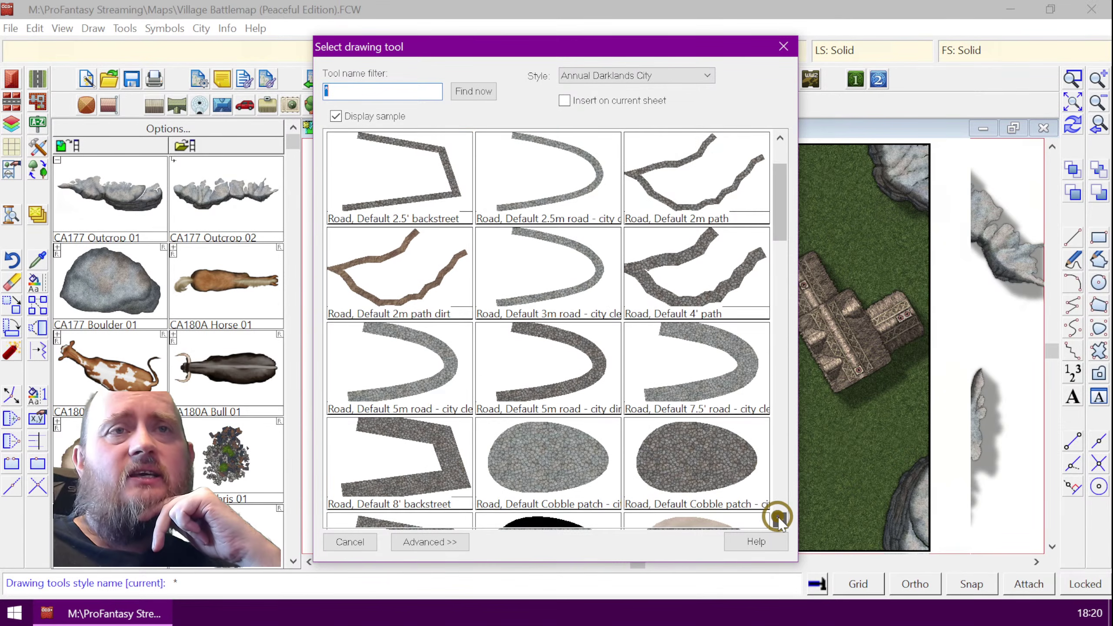
left_click(779, 519)
left_click(779, 520)
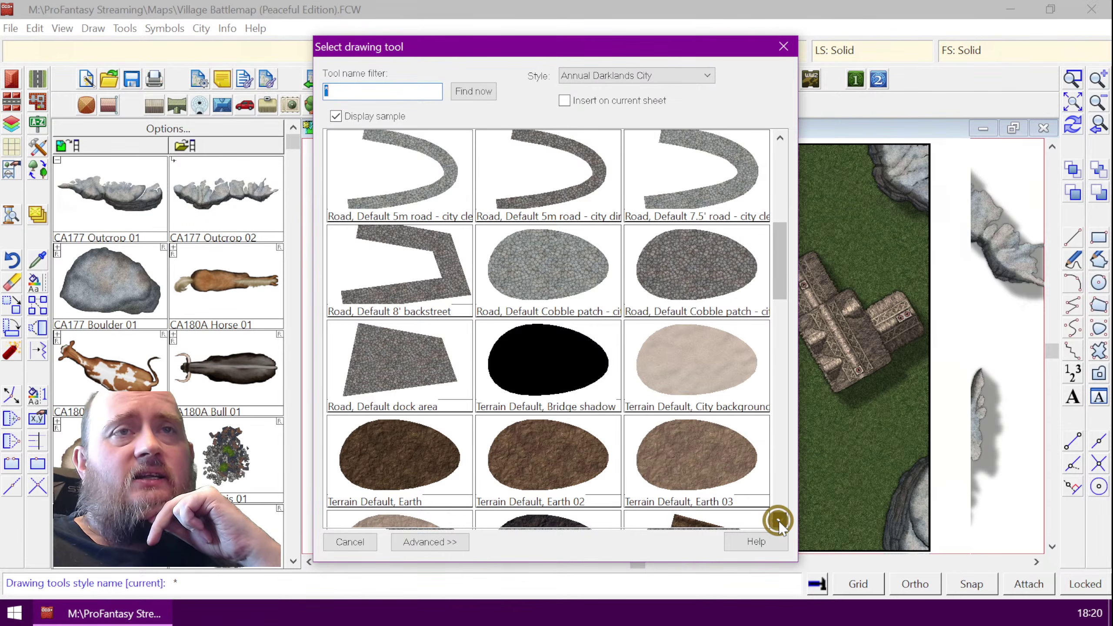
left_click(779, 520)
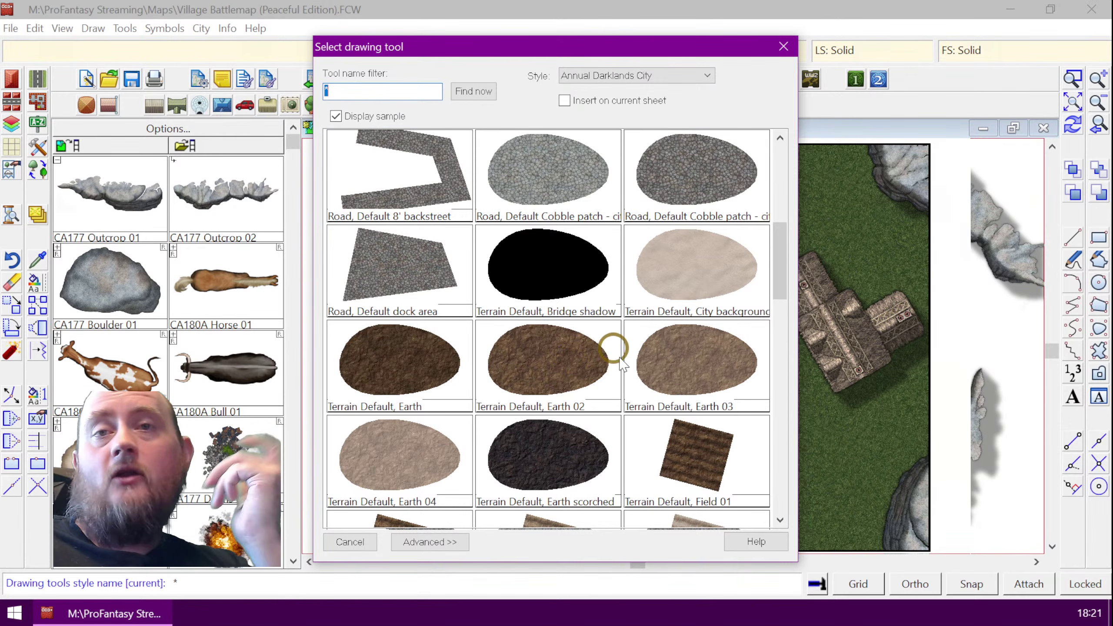
left_click(394, 353)
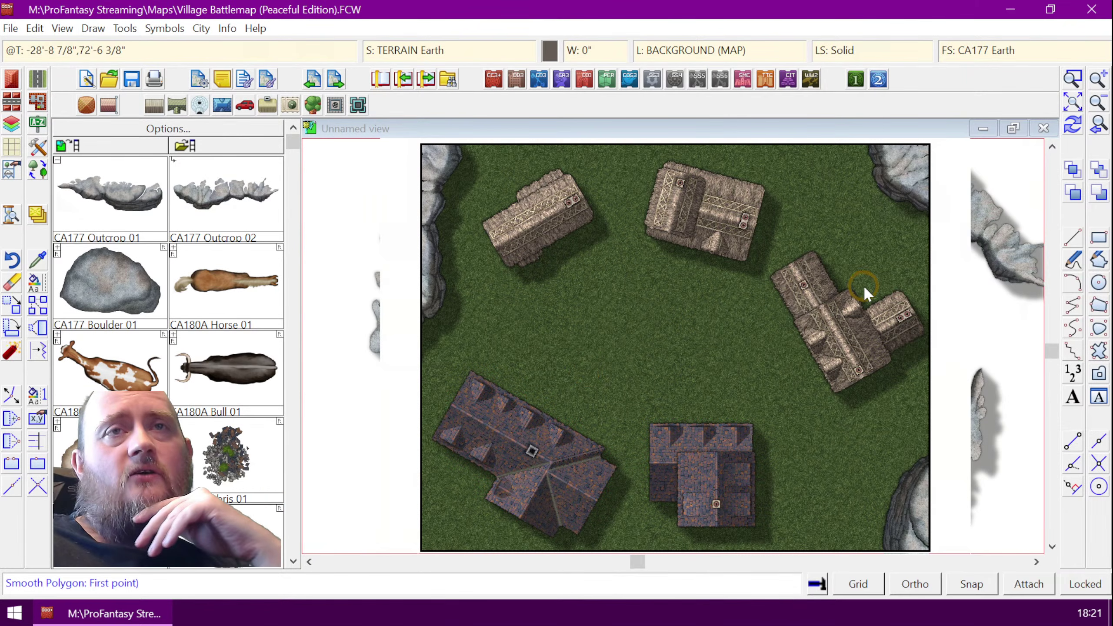
- Draw a smooth earth polygon over the village centre, tucked under the house fronts, with paths running past the map's west, north and south edges
left_click(1097, 101)
left_click(1073, 80)
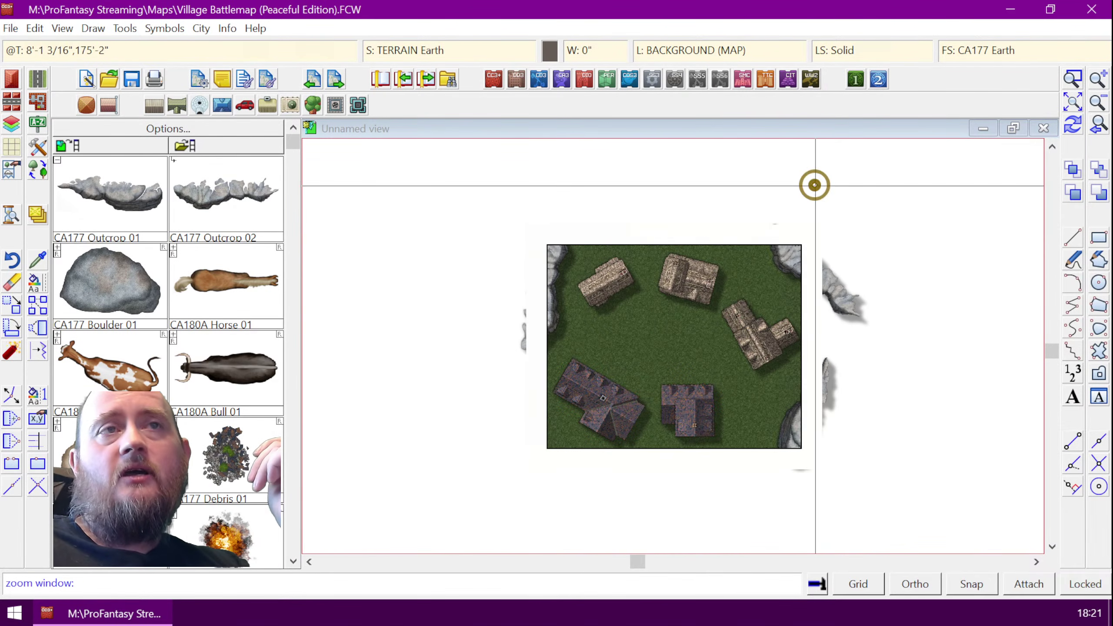
left_click(502, 193)
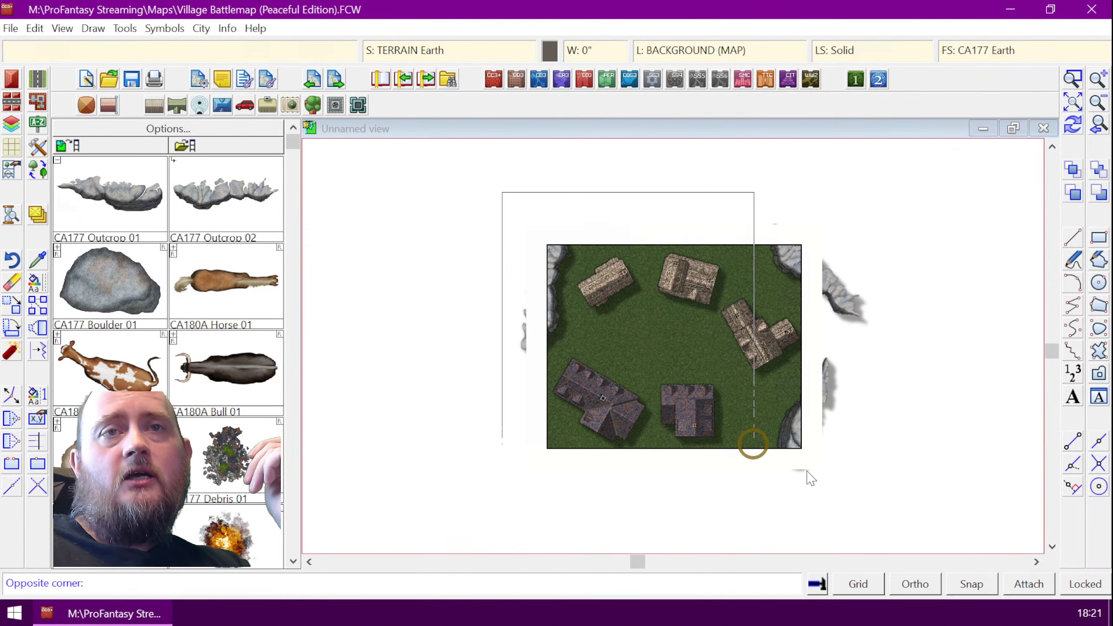
left_click(883, 492)
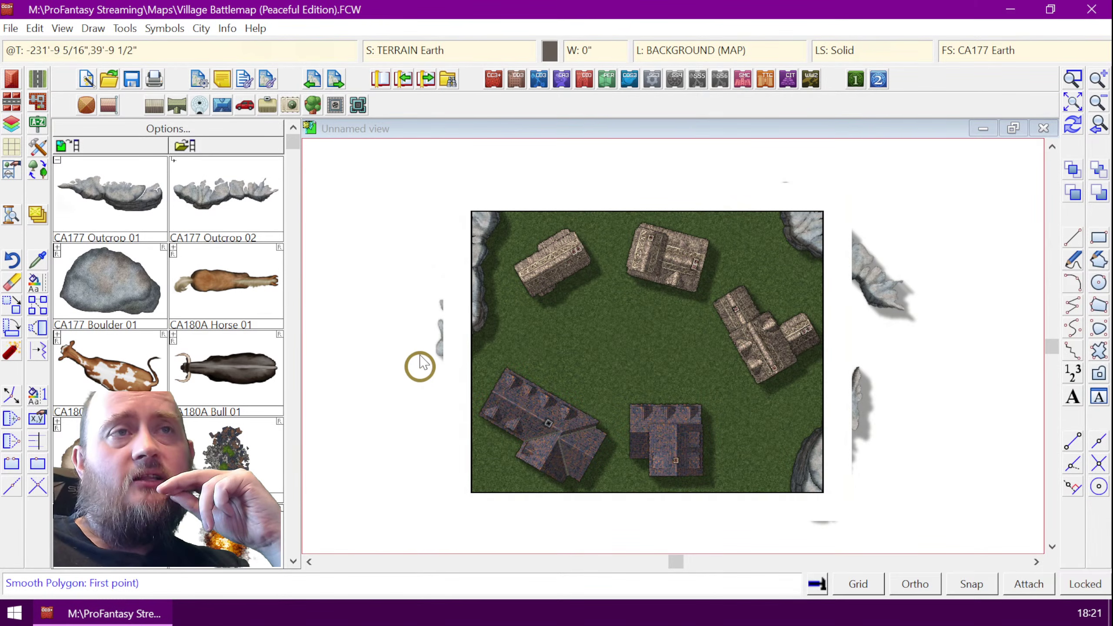
left_click(419, 383)
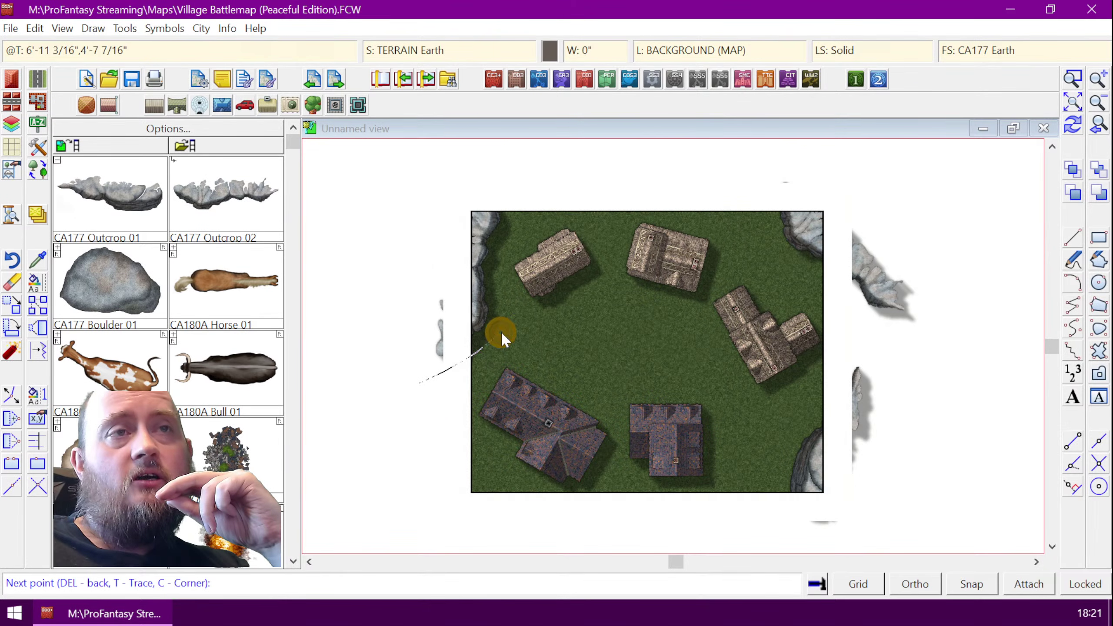
left_click(528, 325)
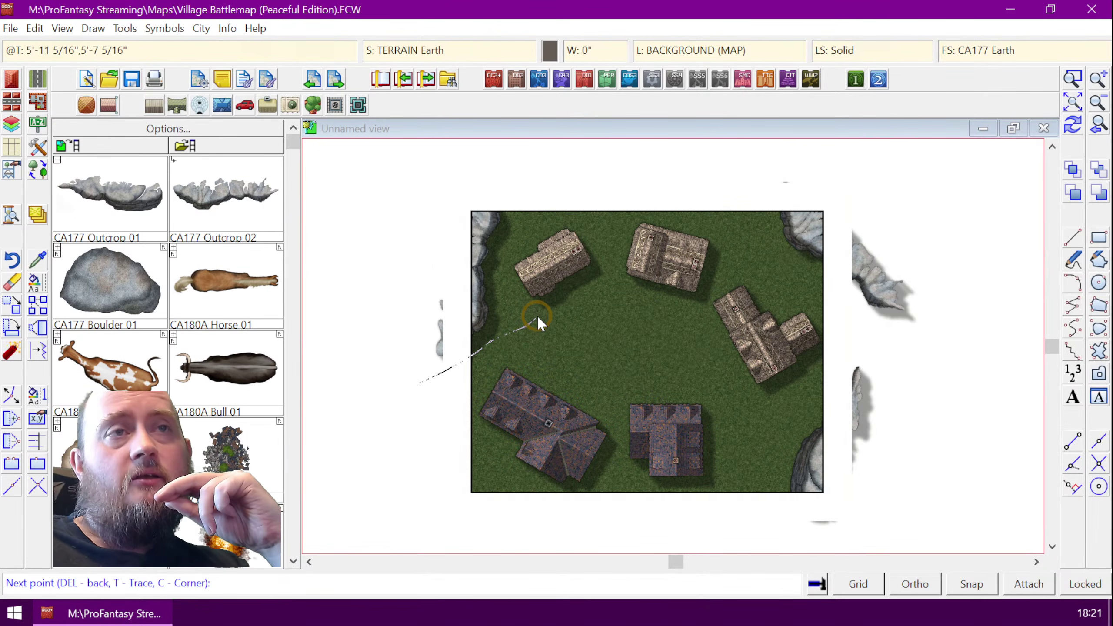
left_click(537, 315)
left_click(543, 274)
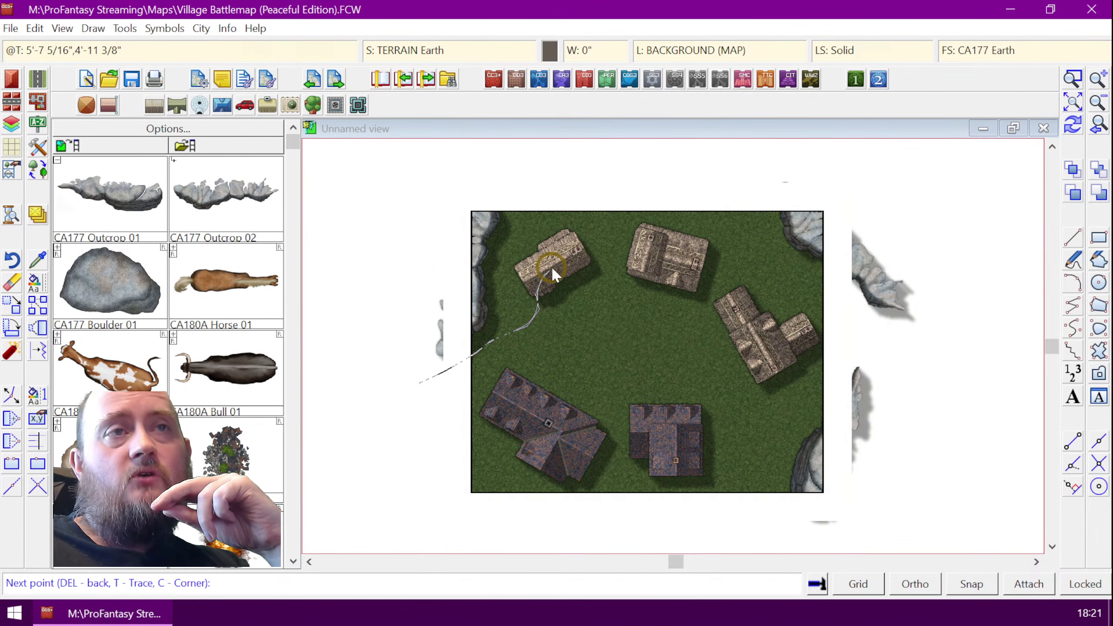
left_click(557, 266)
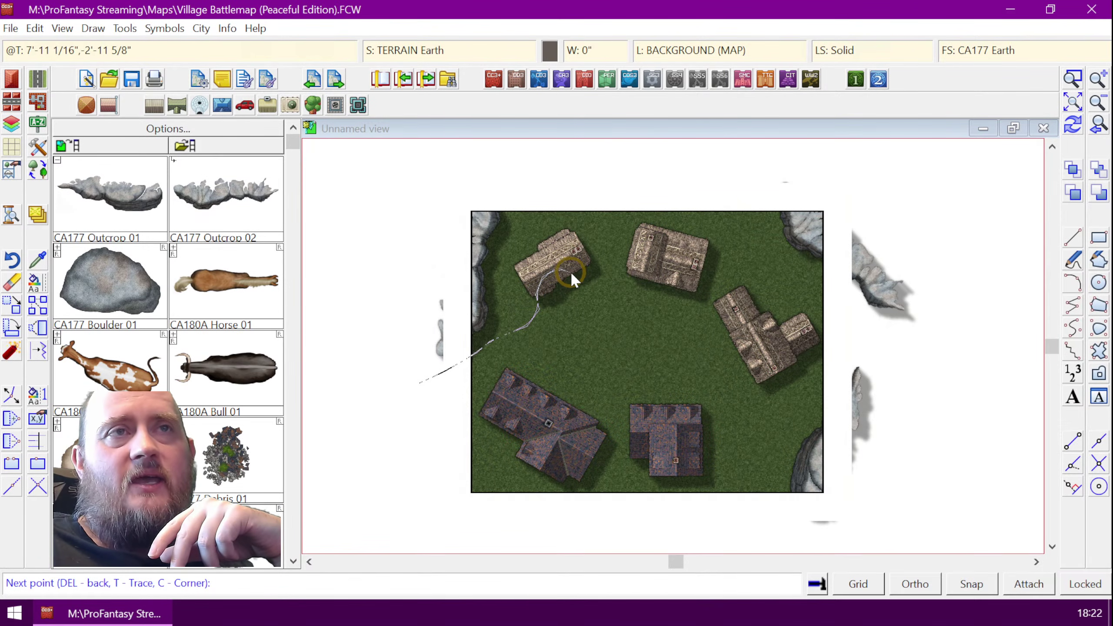
left_click(622, 293)
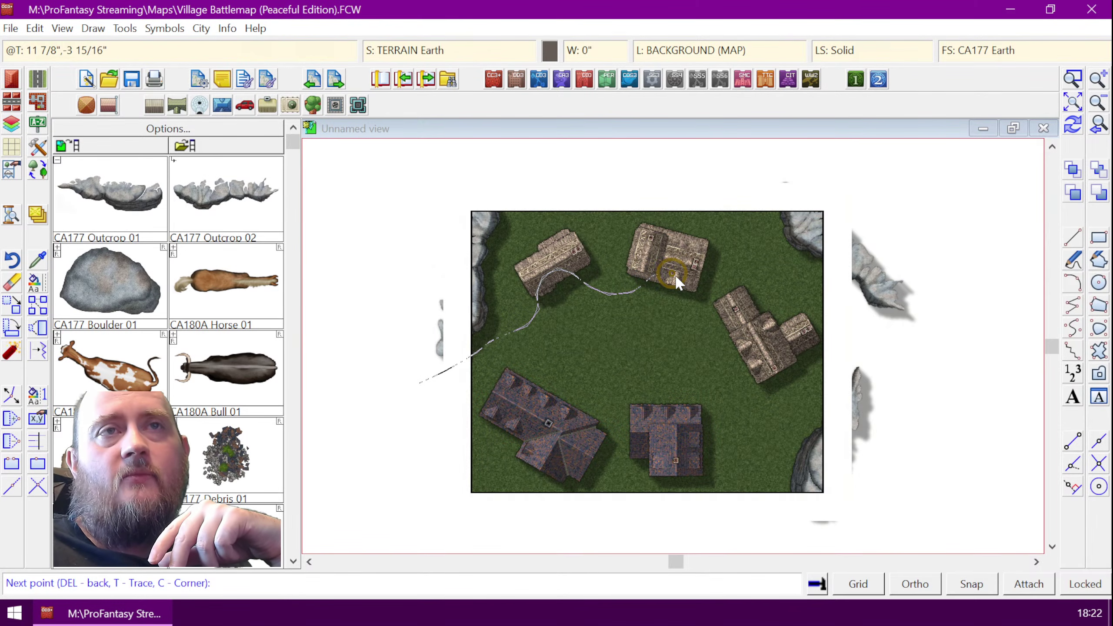
left_click(683, 295)
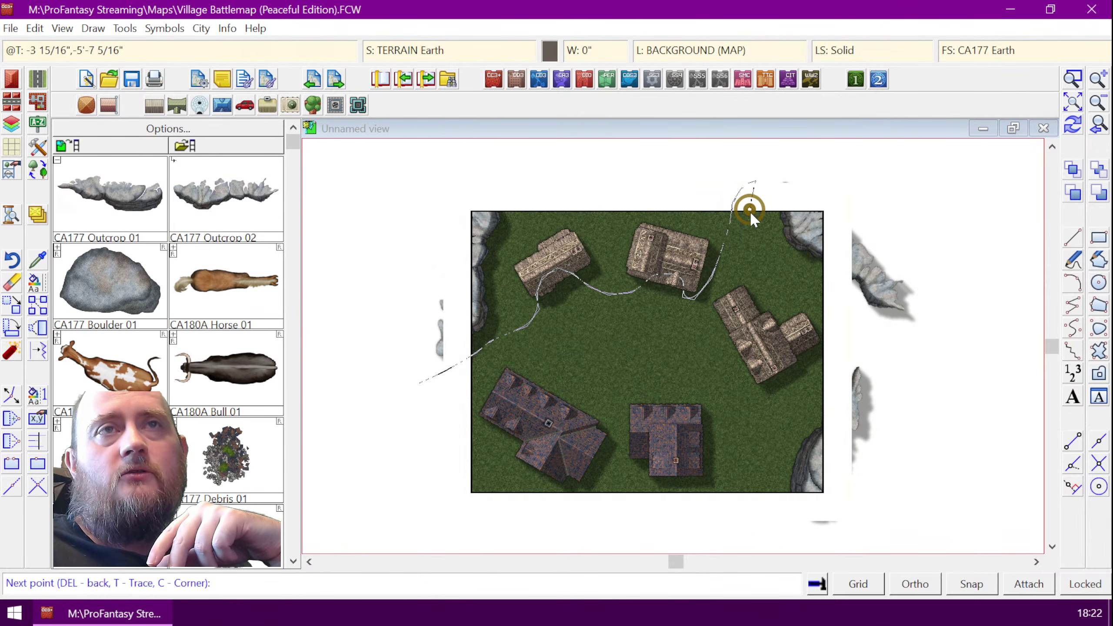
left_click(740, 234)
left_click(737, 257)
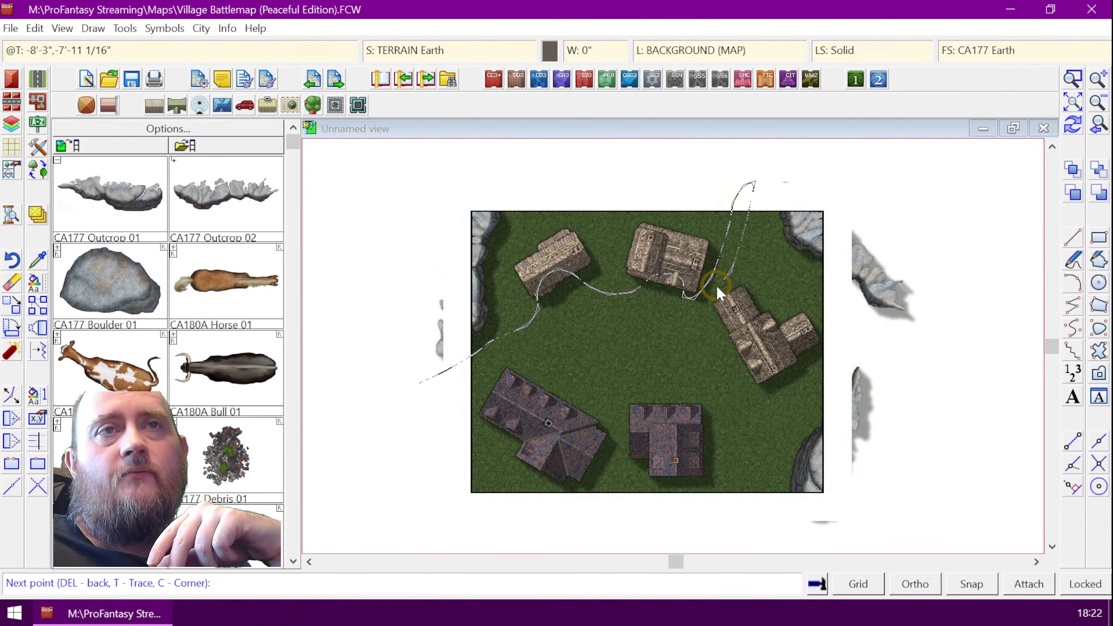
left_click(706, 307)
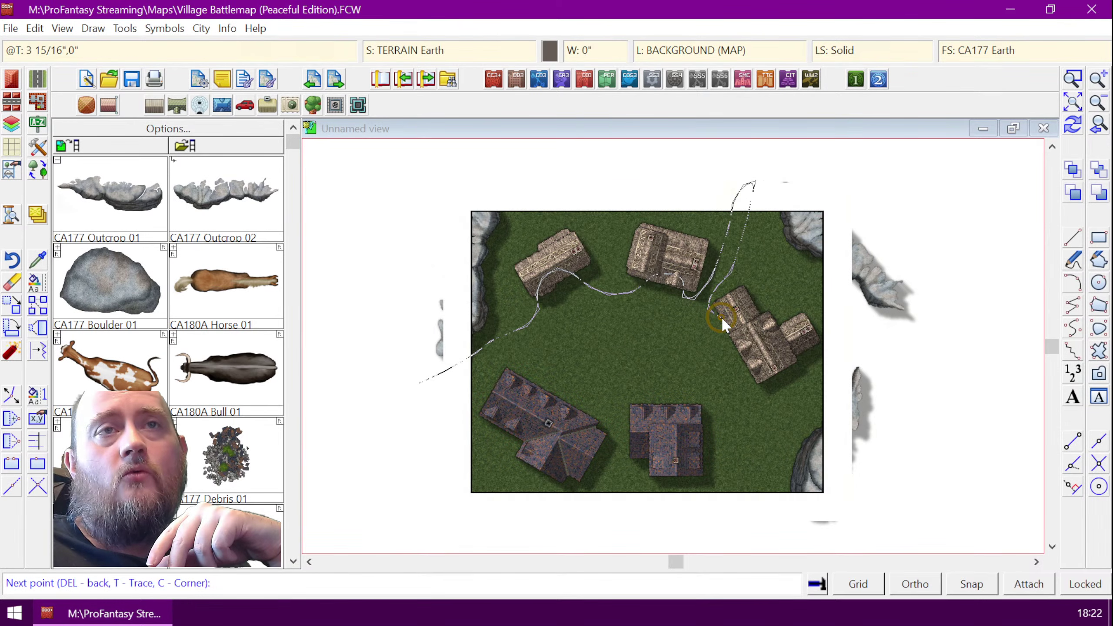
left_click(758, 360)
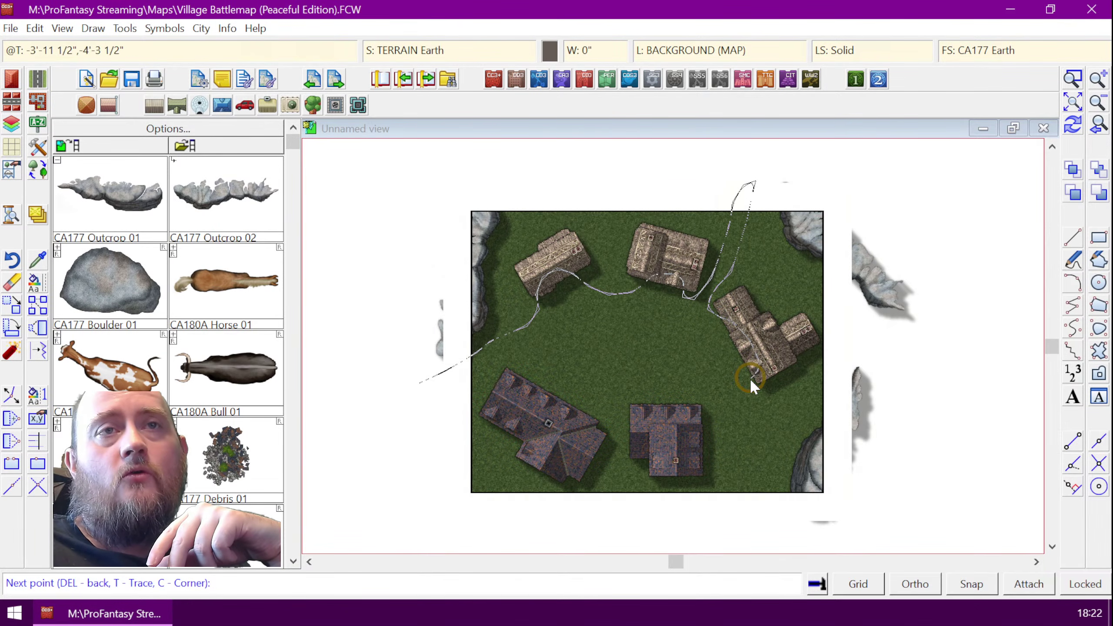
left_click(782, 484)
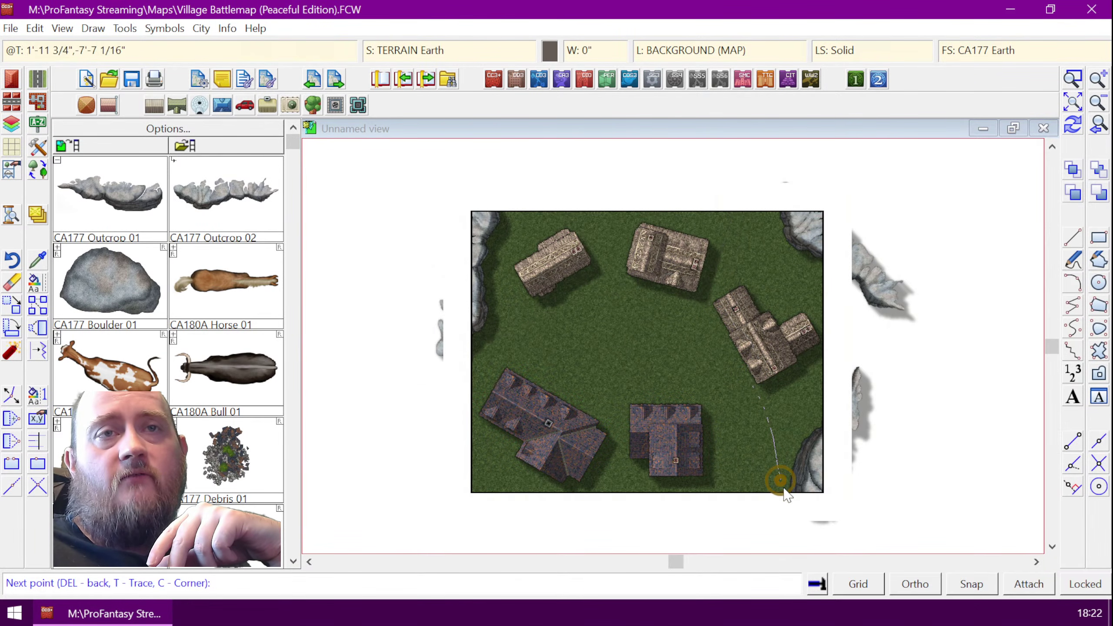
left_click(787, 507)
left_click(753, 512)
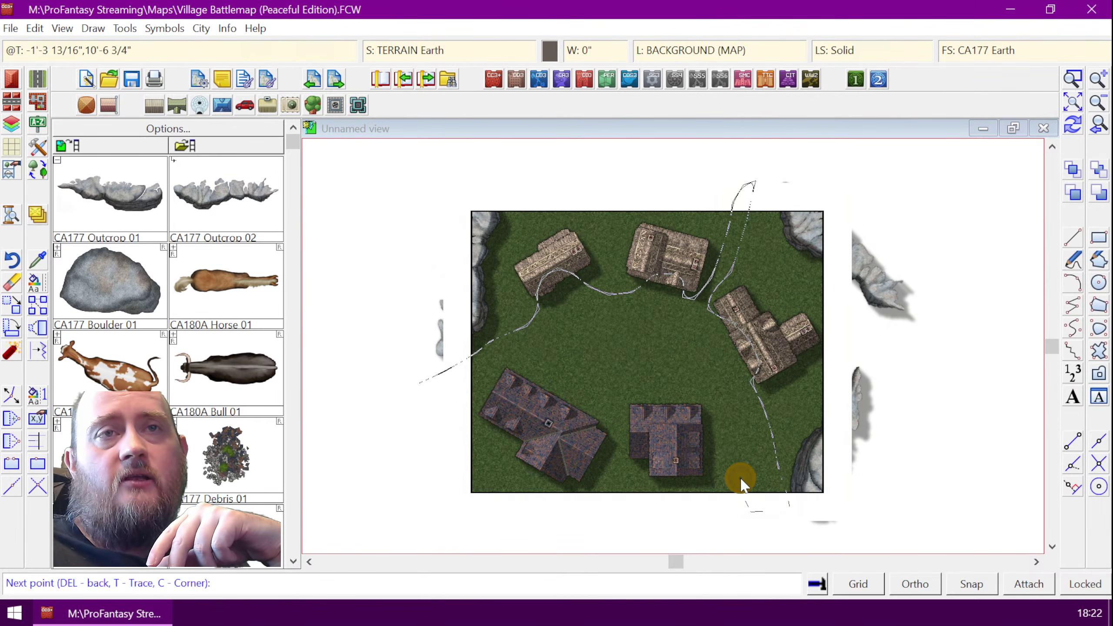
left_click(726, 410)
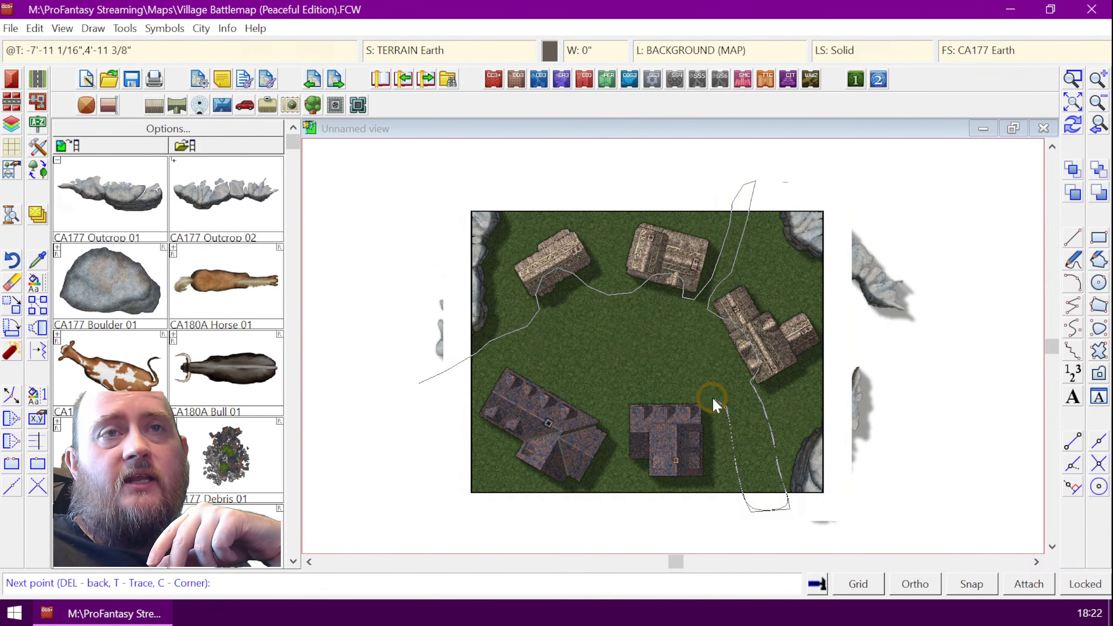
left_click(694, 394)
left_click(688, 395)
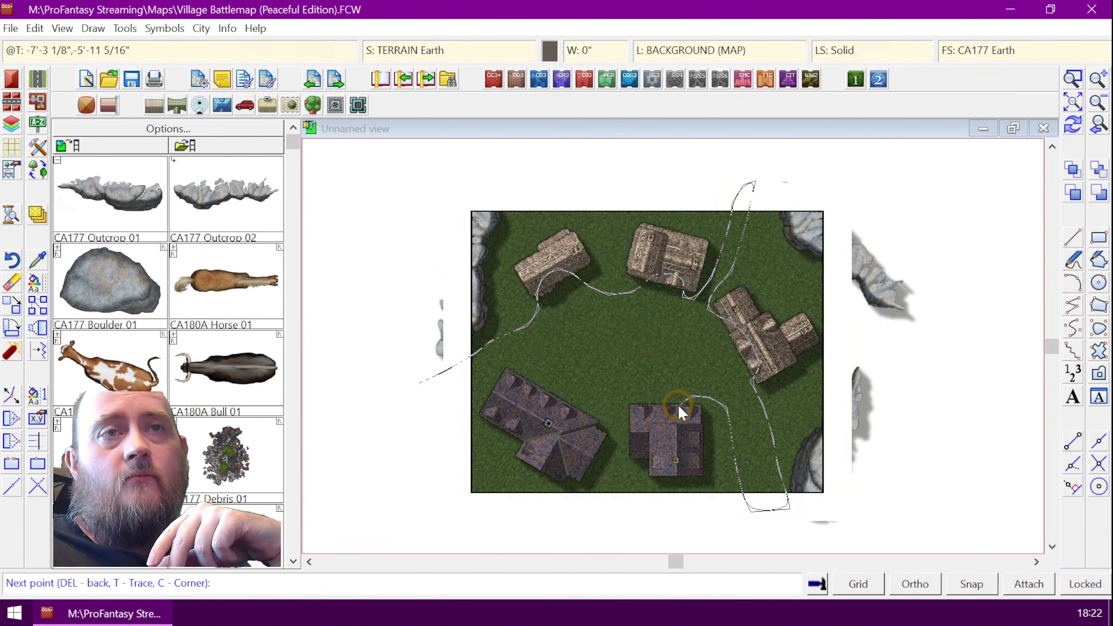
left_click(662, 417)
left_click(643, 409)
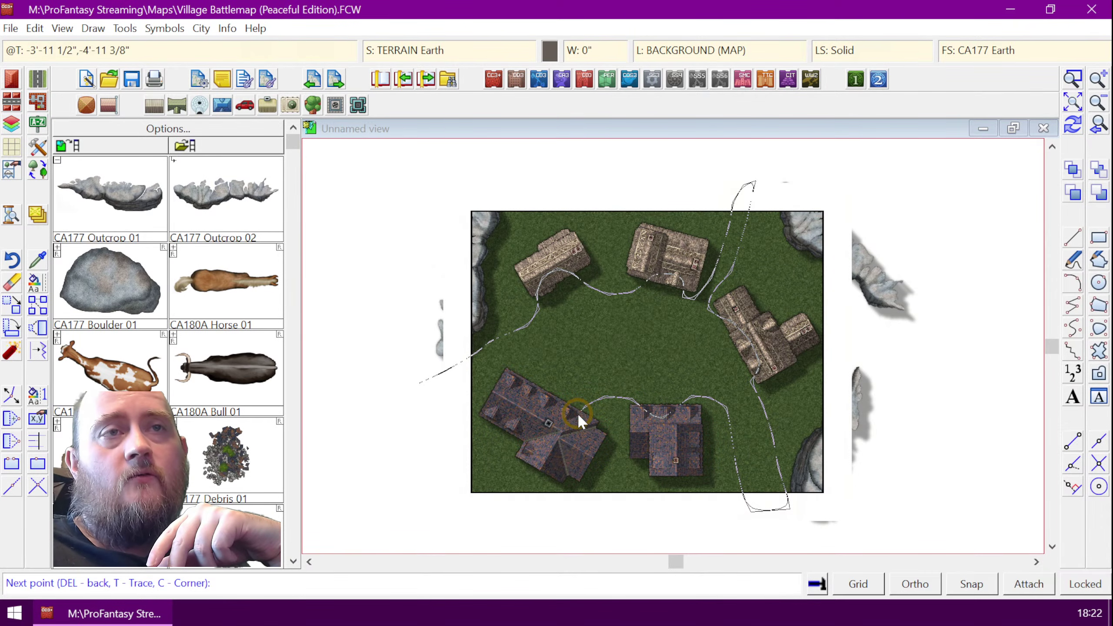
left_click(520, 372)
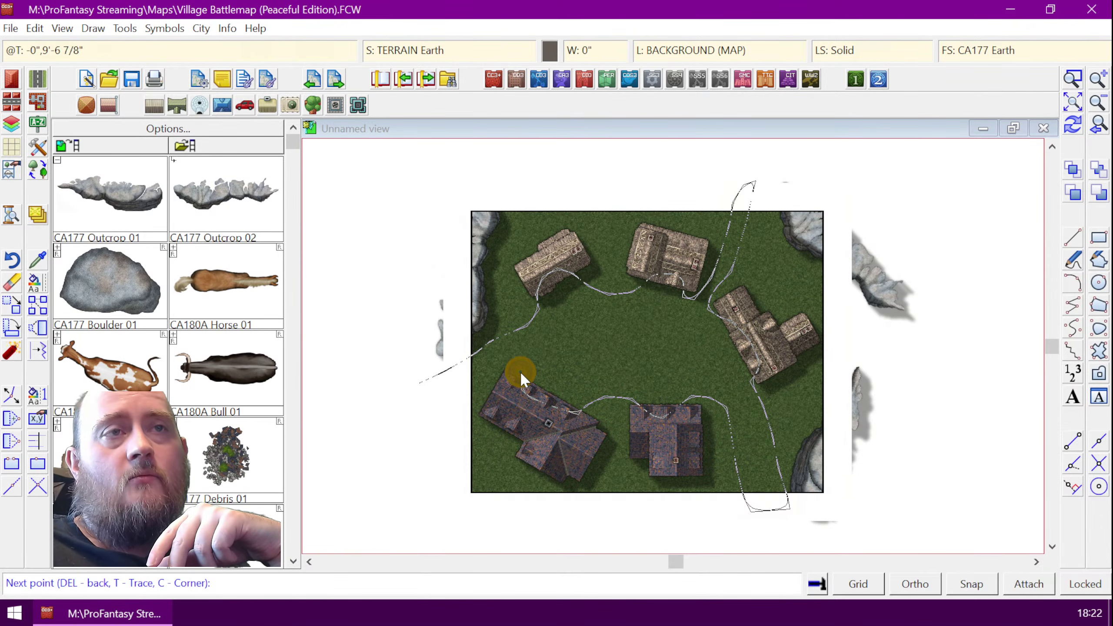
left_click(489, 361)
left_click(420, 393)
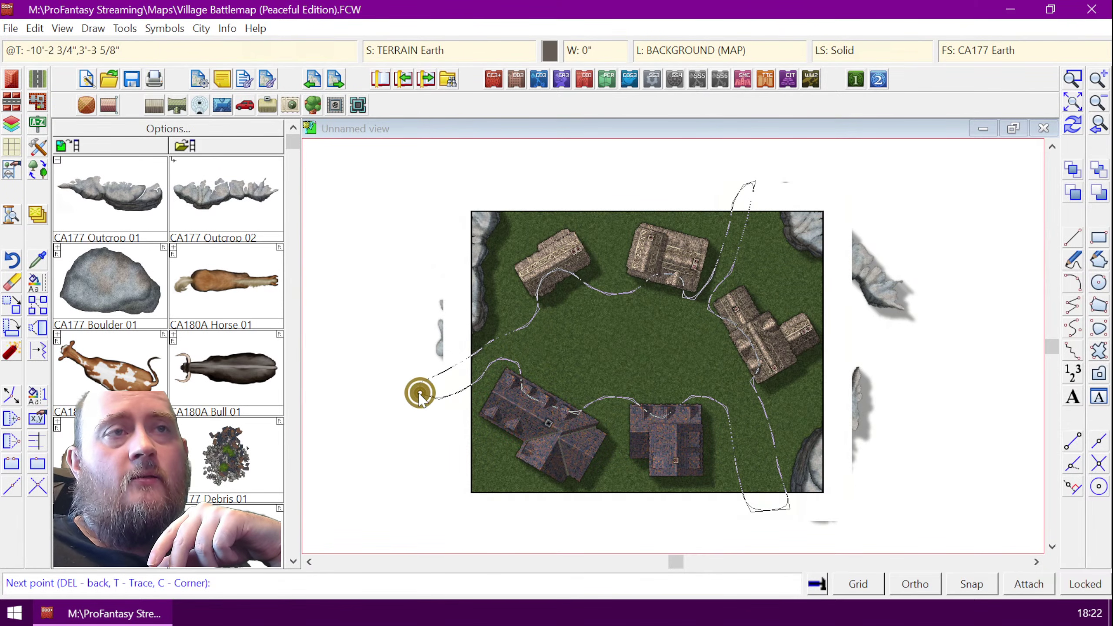
right_click(419, 392)
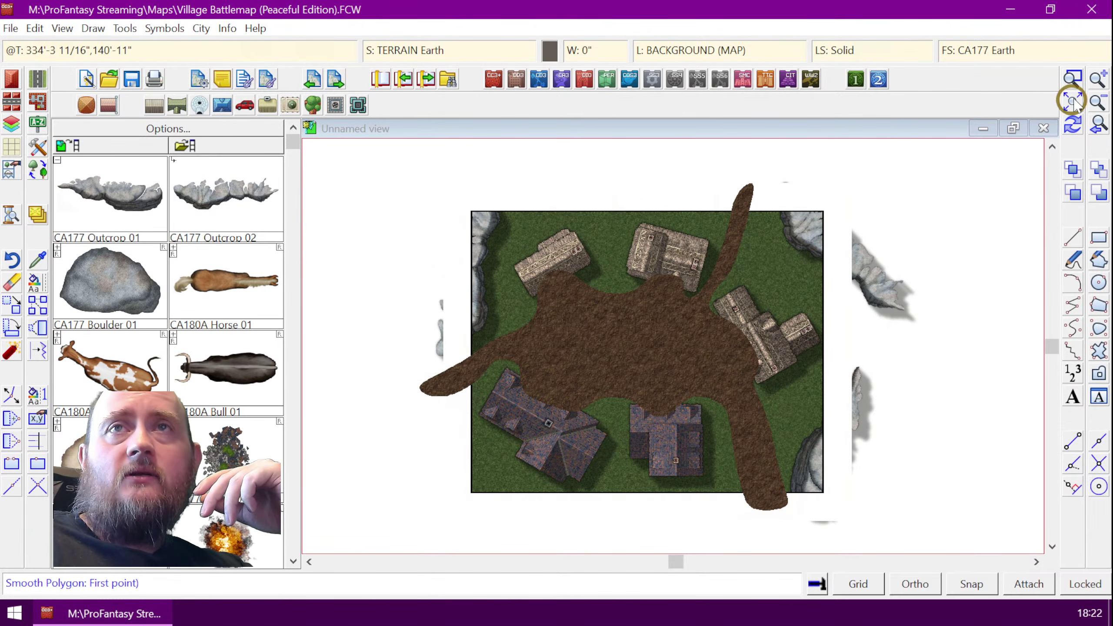
- List the properties of the earth polygon in the village centre, check its sheet and fill style, and close the listing
left_click(1072, 80)
left_click(462, 200)
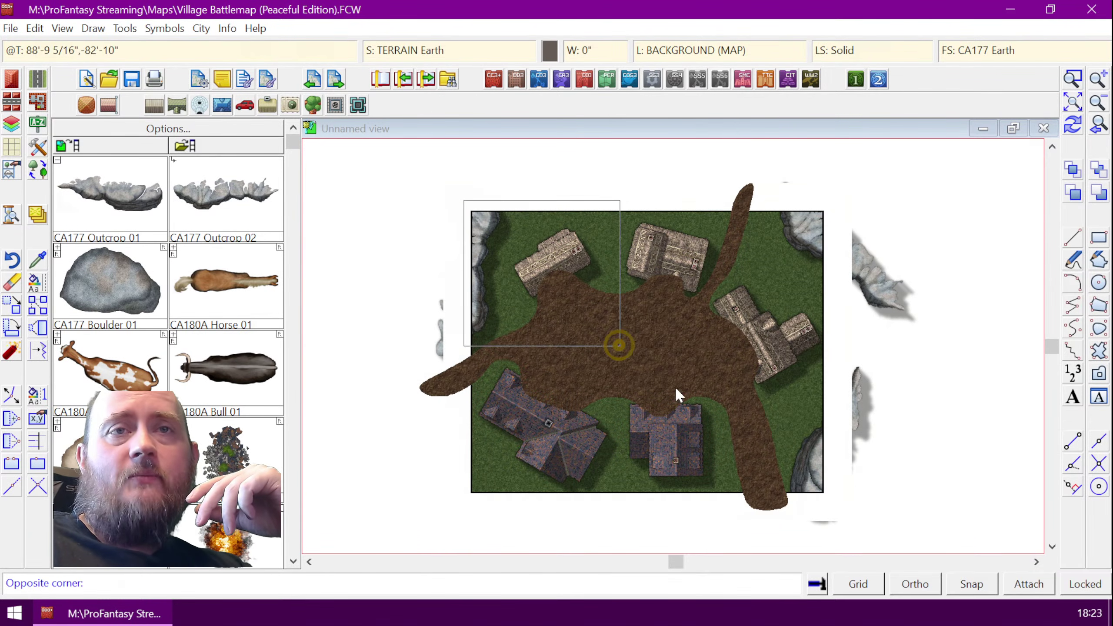
left_click(827, 498)
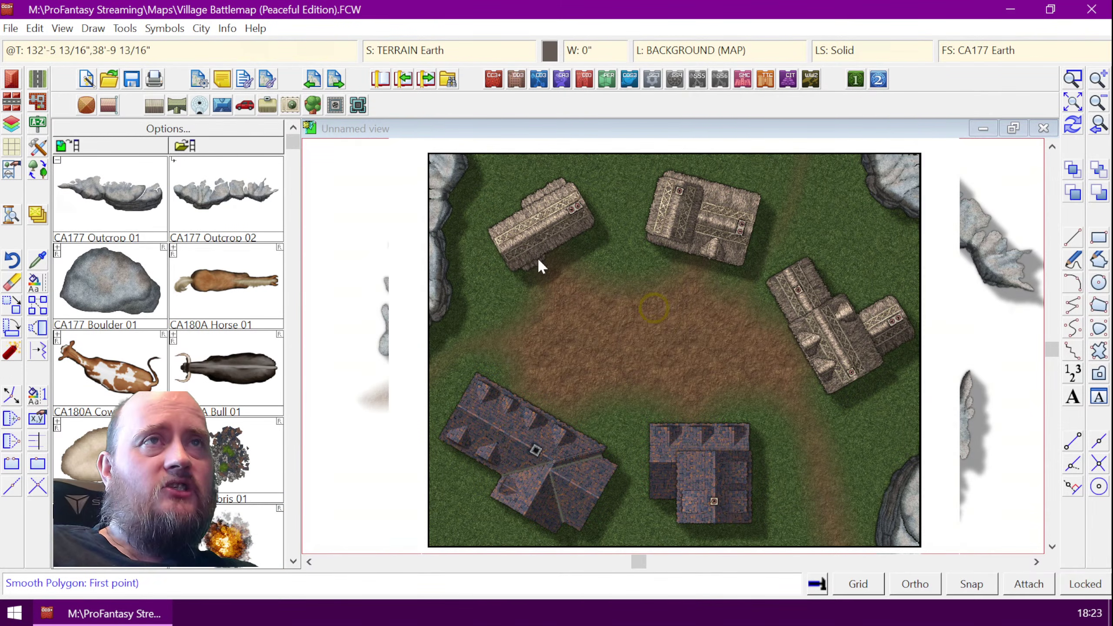
left_click(224, 29)
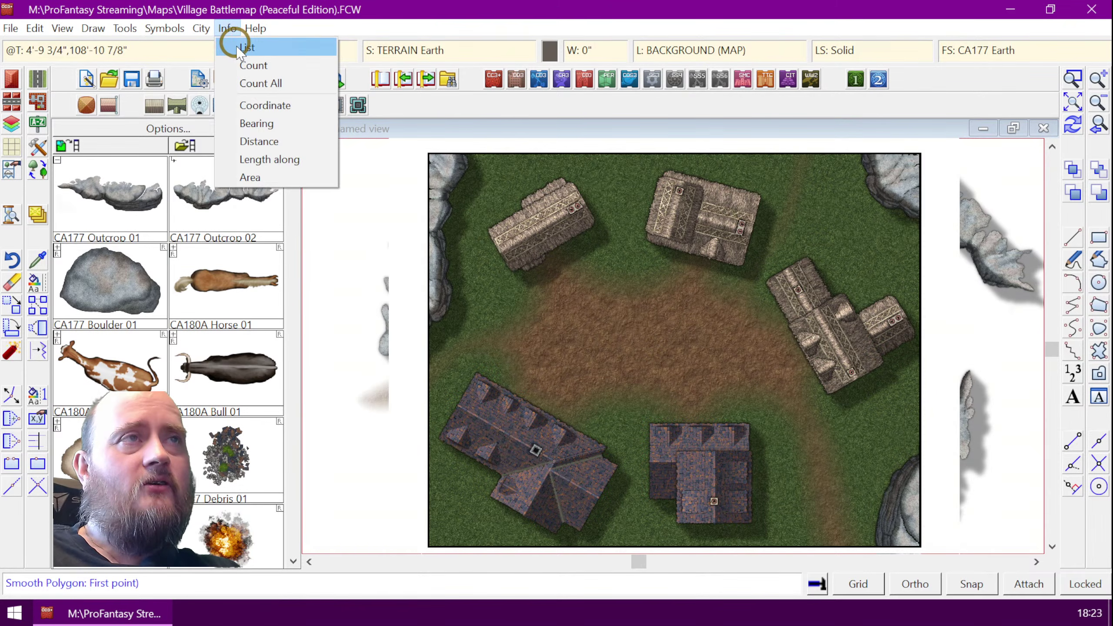
left_click(235, 44)
left_click(503, 312)
left_click(559, 348)
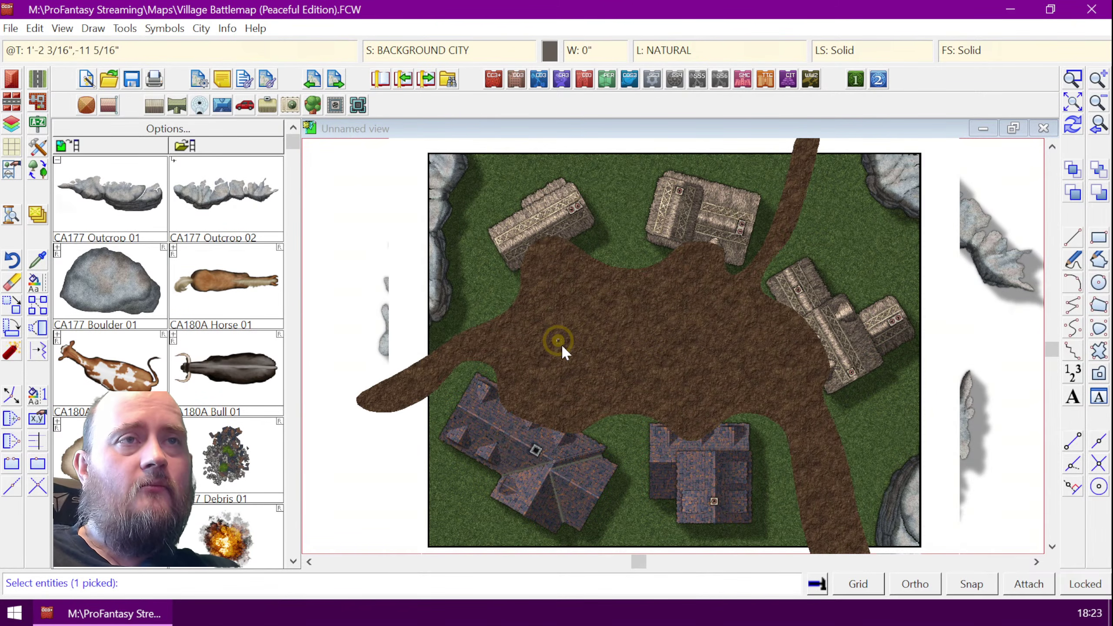
right_click(563, 346)
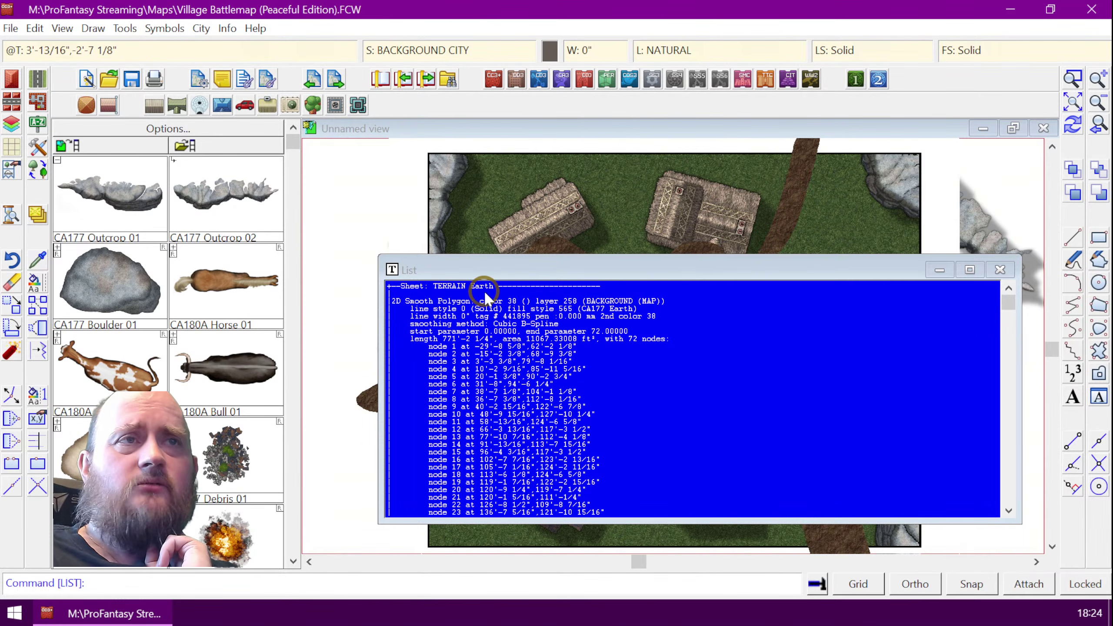
left_click(999, 269)
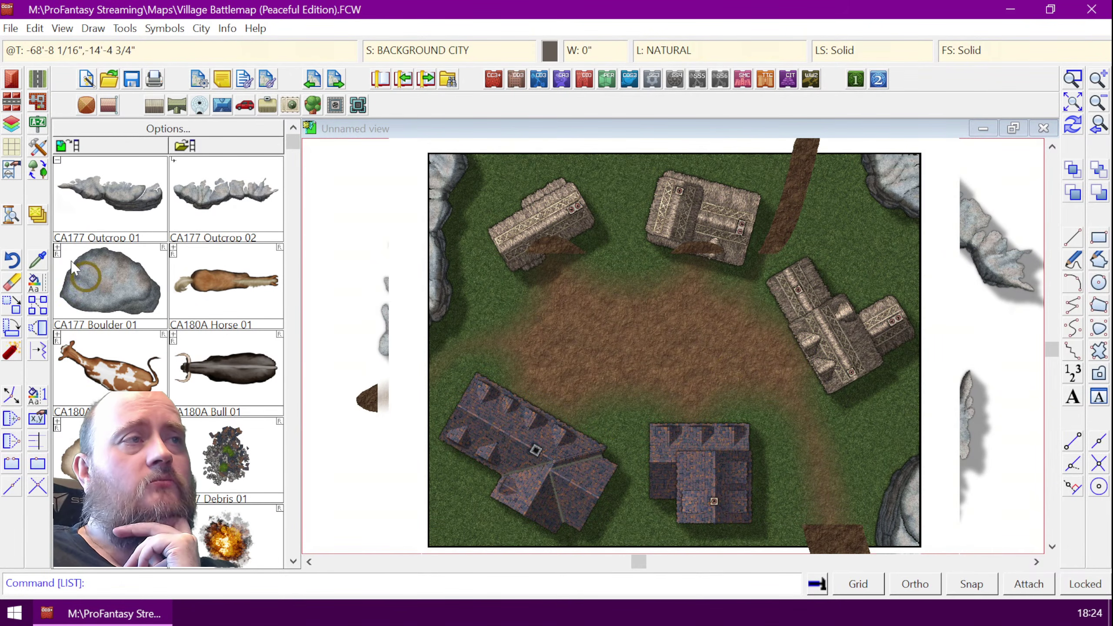
- Change the sheet of the earth polygon in the village centre to ROADS and redraw the map
left_click(35, 282)
left_click(496, 300)
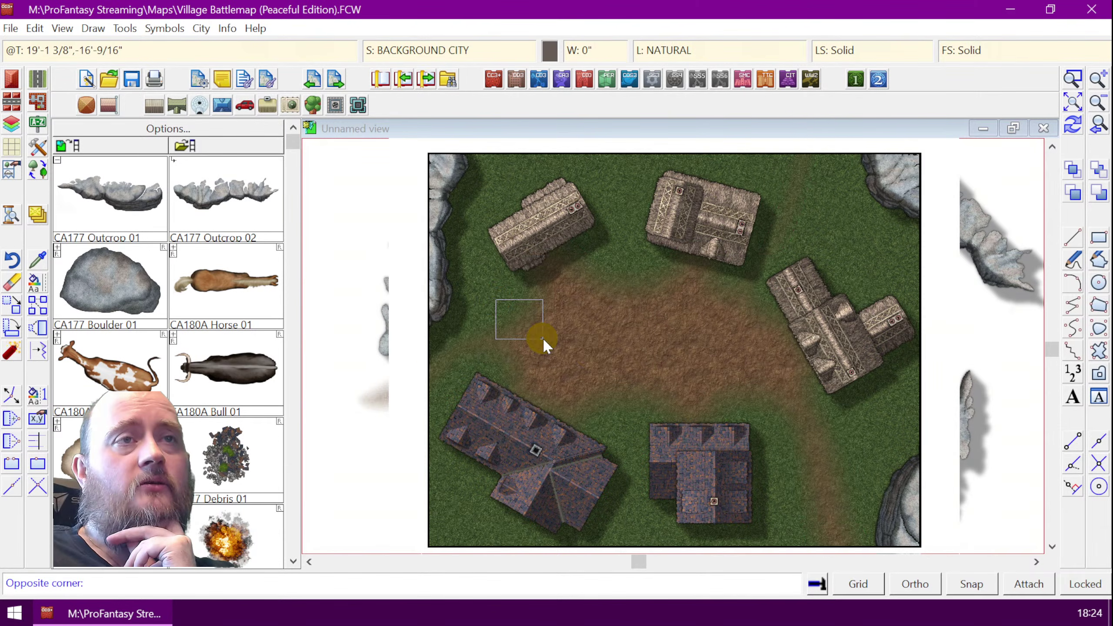
left_click(543, 339)
right_click(594, 351)
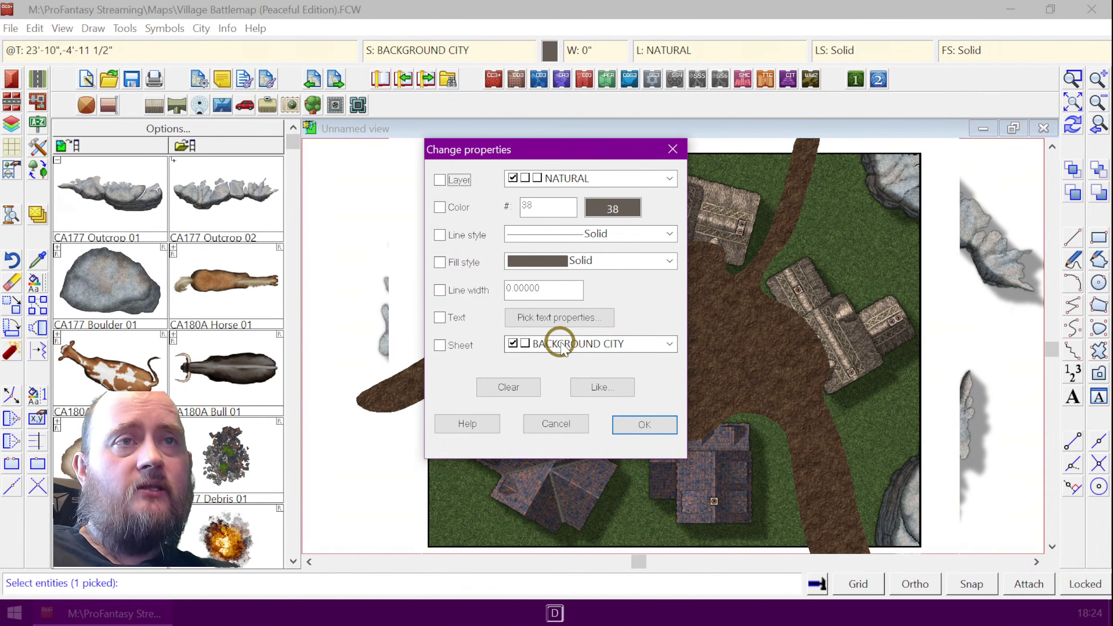
left_click(564, 346)
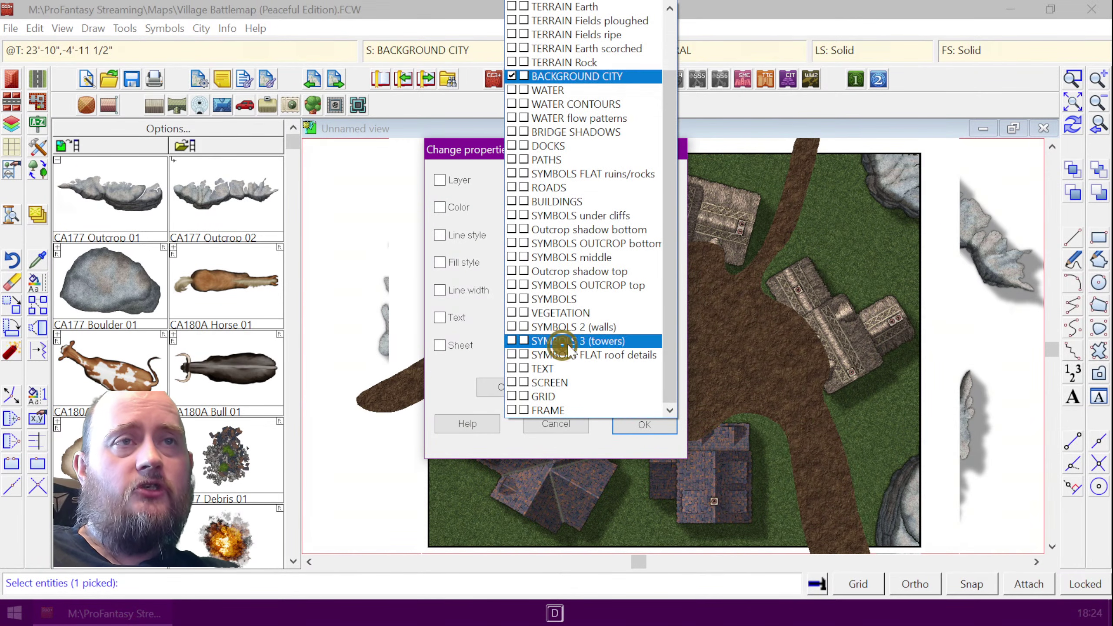
scroll(612, 202, "up", 2)
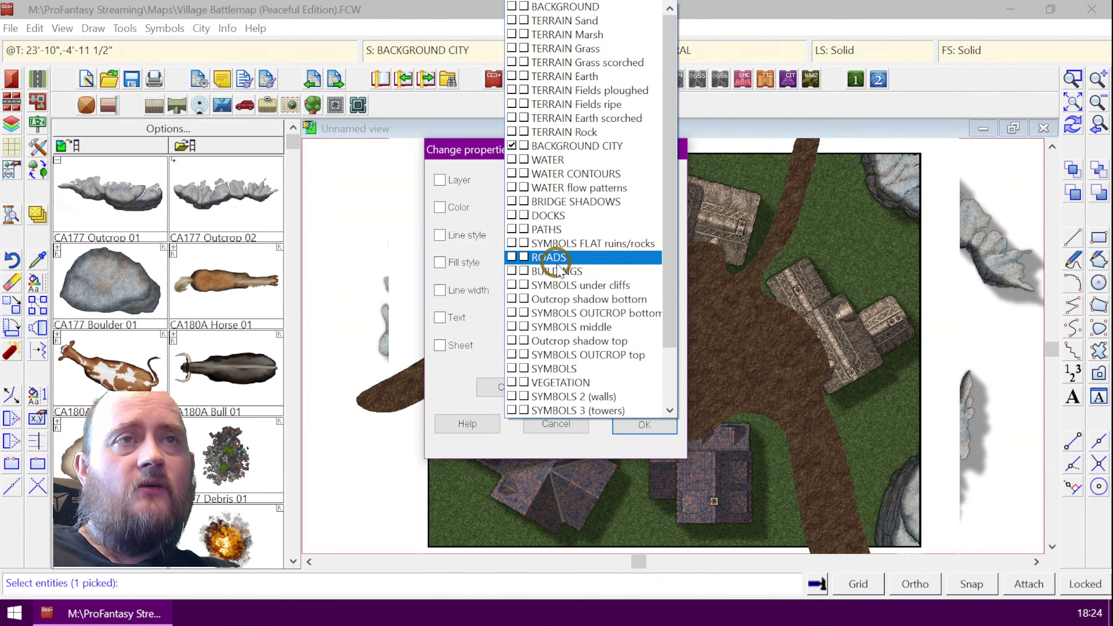
left_click(554, 261)
left_click(643, 423)
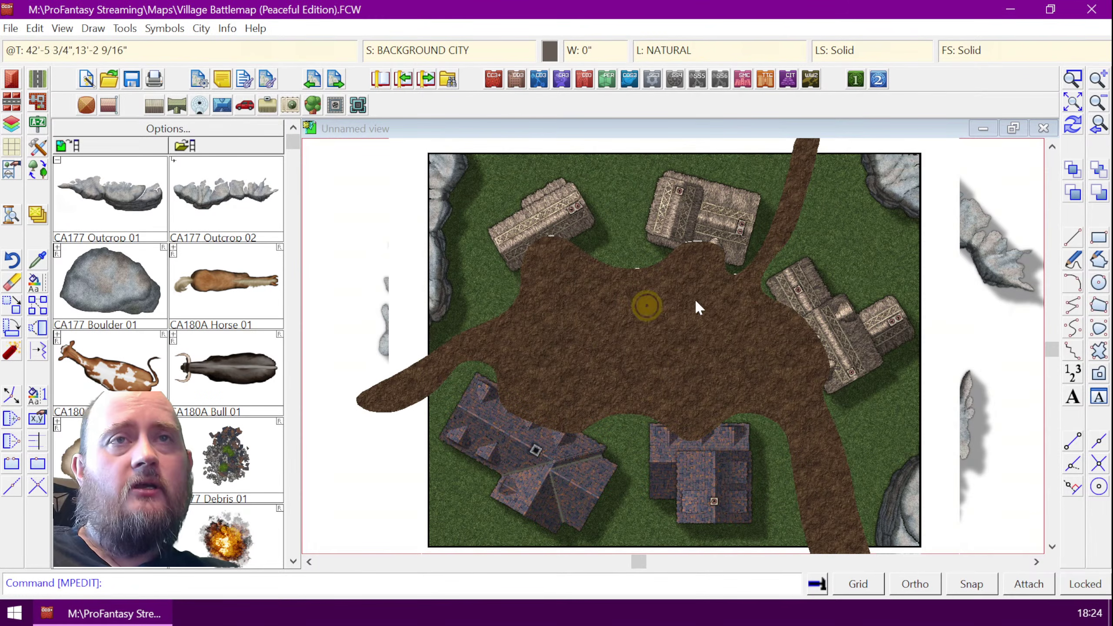
key("ctrl+r")
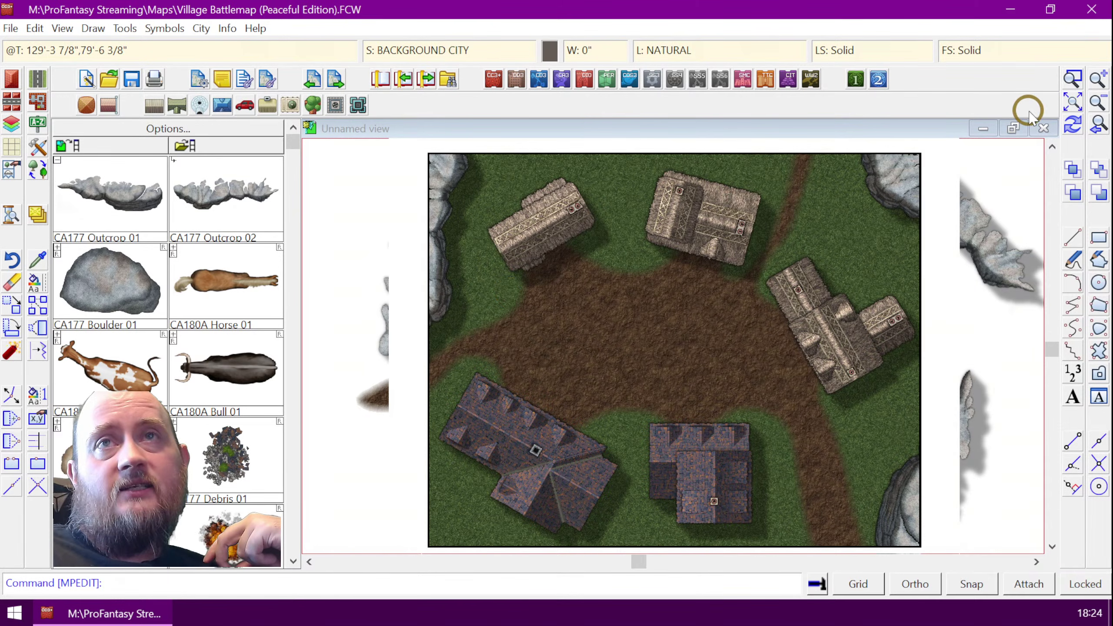
- Inspect the blended earth edge beside the northwest house up close, and return to a view of the whole map
left_click(1071, 79)
left_click(555, 310)
left_click(568, 323)
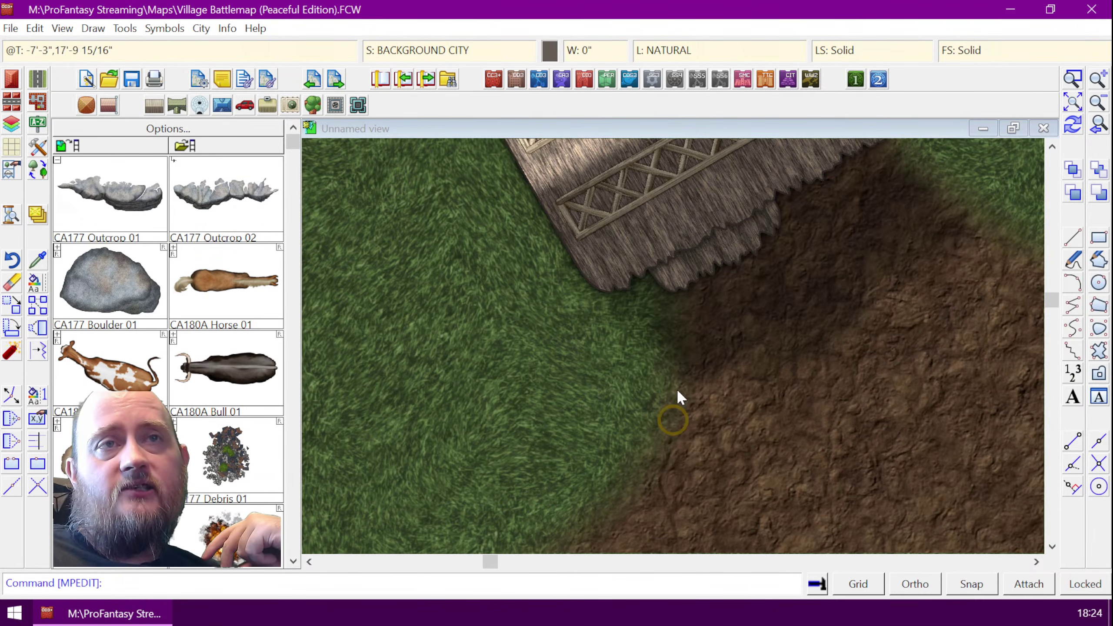
left_click(1071, 100)
left_click(1072, 79)
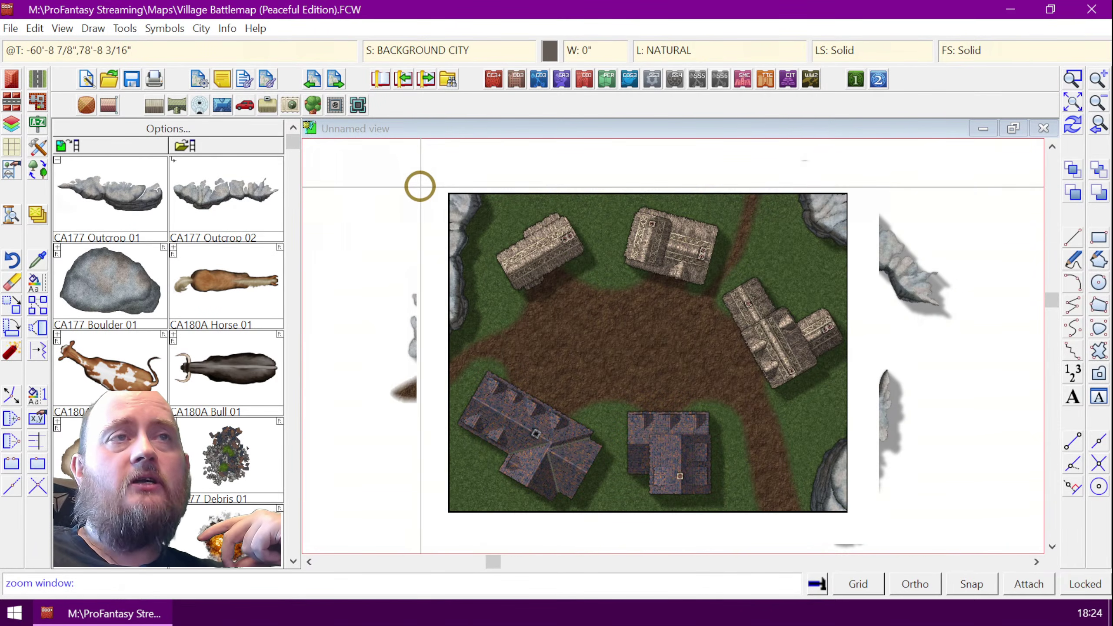
left_click(438, 184)
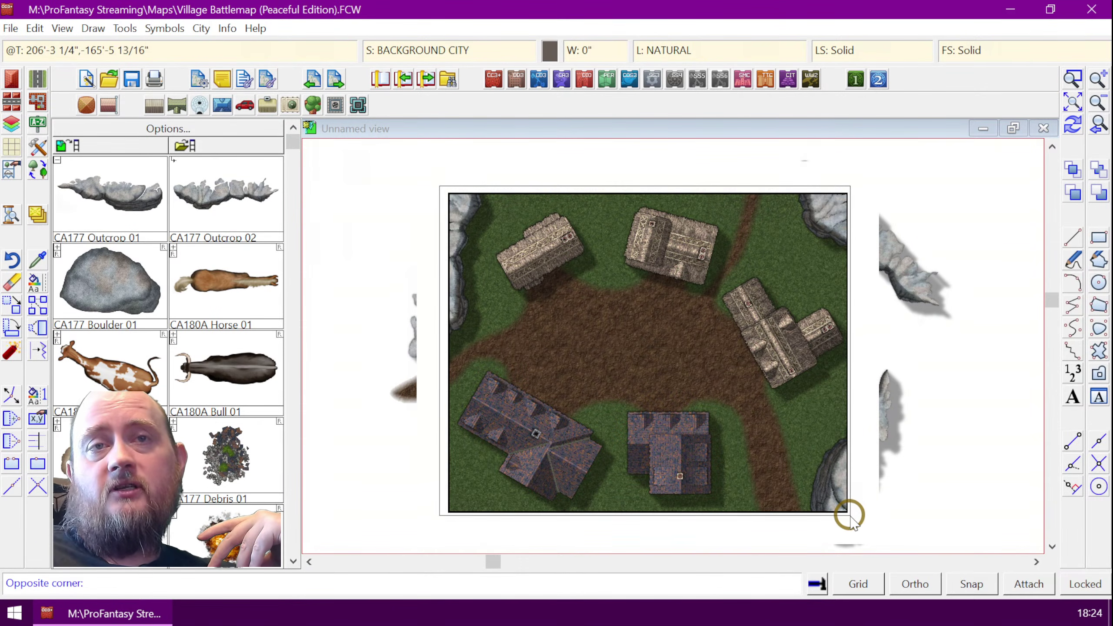
left_click(850, 518)
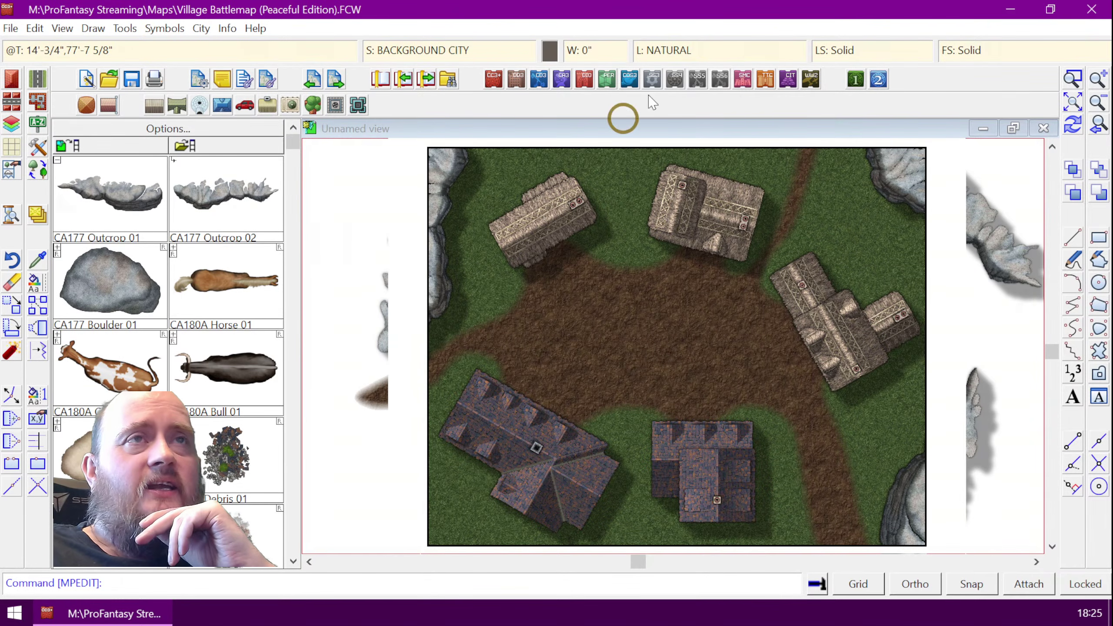
- Set the drawing colour to white and overlay a square grid with a spacing of 5 feet on the map
left_click(553, 46)
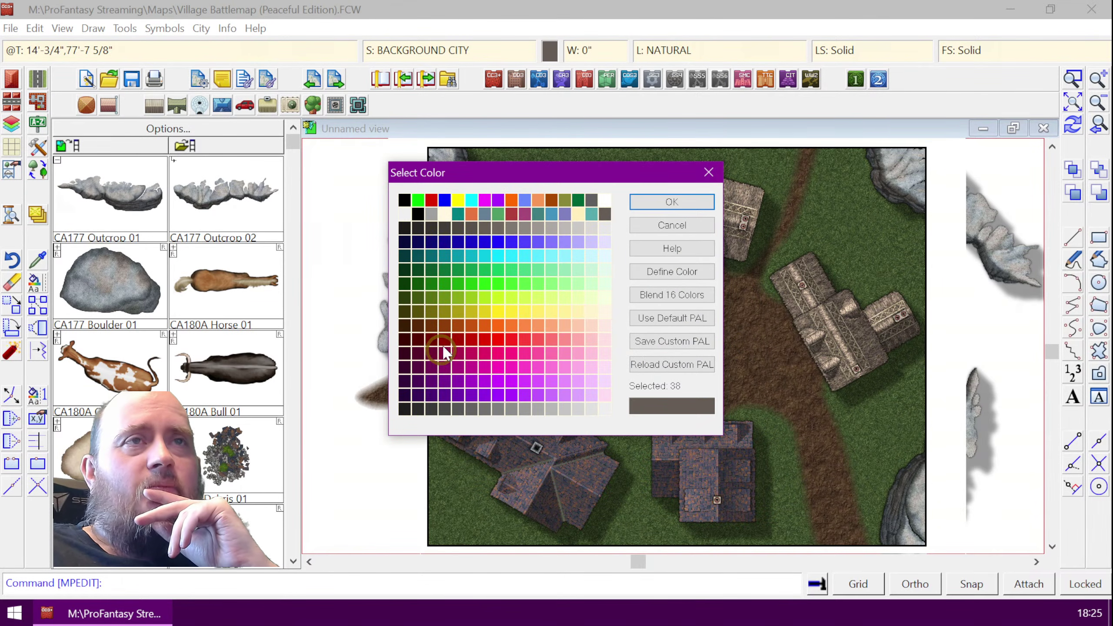
left_click(605, 201)
left_click(672, 201)
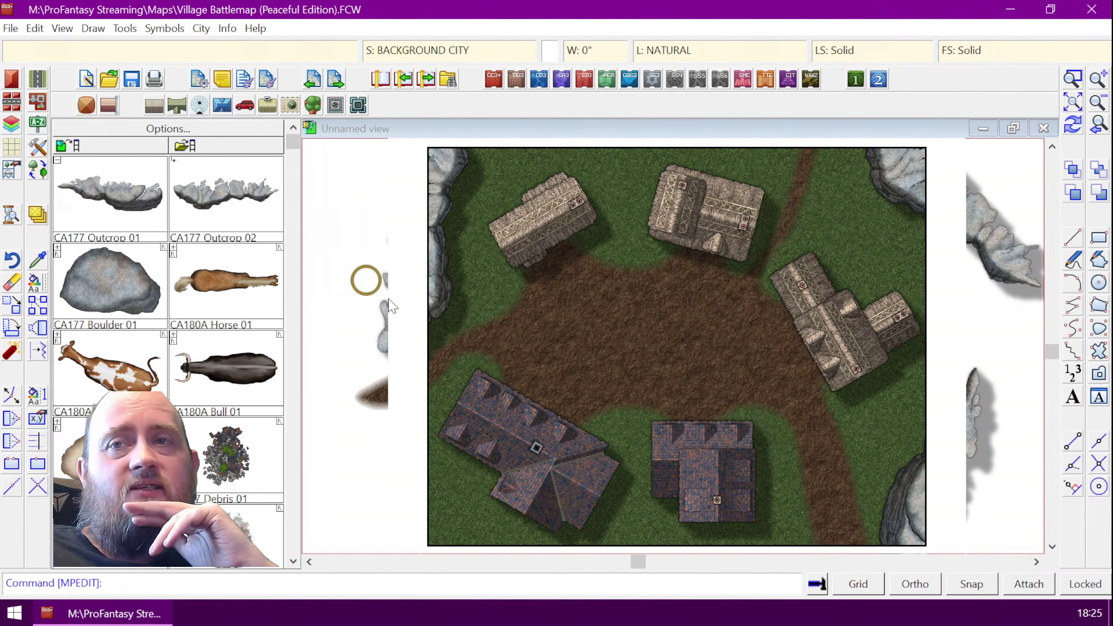
left_click(11, 146)
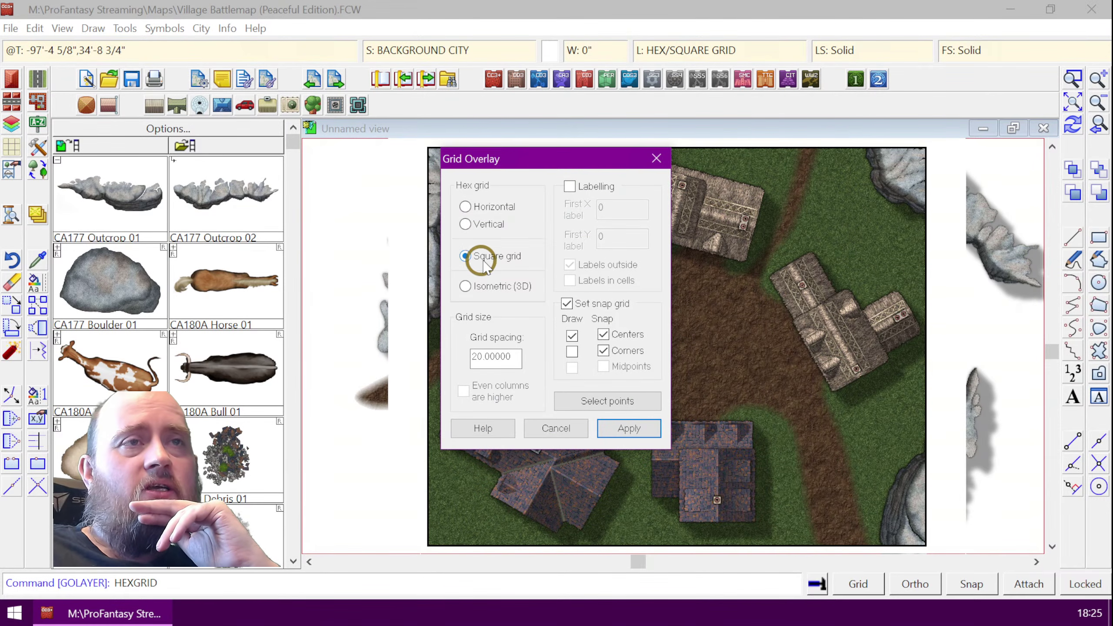
left_click_drag(509, 356, 446, 359)
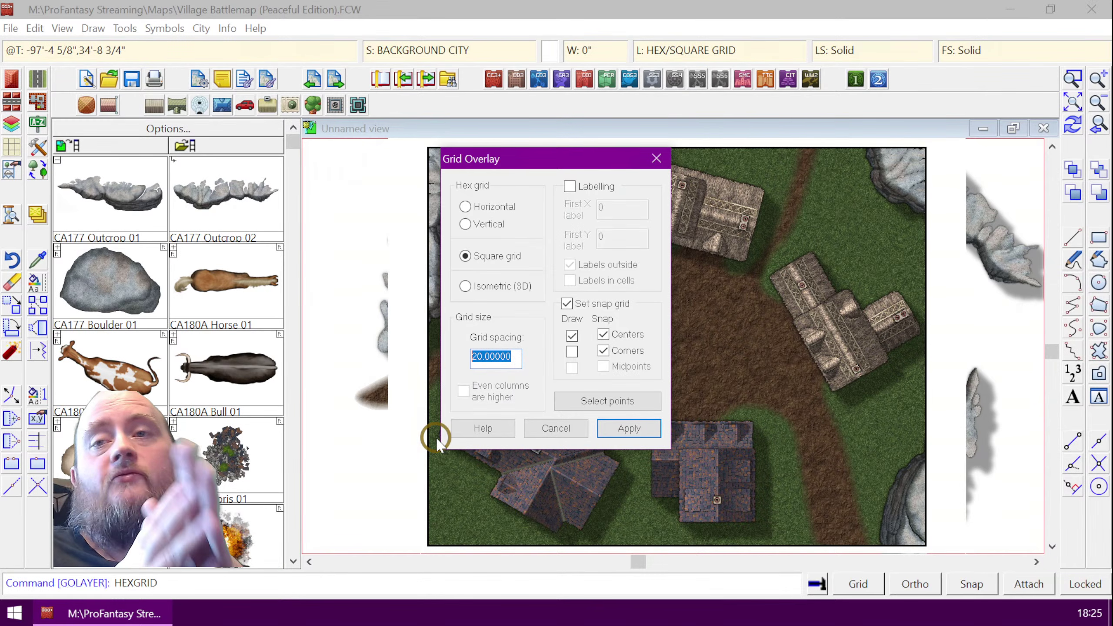
type("5")
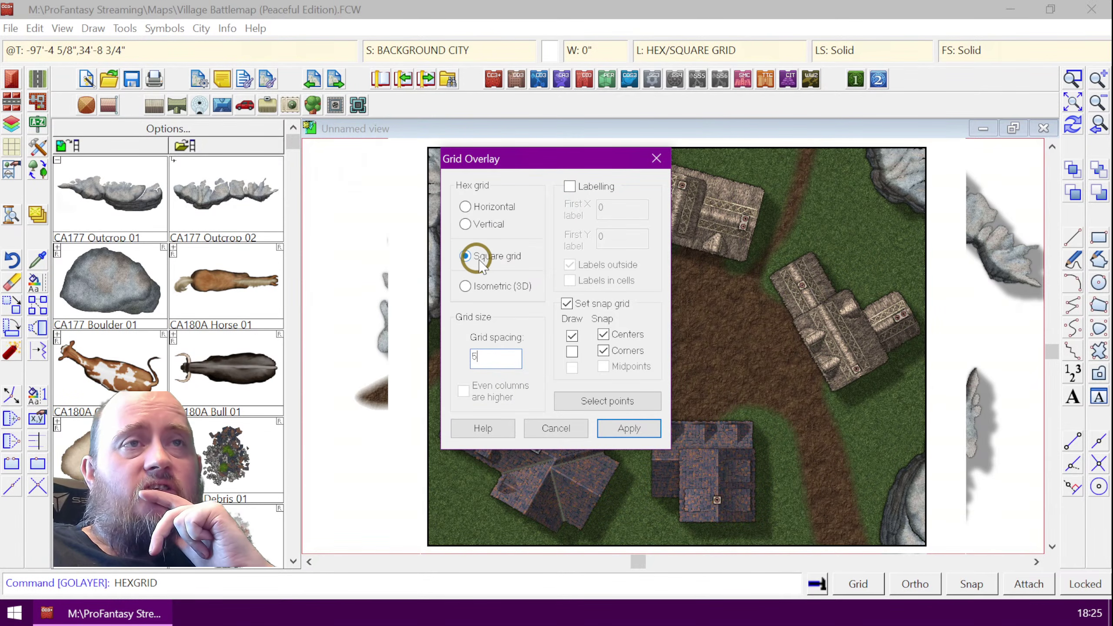
left_click(614, 428)
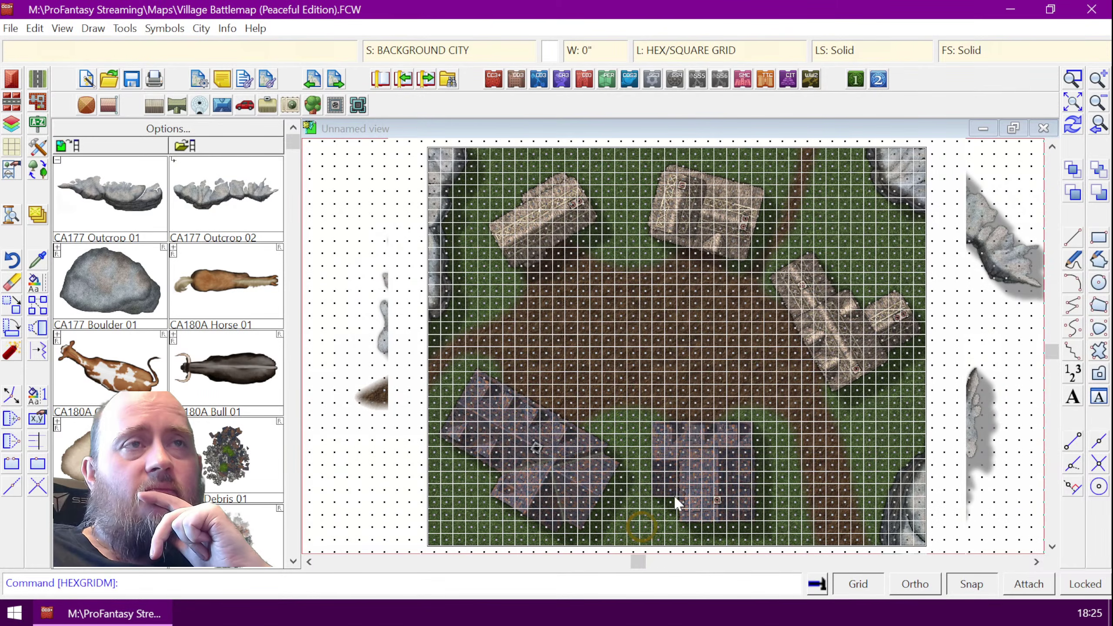
- Hide the snap grid dots and redraw the map
scroll(679, 438, "down", 1)
scroll(727, 413, "up", 1)
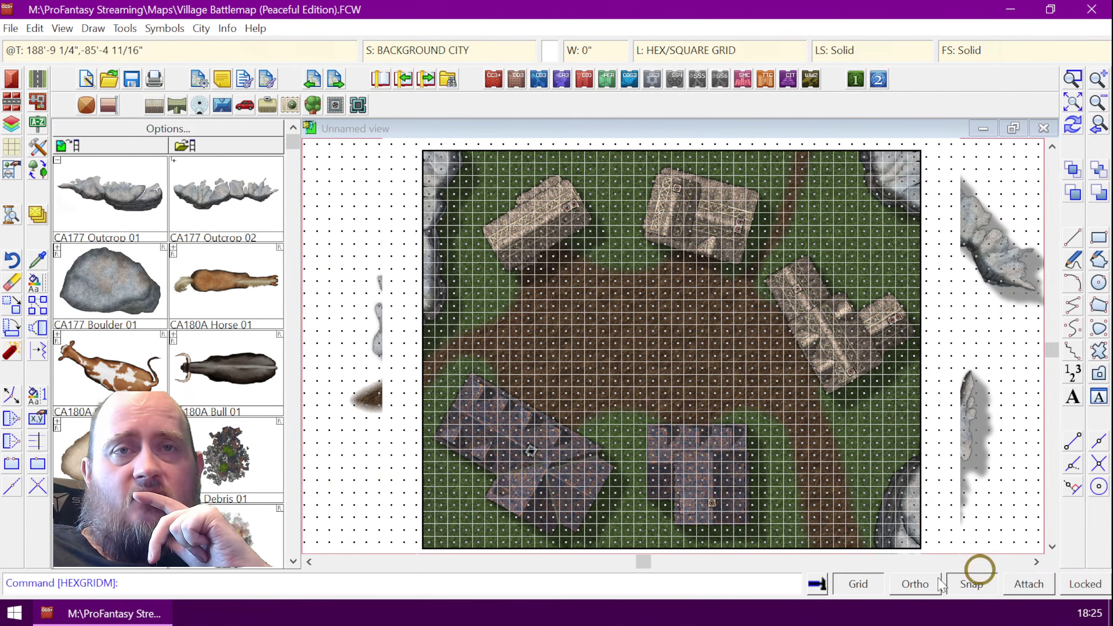
left_click(862, 586)
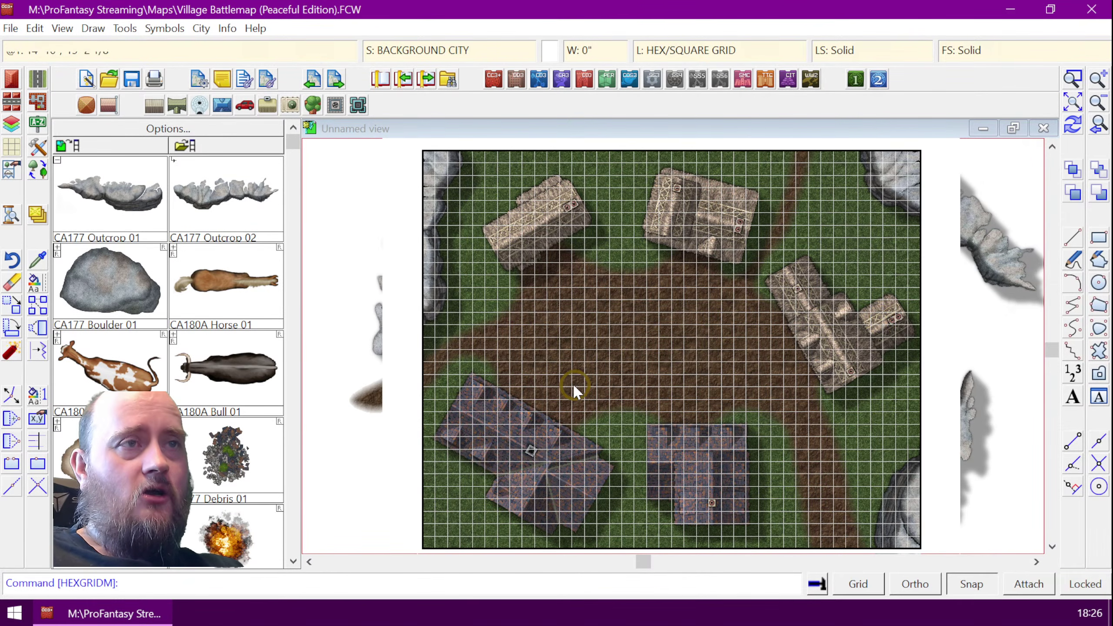
key("ctrl+r")
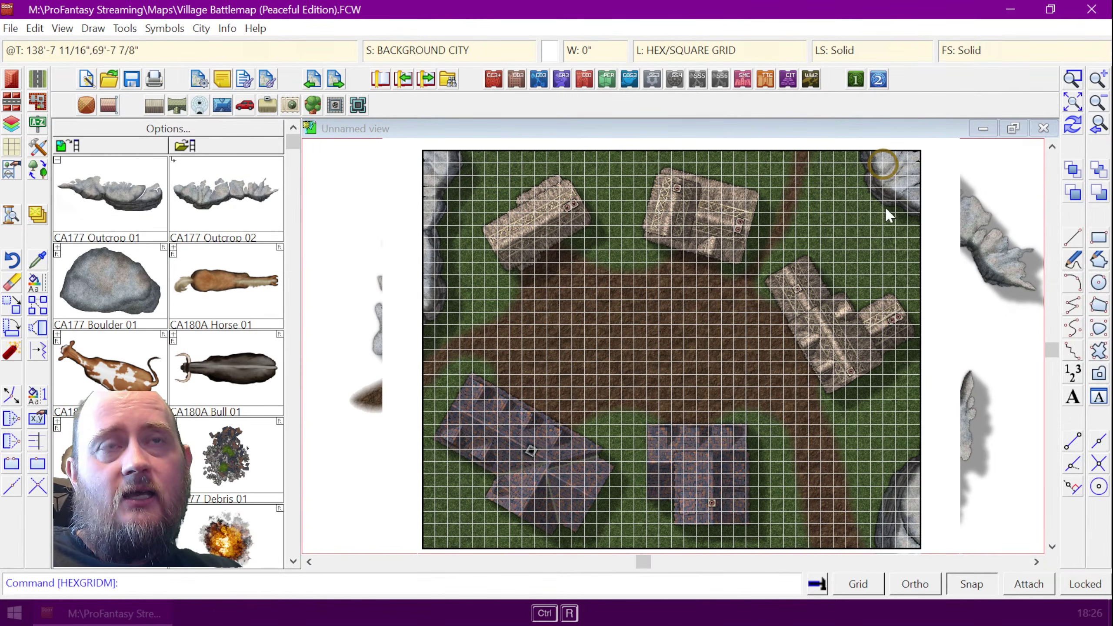
- Open the drawing sheets and effects settings and review the order of the sheets from COMMON to FRAME
left_click(37, 213)
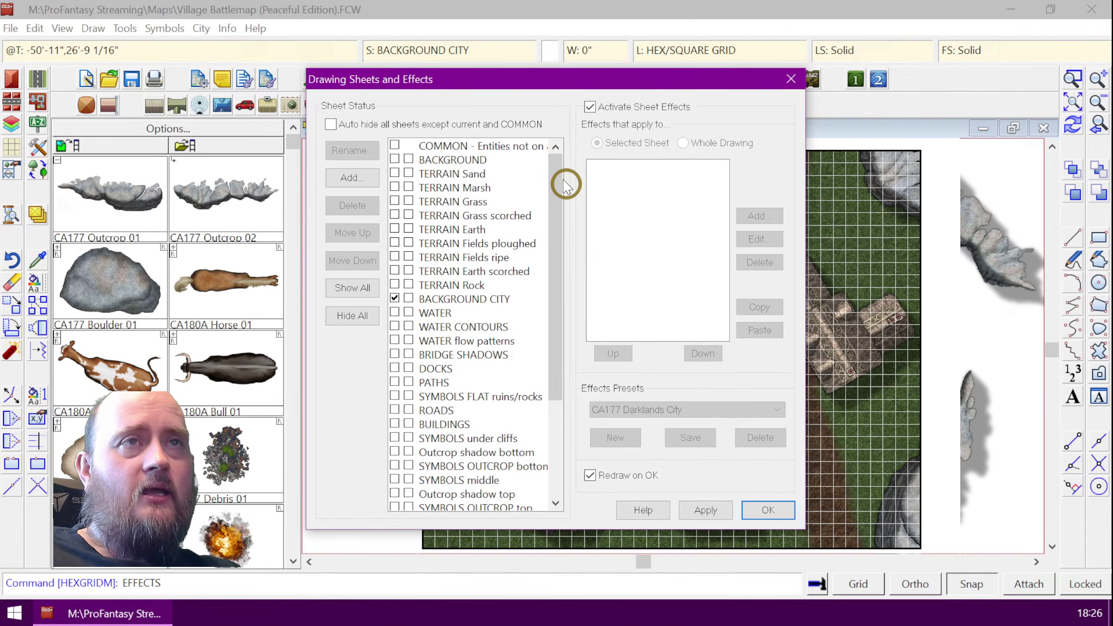
mouse_move(556, 175)
left_mouse_down()
mouse_move(550, 259)
mouse_move(553, 165)
left_mouse_up()
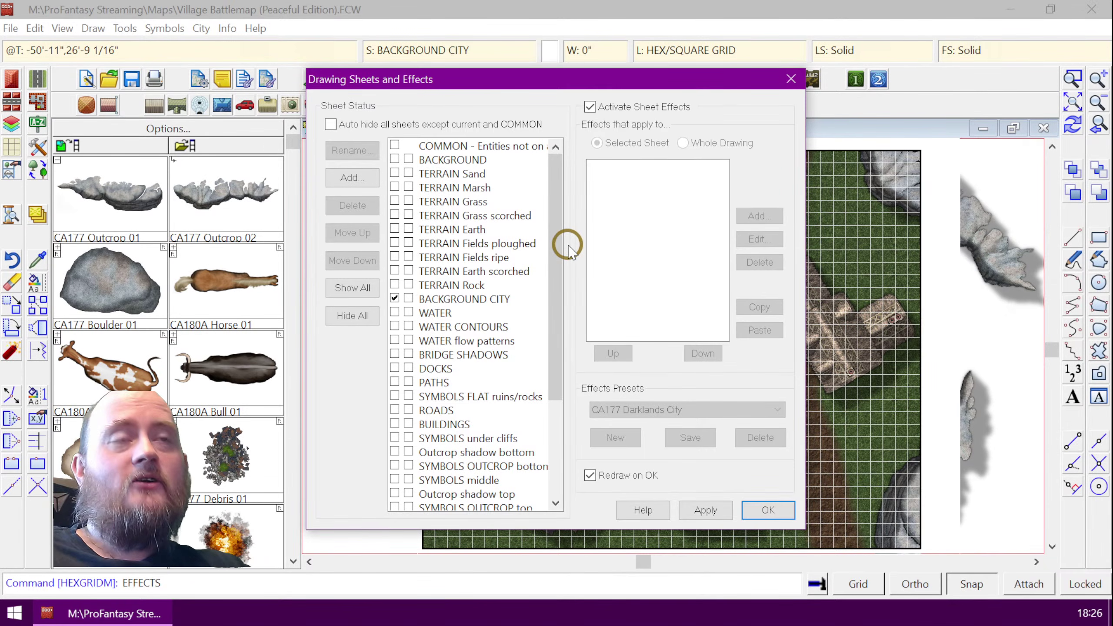
left_click_drag(548, 179, 553, 368)
left_click_drag(546, 303, 563, 185)
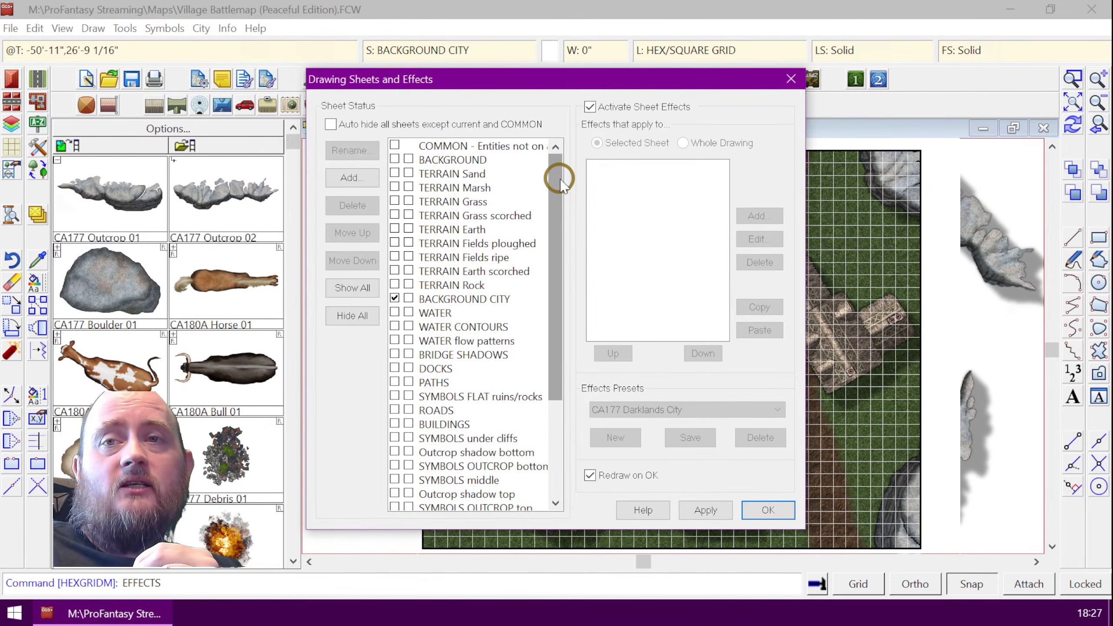
left_click_drag(562, 185, 570, 305)
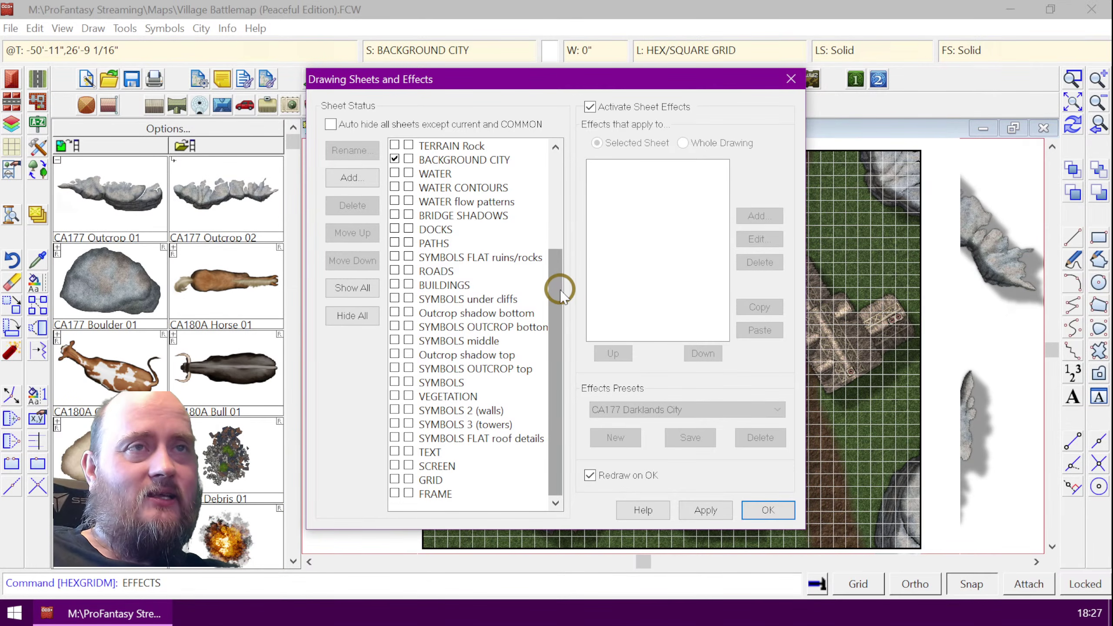
mouse_move(559, 285)
left_mouse_down()
mouse_move(557, 168)
mouse_move(565, 298)
left_mouse_up()
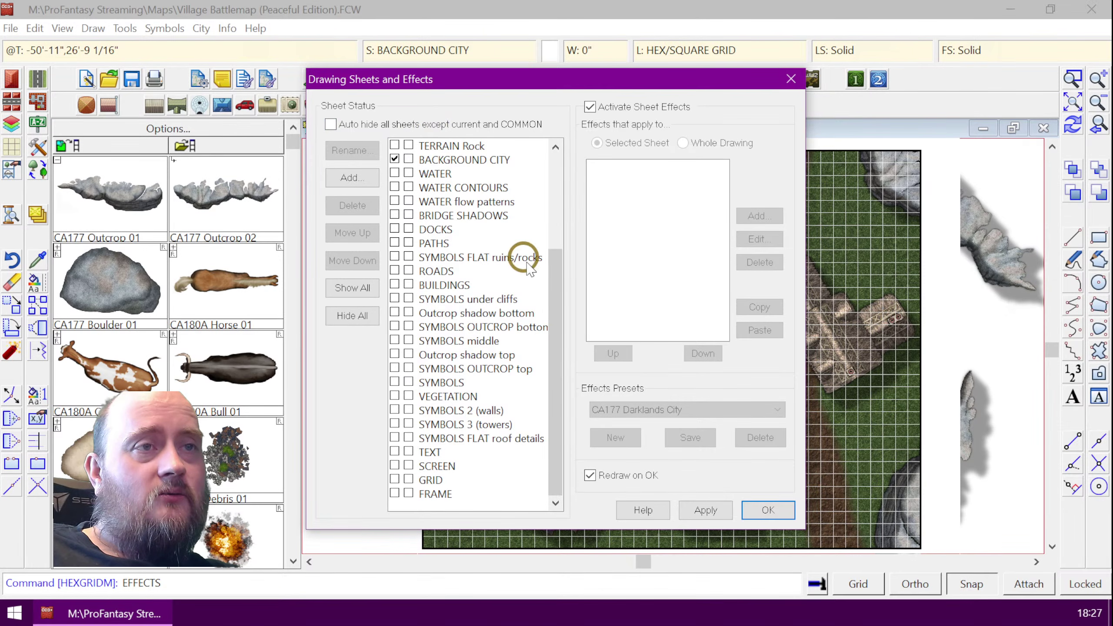
- Move the GRID sheet up the sheet order to directly after ROADS, before BUILDINGS, and apply the change to the map
left_click(440, 479)
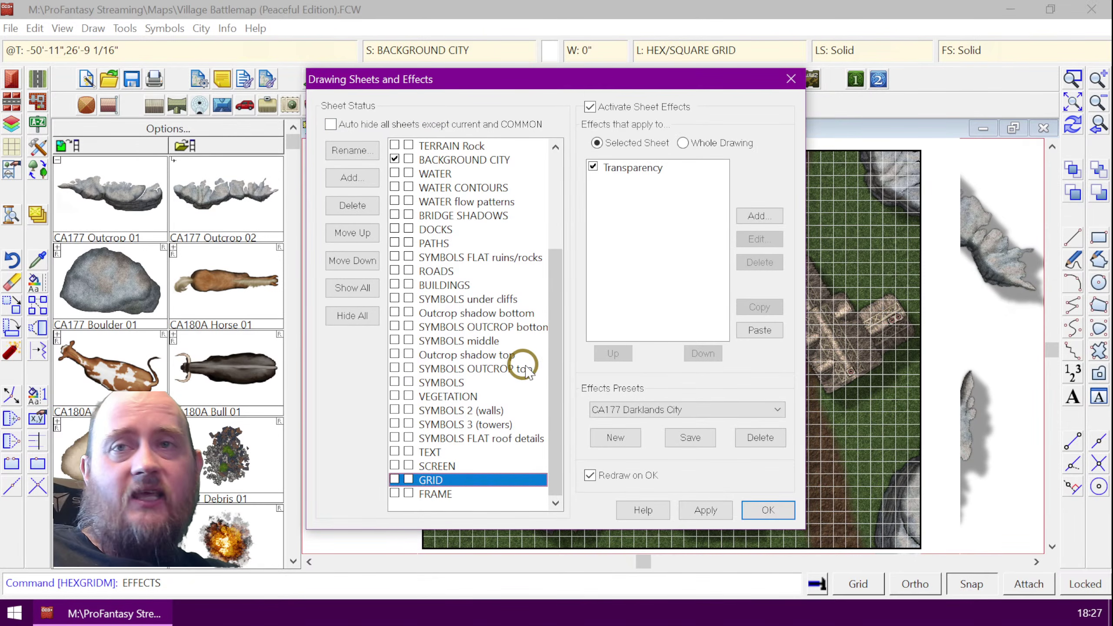
mouse_move(608, 77)
left_mouse_down()
mouse_move(500, 84)
mouse_move(252, 43)
left_mouse_up()
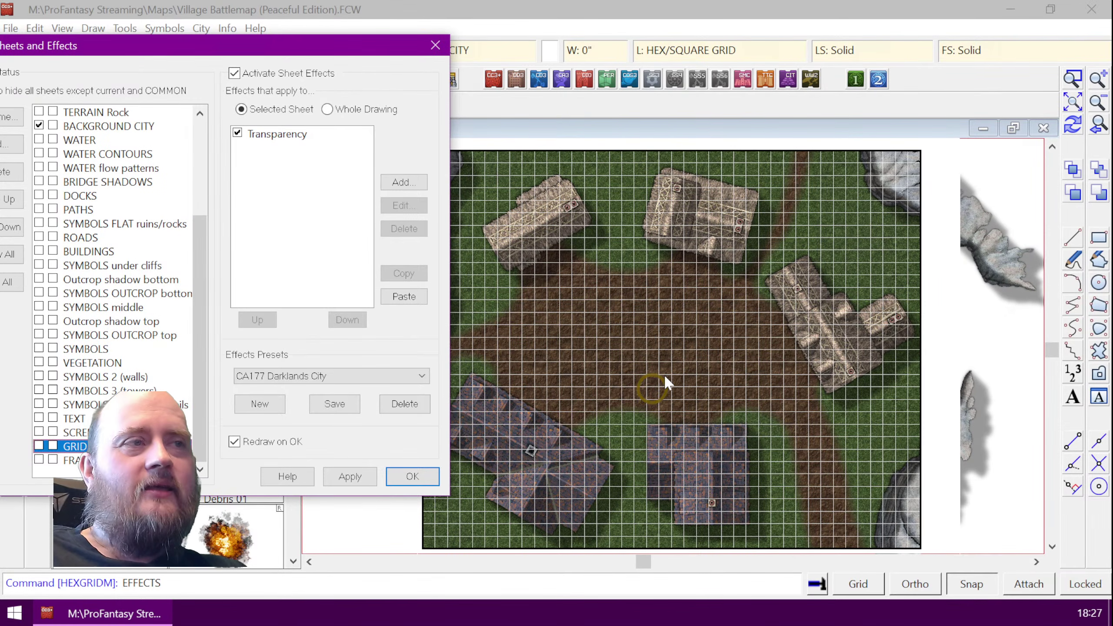
left_click_drag(90, 46, 126, 48)
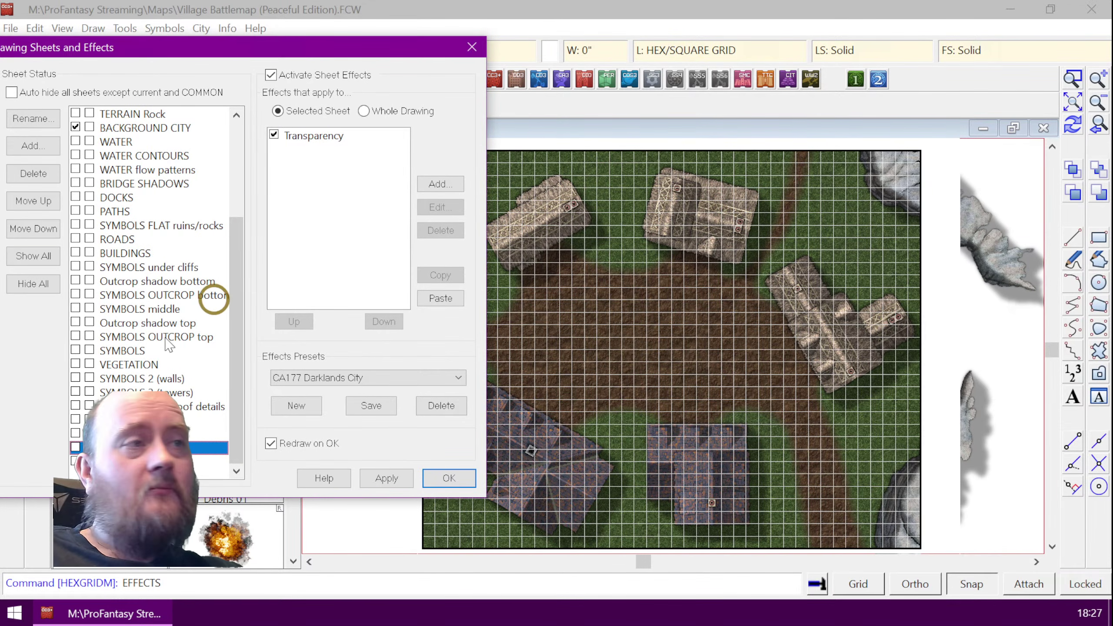
left_click(42, 202)
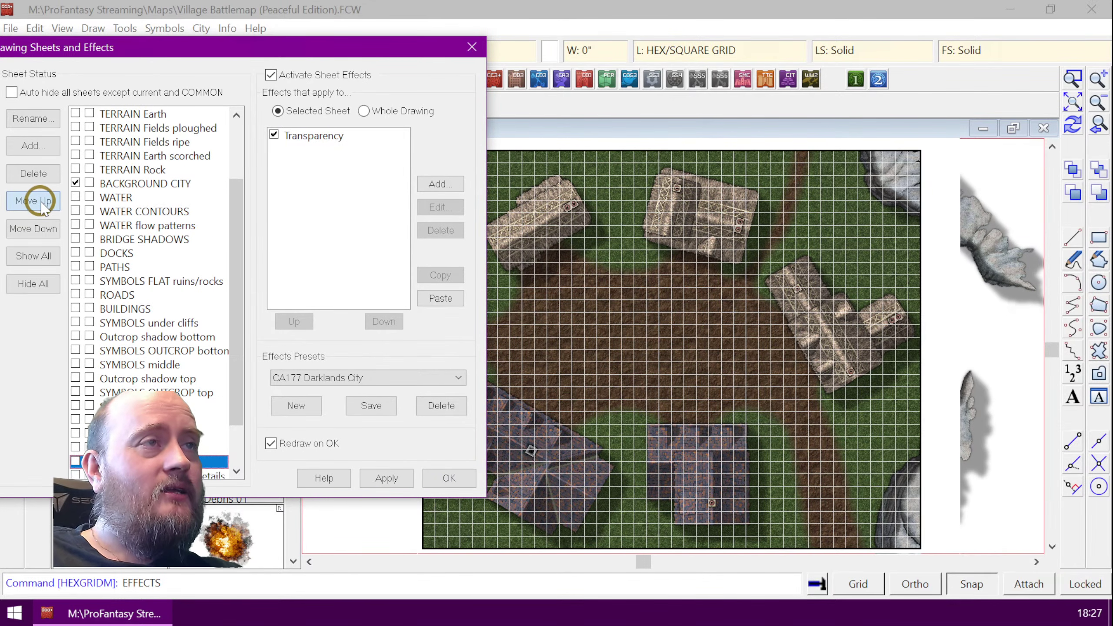
left_click(41, 203)
left_click(41, 203)
left_click(42, 202)
left_click(41, 202)
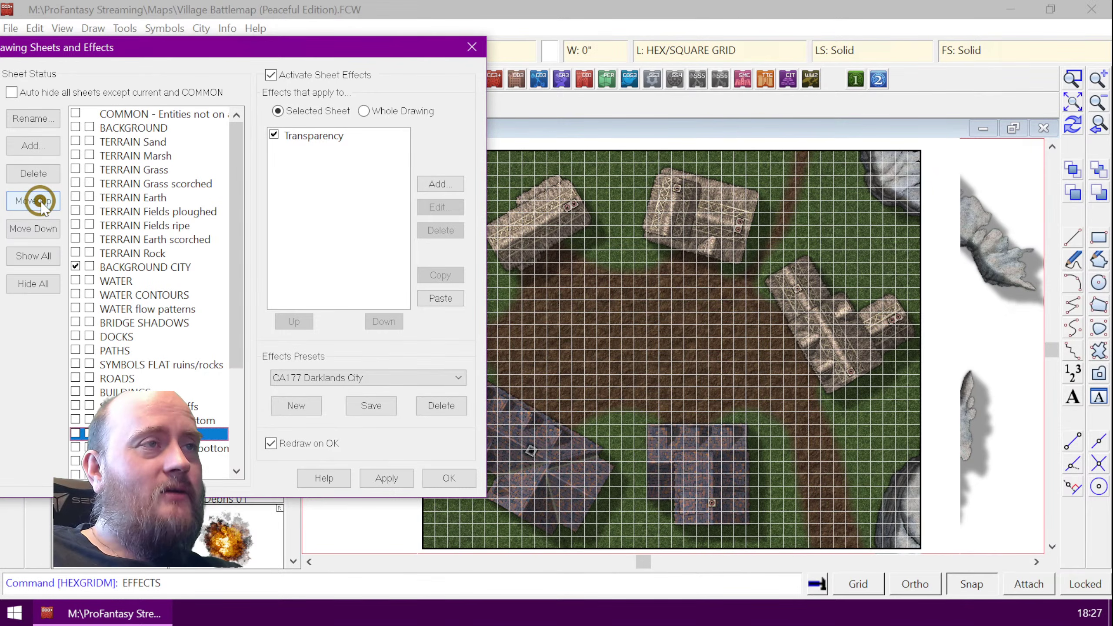
left_click(41, 203)
left_click(41, 203)
left_click(42, 202)
left_click(42, 202)
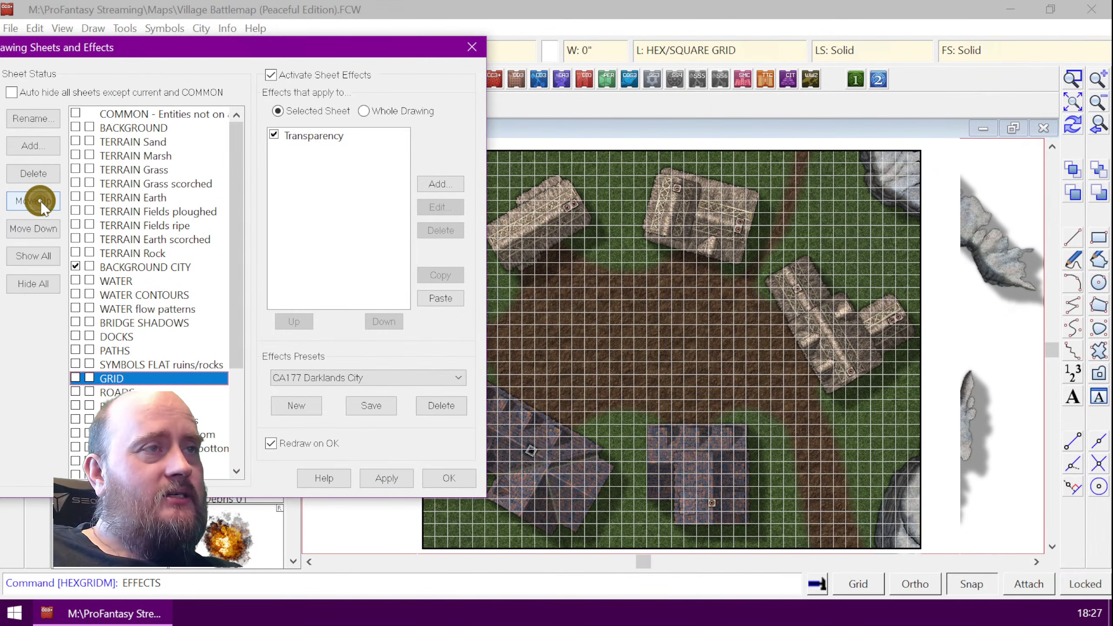
left_click(42, 203)
left_click(41, 202)
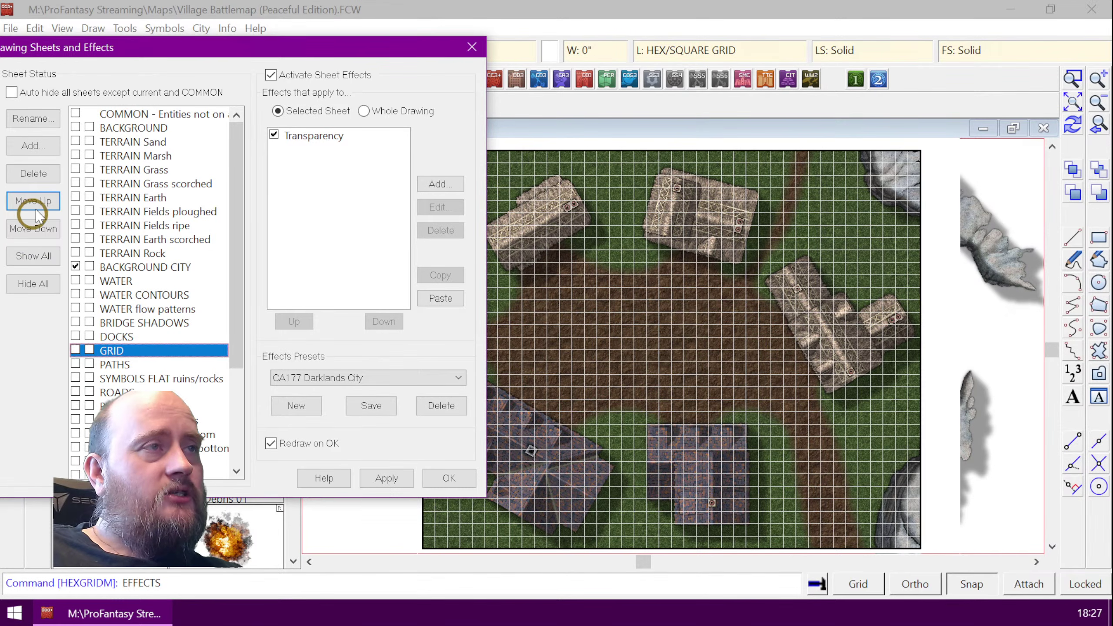
left_click(39, 227)
left_click(39, 228)
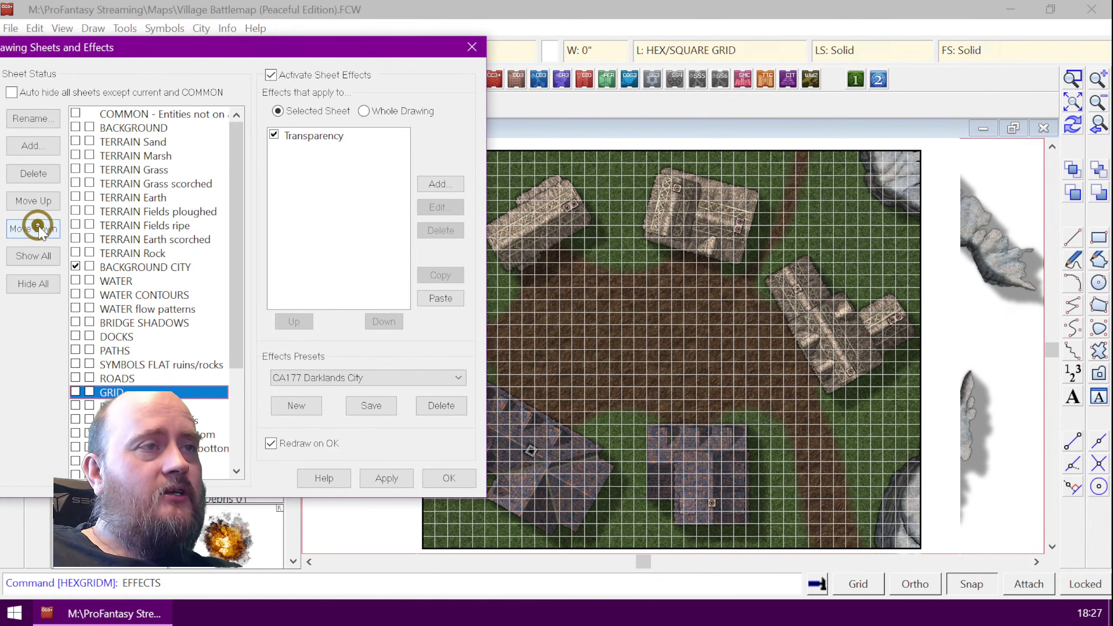
left_click(364, 470)
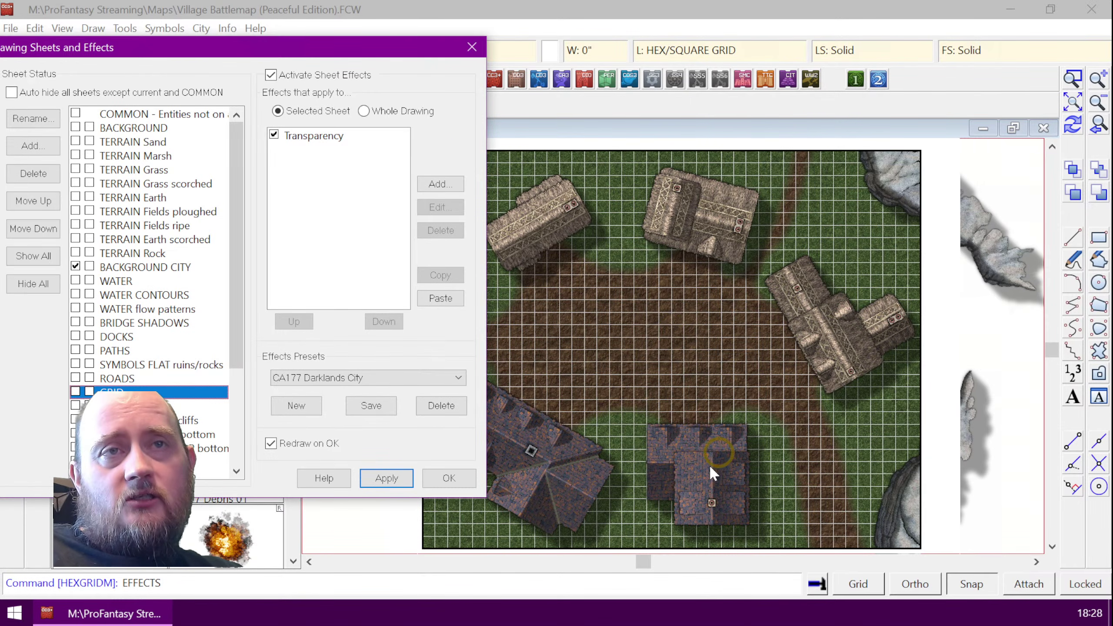
- Set the opacity of the GRID sheet's Transparency effect to 25% and apply it to the map
left_click(301, 140)
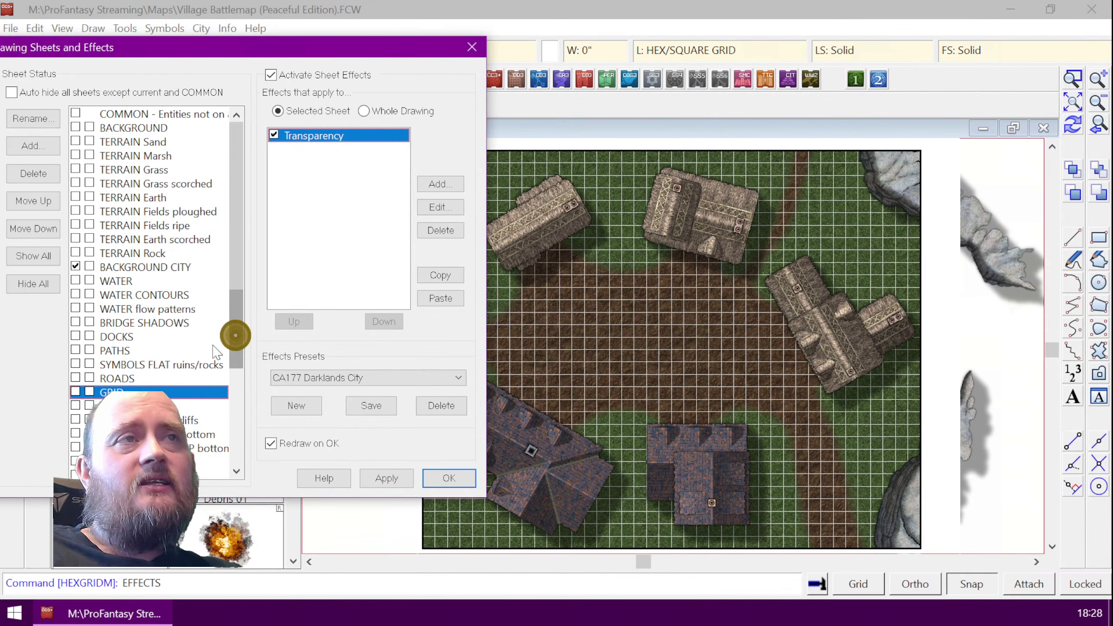
left_click(439, 206)
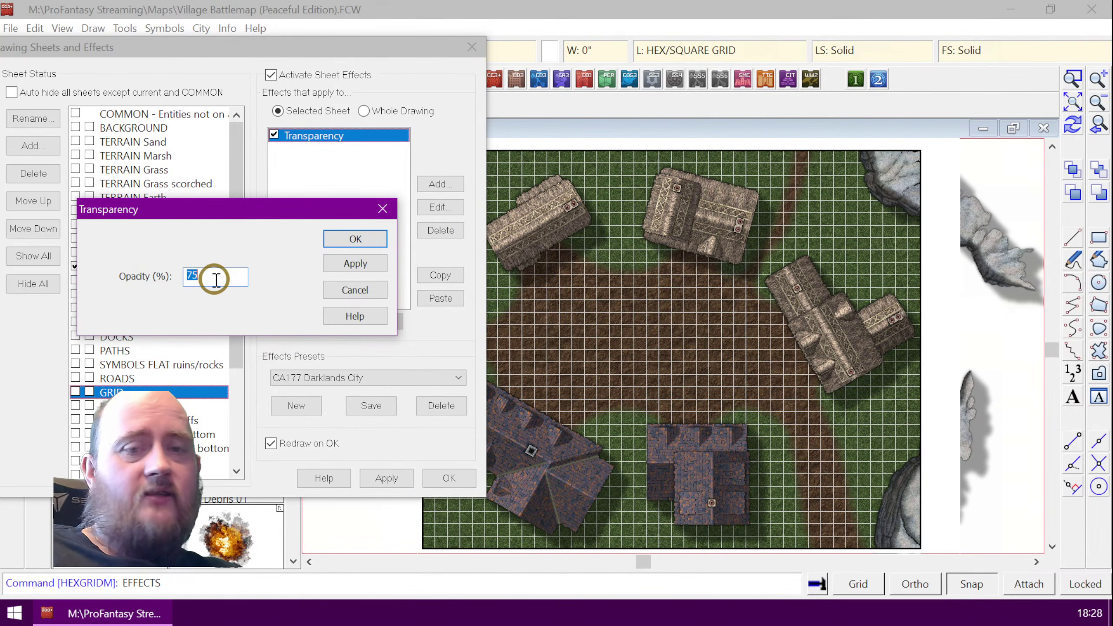
type("25")
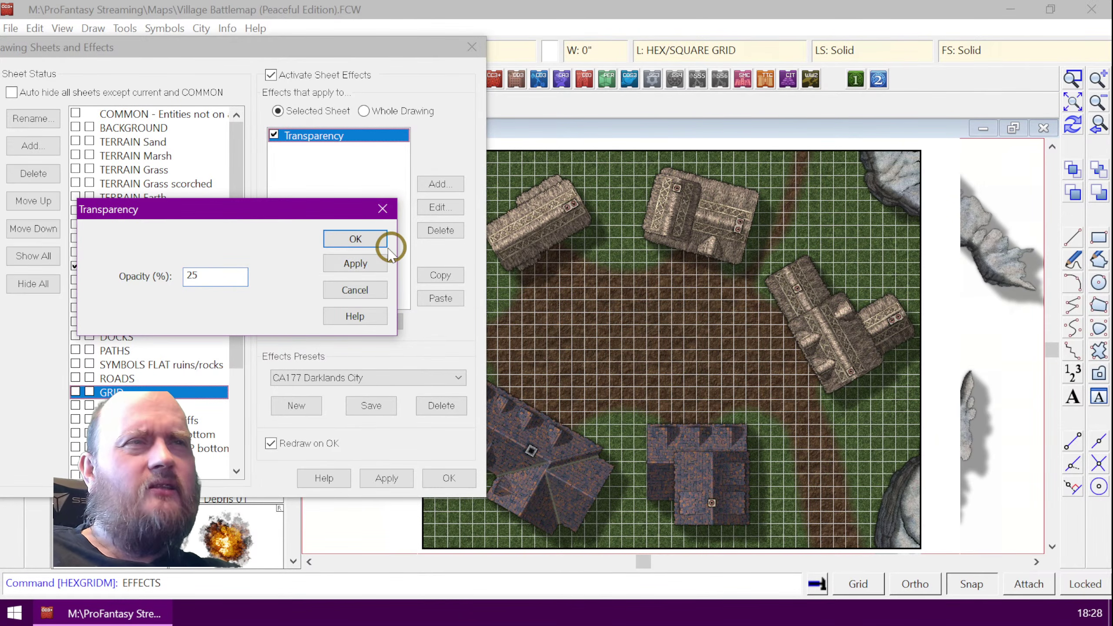
left_click(365, 264)
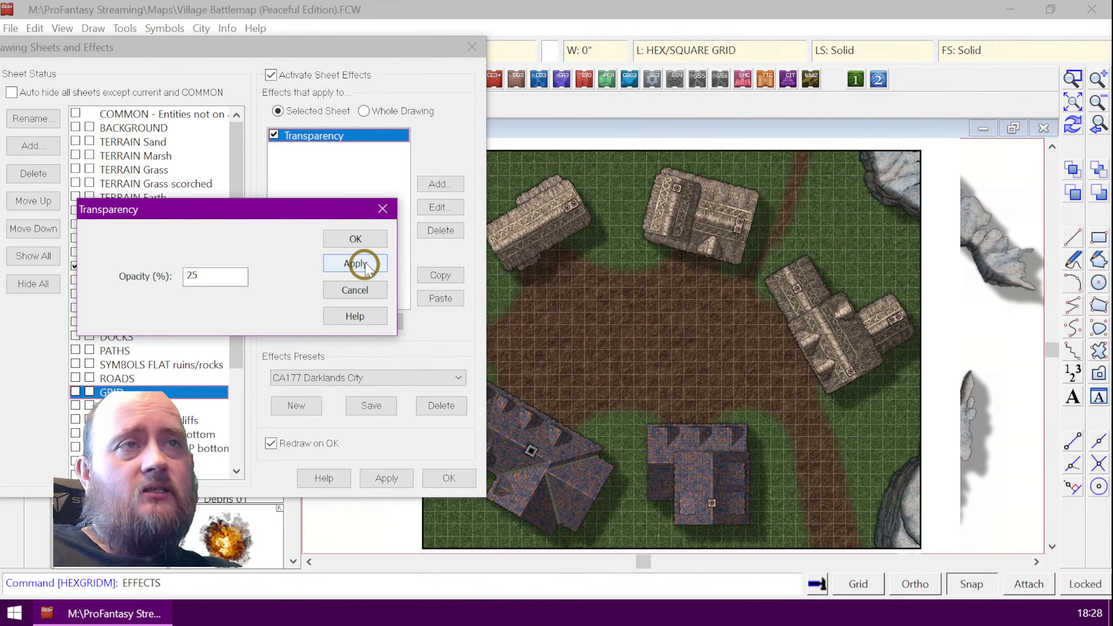
left_click(363, 238)
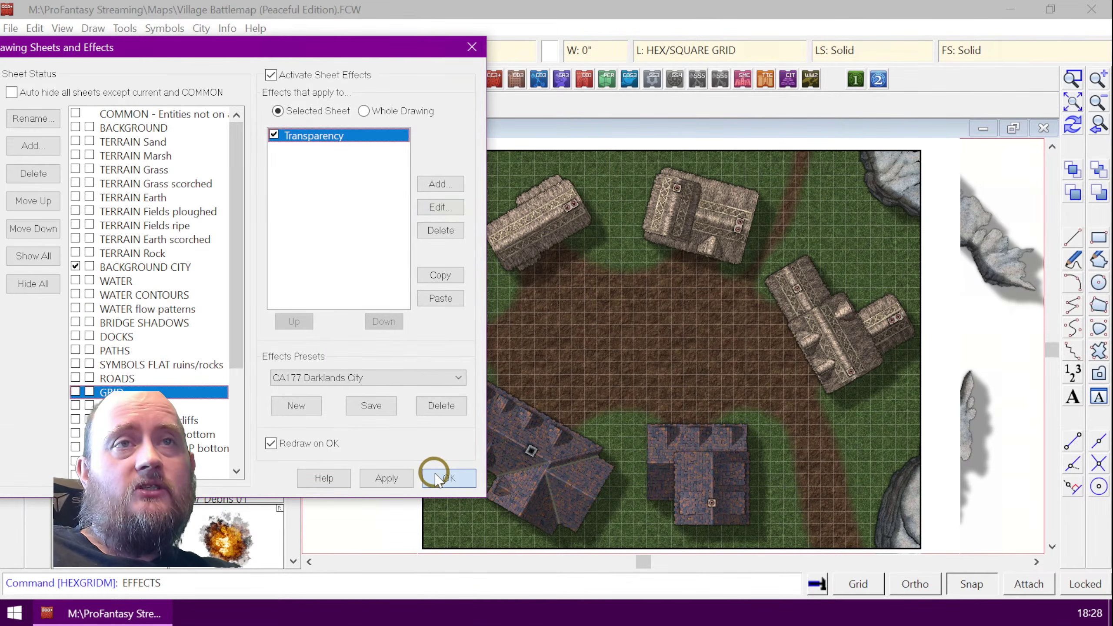
left_click(448, 477)
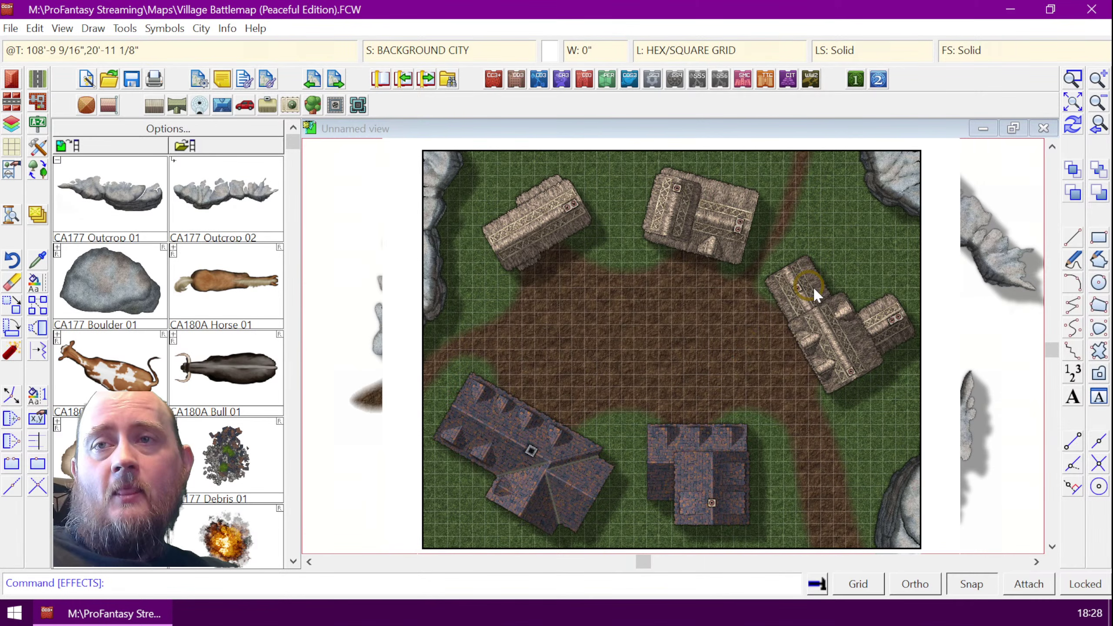
- Examine the faded grid over the earth square and around the houses, close up and across the whole map
scroll(807, 379, "up", 4)
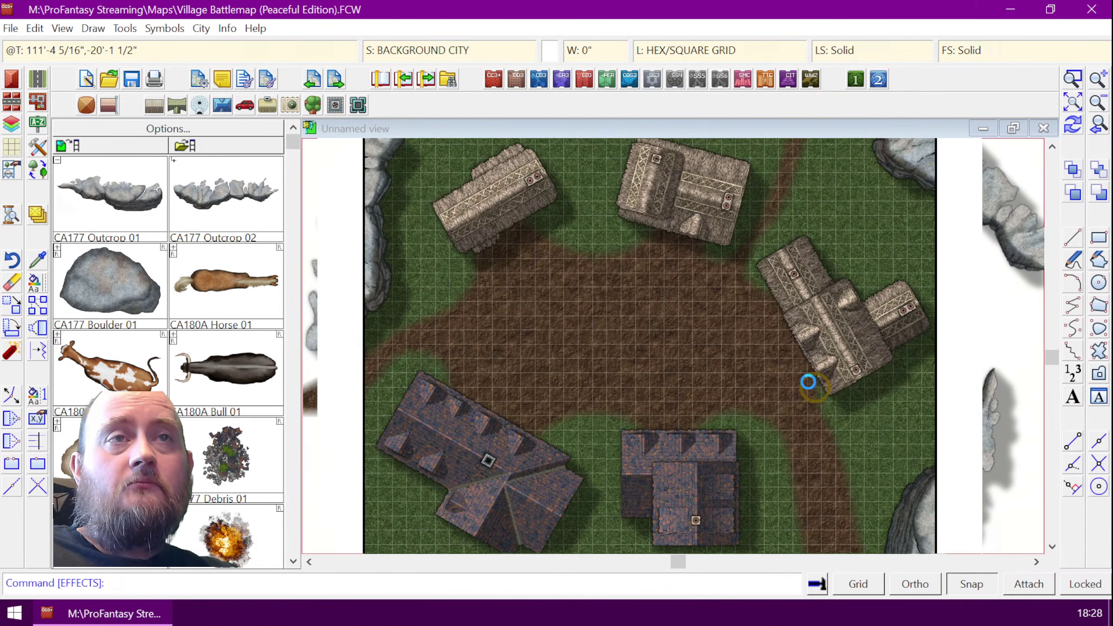
scroll(745, 330, "up", 4)
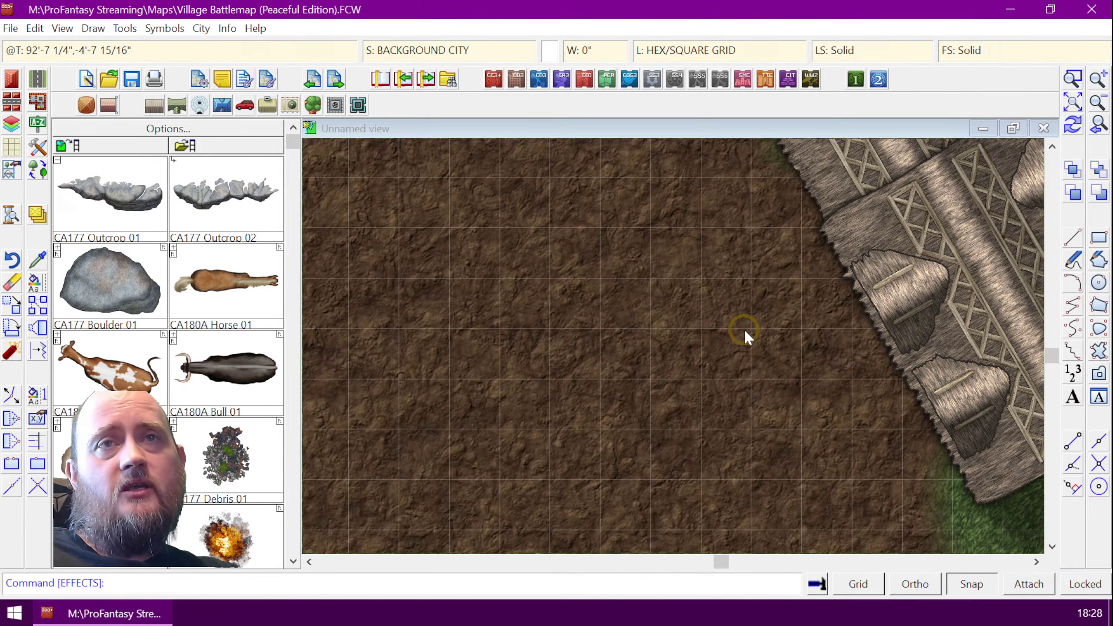
scroll(744, 329, "down", 3)
scroll(744, 329, "down", 3)
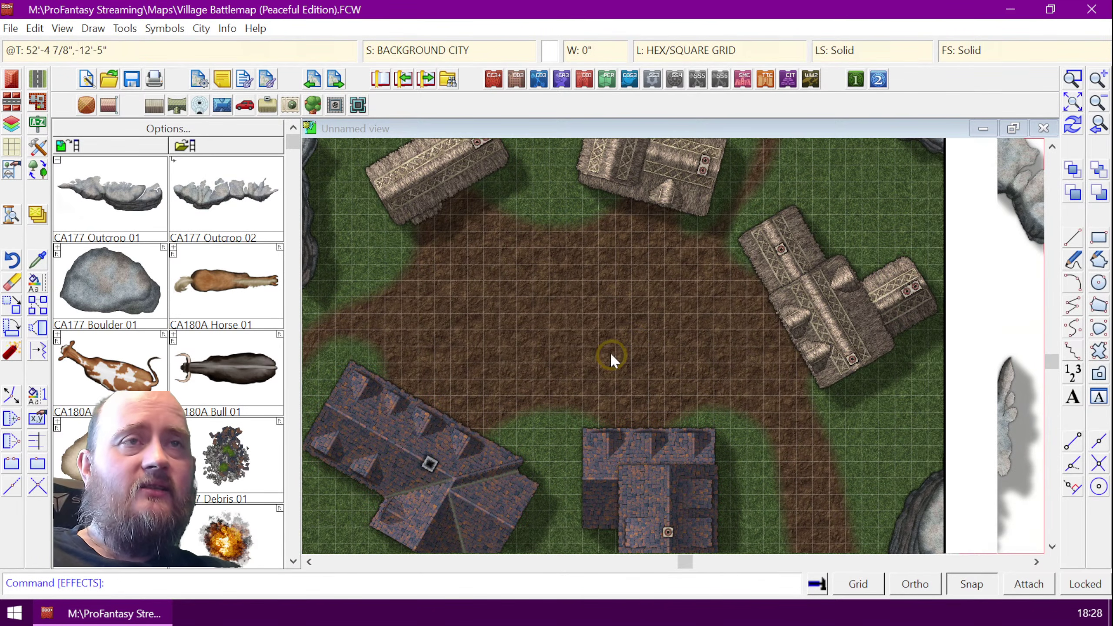
scroll(610, 353, "down", 2)
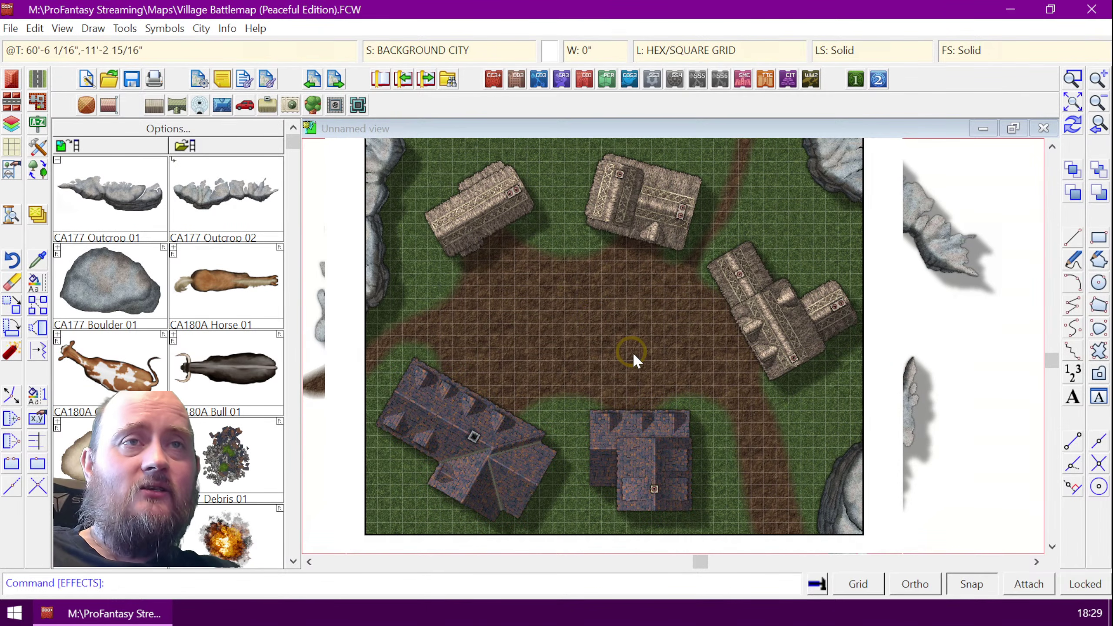
scroll(633, 333, "up", 1)
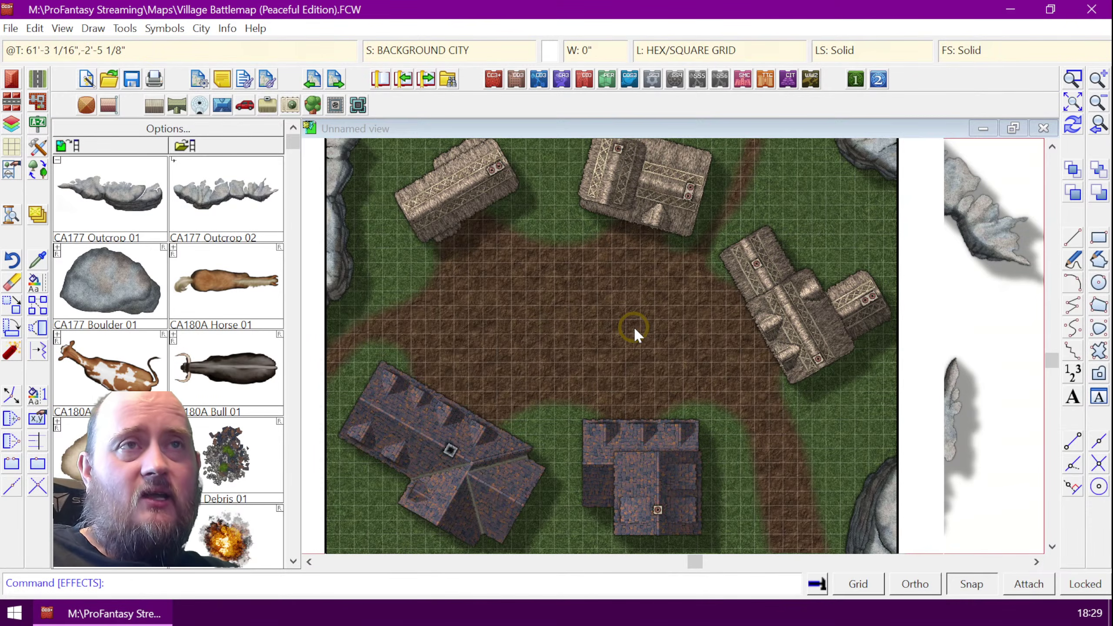
scroll(633, 326, "up", 2)
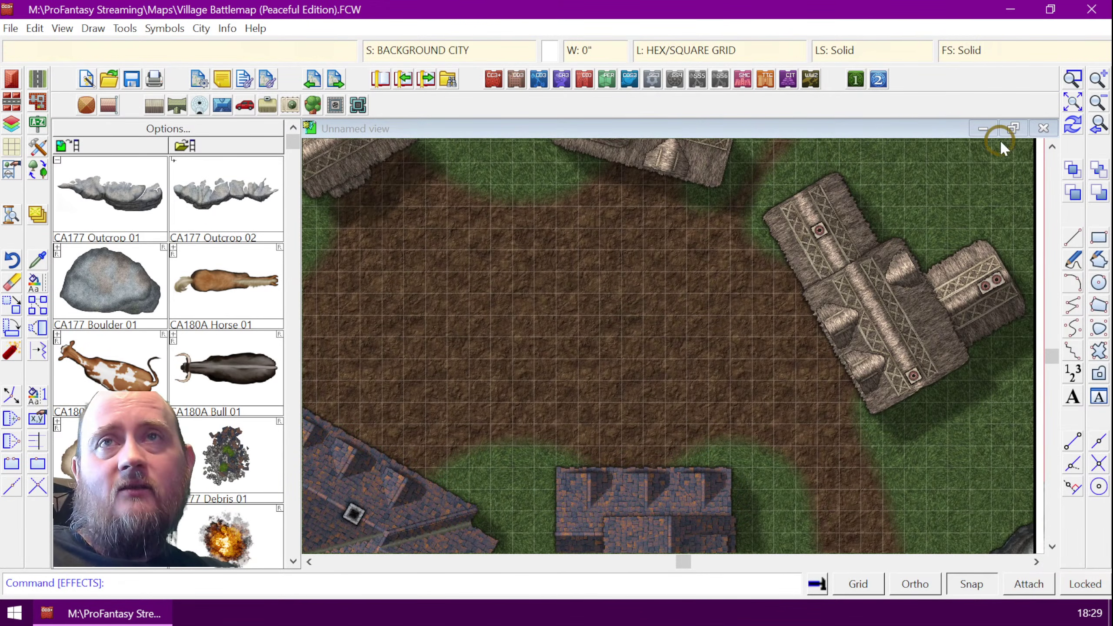
left_click(1071, 124)
scroll(650, 296, "down", 3)
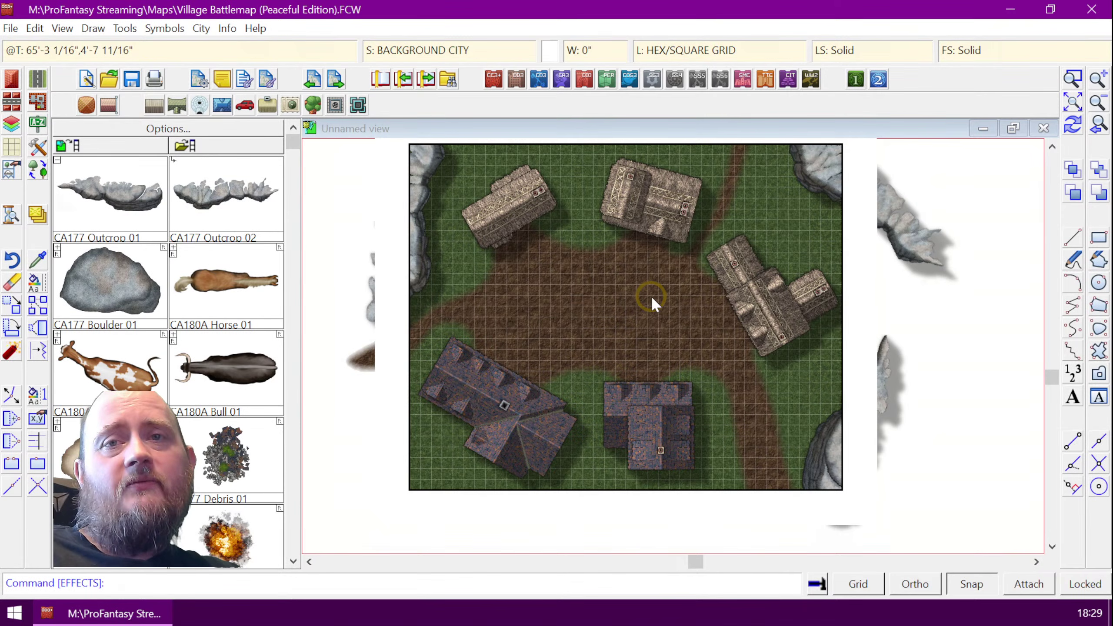
left_click(1072, 79)
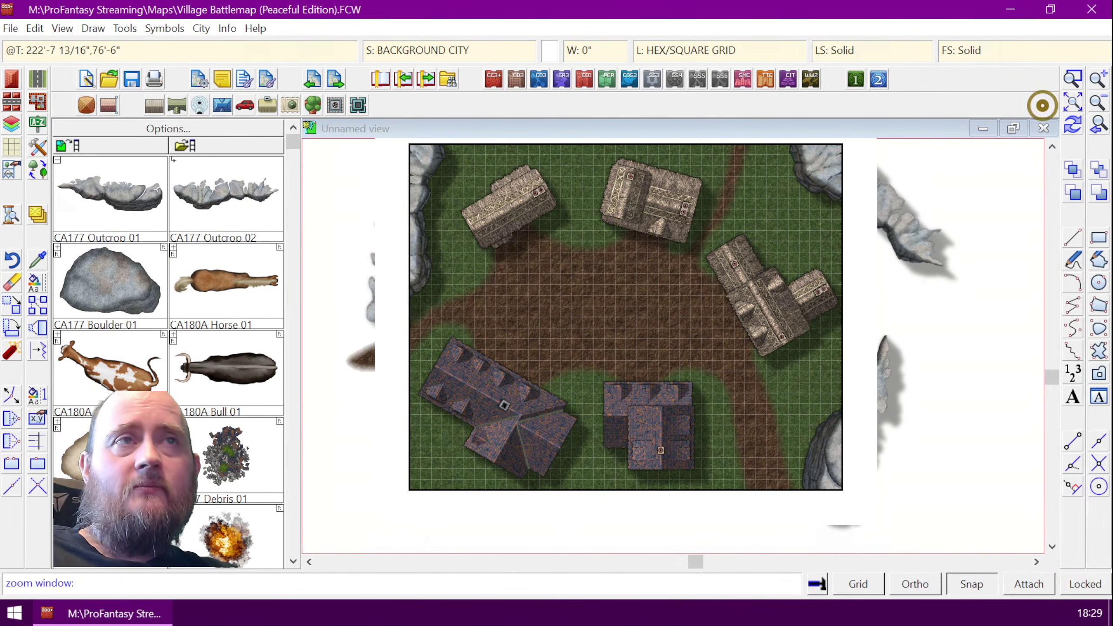
left_click(403, 142)
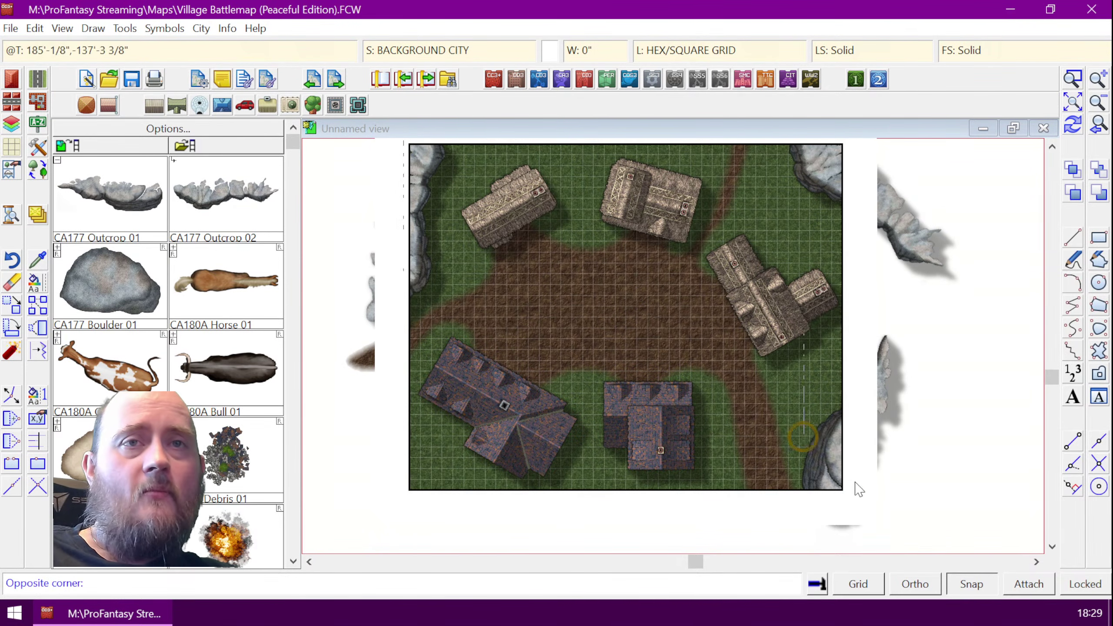
left_click(846, 491)
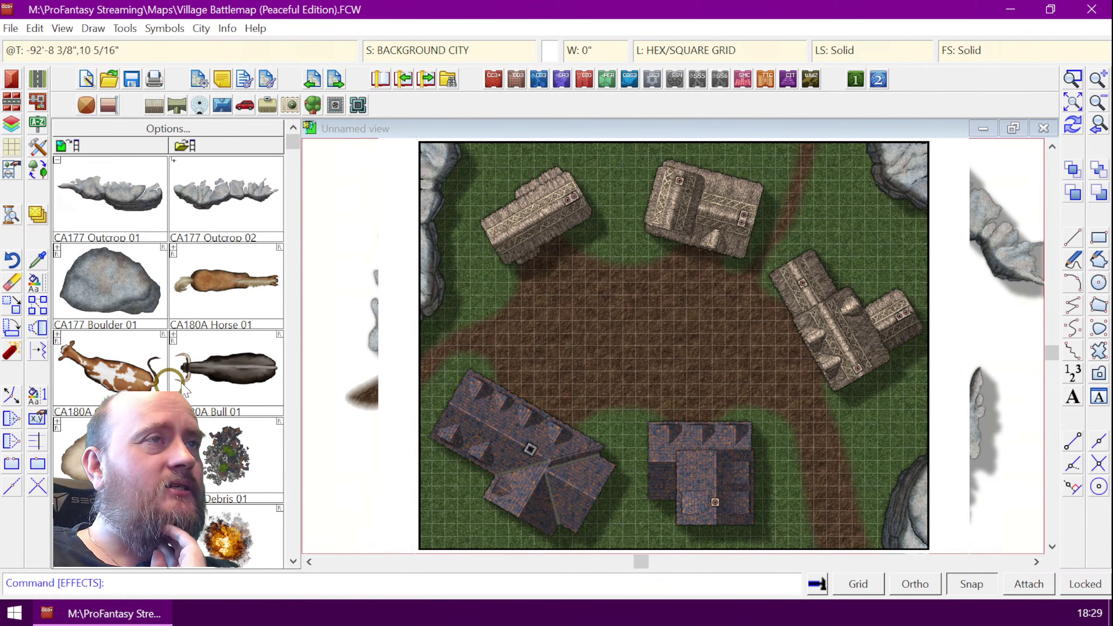
- Look through the CA177 Natural symbol catalog down to the fire symbols and return to its beginning
left_click(293, 561)
left_click(293, 561)
left_click(293, 561)
left_click(293, 561)
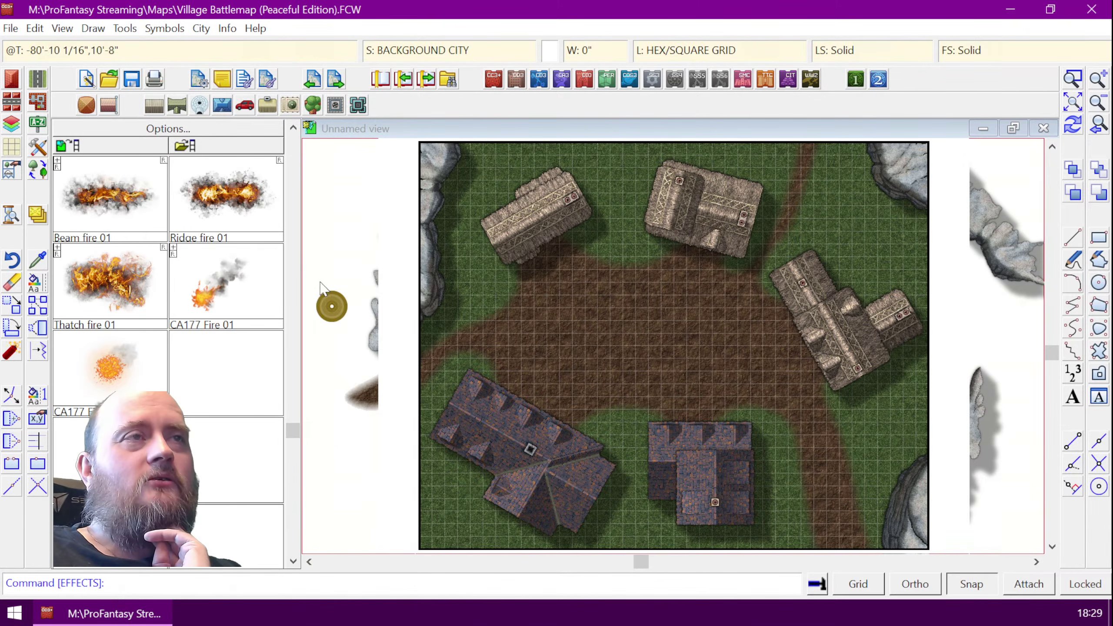
left_click(293, 127)
left_click(293, 128)
left_click(293, 128)
left_click(293, 127)
left_click(292, 127)
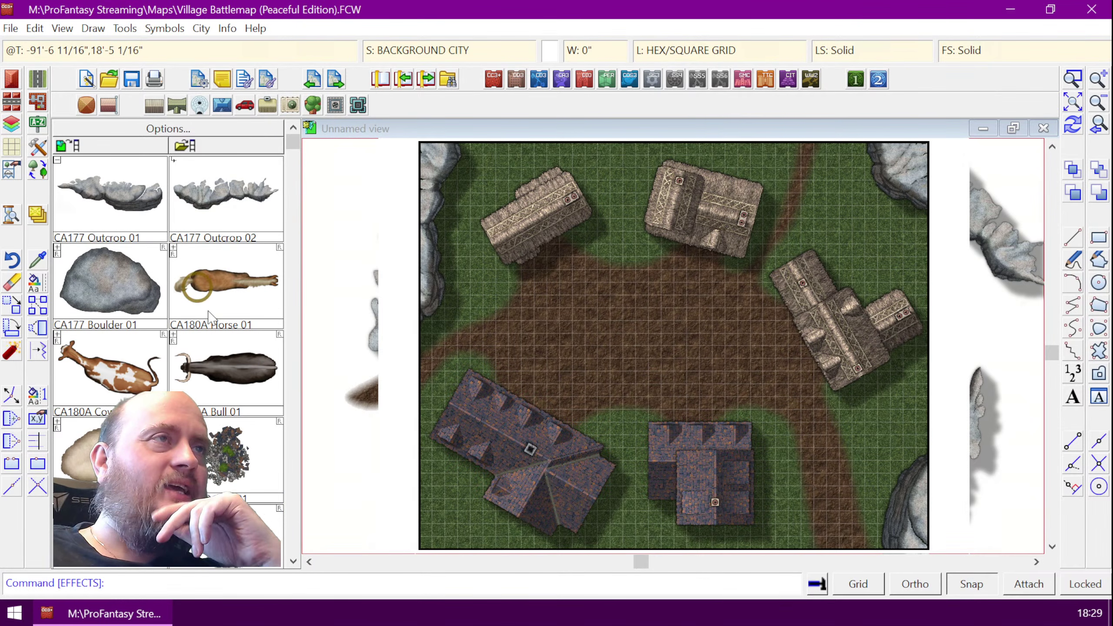
- Load the CA177 Buildings symbol catalog and look through its roofs, towers, walls and ruins to the end
left_click(83, 106)
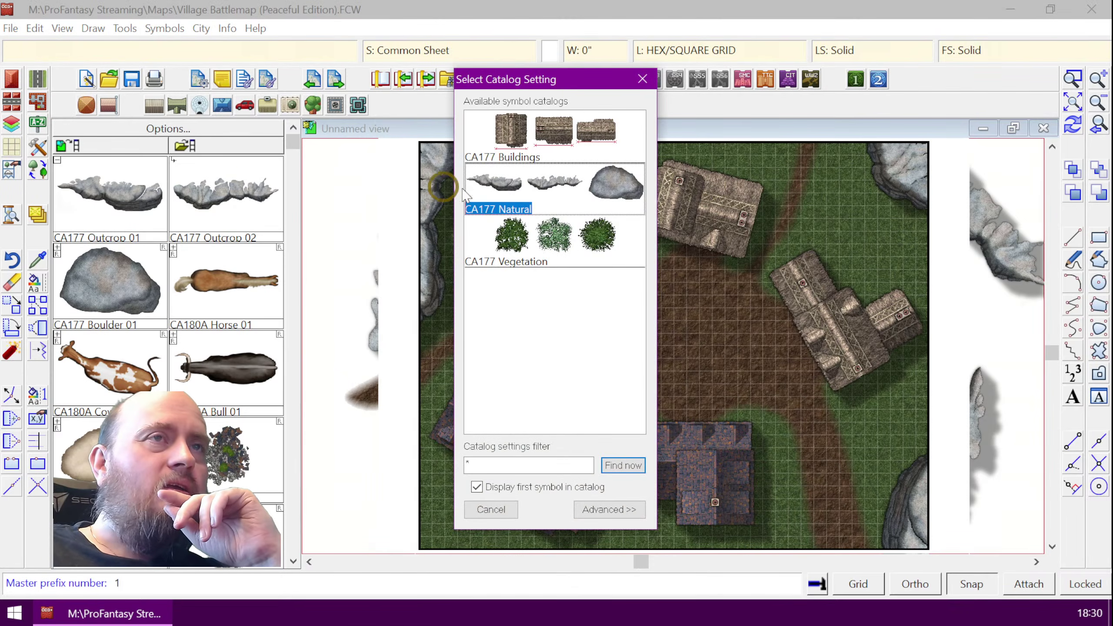
double_click(510, 140)
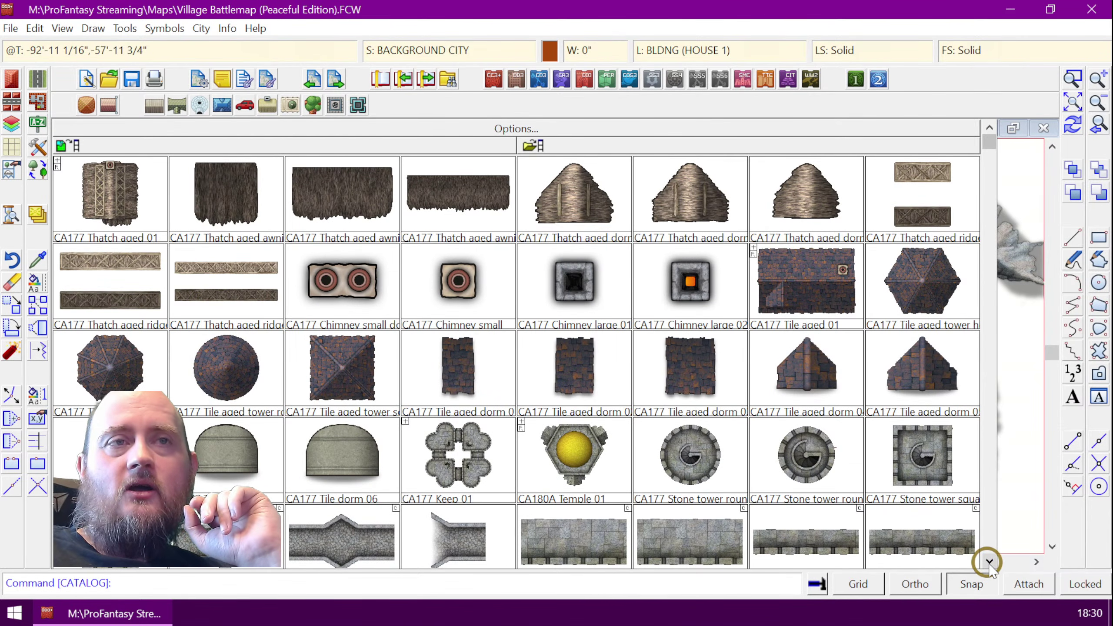
left_click(989, 562)
left_click(988, 562)
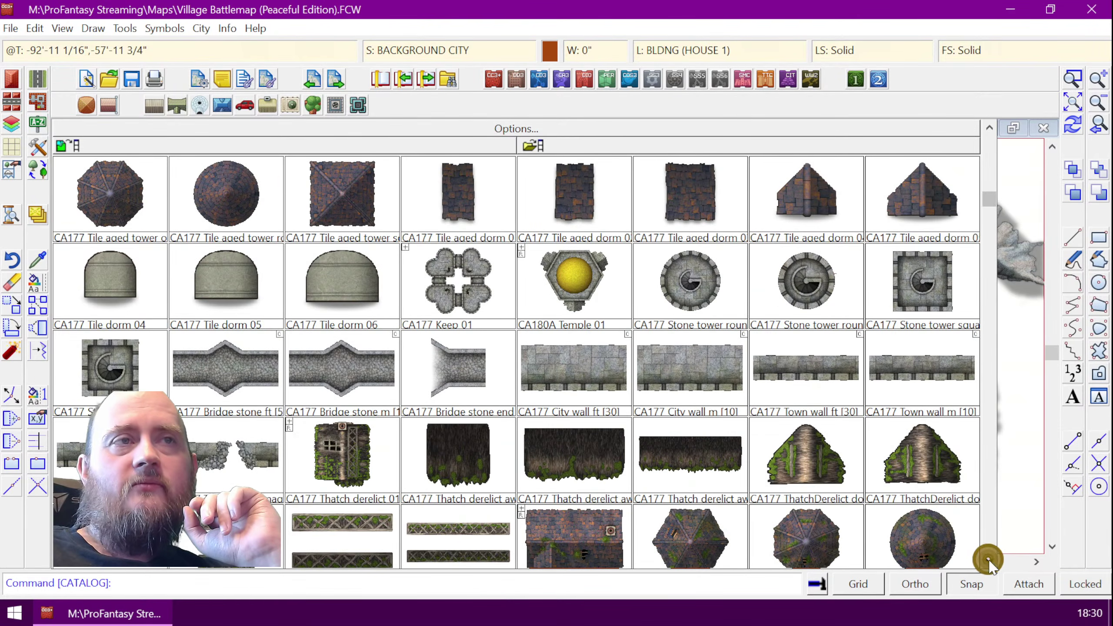
left_click(989, 562)
left_click(988, 564)
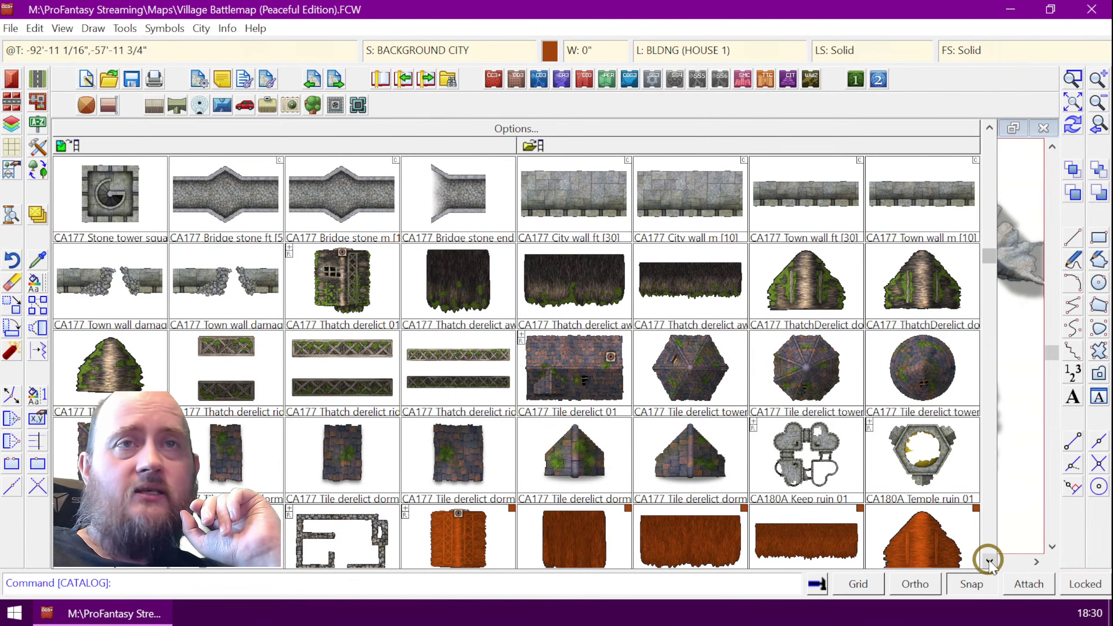
left_click(988, 563)
left_click(988, 563)
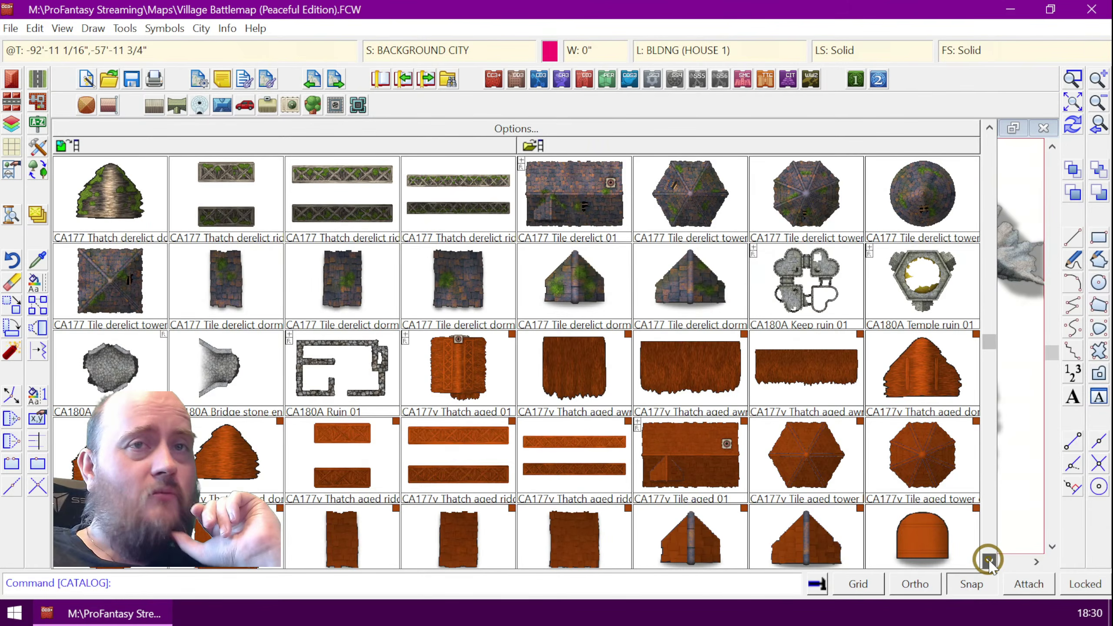
left_click(988, 563)
left_click(988, 563)
left_click(988, 562)
left_click(989, 563)
left_click(988, 563)
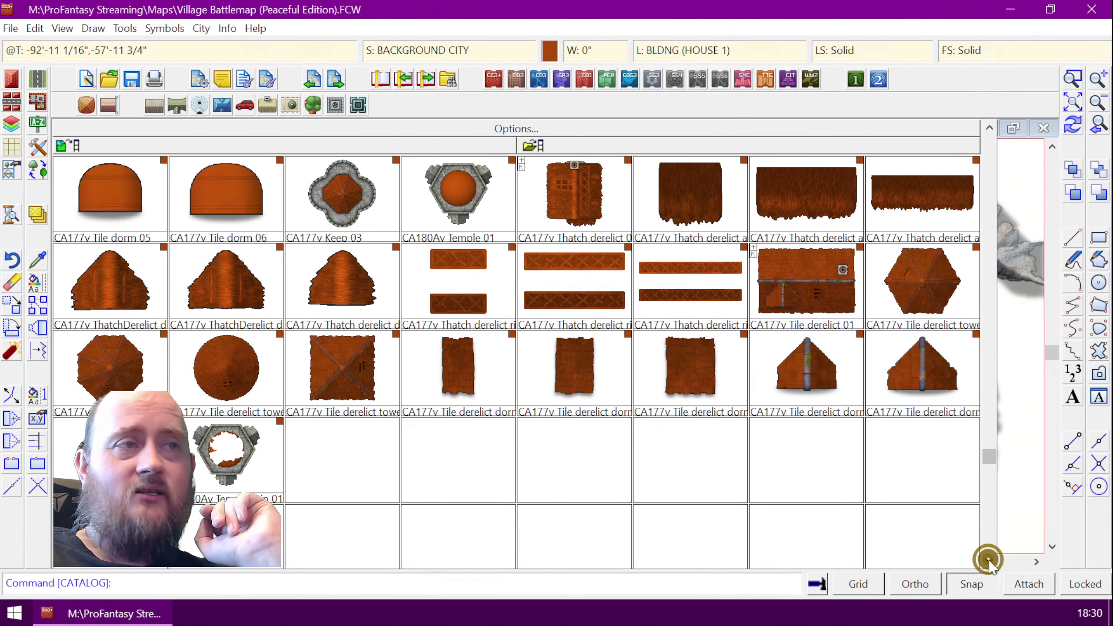
- Go back through the building symbols to review the derelict houses, ruins, bridges and stone walls
left_click(989, 128)
left_click(988, 129)
left_click(989, 129)
left_click(989, 128)
left_click(988, 128)
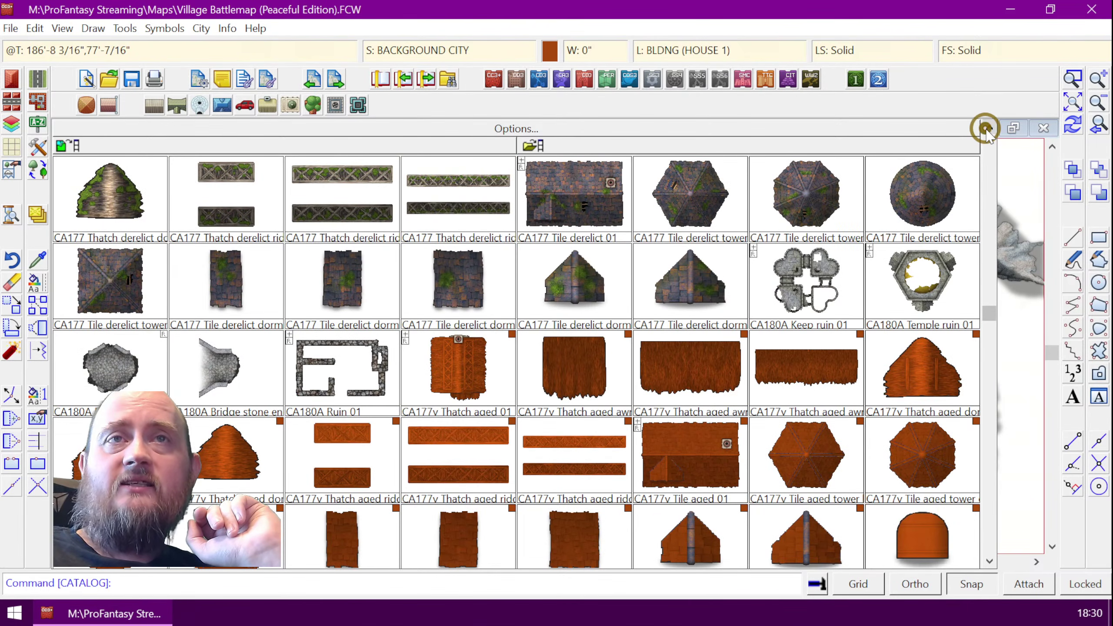
left_click(988, 128)
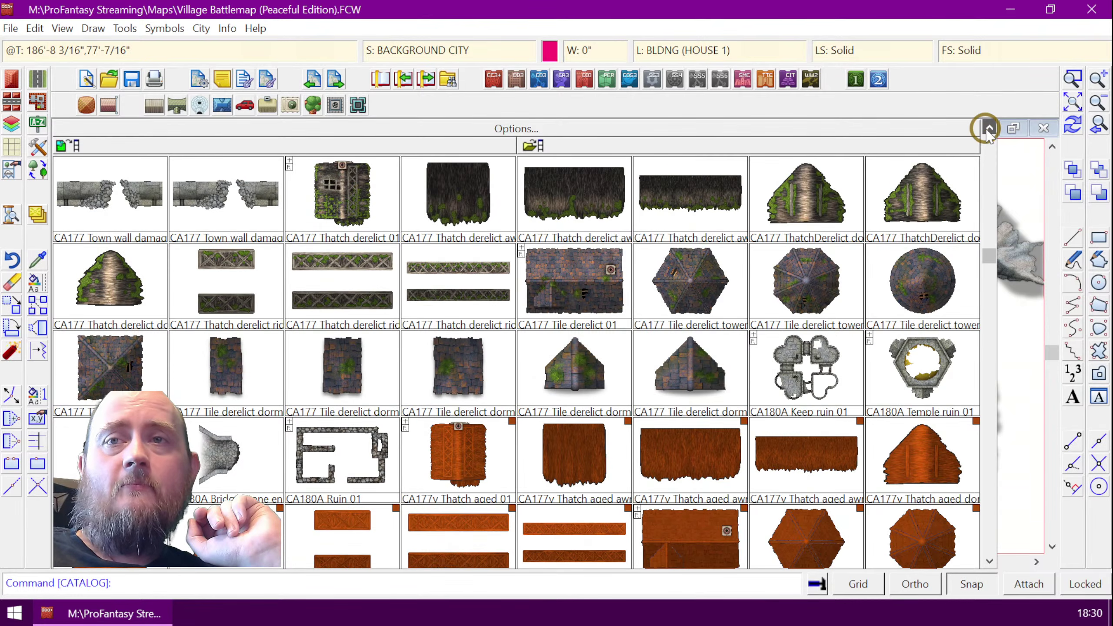
left_click(988, 128)
left_click(530, 260)
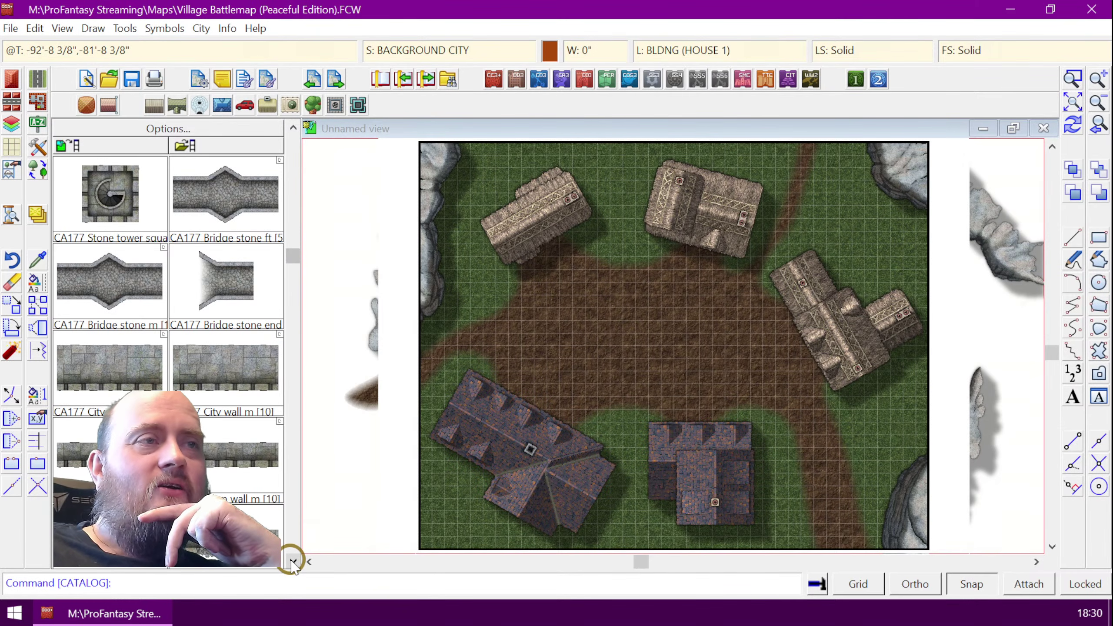
- Expand the symbol group of CA180A Temple ruin 01 and select that temple ruin for placement
right_click(204, 357)
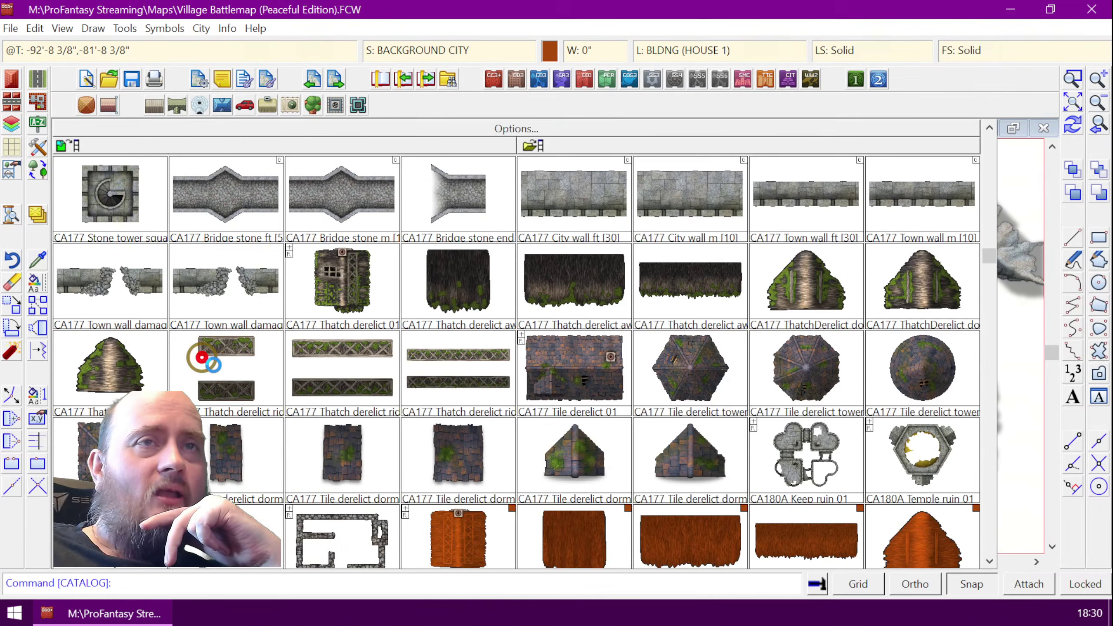
left_click(989, 561)
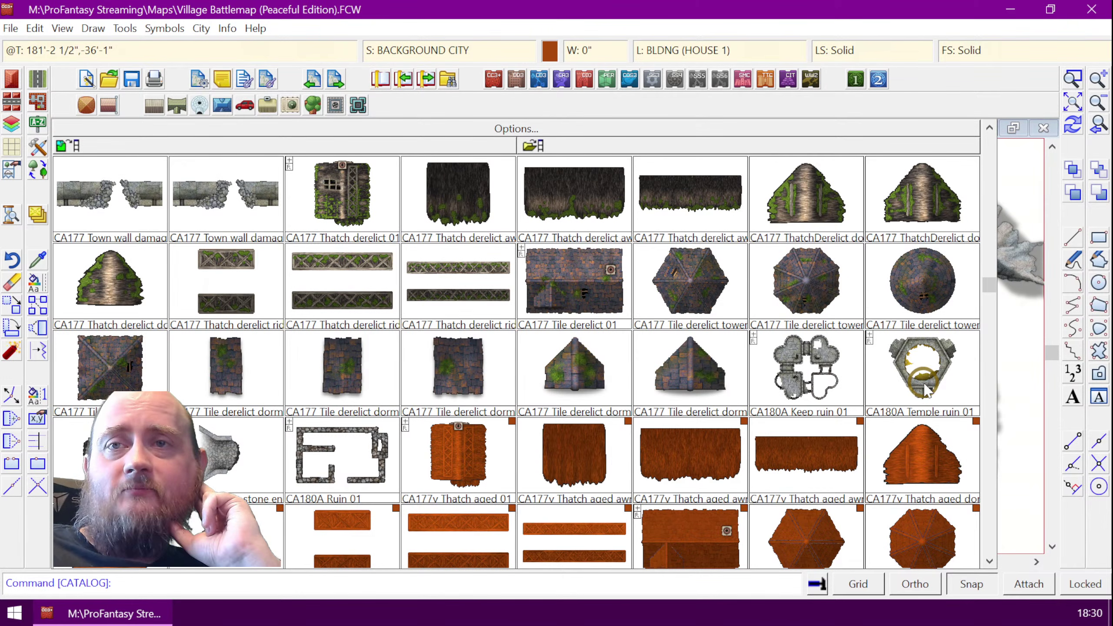
left_click(868, 335)
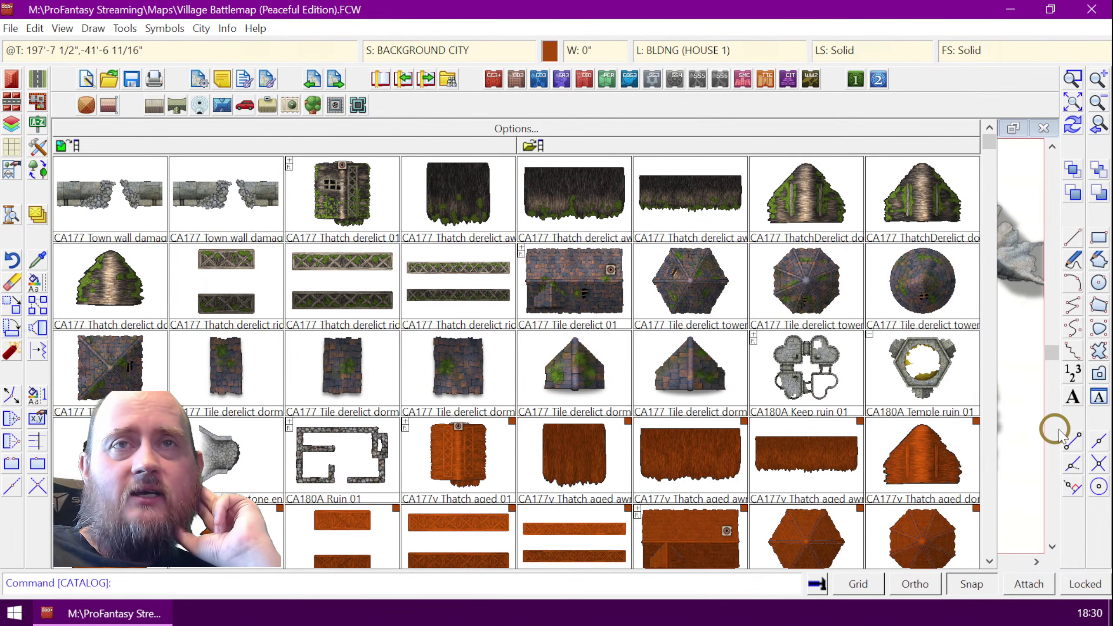
left_click(919, 389)
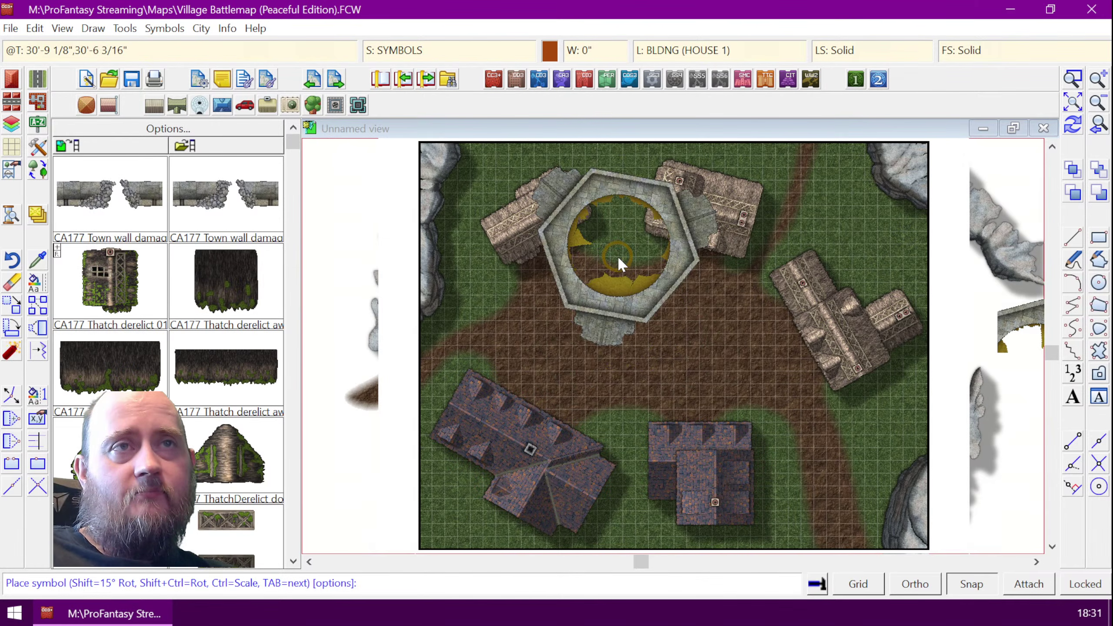
- Scale down the temple ruin symbol and turn off smart tracking for its placement
key("ctrl")
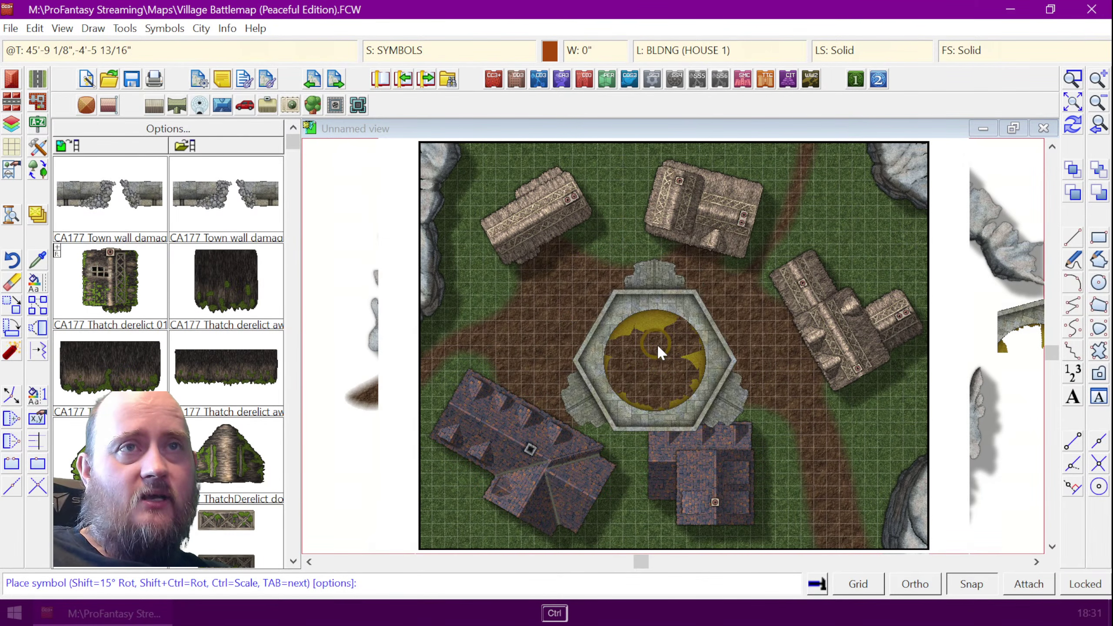
key("ctrl")
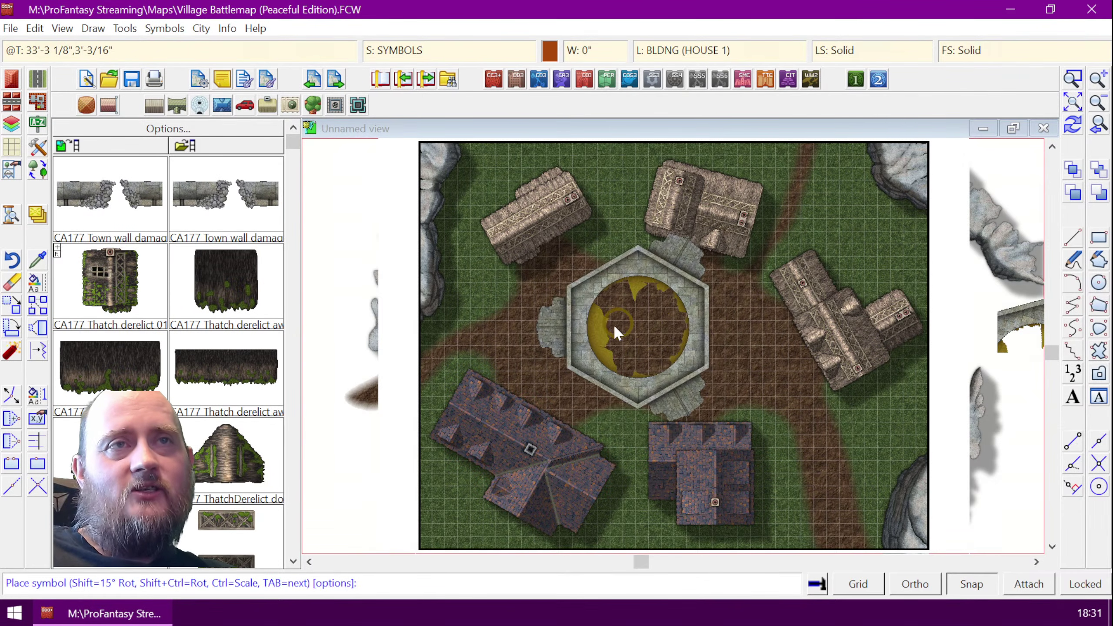
left_click(650, 327)
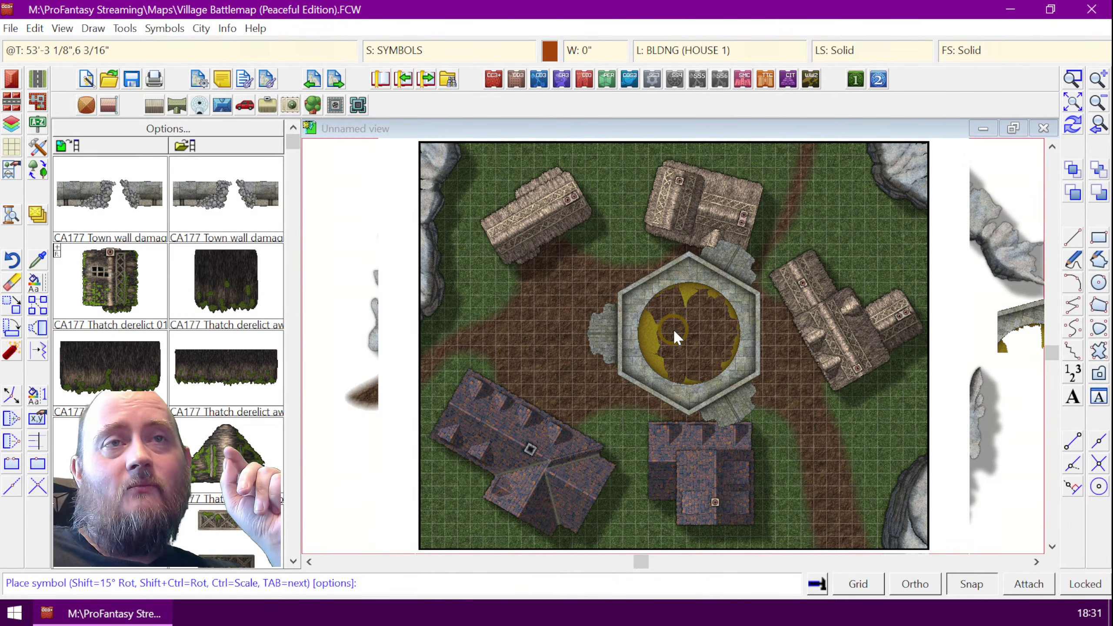
key("ctrl")
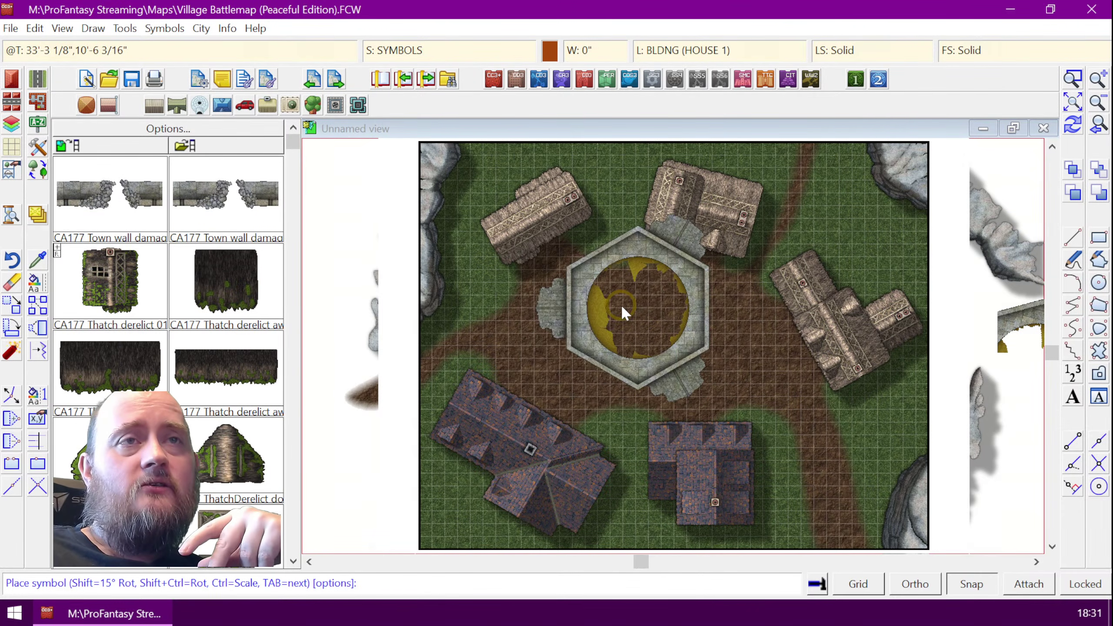
right_click(621, 305)
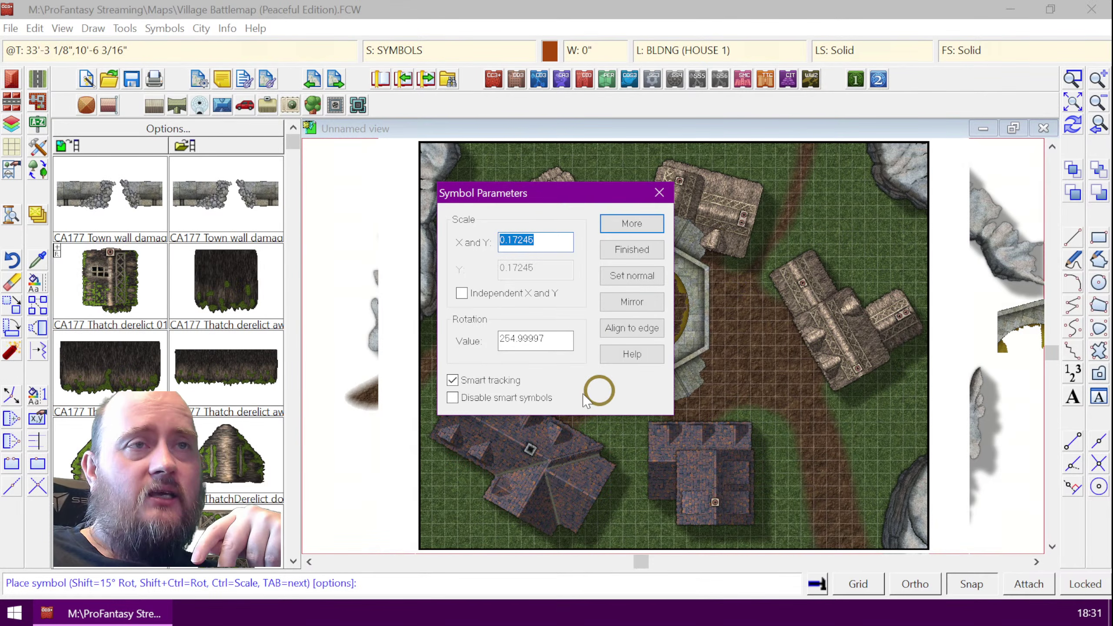
left_click(452, 380)
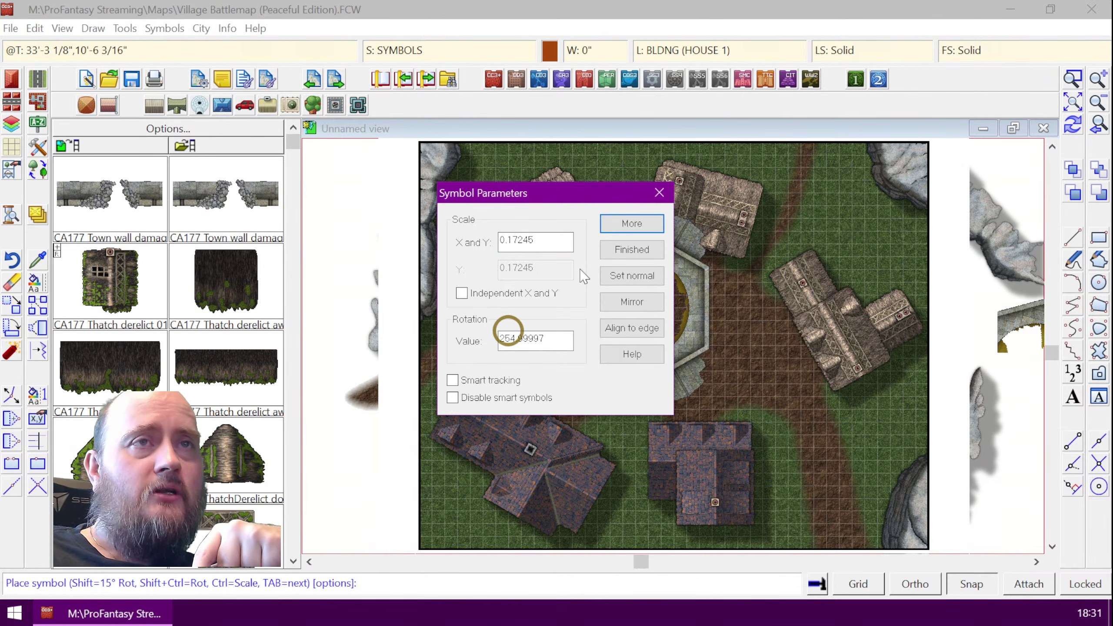
left_click(644, 225)
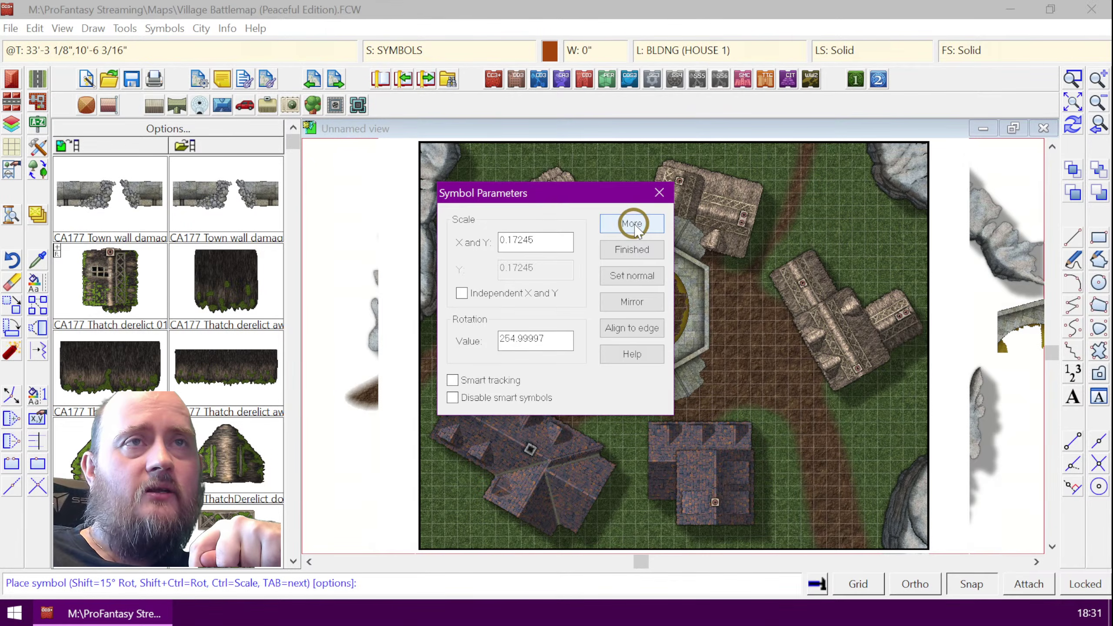
left_click(634, 225)
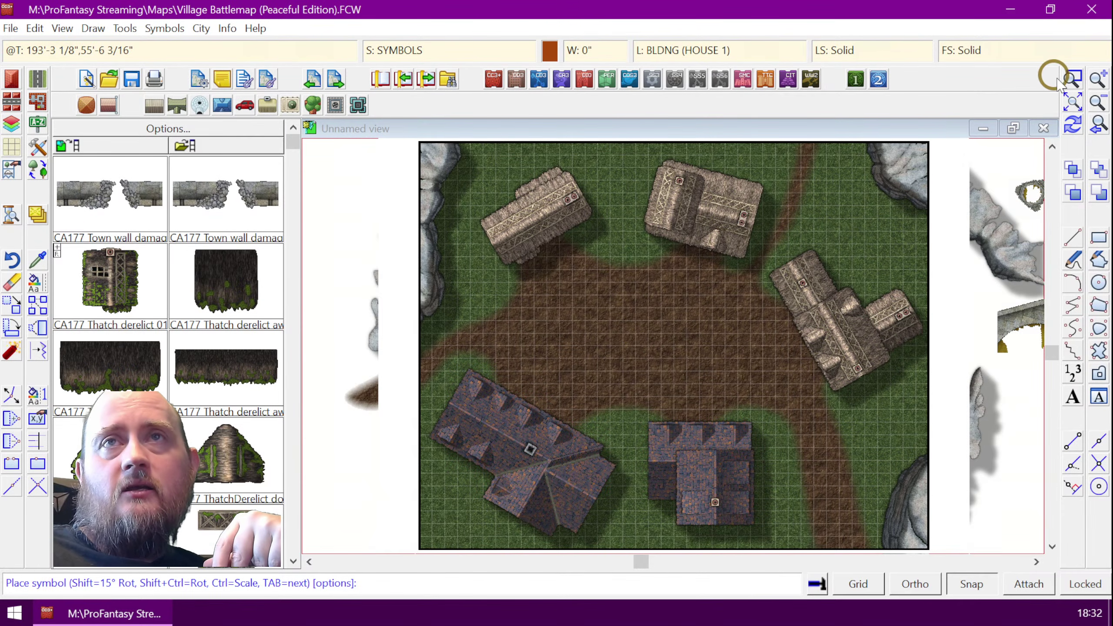
- With snapping turned off, place the temple ruin at scale 0.13535 in the middle of the earth square and finish symbol placement
left_click(1072, 79)
left_click(635, 319)
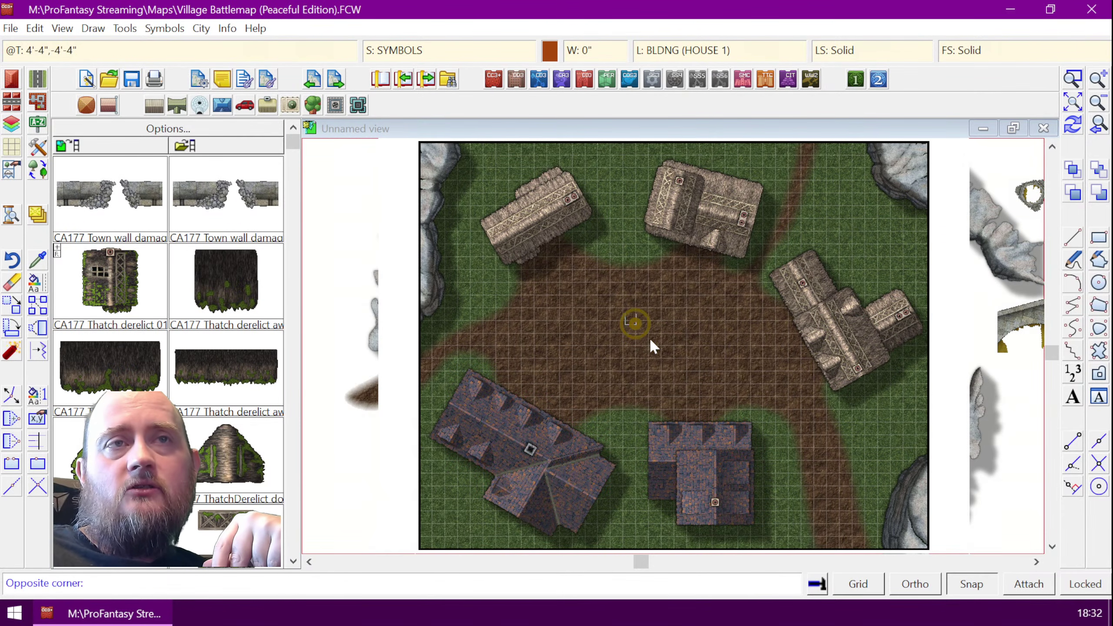
left_click(680, 352)
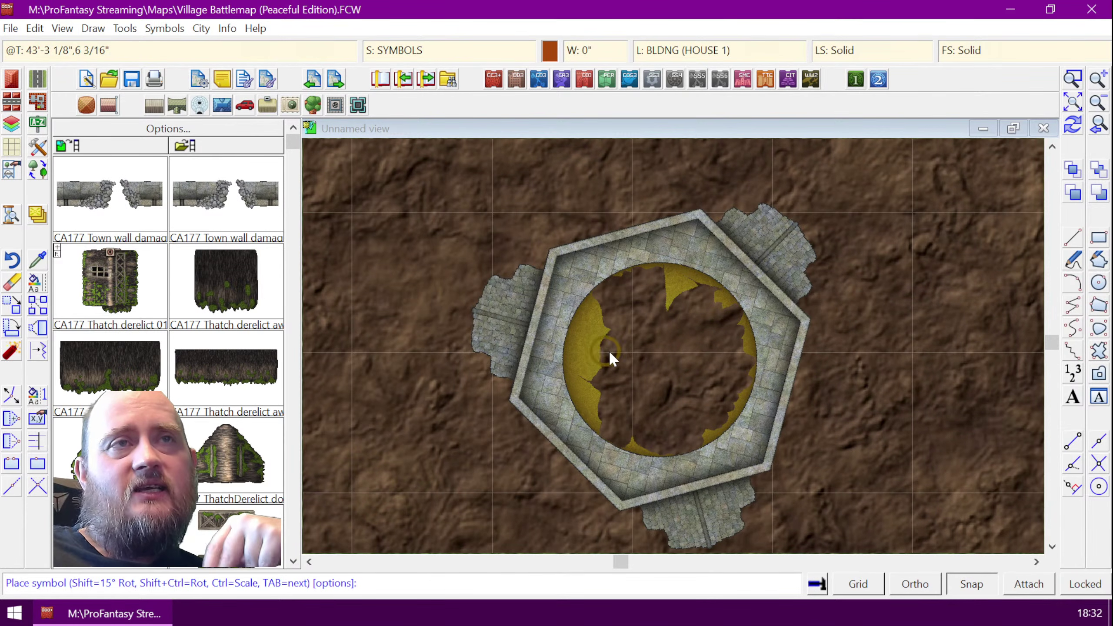
key("ctrl")
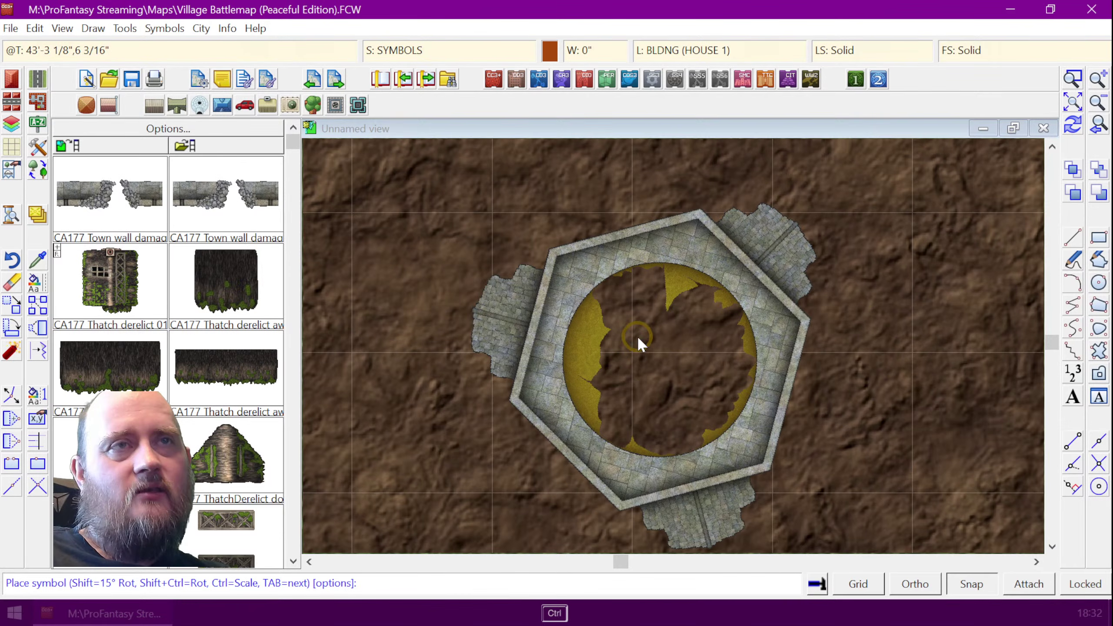
key("ctrl")
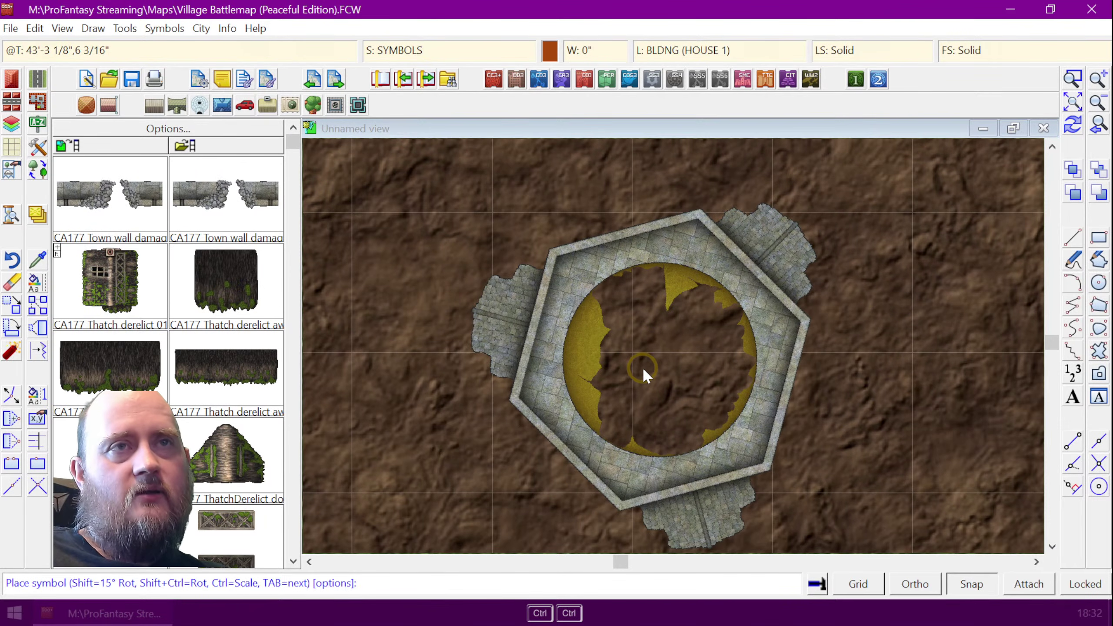
left_click(970, 583)
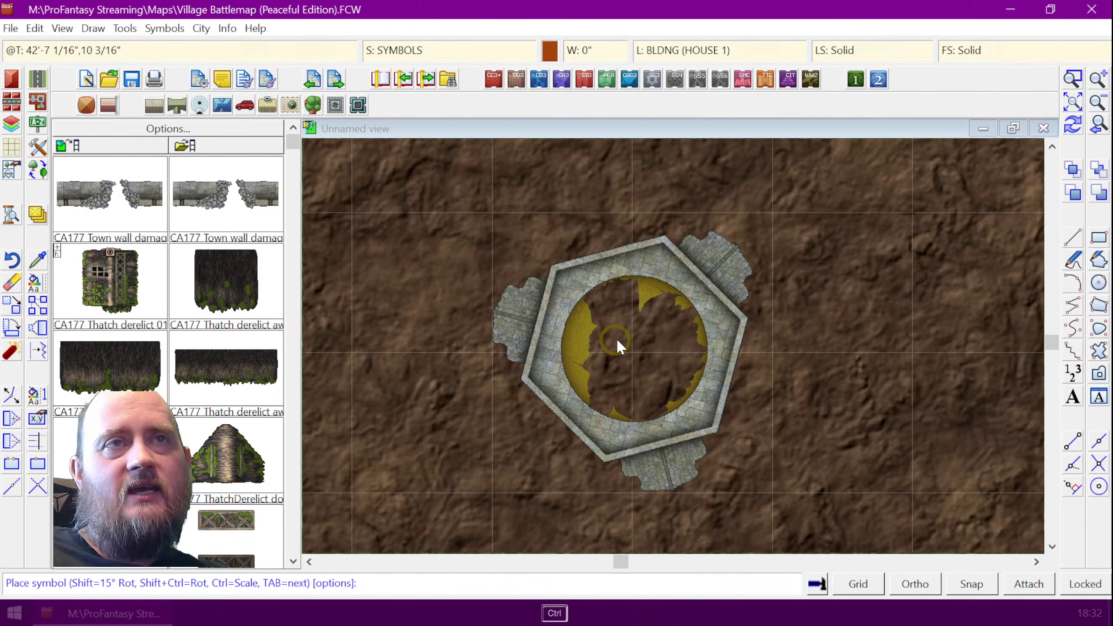
key("ctrl")
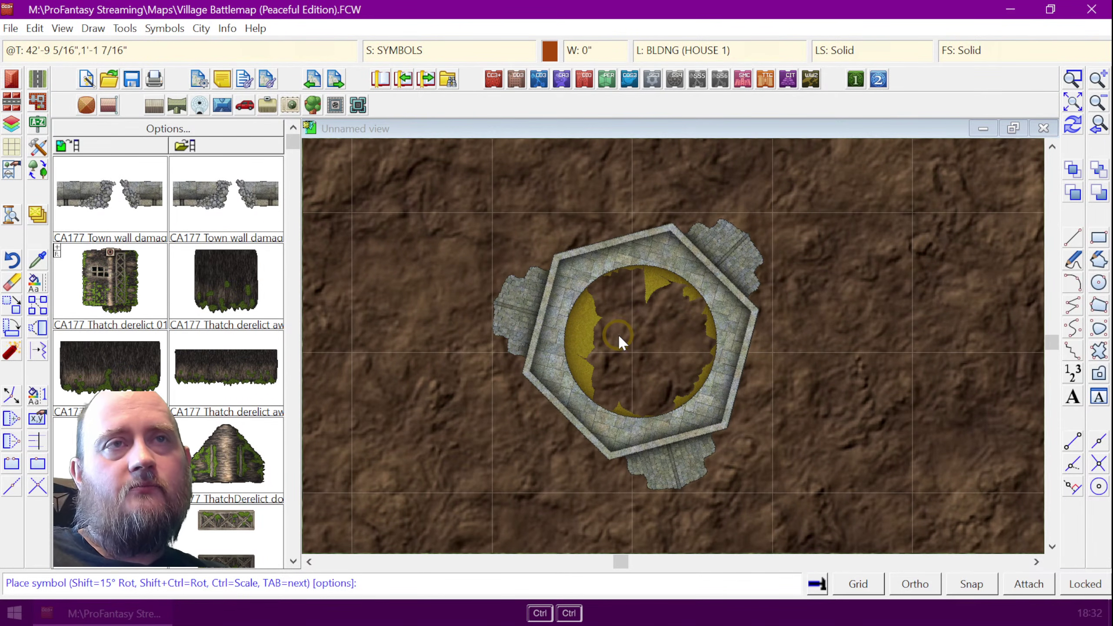
left_click(617, 334)
right_click(506, 252)
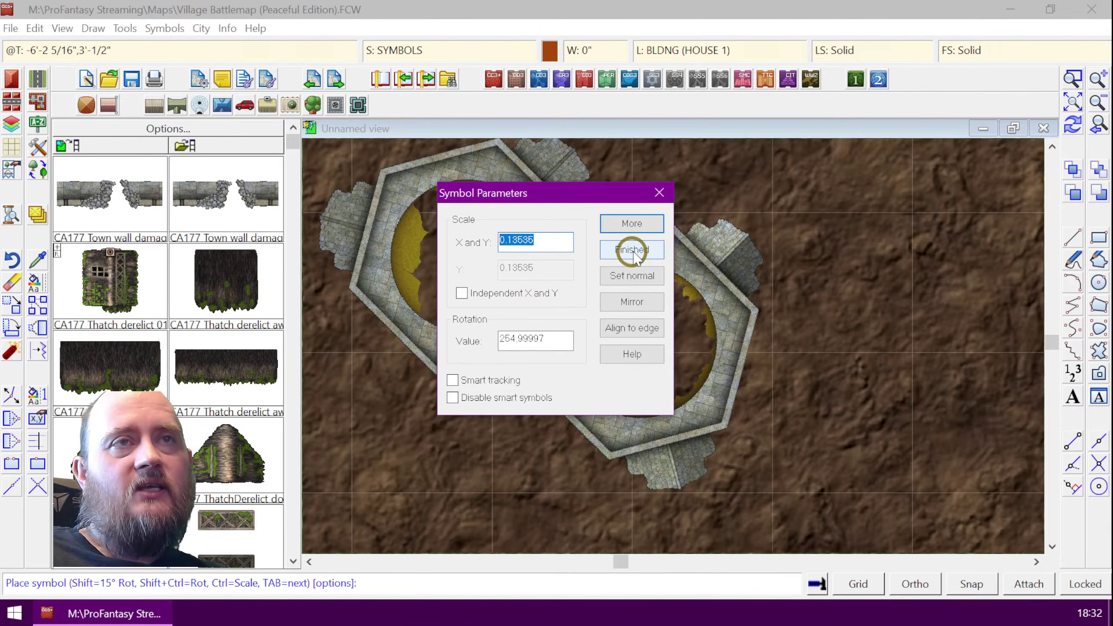
left_click(624, 243)
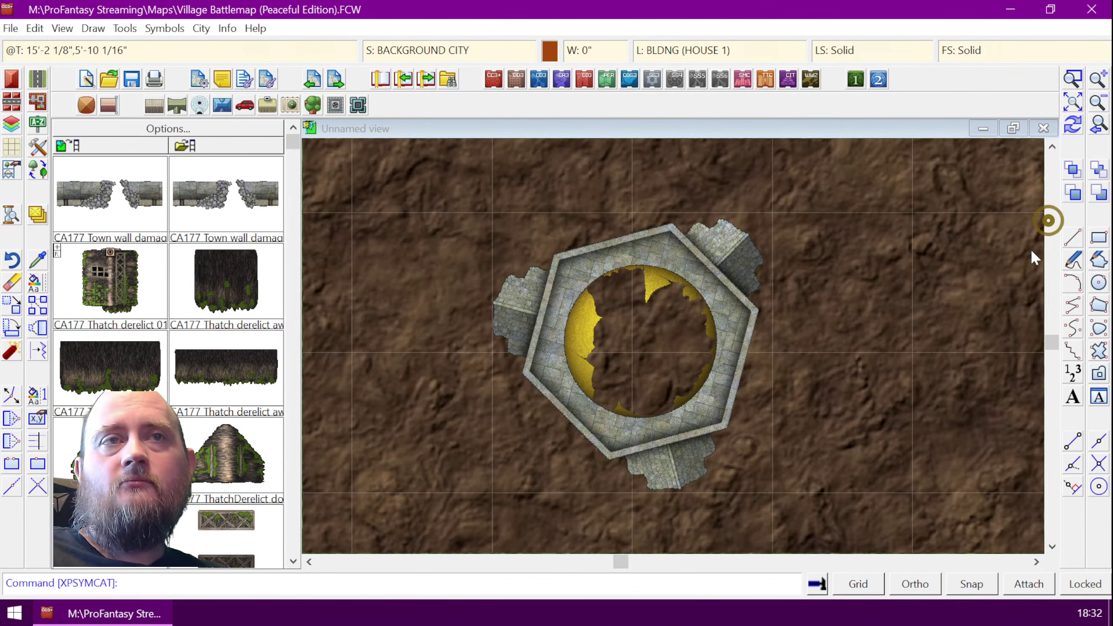
- Add a new drawing sheet named WELL directly after the GRID sheet
scroll(1033, 255, "down", 5)
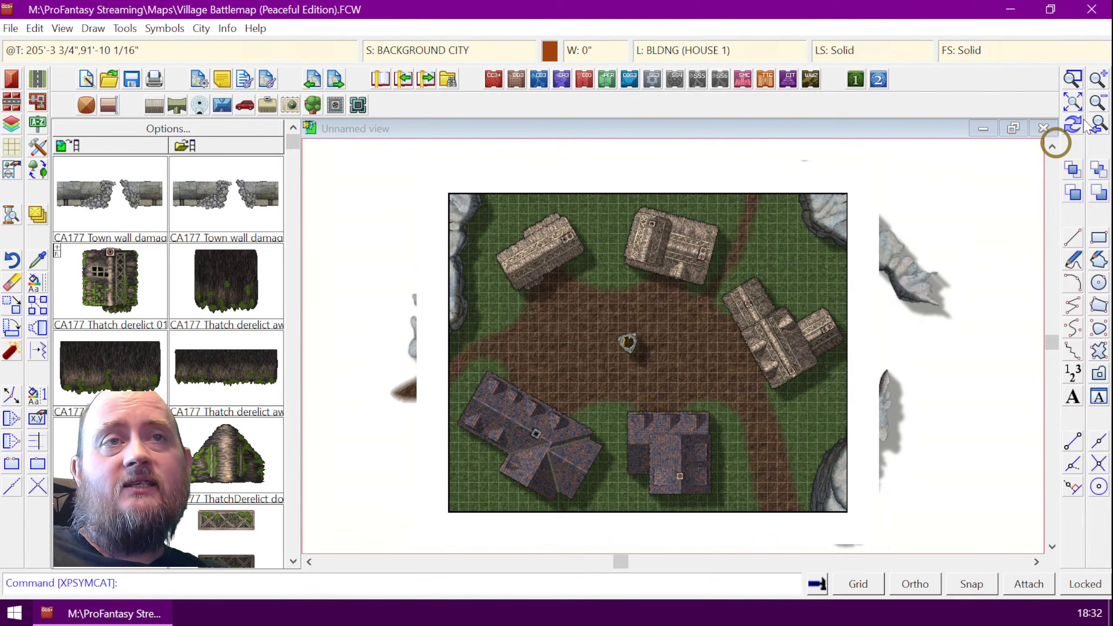
left_click(1072, 79)
left_click(597, 318)
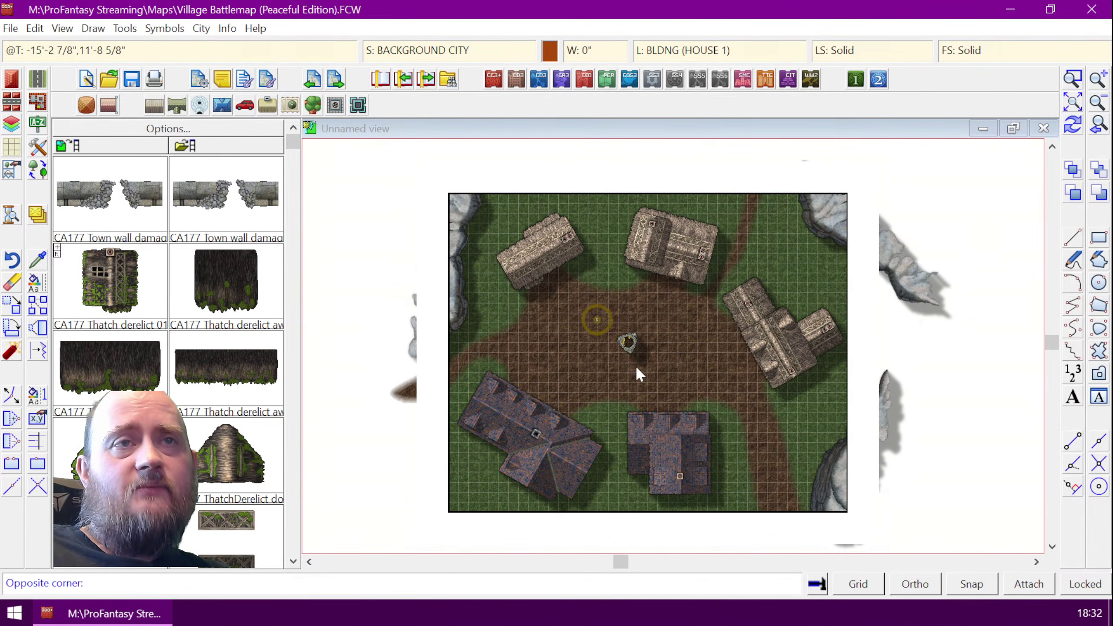
left_click(664, 378)
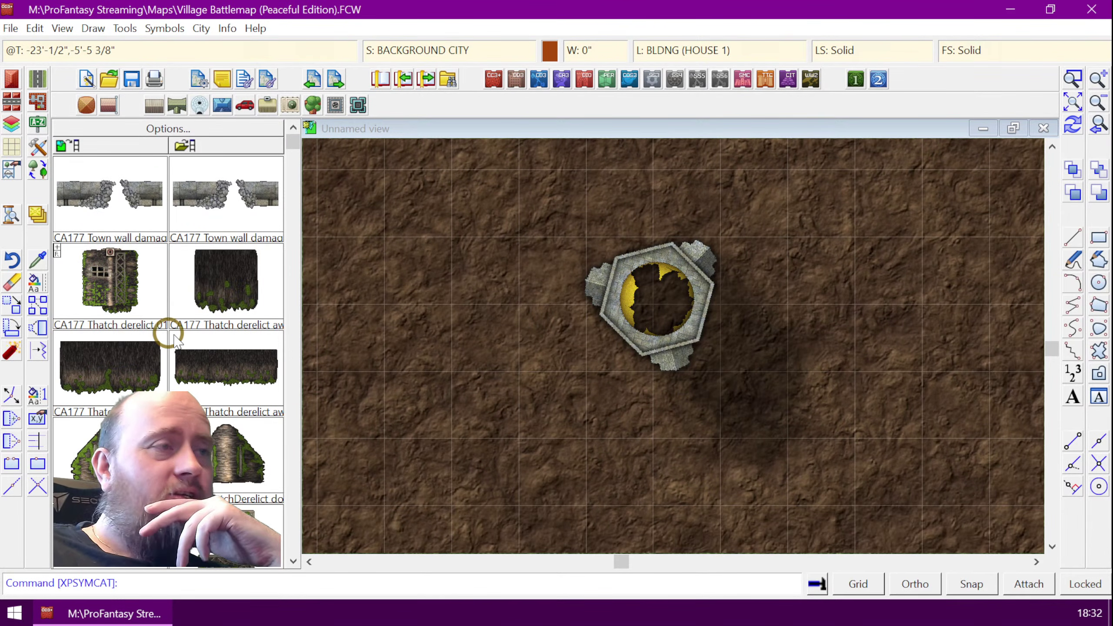
left_click(37, 213)
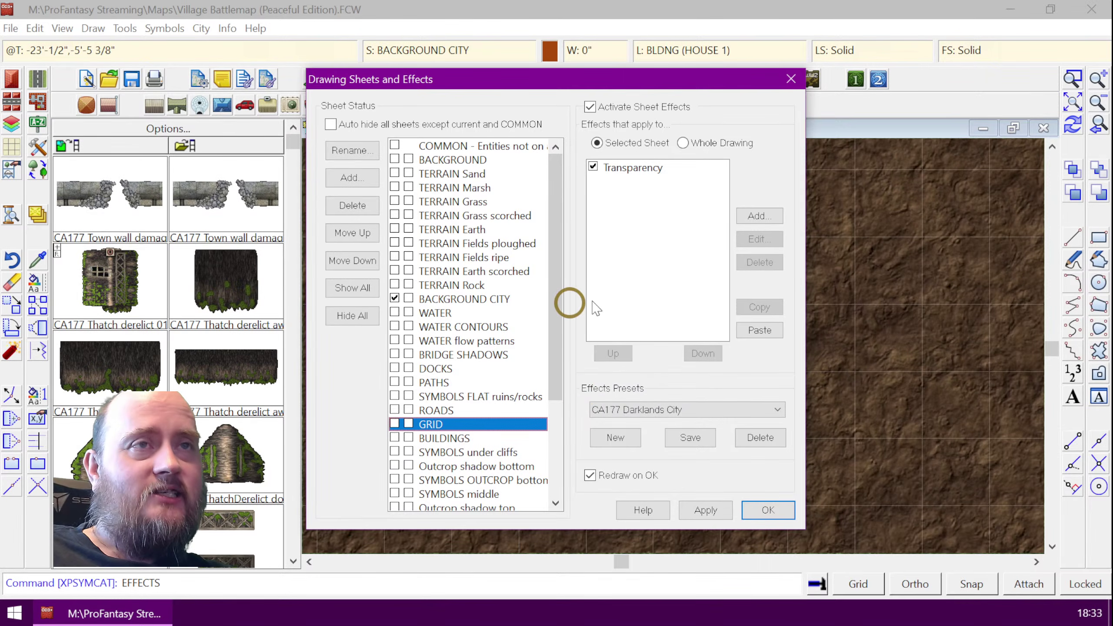
left_click(358, 180)
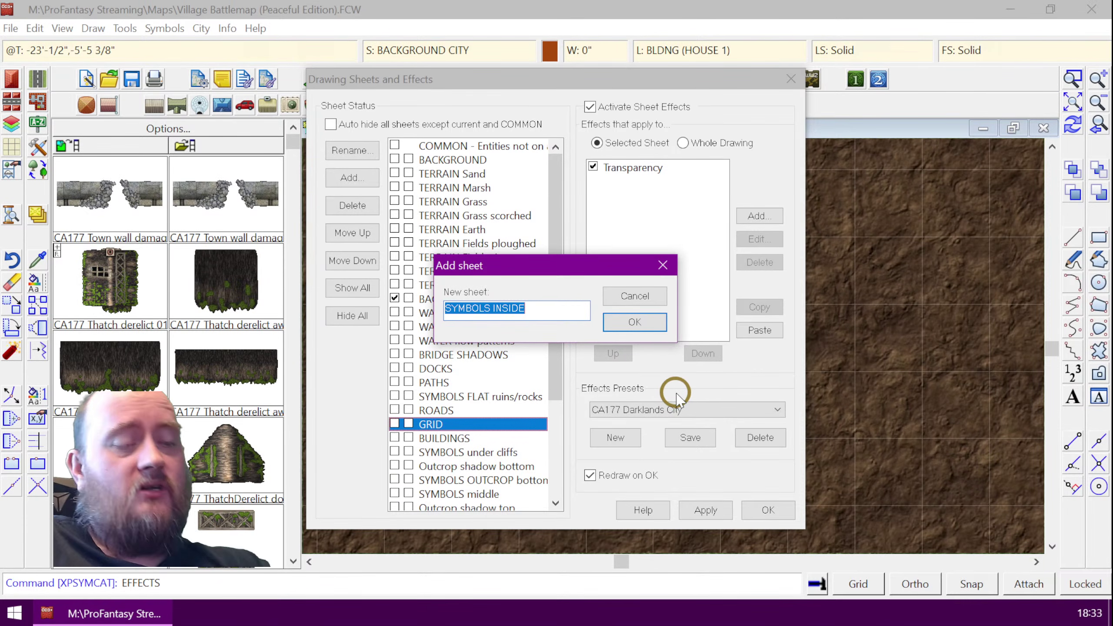
type("SYM")
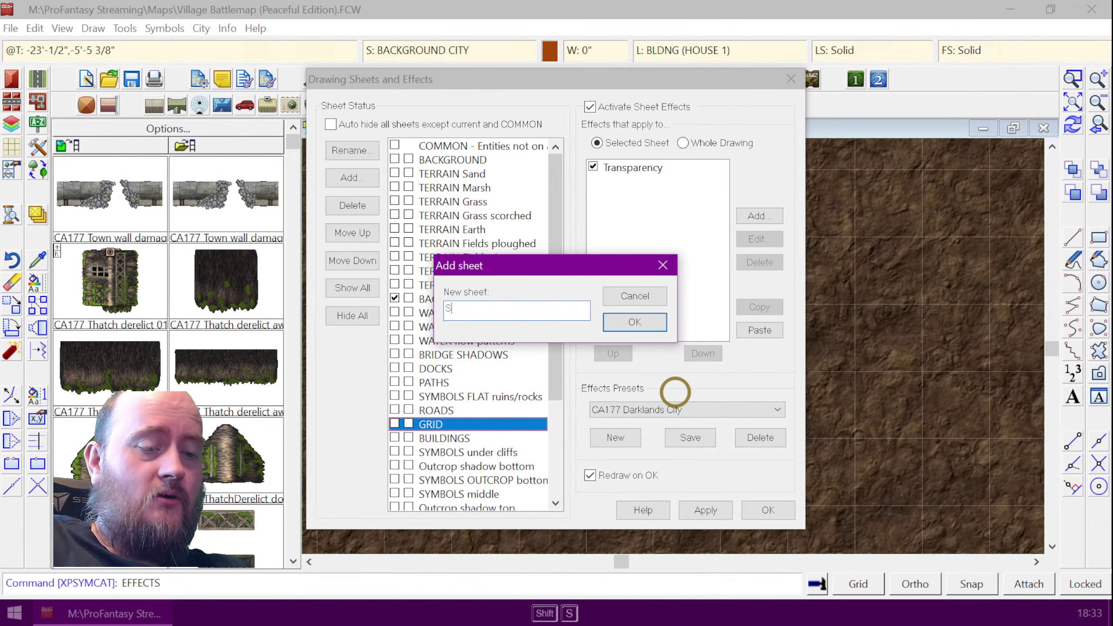
key("BackSpace")
key("BackSpace")
key("BackSpace")
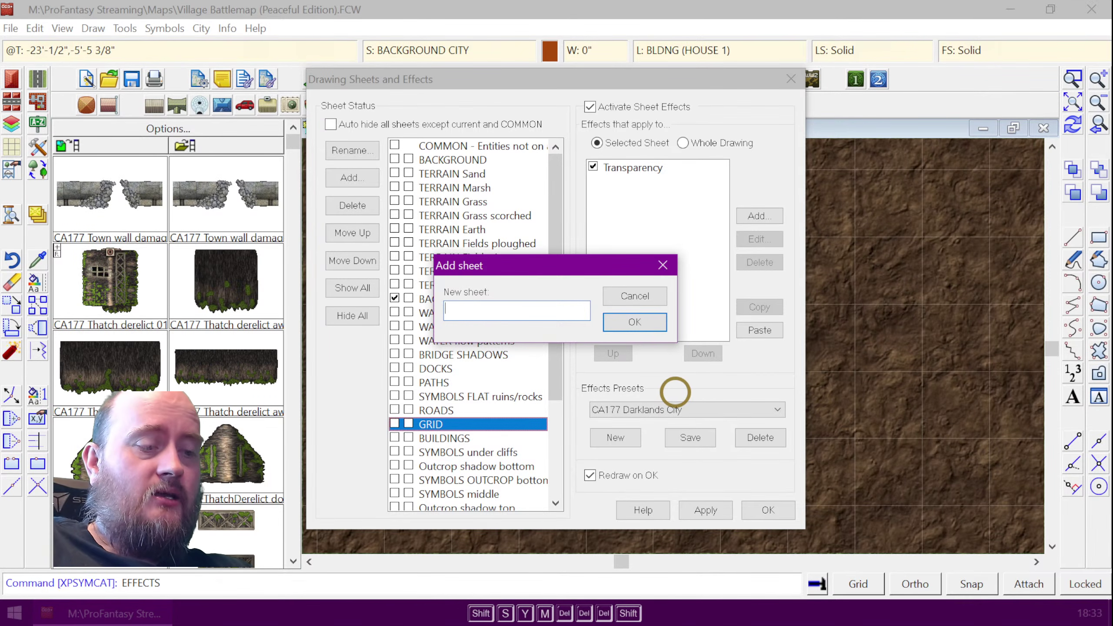
type("WELL S")
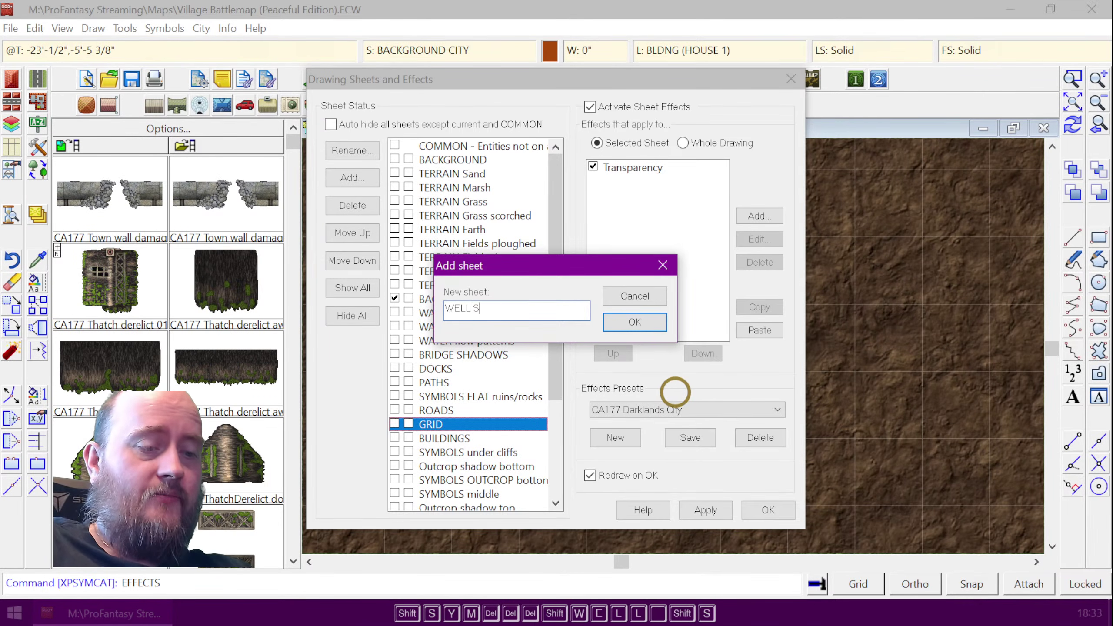
type("YMBOL")
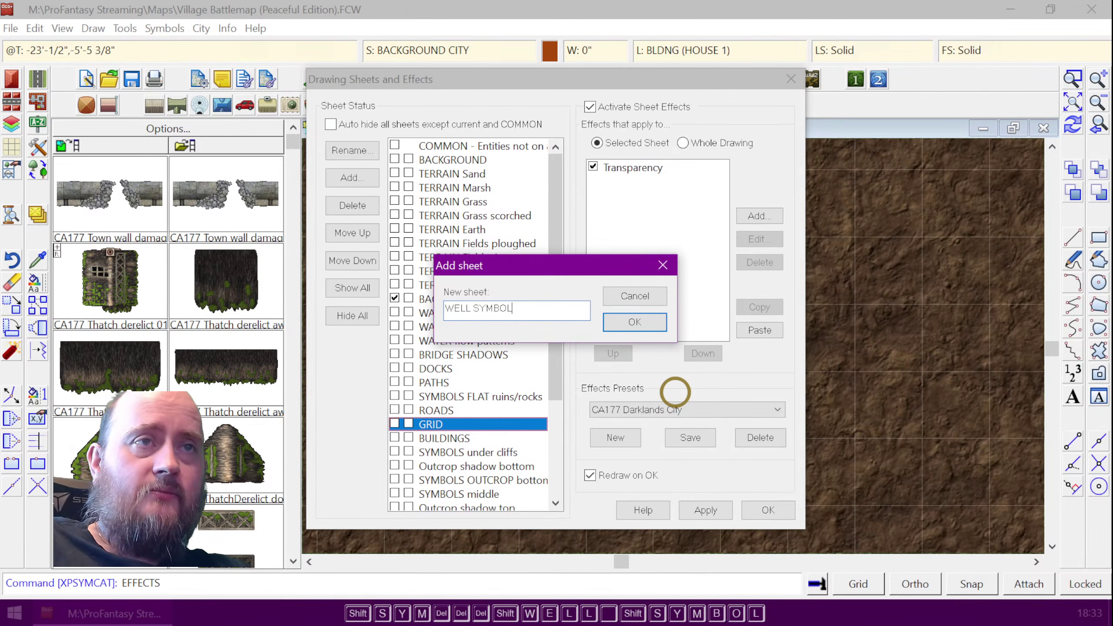
key("BackSpace")
key("BackSpace")
key("BackSpace")
key("BackSpace")
key("BackSpace")
key("BackSpace")
key("BackSpace")
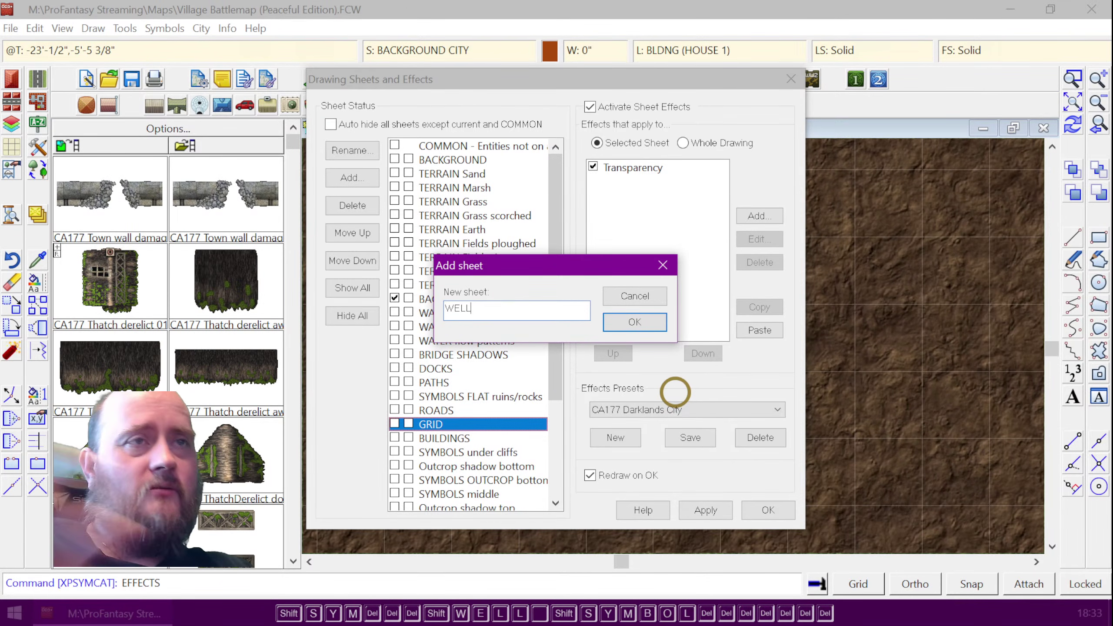
left_click(634, 322)
- Copy the Glow and Wall Shadow, Directional effects from the BUILDINGS sheet to the WELL sheet
scroll(422, 368, "down", 3)
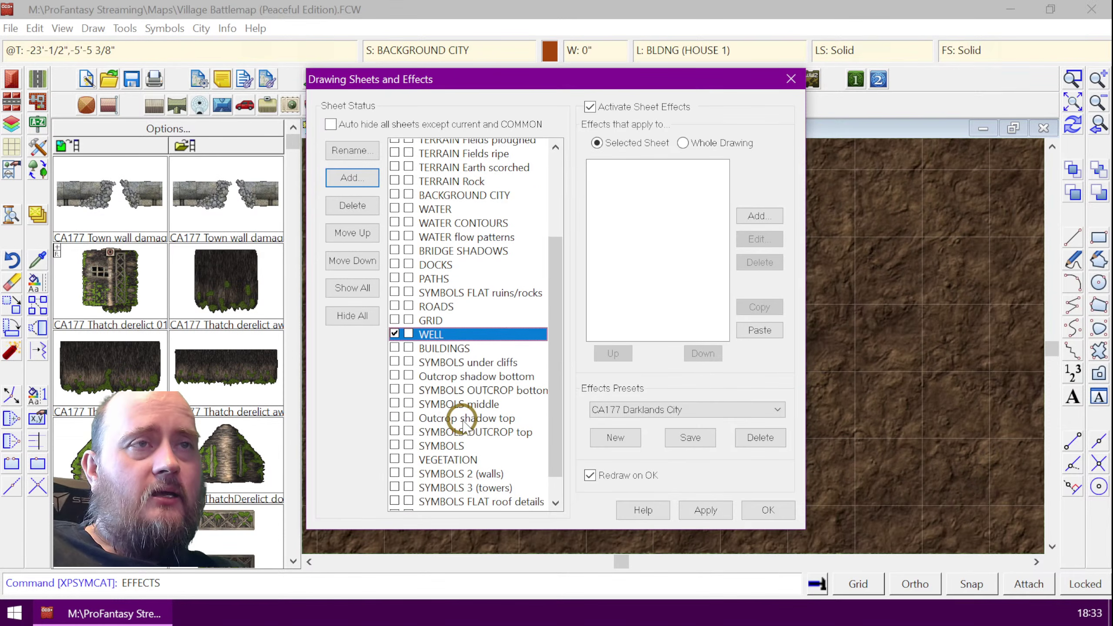
scroll(463, 424, "down", 2)
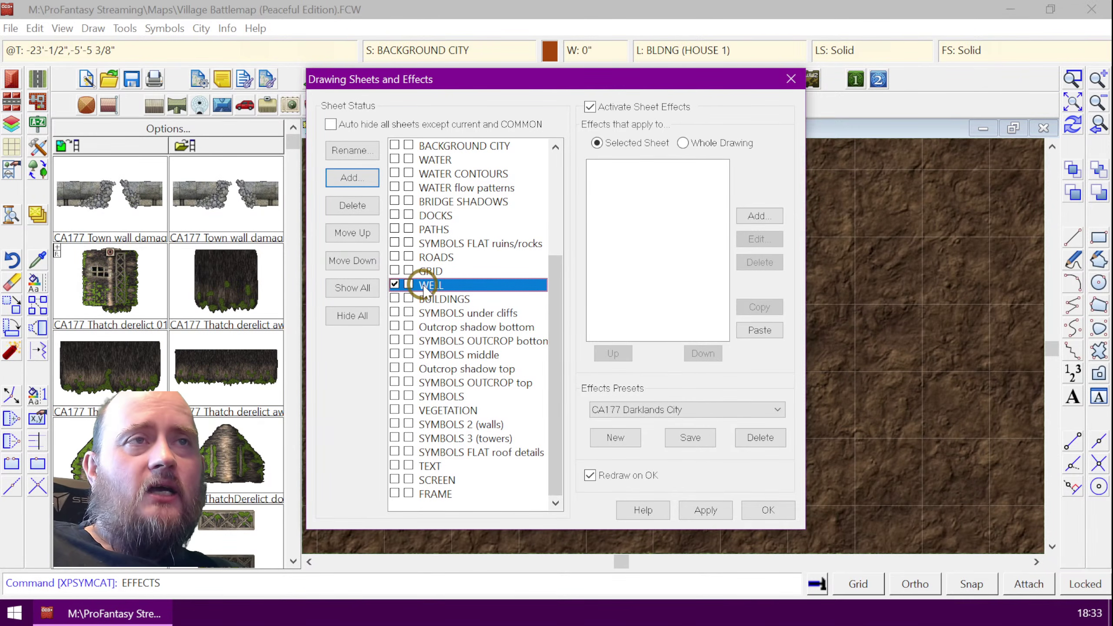
left_click(445, 299)
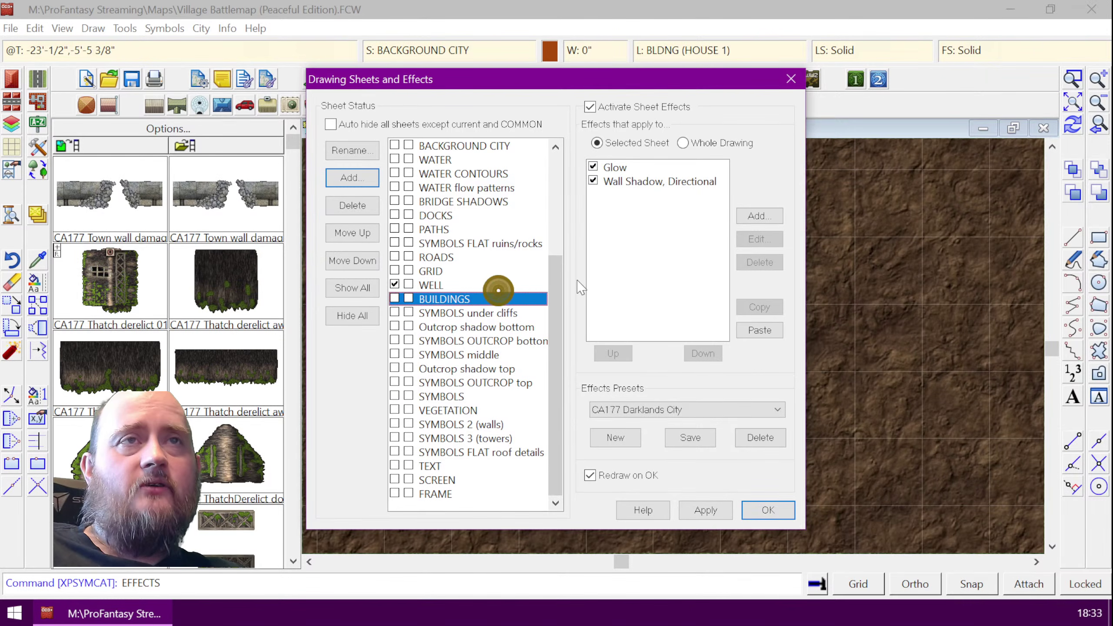
left_click(609, 168)
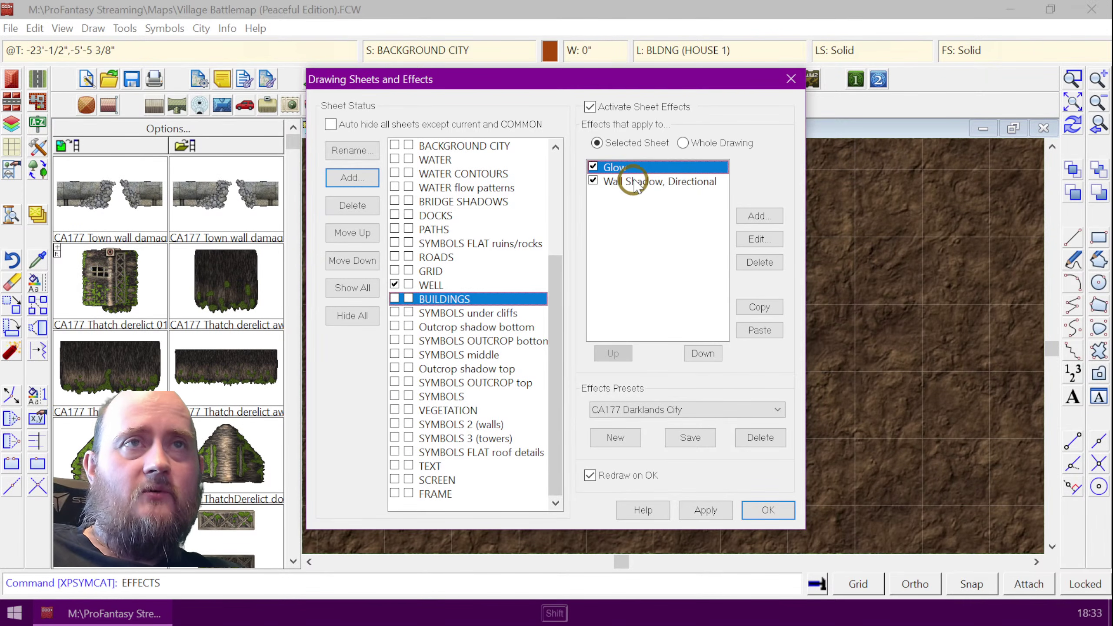
left_click(653, 189, "shift")
left_click(748, 307)
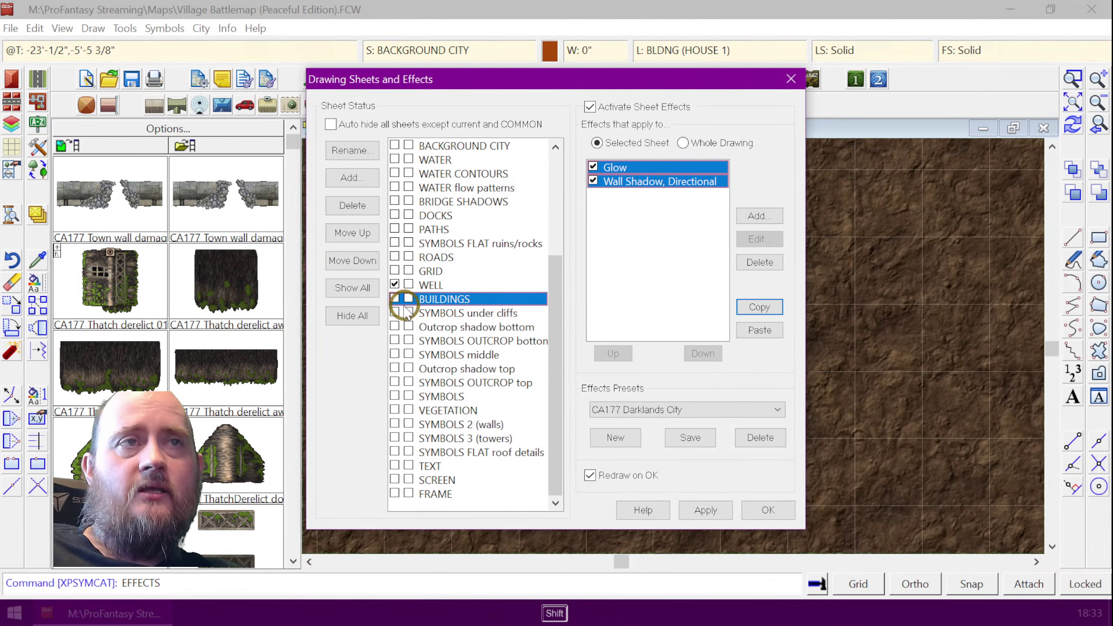
left_click(432, 285)
left_click(749, 333)
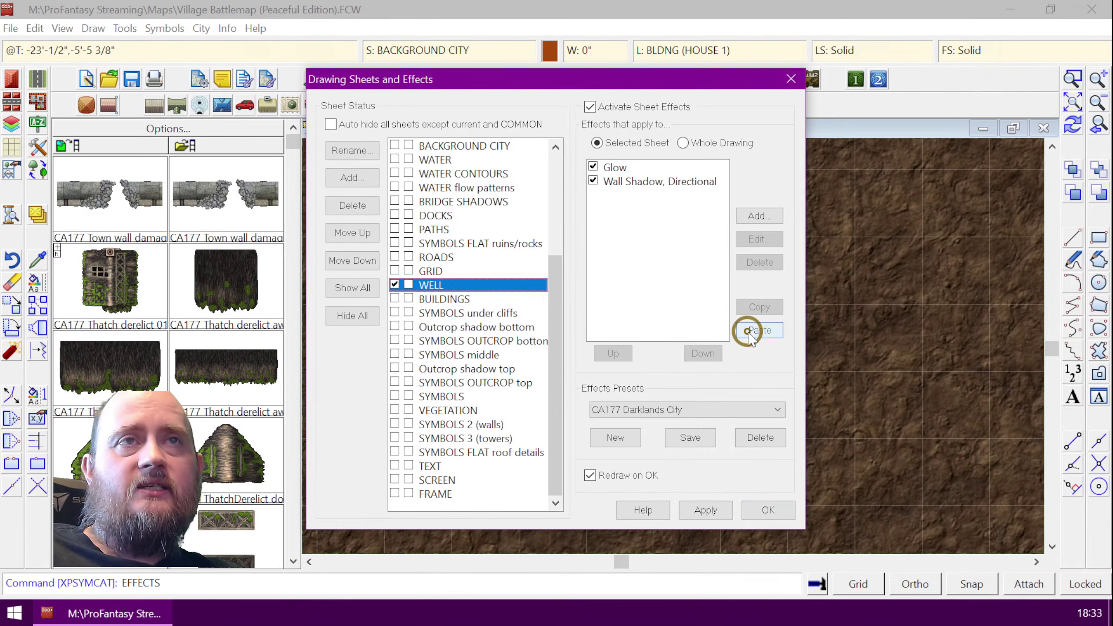
- Set the WELL sheet's directional wall shadow to a length of 2 and a blur radius of 0.5 map units, and apply the sheet effects
left_click(653, 181)
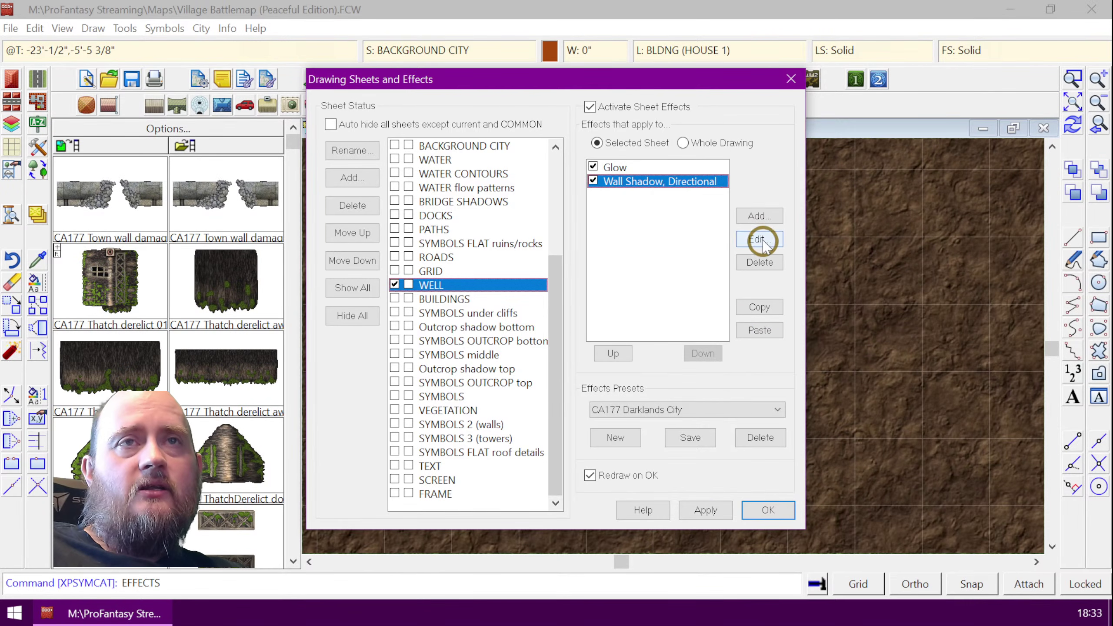
left_click(760, 239)
double_click(539, 258)
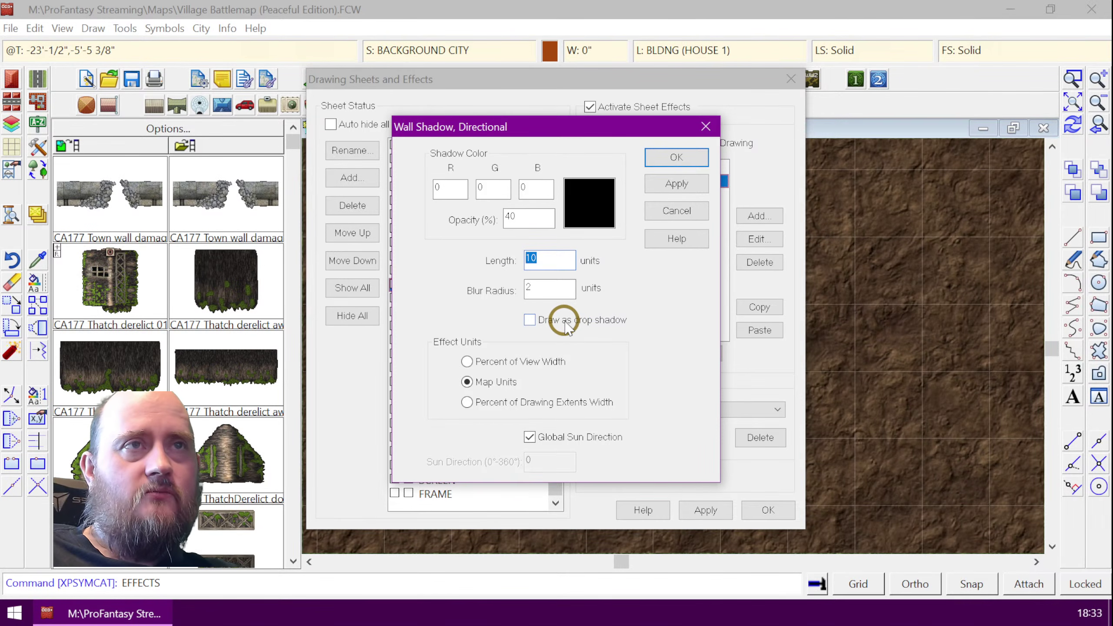
type("3")
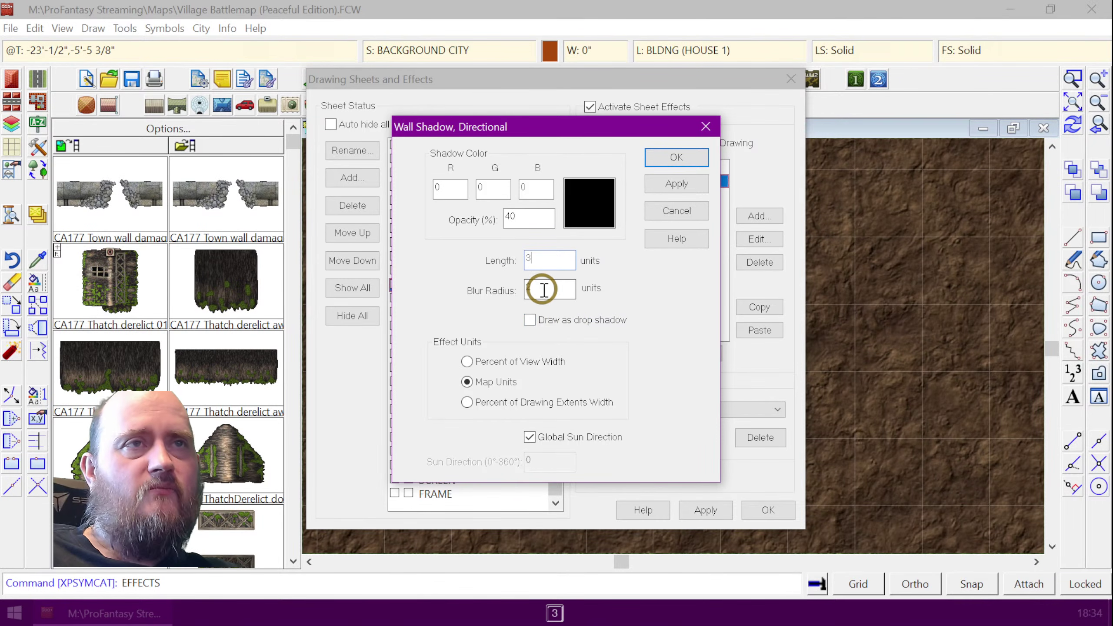
key("Delete")
type("2")
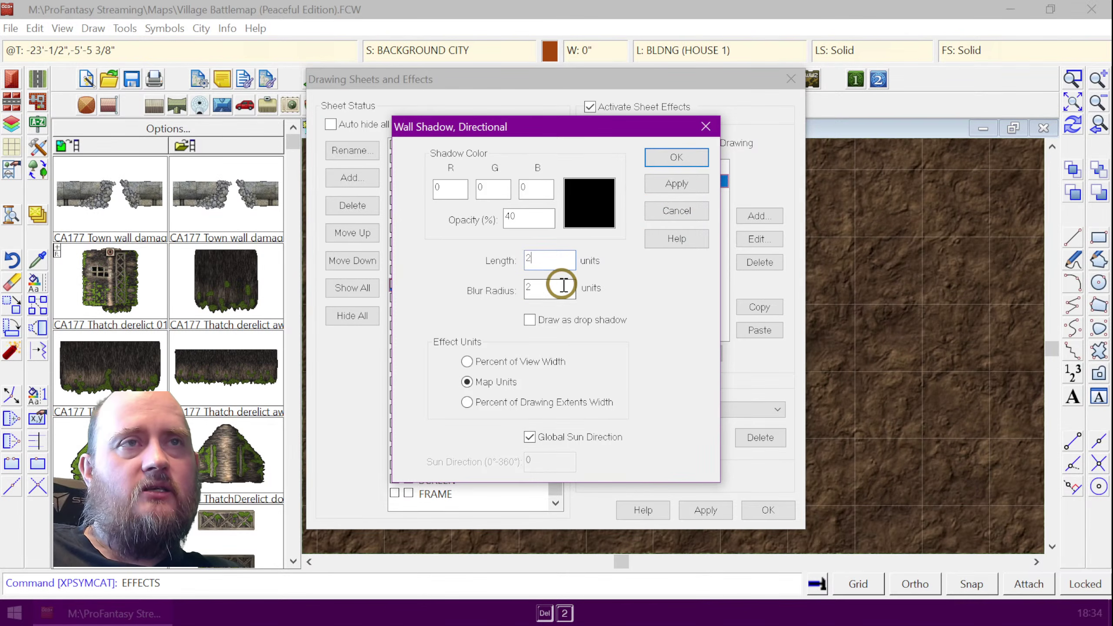
double_click(530, 288)
type("0.5")
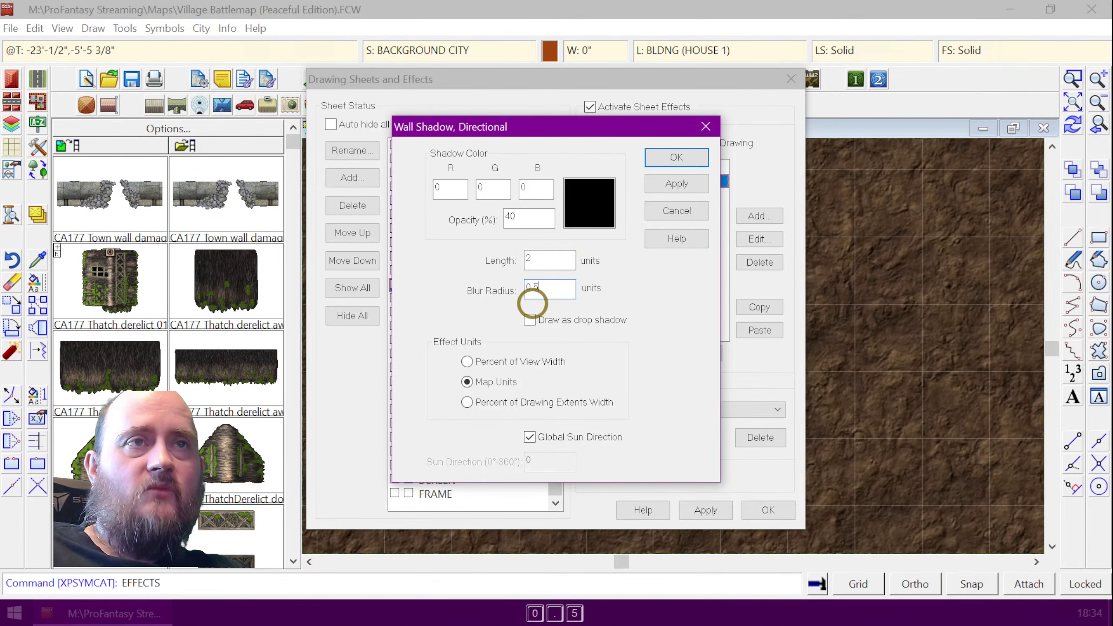
left_click(550, 257)
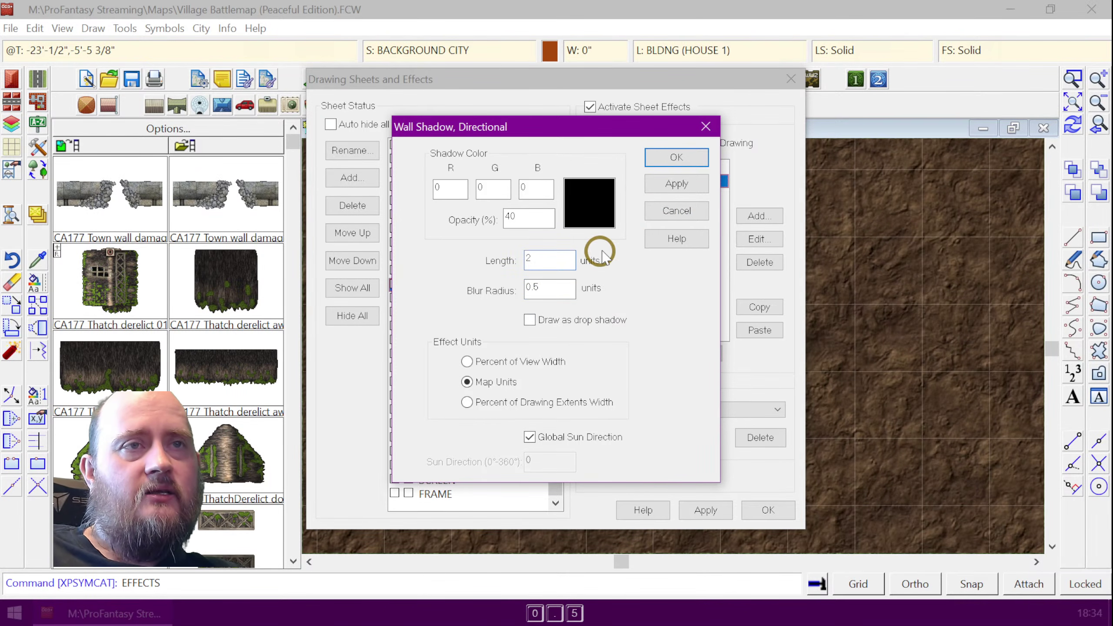
left_click(676, 184)
left_click(678, 159)
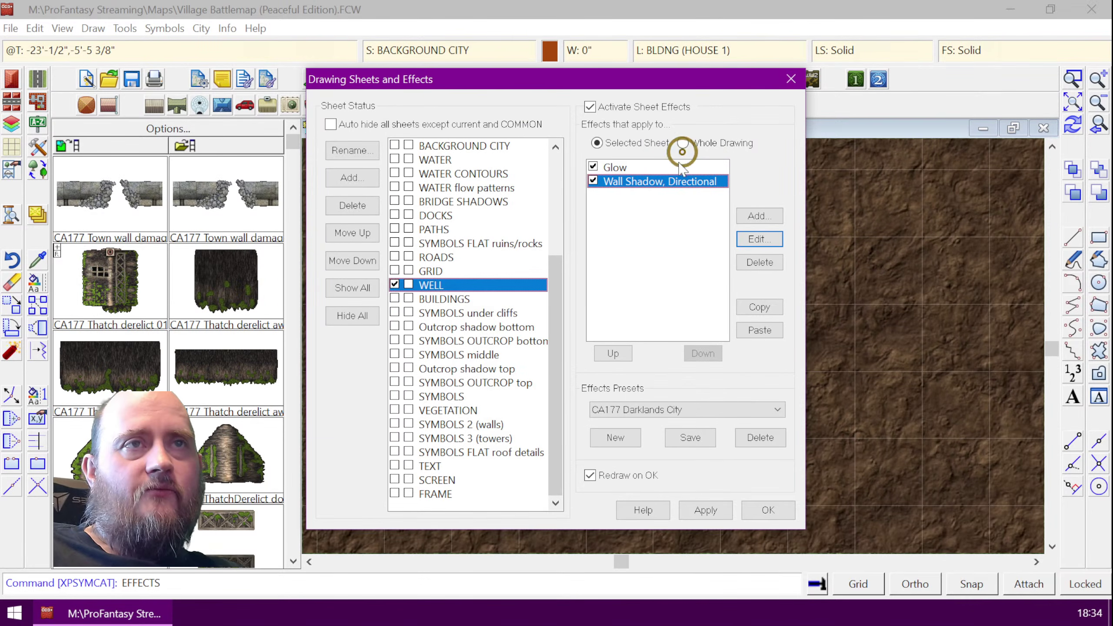
left_click(767, 511)
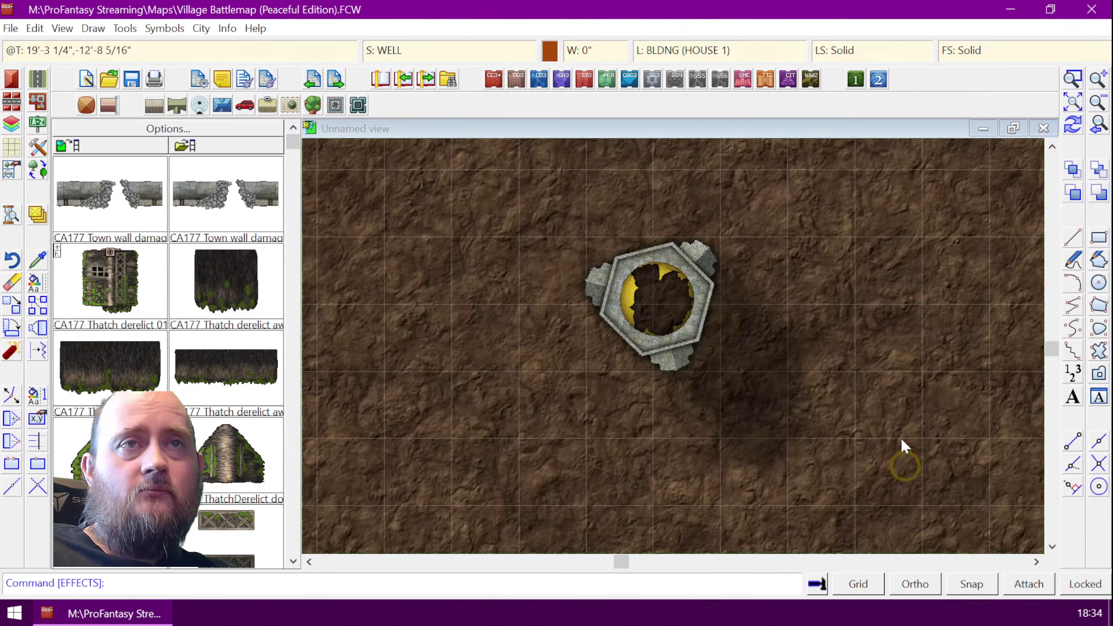
- Move the temple ruin symbol in the village square onto the WELL sheet and redraw the map
scroll(851, 438, "down", 2)
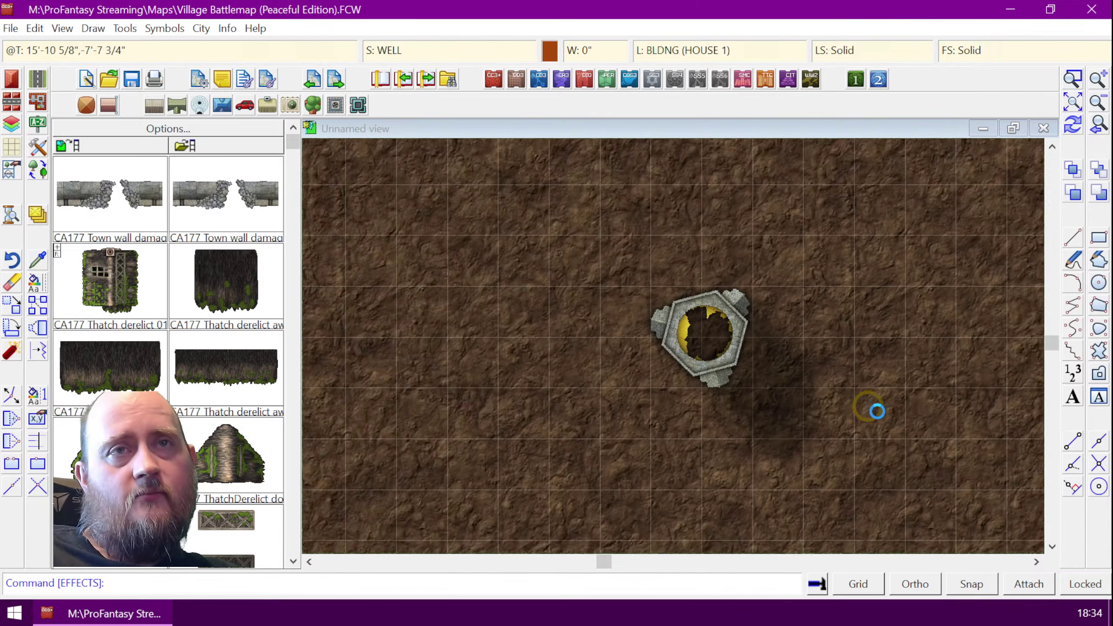
left_click(1072, 102)
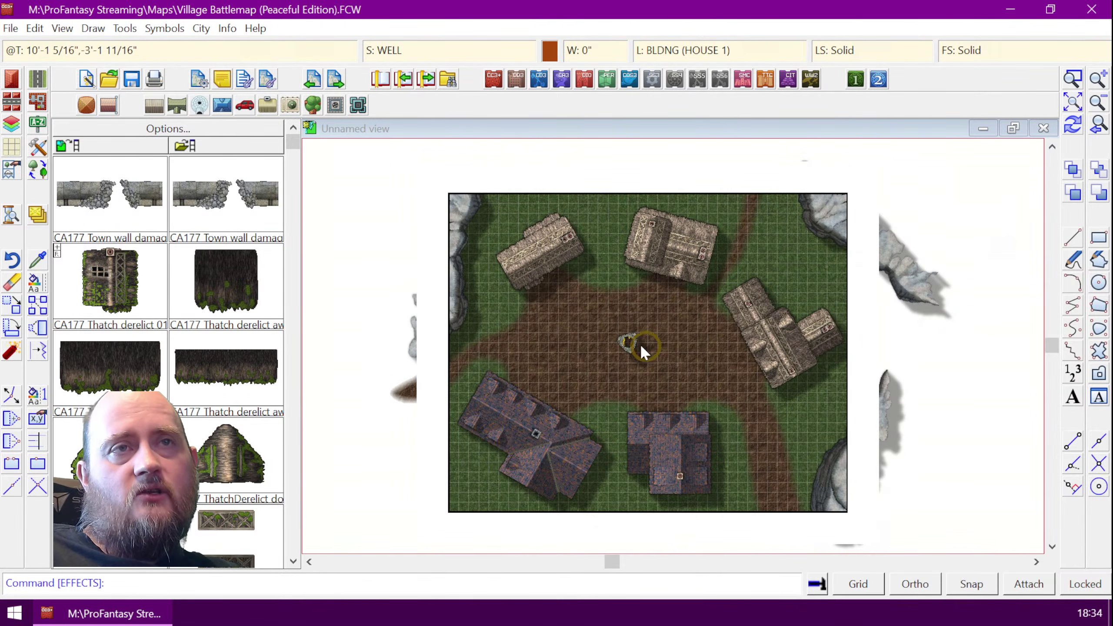
scroll(640, 344, "up", 3)
scroll(639, 345, "up", 4)
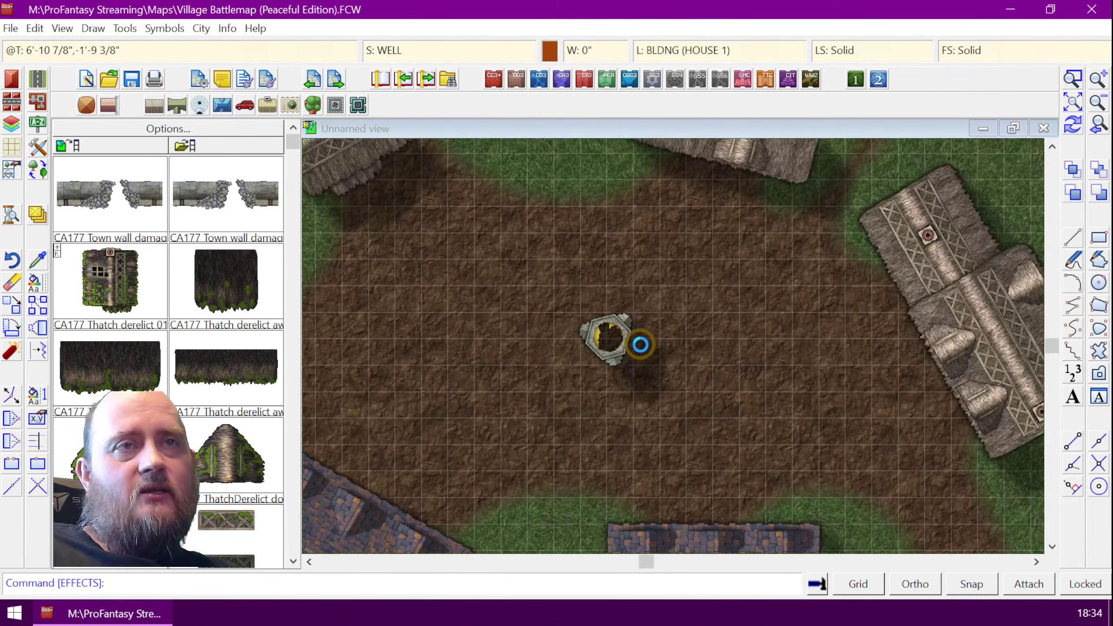
scroll(639, 345, "up", 2)
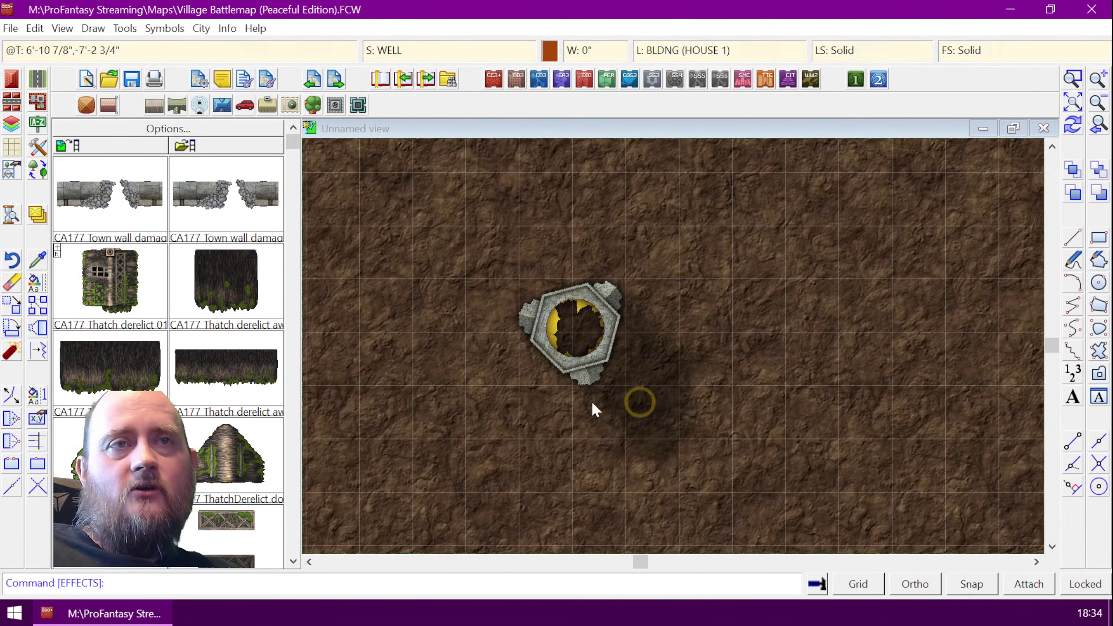
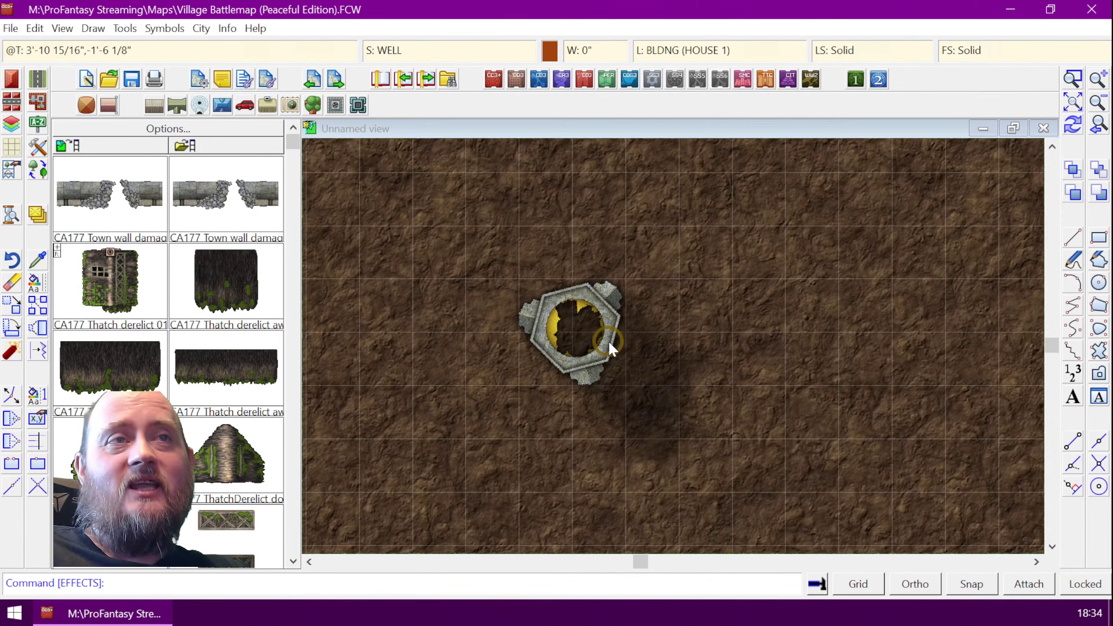
left_click(32, 285)
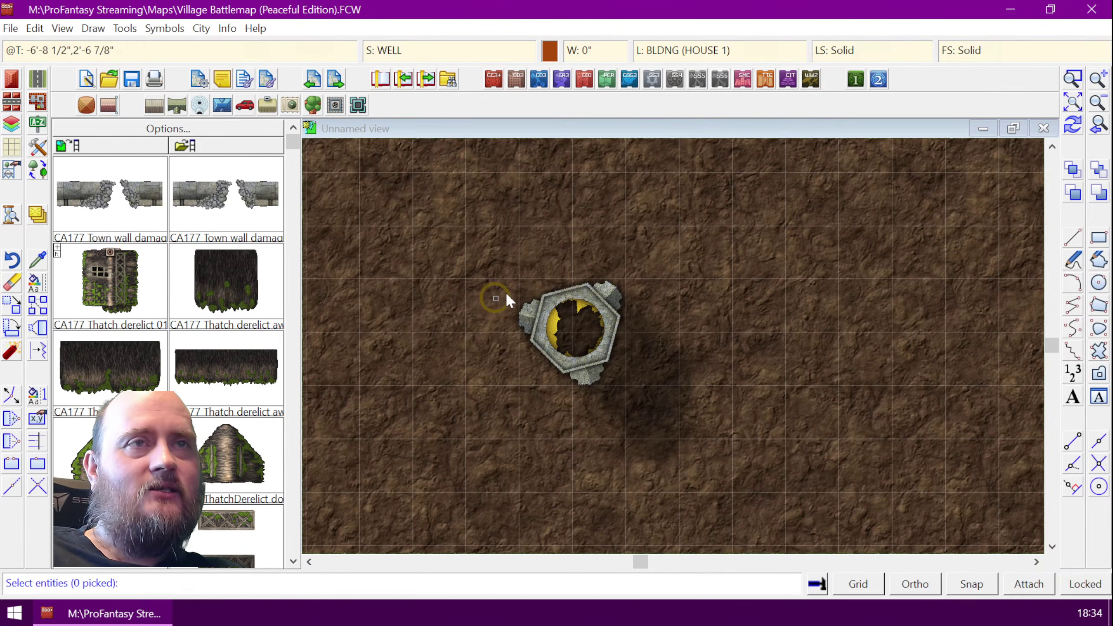
left_click(548, 293)
right_click(583, 347)
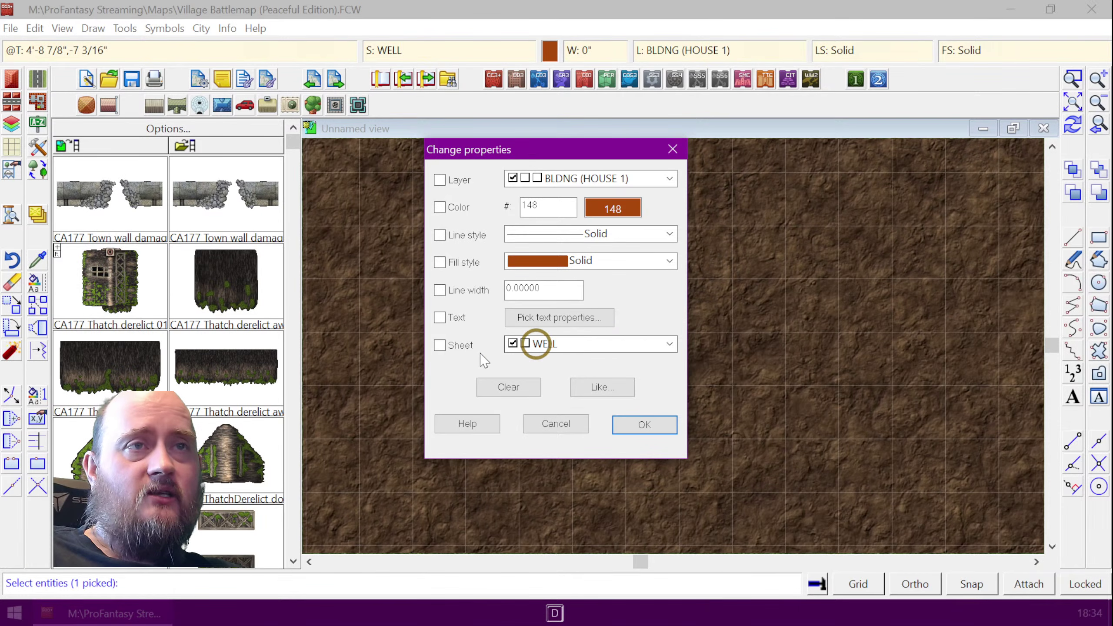
left_click(439, 345)
left_click(620, 425)
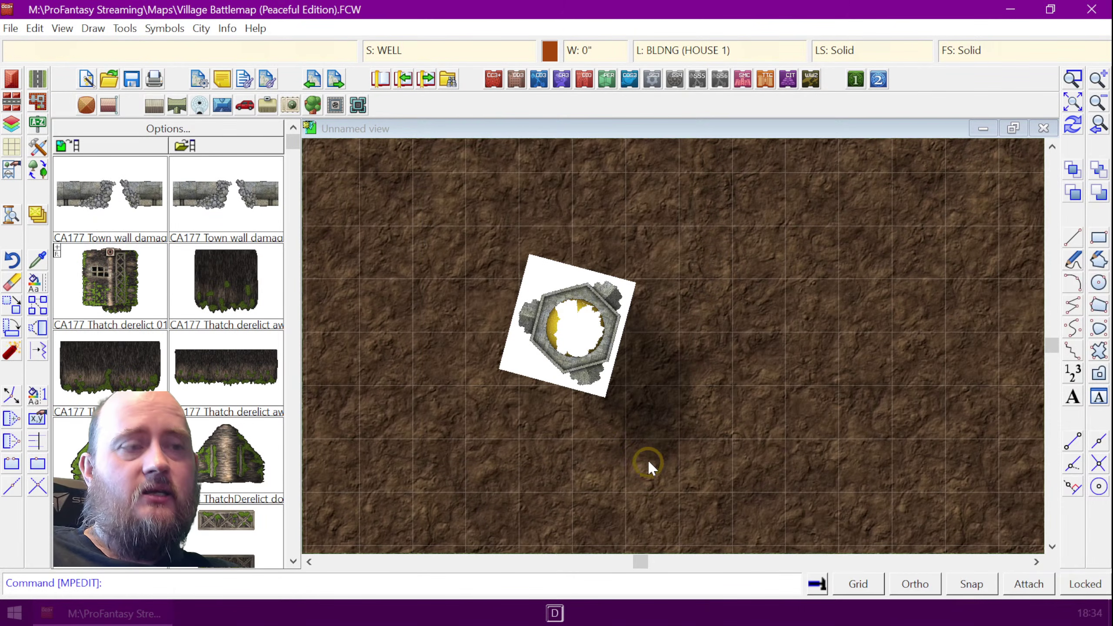
key("ctrl+r")
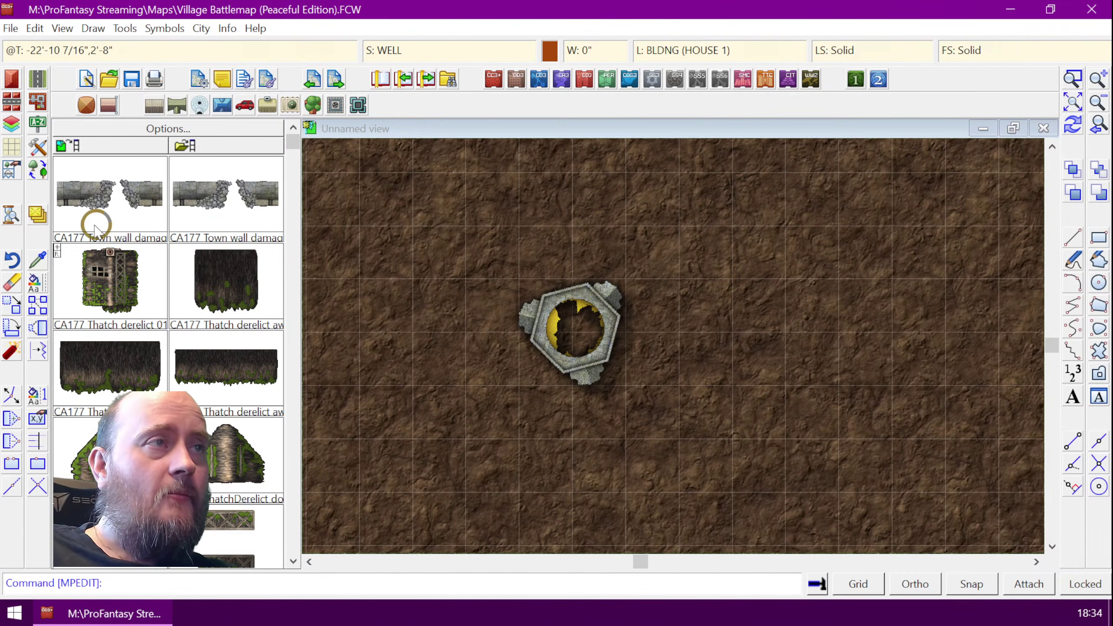
- Add a new drawing sheet named WELL WATER directly after the WELL sheet
left_click(37, 214)
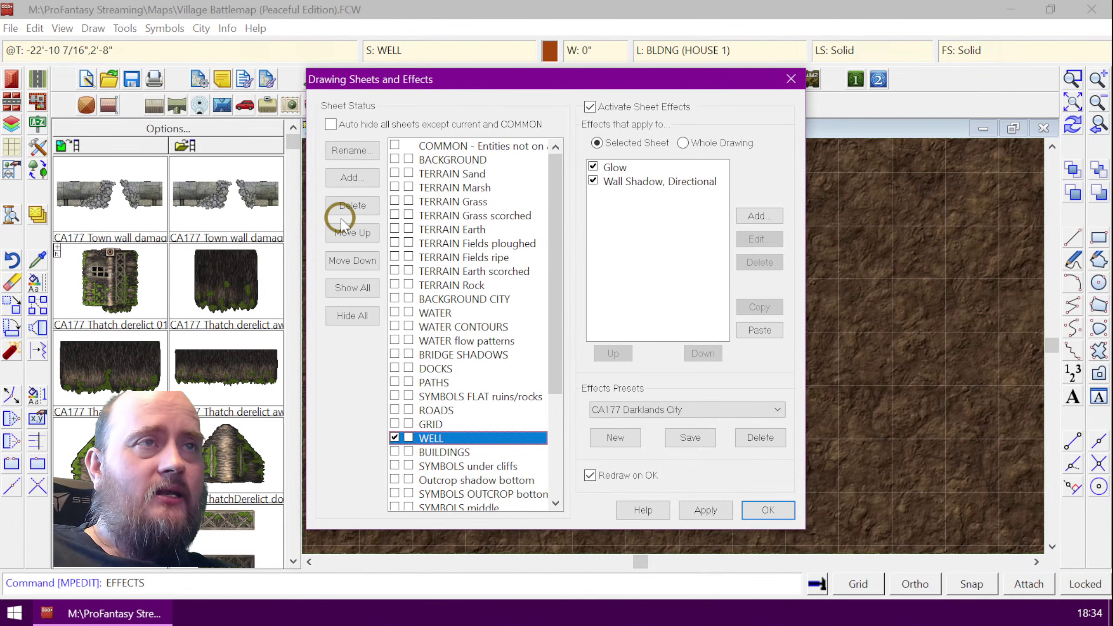
left_click(351, 179)
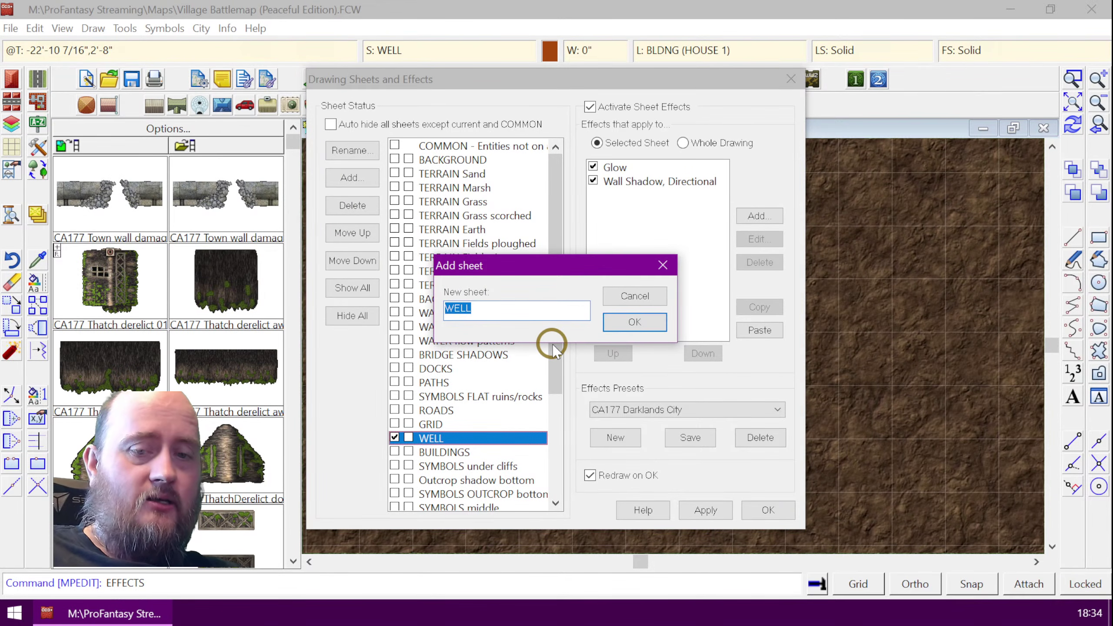
key("End")
type("WATER")
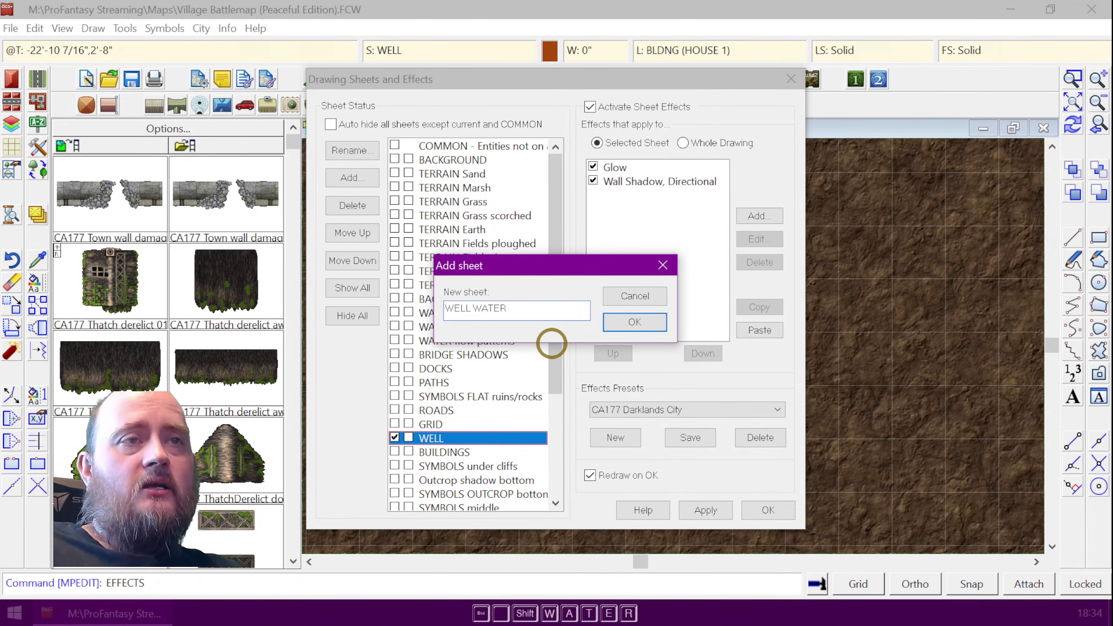
left_click(634, 322)
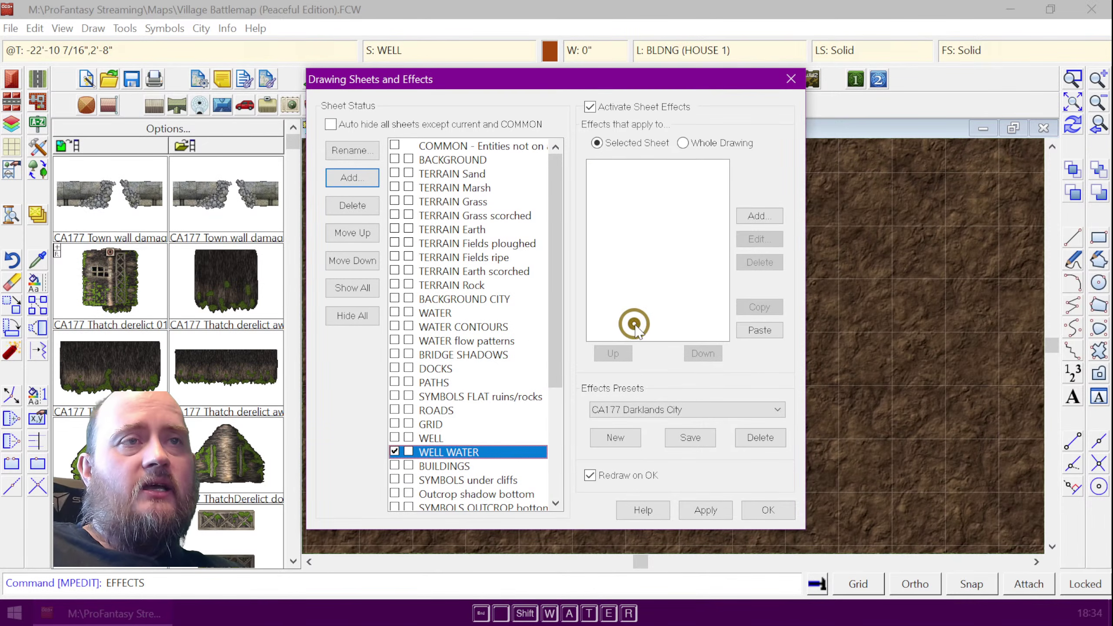
- Review the effects on the WATER sheet, and accept the sheet setup with WELL WATER as the current sheet
scroll(491, 338, "down", 1)
scroll(491, 337, "down", 4)
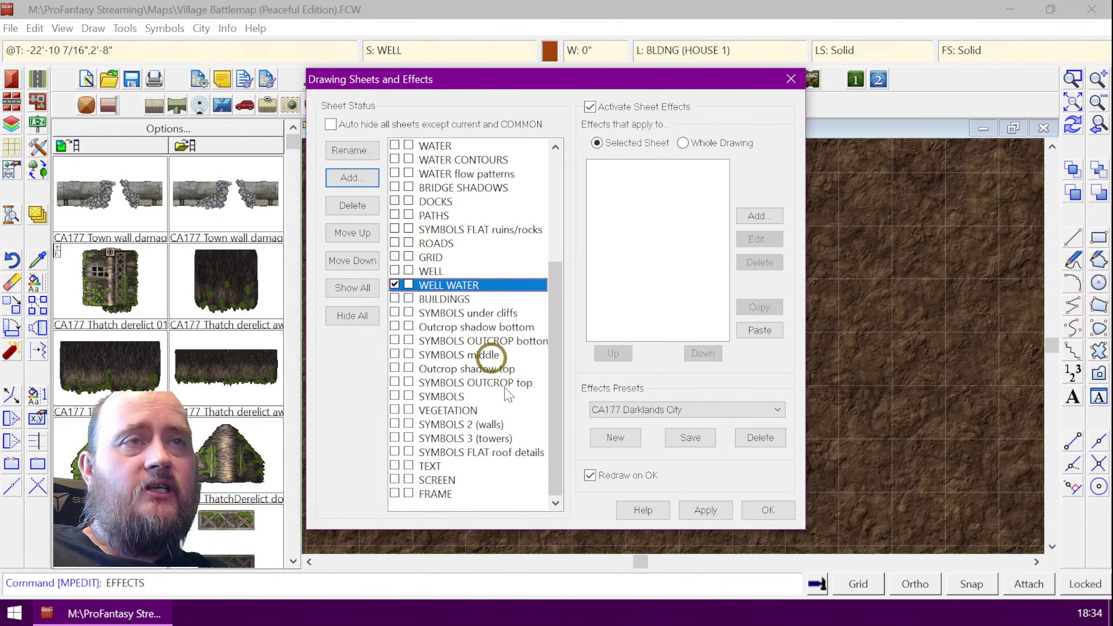
scroll(502, 386, "up", 1)
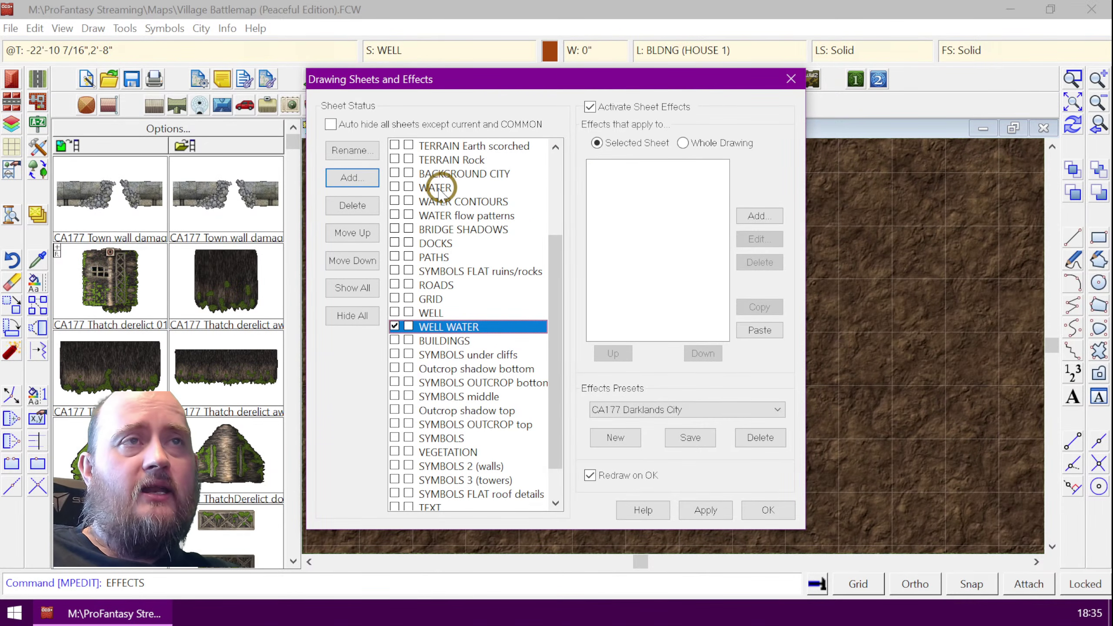
left_click(459, 189)
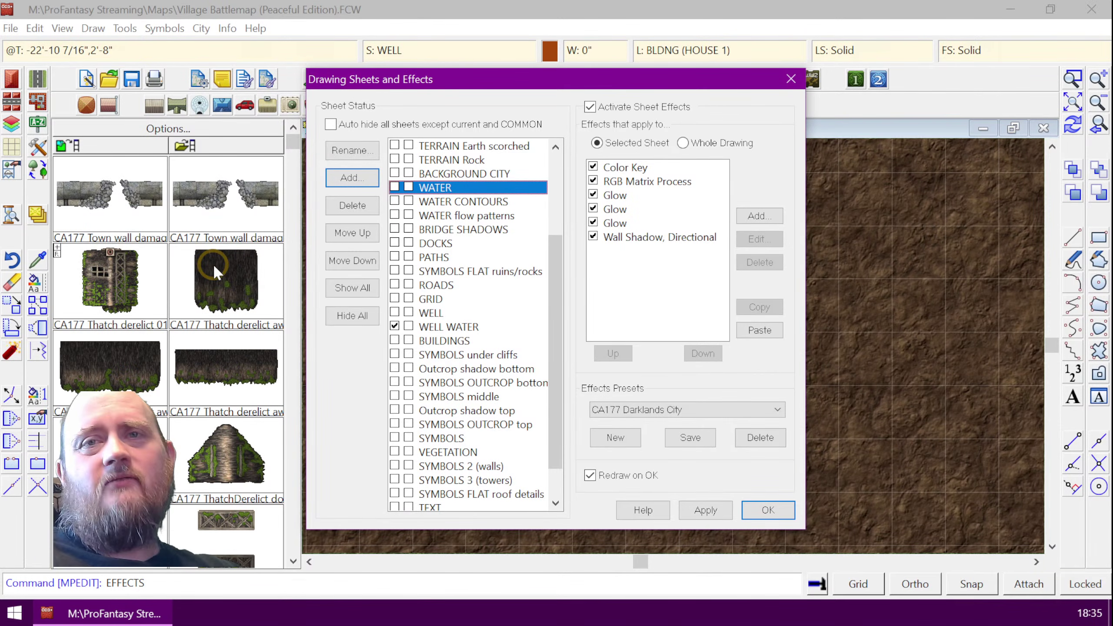
left_click(460, 326)
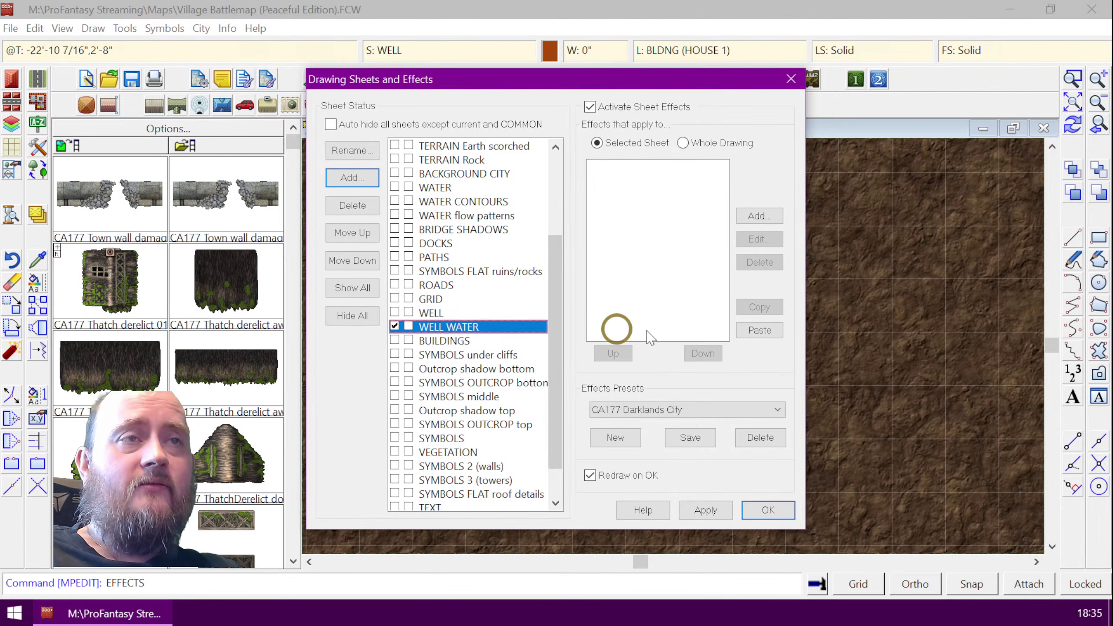
left_click_drag(641, 79, 315, 69)
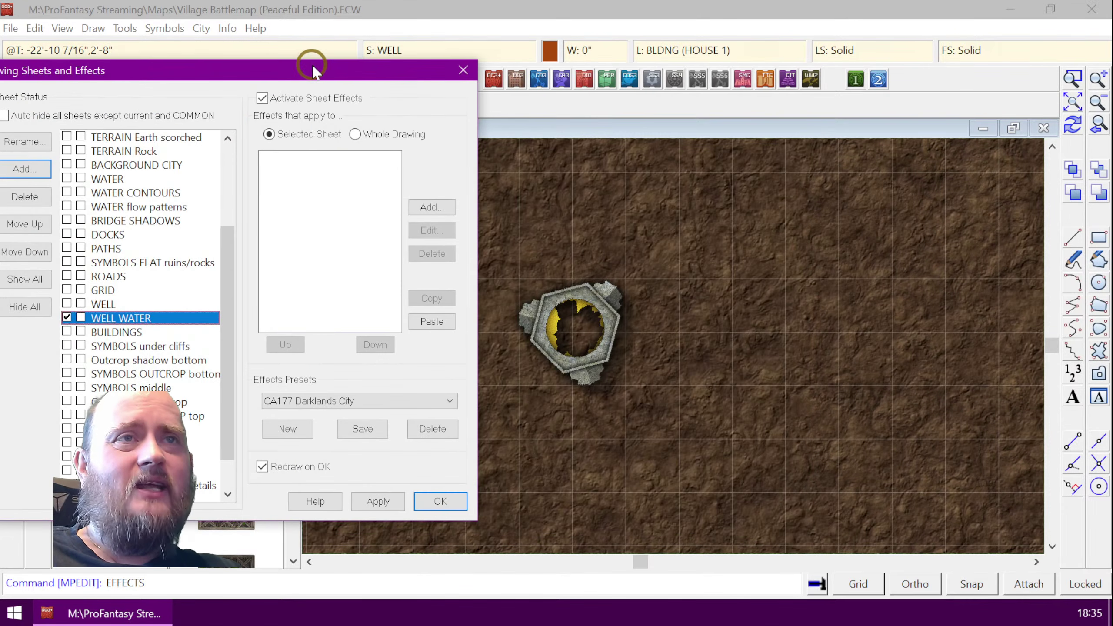
left_click(430, 500)
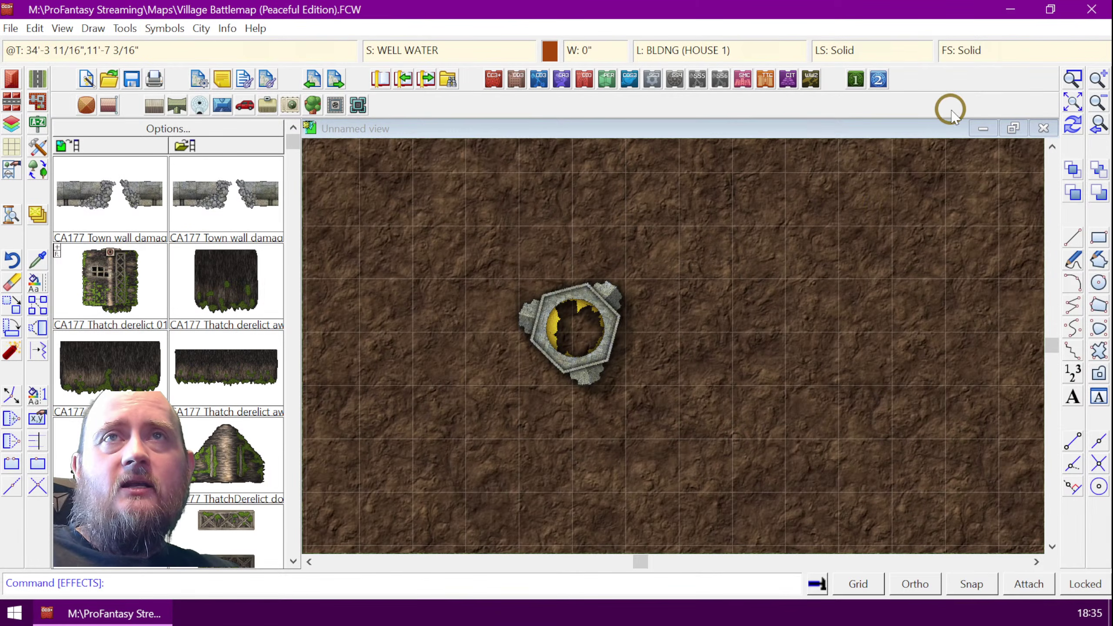
- Set the current fill style to the CA173 Water bitmap fill
left_click(972, 50)
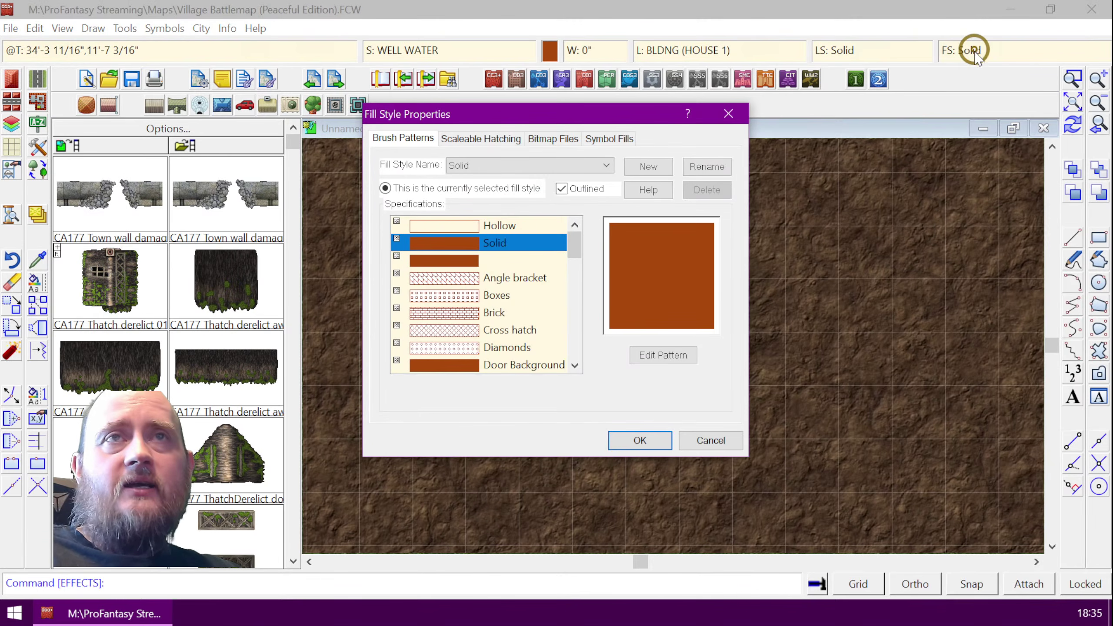
left_click(552, 139)
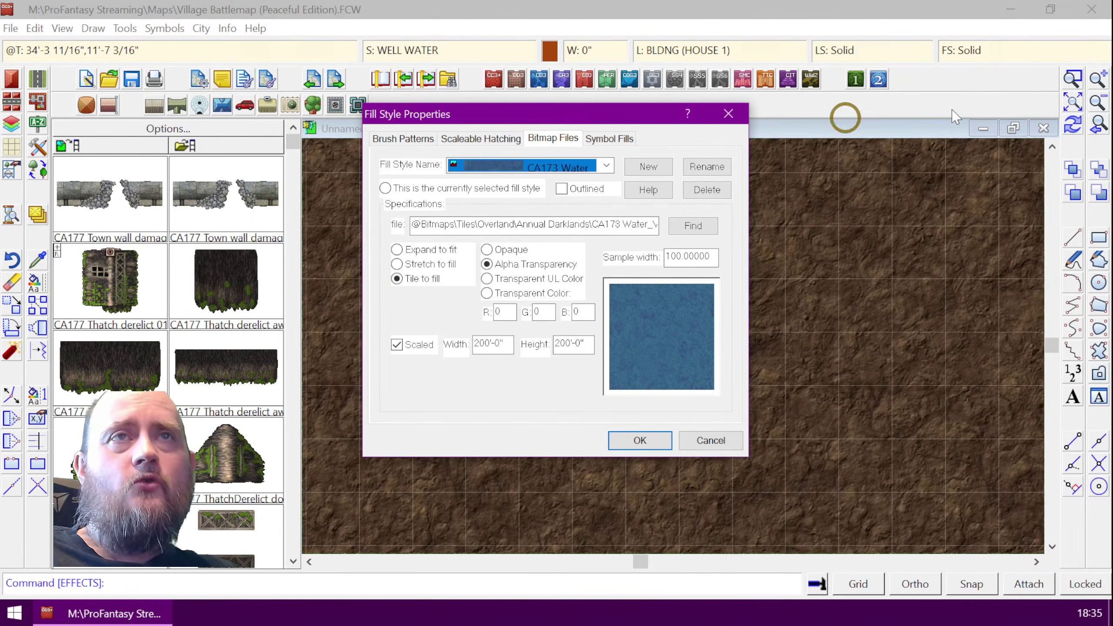
left_click(607, 166)
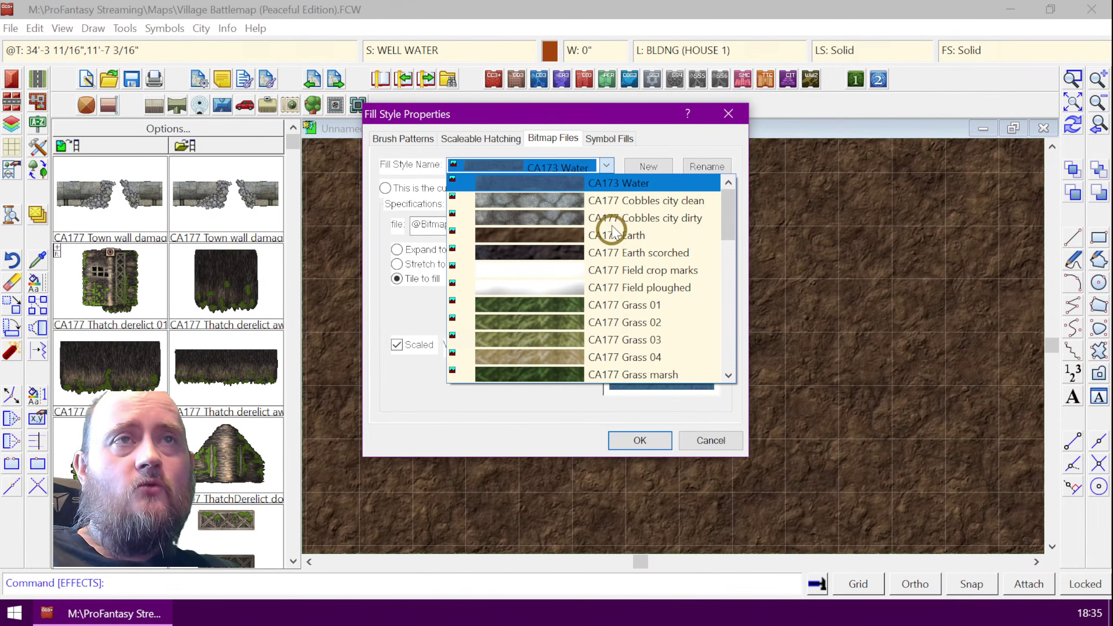
left_click(611, 184)
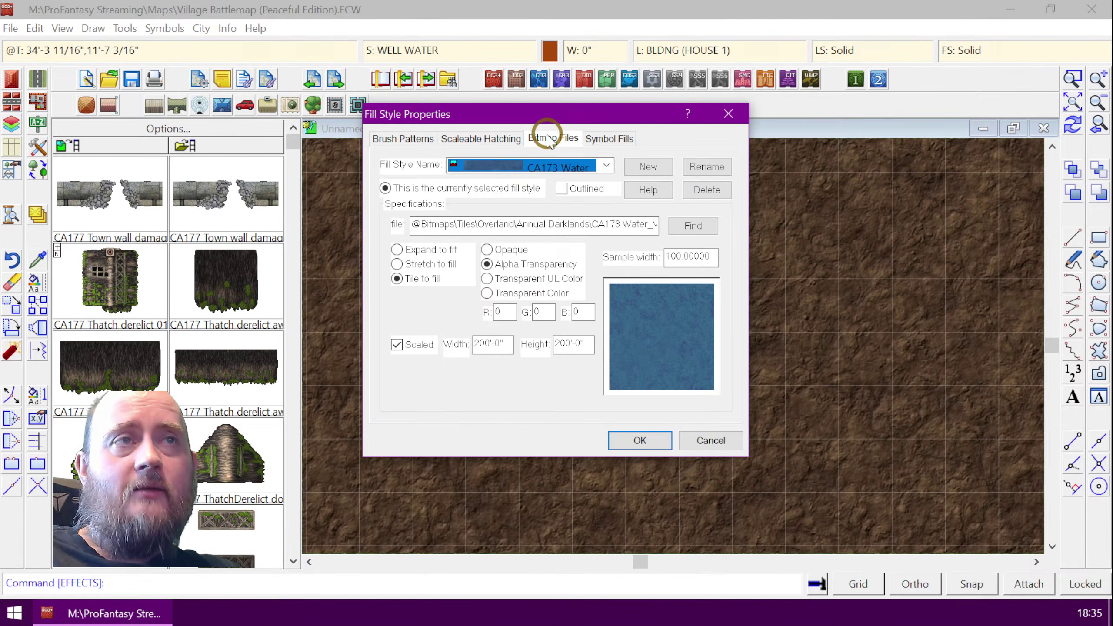
left_click(648, 436)
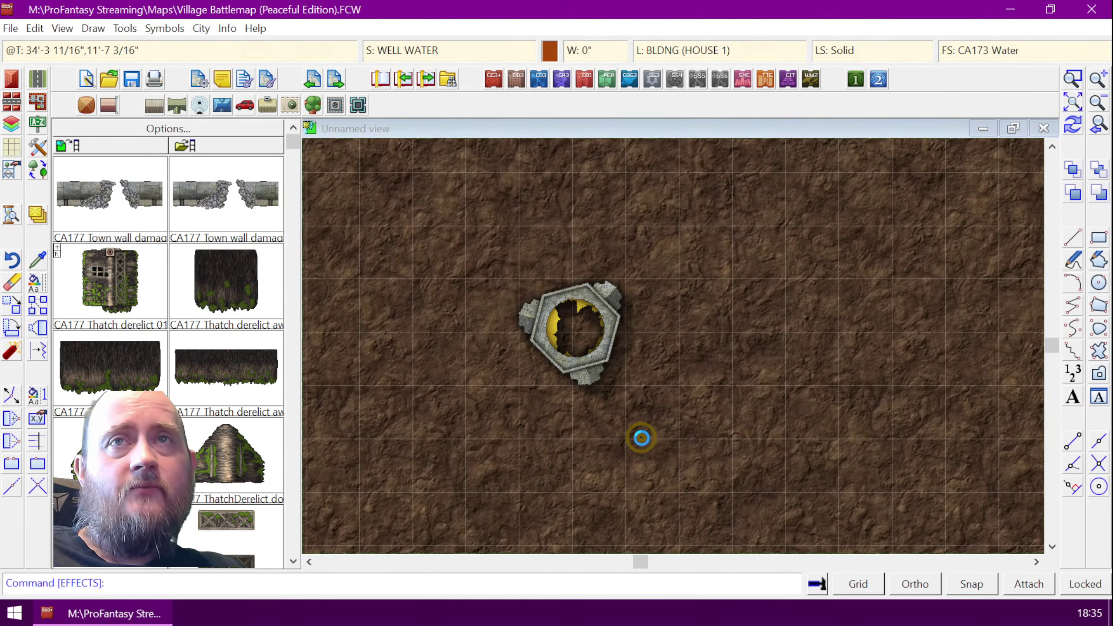
- Draw a circle filled with CA173 Water on the WELL WATER sheet, covering the round opening of the well
left_click(1072, 79)
left_click(508, 260)
left_click(642, 401)
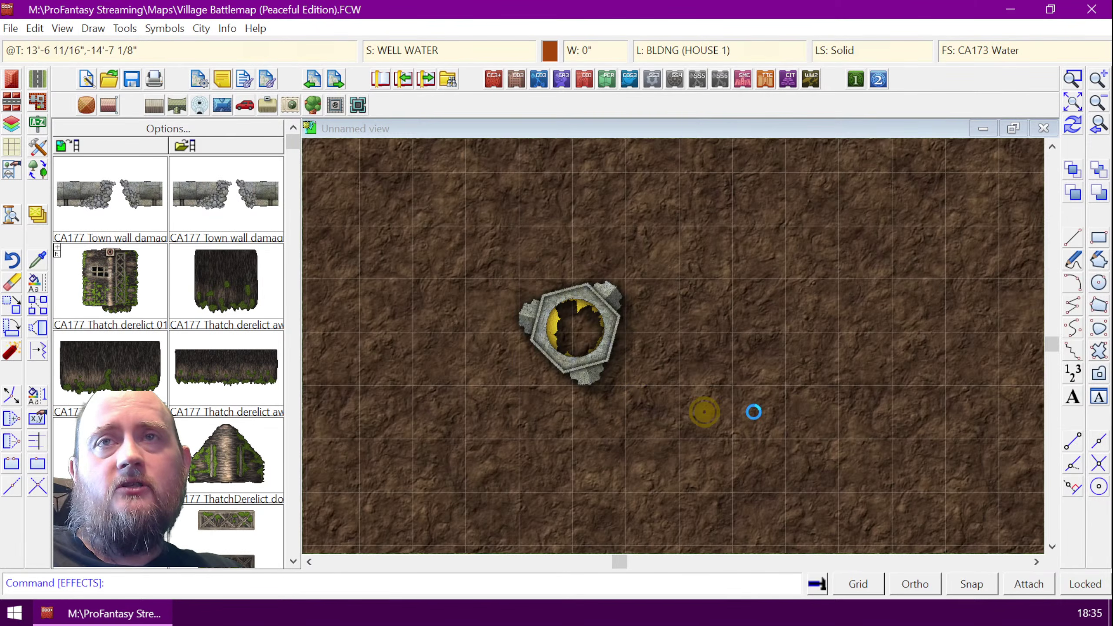
left_click(1096, 282)
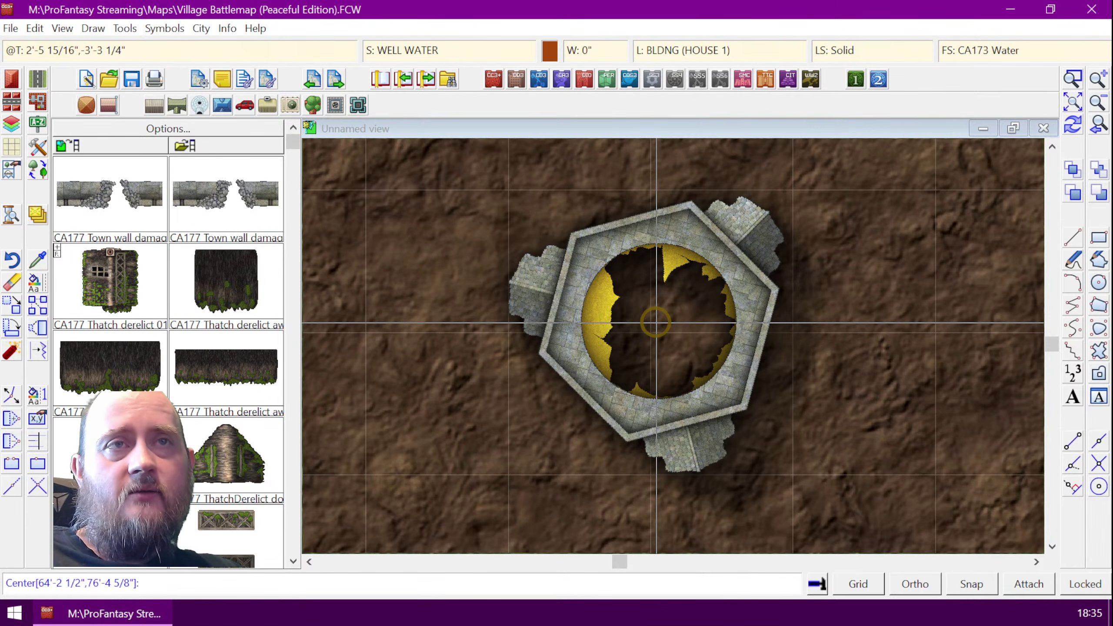
left_click(656, 322)
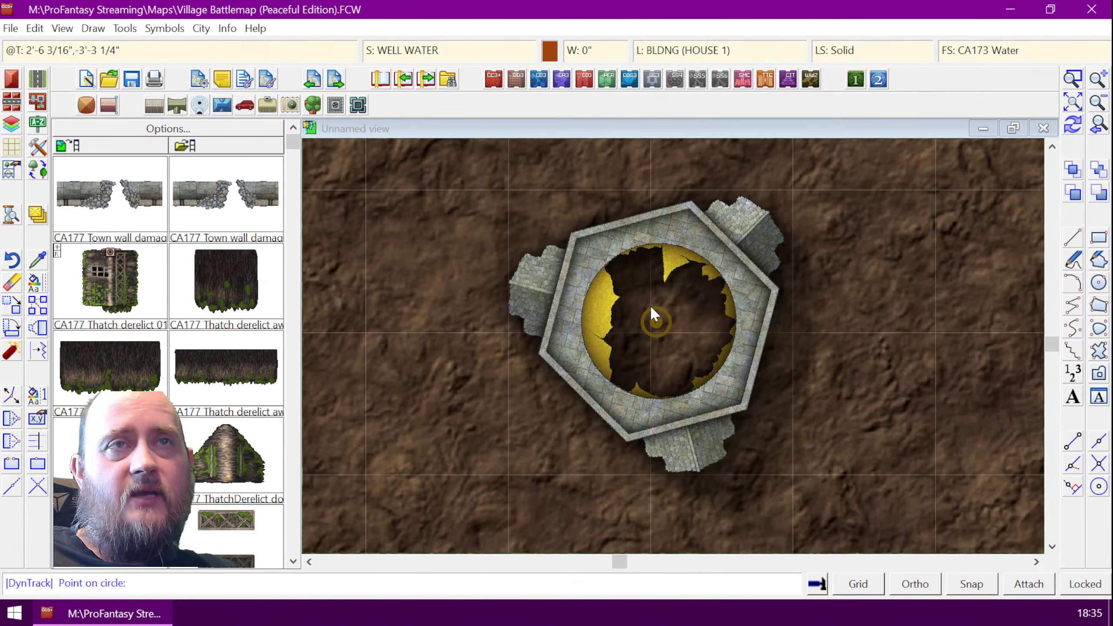
left_click(615, 253)
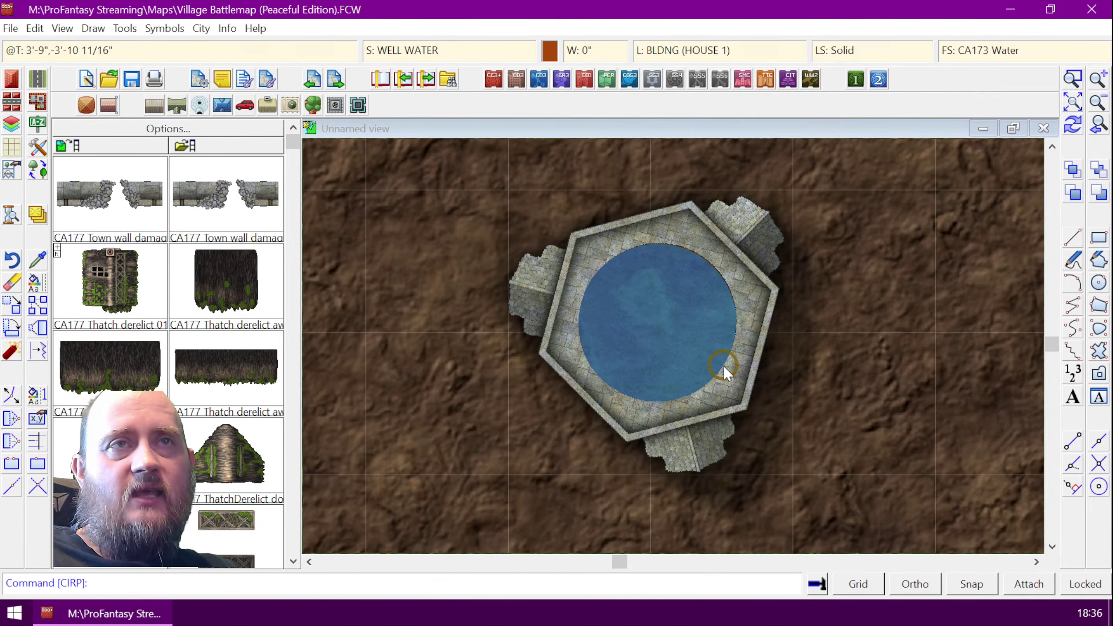
- Move the water circle slightly so it sits centred in the well opening, and redraw the map
left_click(12, 307)
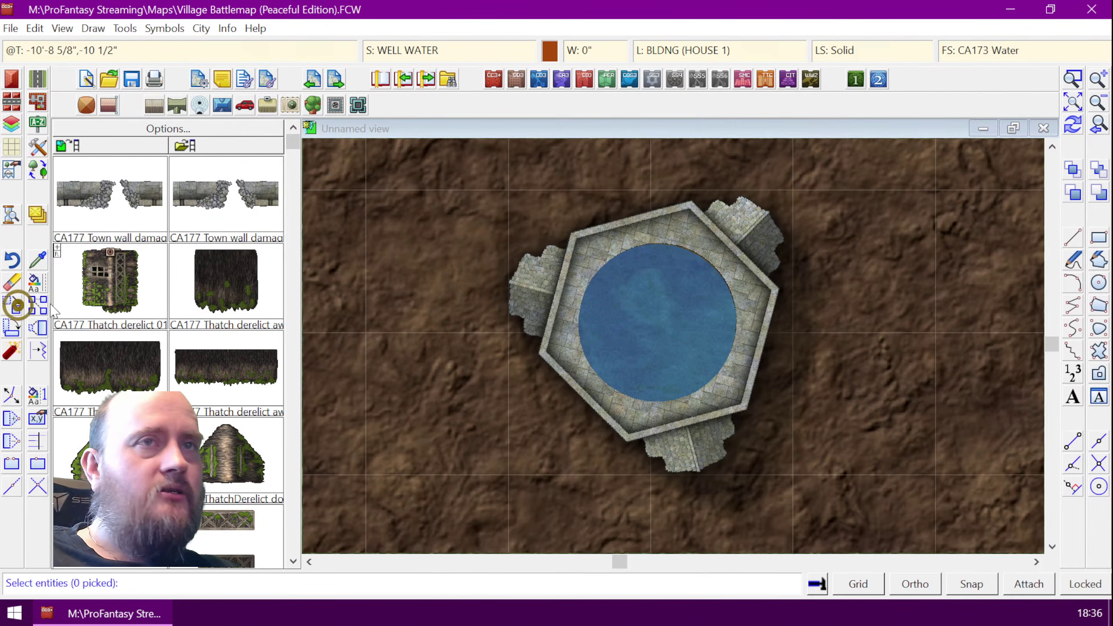
left_click(622, 349)
right_click(673, 402)
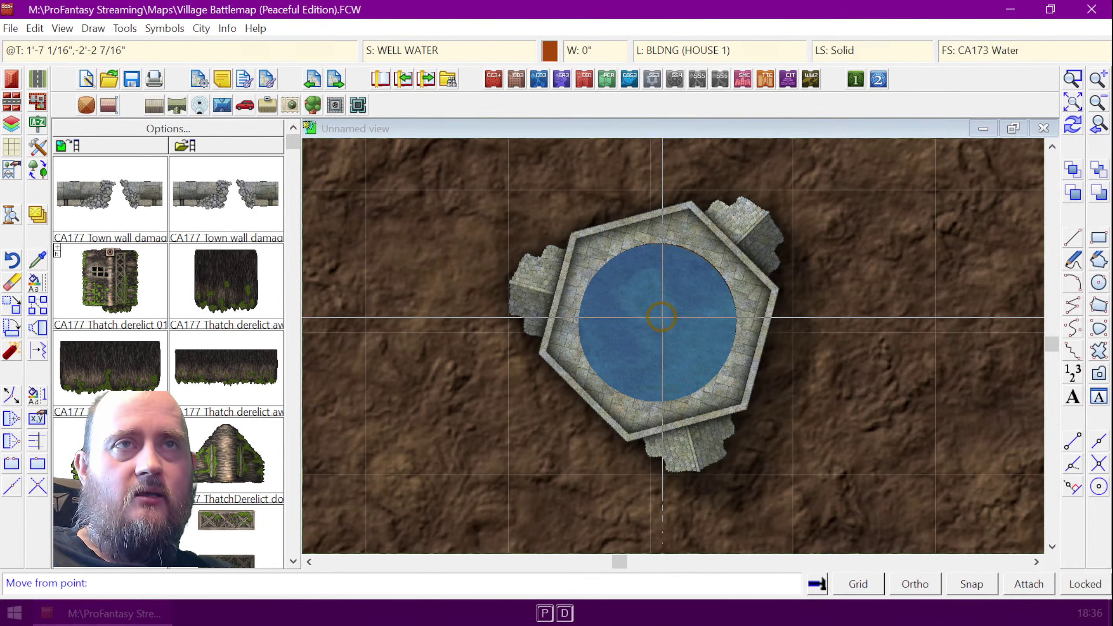
left_click(656, 313)
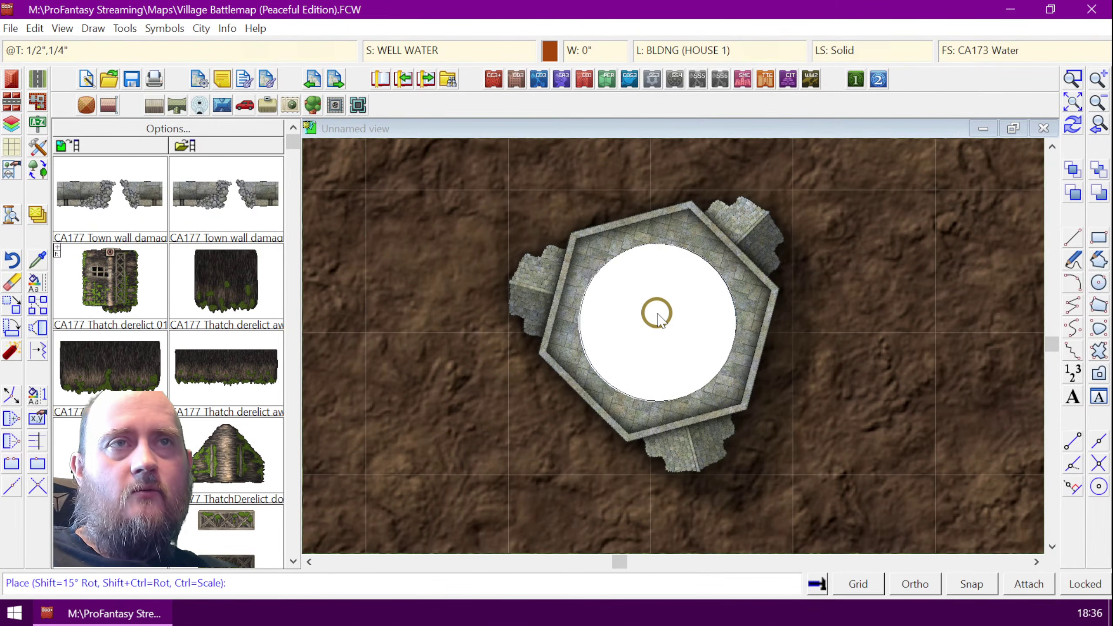
left_click(660, 320)
key("ctrl+r")
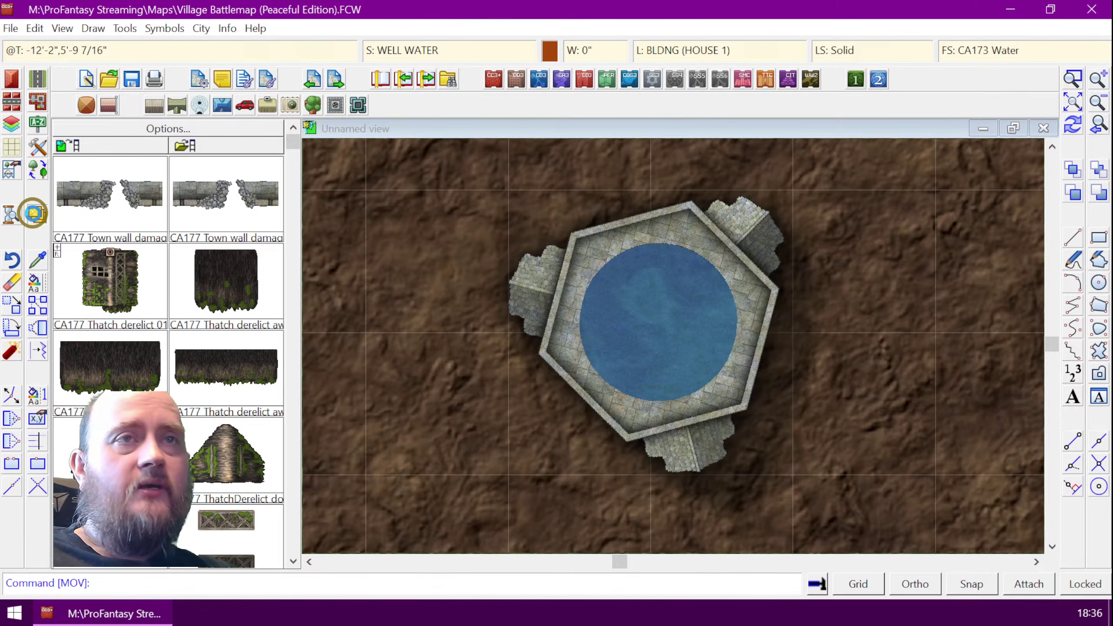
- Add a Transparency effect with 75% opacity to the WELL WATER sheet and accept the sheet setup
left_click(33, 213)
left_click_drag(600, 83, 315, 67)
left_click(482, 200)
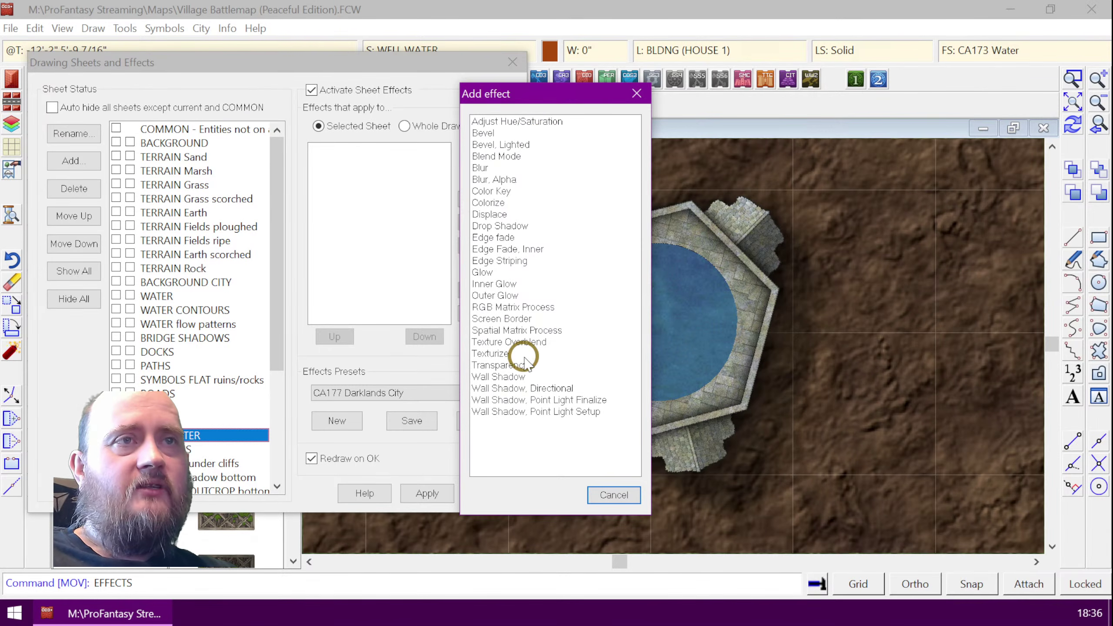
double_click(511, 365)
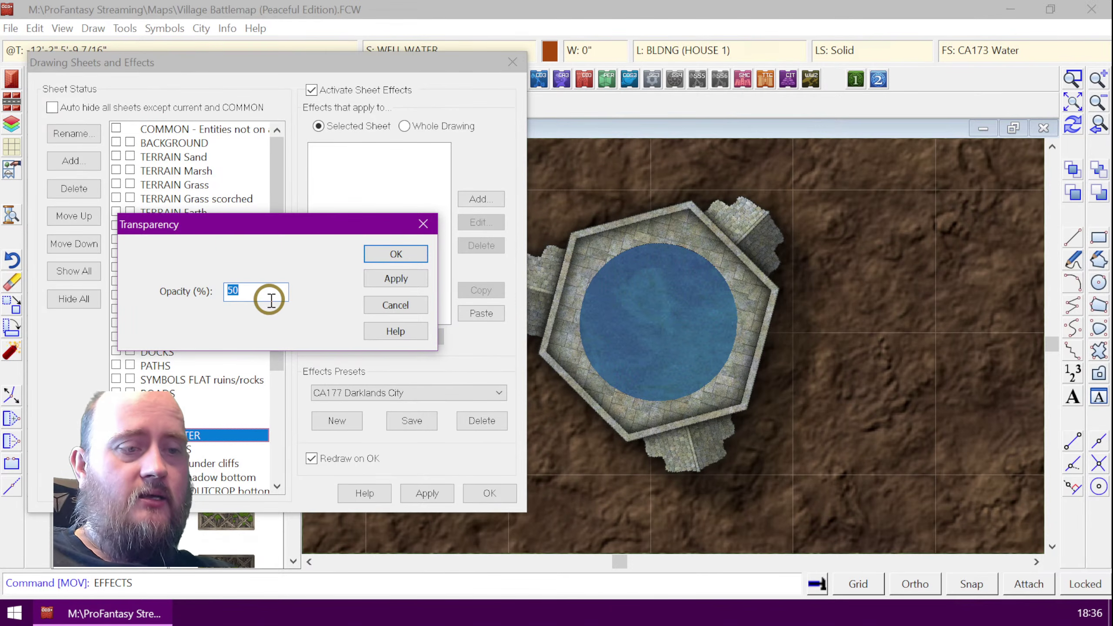
type("75")
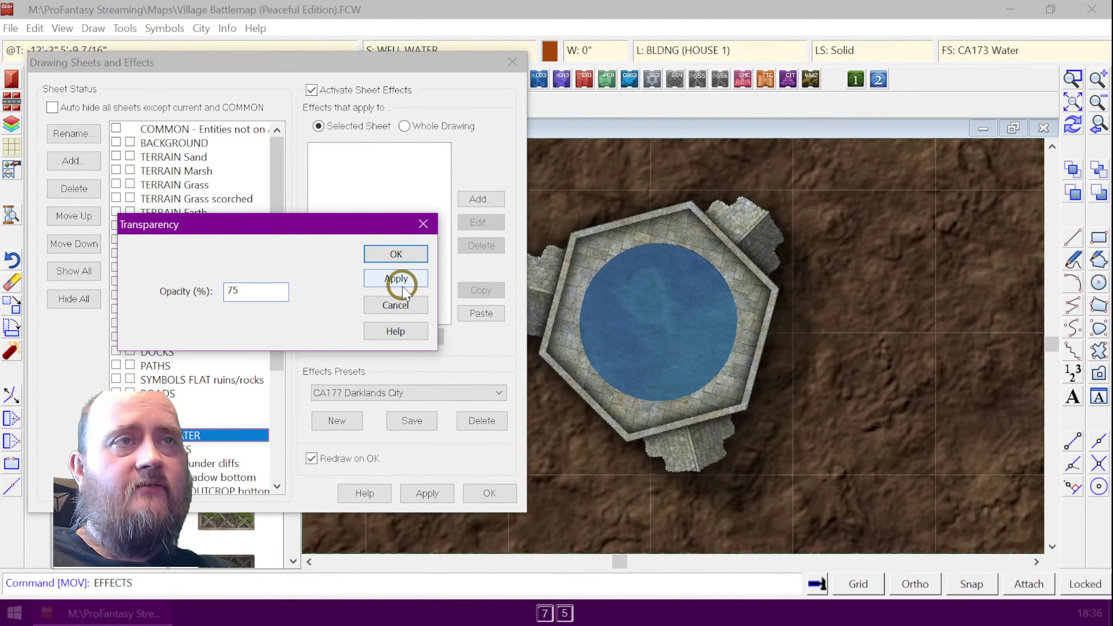
left_click(382, 282)
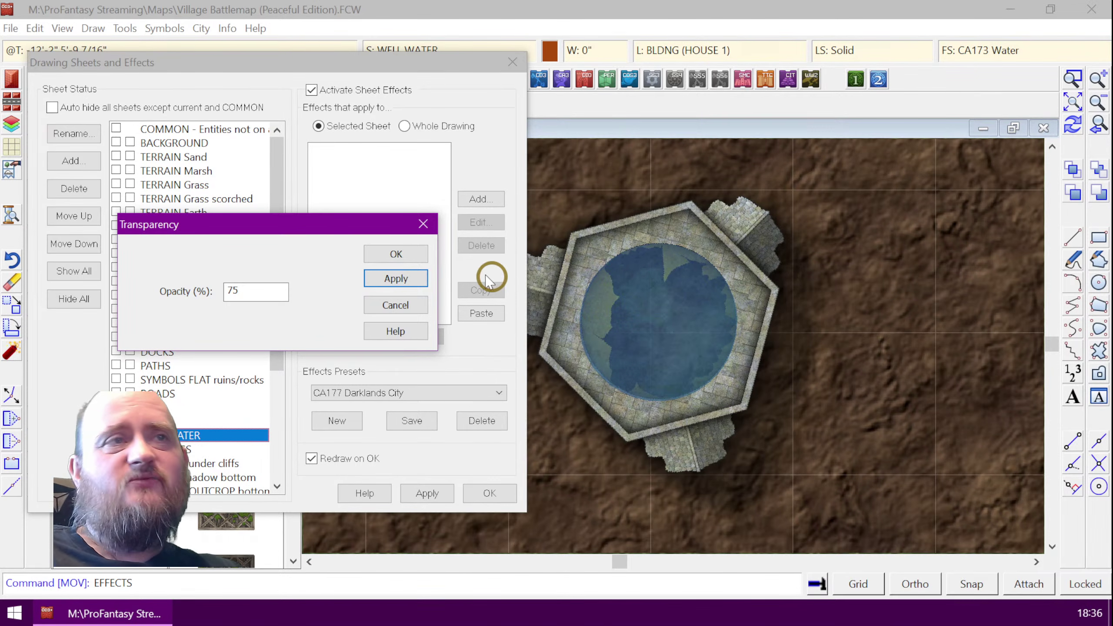
left_click(392, 254)
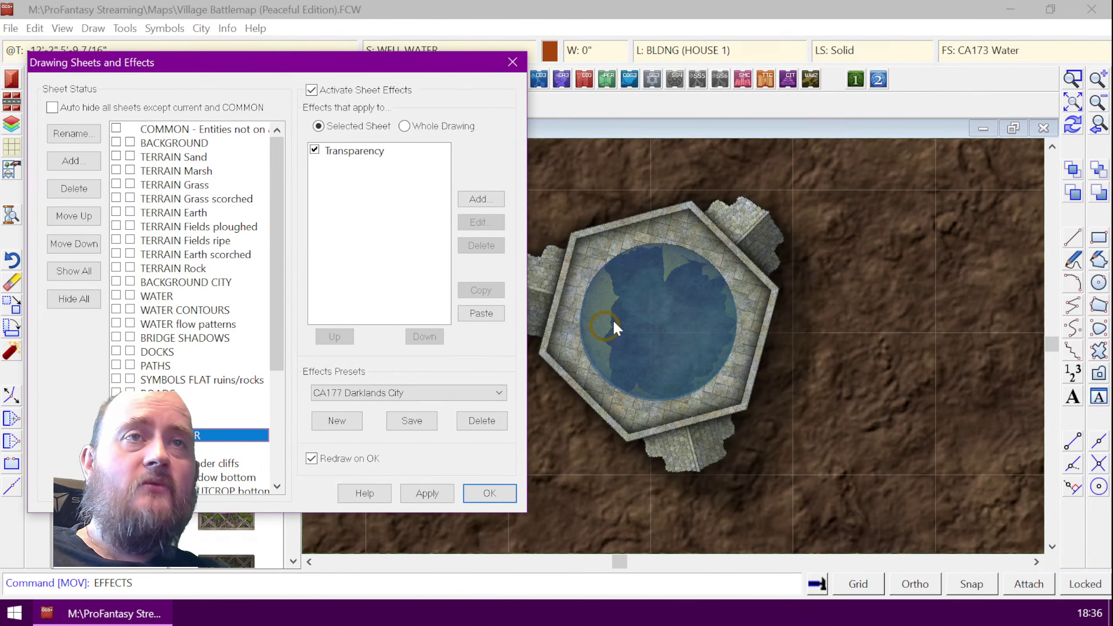
left_click(490, 492)
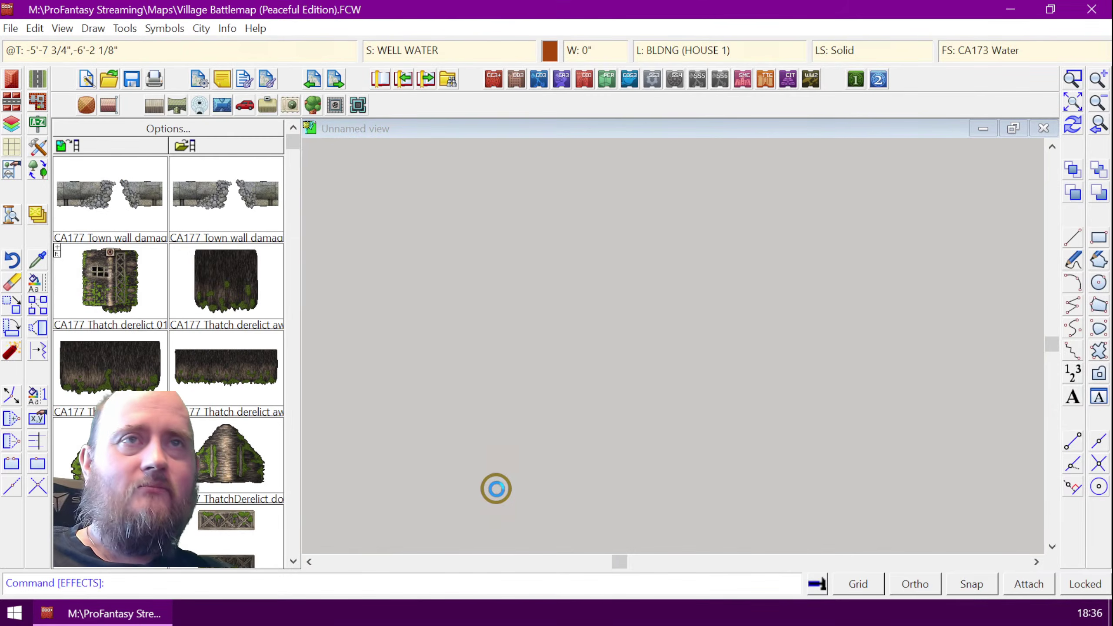
- Load the CA177 Vegetation symbol catalog with the whole village map in view
left_click(1074, 101)
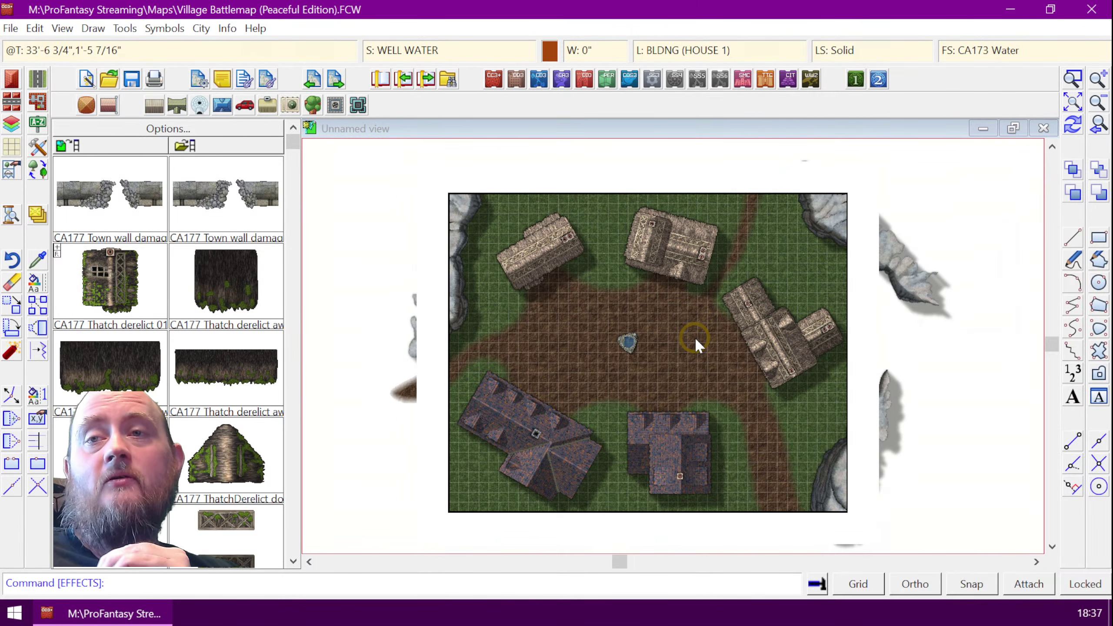
left_click(1072, 80)
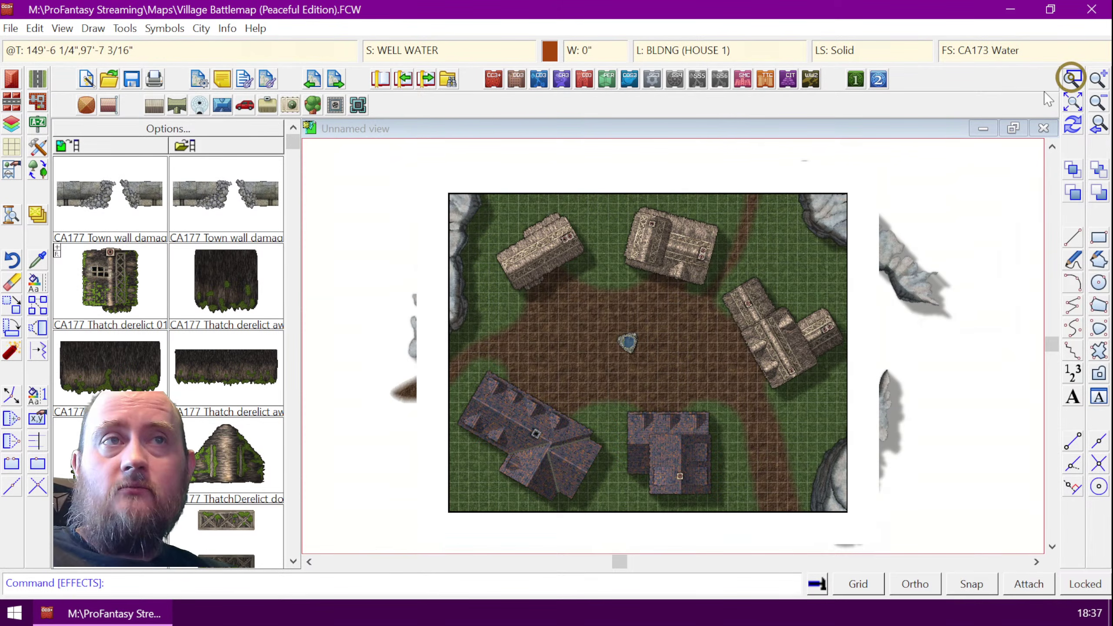
left_click(440, 189)
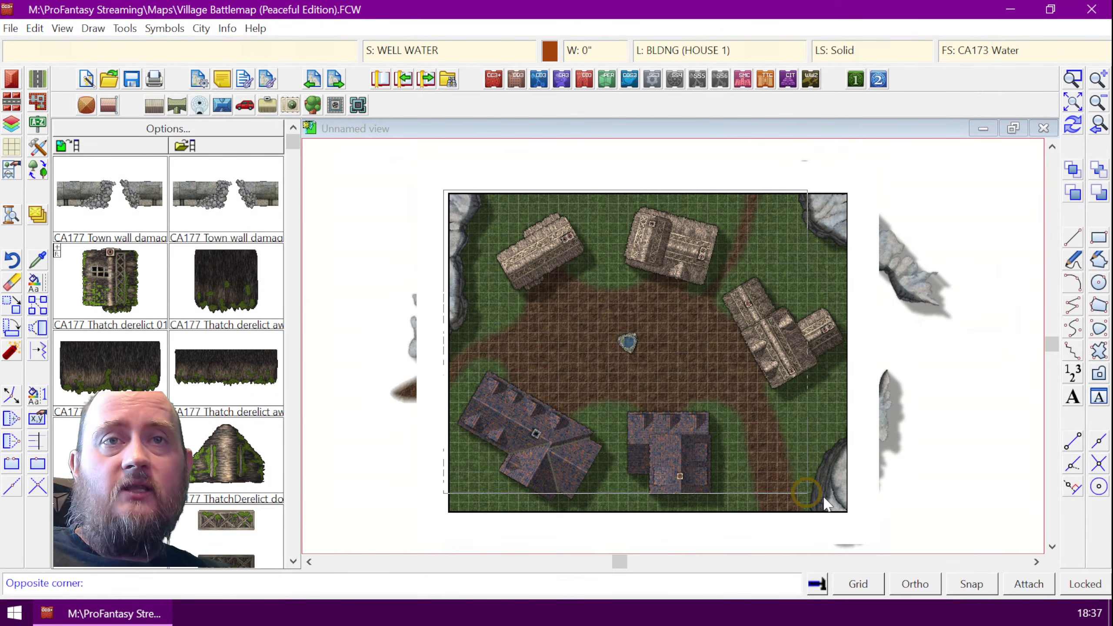
left_click(856, 522)
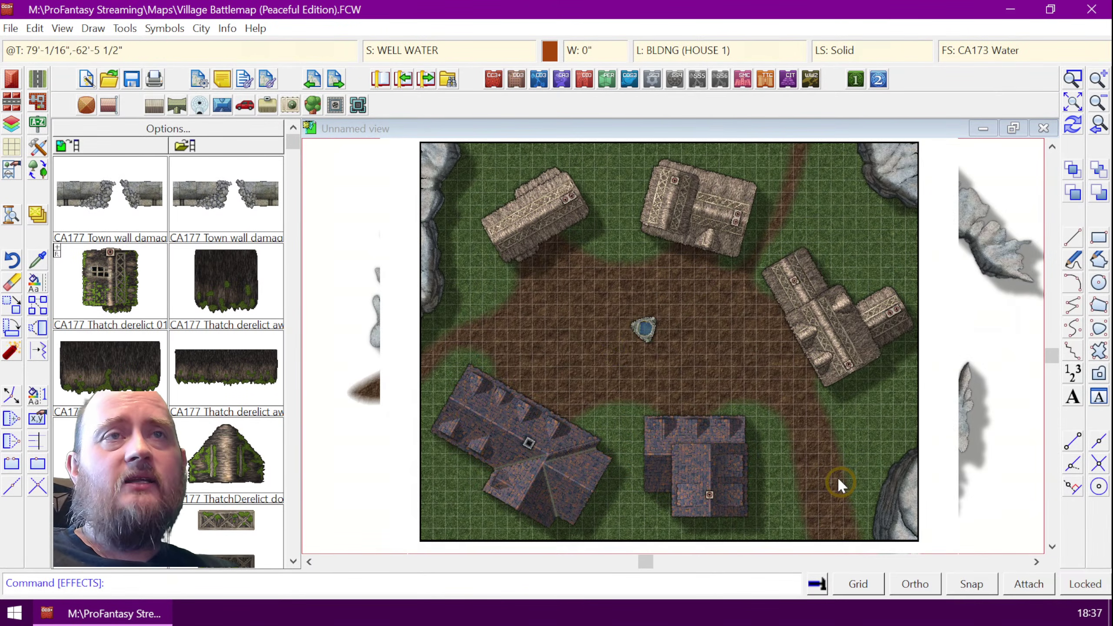
left_click(83, 103)
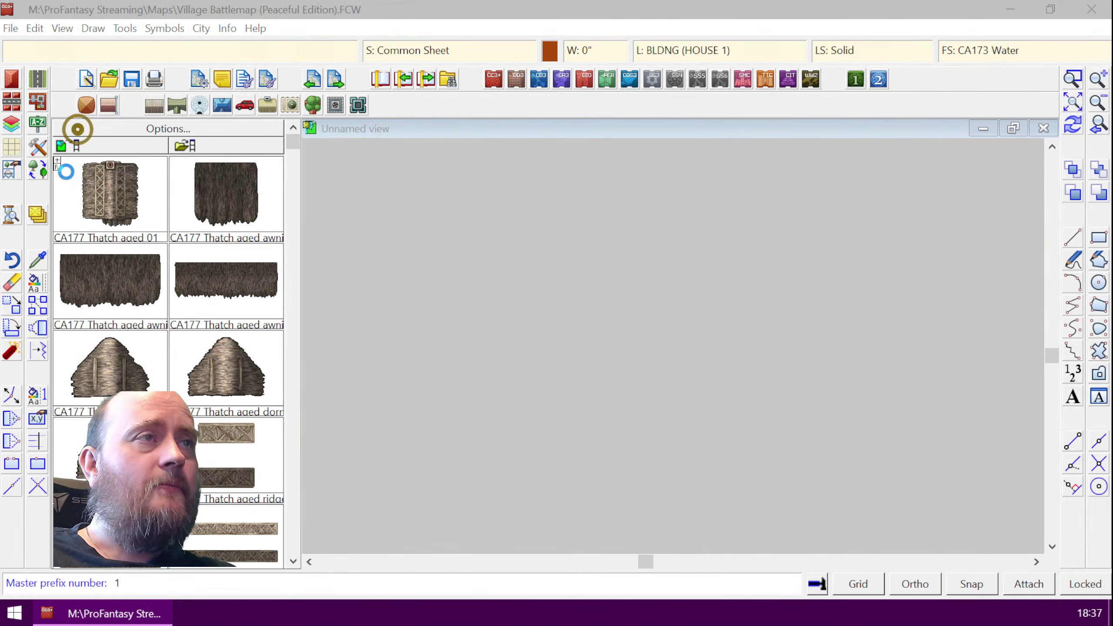
double_click(556, 245)
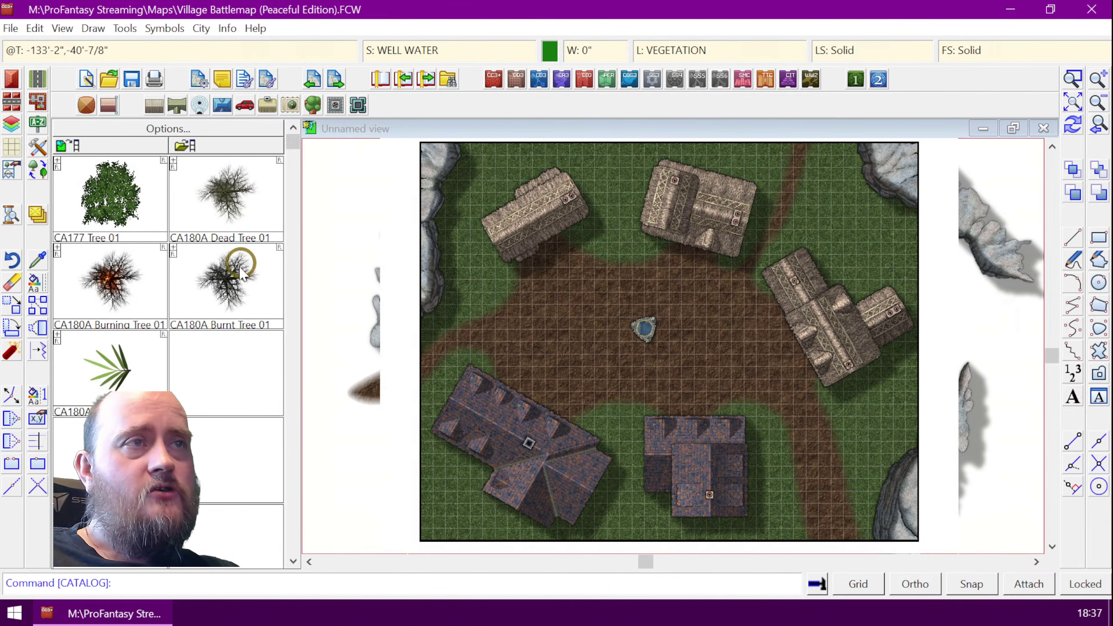
- Place three CA177 Tree 01 leafy trees: one in the northeast corner, one in the northwest corner and one along the upper west edge
left_click(103, 200)
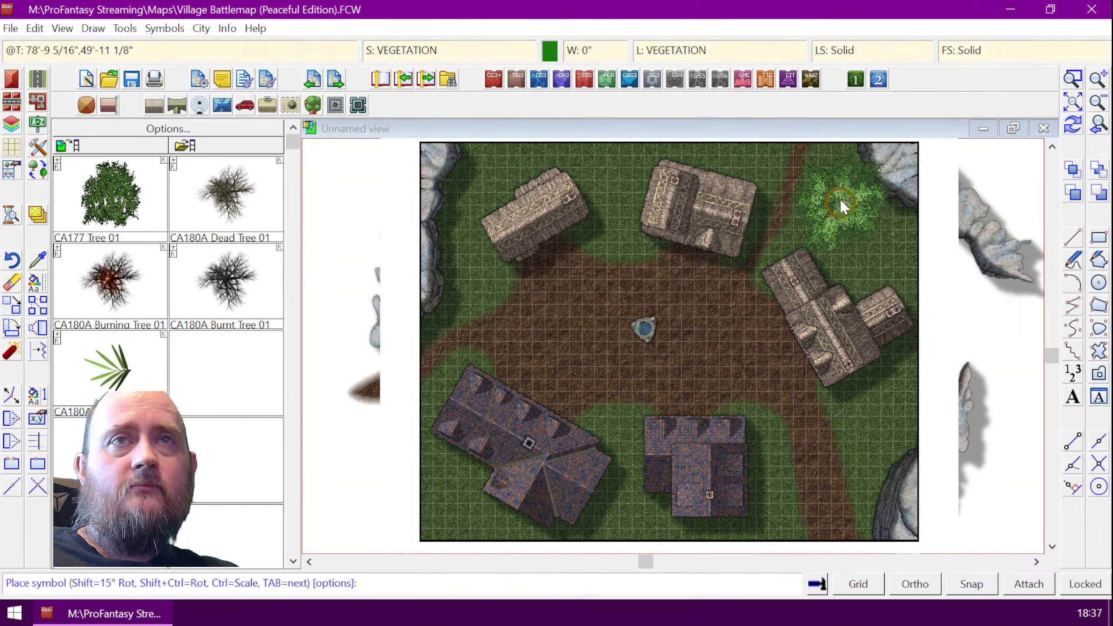
left_click(835, 185)
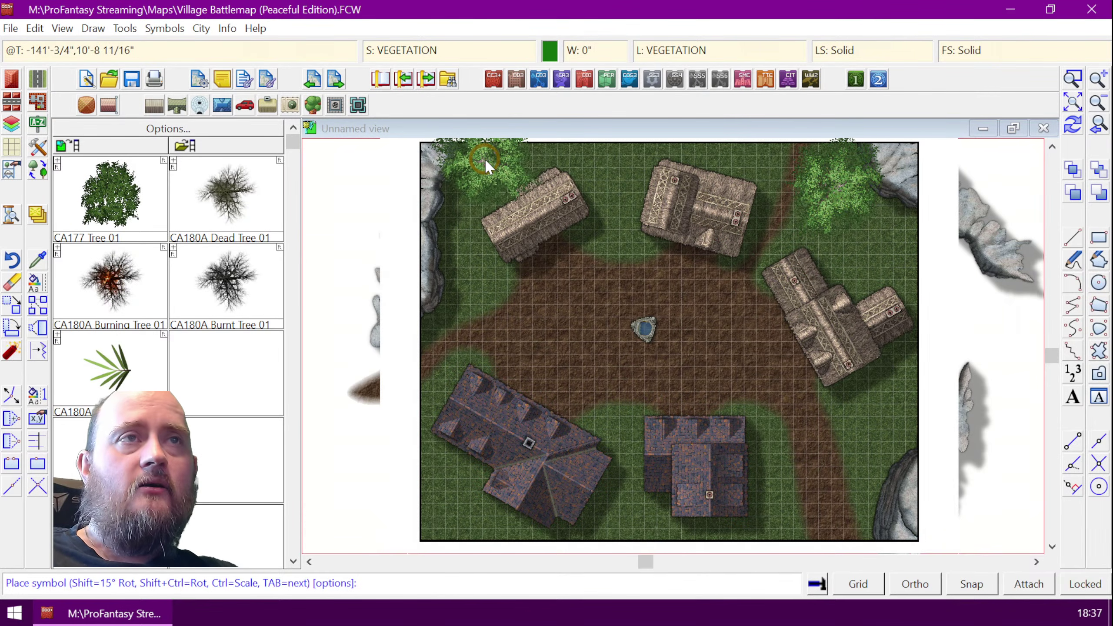
left_click(484, 159)
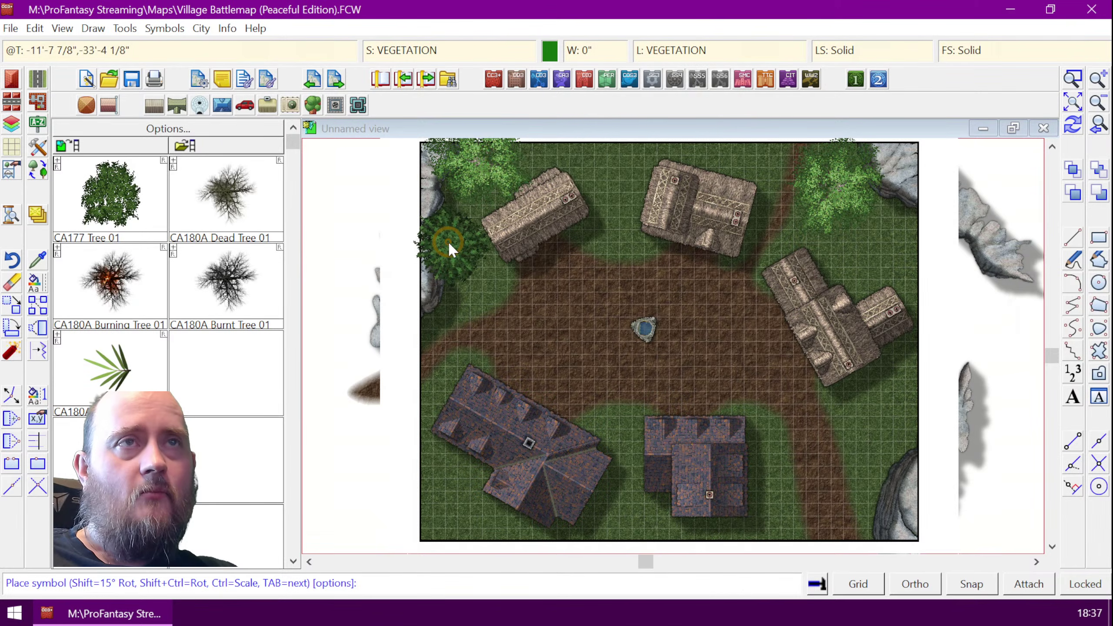
left_click(447, 241)
- Place three CA180A Burnt Tree 01 symbols, two beside the southeast path and one in the southwest corner, and redraw the map
left_click(228, 288)
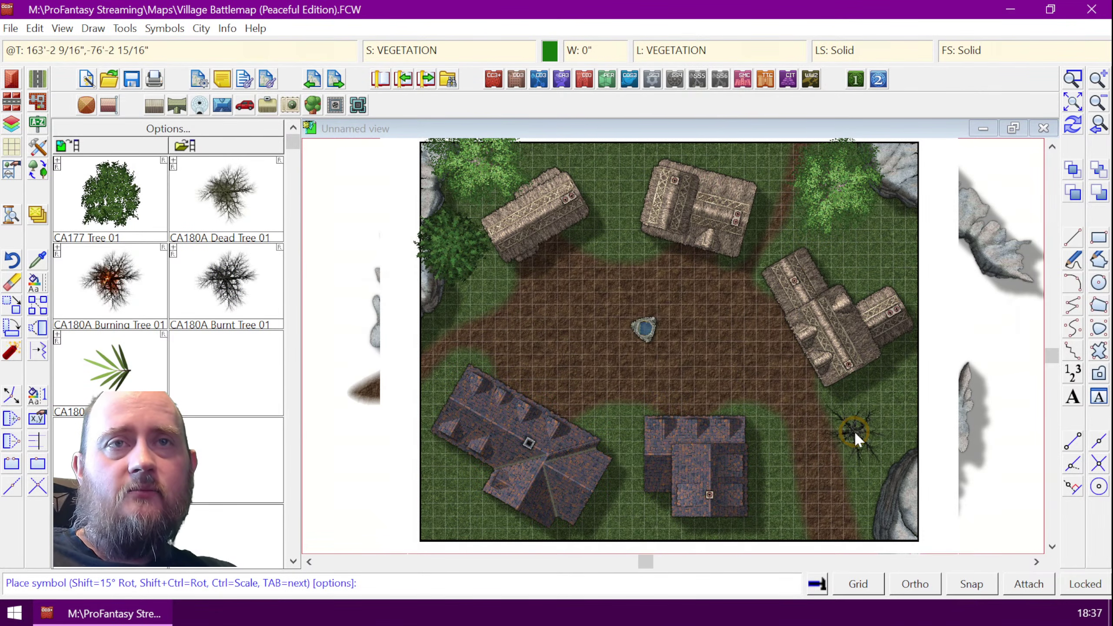
left_click(783, 494)
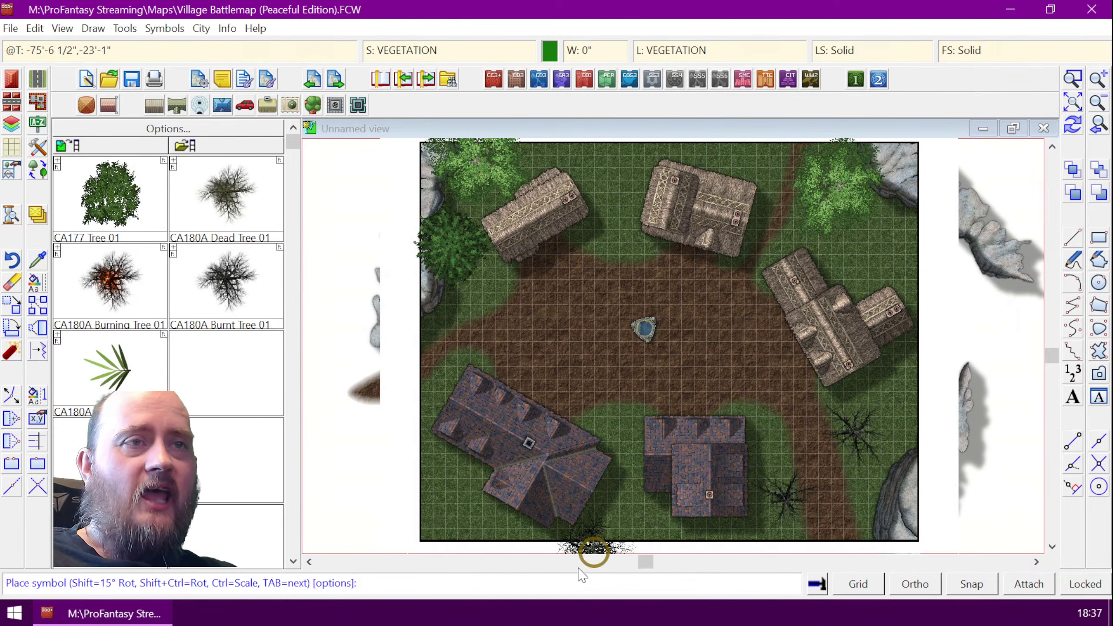
left_click(450, 509)
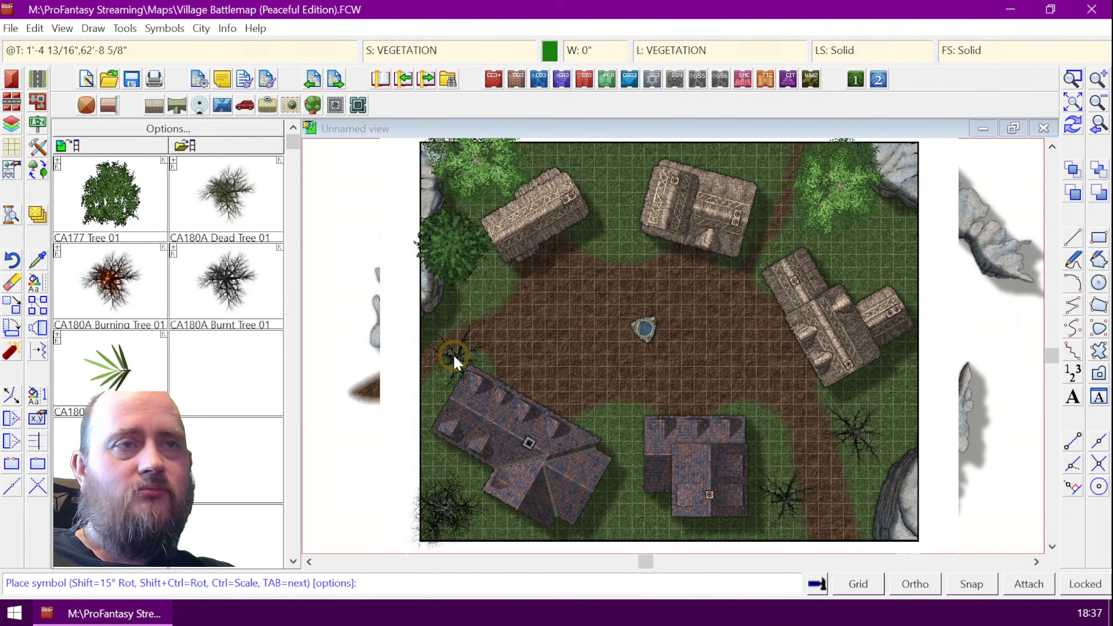
right_click(497, 312)
left_click(643, 256)
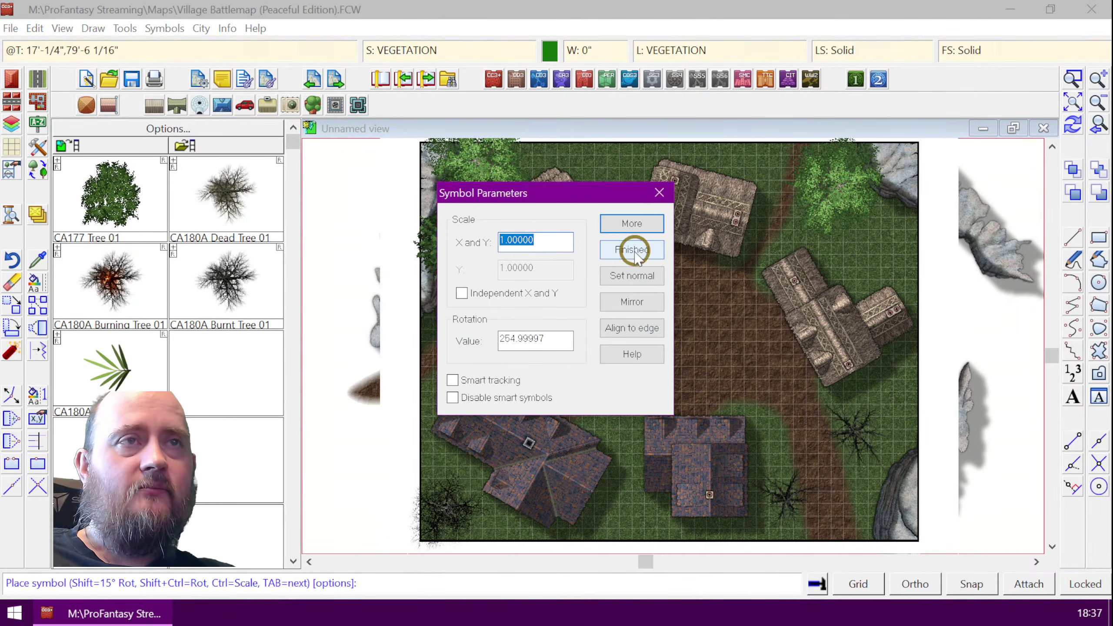
key("ctrl+r")
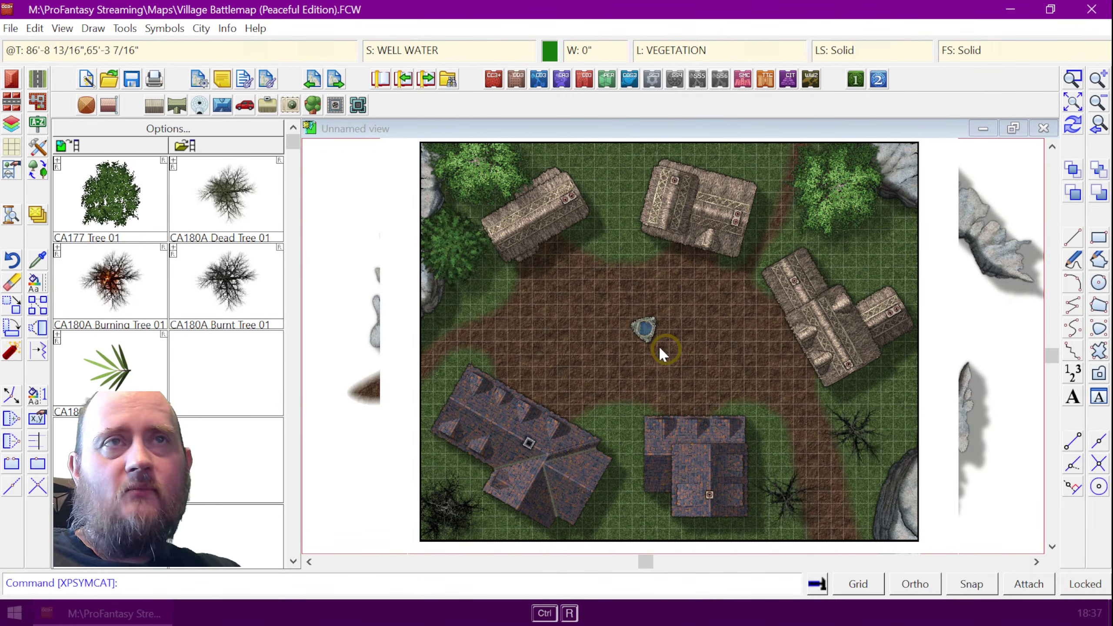
- Load the CA177 Natural symbol catalog and bring its fire symbols into view
left_click(86, 105)
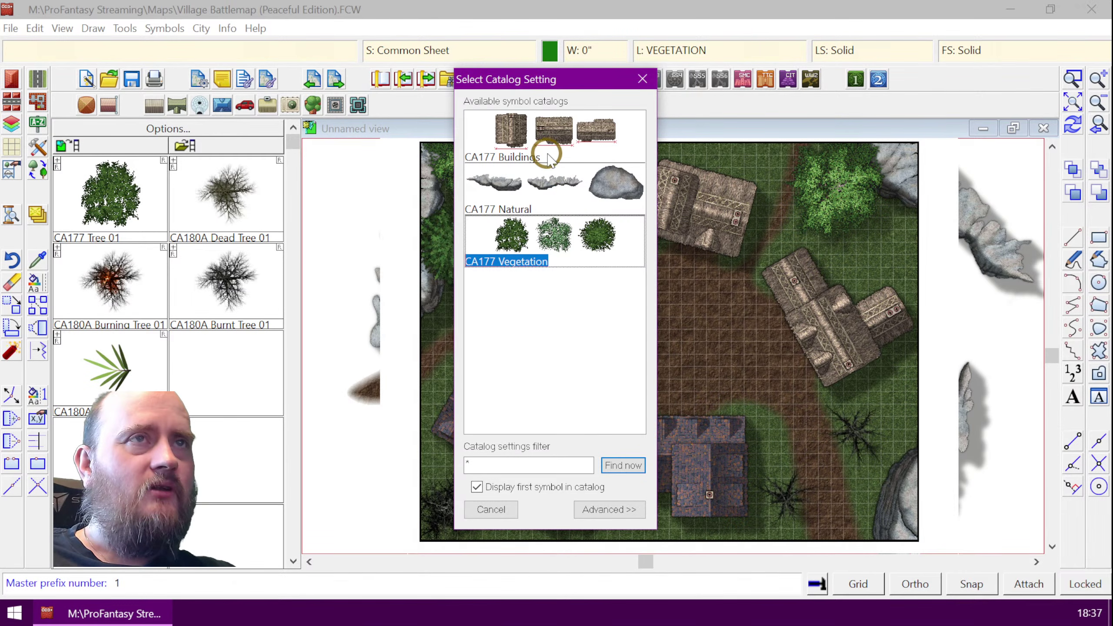
double_click(549, 193)
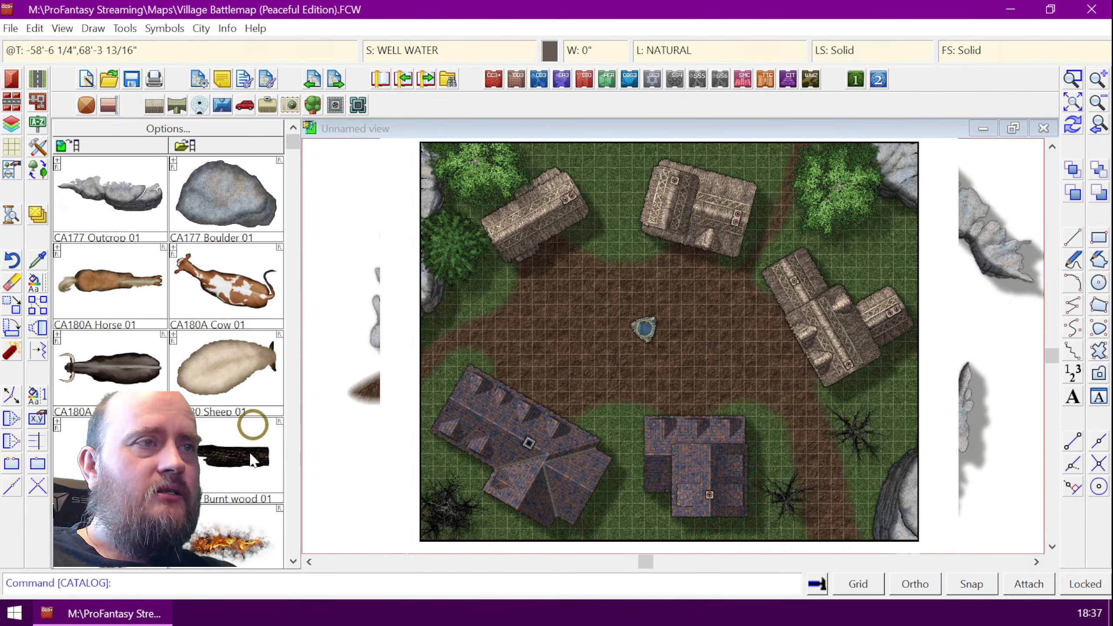
left_click(293, 562)
left_click(293, 562)
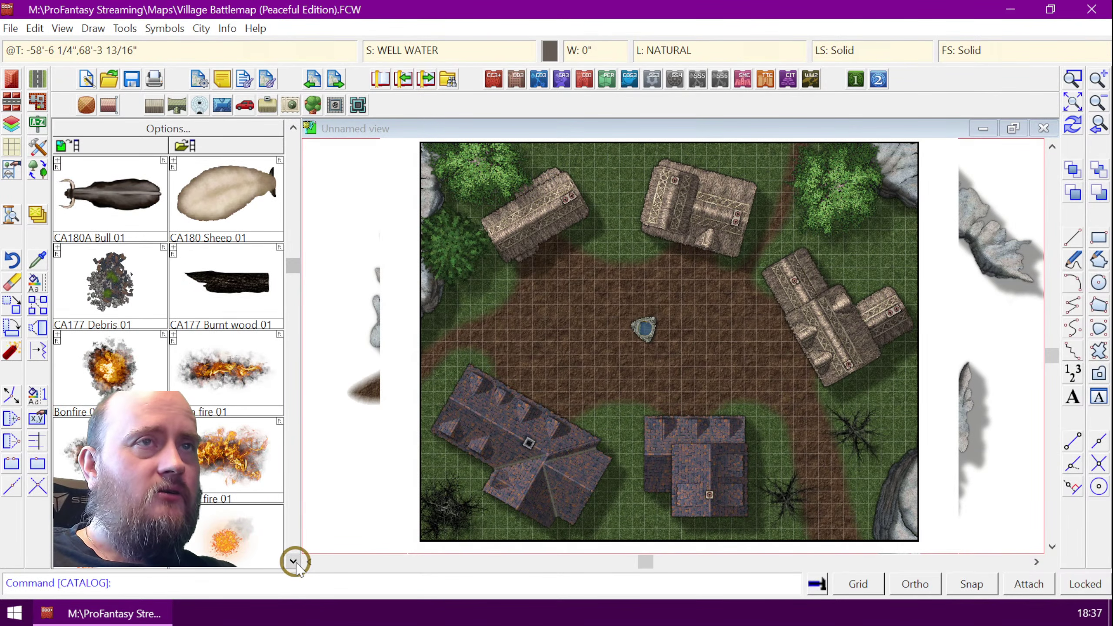
- Place two rotated Patch fire 01 symbols on the eastern house, one on the main roof and one on the northwest wing
left_click(1073, 80)
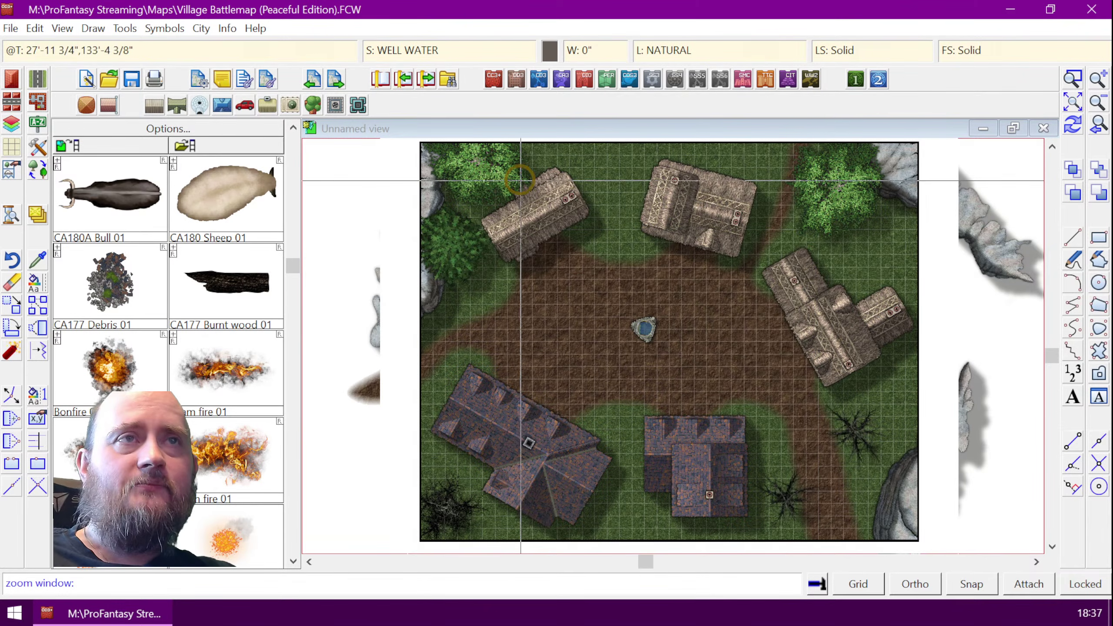
left_click(746, 233)
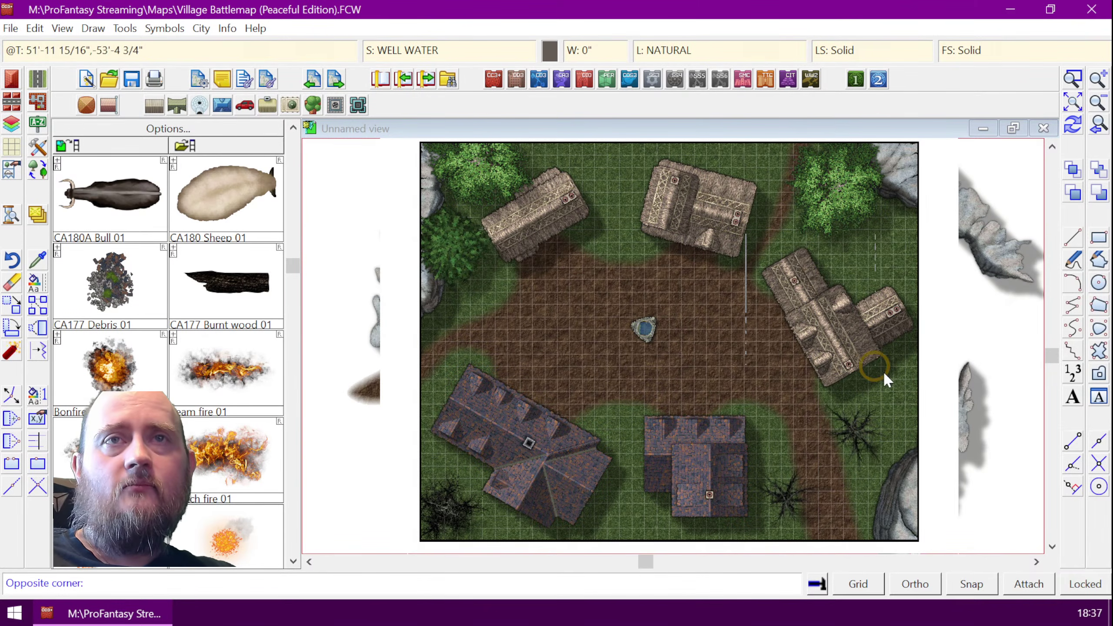
left_click(919, 391)
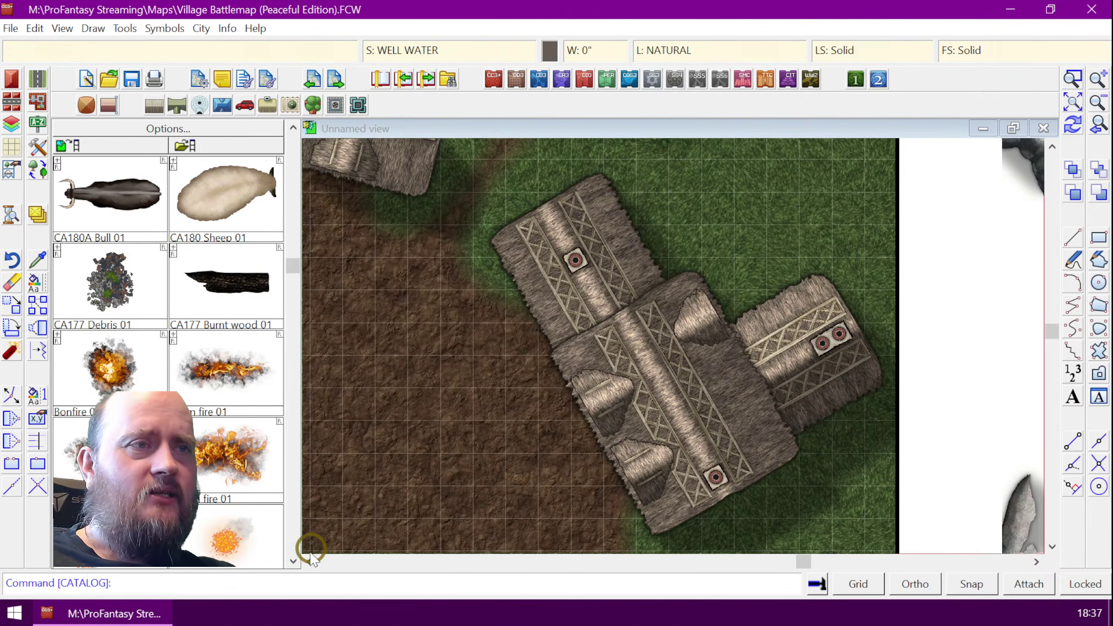
left_click(293, 560)
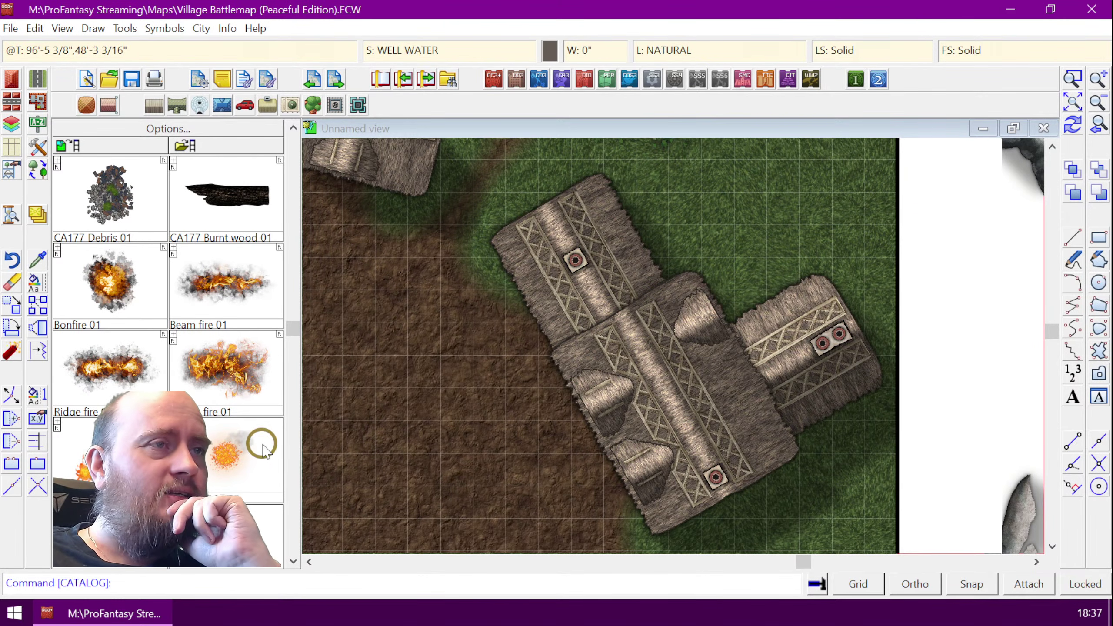
left_click(191, 351)
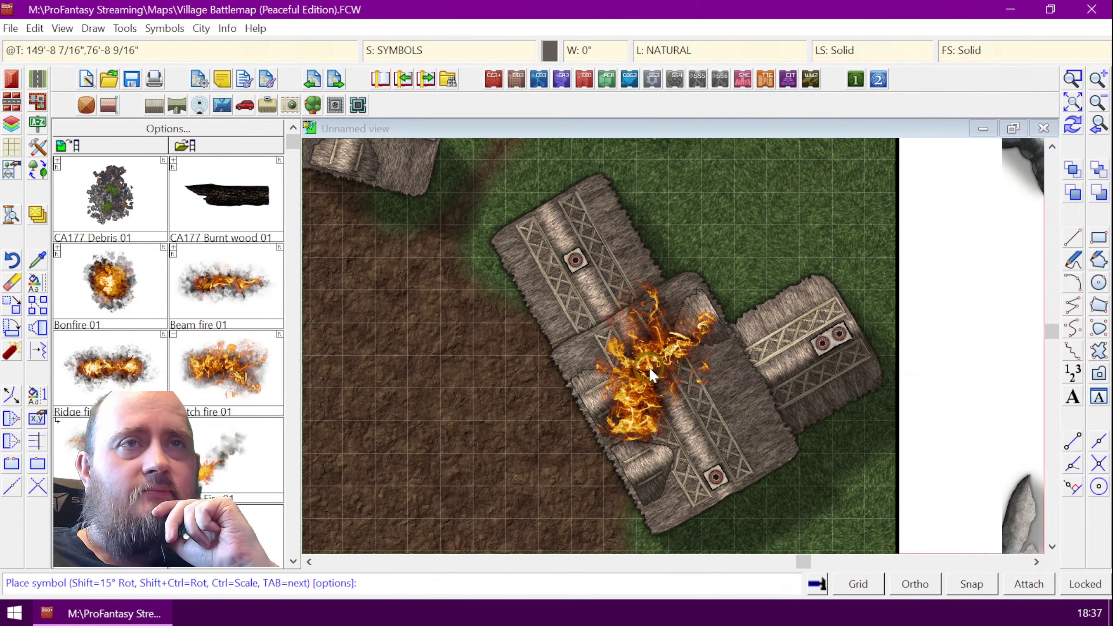
key("shift")
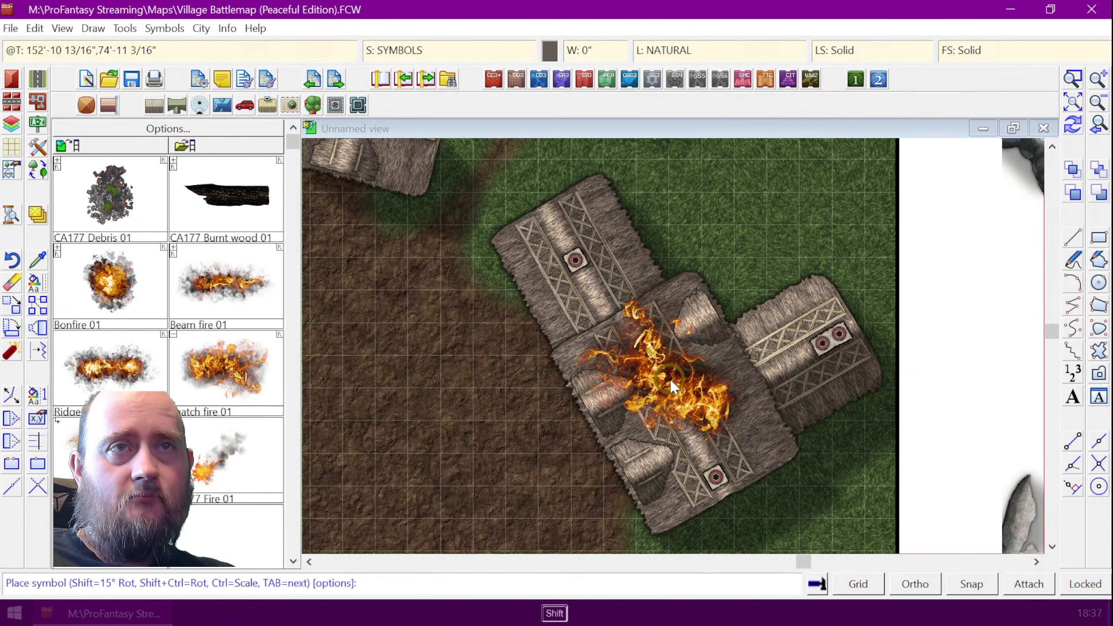
left_click(685, 377)
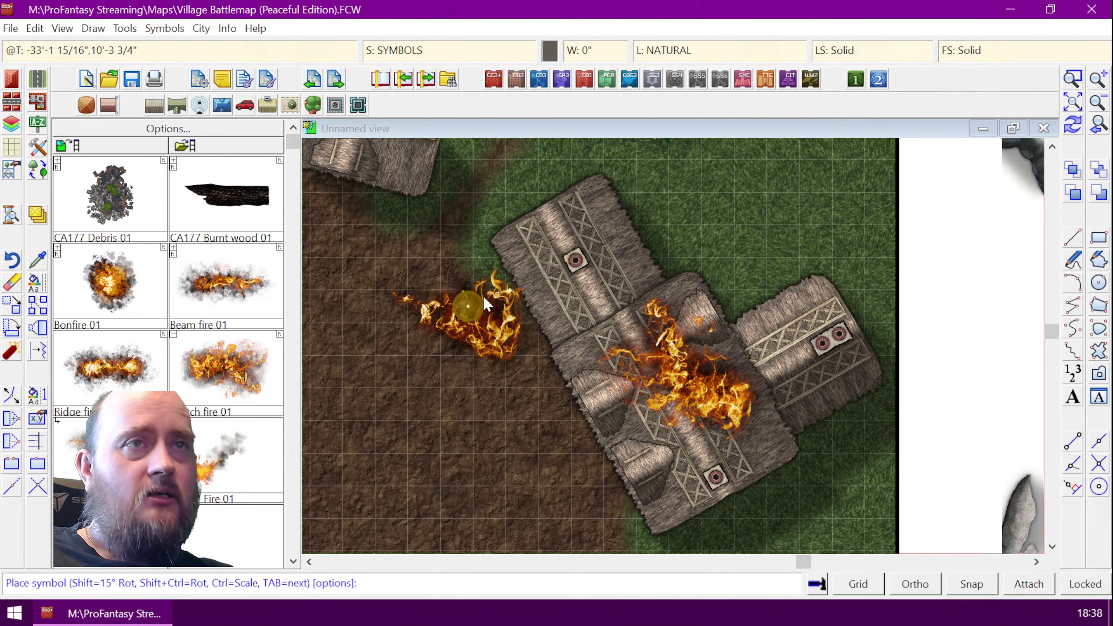
key("shift")
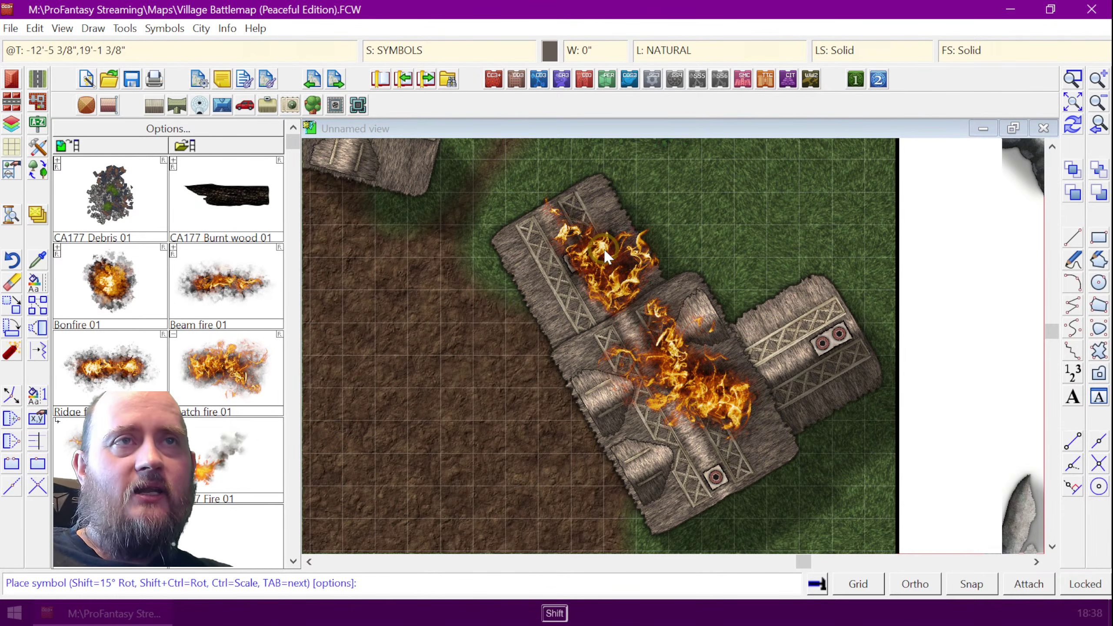
left_click(569, 267)
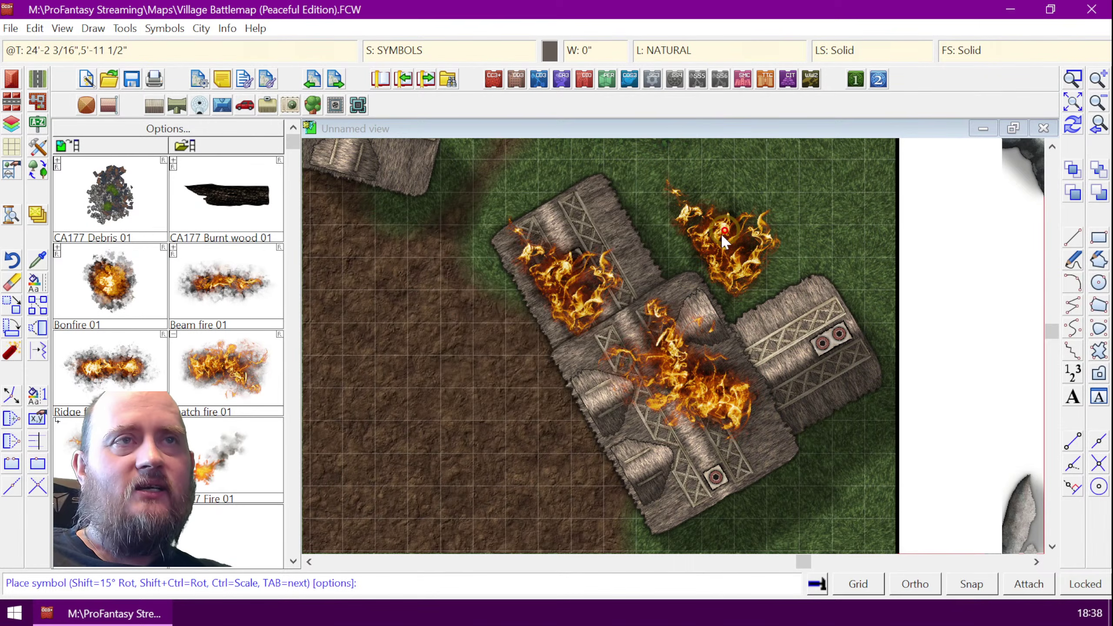
right_click(721, 233)
left_click(633, 253)
- Place a black CA180A Horse 01 northwest of the well, rotated so that its head reaches over the water
left_click(1072, 106)
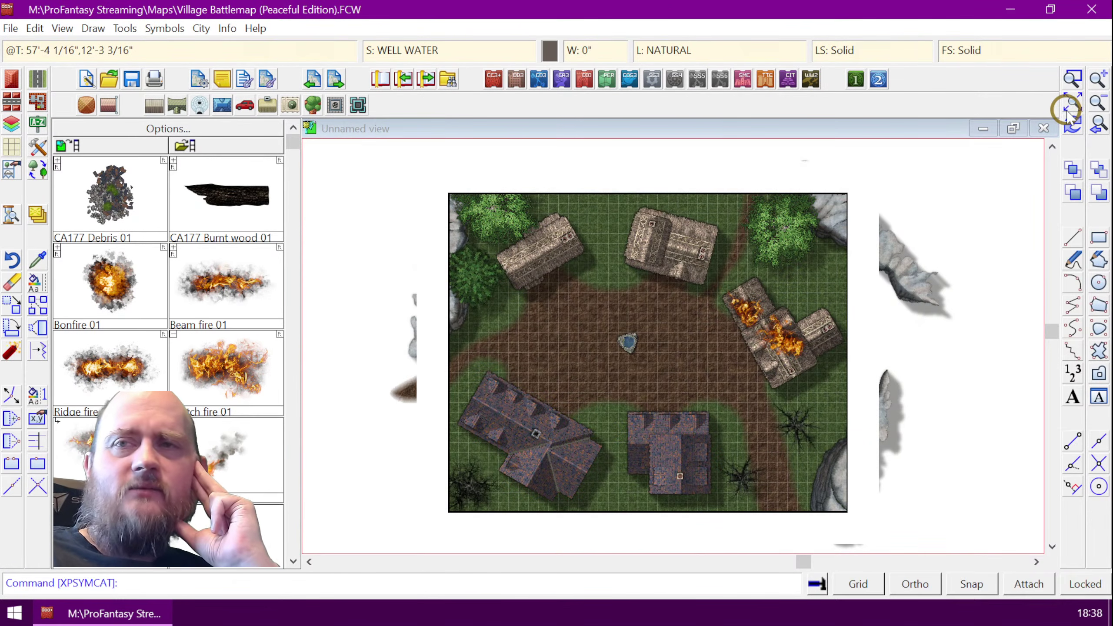
left_click(1072, 79)
left_click(446, 186)
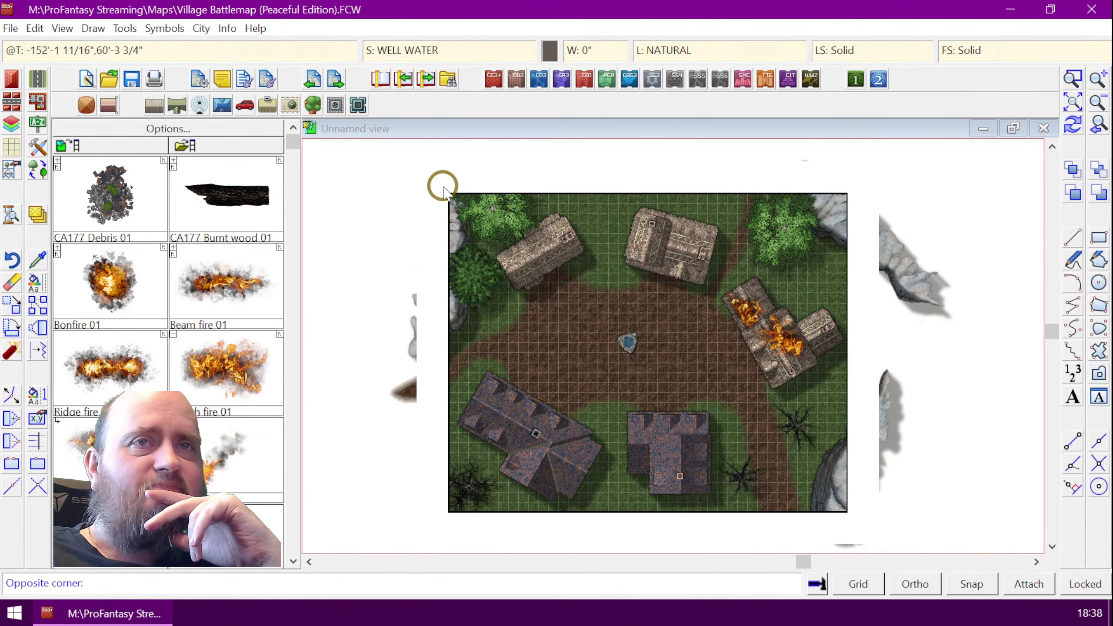
left_click(849, 511)
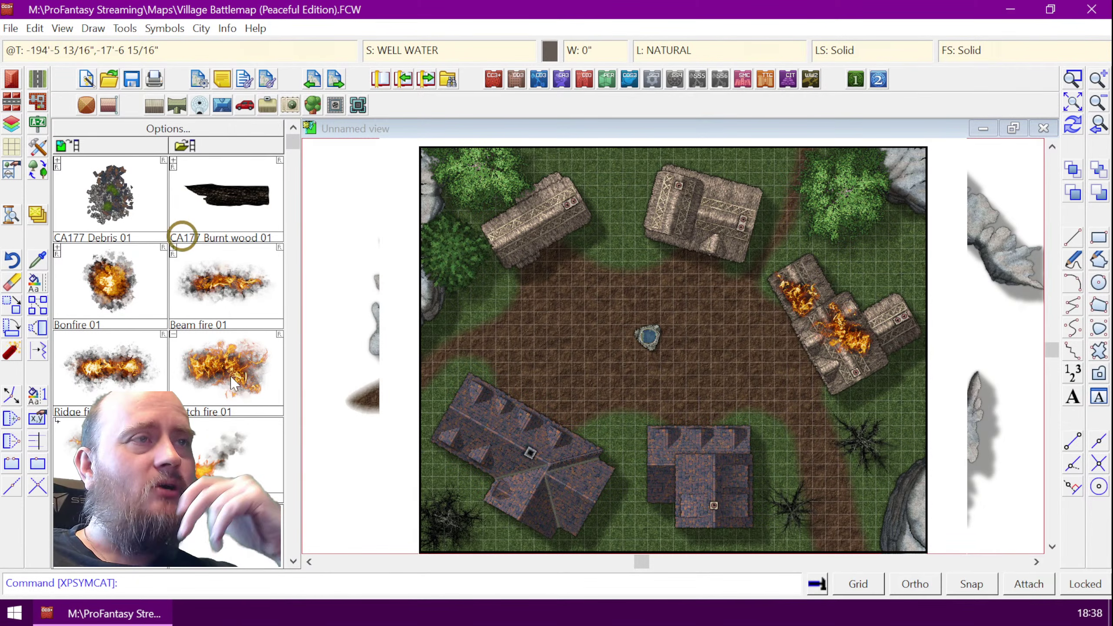
left_click(293, 127)
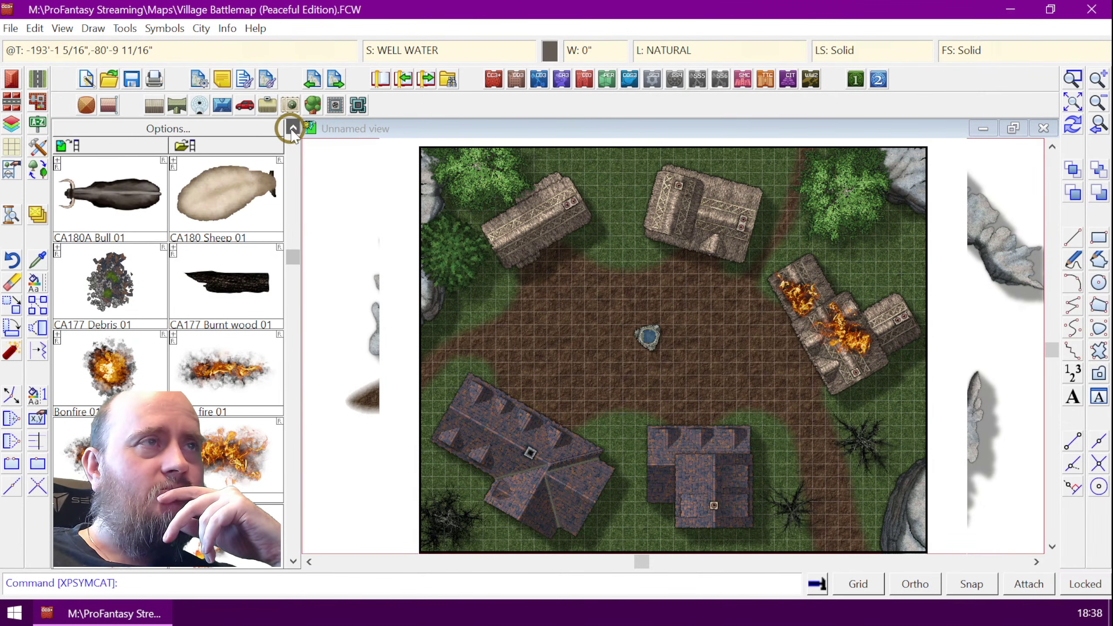
left_click(293, 128)
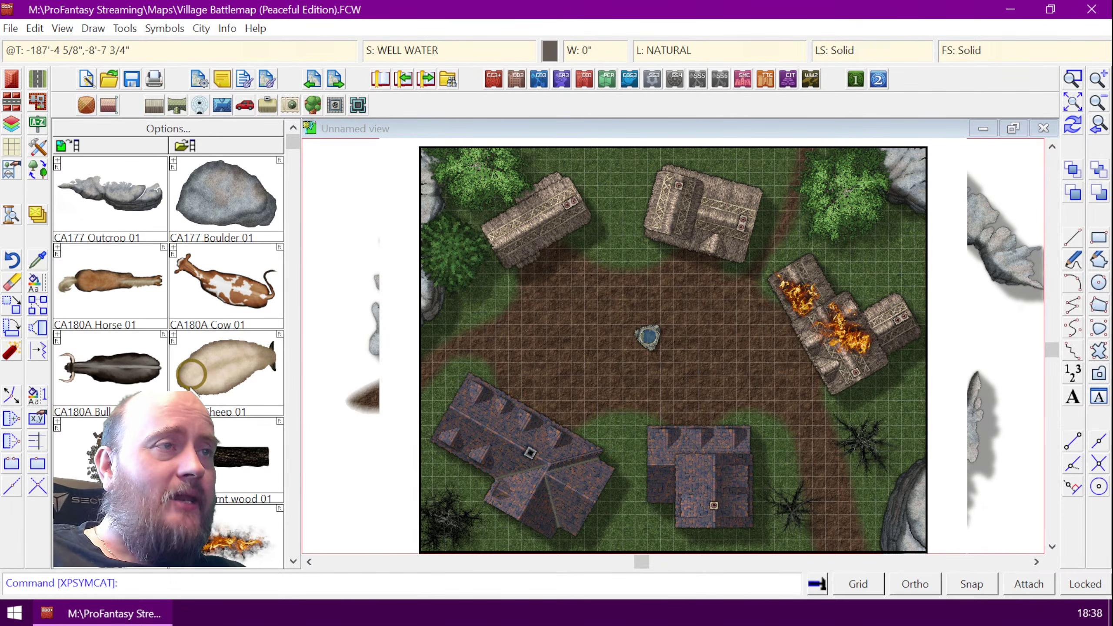
left_click(90, 289)
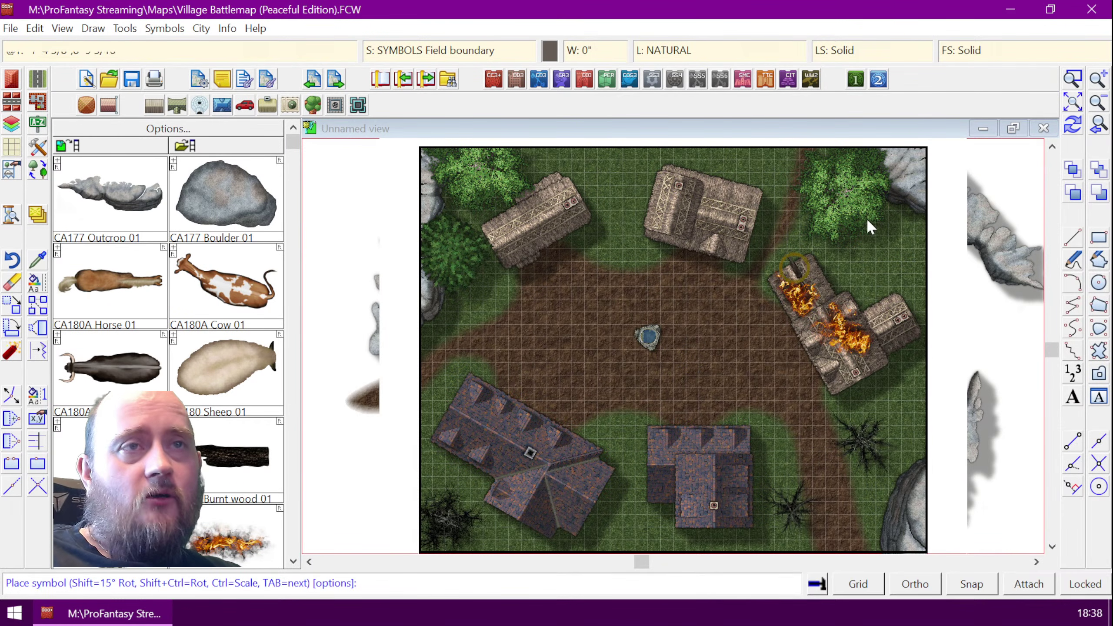
left_click(1076, 74)
left_click(616, 300)
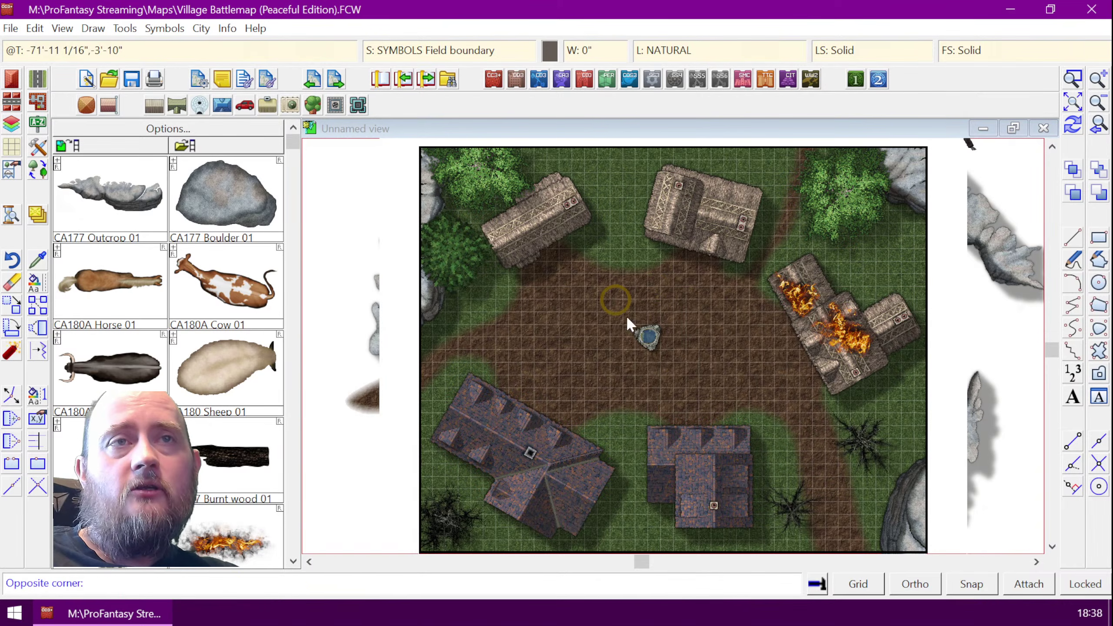
left_click(681, 367)
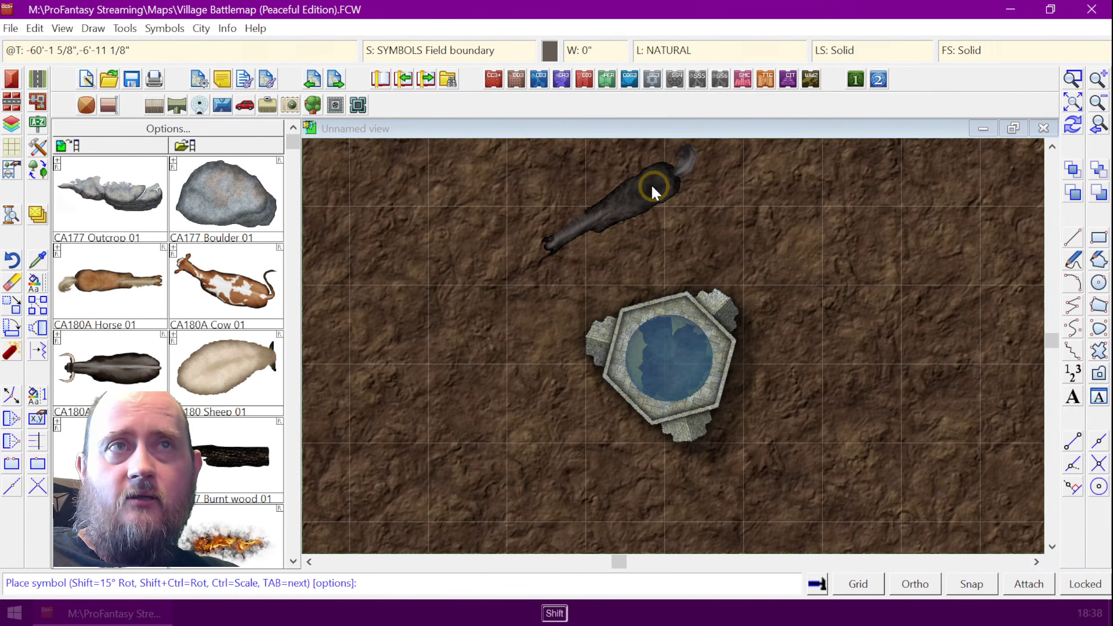
key("shift")
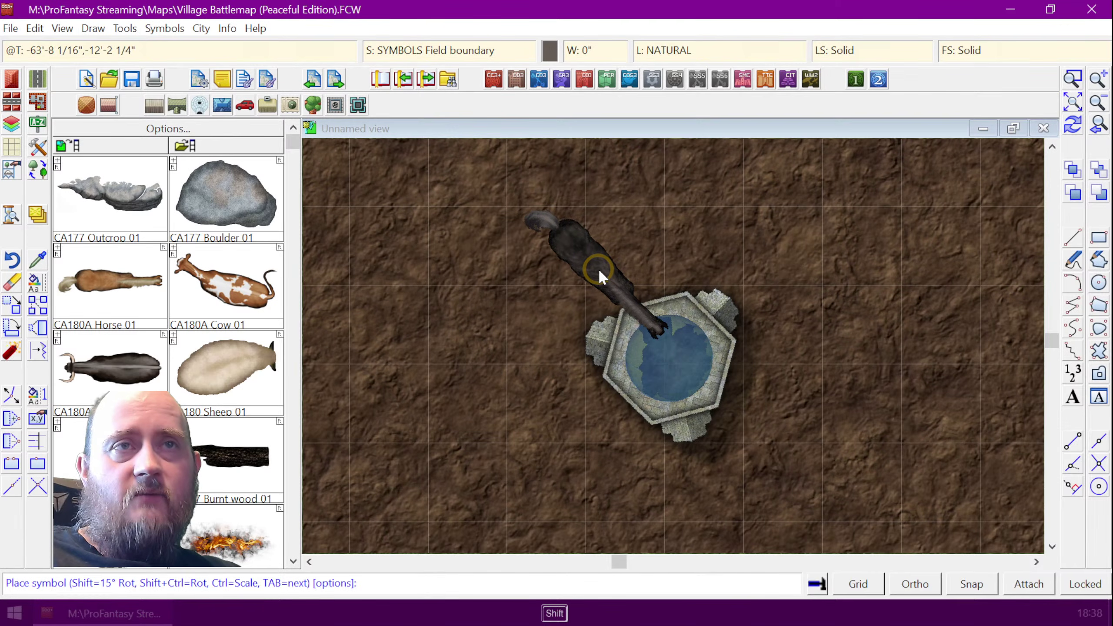
left_click(598, 268)
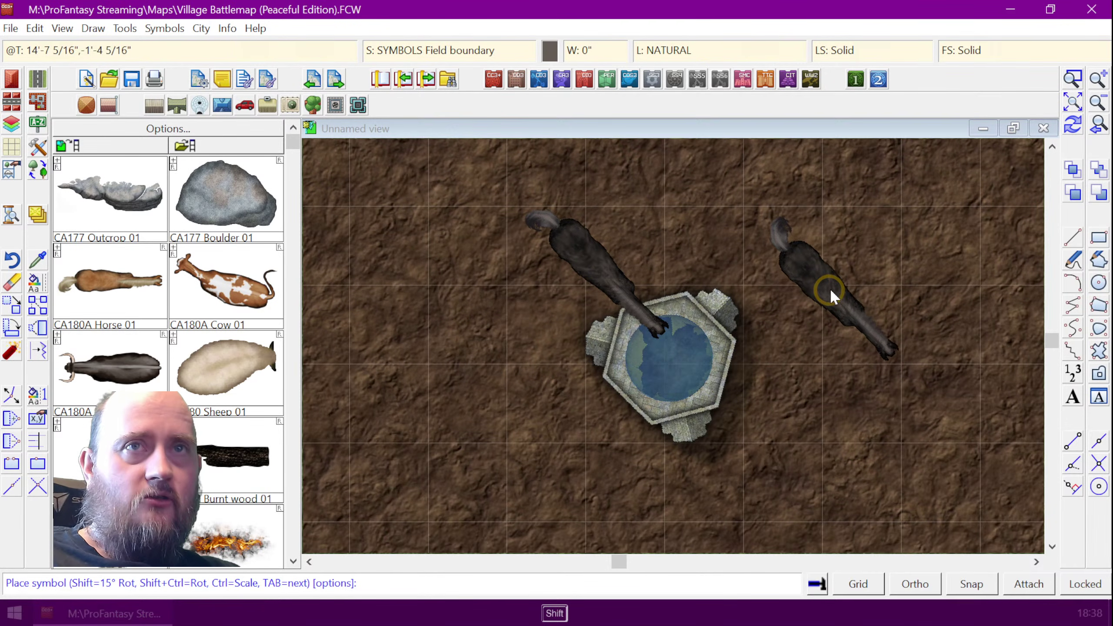
- Add a black horse east of the well and a white horse southwest of it, both with their heads over the water
key("shift")
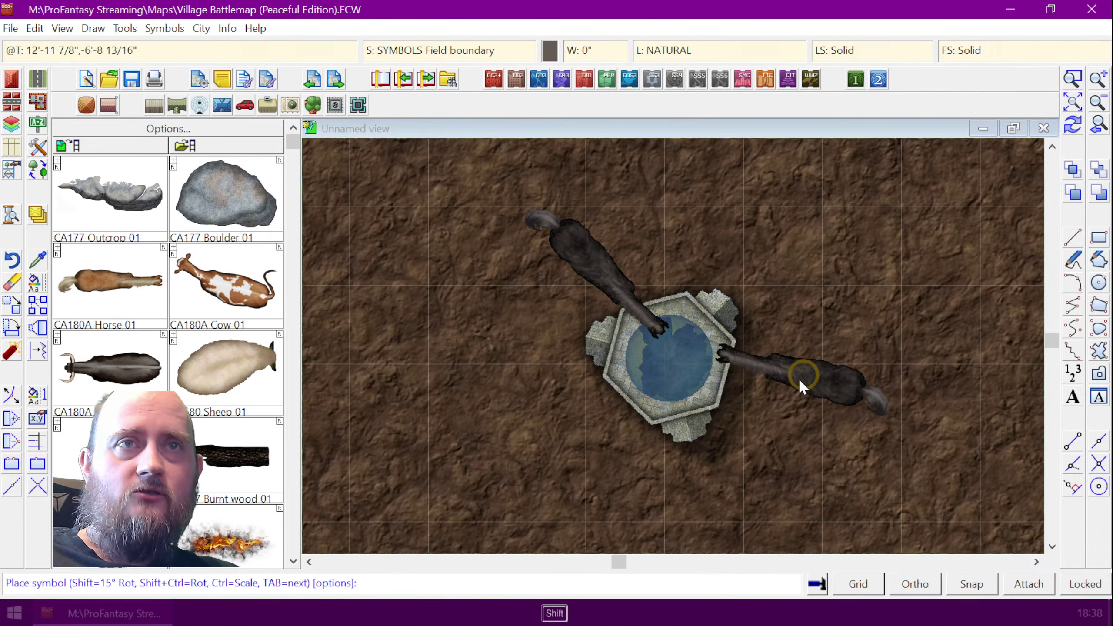
left_click(774, 375)
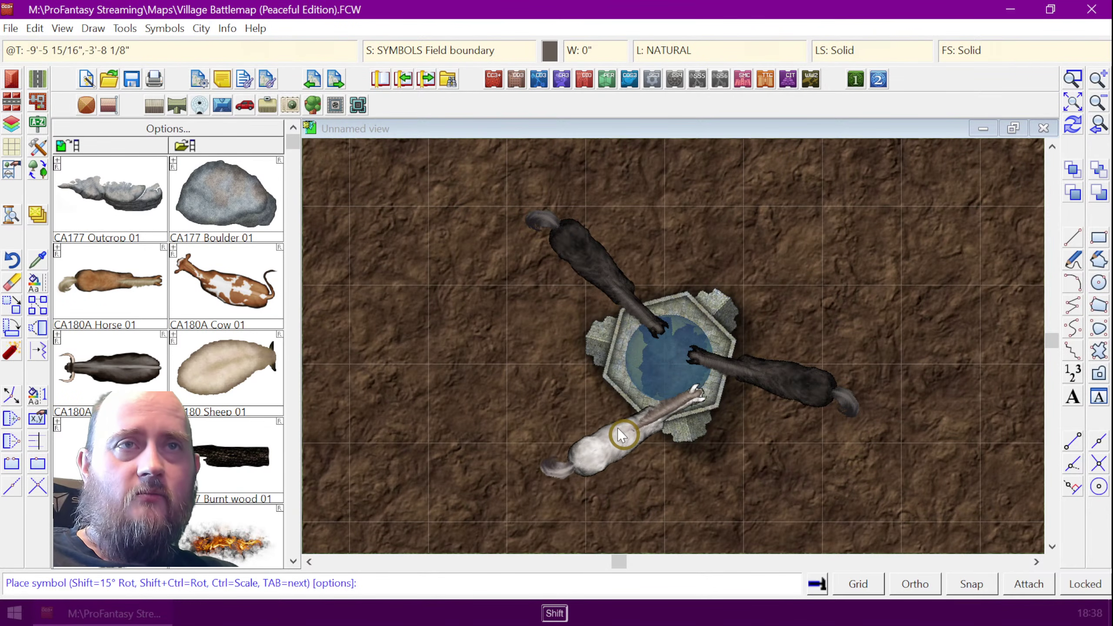
left_click(589, 422)
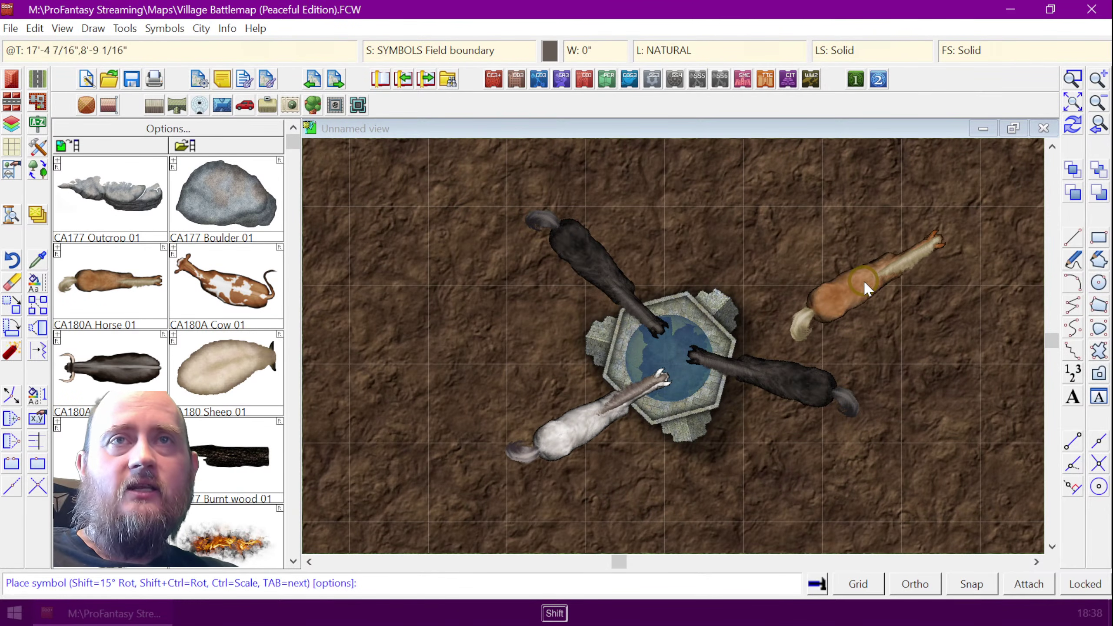
right_click(894, 286)
left_click(631, 249)
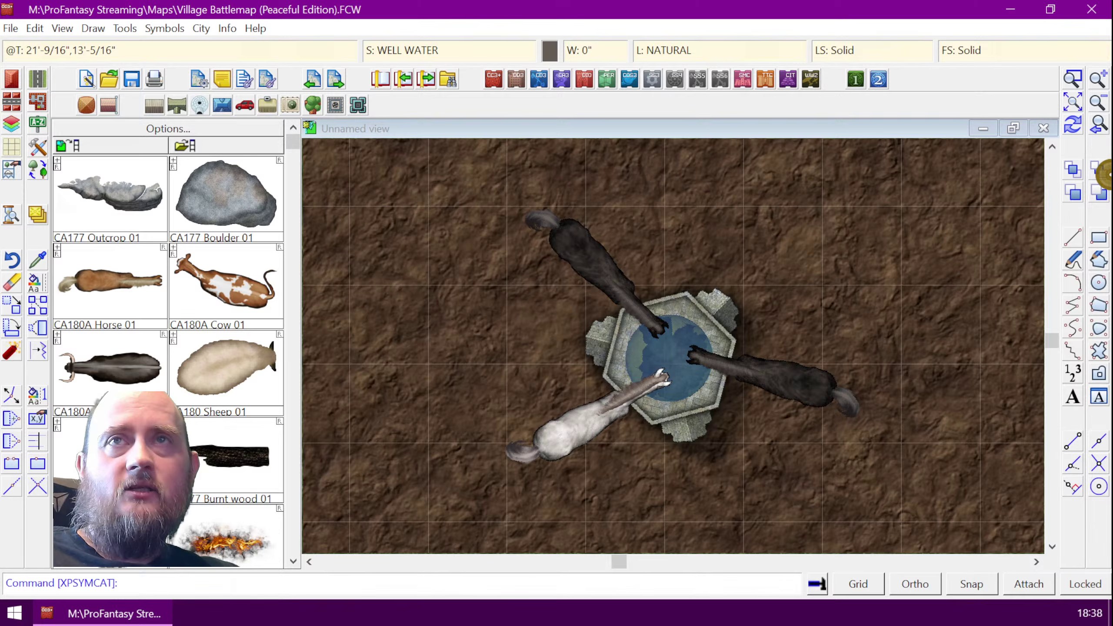
- Scatter six CA180 Sheep 01 symbols on the grass between the two northern houses
left_click(1094, 103)
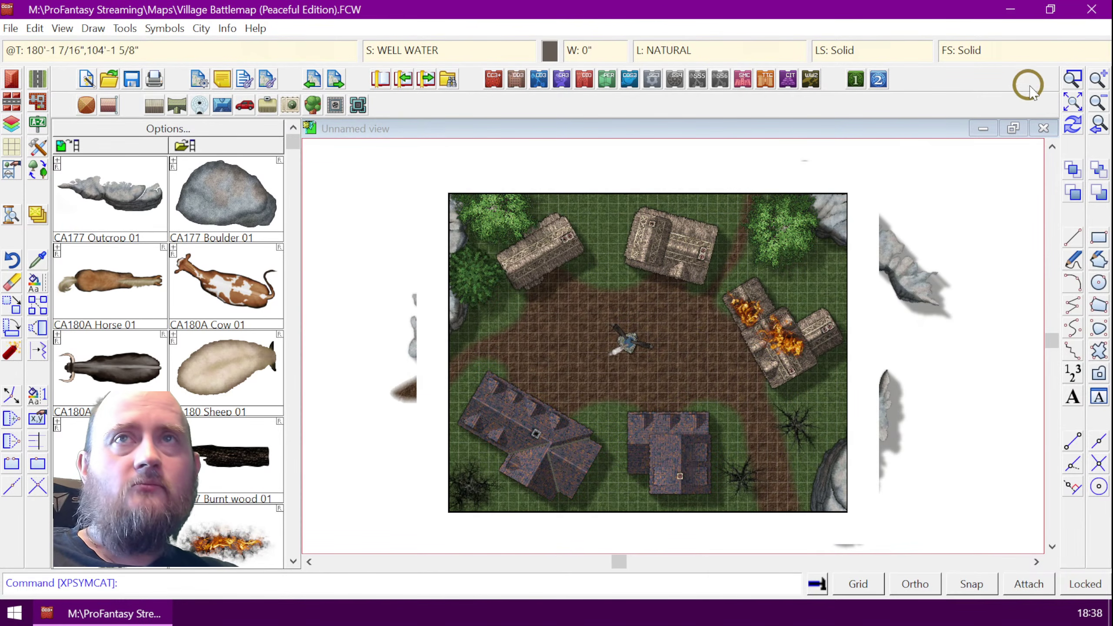
left_click(1071, 79)
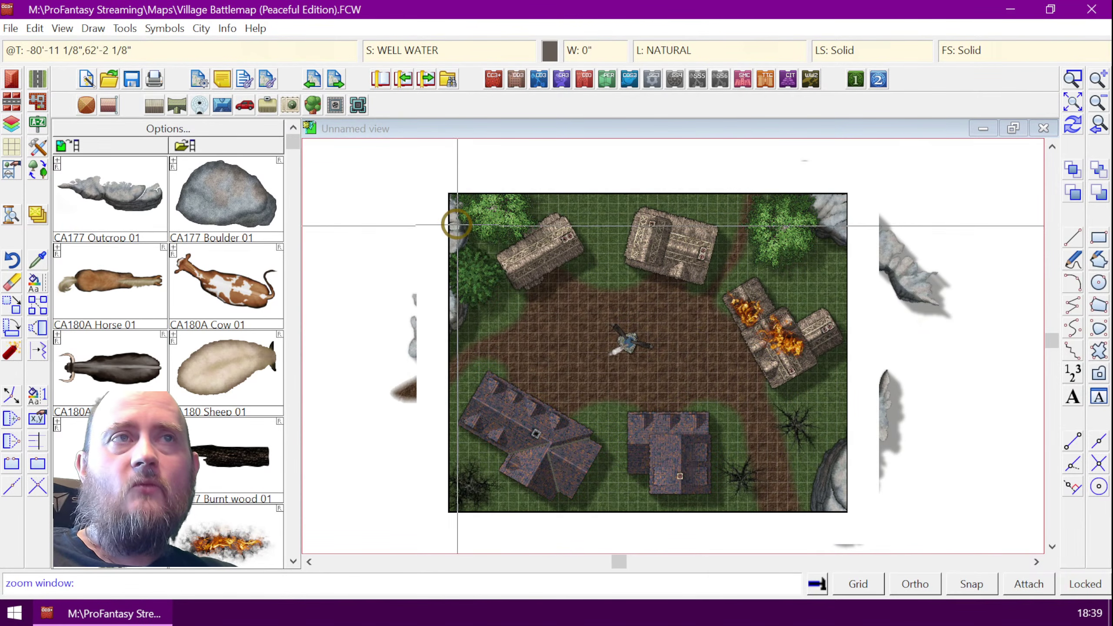
left_click(439, 184)
left_click(864, 531)
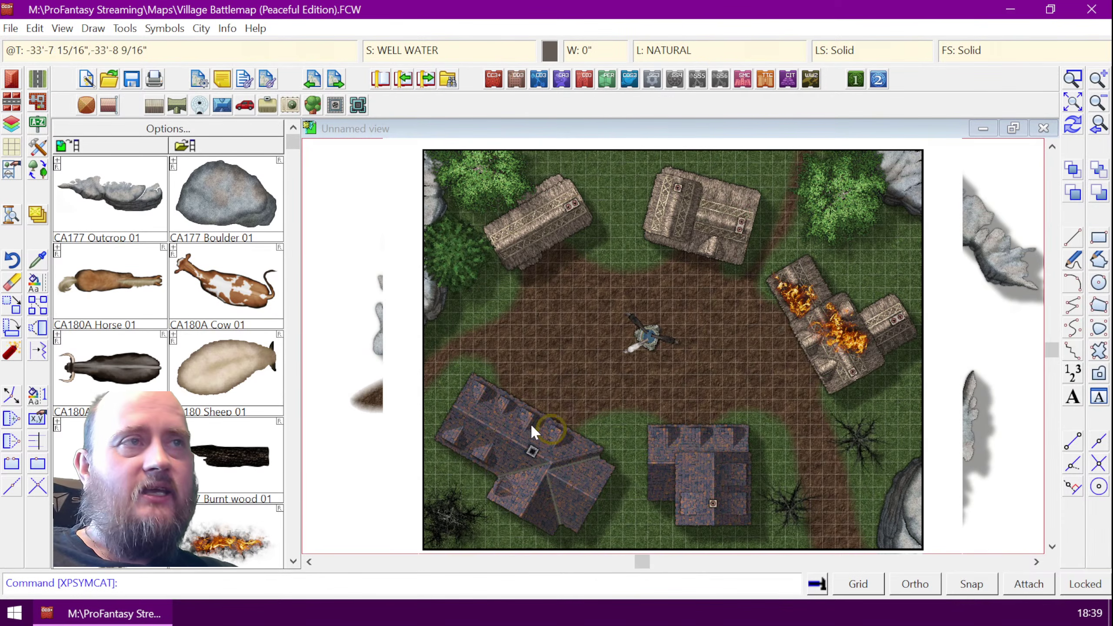
left_click(204, 378)
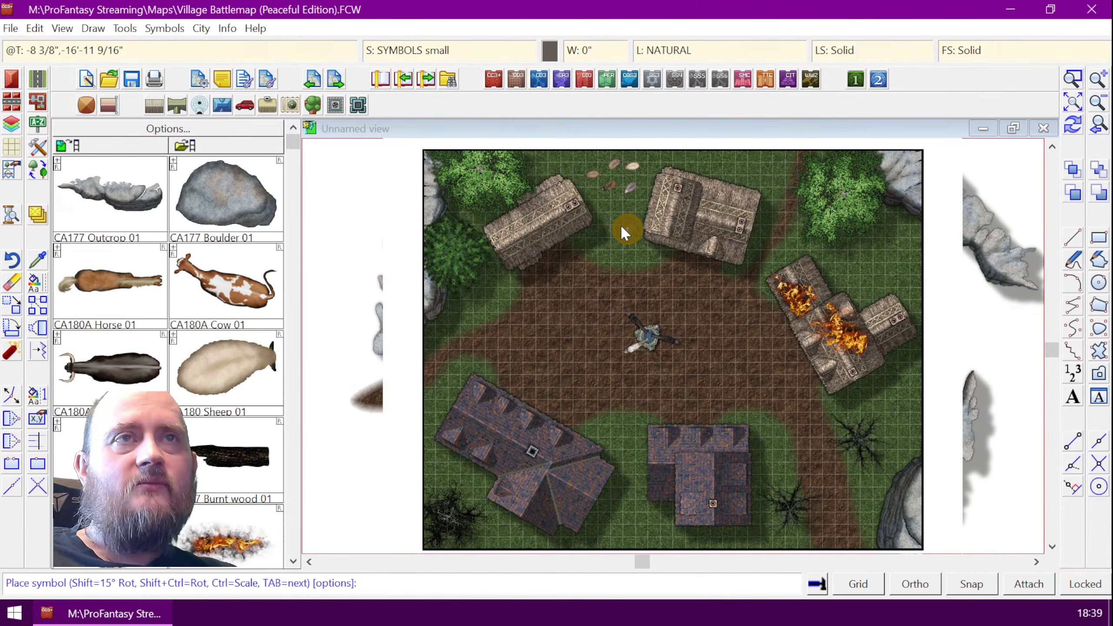
left_click(581, 159)
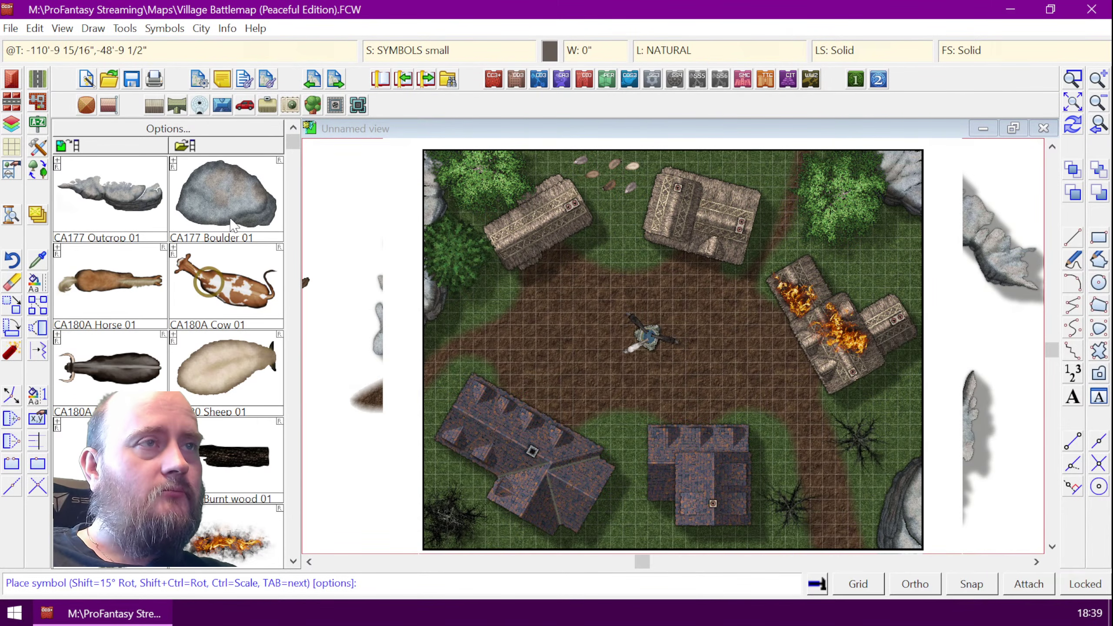
- Place CA180A Cow 01 symbols: three on the grass beside the west path and two between the southern houses
left_click(219, 293)
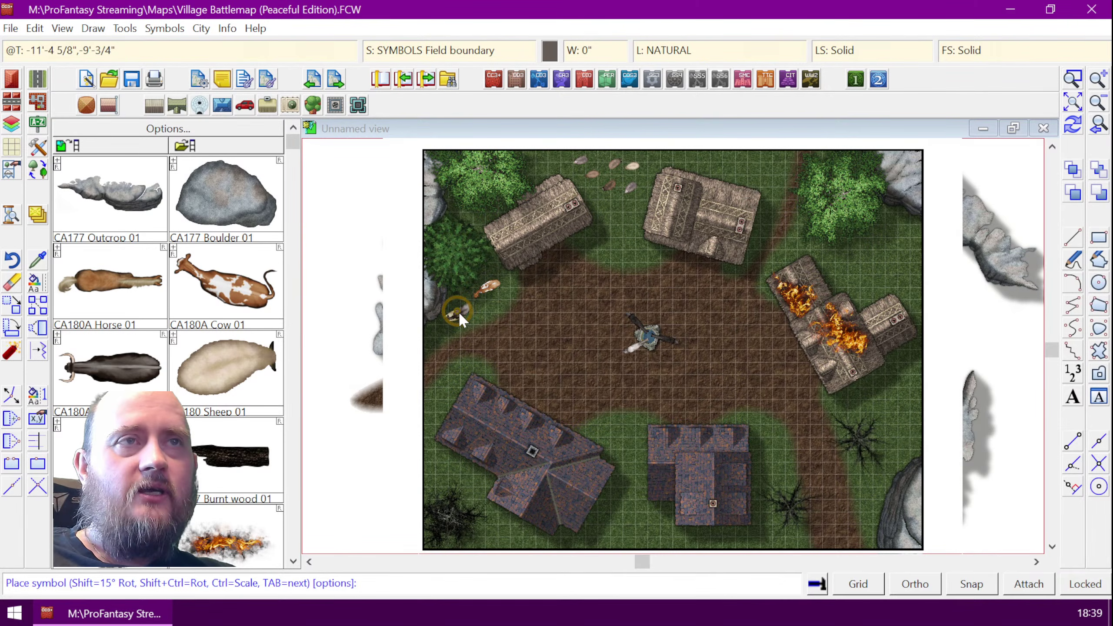
left_click(485, 308)
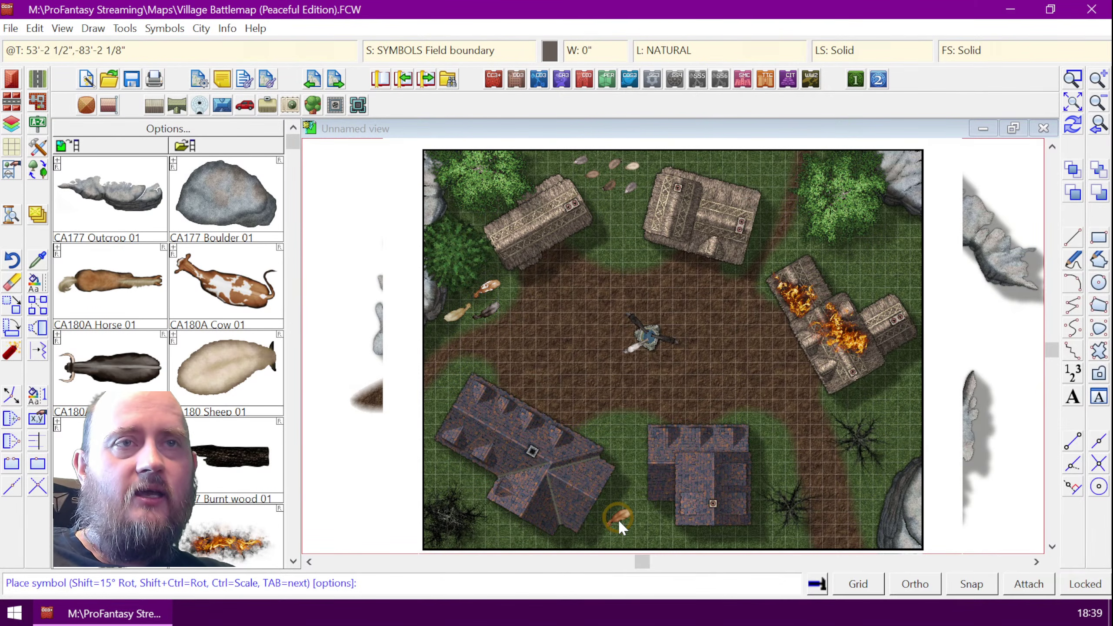
left_click(624, 517)
left_click(650, 517)
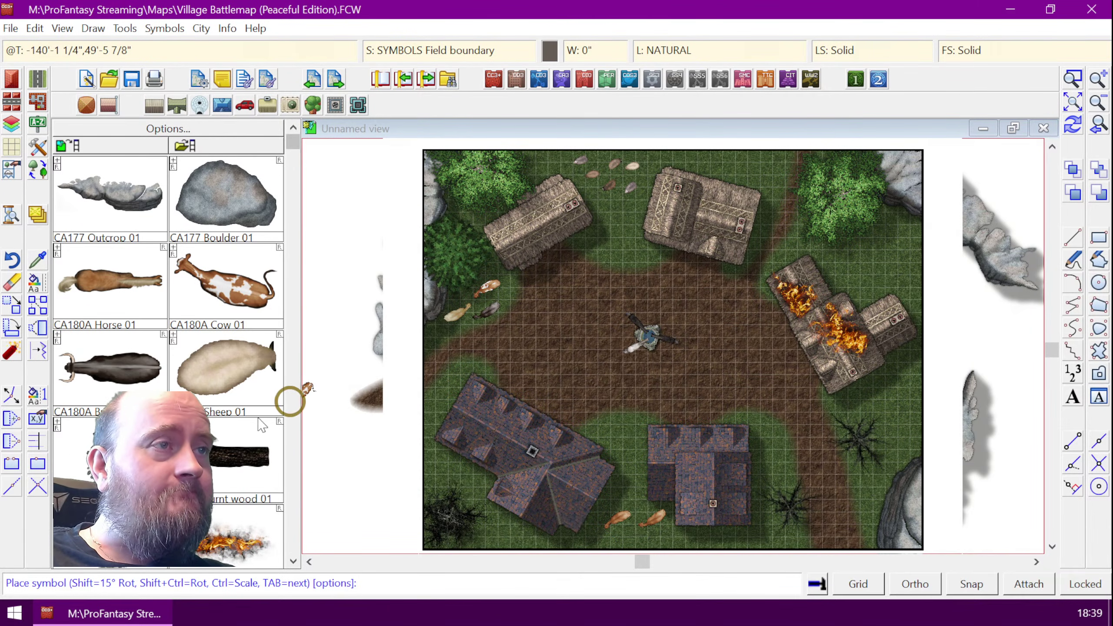
- Place one CA180A Bull 01, rotated to 285 degrees, on the grass between the two southern houses and finish placing symbols
left_click(127, 379)
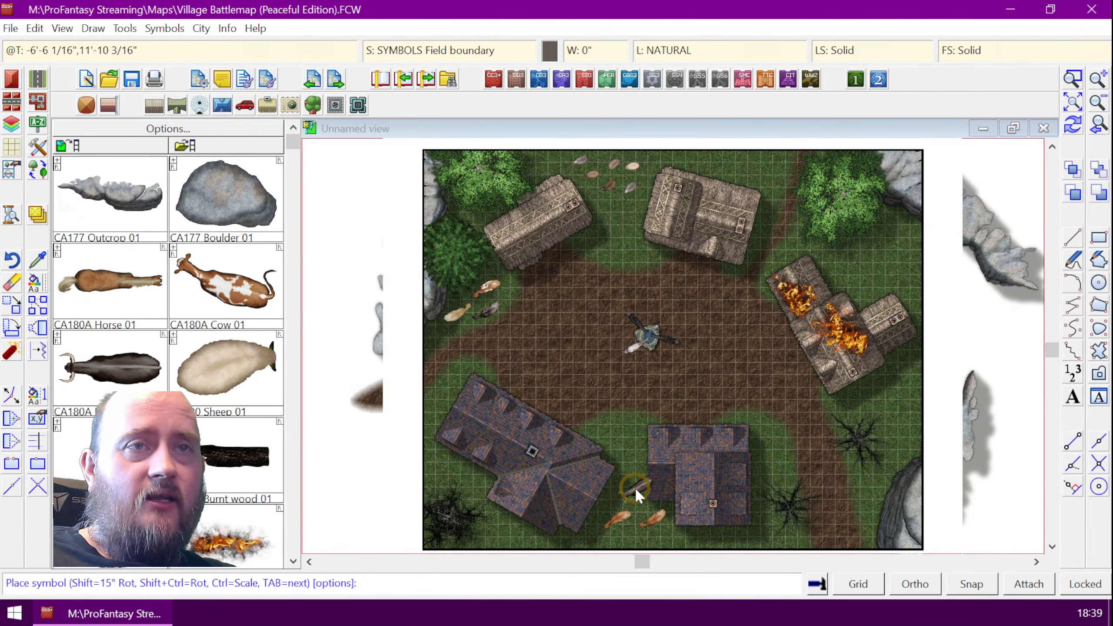
key("shift")
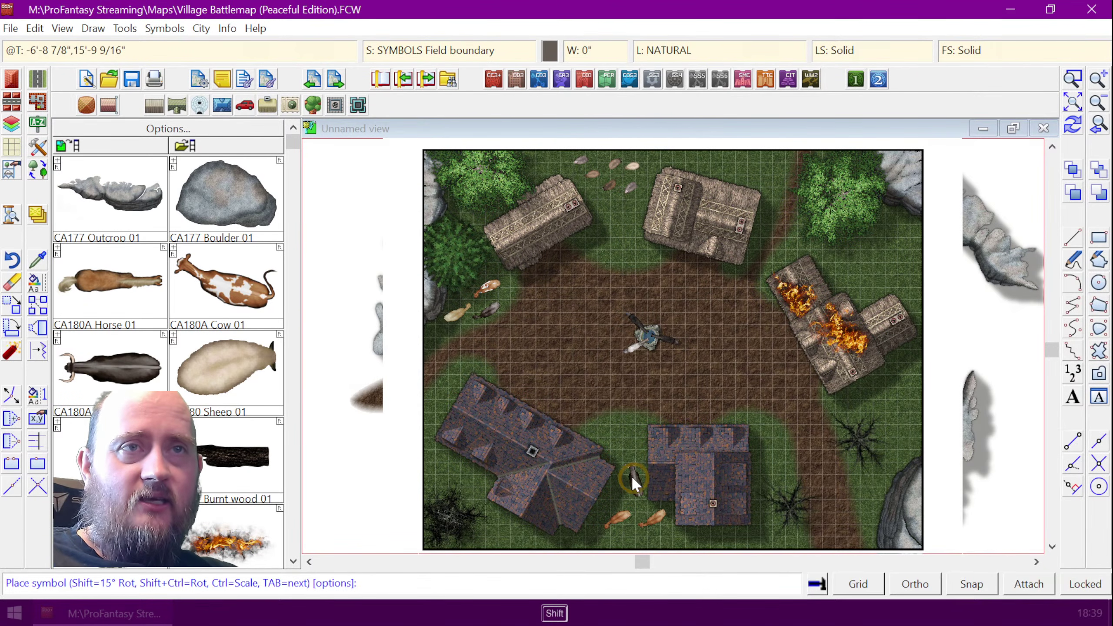
left_click(627, 468)
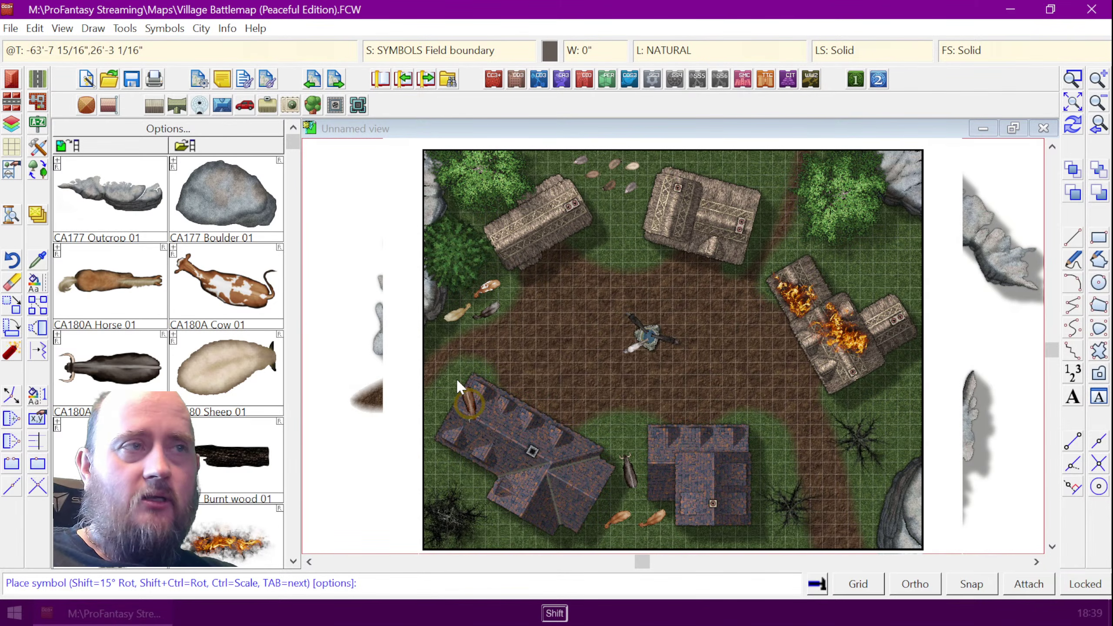
right_click(608, 361)
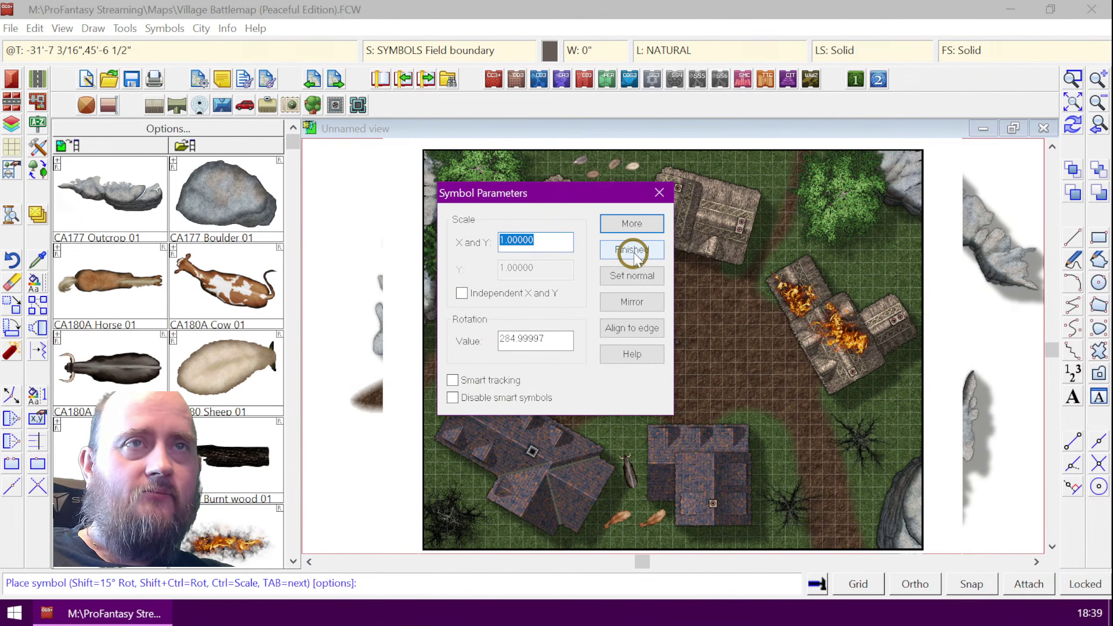
left_click(631, 245)
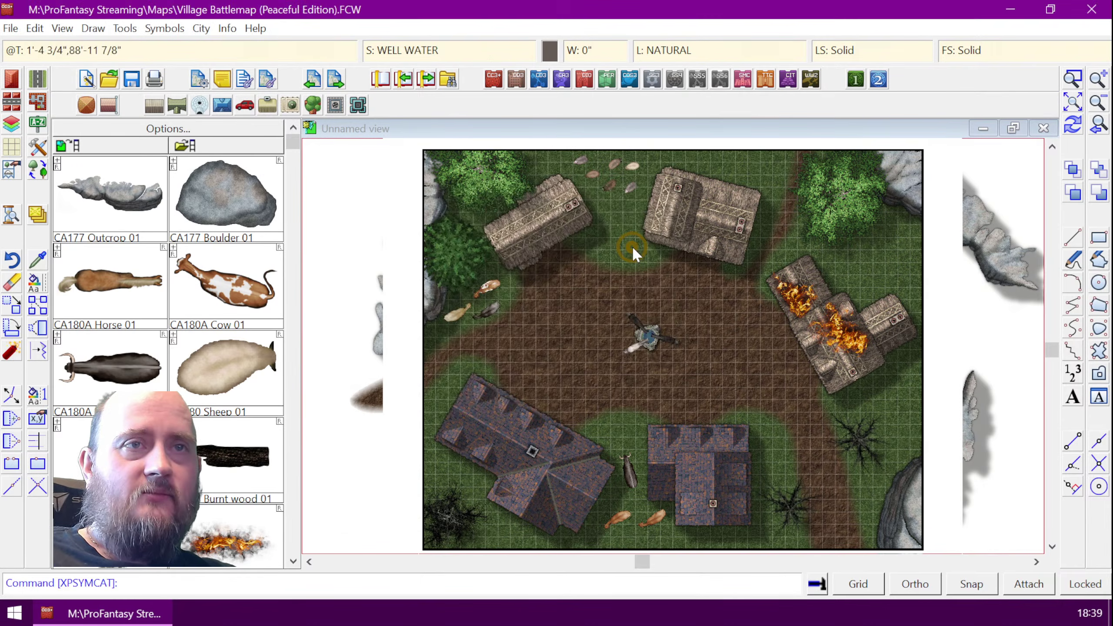
- Place a narrow fire symbol, rotated to 330 degrees, on the northwest end of the southwestern house's roof and finish placing symbols
left_click(287, 562)
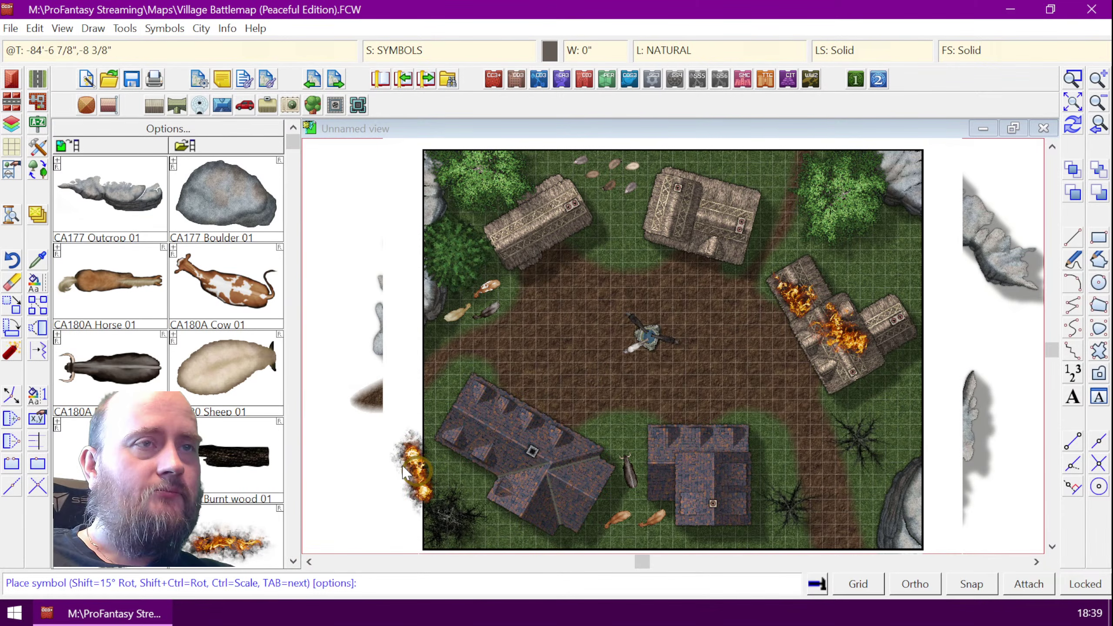
left_click(292, 561)
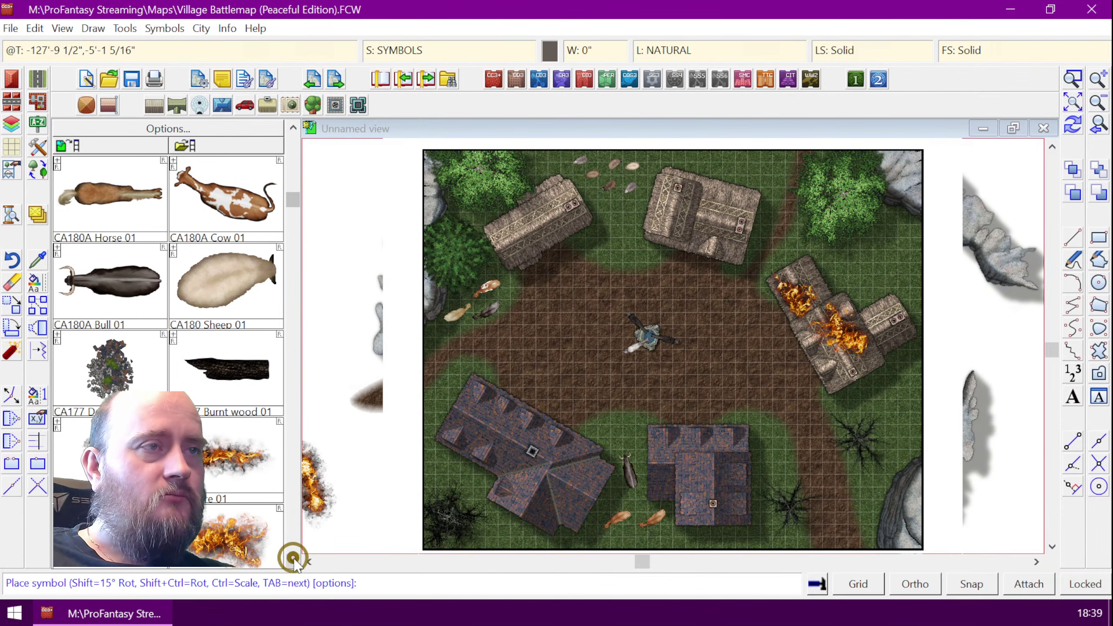
left_click(293, 561)
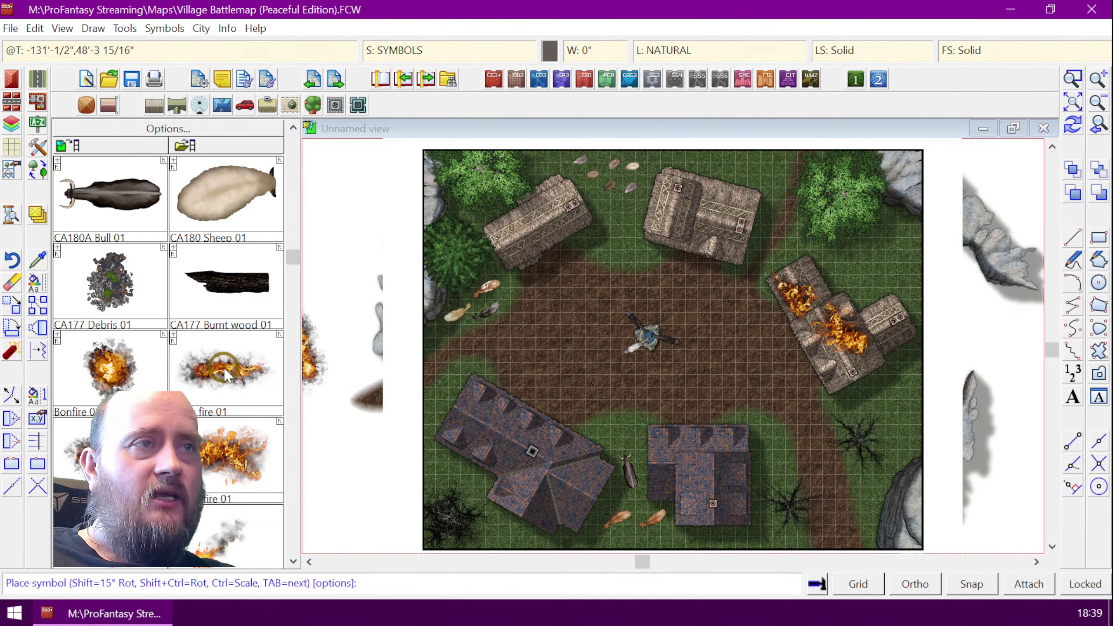
key("shift")
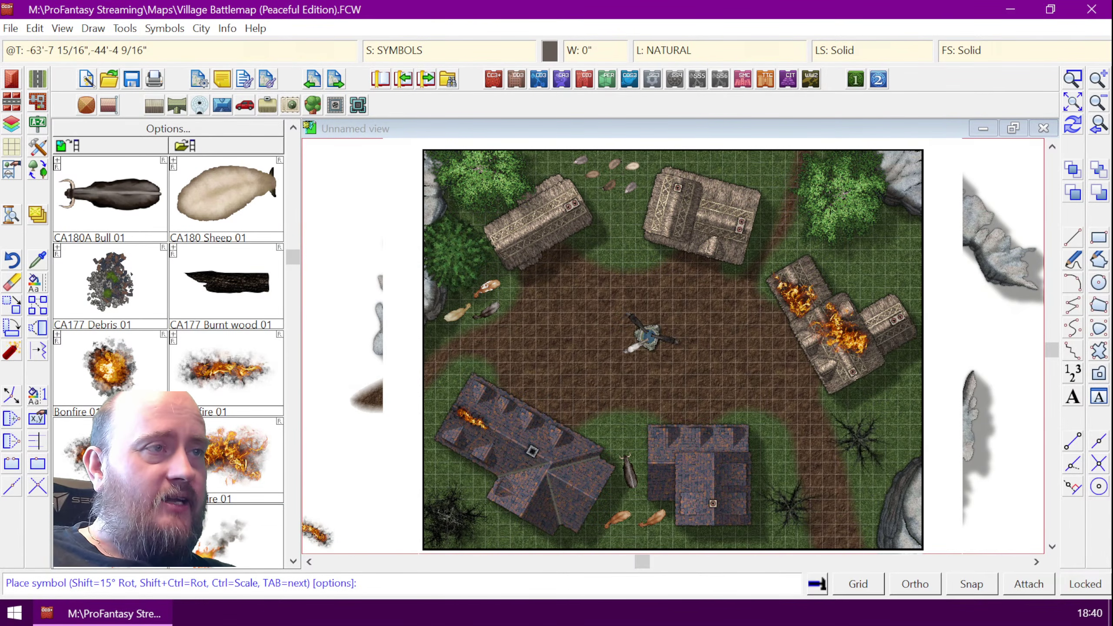
key("Caps_Lock")
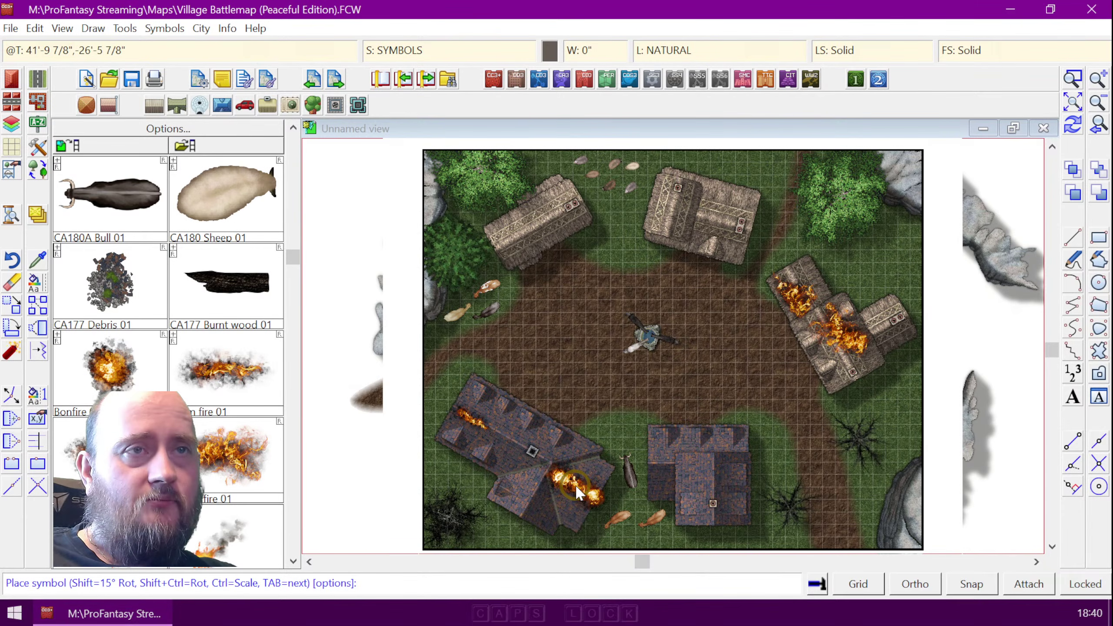
right_click(534, 366)
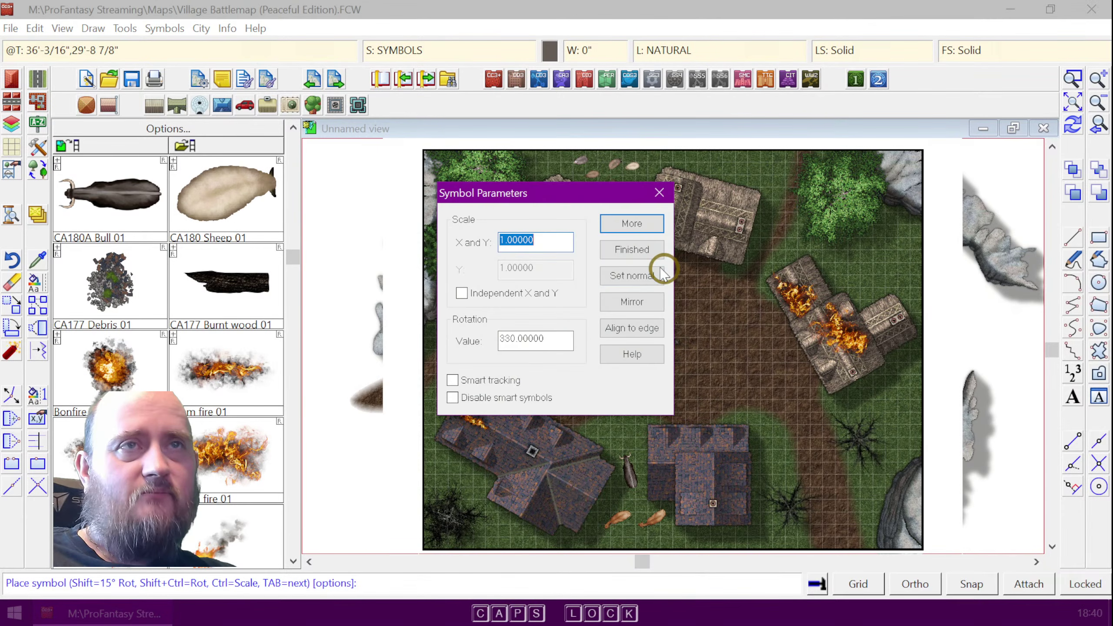
left_click(638, 250)
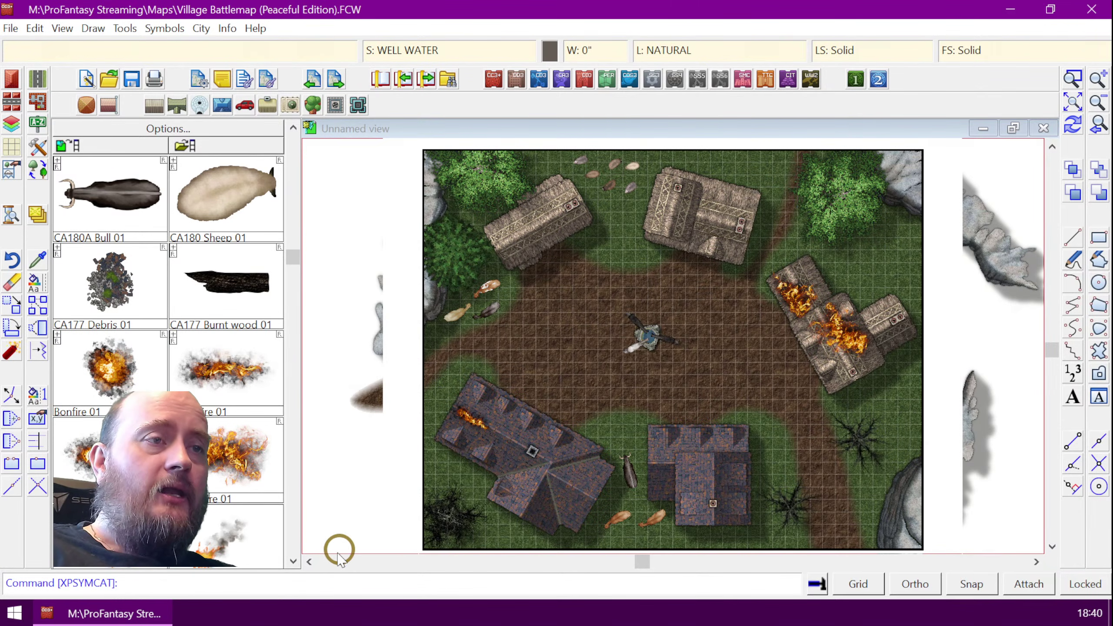
left_click(293, 561)
left_click(292, 561)
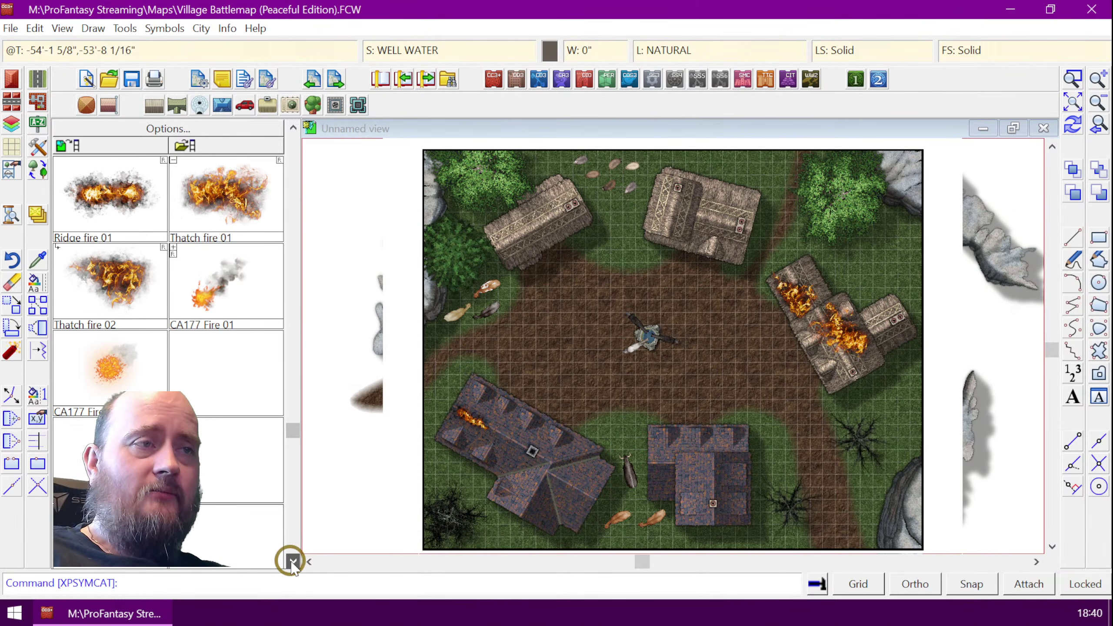
left_click(293, 127)
left_click(292, 127)
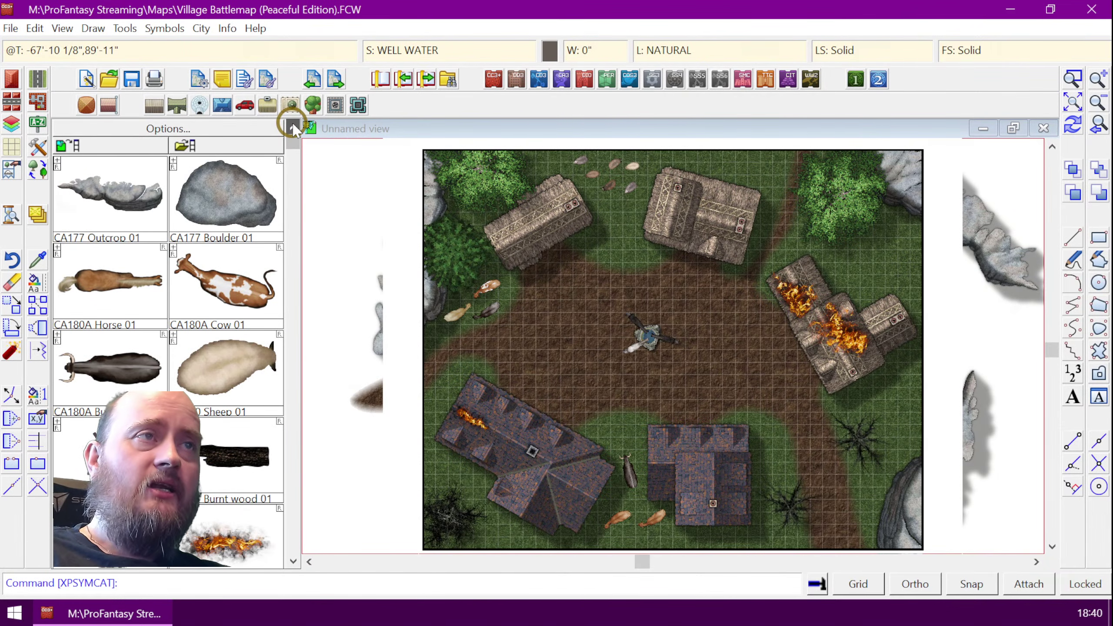
left_click(268, 302)
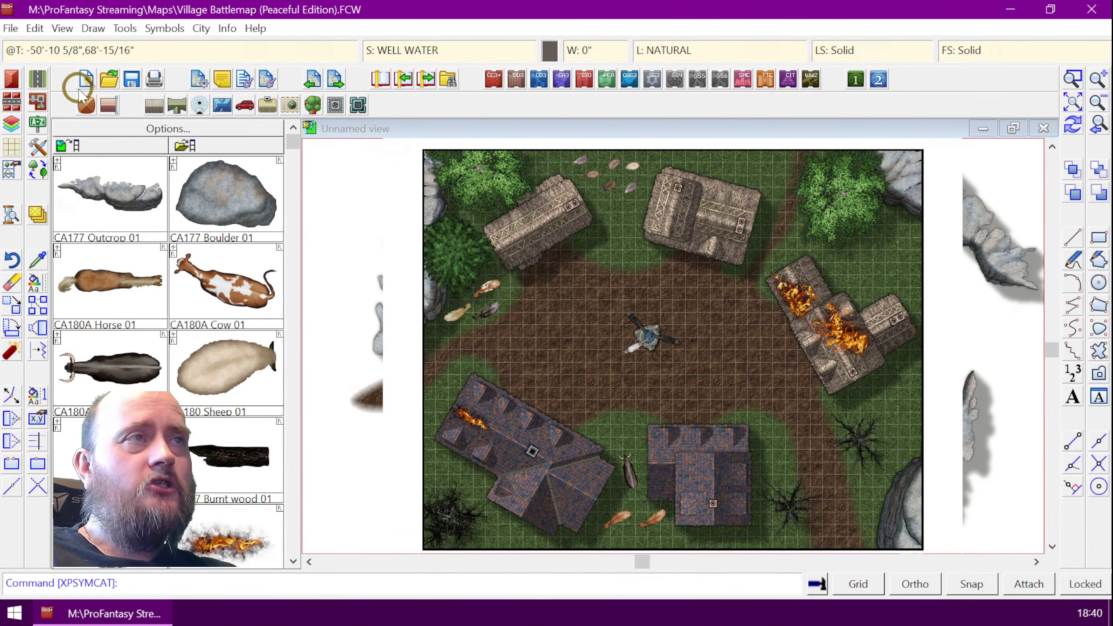
- Inspect the advanced symbol catalog settings, including the catalog setting and master filters, and leave them without making changes
left_click(12, 171)
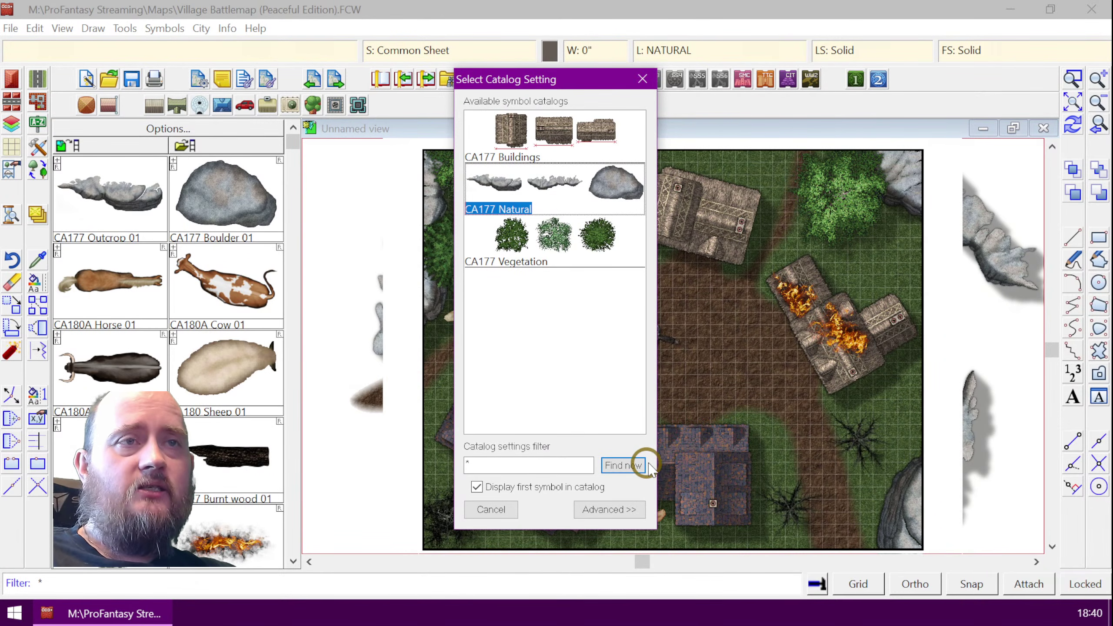
left_click(629, 510)
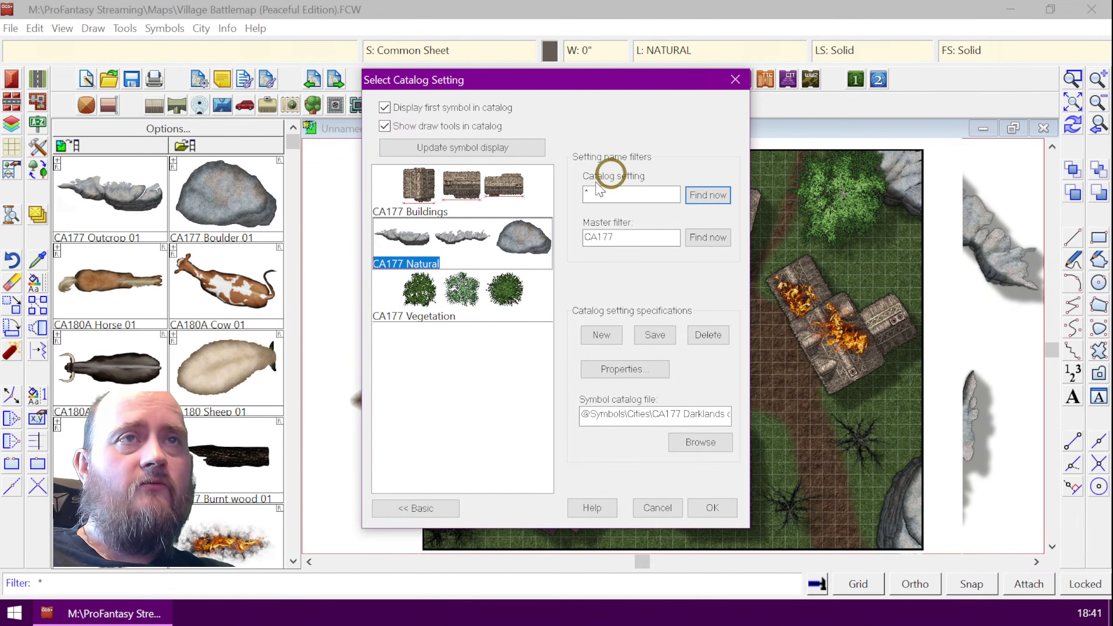
double_click(588, 193)
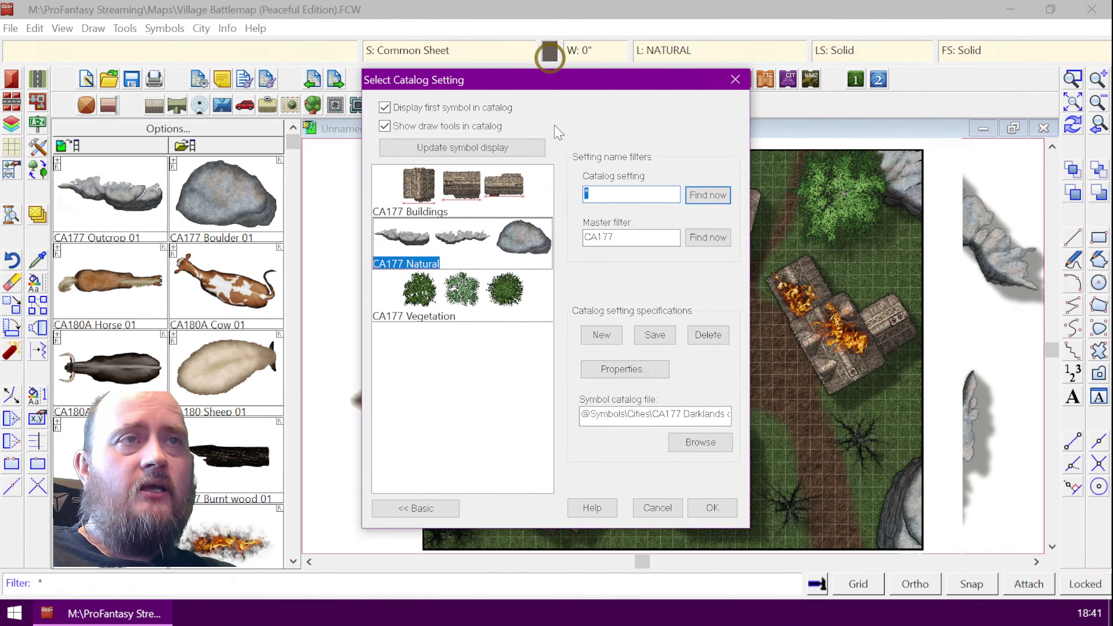
left_click_drag(628, 237, 586, 236)
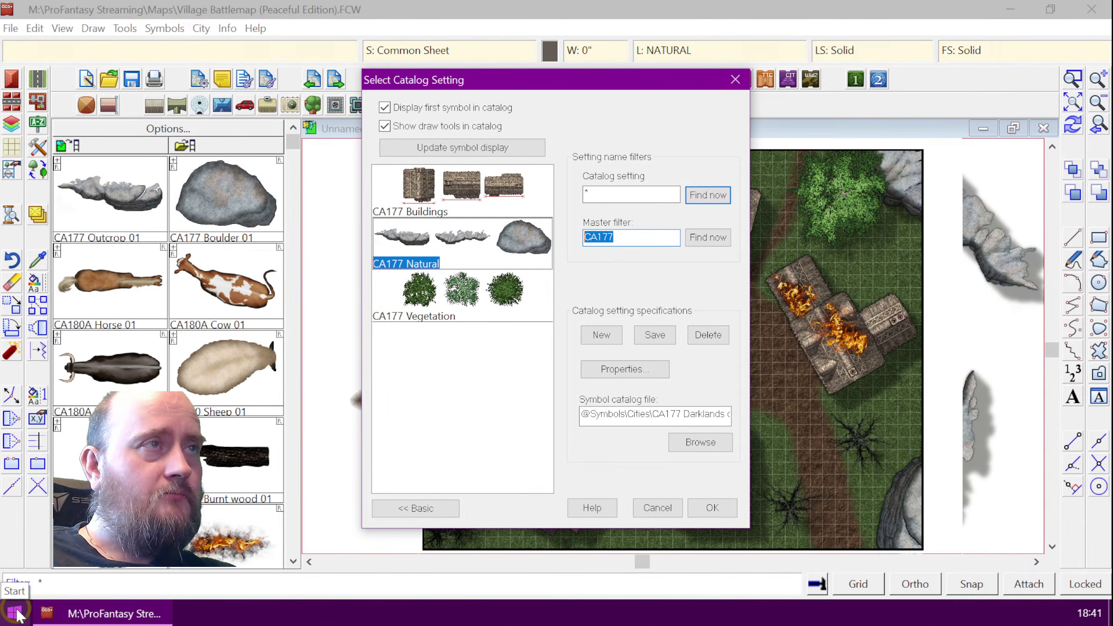
left_click(653, 506)
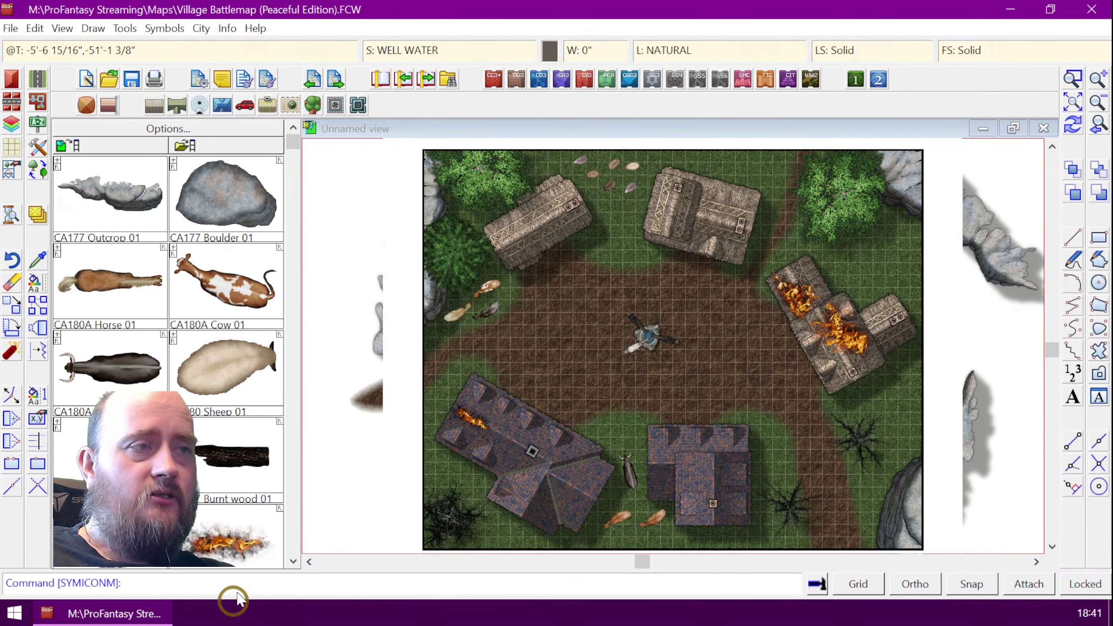
- Open the CC3Plus data folder by running the OPENDOC command with @ as the document
type("OPE")
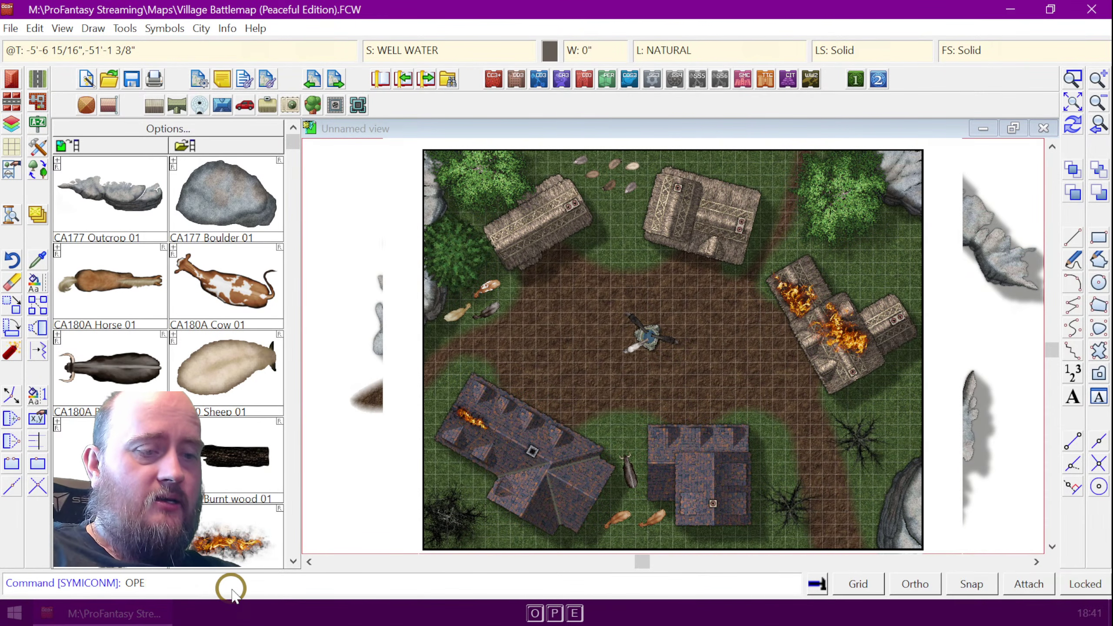
type("NDOC")
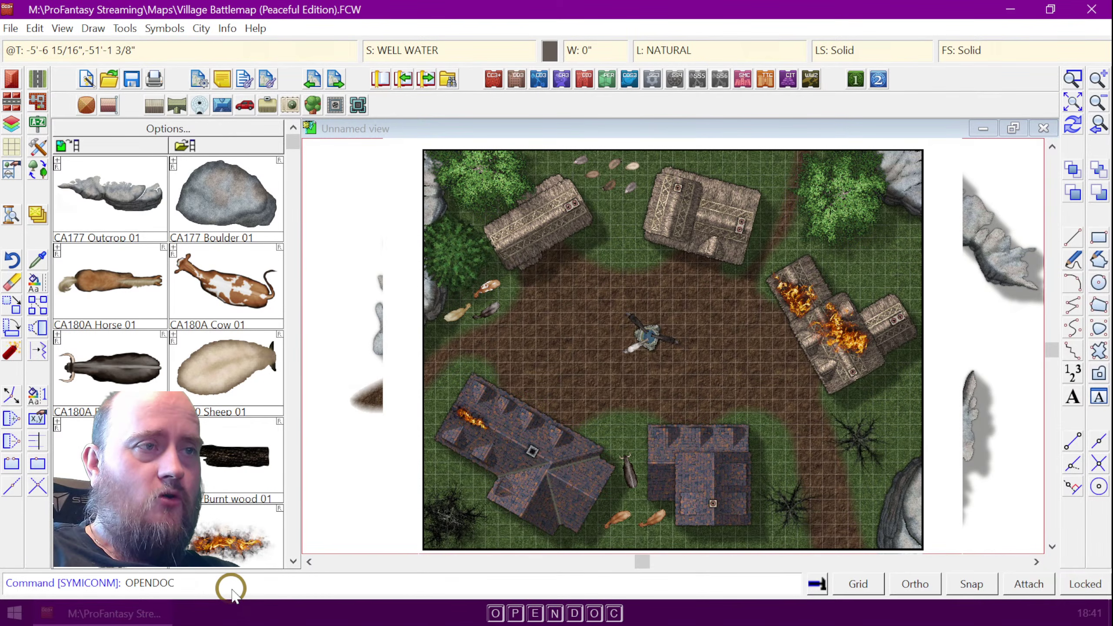
key("Return")
type("@")
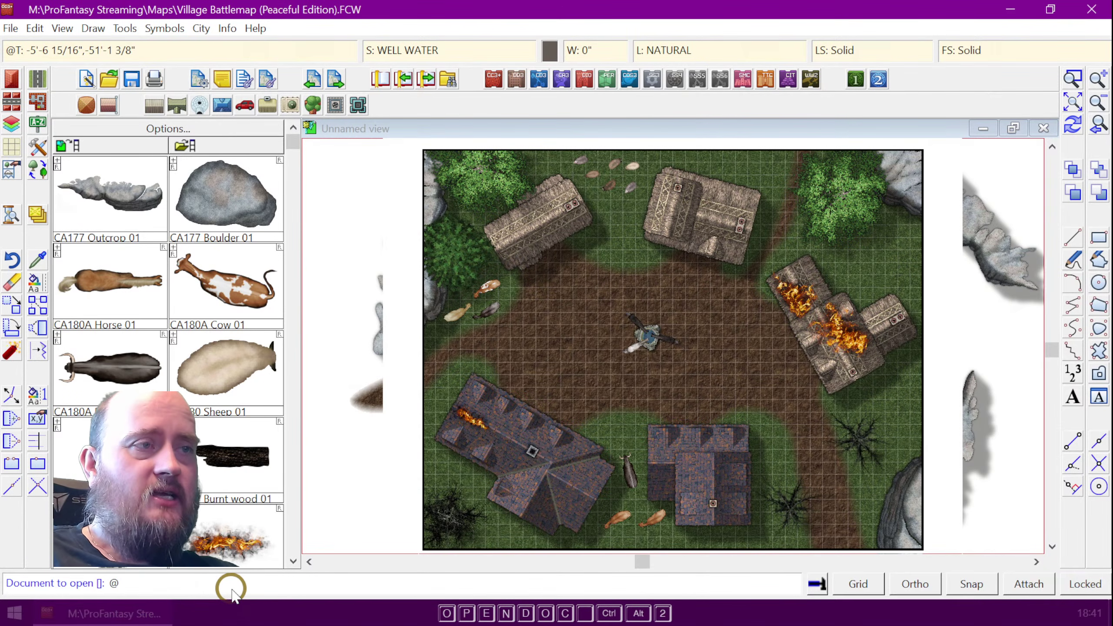
key("Return")
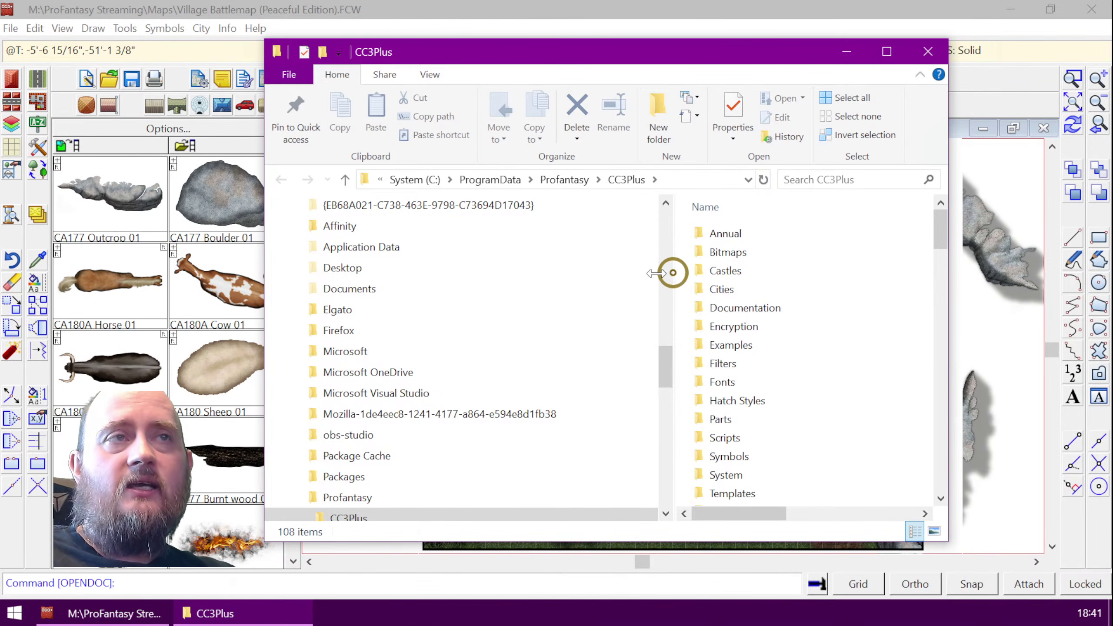
- Widen the file list, open the Annual folder and look through its issue folders past Issue 120
left_click_drag(656, 273, 486, 277)
double_click(542, 231)
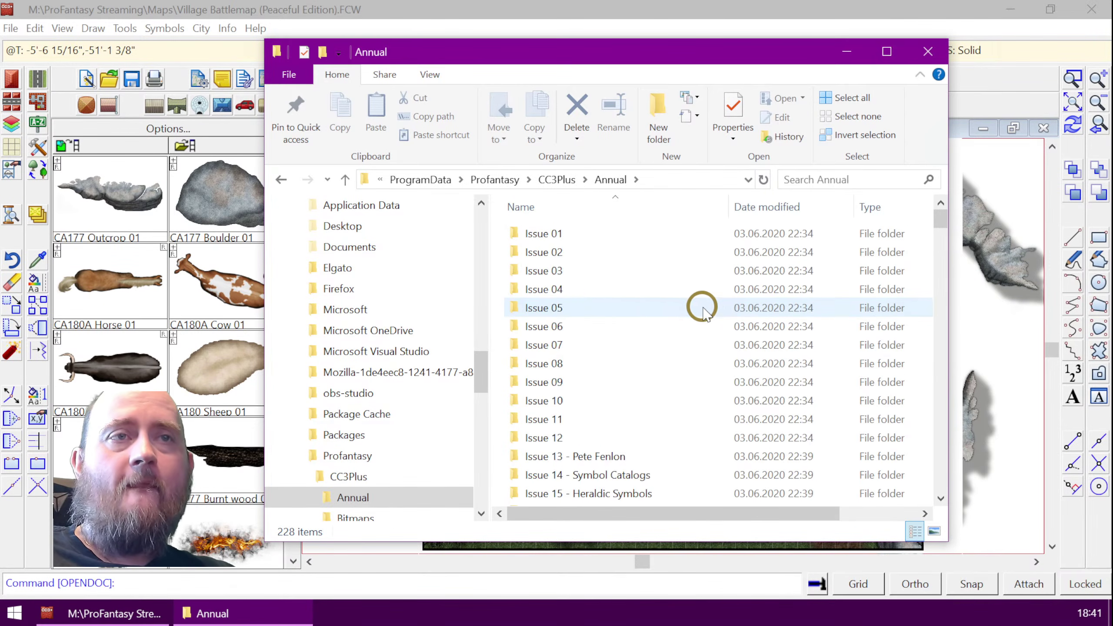
scroll(703, 307, "down", 20)
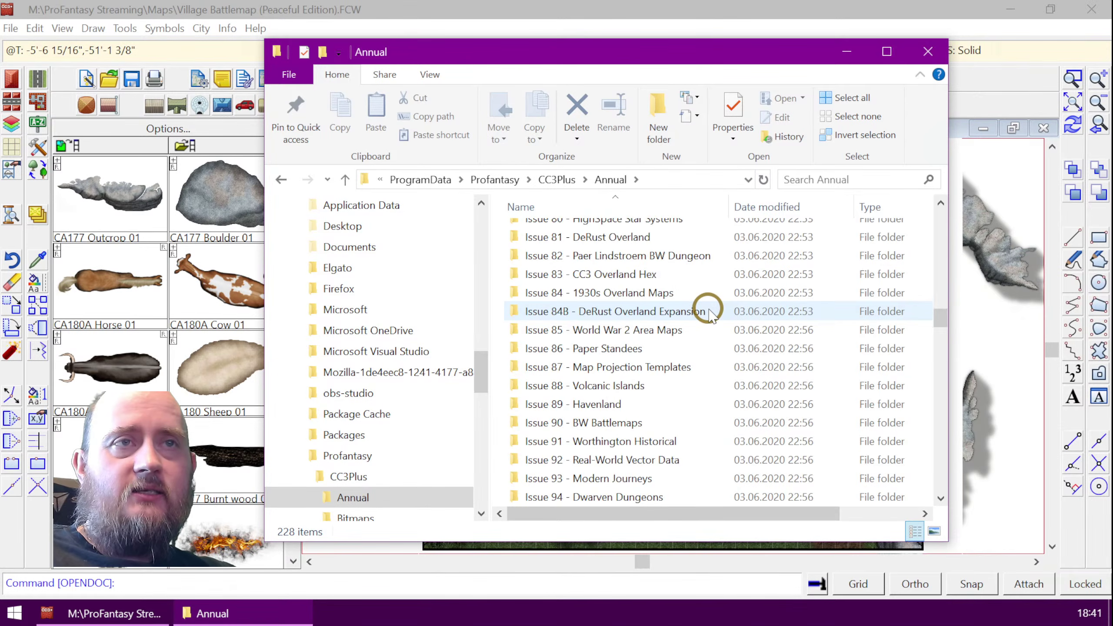
scroll(708, 309, "down", 12)
scroll(707, 309, "down", 10)
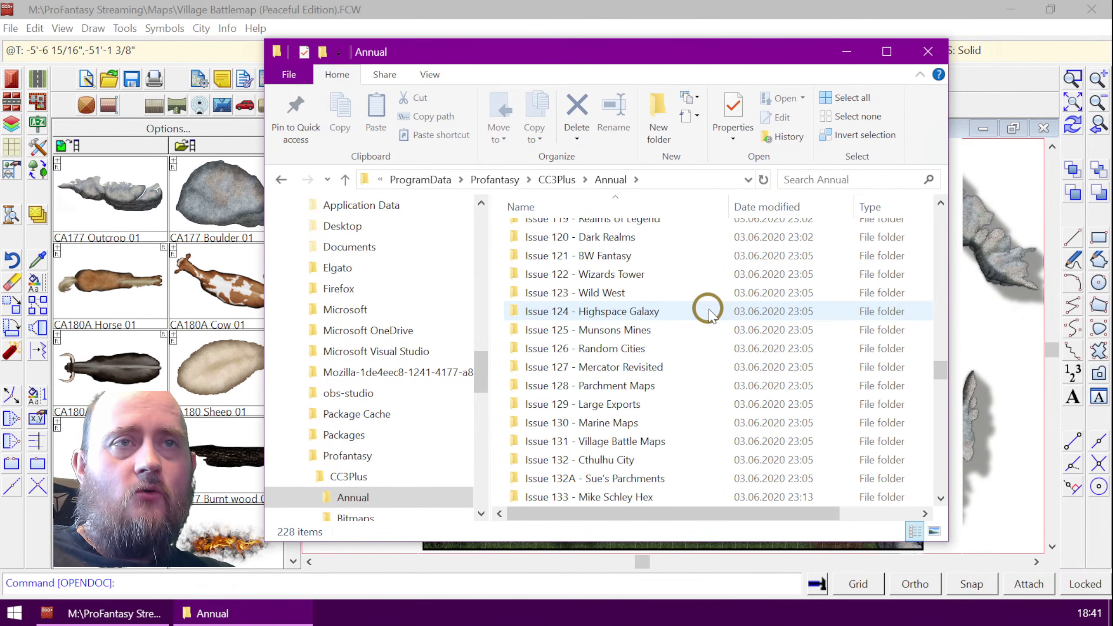
- Look through the annual issue folders from Issue 124 to Issue 192, and return to the village battle map in Campaign Cartographer
scroll(744, 316, "down", 9)
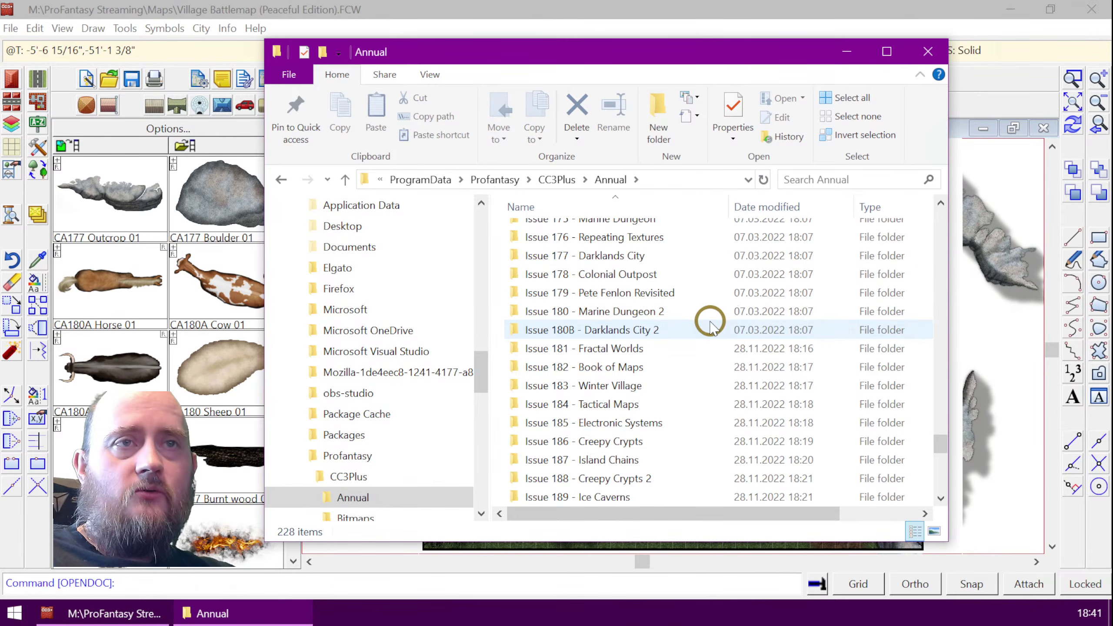
scroll(708, 320, "down", 1)
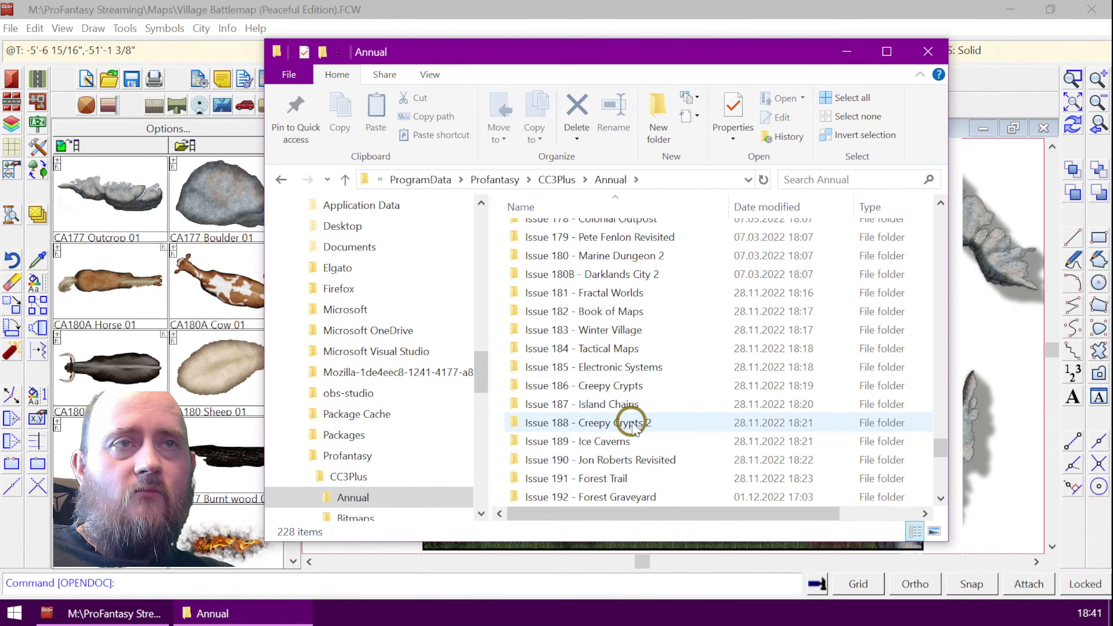
left_click(491, 13)
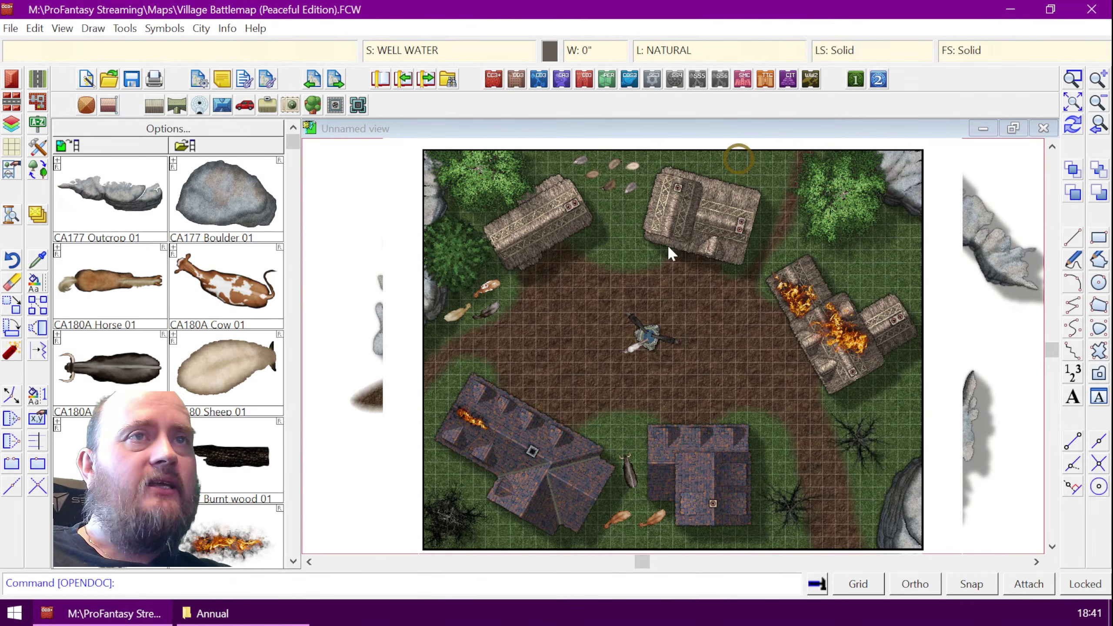
- Browse the symbol catalogs found with the master filter CA186 in the advanced catalog settings, and cancel without applying
left_click(12, 173)
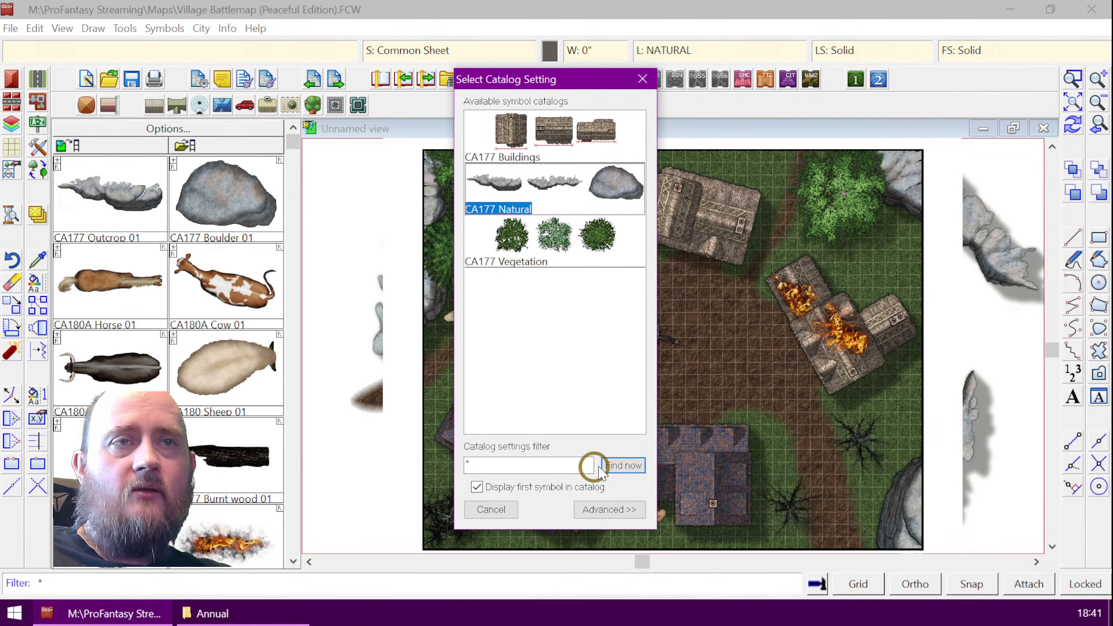
left_click(601, 508)
left_click(636, 236)
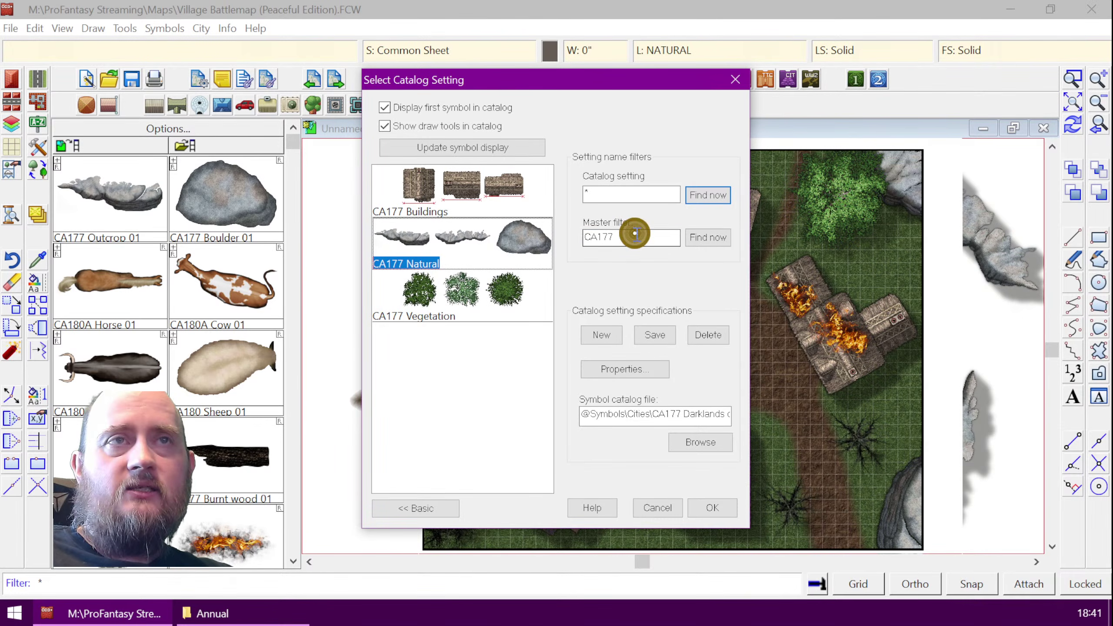
key("BackSpace")
key("BackSpace")
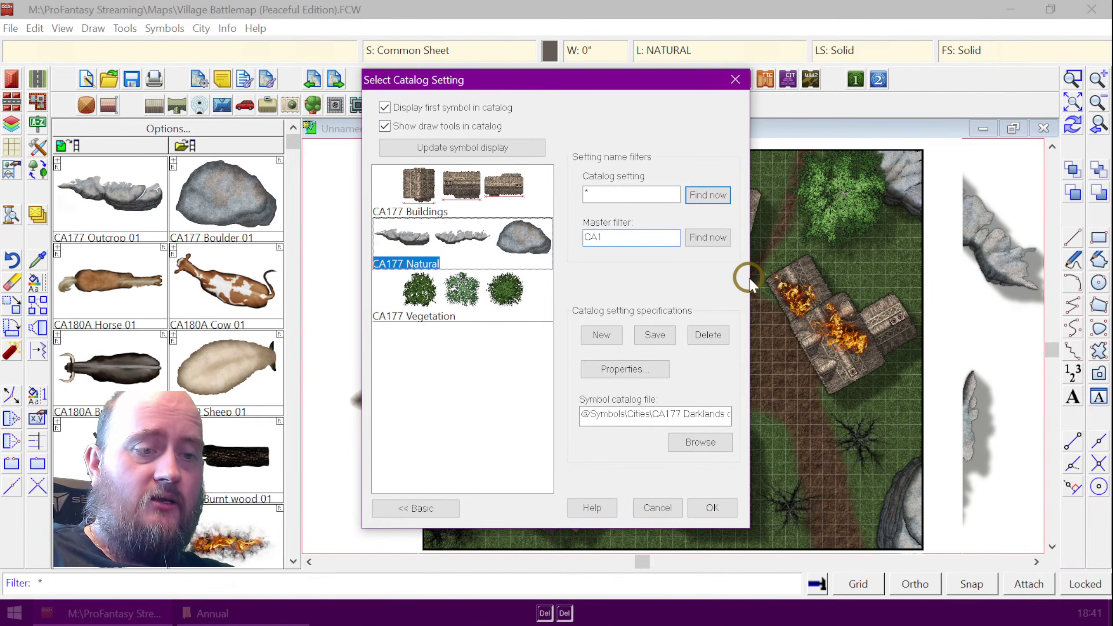
type("86")
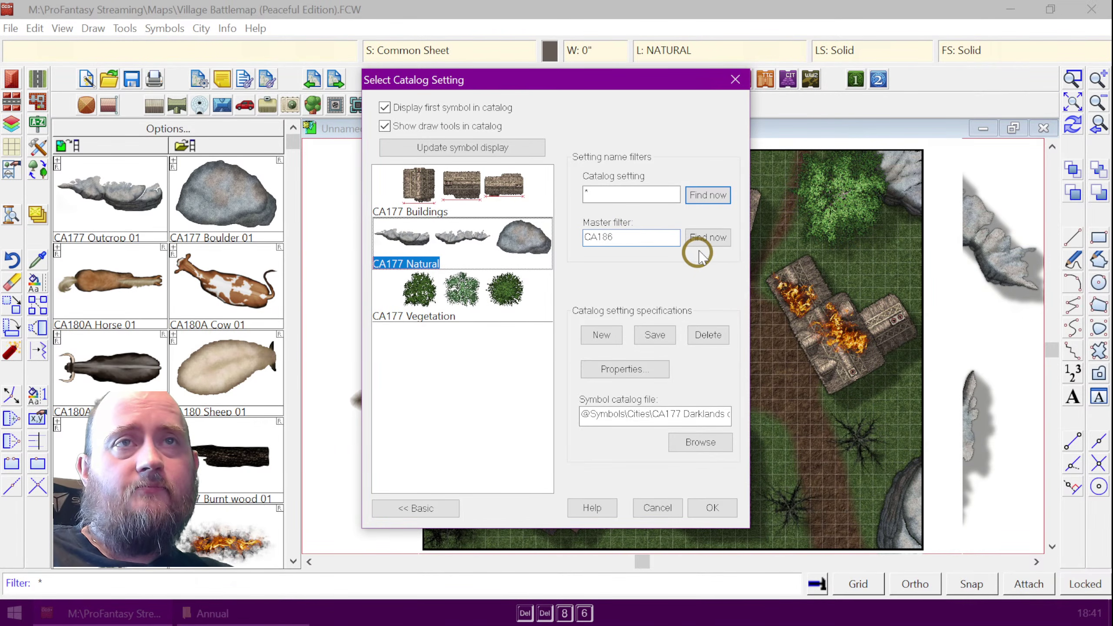
left_click(705, 238)
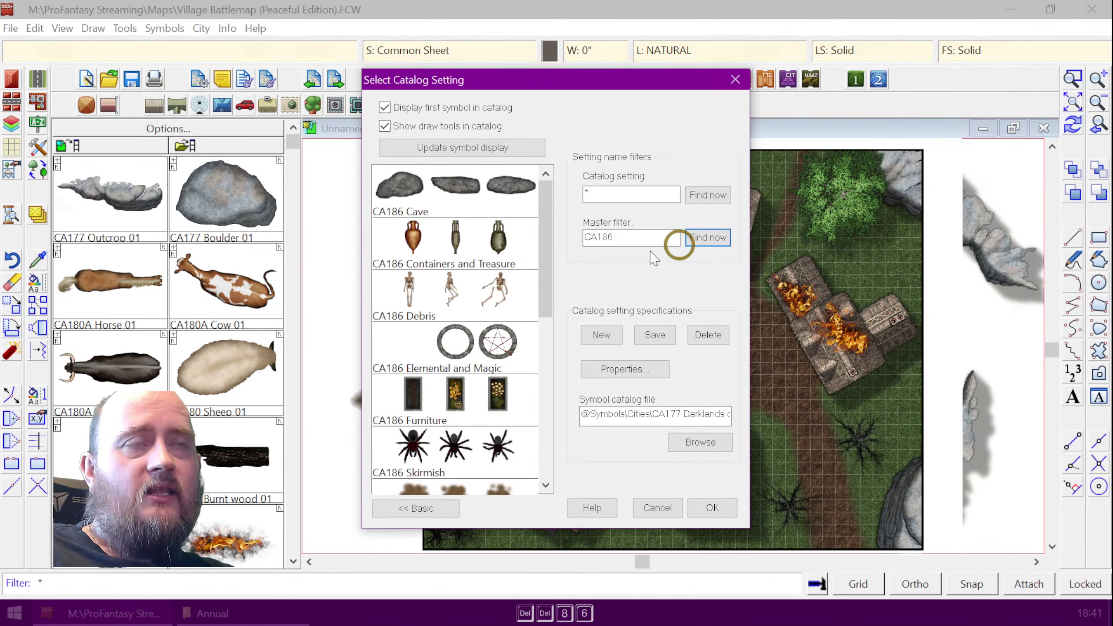
left_click_drag(546, 245, 530, 303)
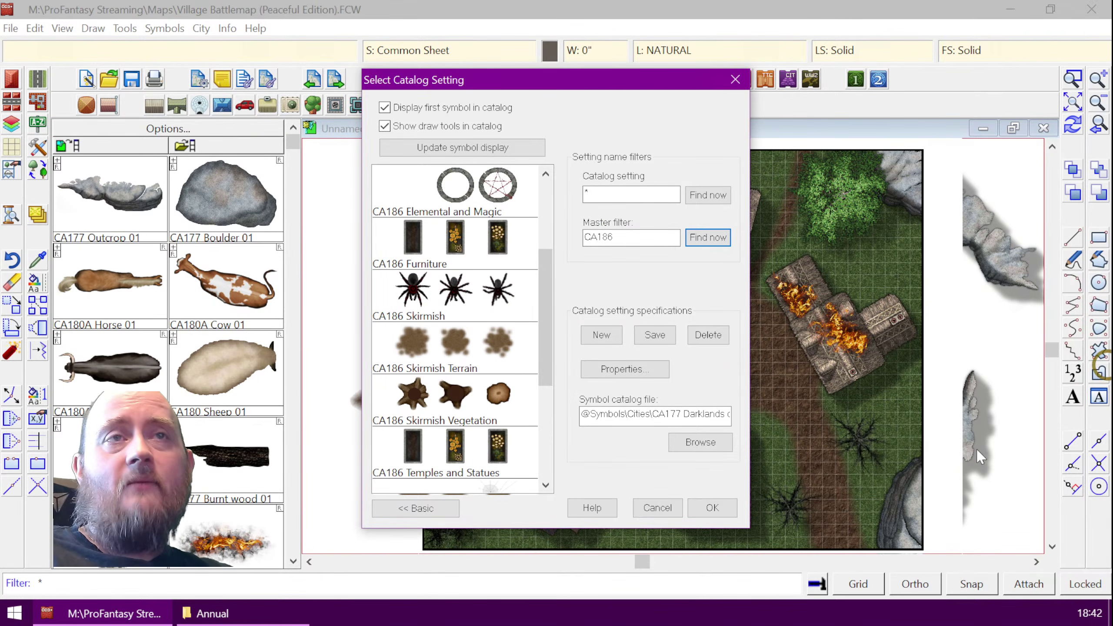
left_click(607, 239)
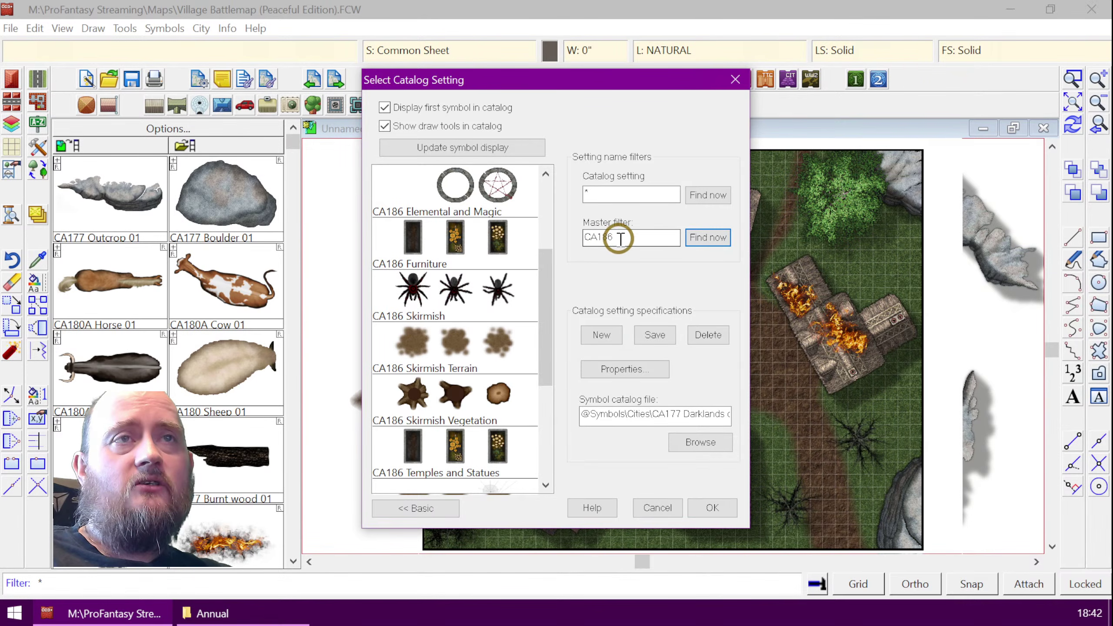
left_click(657, 508)
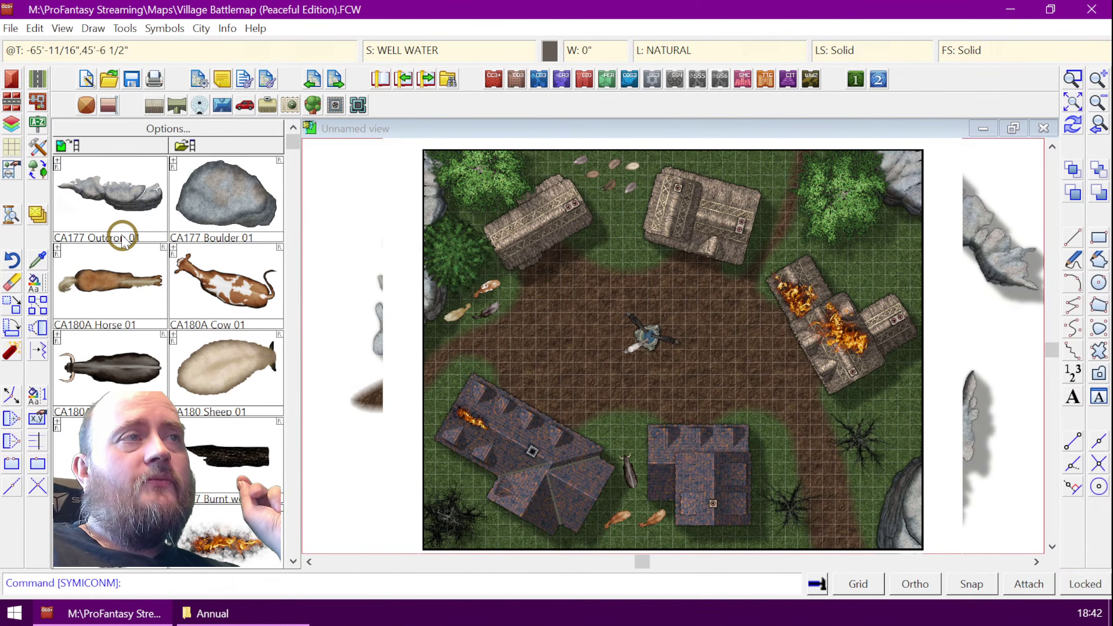
- Set the number of master filters to use to 4 in the Master Filter Settings
left_click(40, 175)
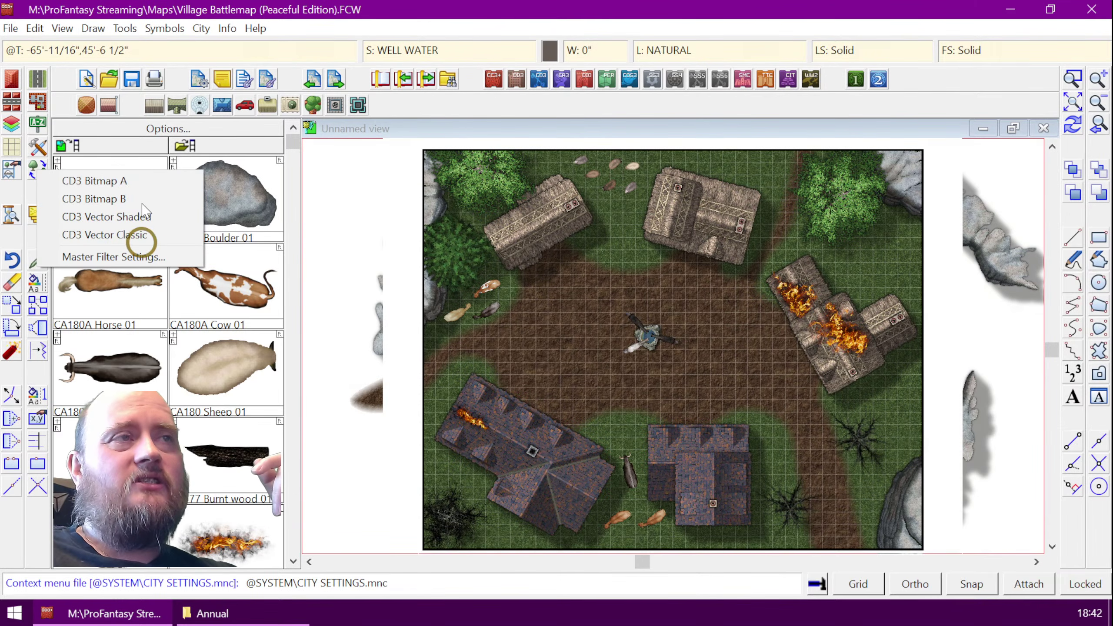
left_click(123, 259)
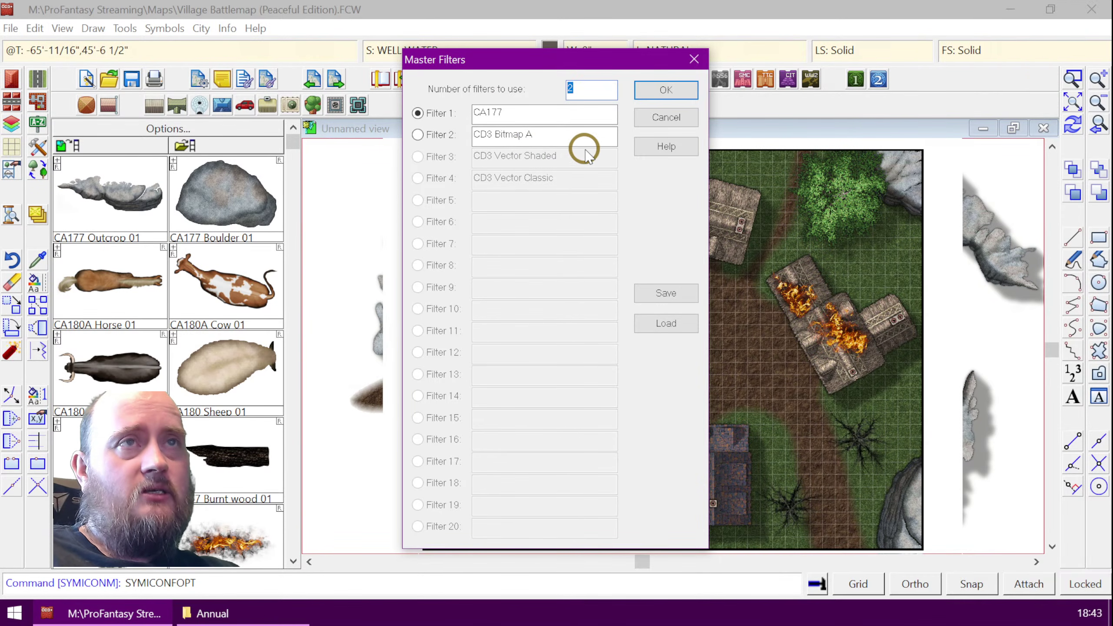
type("4")
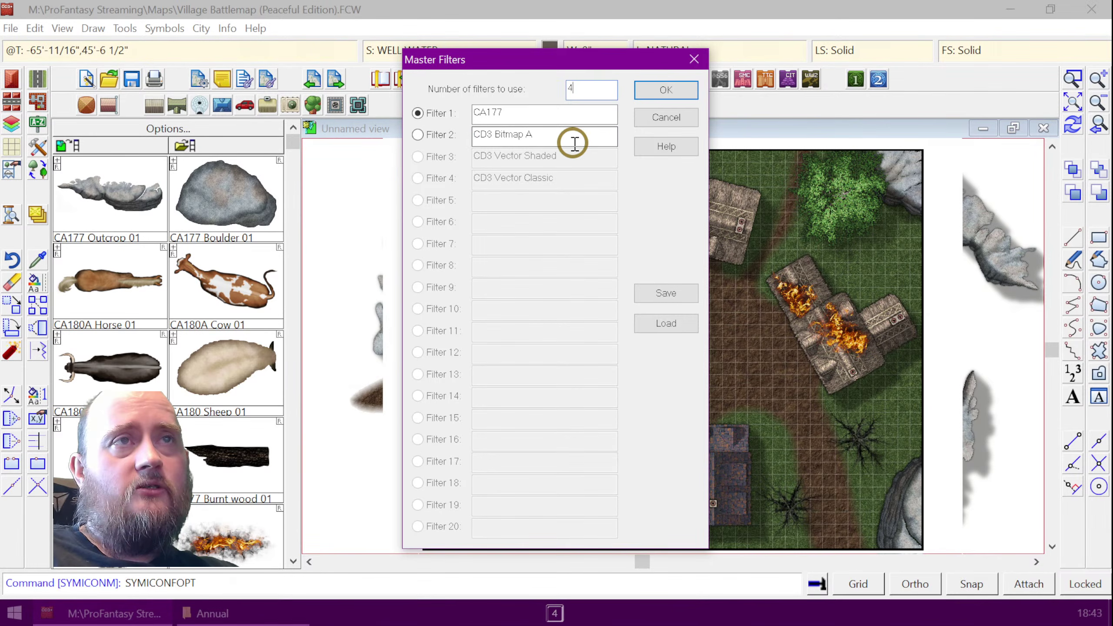
left_click(565, 136)
- Replace the text of master Filter 3 with CA186
left_click_drag(573, 160, 451, 155)
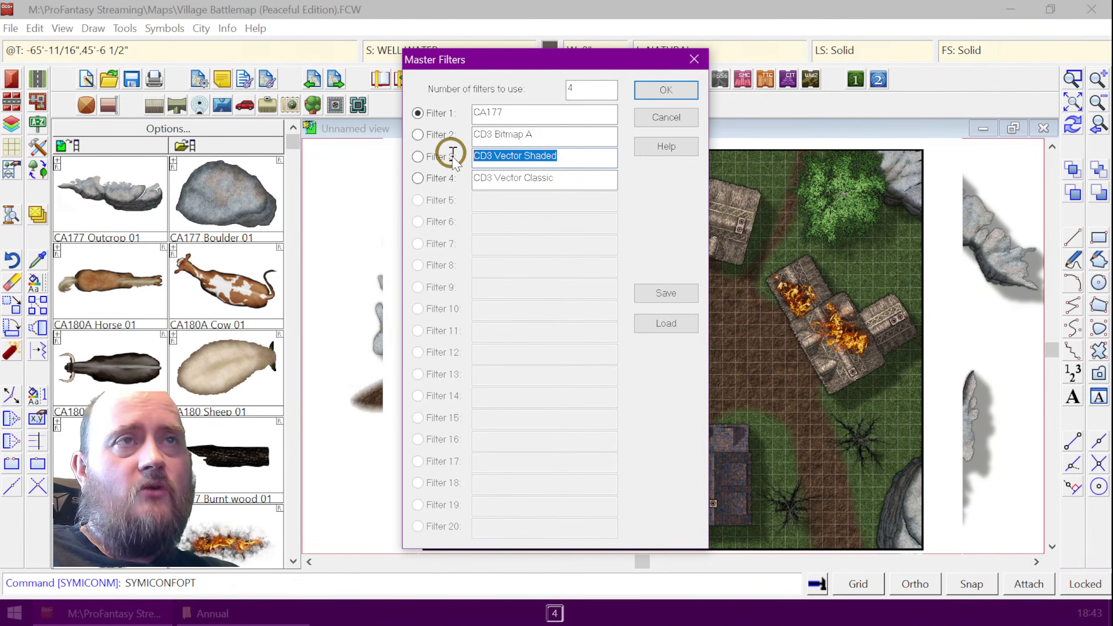
type("cA")
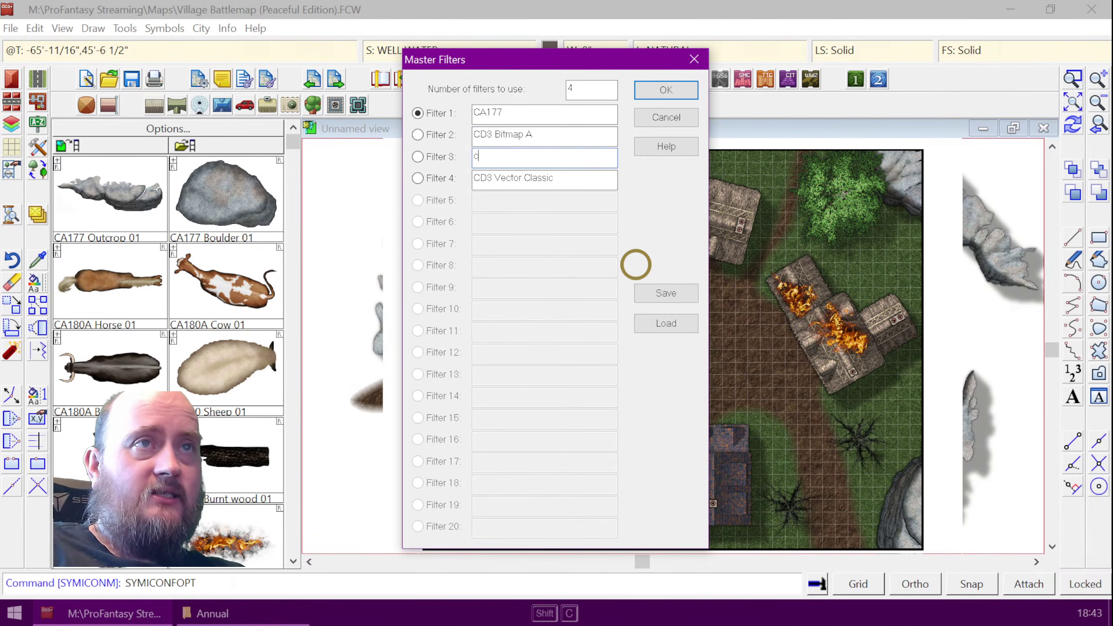
key("BackSpace")
key("BackSpace")
key("Caps_Lock")
key("shift")
type("VC")
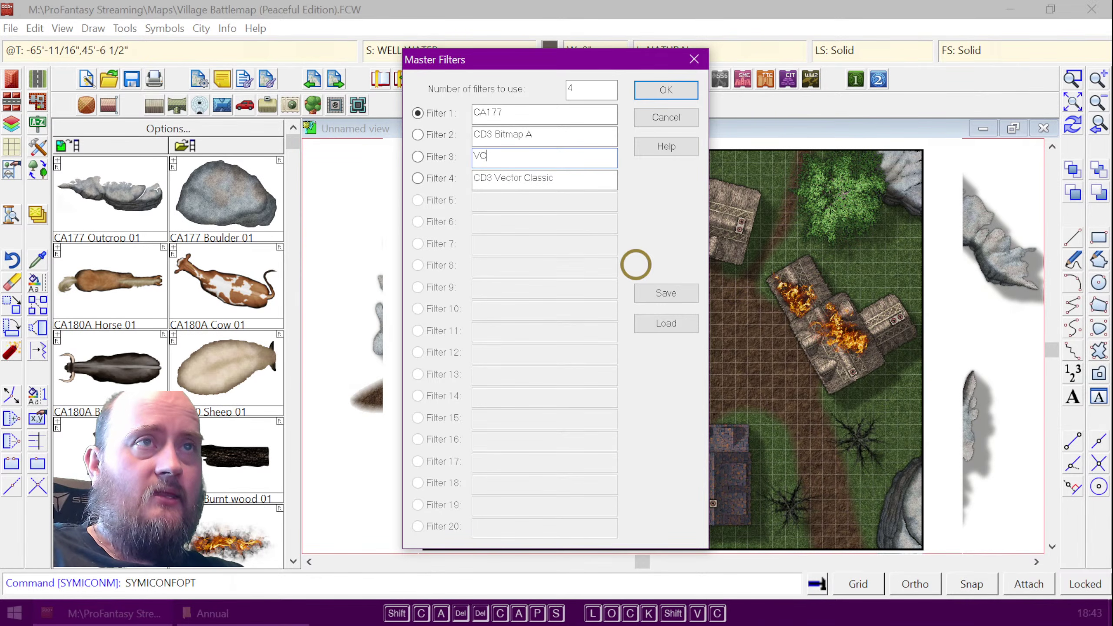
key("BackSpace")
key("BackSpace")
type("CA18")
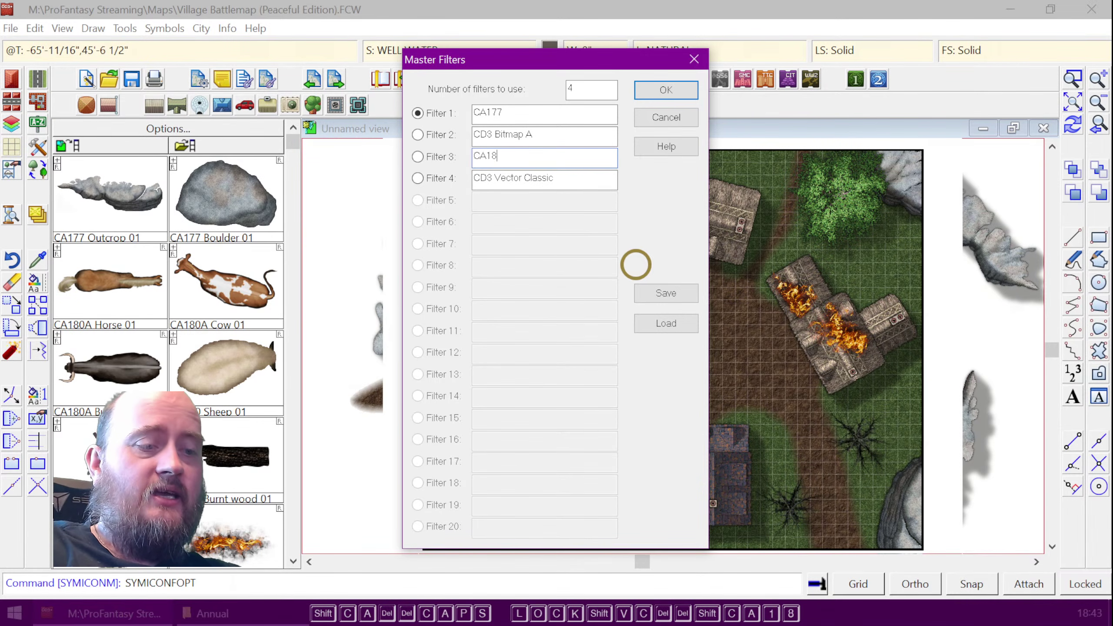
type("6")
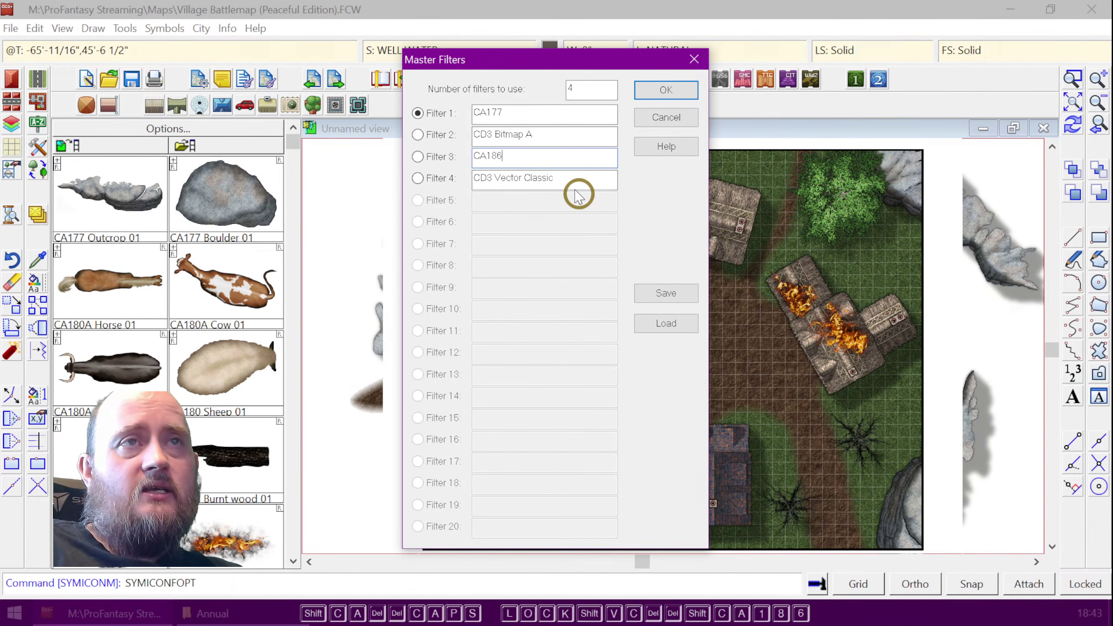
- Replace the text of master Filter 4 with SS2 Bitmap A
left_click_drag(570, 177, 479, 178)
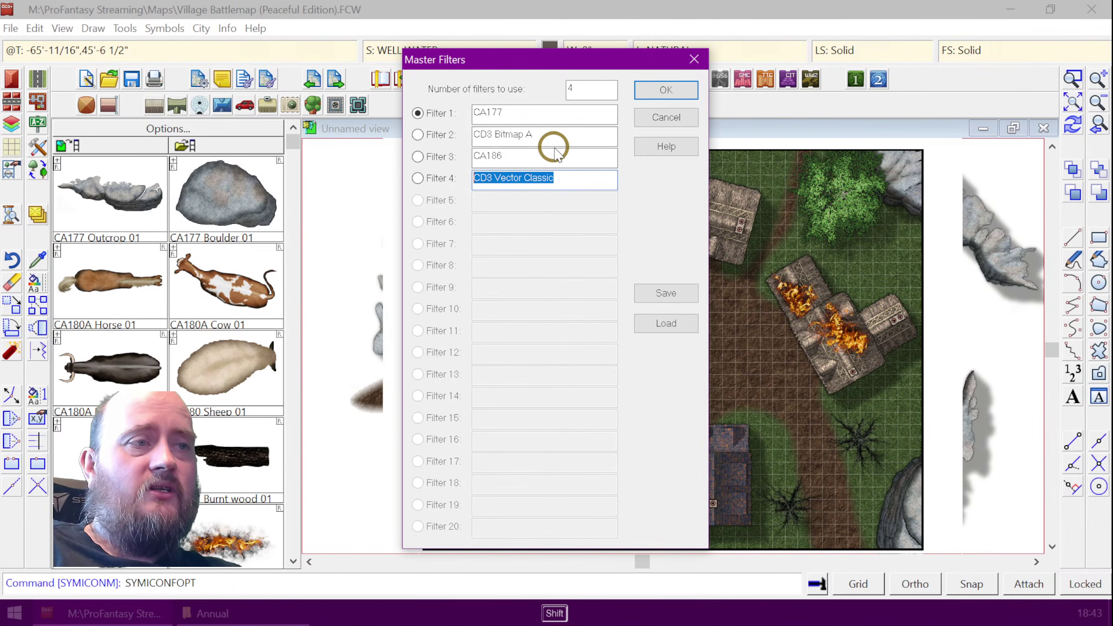
type("SS")
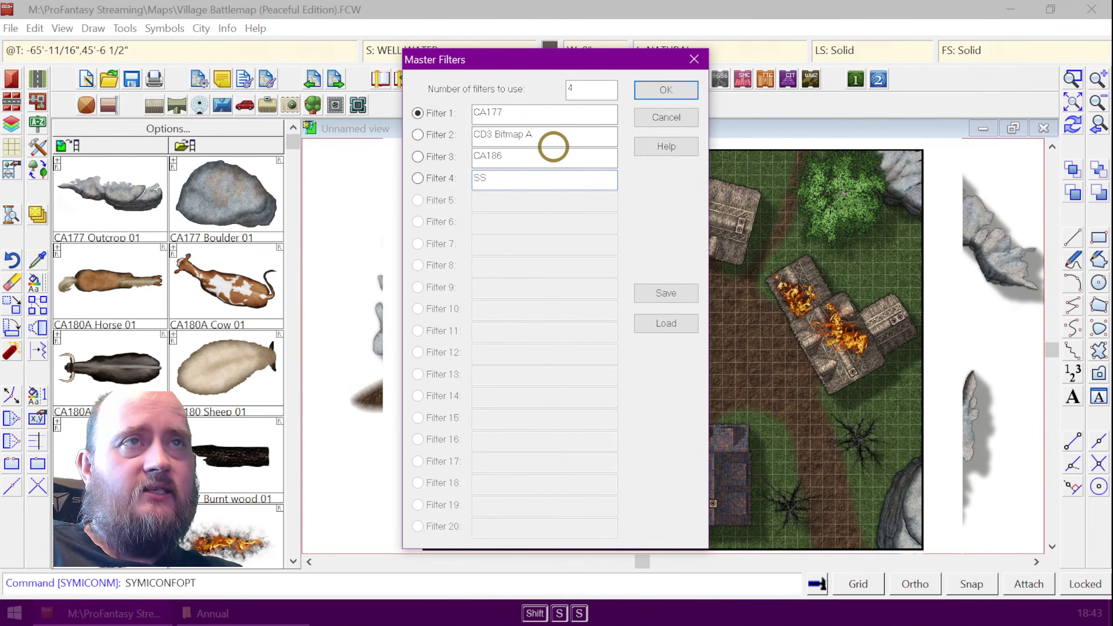
type("\"")
key("BackSpace")
type("2 Bitmap ")
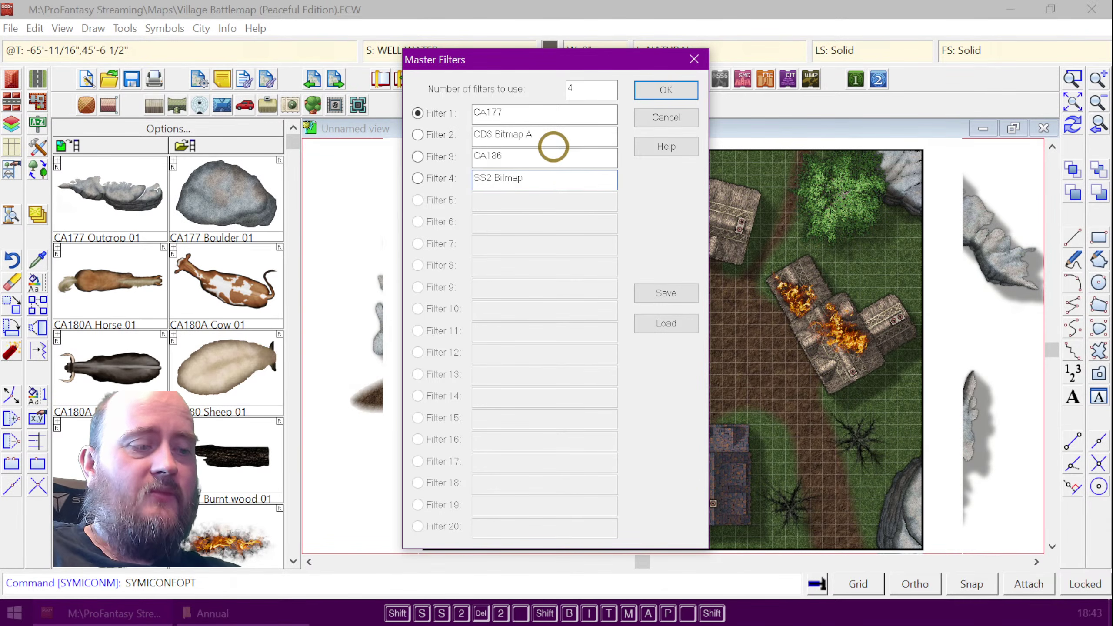
type("A")
left_click_drag(550, 154, 465, 153)
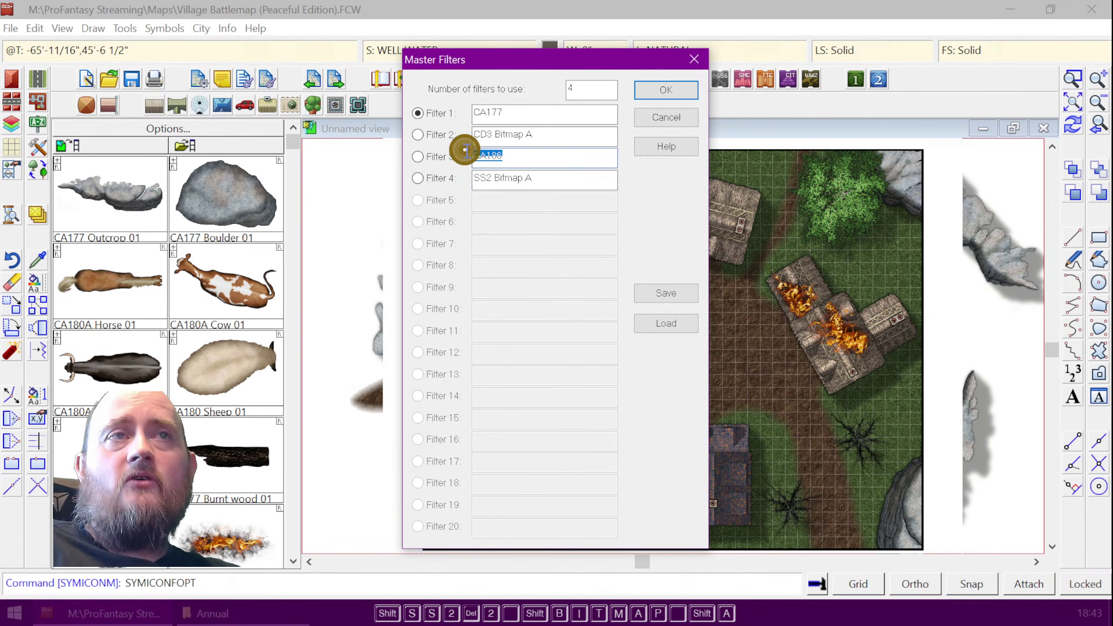
left_click_drag(543, 176, 459, 177)
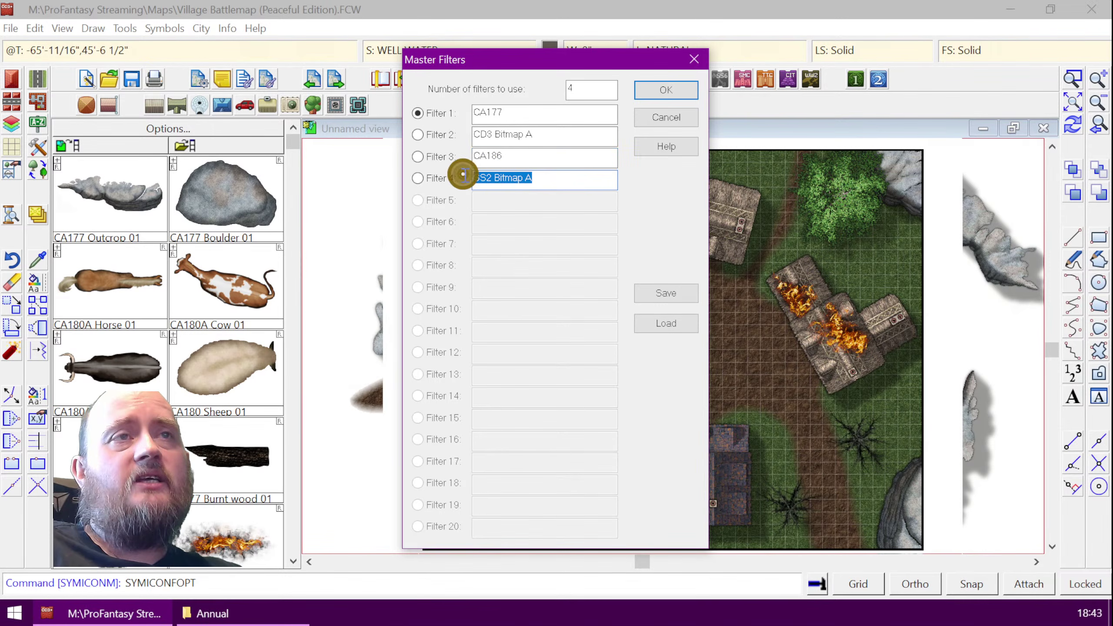
double_click(490, 154)
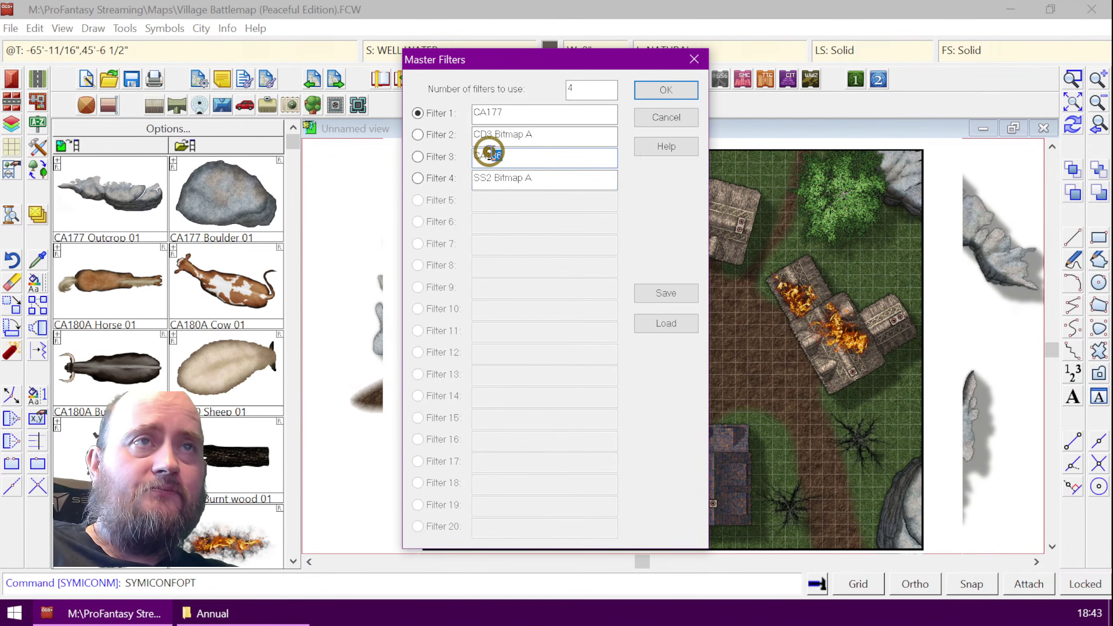
left_click_drag(537, 135, 485, 134)
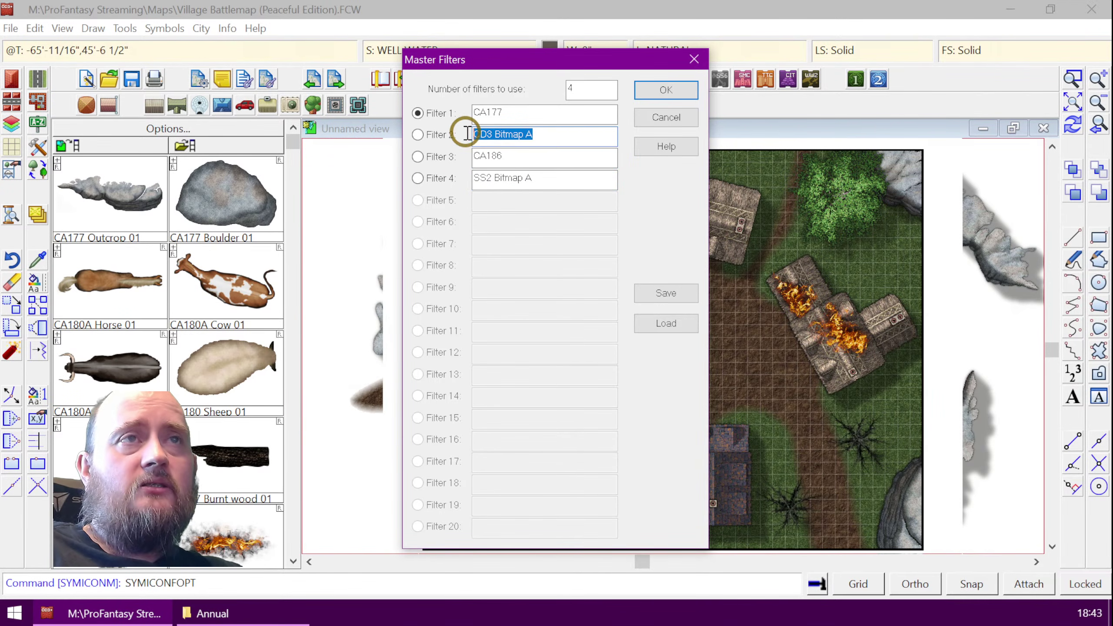
left_click(565, 139)
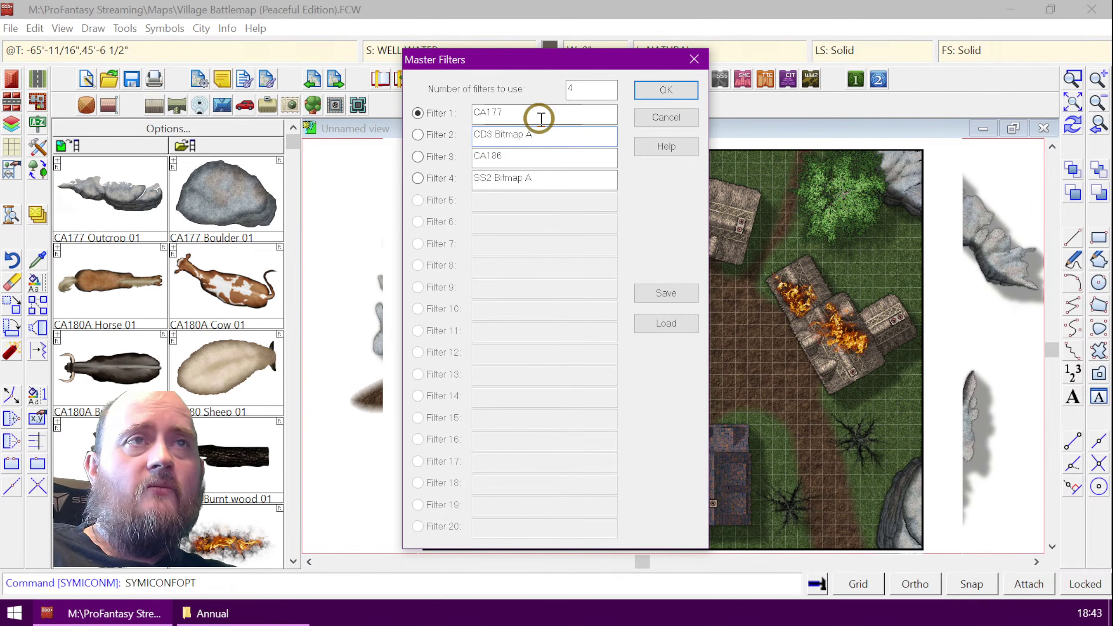
- Make Filter 3 the active master filter, apply the filter settings and check the symbol catalogs it offers
left_click(418, 158)
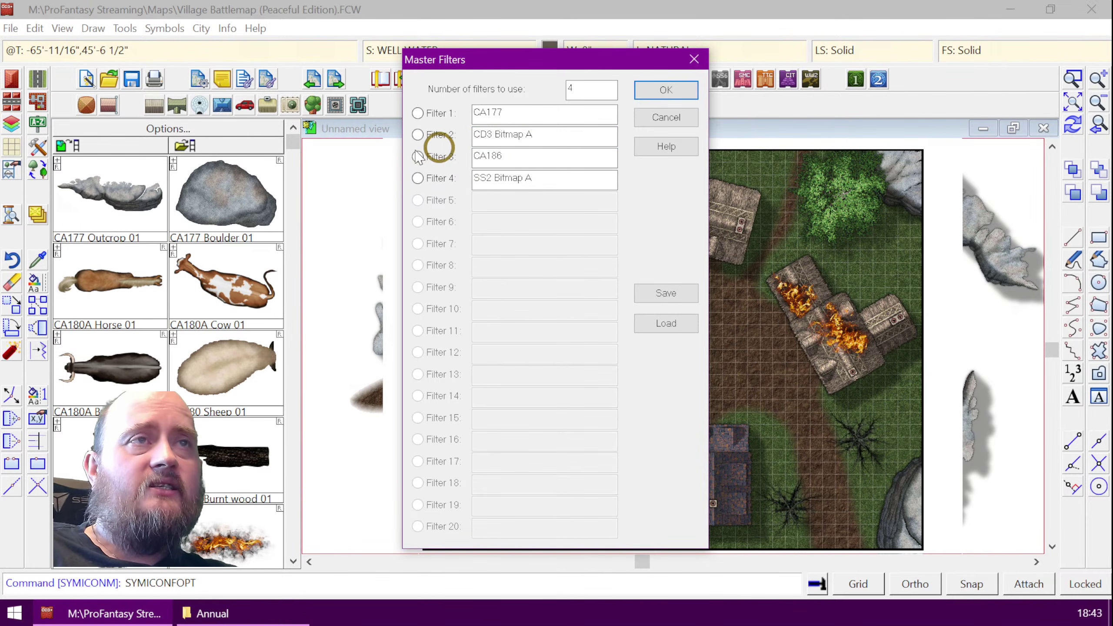
left_click(682, 90)
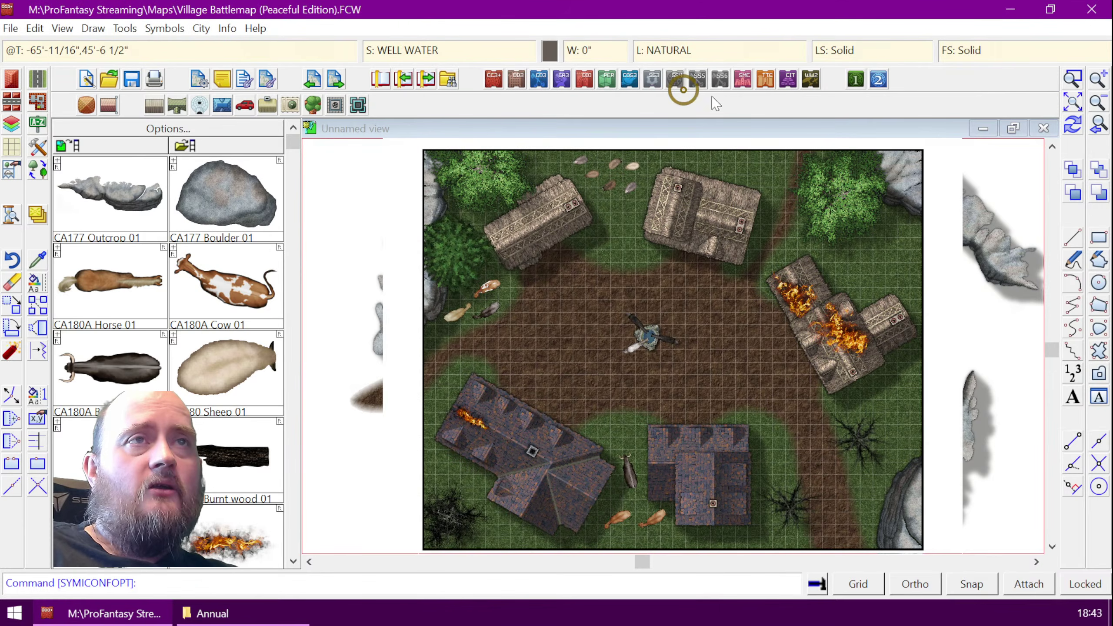
left_click(59, 175)
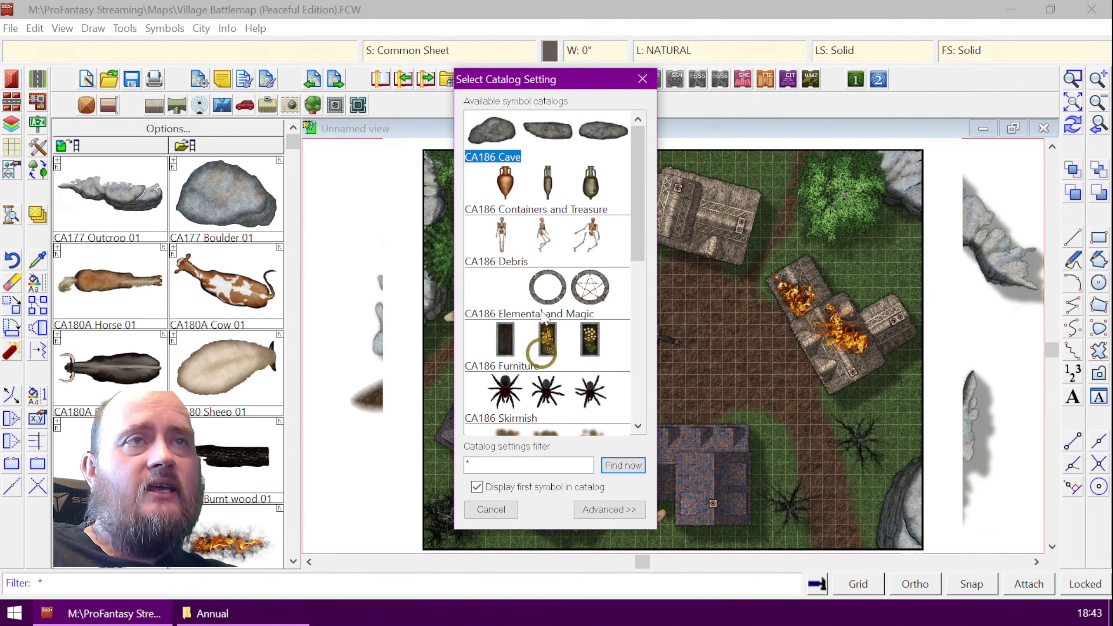
left_click(490, 509)
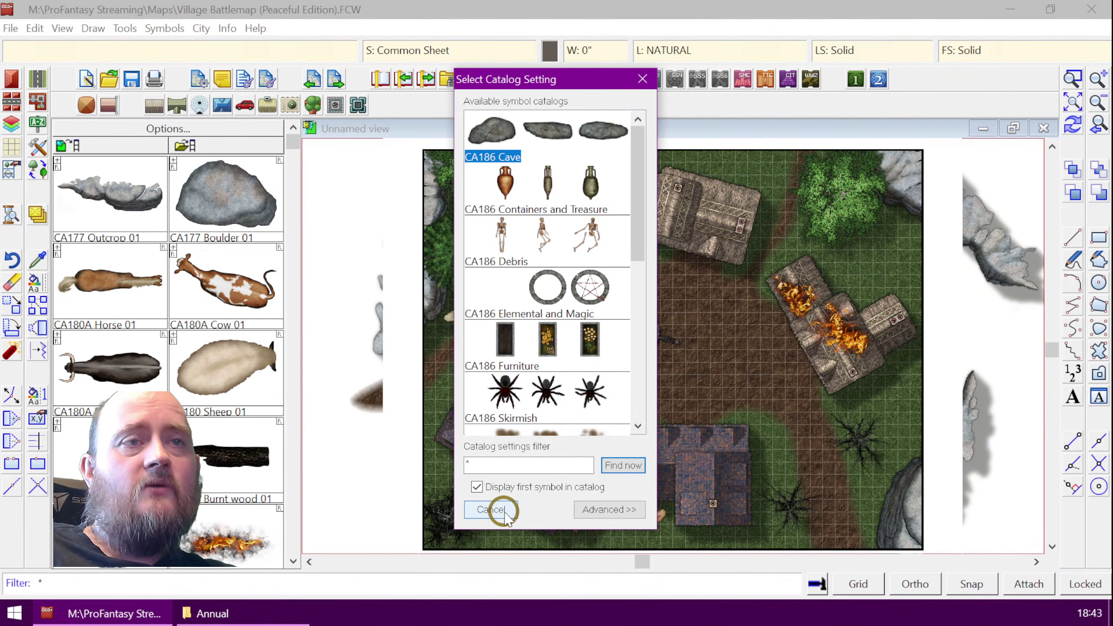
- Make Filter 4 the active master filter, apply it and open the list of symbol catalogs it offers
left_click(9, 177)
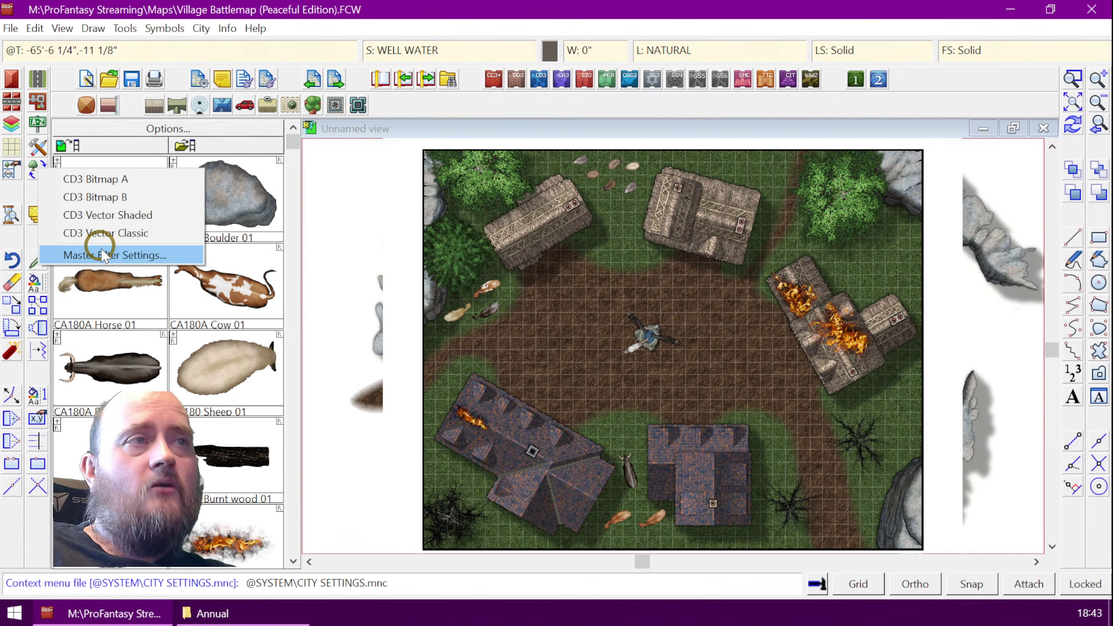
left_click(100, 255)
left_click(419, 178)
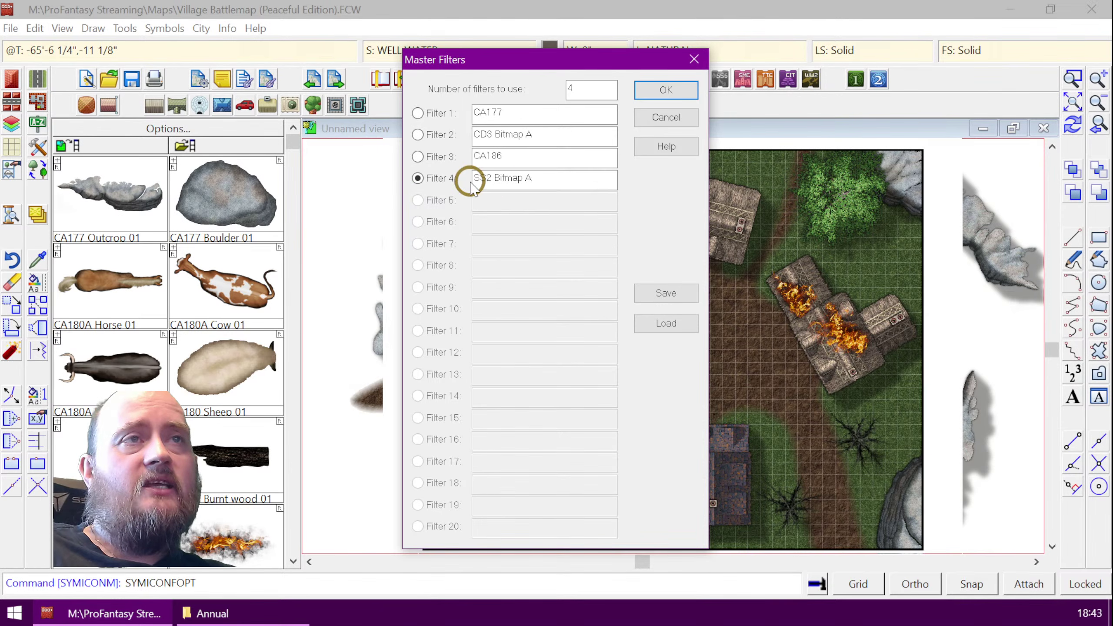
left_click(665, 90)
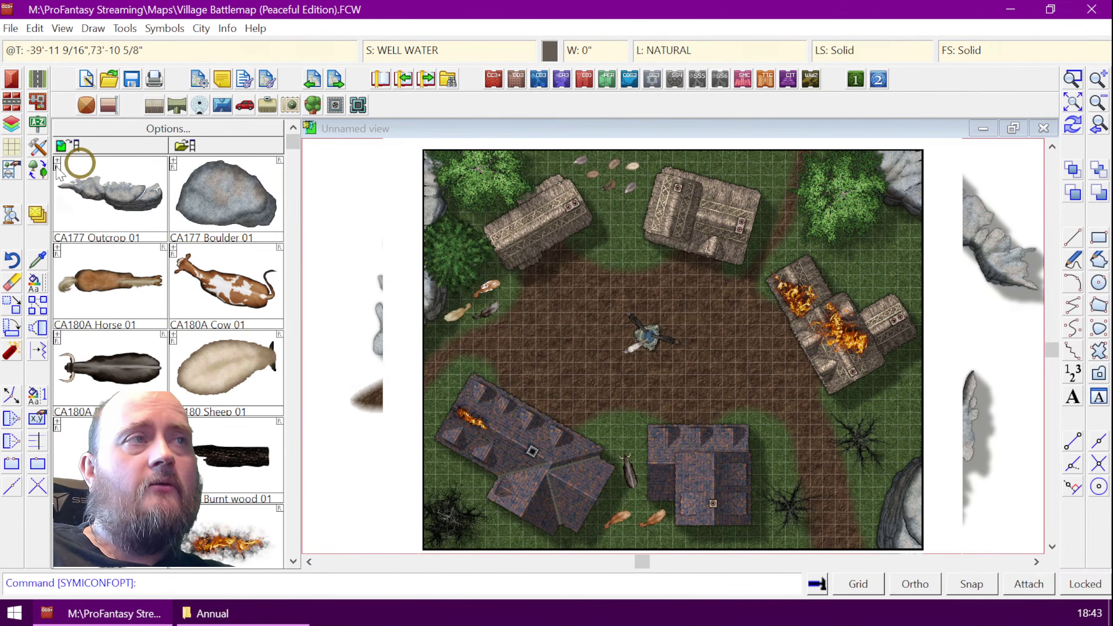
left_click(13, 171)
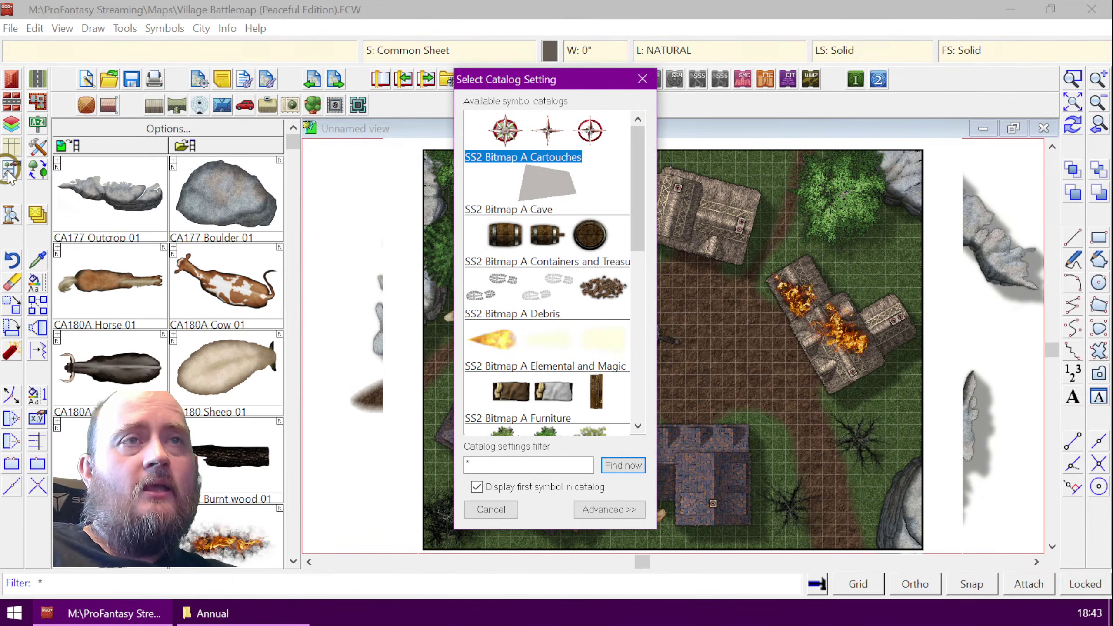
- Browse the SS2 Bitmap A symbol catalogs, close the list and review the master filter settings
left_click_drag(632, 177, 640, 376)
left_click(490, 511)
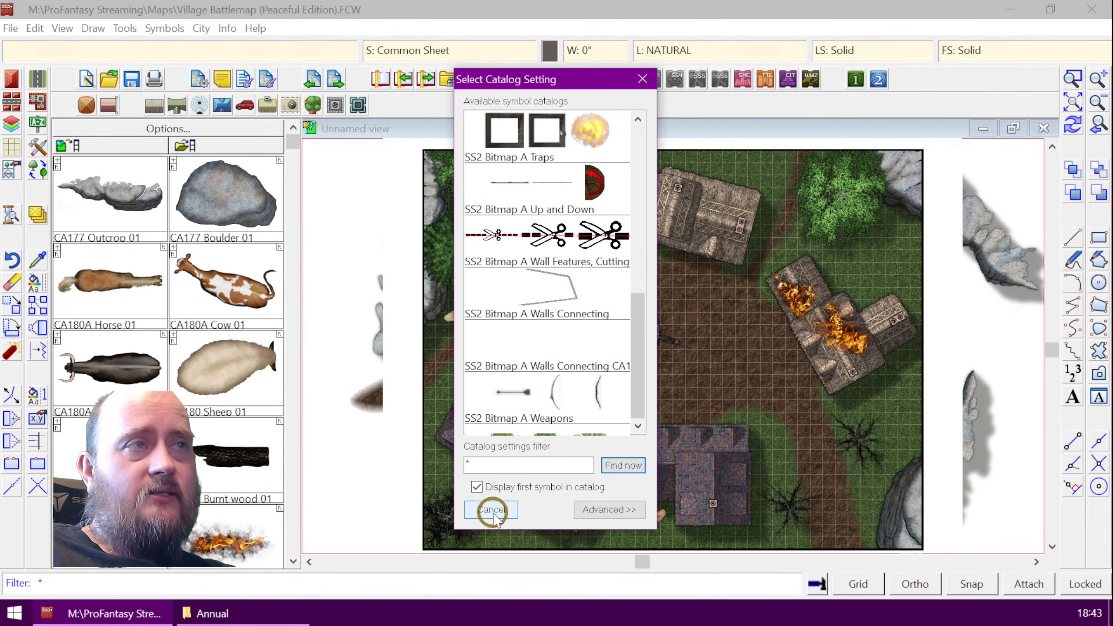
left_click(41, 299)
left_click(30, 174)
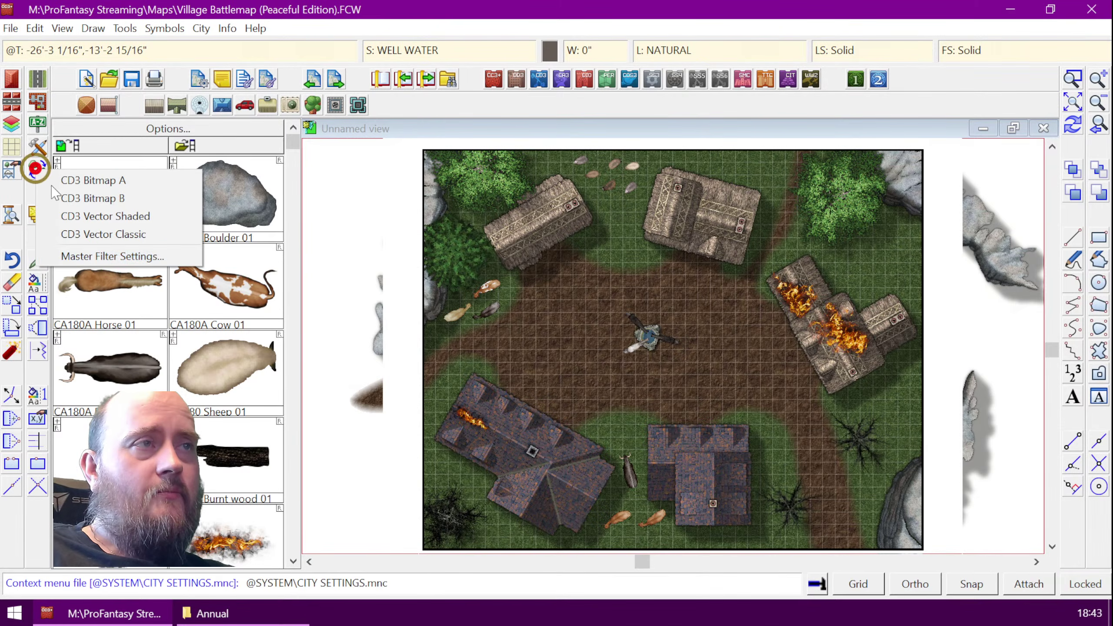
left_click(74, 253)
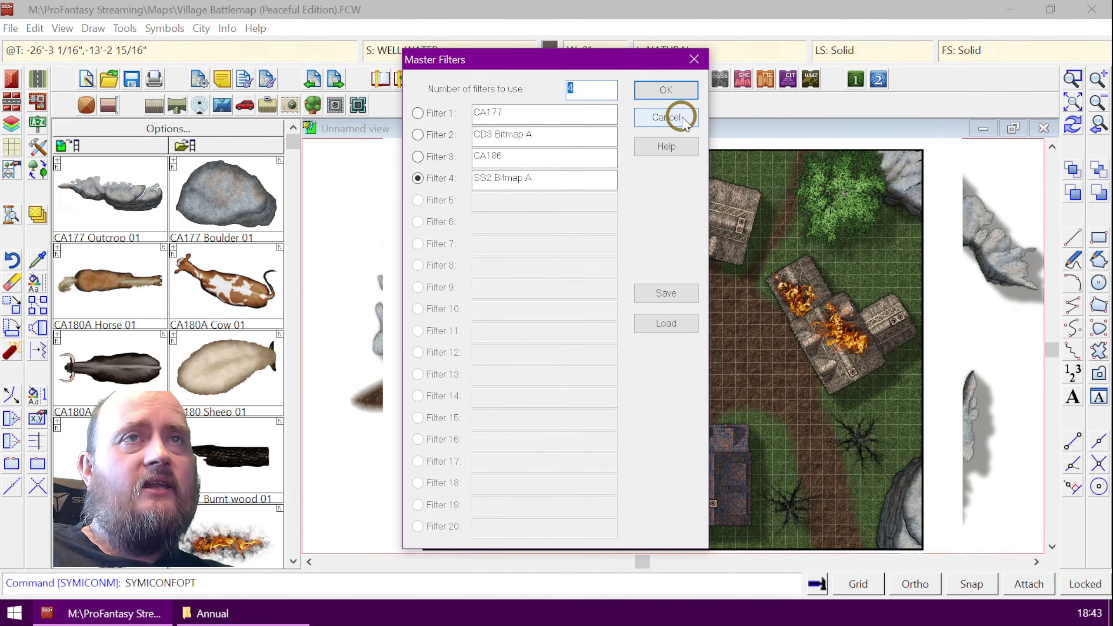
left_click(694, 59)
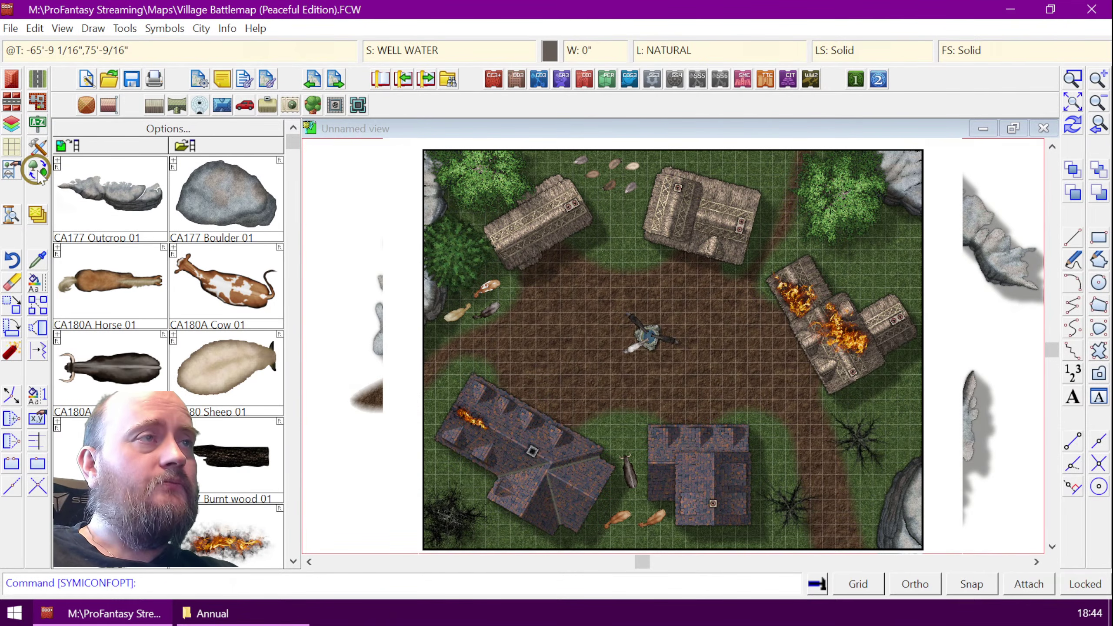
- Reopen the master filter settings and re-enter the ending of Filter 1's text so it reads CA177
right_click(39, 172)
left_click(154, 256)
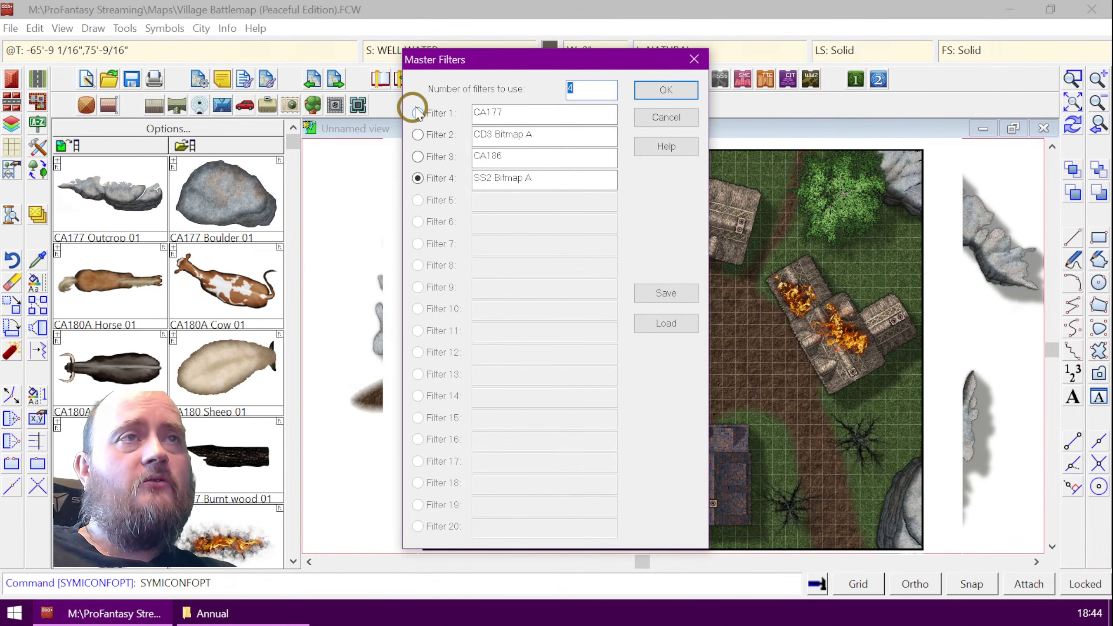
left_click(418, 178)
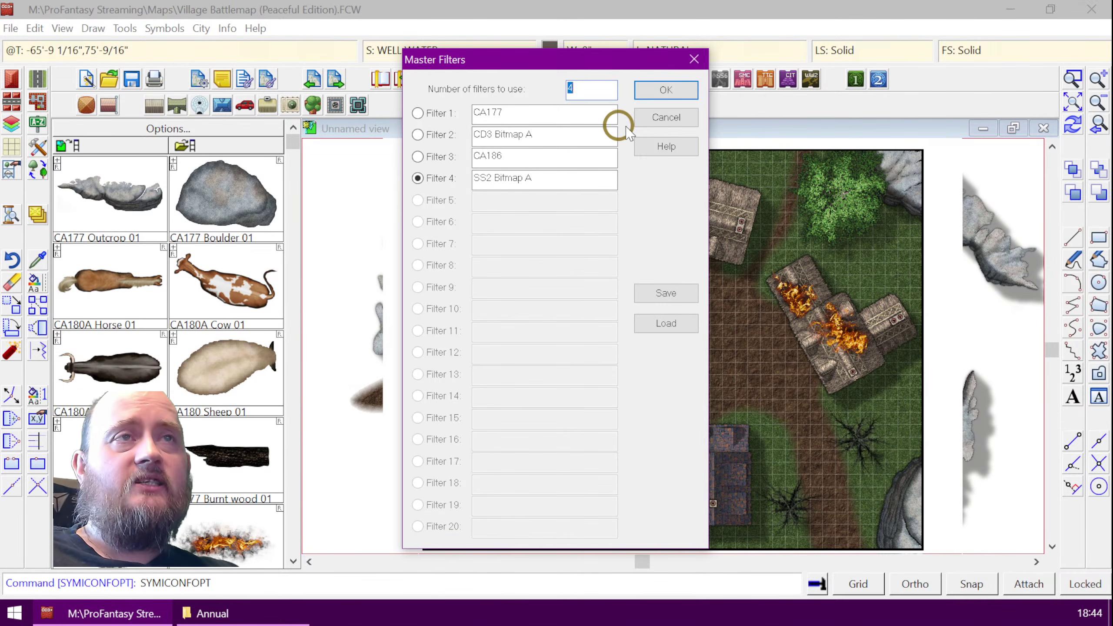
left_click(521, 113)
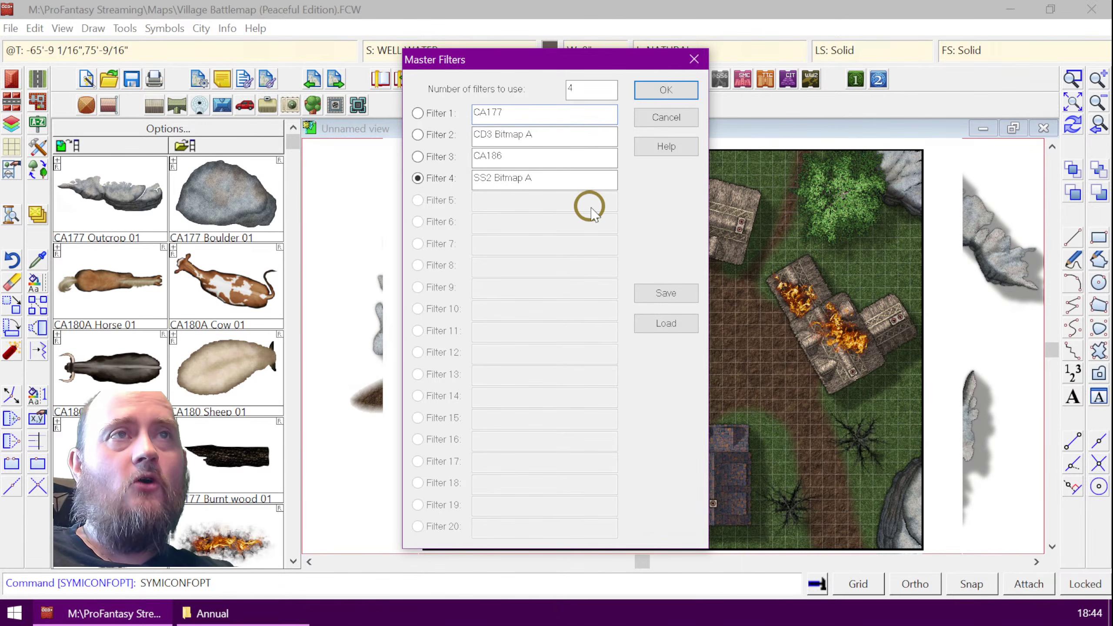
key("Delete")
key("Delete")
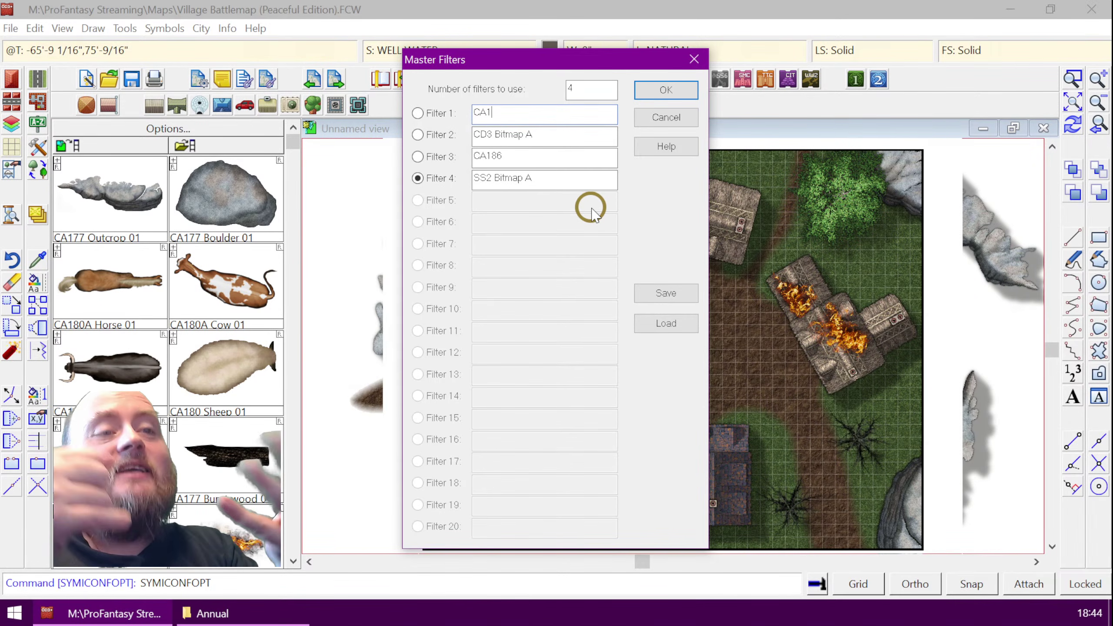
type("77")
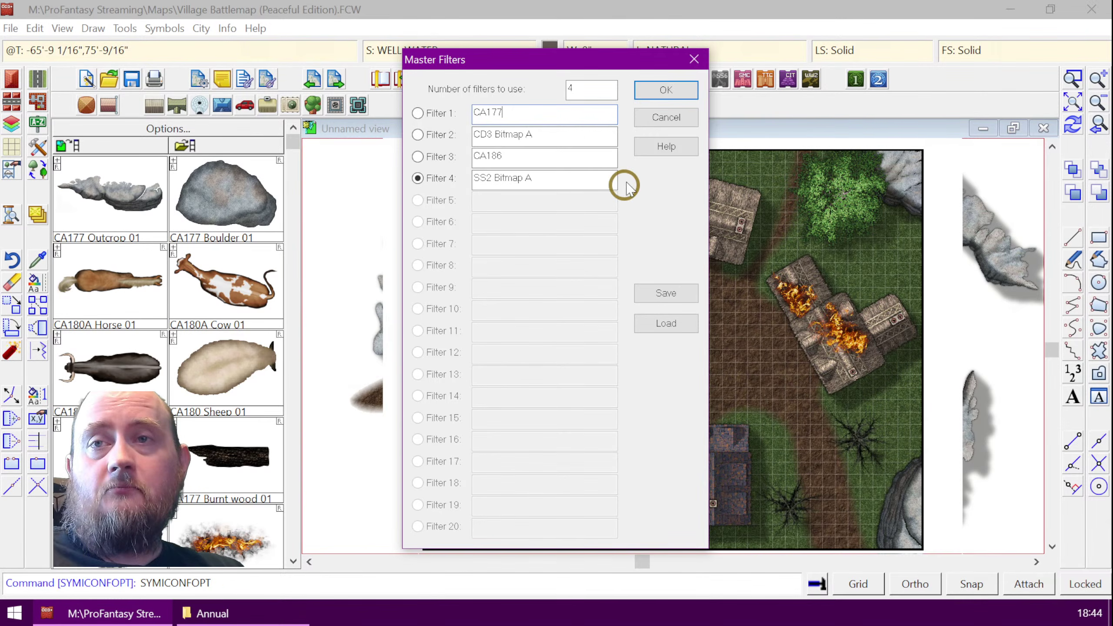
- Make Filter 3 (CA186) the active master filter, apply it and view the symbol catalogs it offers
left_click(418, 156)
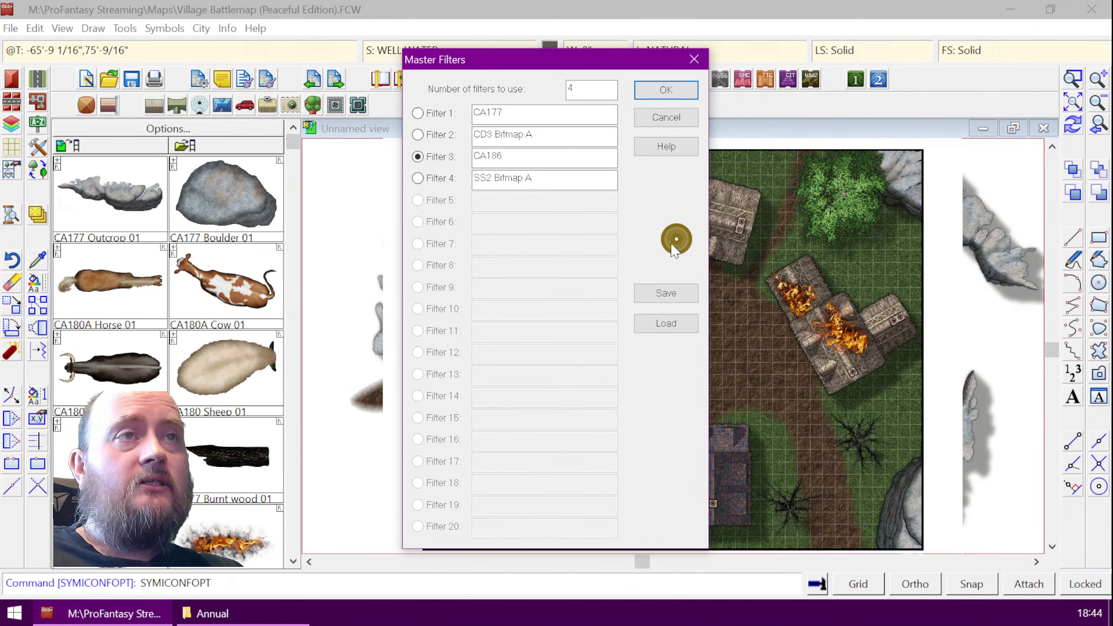
left_click(671, 91)
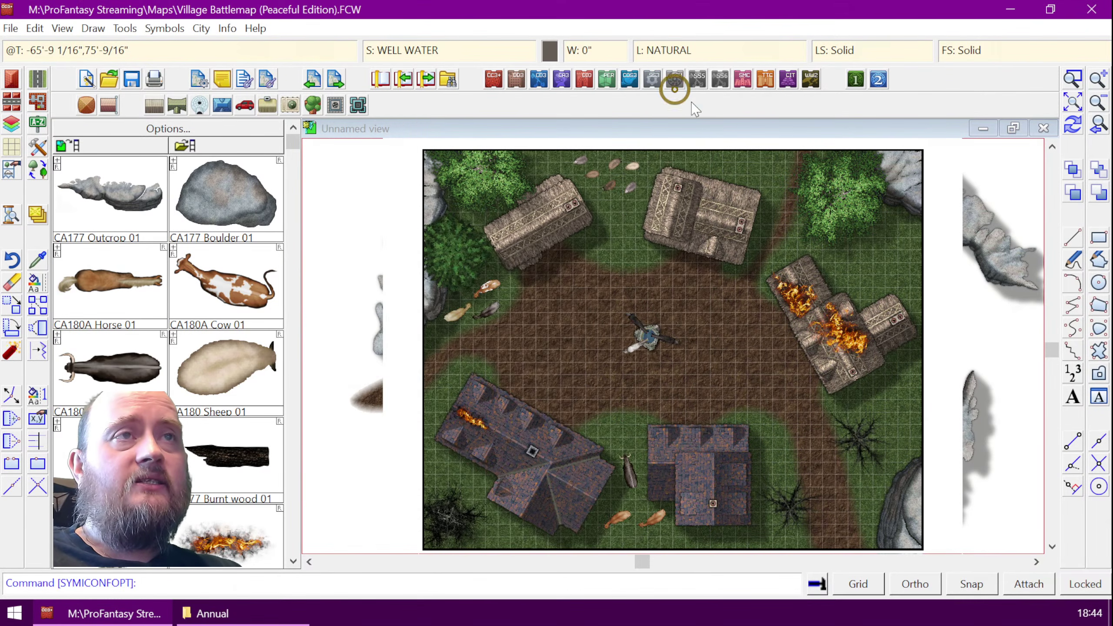
left_click(27, 172)
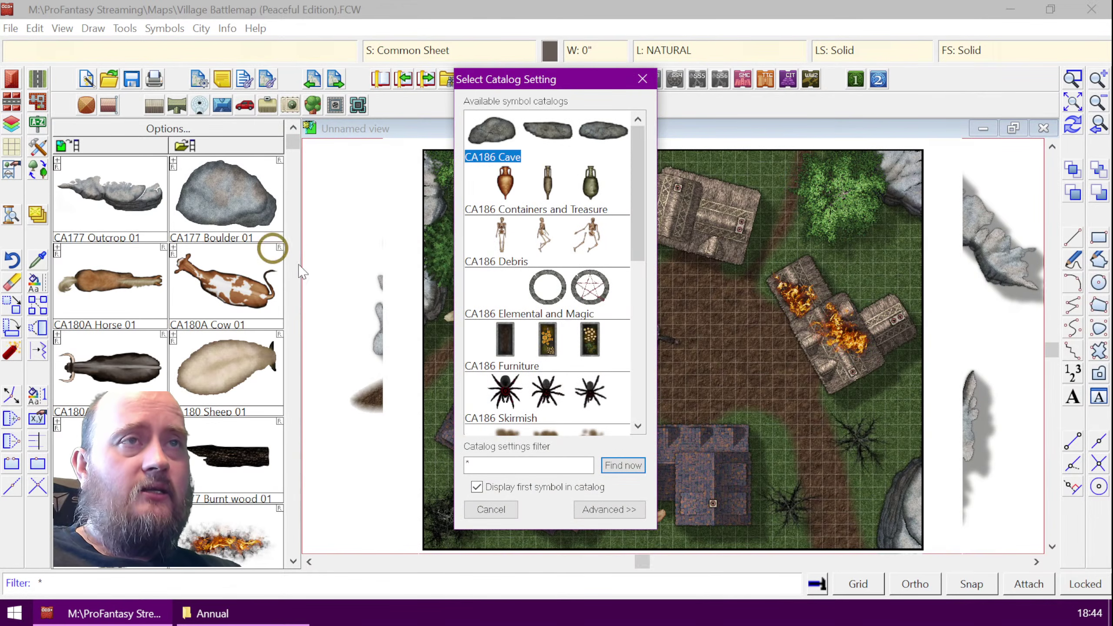
left_click(643, 79)
left_click(10, 169)
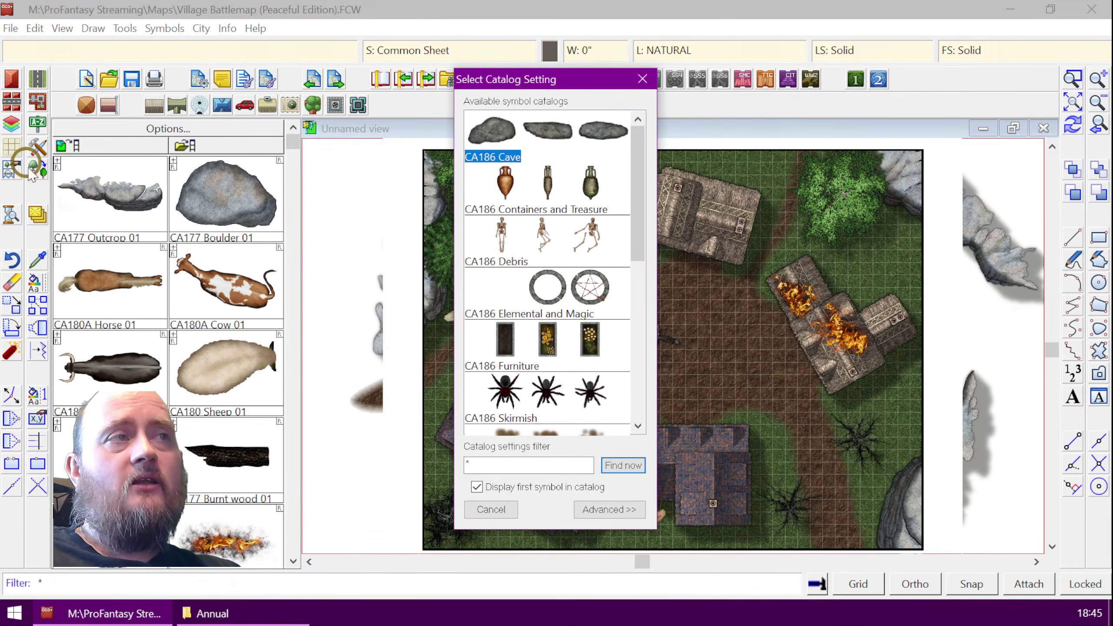
left_click(642, 79)
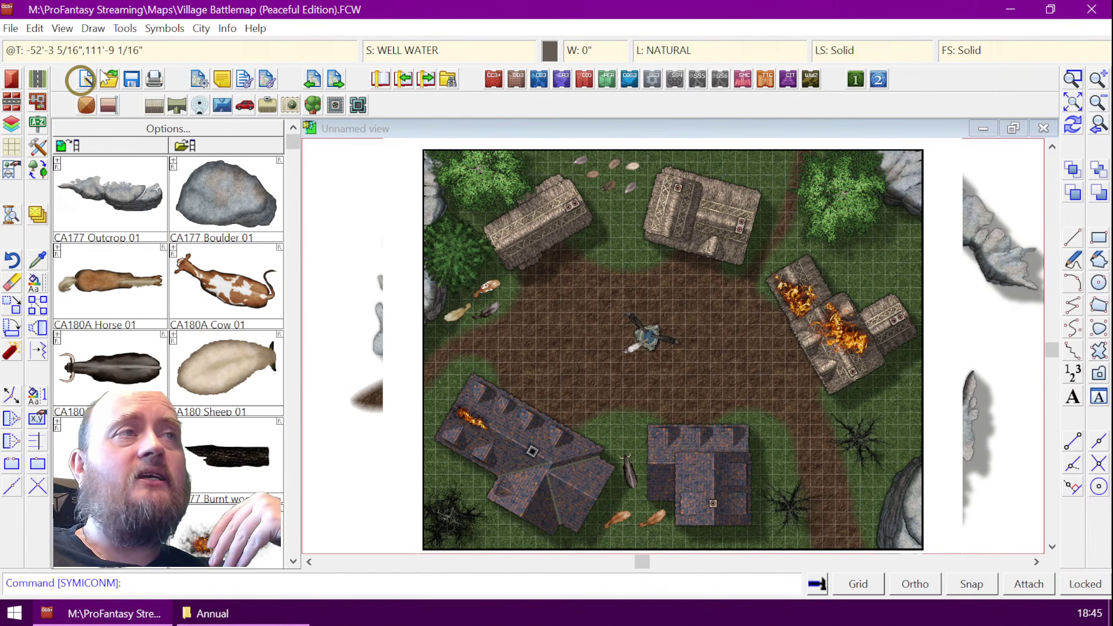
- Browse the CA186 symbol catalogs with first-symbol previews displayed and load CA186 Walls Connecting
left_click(11, 170)
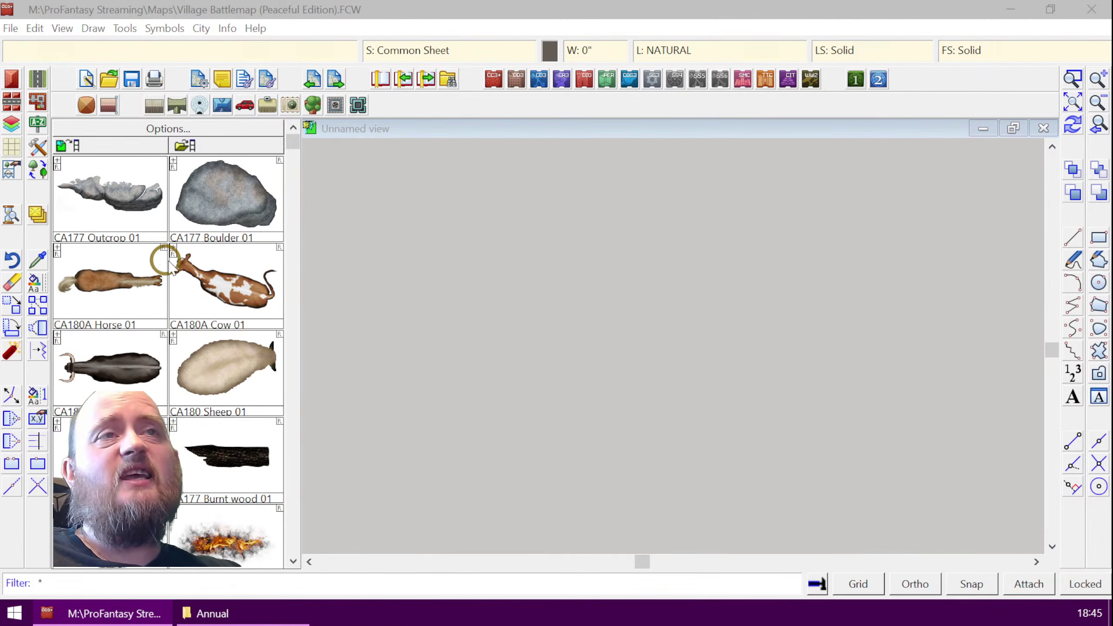
left_click_drag(635, 165, 629, 137)
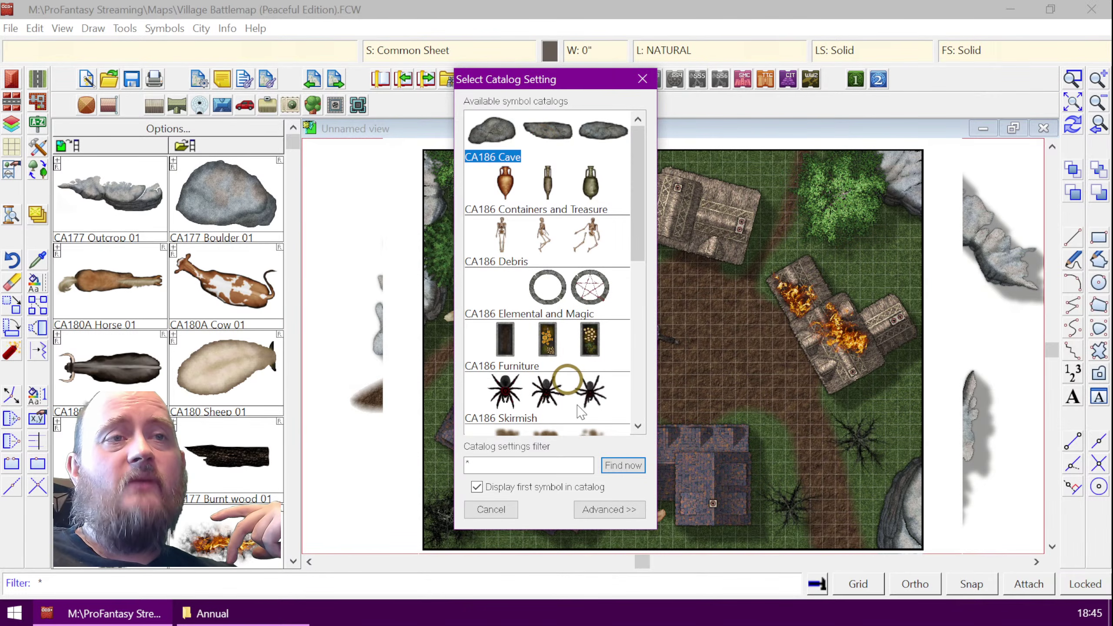
left_click(476, 486)
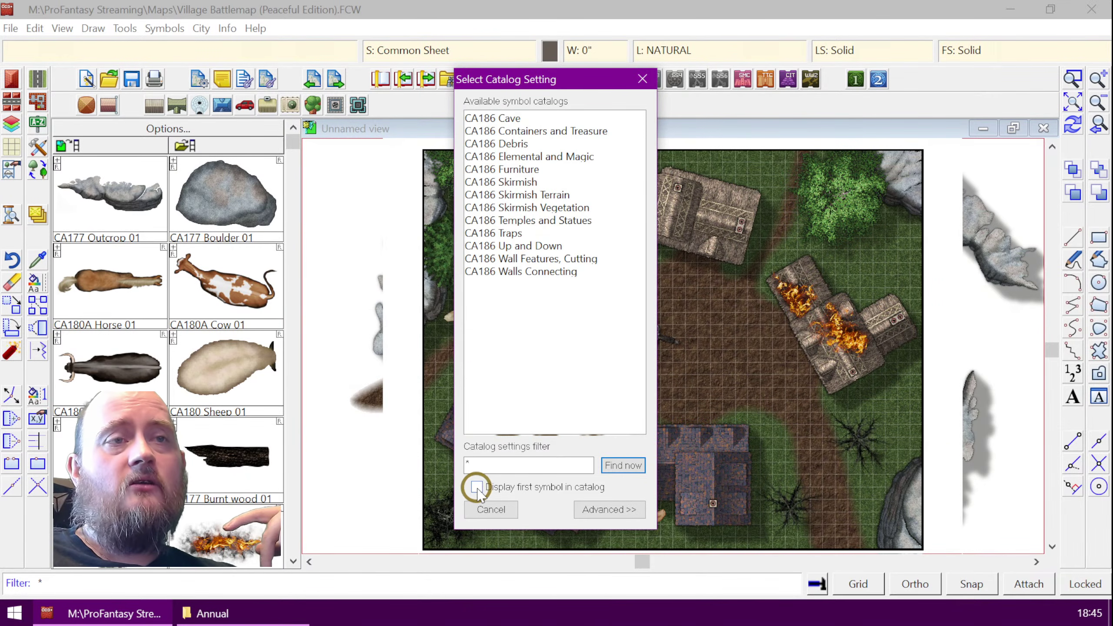
left_click(476, 487)
left_click_drag(637, 203, 651, 352)
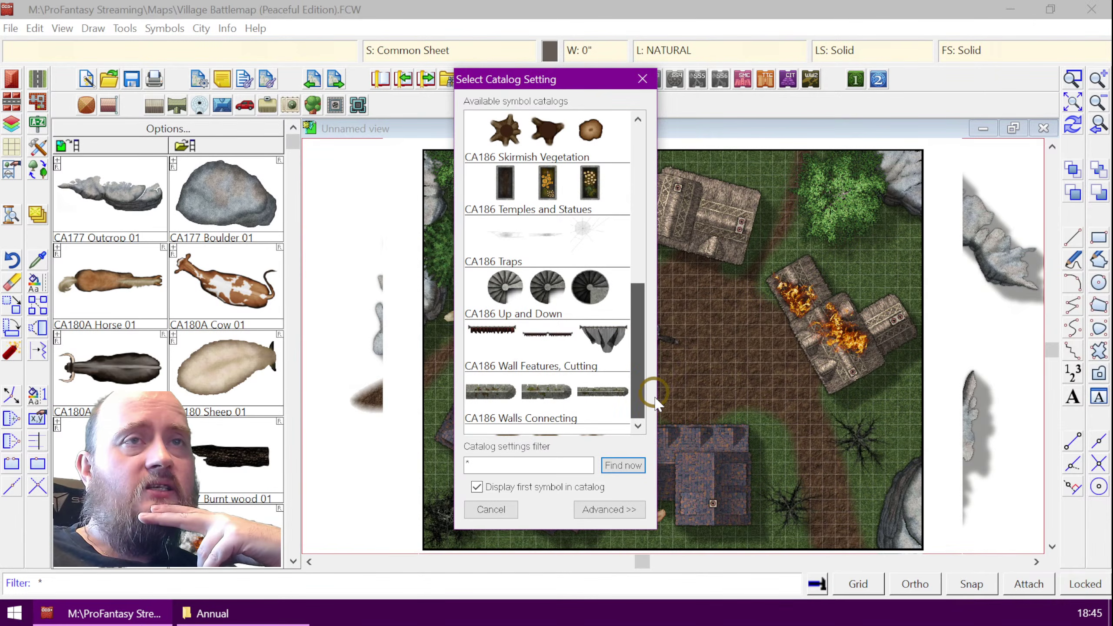
left_click_drag(649, 421, 642, 417)
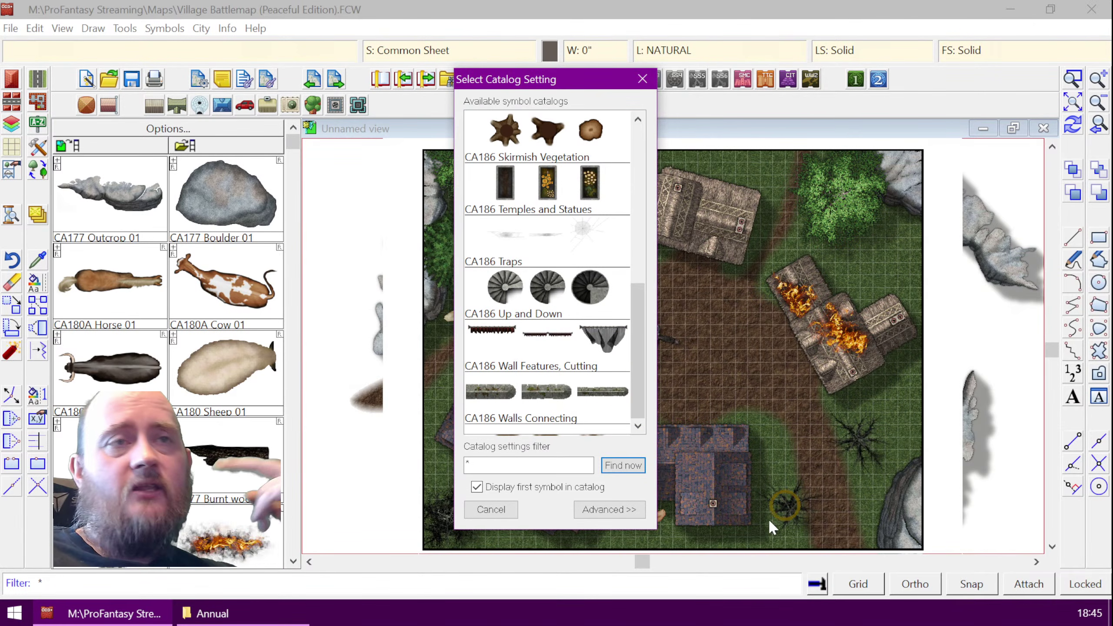
left_click(503, 400)
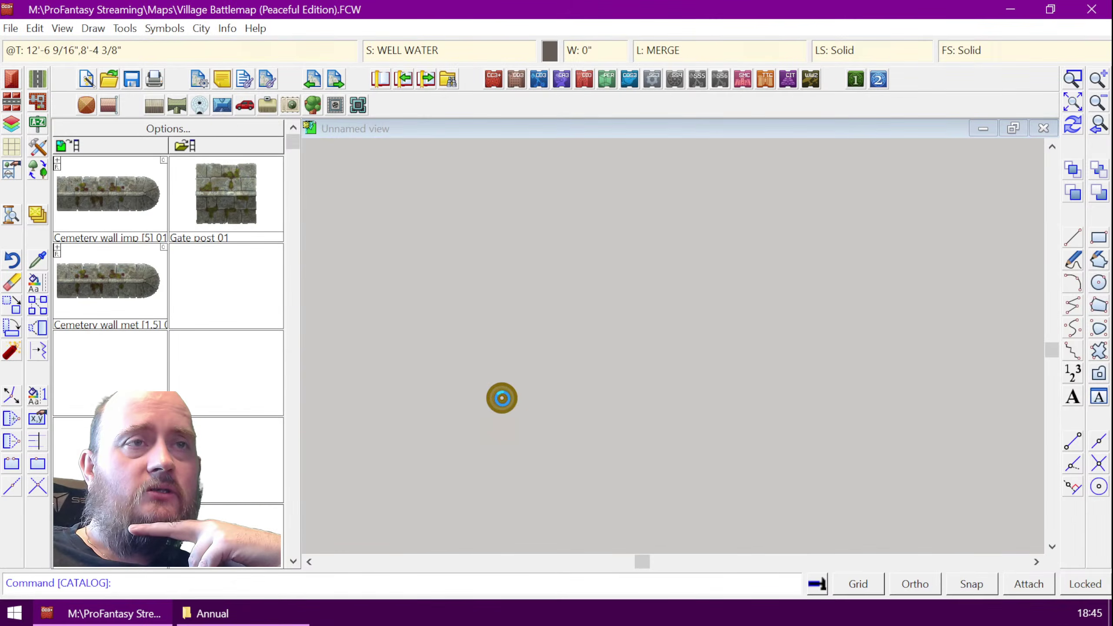
- Place a connecting run of Cemetery wall imp [5] symbols across the grass between the two thatched houses at the map's north edge
left_click(1072, 79)
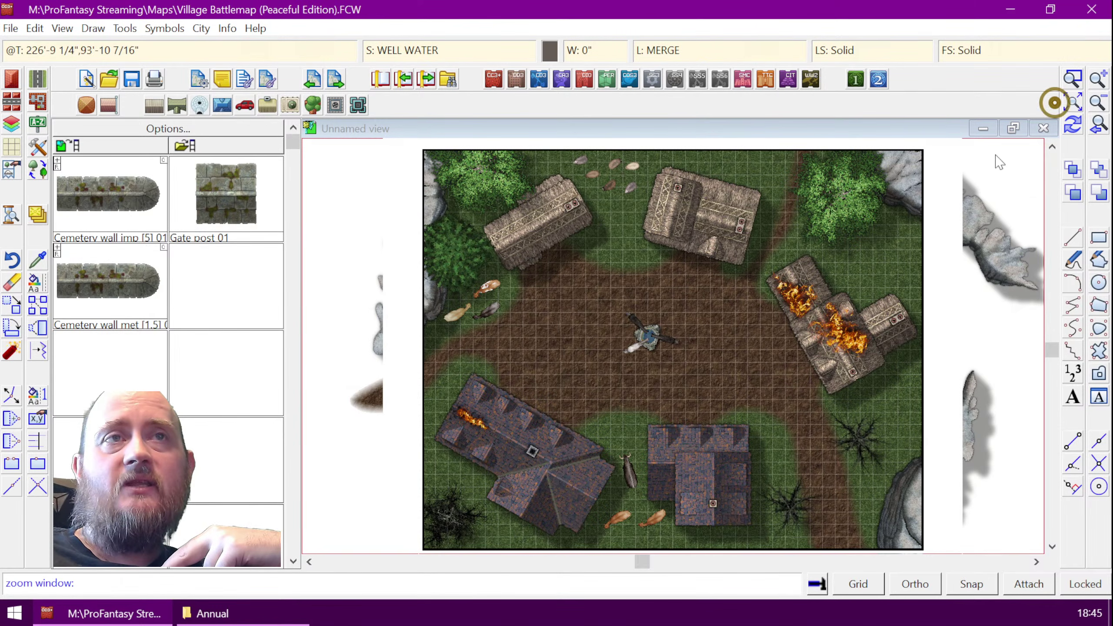
left_click(546, 196)
left_click(648, 251)
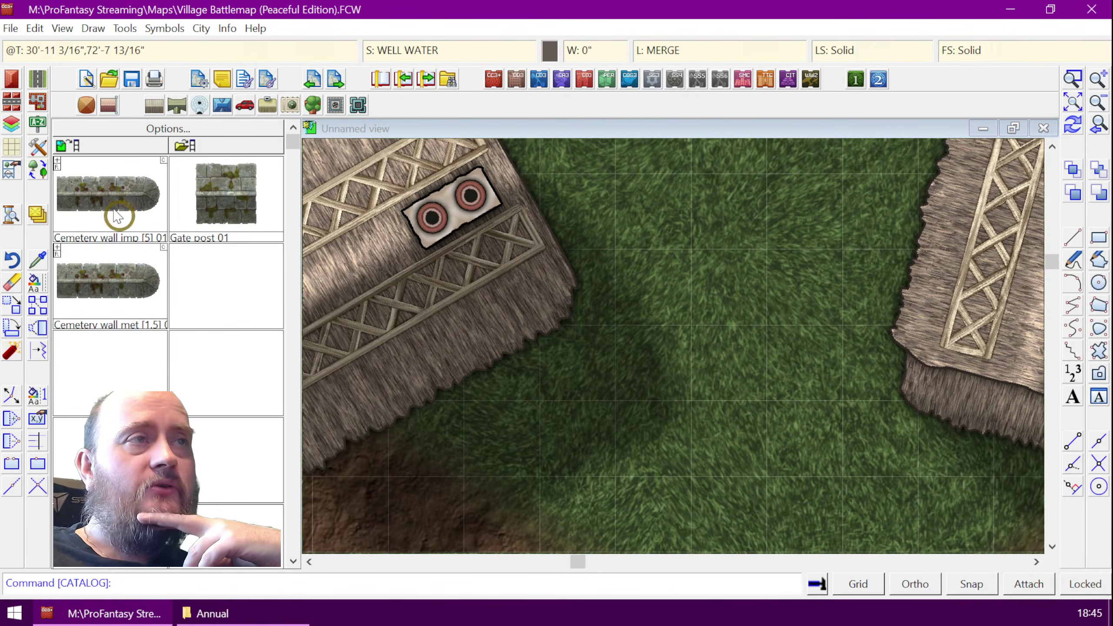
left_click(115, 210)
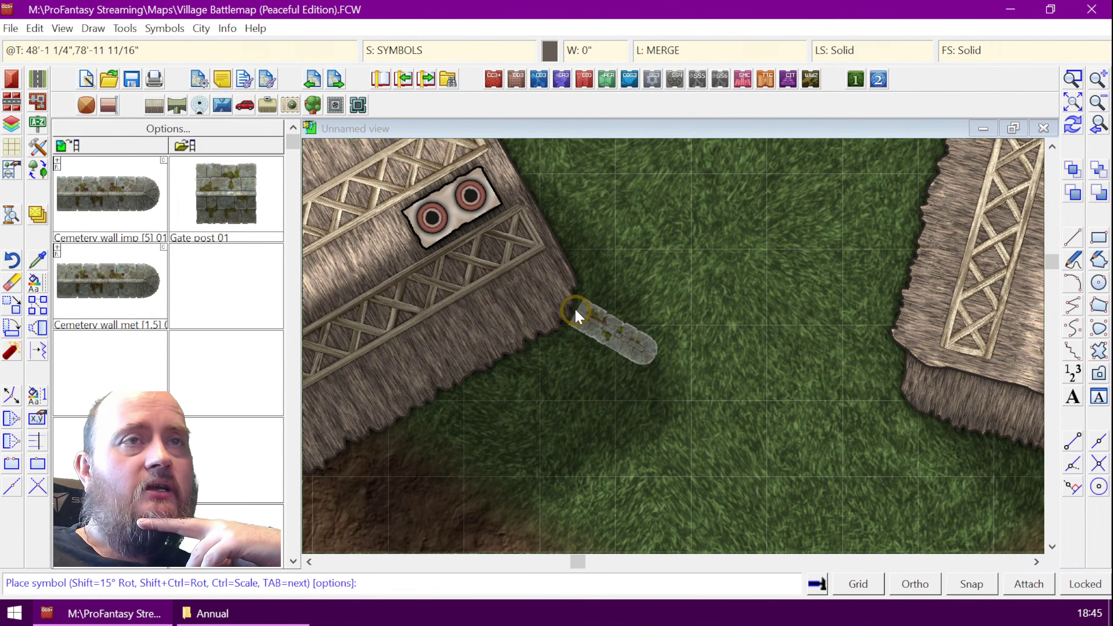
left_click(564, 307)
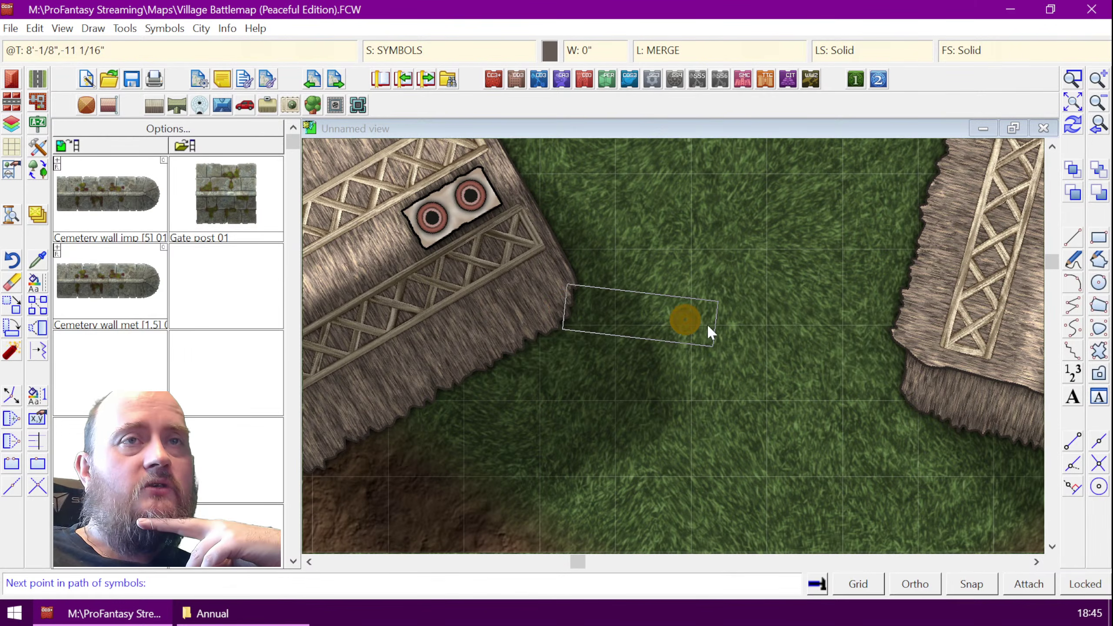
left_click(911, 375)
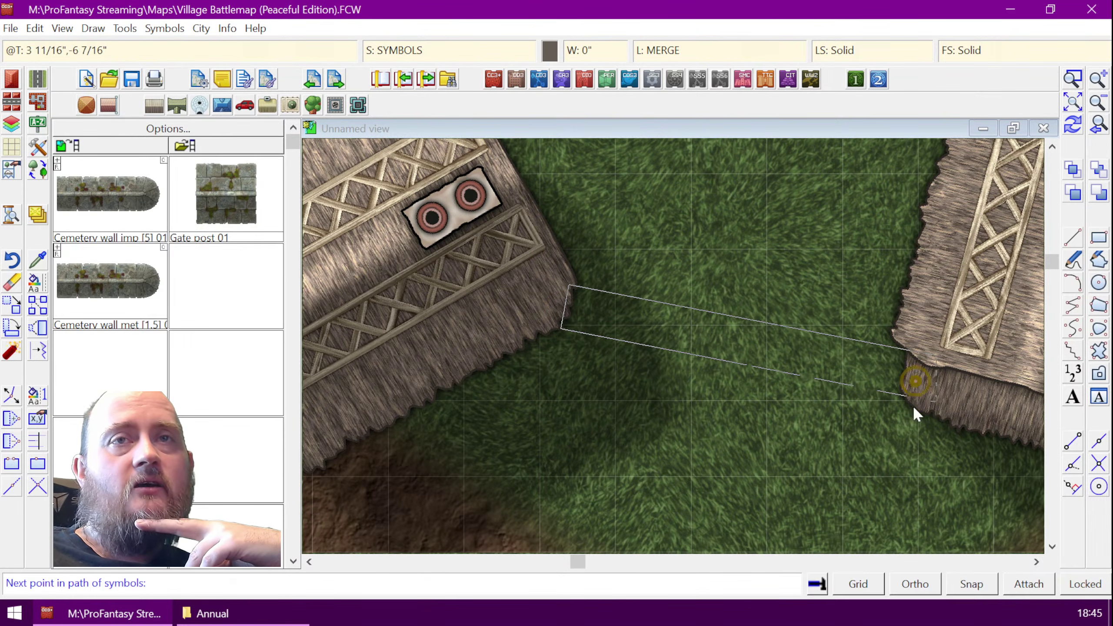
right_click(800, 405)
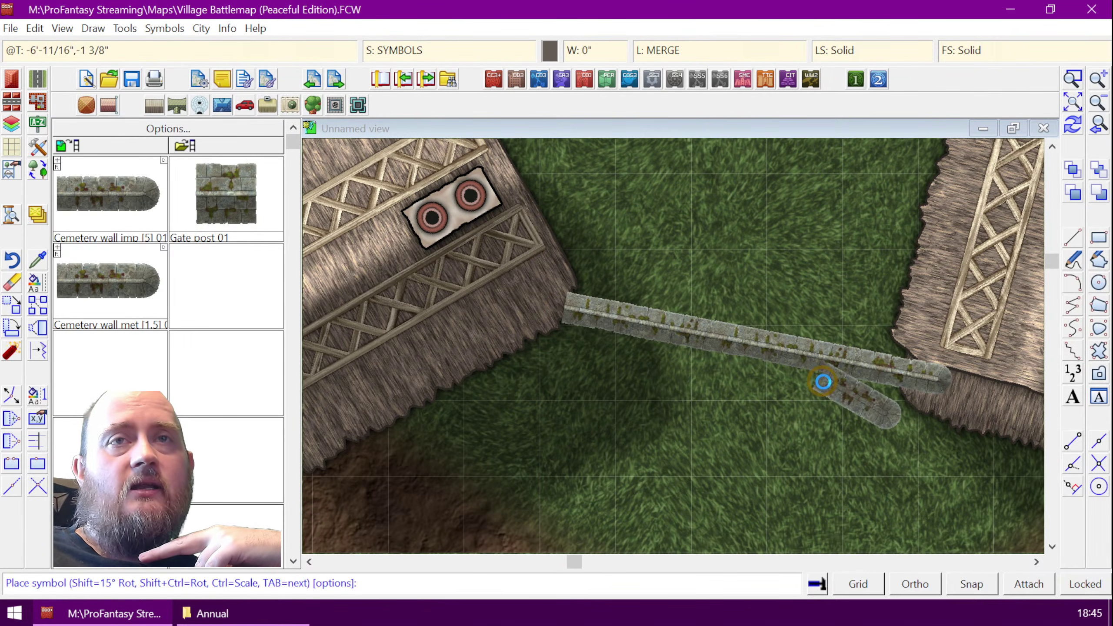
- List the entity properties of the placed cemetery wall to check its sheet and layer, and close the listing
scroll(823, 381, "down", 2)
scroll(895, 427, "down", 2)
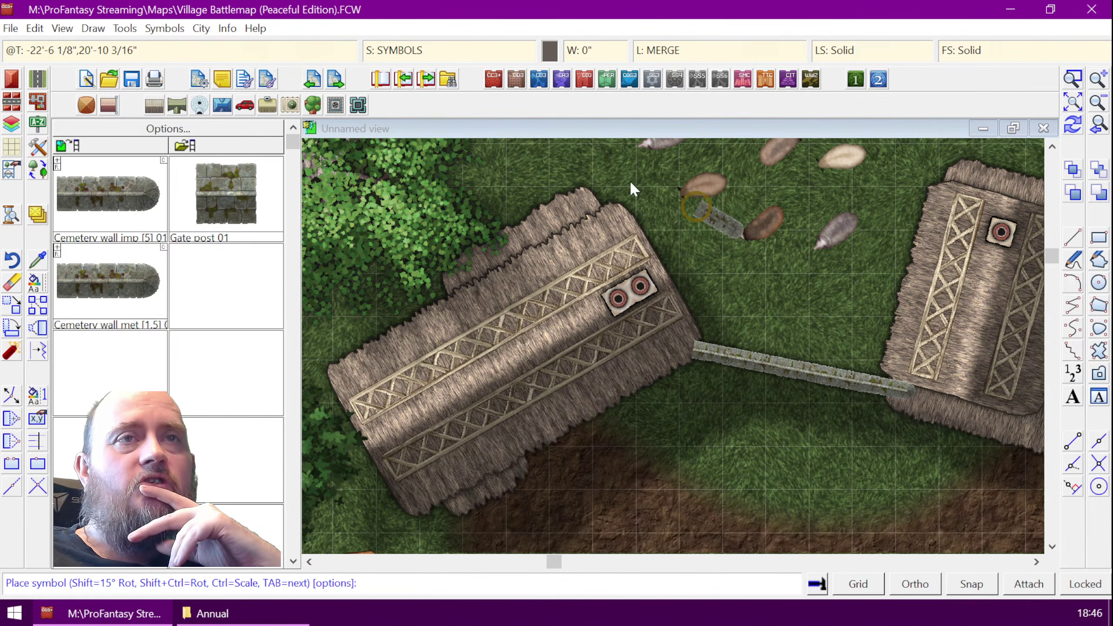
left_click(227, 28)
left_click(245, 47)
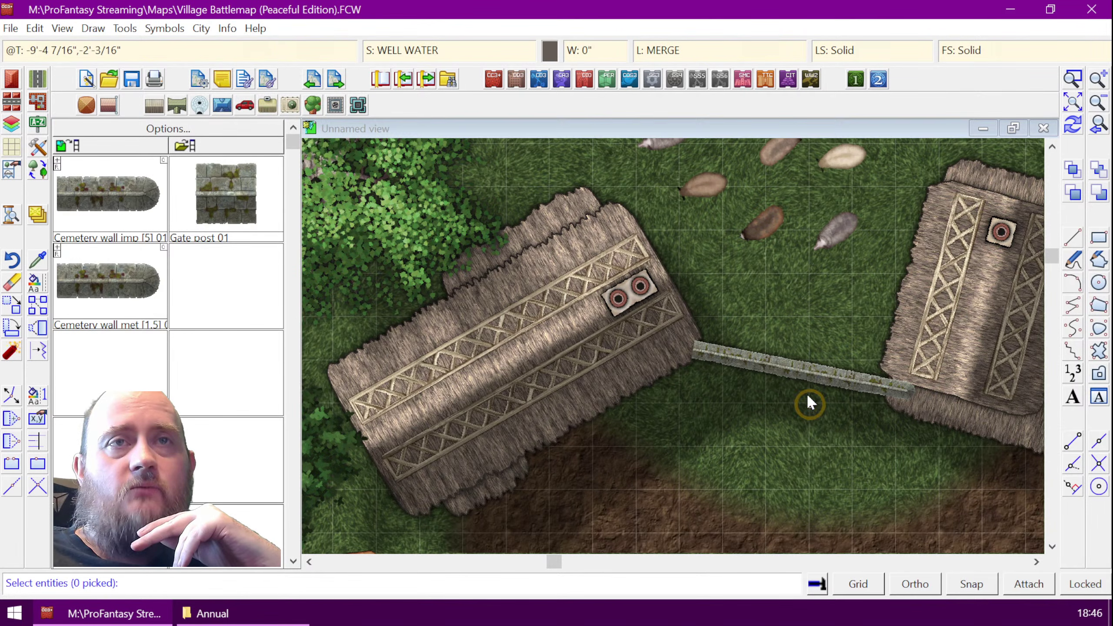
left_click(793, 376)
right_click(744, 400)
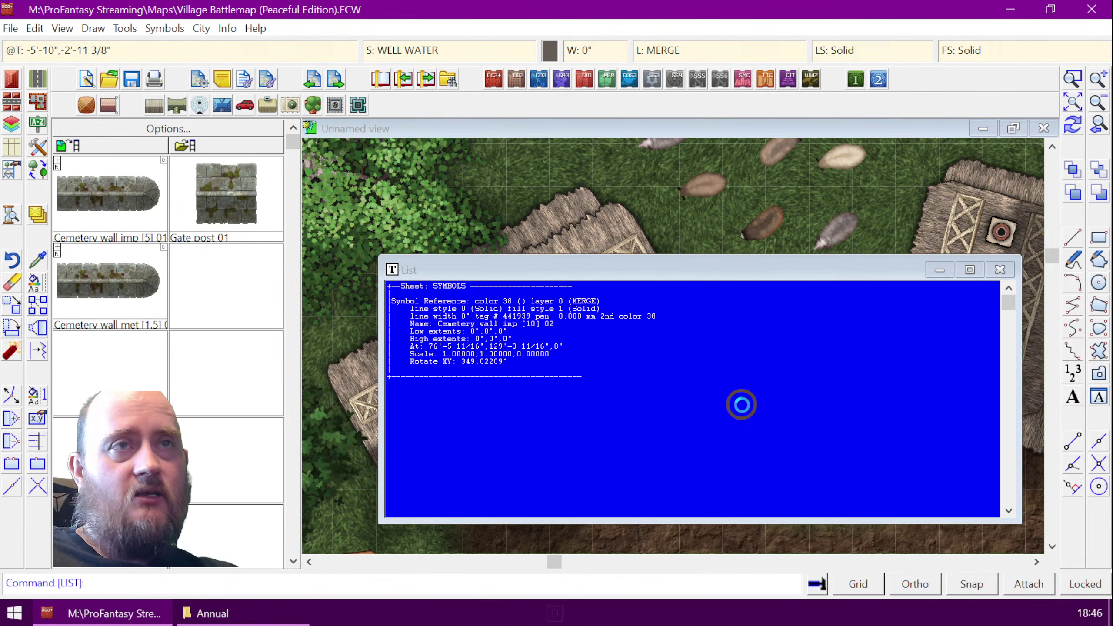
left_click(999, 269)
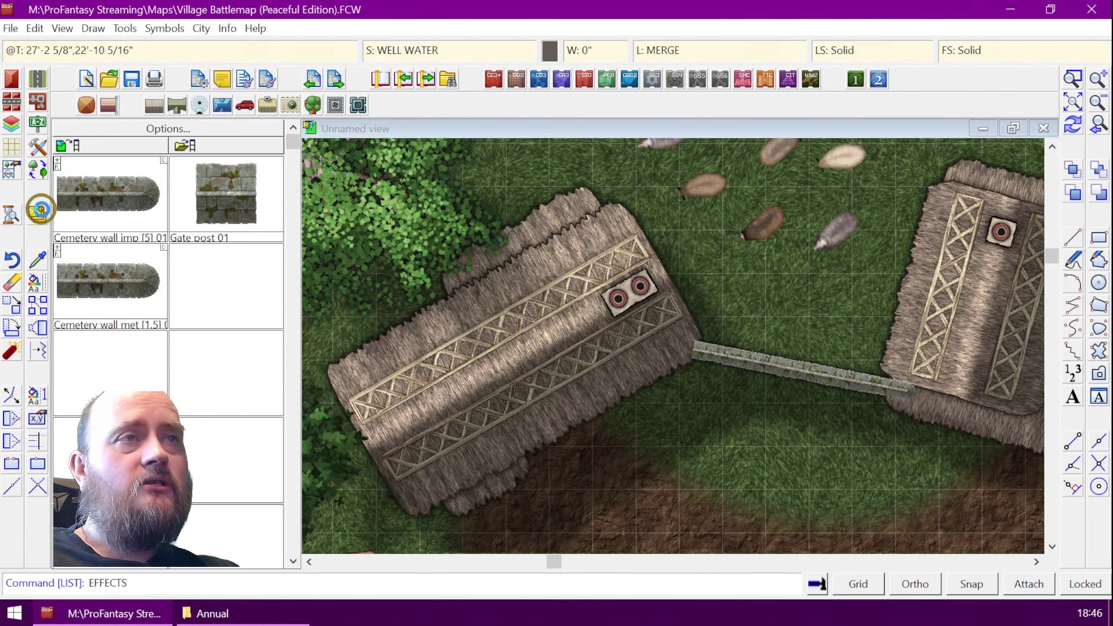
- Rename the WELL sheet to SYMBOL CITY FEATURES in the drawing sheets and make it the current sheet
left_click(41, 209)
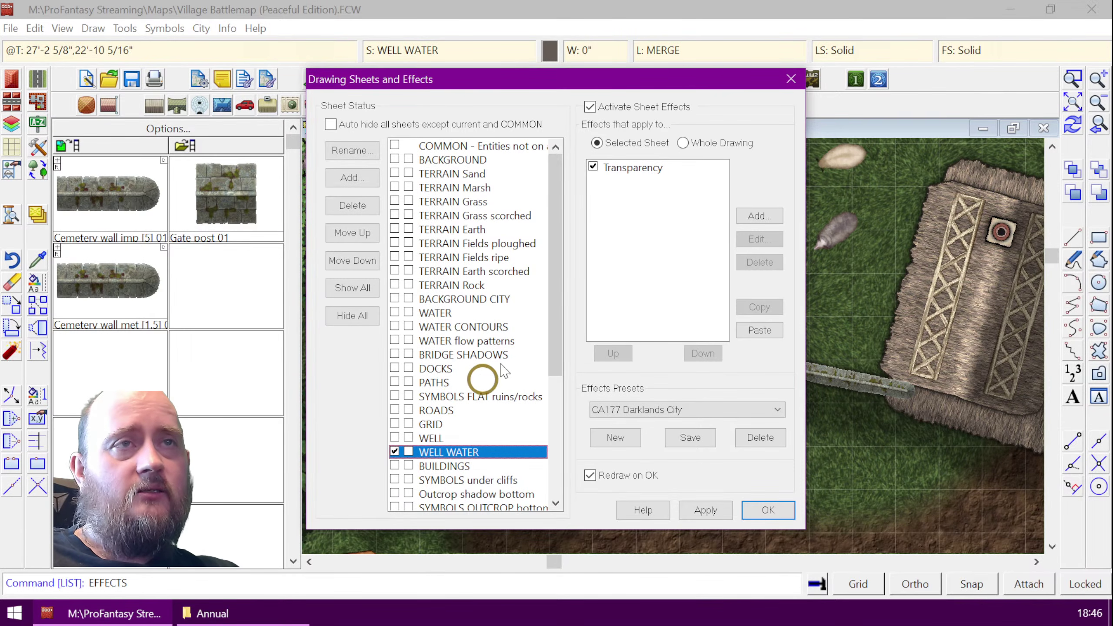
left_click_drag(548, 328, 550, 428)
left_click(434, 271)
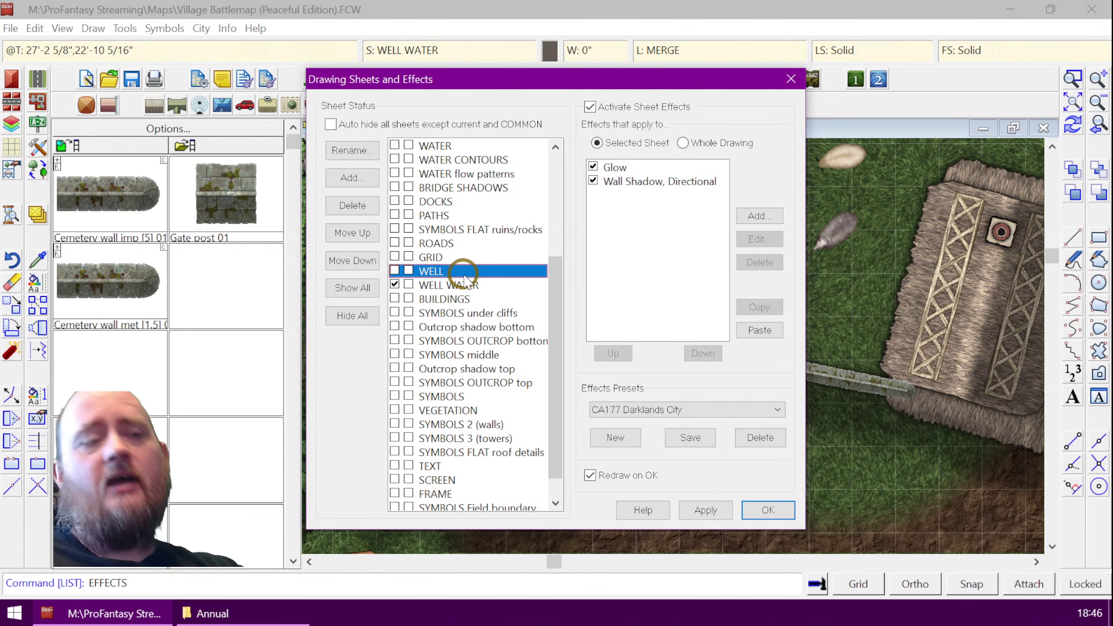
left_click(432, 285)
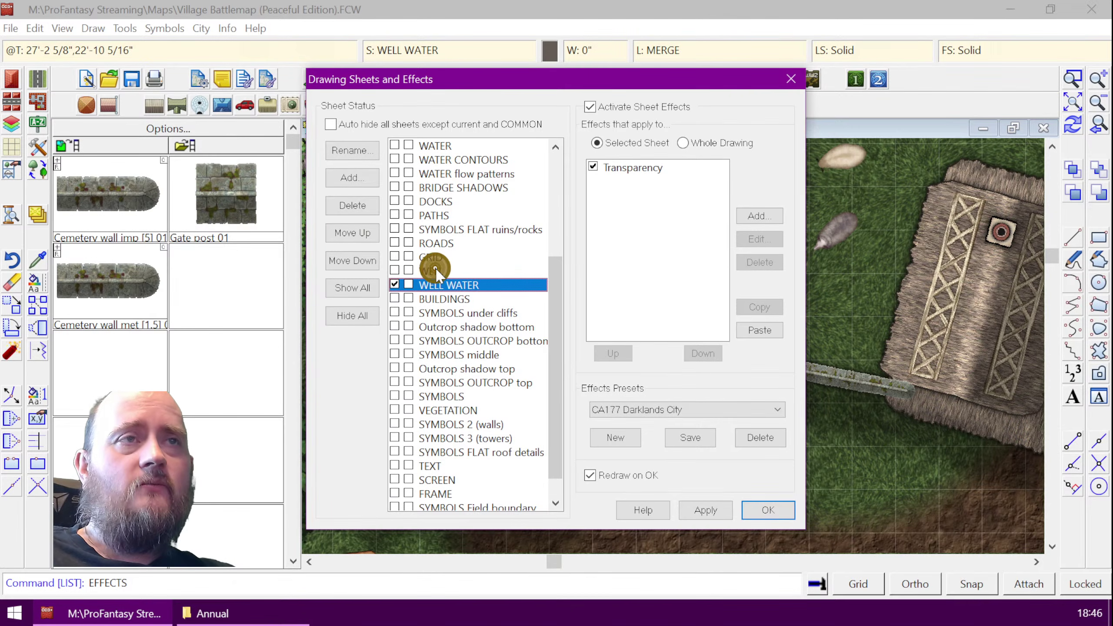
left_click(430, 271)
left_click(359, 155)
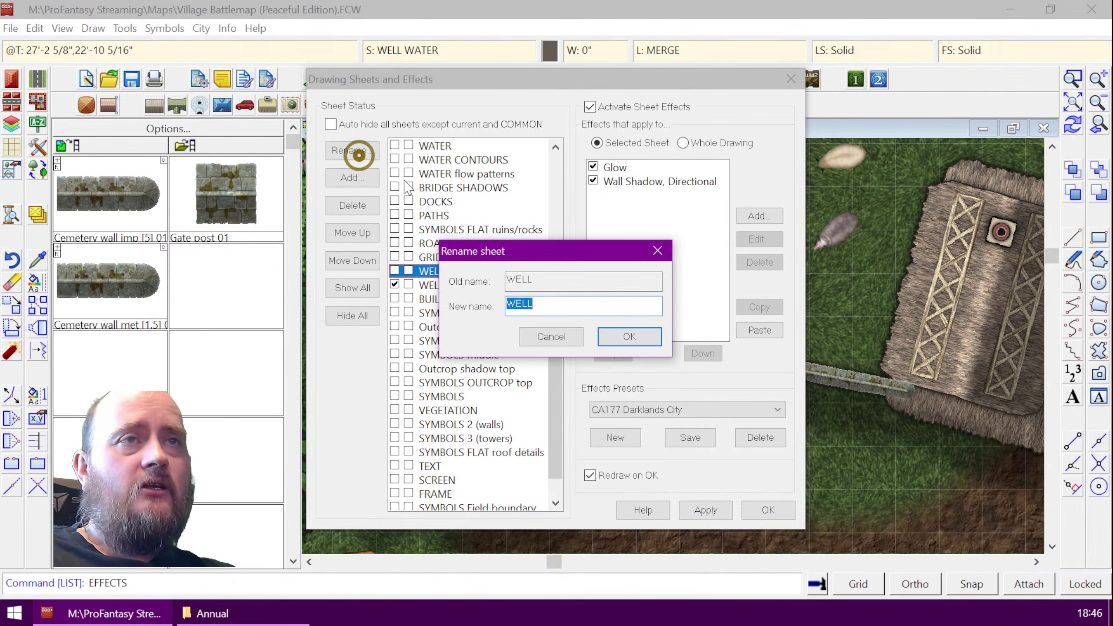
key("Home")
key("Delete")
key("Delete")
key("Delete")
key("Delete")
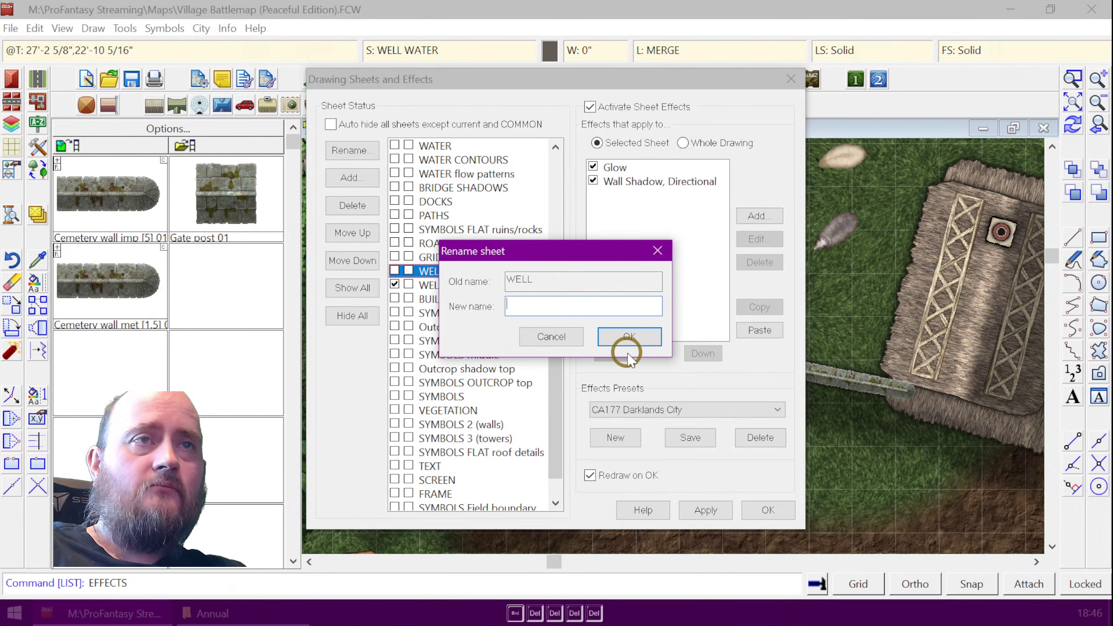
type("CI")
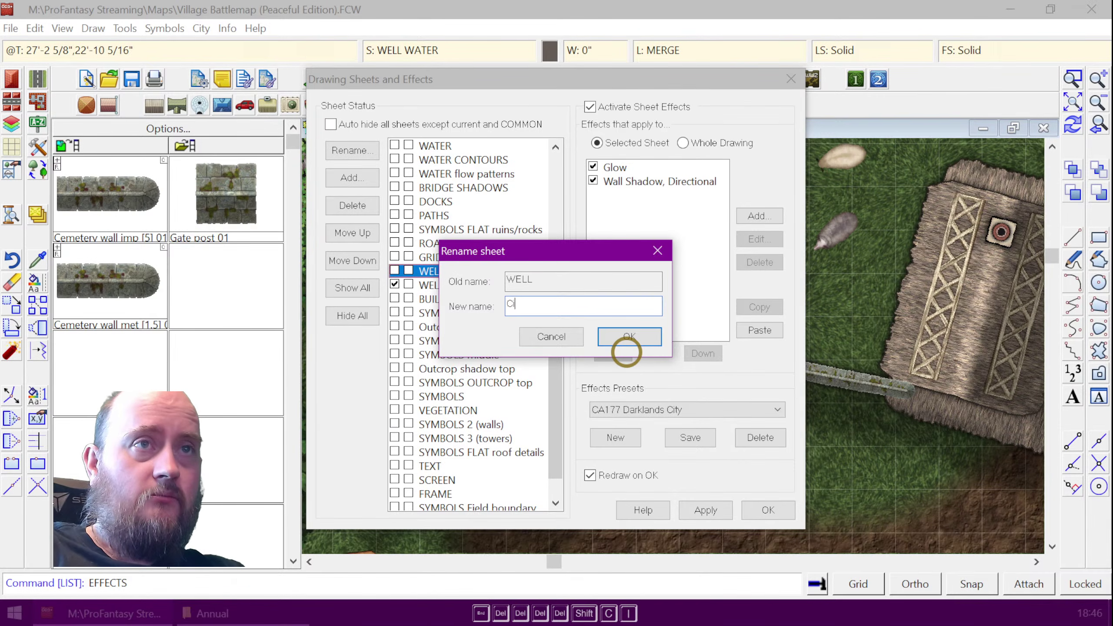
key("BackSpace")
key("BackSpace")
type("CITY FEATURES")
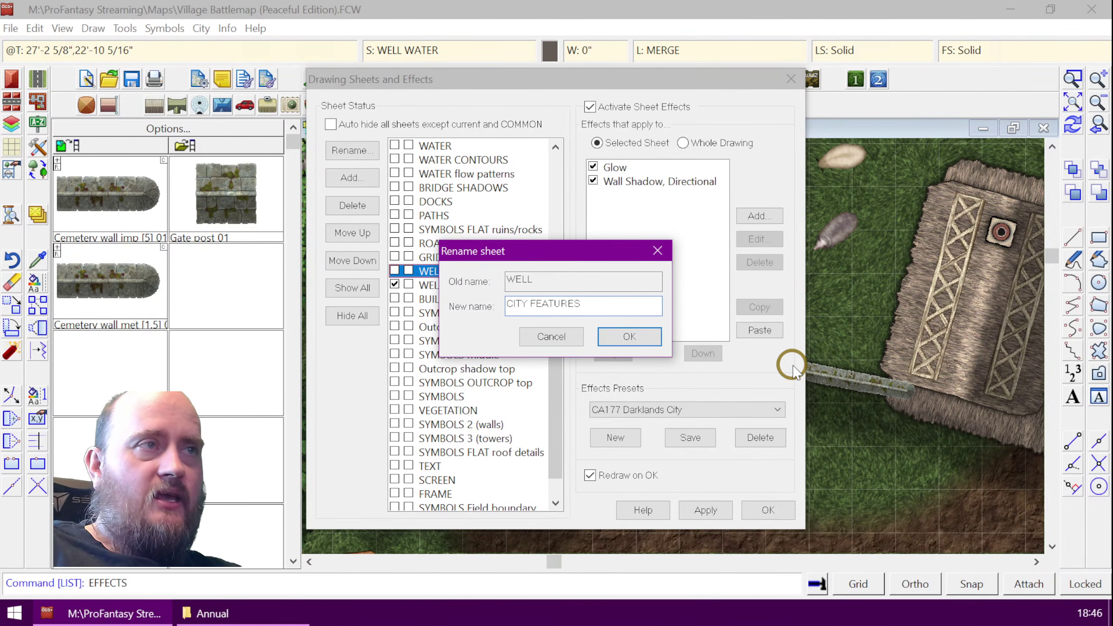
type("SY")
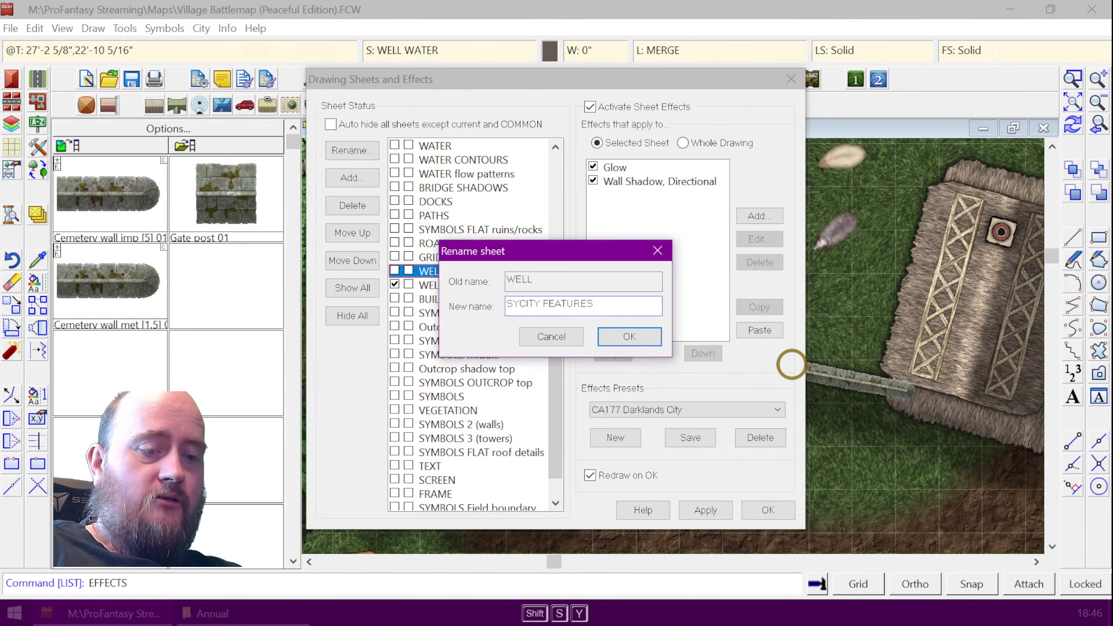
type("MBOL")
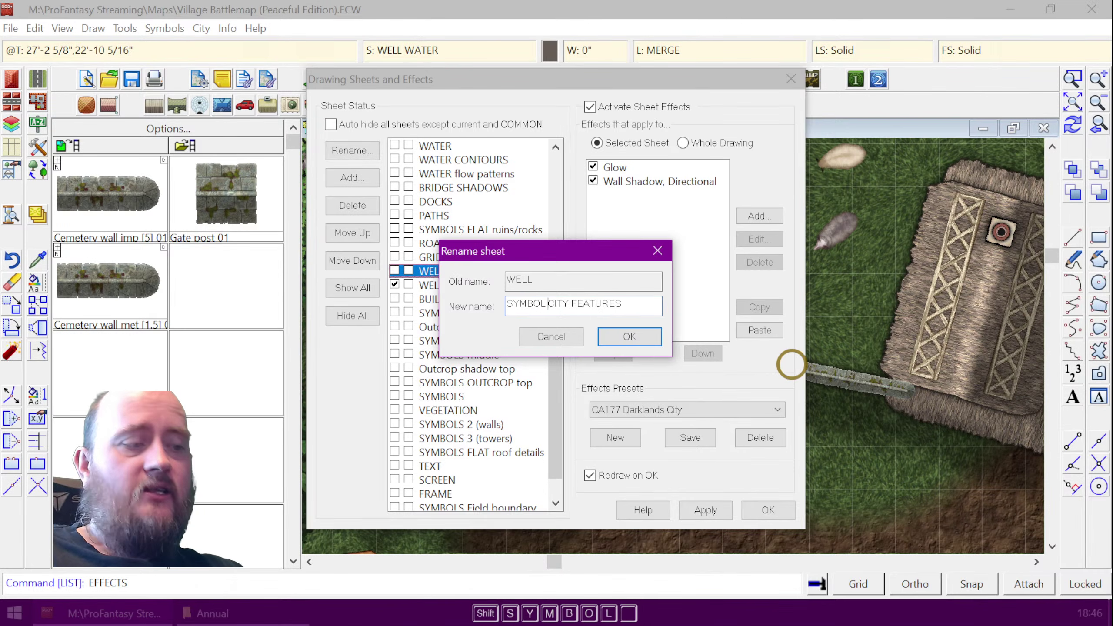
key("Left")
key("Left")
key("Left")
key("Left")
key("Left")
key("Left")
key("Left")
key("shift+Right")
key("shift+Right")
key("shift+Right")
key("shift+Right")
key("shift+Right")
key("shift+Right")
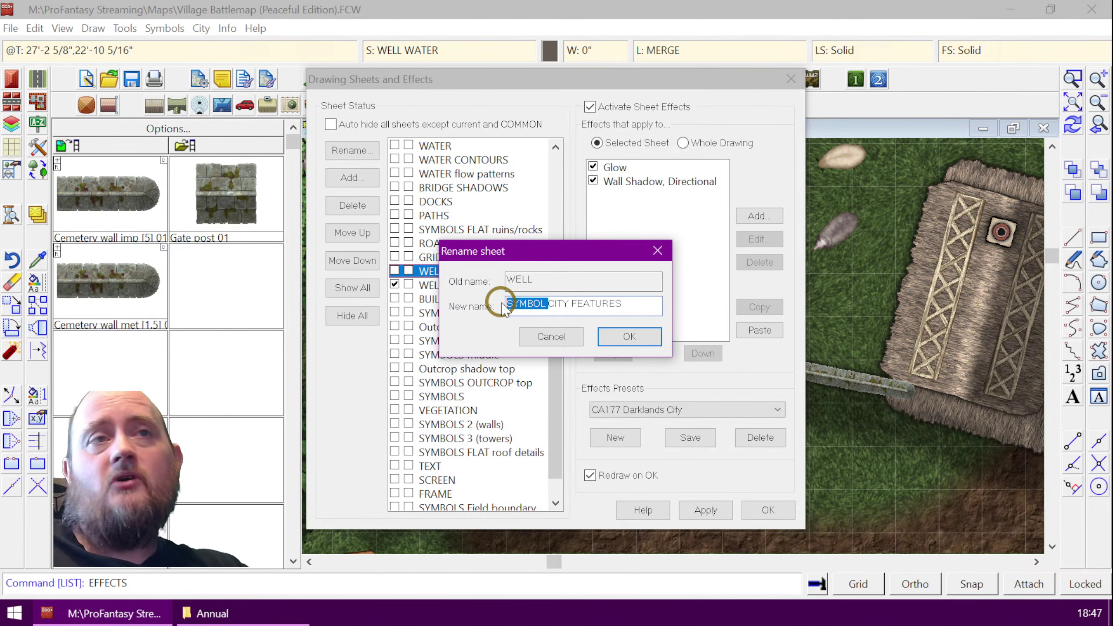
left_click(553, 306)
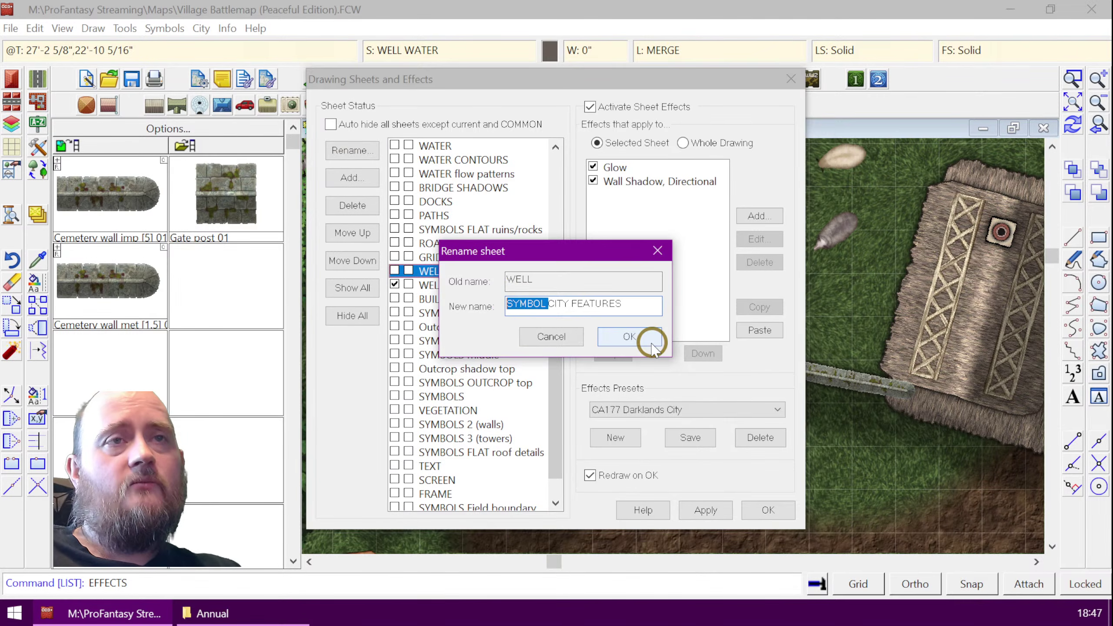
left_click(629, 336)
left_click(393, 271)
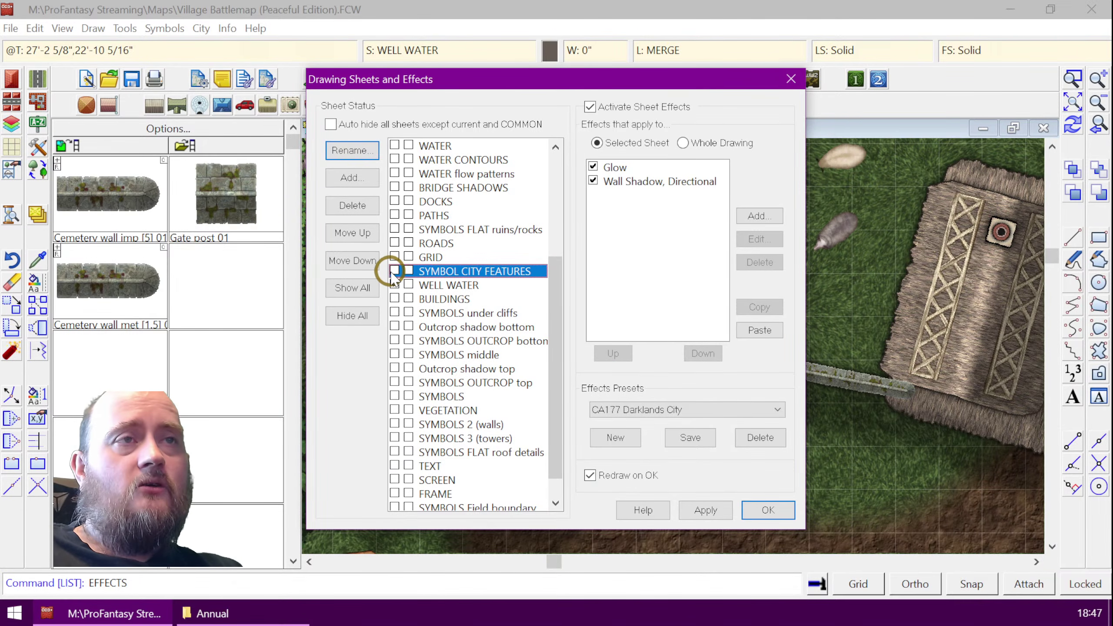
left_click(754, 510)
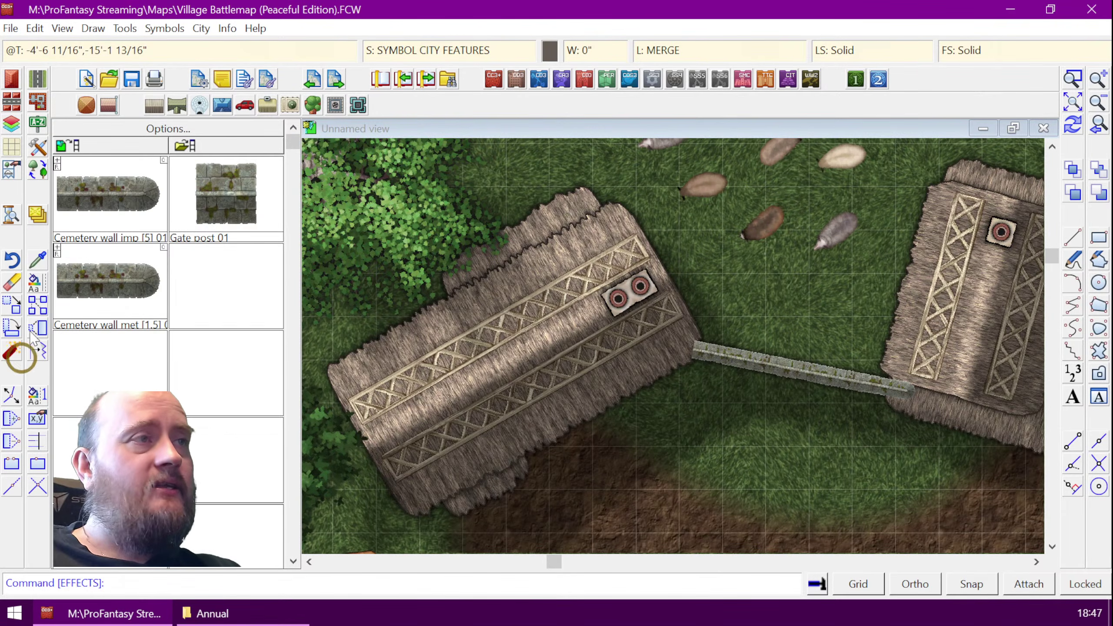
- Change the sheet of the cemetery wall segments between the two thatched houses to SYMBOL CITY FEATURES, leaving the grid out of the selection
left_click(38, 278)
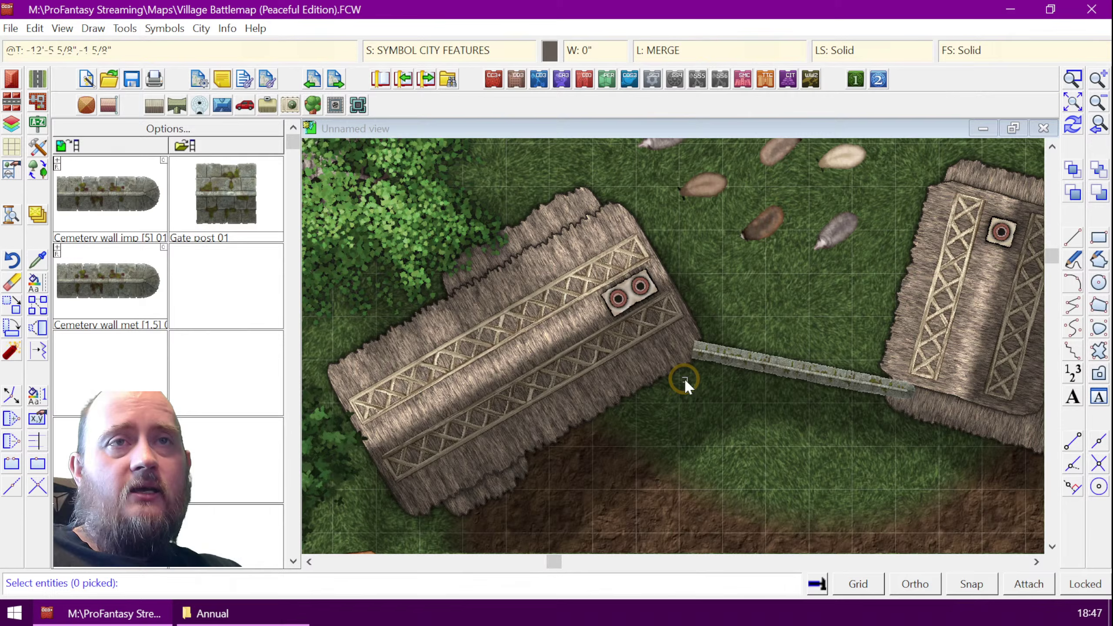
left_click(705, 361)
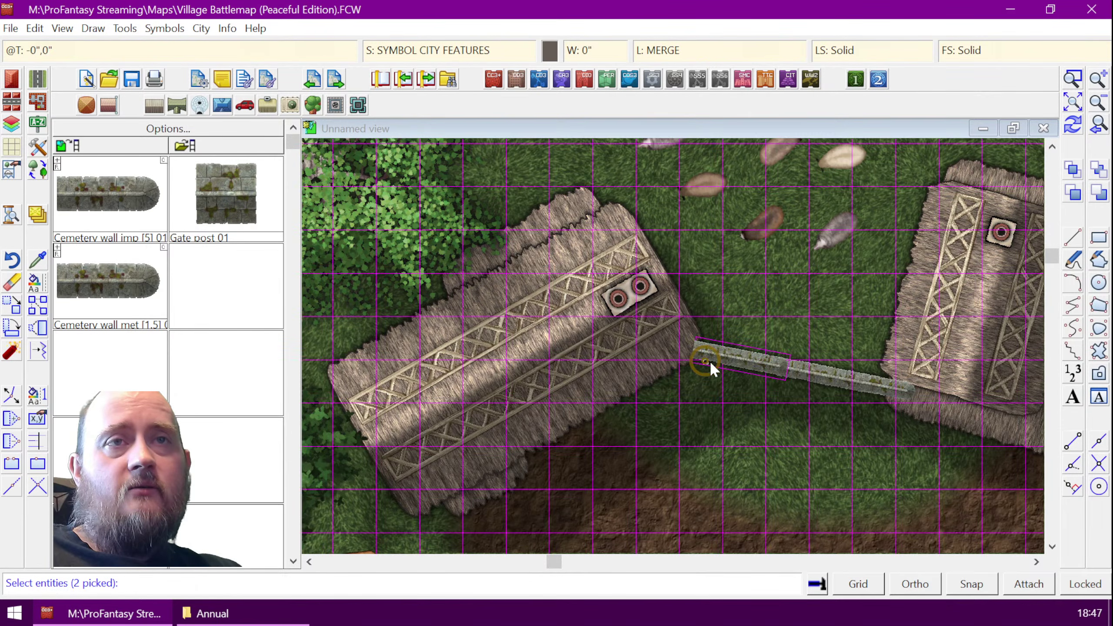
left_click(822, 387)
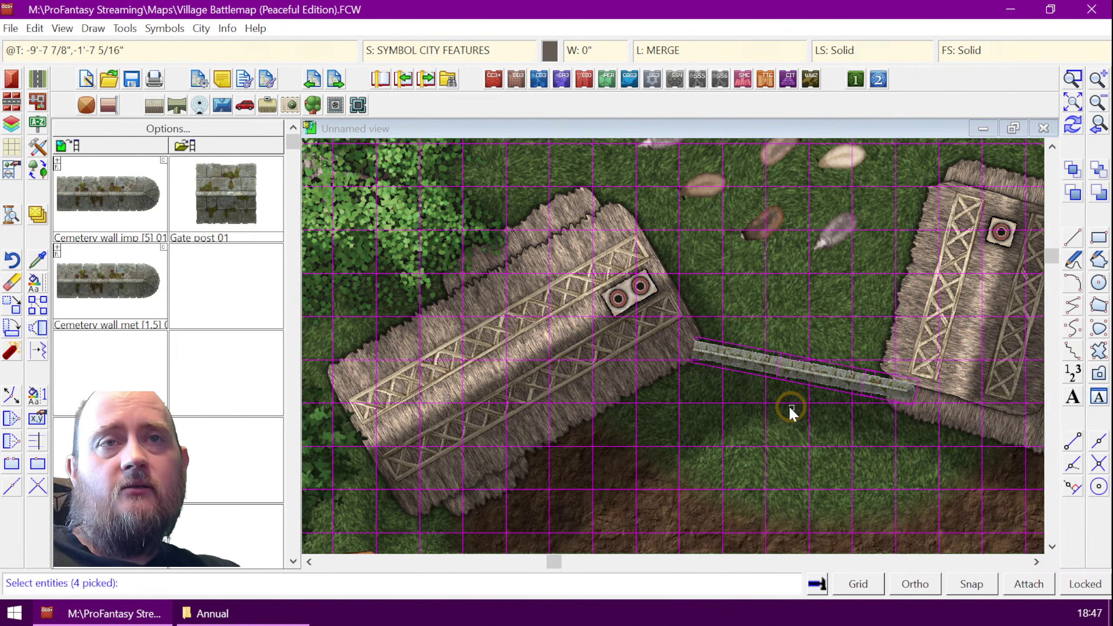
left_click(755, 401, "ctrl")
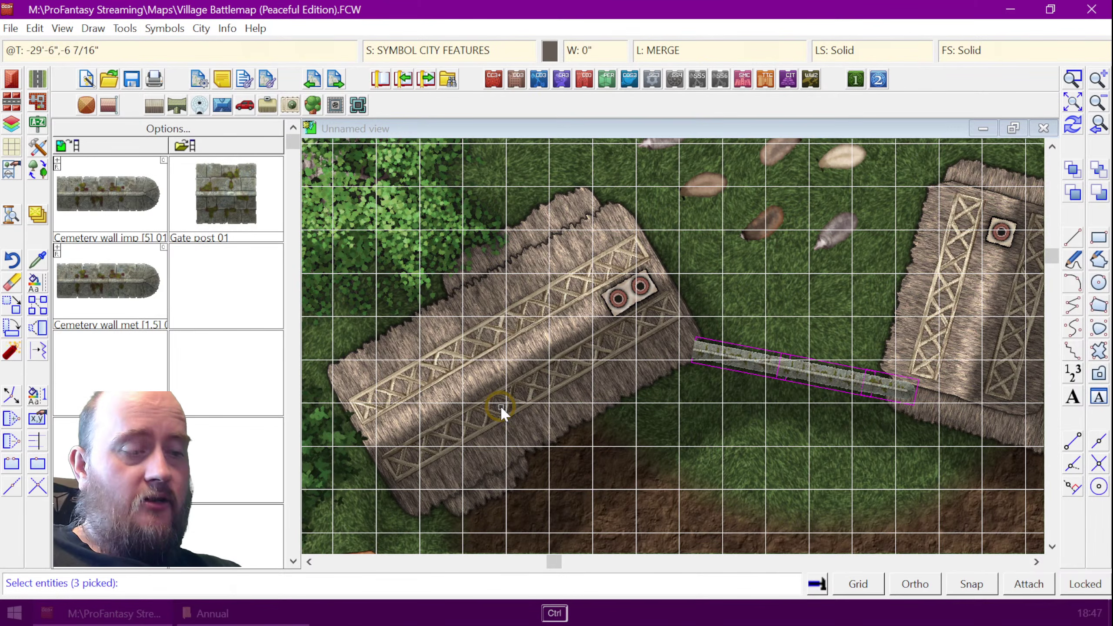
key("ctrl+d")
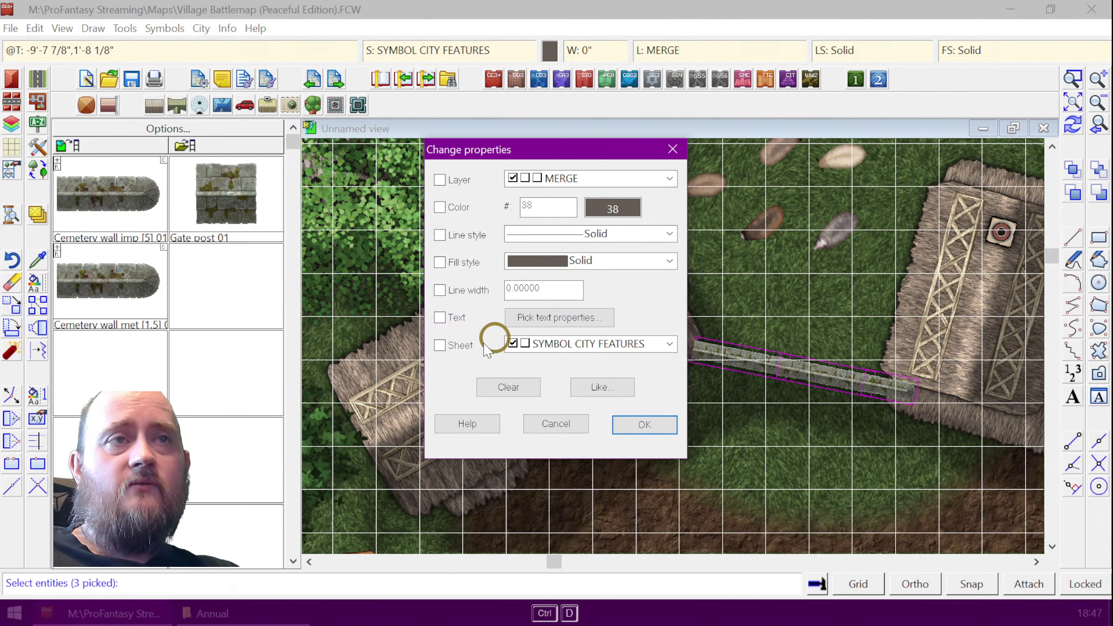
left_click(440, 346)
left_click(642, 424)
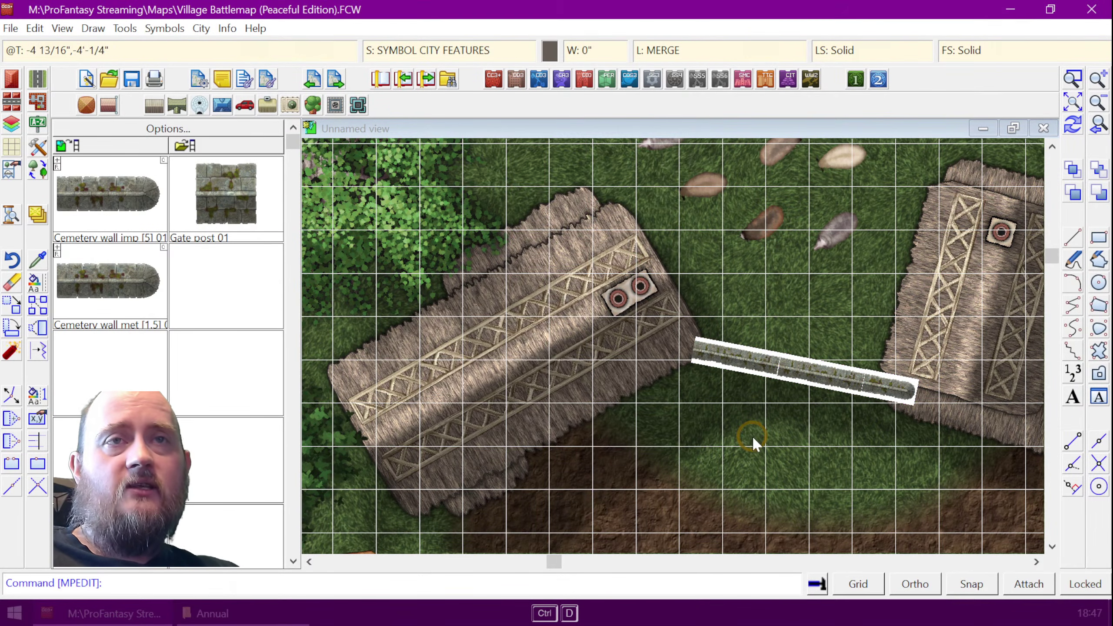
- Place a Cemetery wall imp [5] run from the northeast corner of the eastern thatched house across the map's north border
scroll(752, 436, "down", 2)
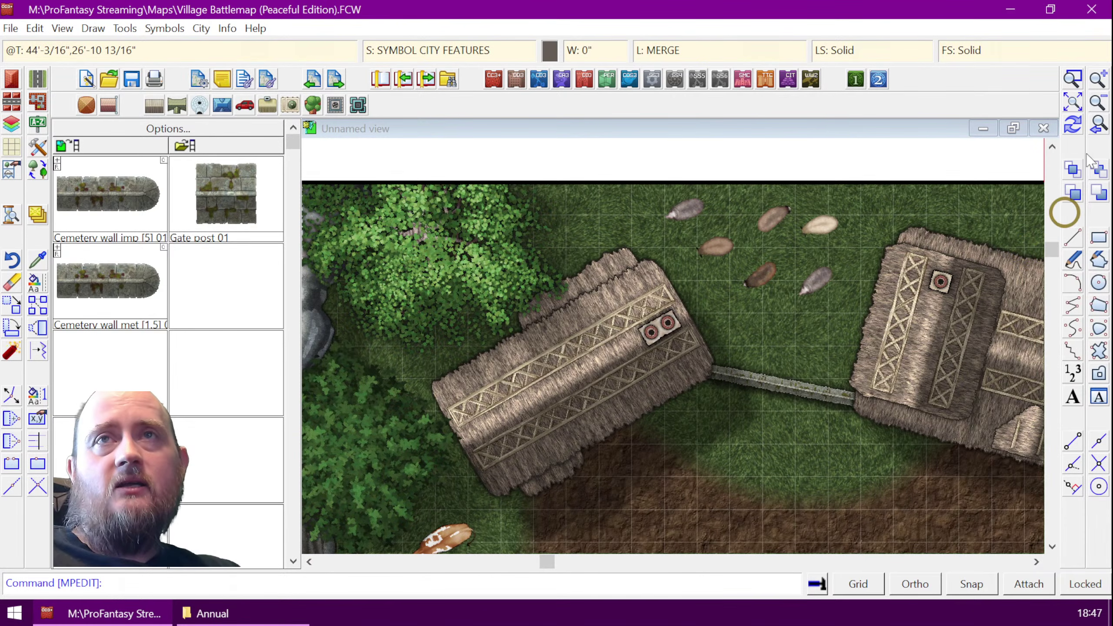
left_click(1073, 103)
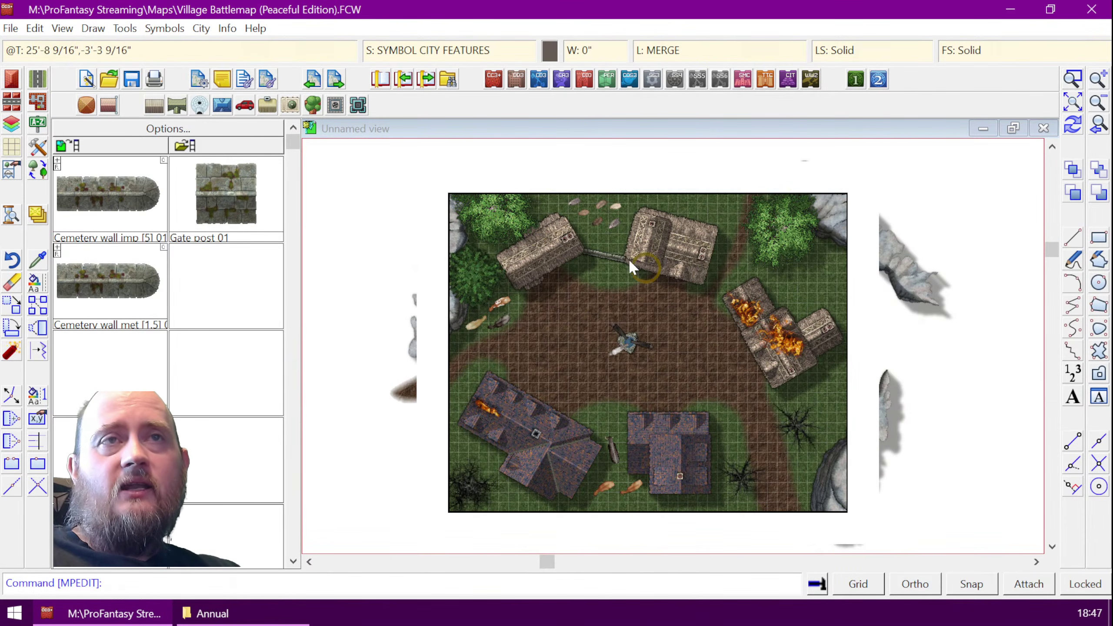
left_click(1072, 79)
left_click(692, 180)
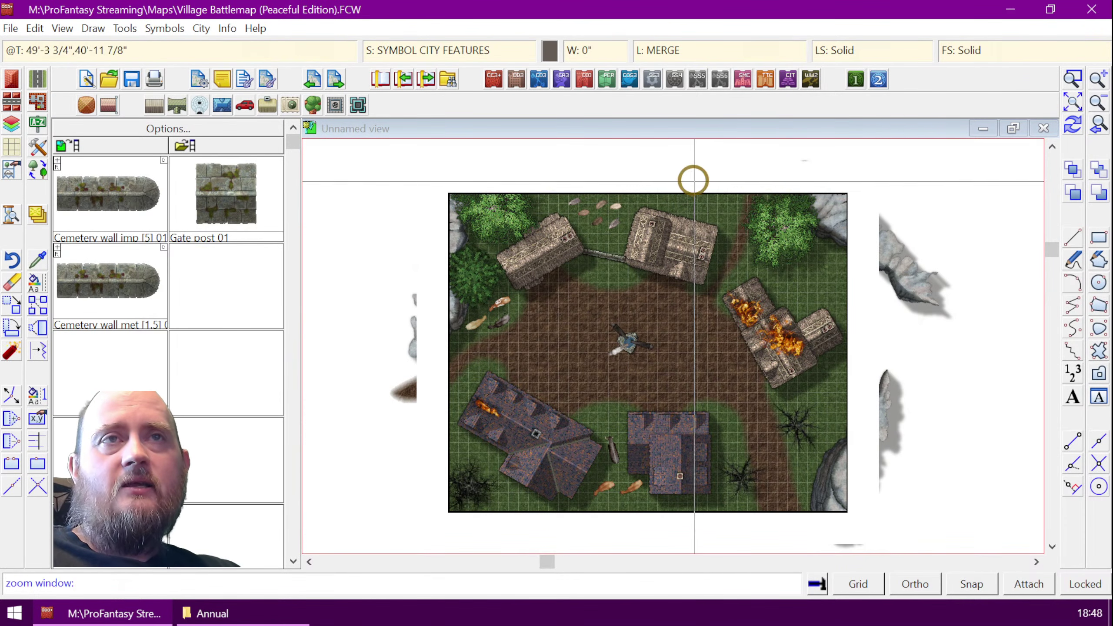
left_click(726, 231)
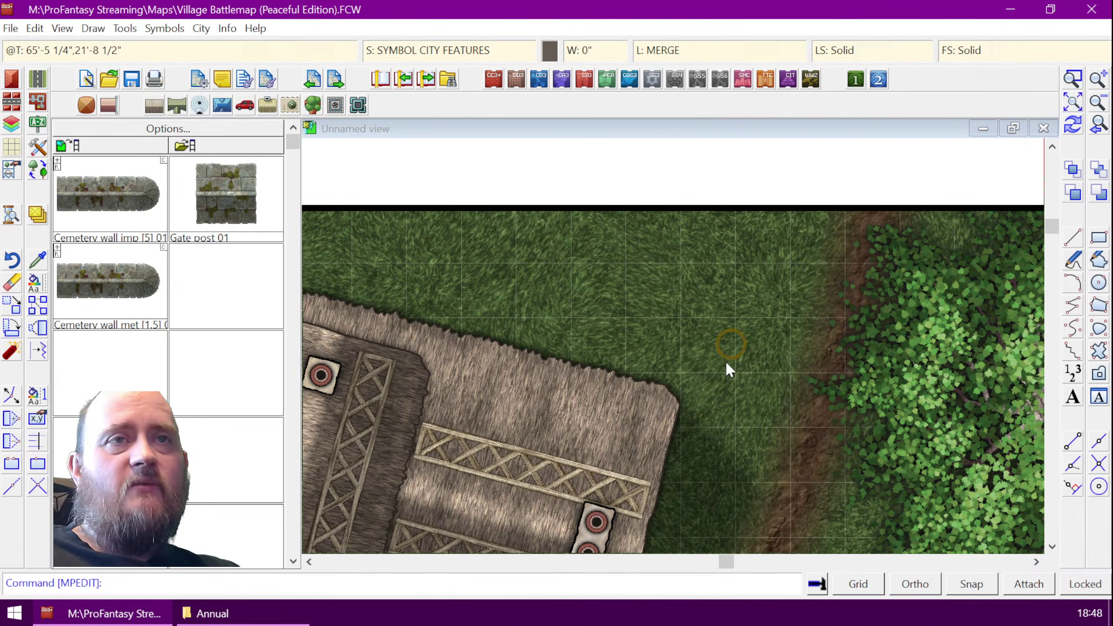
left_click(112, 314)
left_click(113, 209)
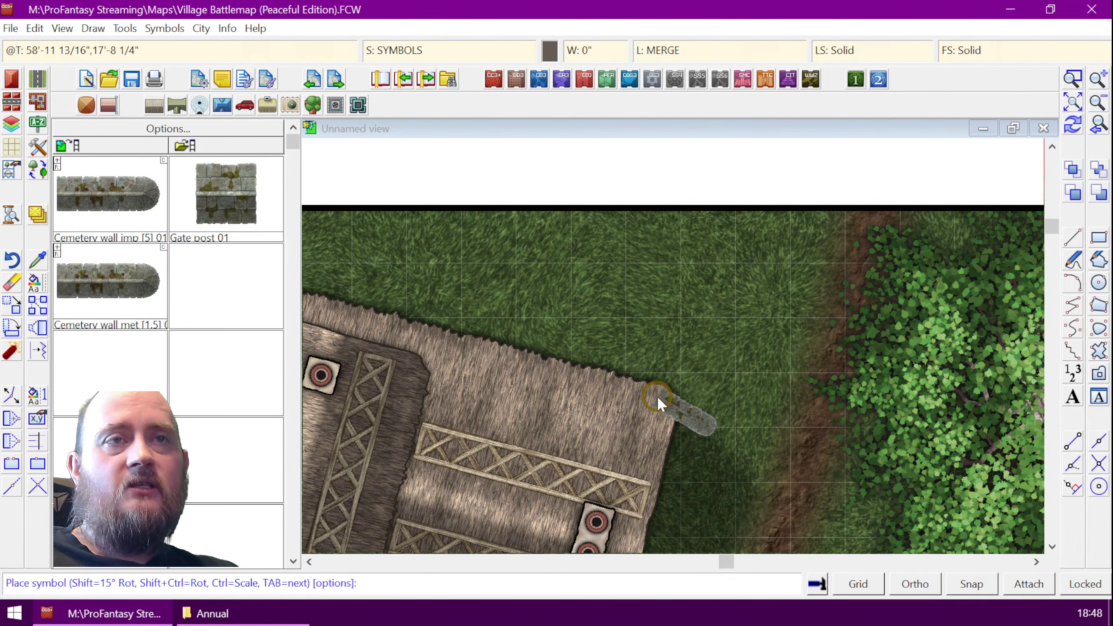
left_click(658, 392)
left_click(714, 193)
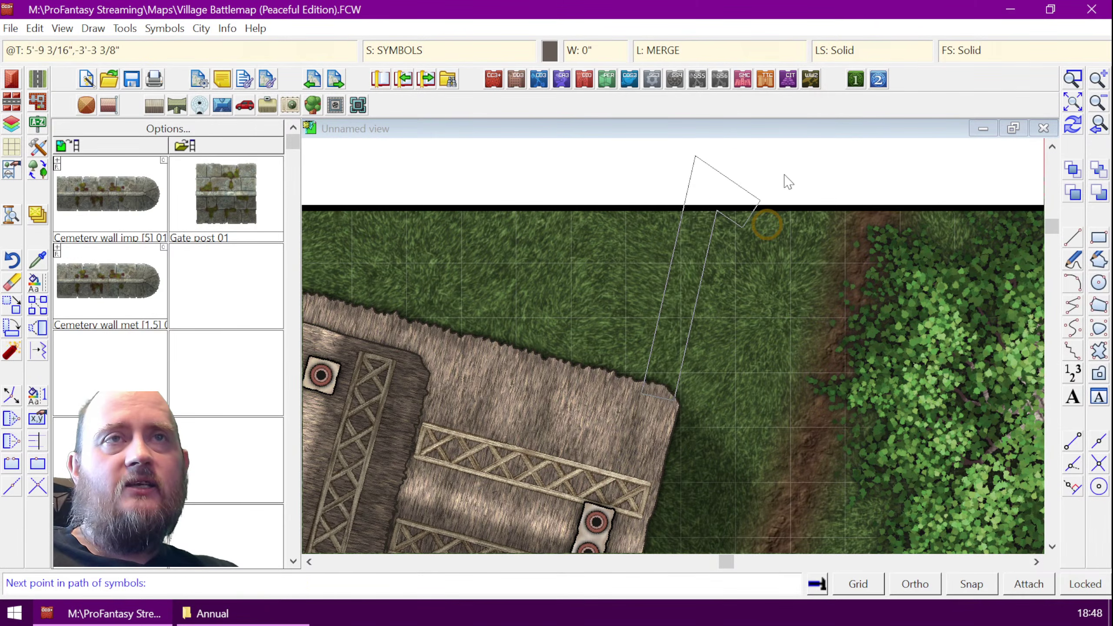
right_click(783, 171)
- Place another cemetery wall run from the west corner of the western thatched house to the rocks at the map's west edge
left_click(1074, 105)
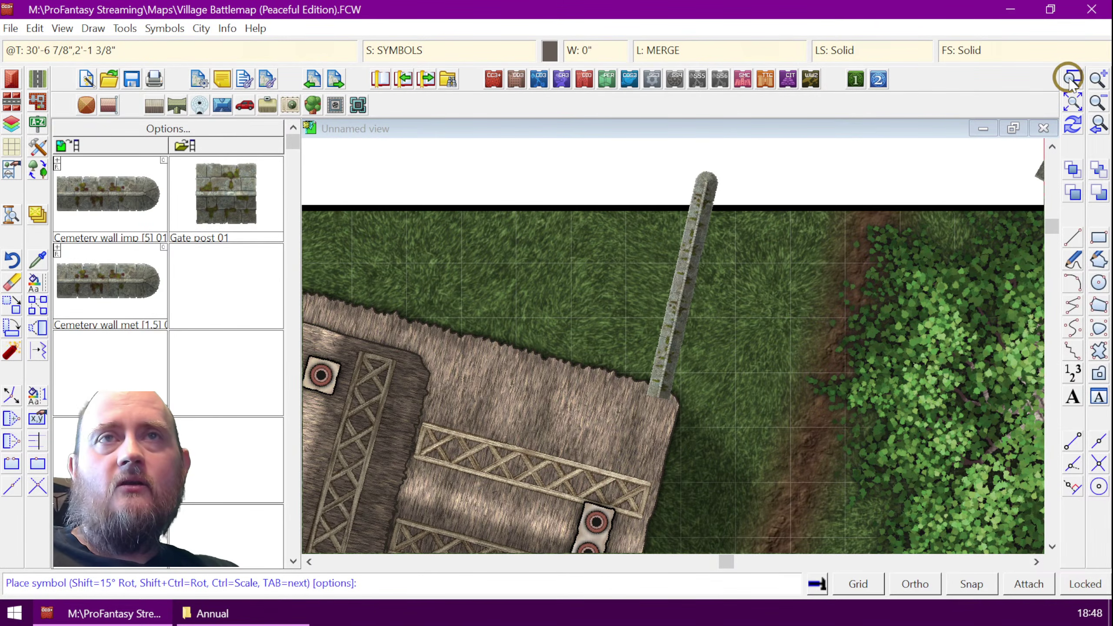
left_click(1070, 79)
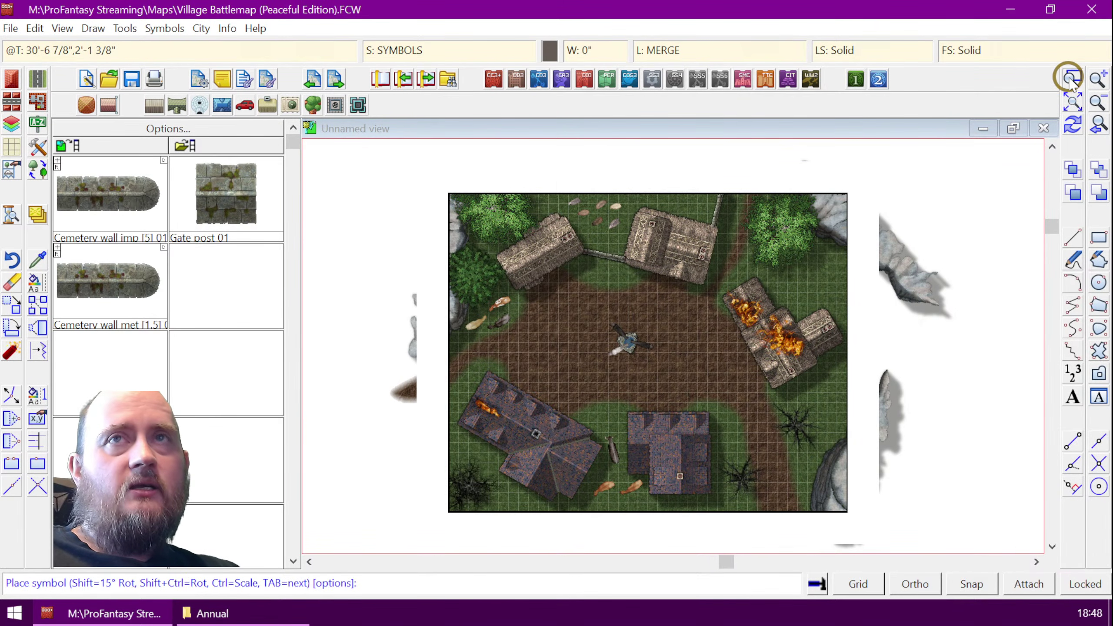
left_click(443, 209)
left_click(535, 297)
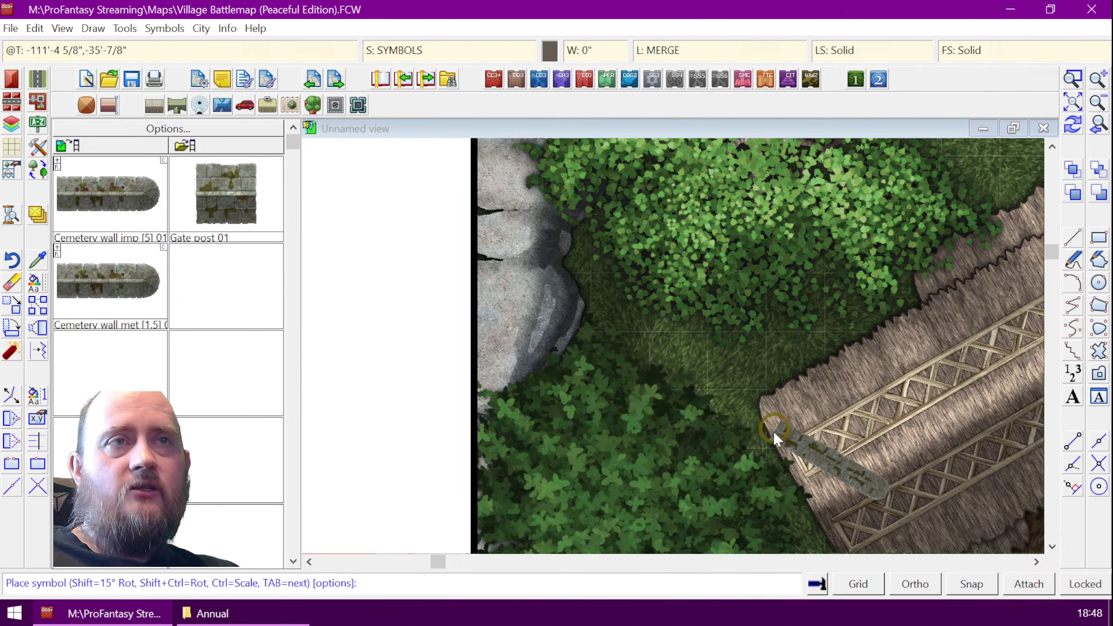
left_click(768, 402)
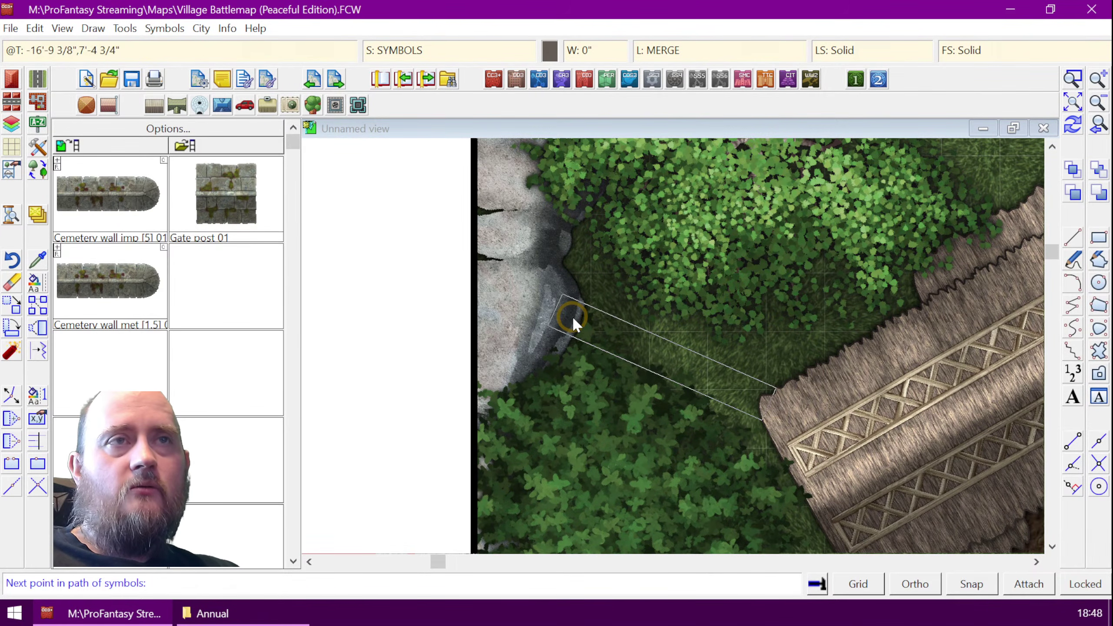
left_click(572, 316)
right_click(666, 307)
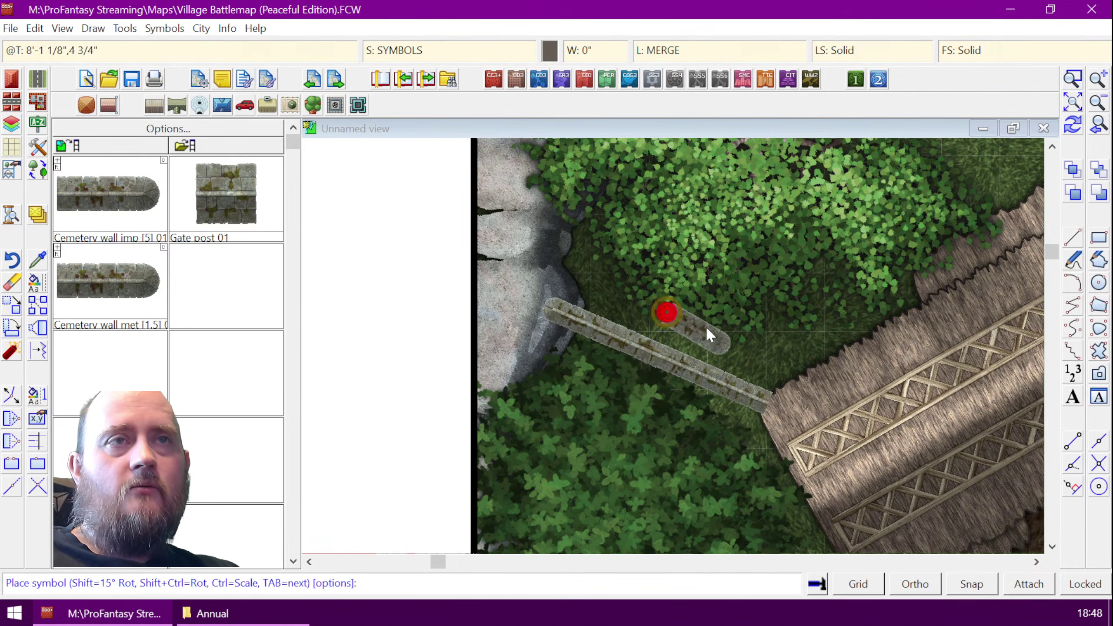
- Frame the whole village map to review the placed walls, and end the symbol placement
left_click(1071, 102)
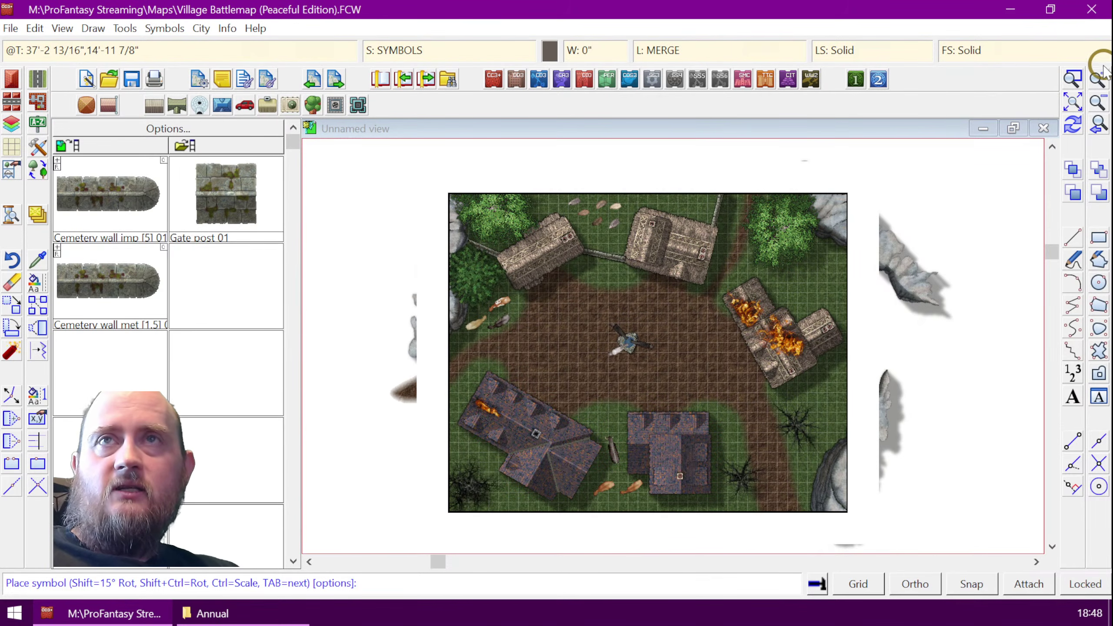
left_click(1071, 79)
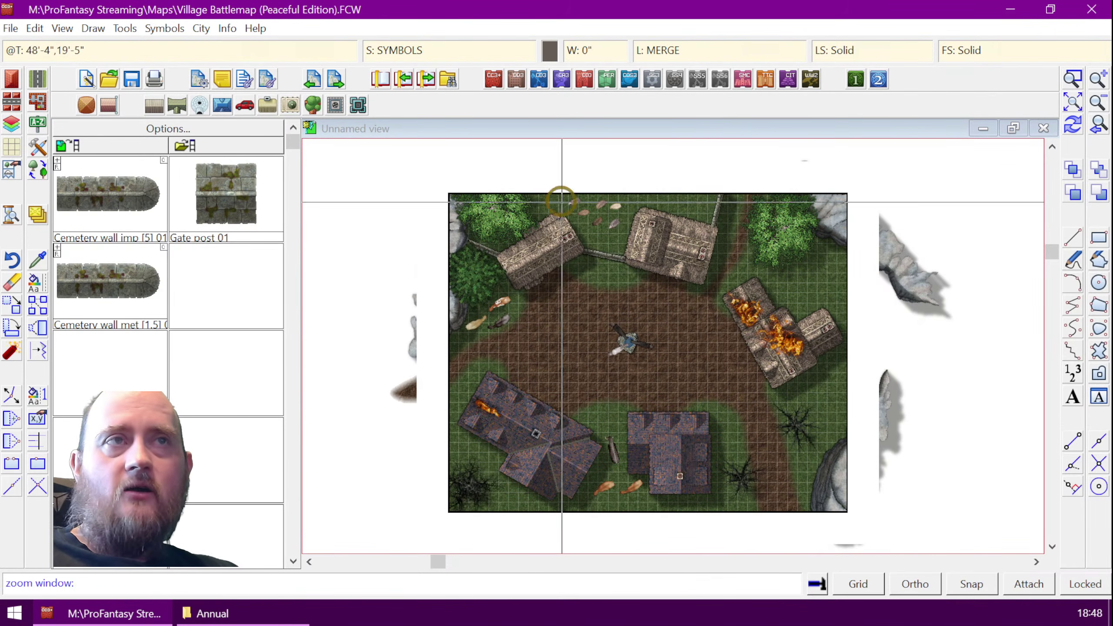
left_click(438, 190)
left_click(848, 516)
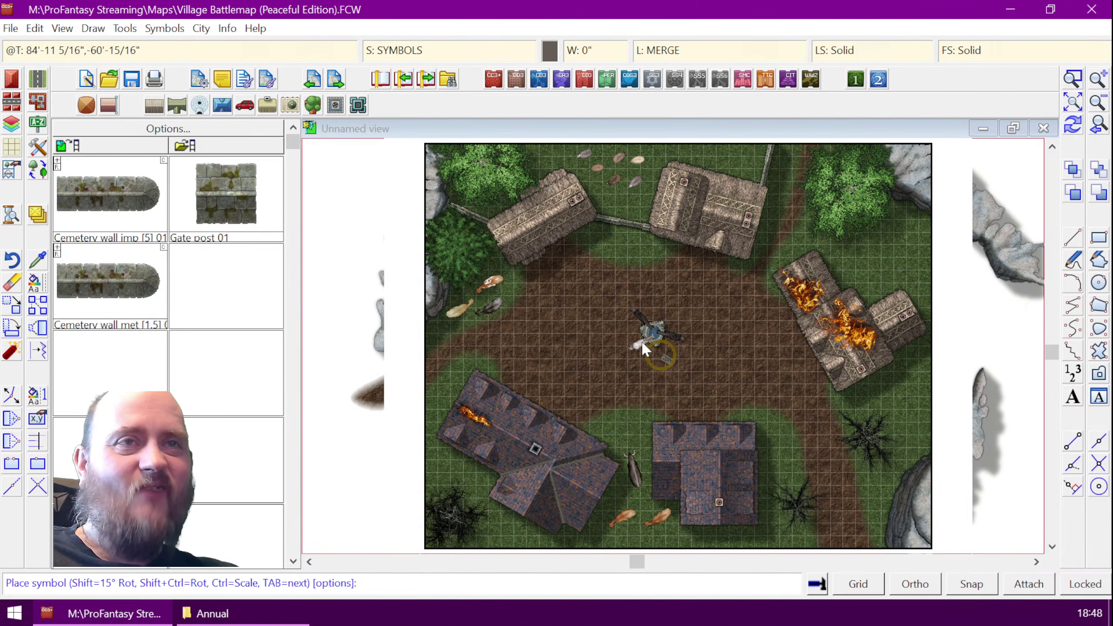
right_click(565, 342)
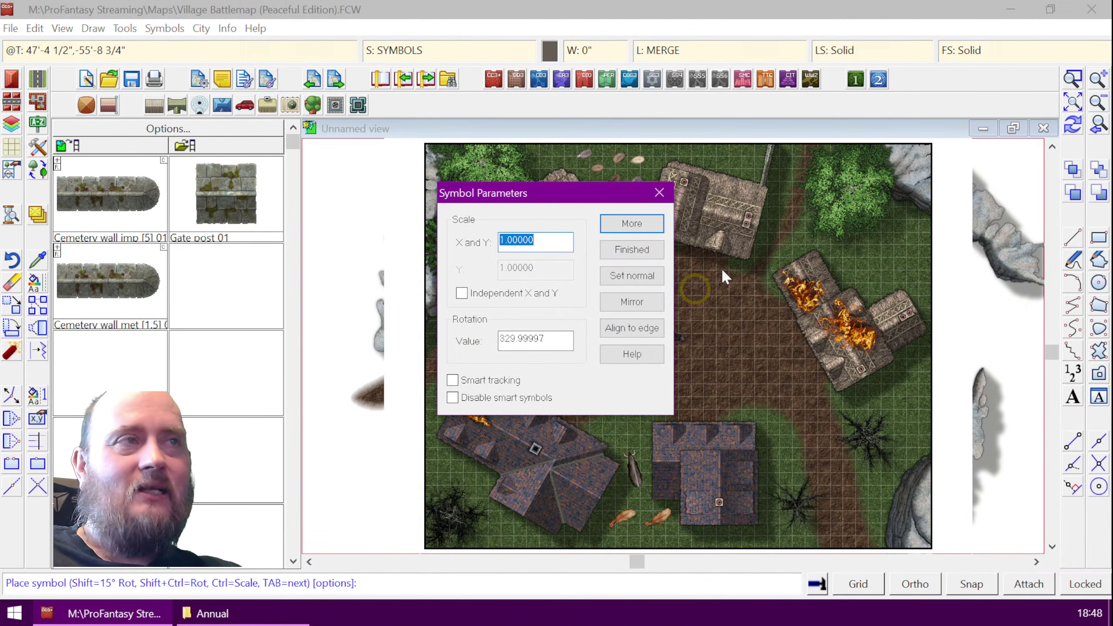
left_click(642, 246)
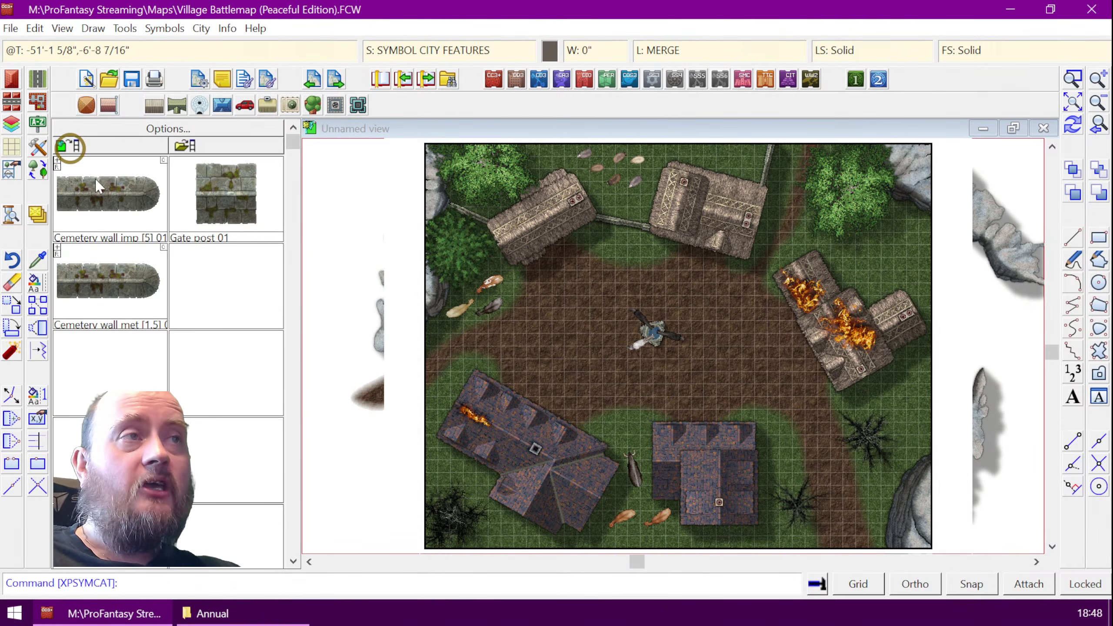
- Load the symbol catalog with dirt, grass and straw ground patches and look through its symbols
left_click(14, 167)
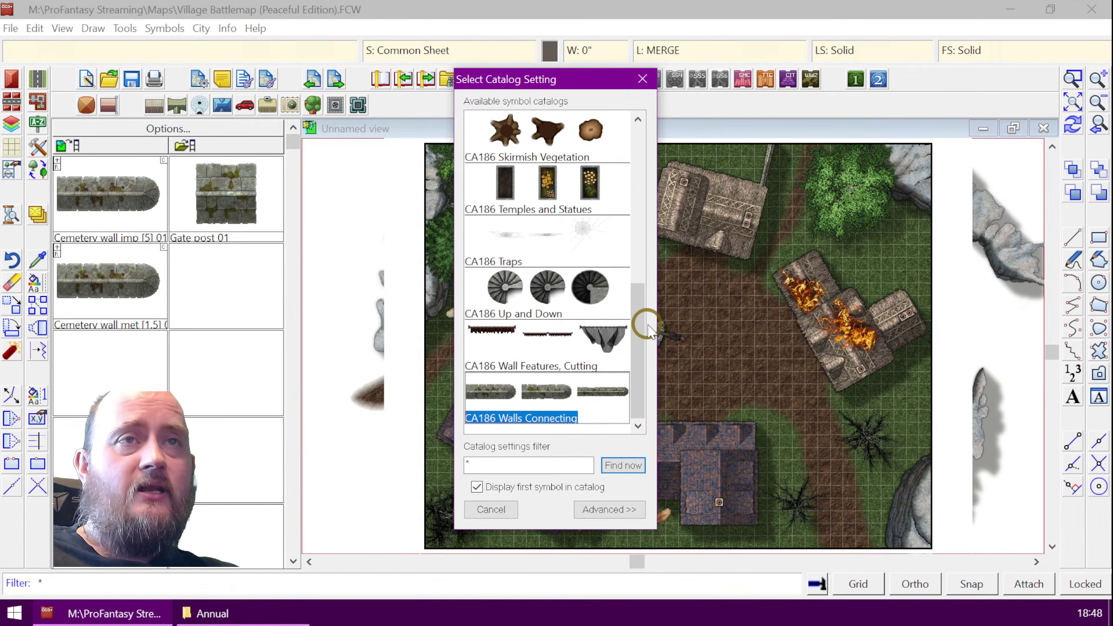
left_click_drag(647, 325, 647, 222)
left_click(516, 347)
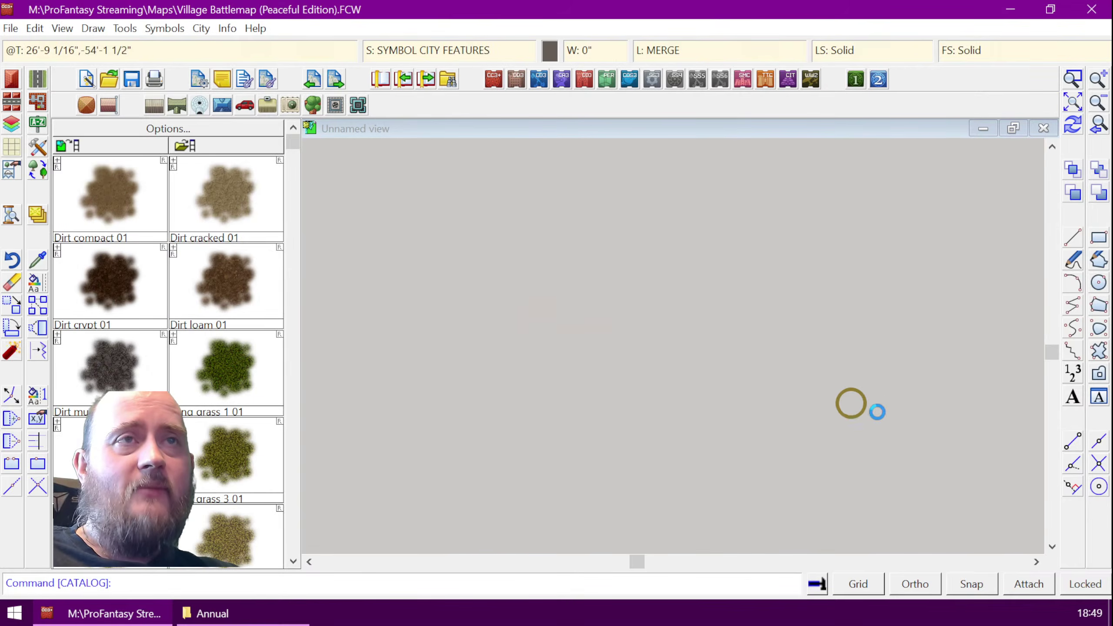
left_click(292, 561)
left_click(293, 561)
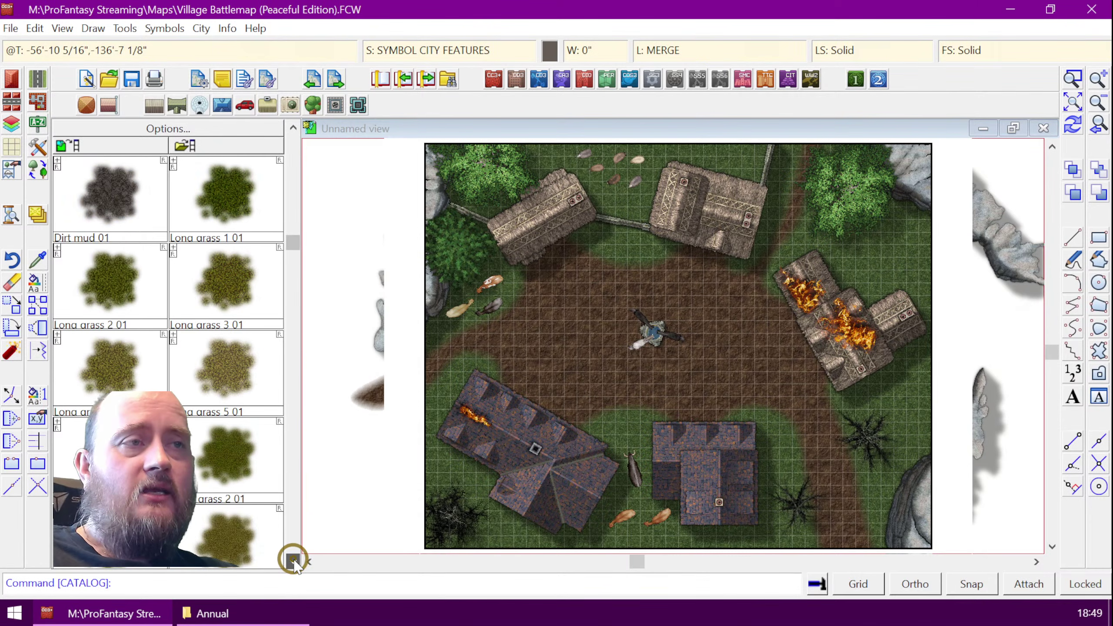
left_click(292, 561)
left_click(293, 561)
left_click(292, 127)
left_click(293, 127)
left_click(293, 127)
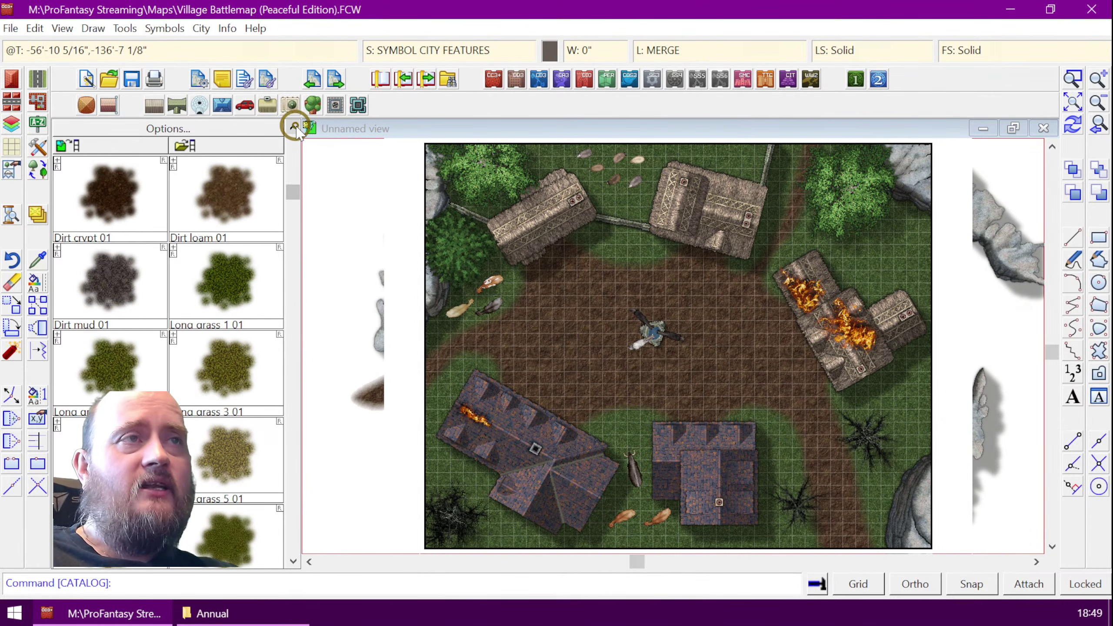
left_click(293, 127)
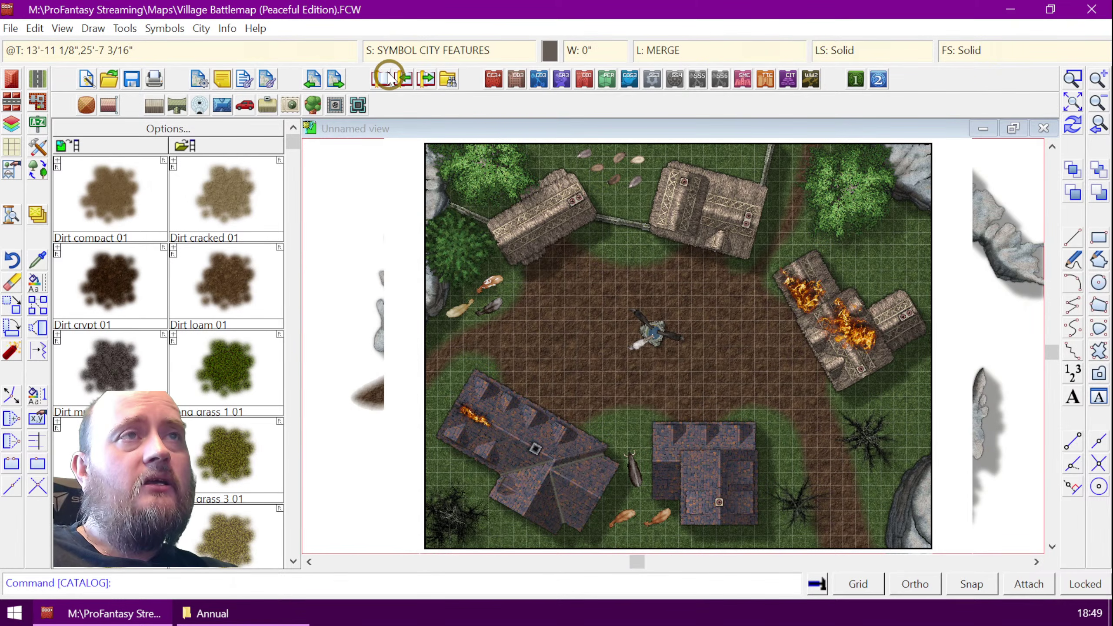
- Make SYMBOLS FLAT ruins/rocks the current drawing sheet
left_click(478, 52)
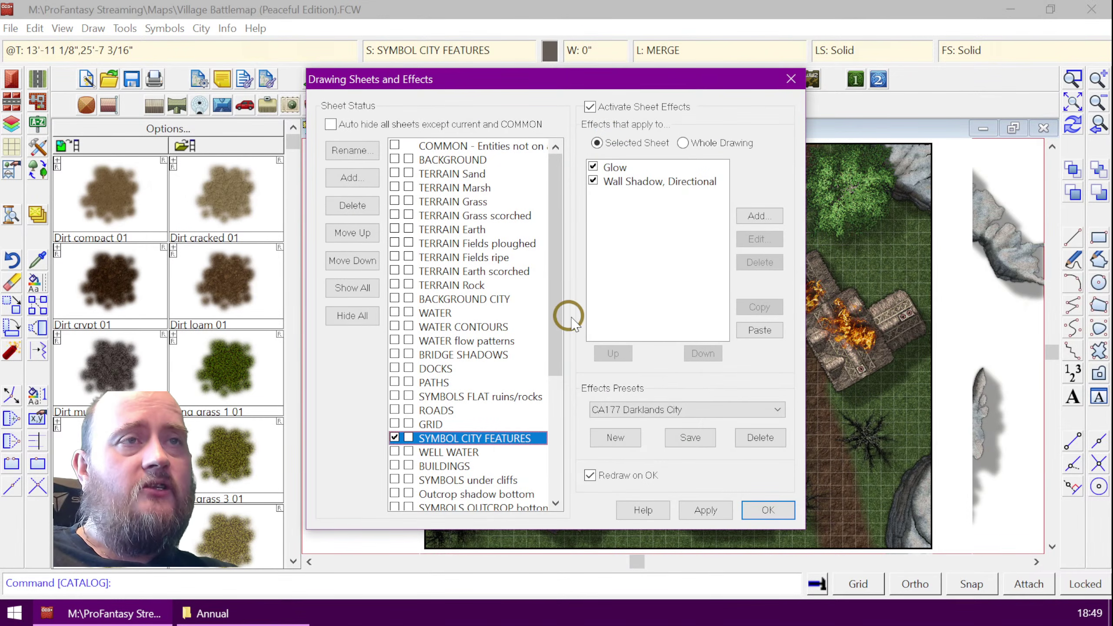
left_click(395, 396)
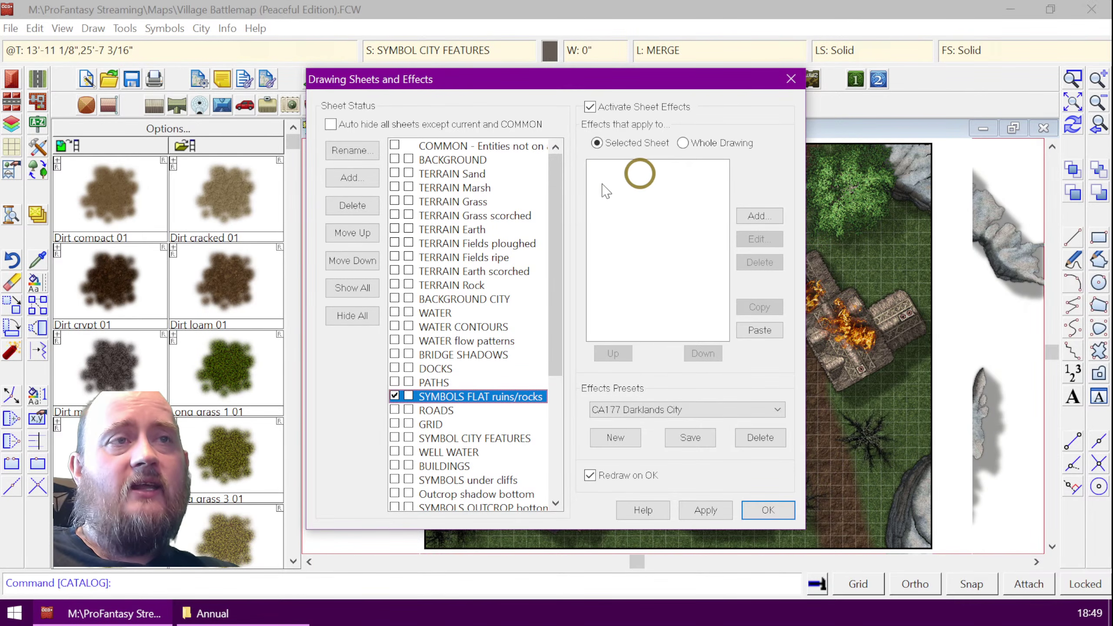
left_click(761, 506)
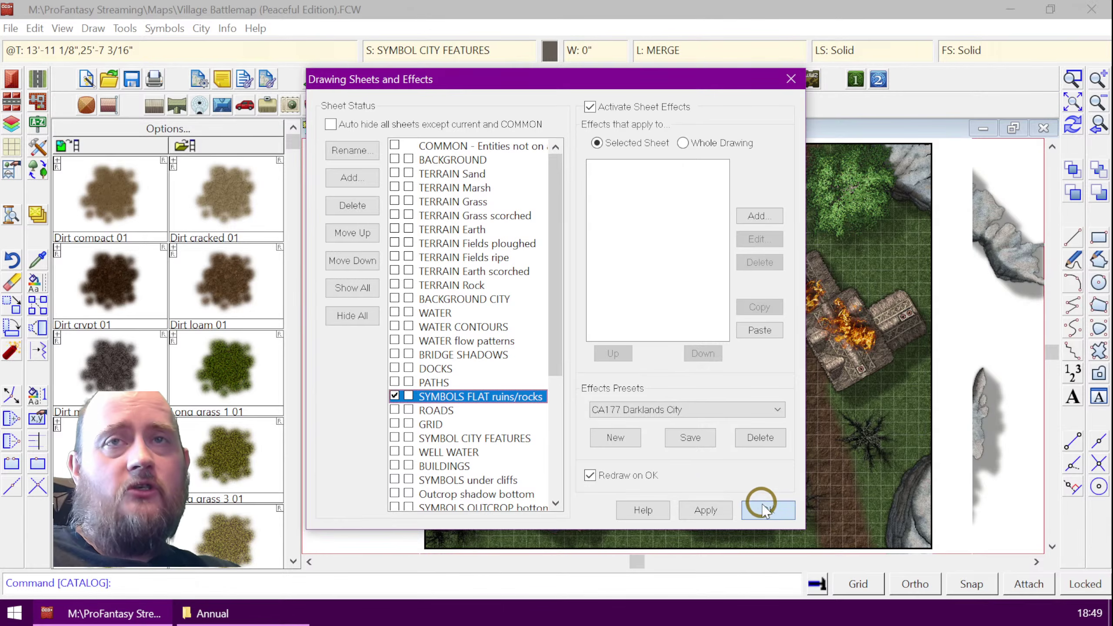
left_click(765, 508)
- Place Straw 01 patches around the well in the village centre, and end the symbol placement
left_click(1071, 79)
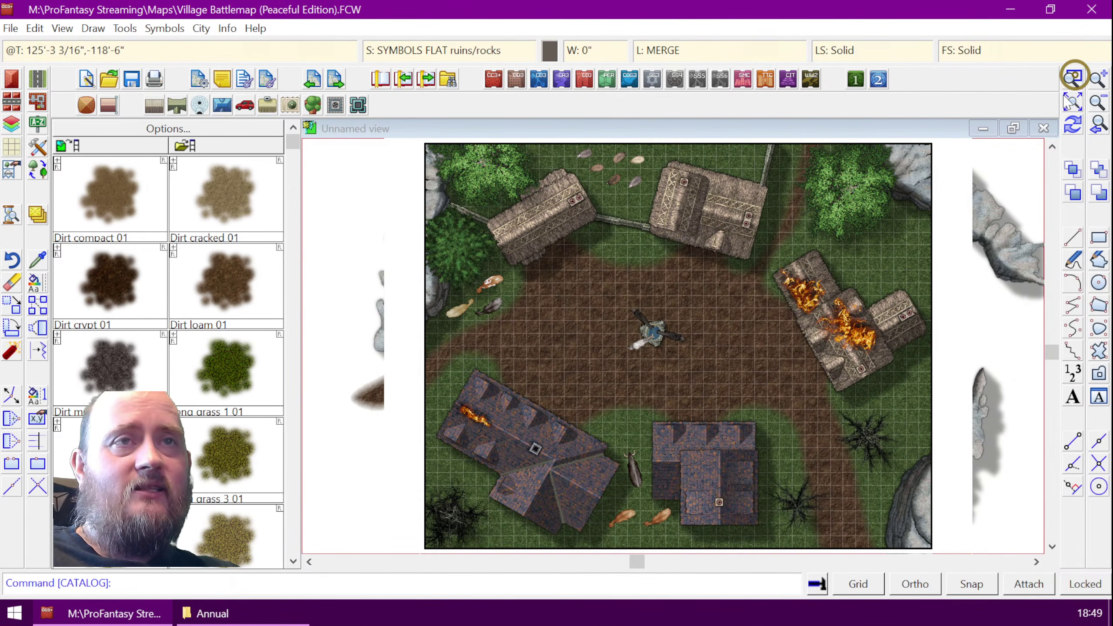
left_click(599, 221)
left_click(709, 378)
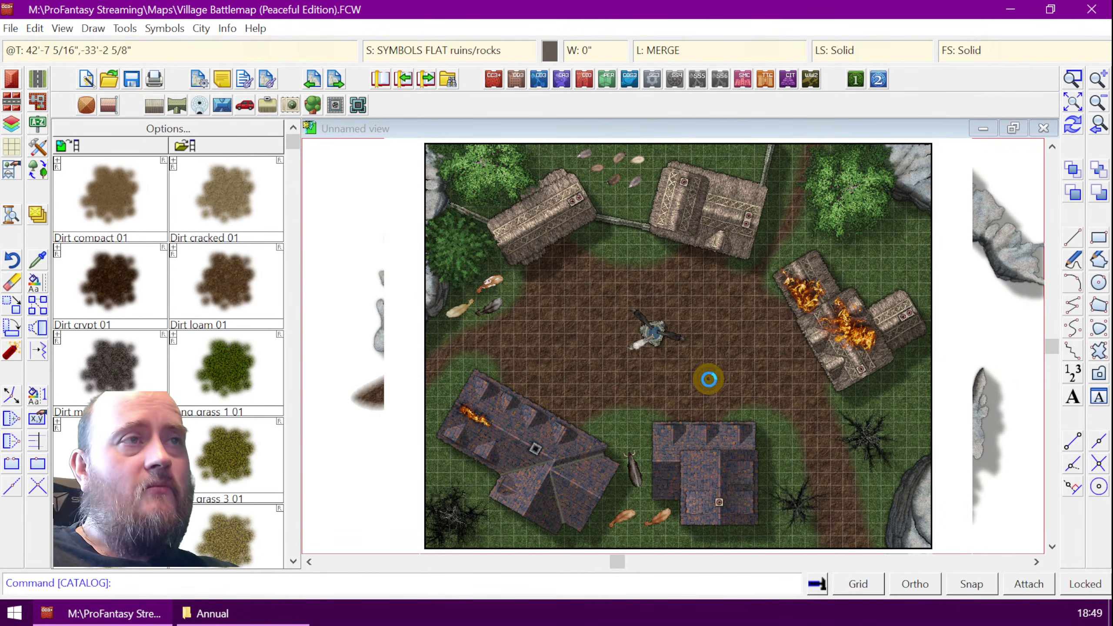
left_click(293, 561)
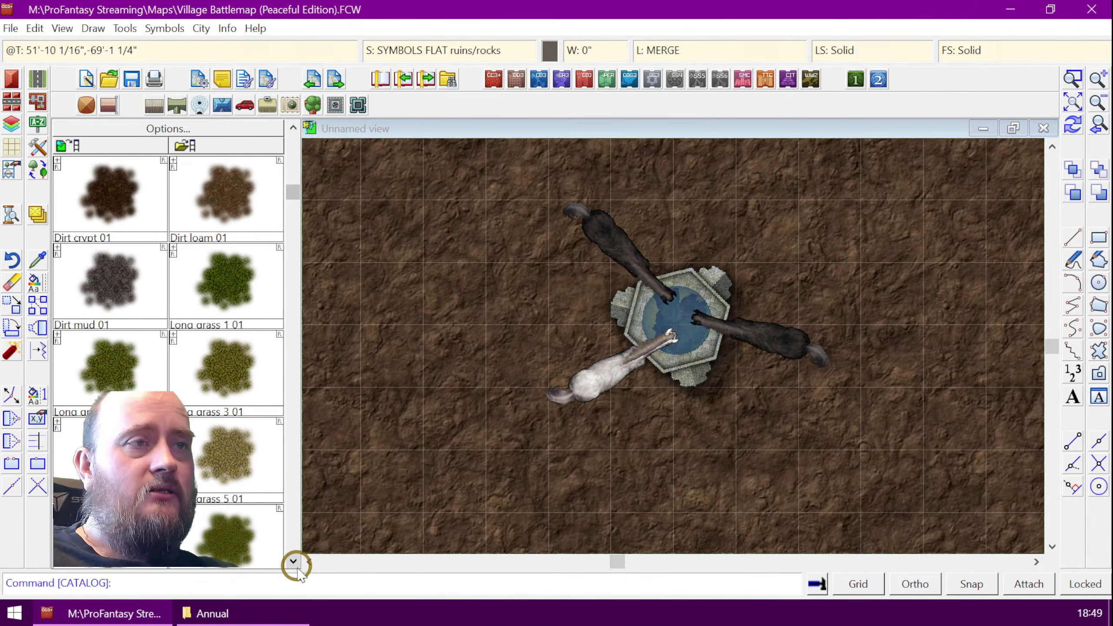
left_click(293, 561)
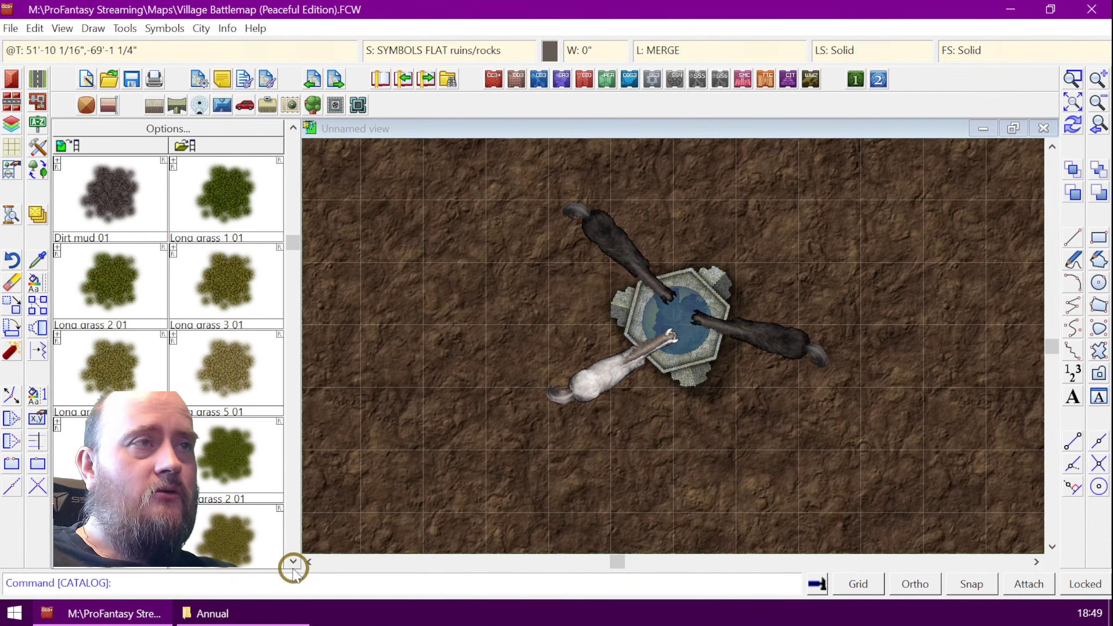
left_click(293, 561)
left_click(293, 561)
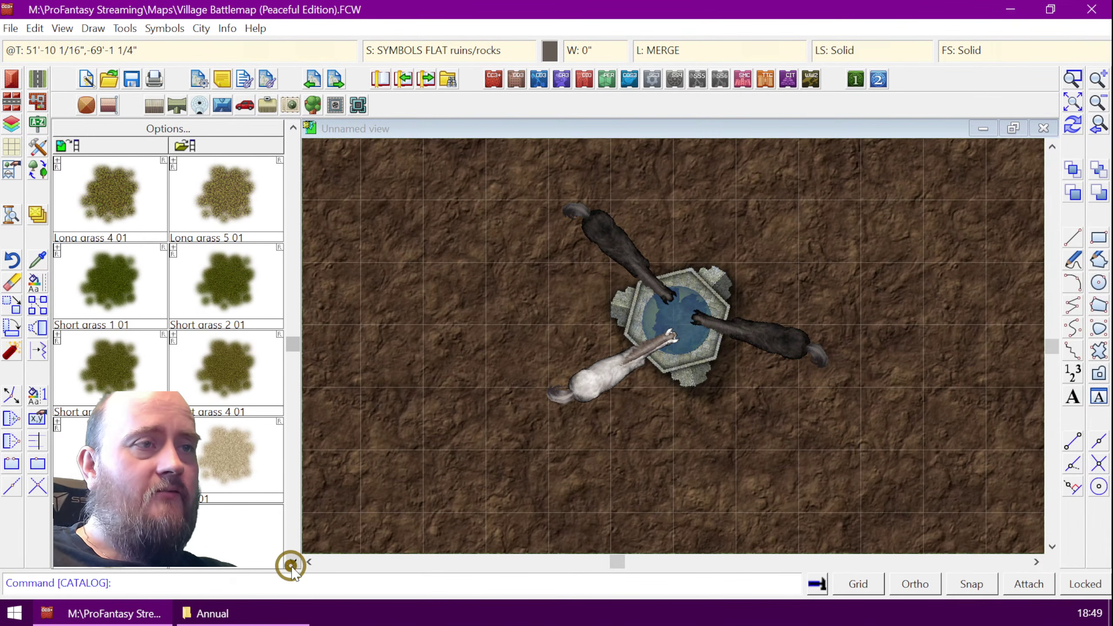
left_click(221, 456)
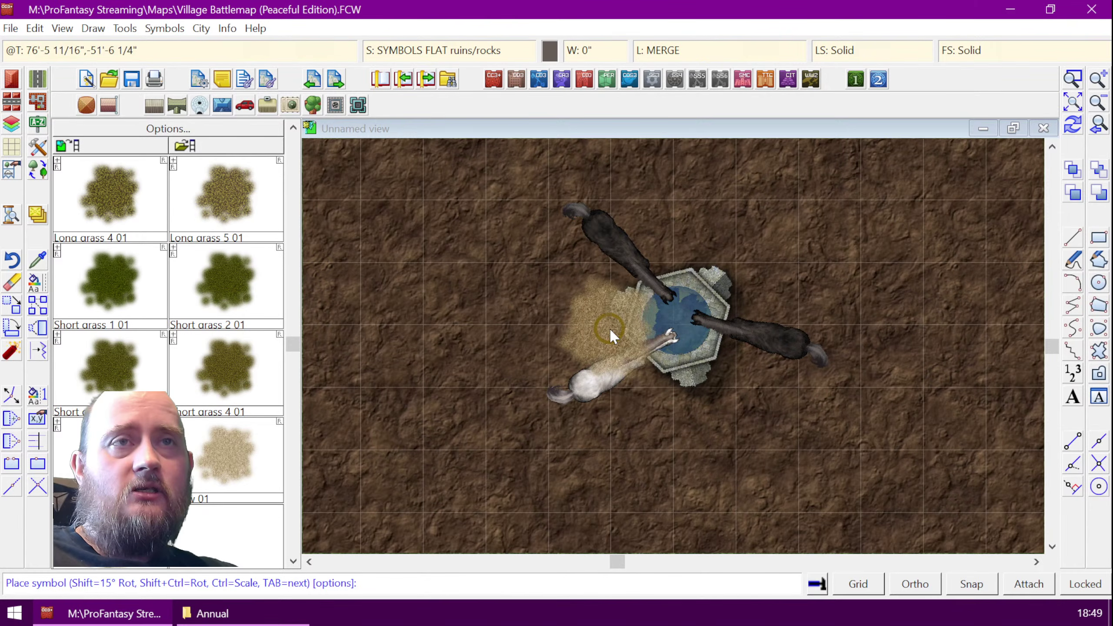
mouse_move(610, 329)
left_mouse_down()
mouse_move(639, 372)
mouse_move(754, 436)
mouse_move(759, 452)
left_mouse_up()
right_click(761, 454)
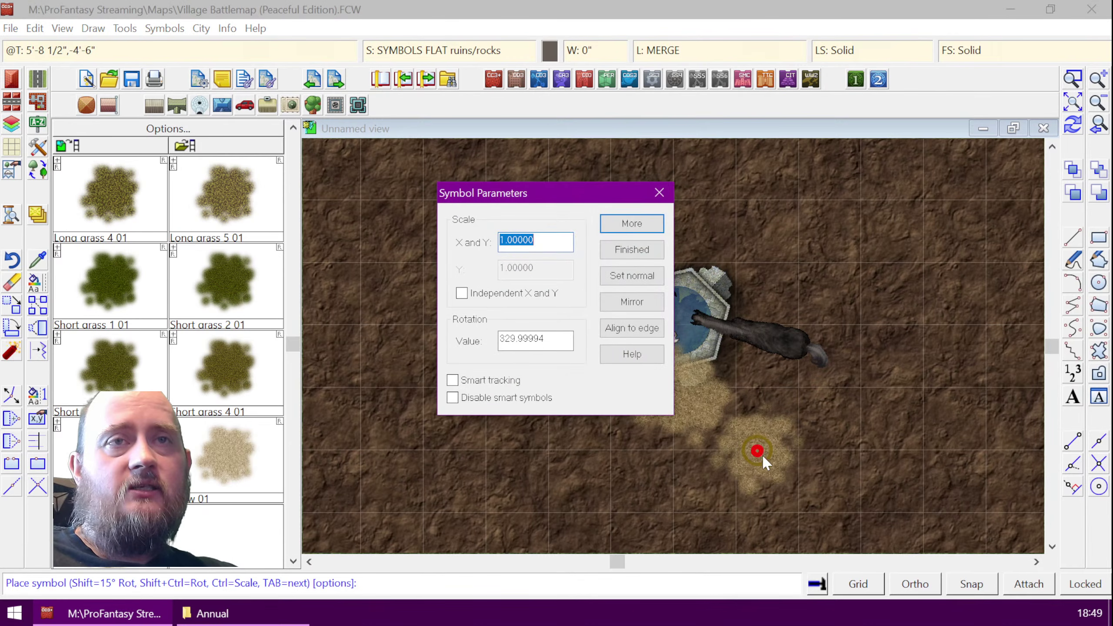
left_click(640, 250)
key("ctrl+r")
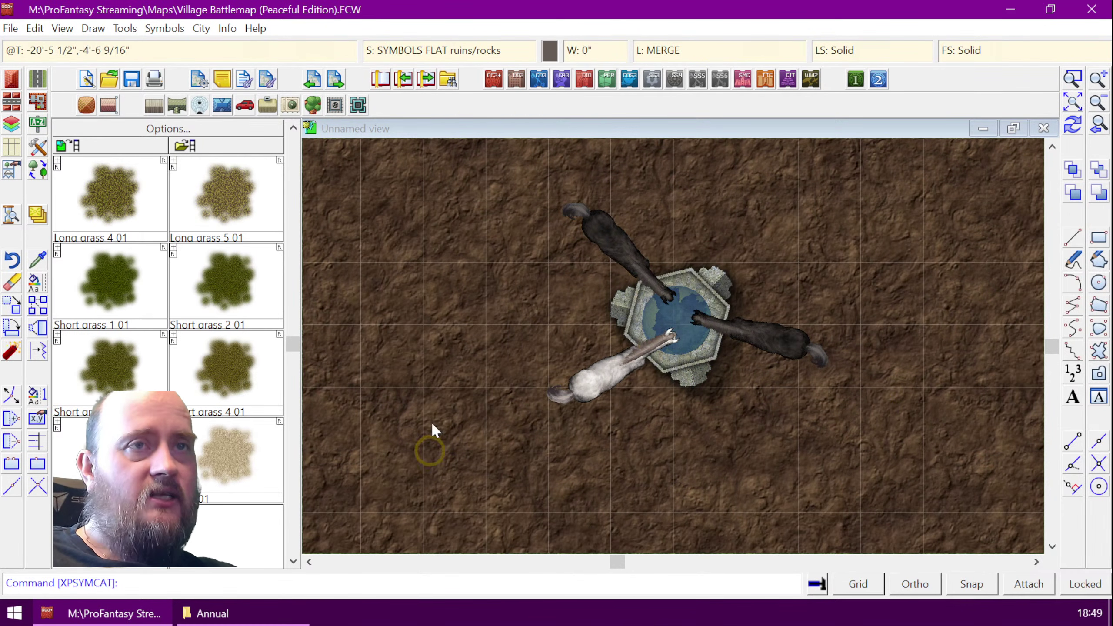
- List the properties of the hidden straw patch beside the well to check its sheet, leaving the well out of the selection
left_click(225, 28)
left_click(248, 47)
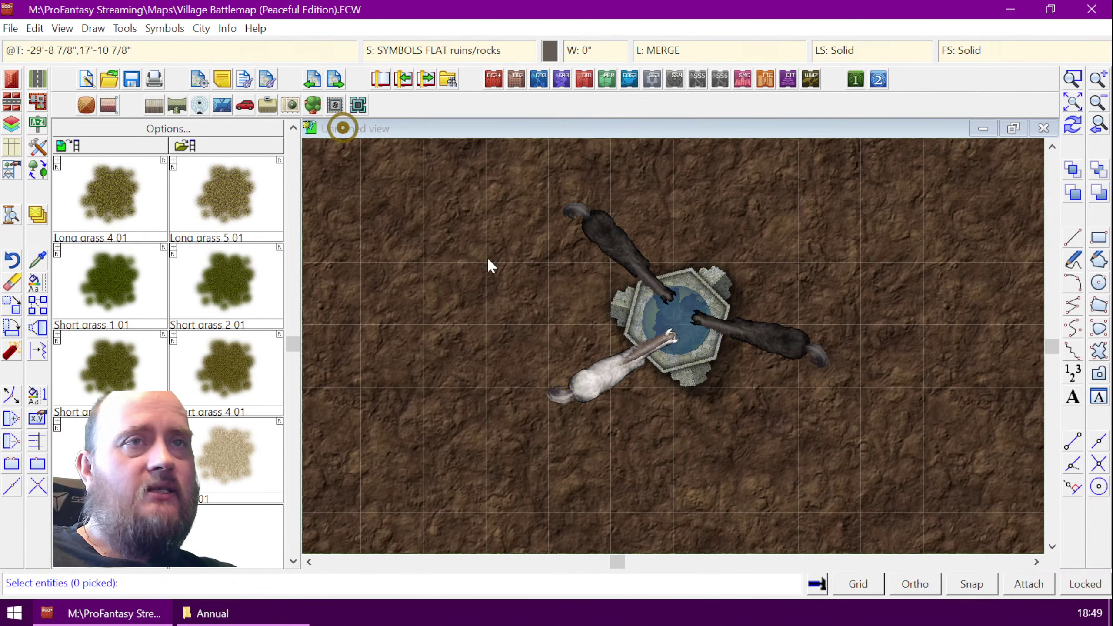
left_click(584, 303)
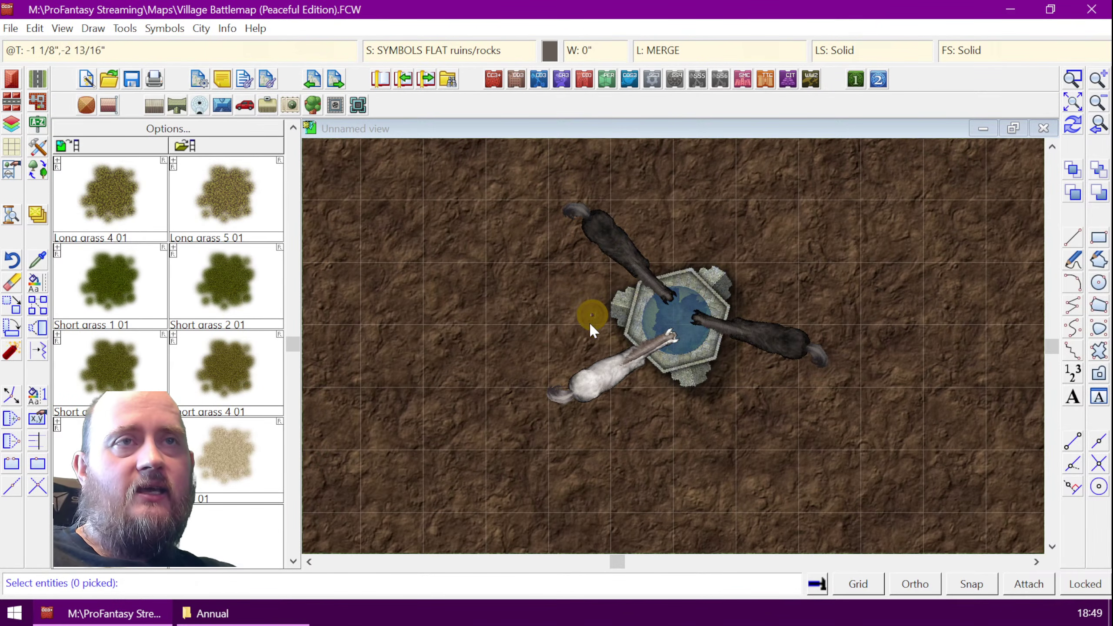
left_click(607, 355)
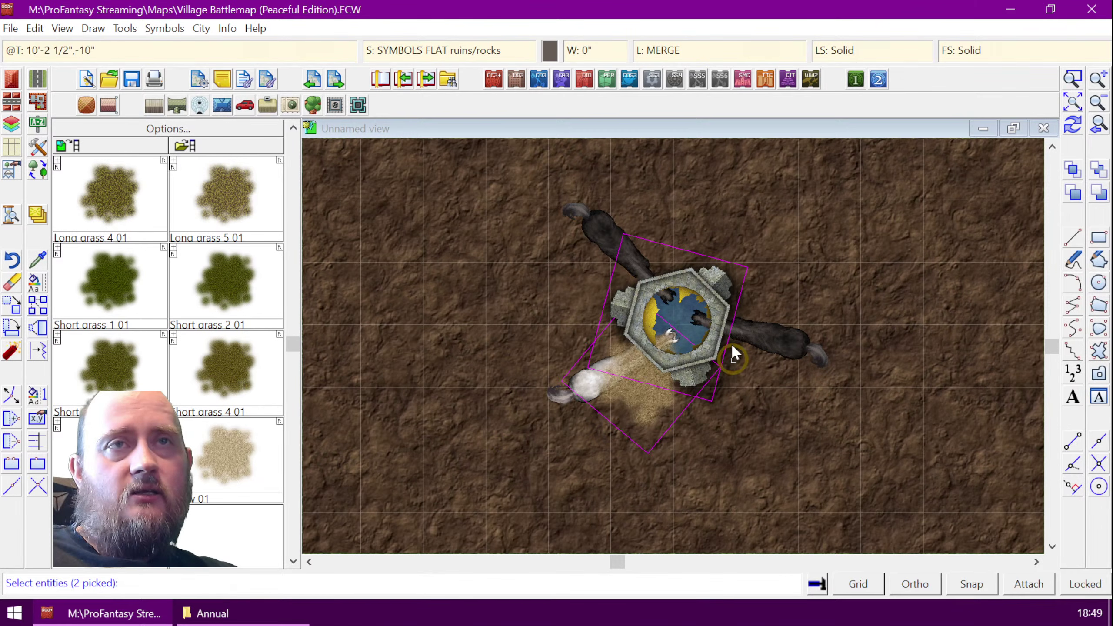
left_click(725, 276, "ctrl")
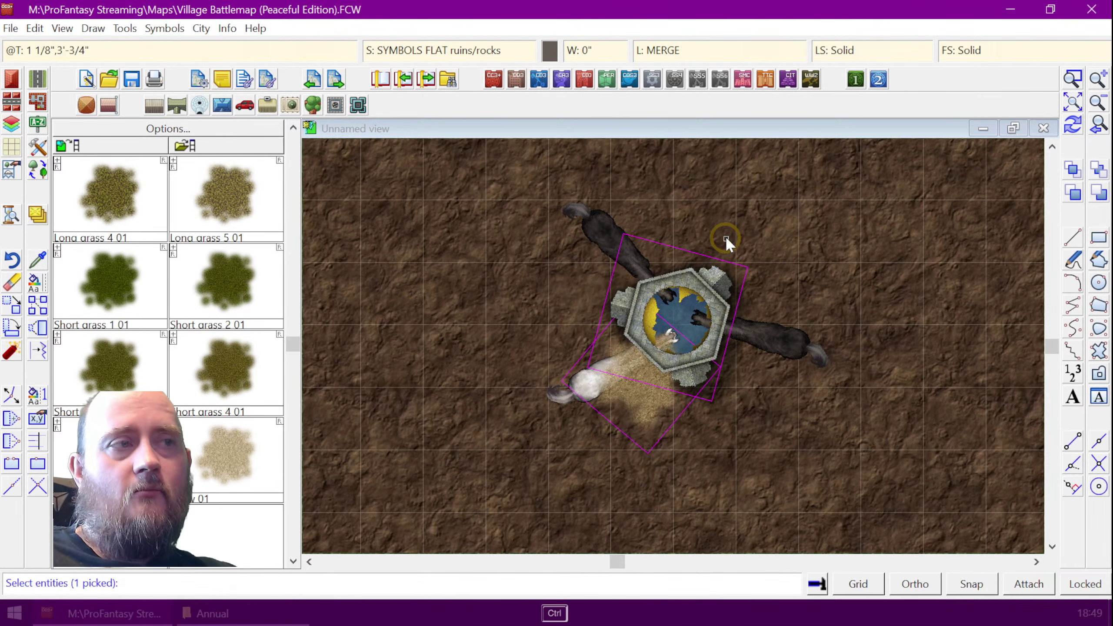
left_click(719, 249, "ctrl")
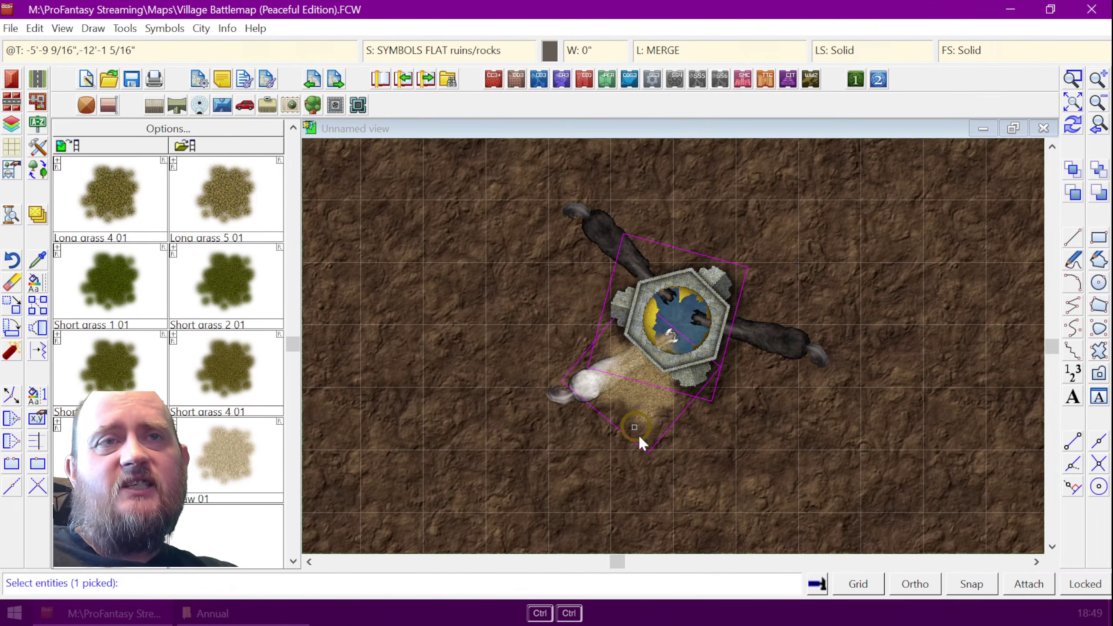
key("d")
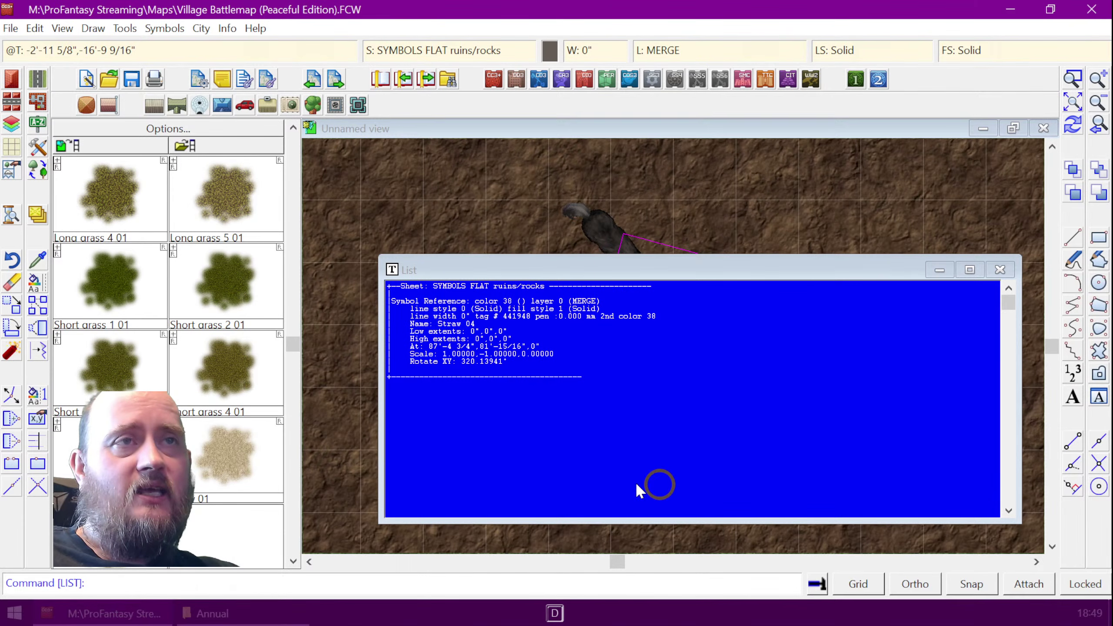
left_click(1000, 269)
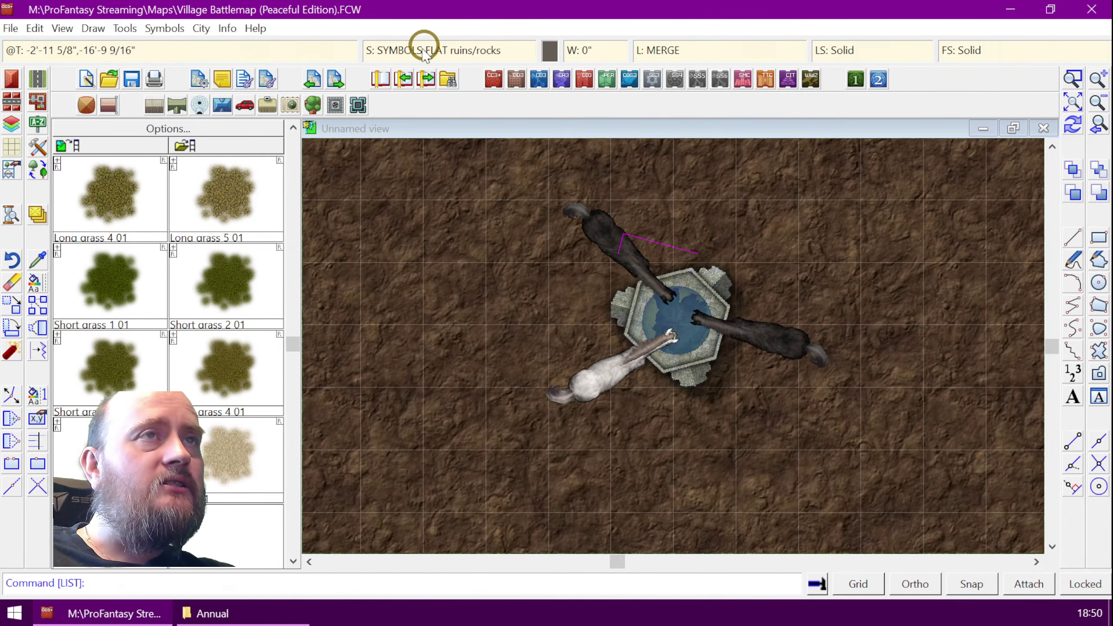
- Move the SYMBOLS FLAT ruins/rocks sheet down one place in the sheet order, below ROADS
left_click(424, 51)
left_click_drag(556, 355, 557, 369)
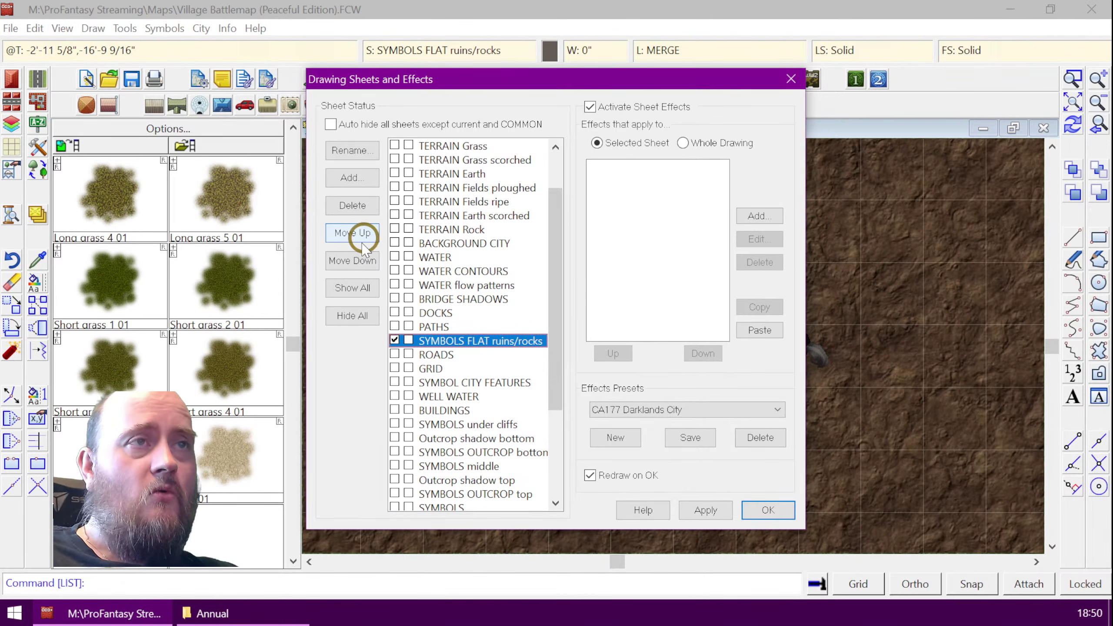
left_click(354, 259)
left_click(767, 509)
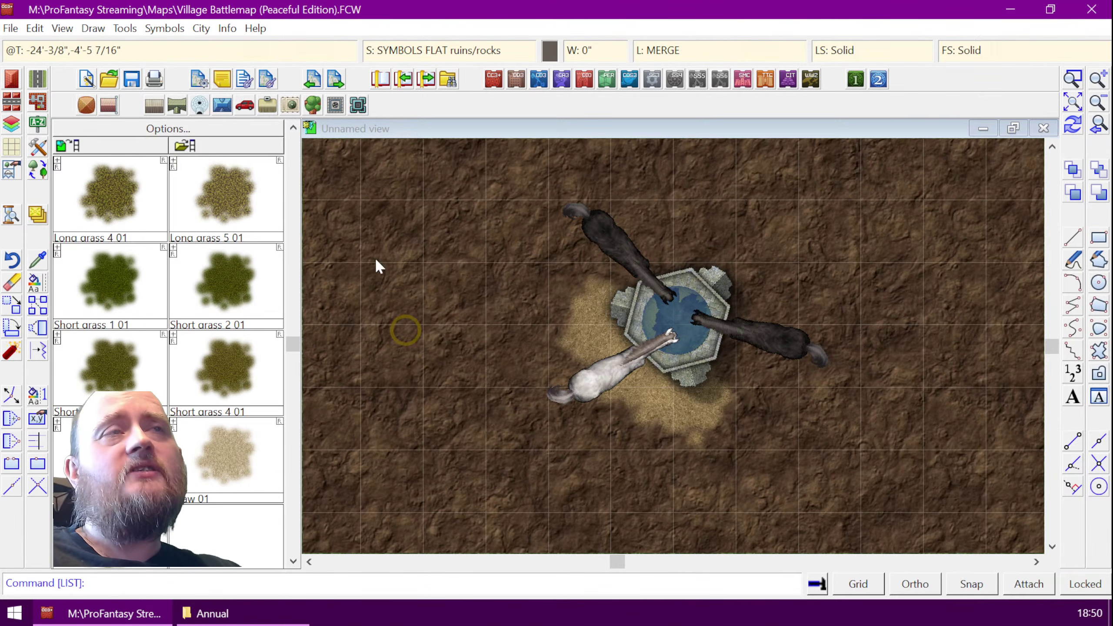
- List the properties of the straw patch on the west side of the well to check its sheet
left_click(232, 29)
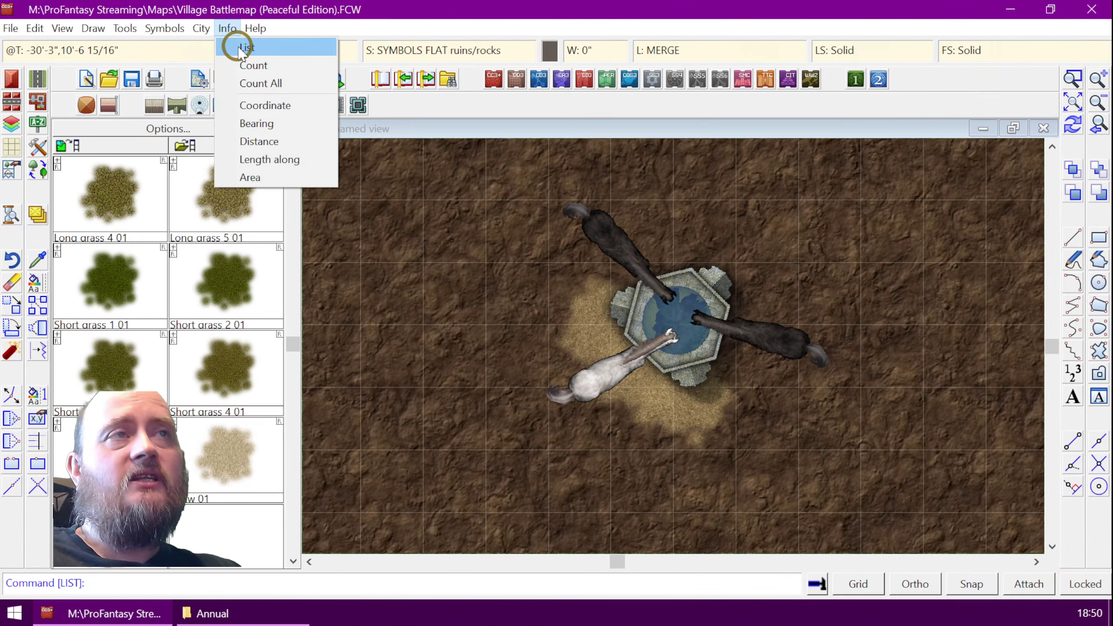
left_click(247, 47)
left_click(571, 288)
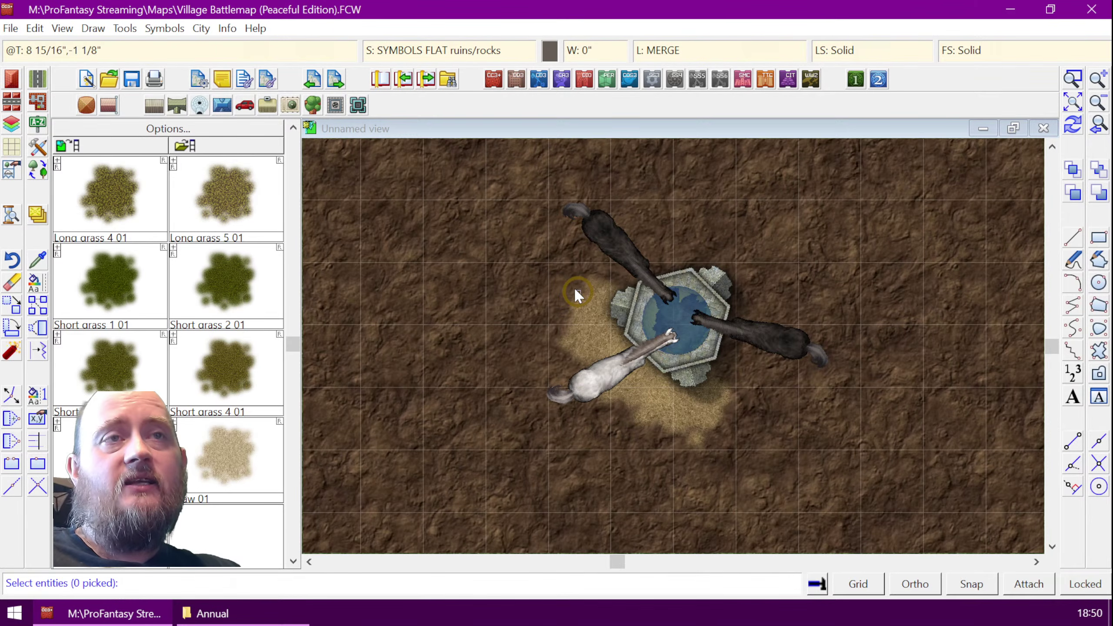
left_click(581, 294)
right_click(574, 299)
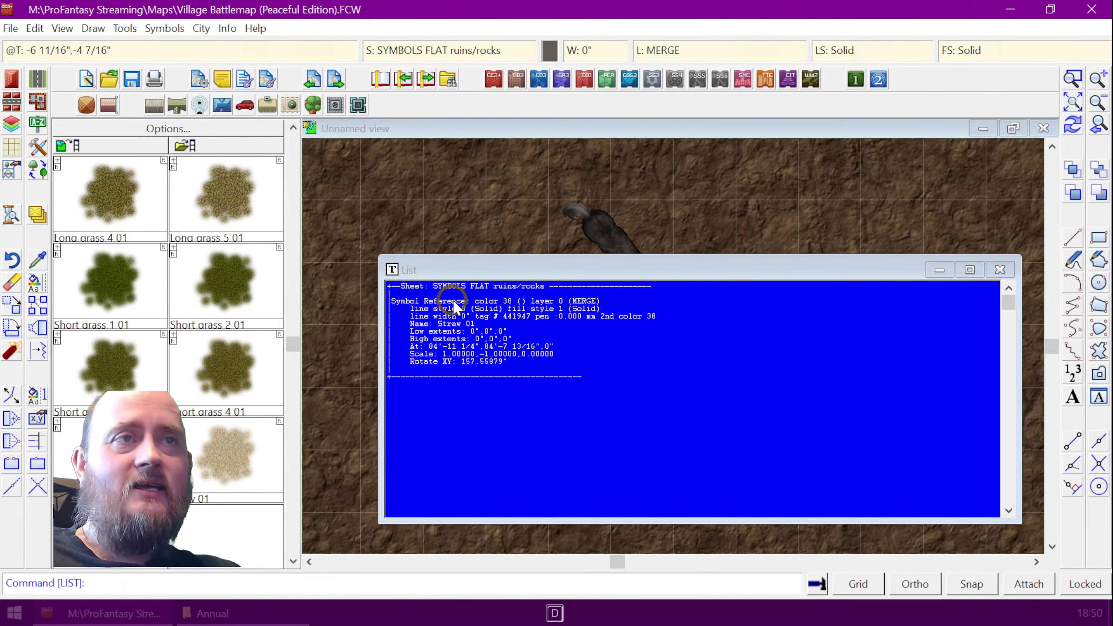
left_click(994, 271)
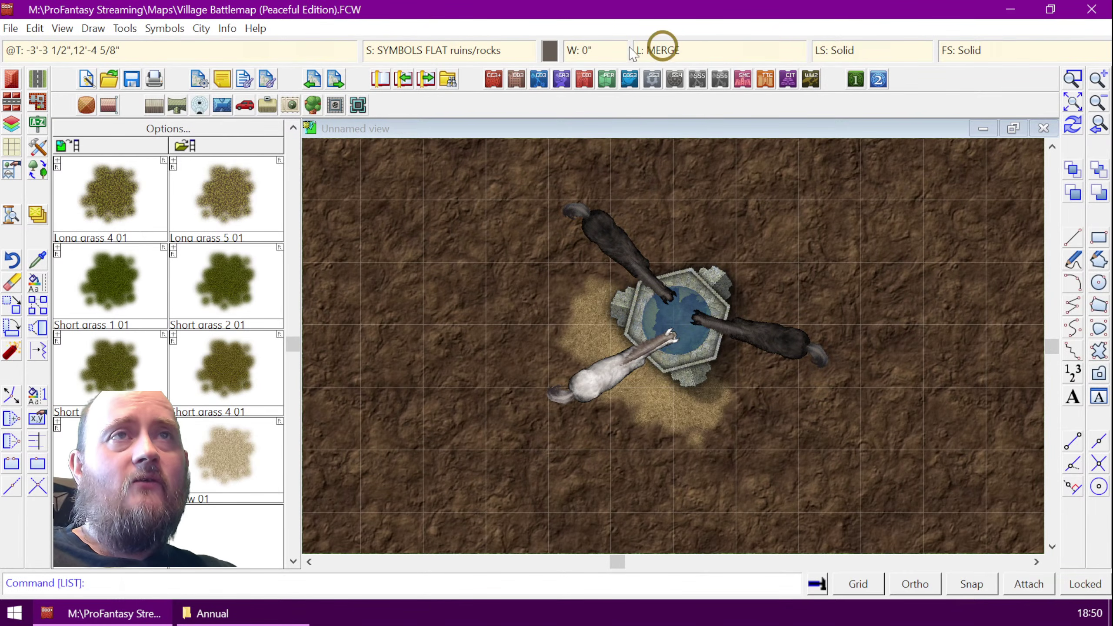
- Hide the ROADS sheet to check the ground beneath the straw
left_click(422, 50)
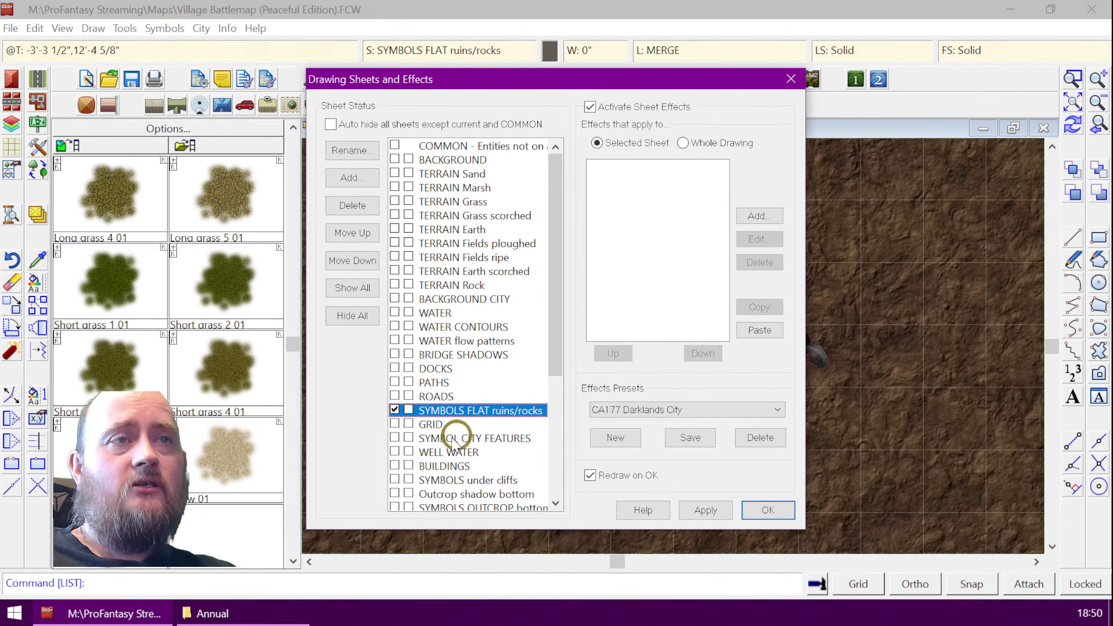
left_click(408, 396)
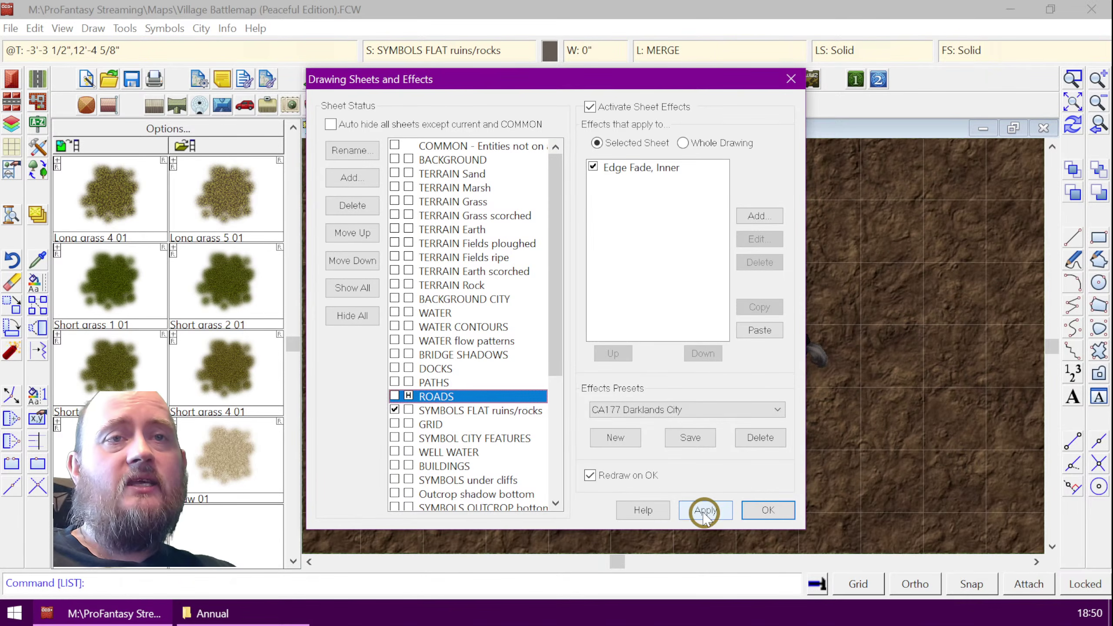
left_click(763, 510)
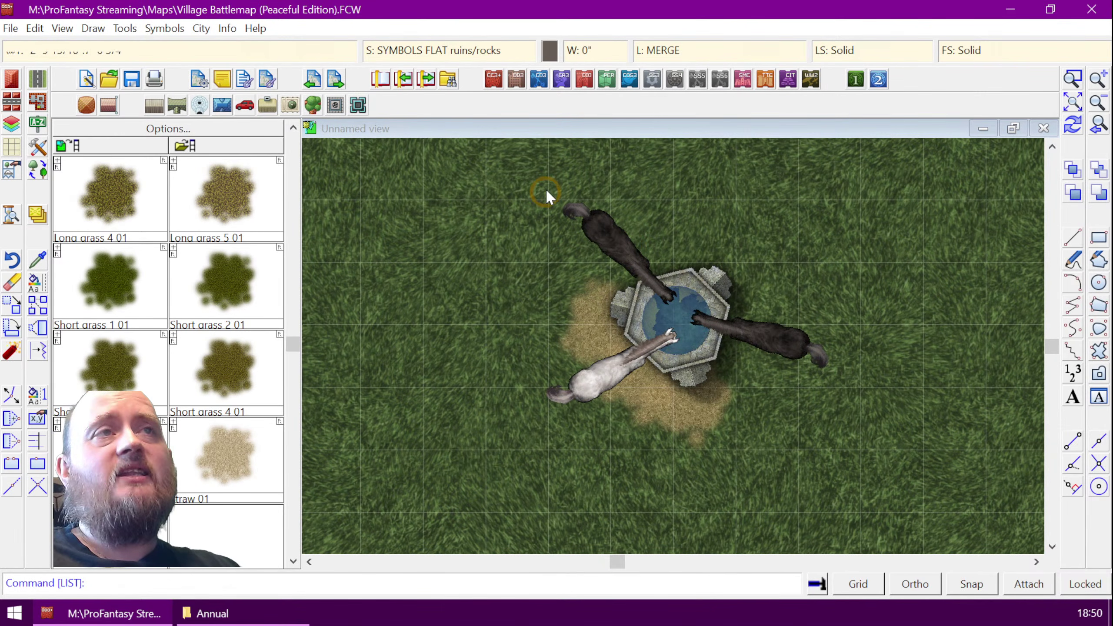
- Show the ROADS sheet again and frame the whole village map
left_click(460, 50)
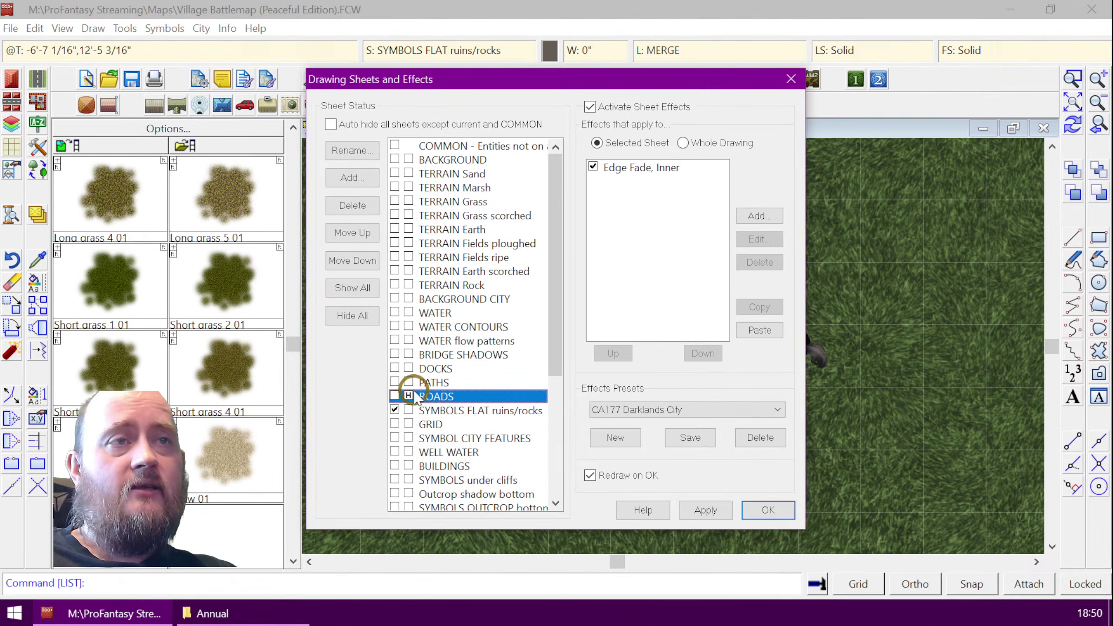
left_click(761, 510)
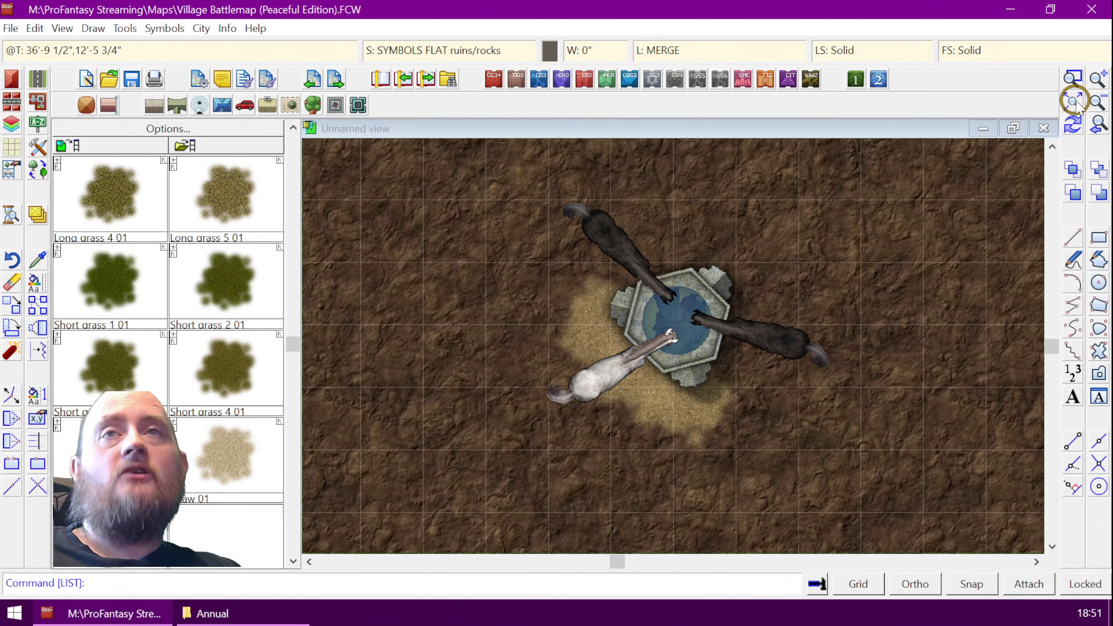
left_click(1075, 101)
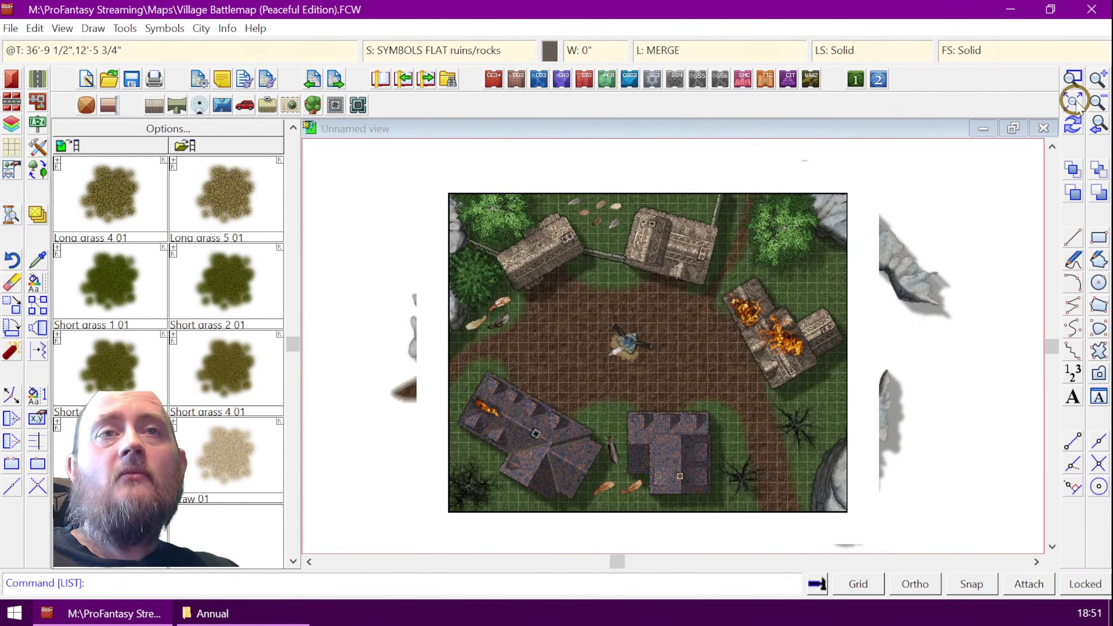
- Place a Short grass 1 01 patch on the ground between the two northern houses and redraw the map to blend it
left_click(1073, 79)
left_click(857, 185)
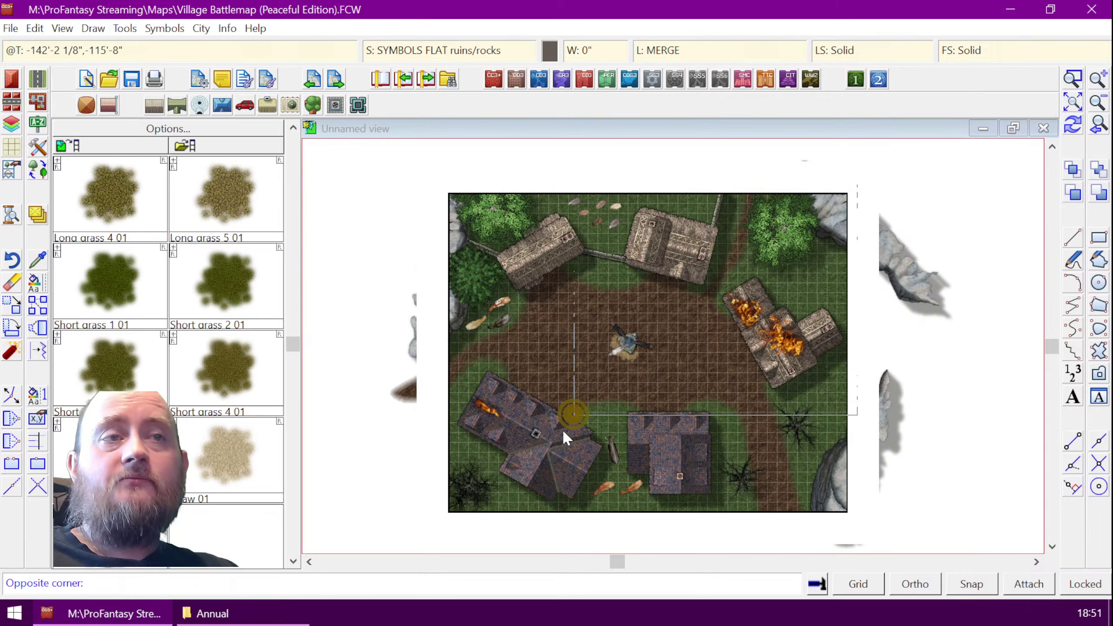
left_click(455, 511)
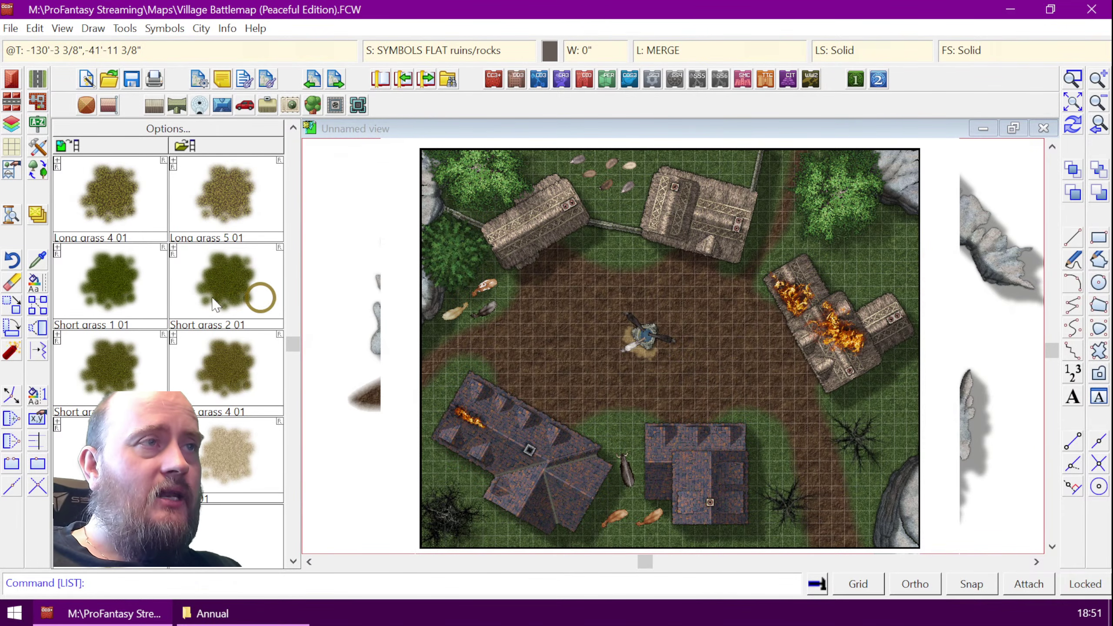
left_click(113, 280)
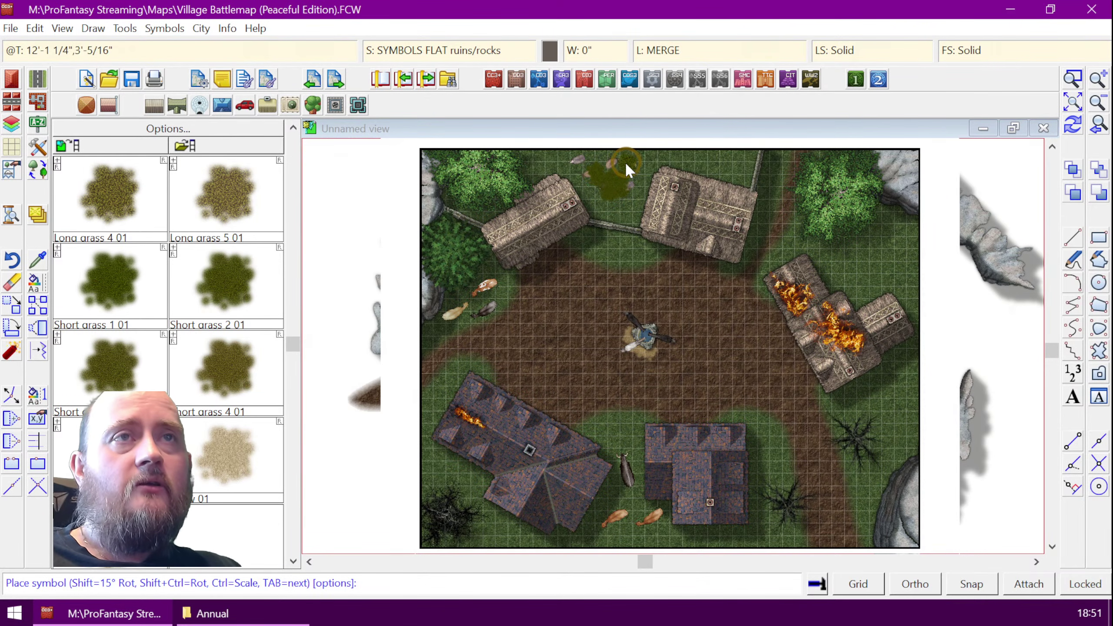
left_click(629, 167)
right_click(640, 162)
left_click(641, 228)
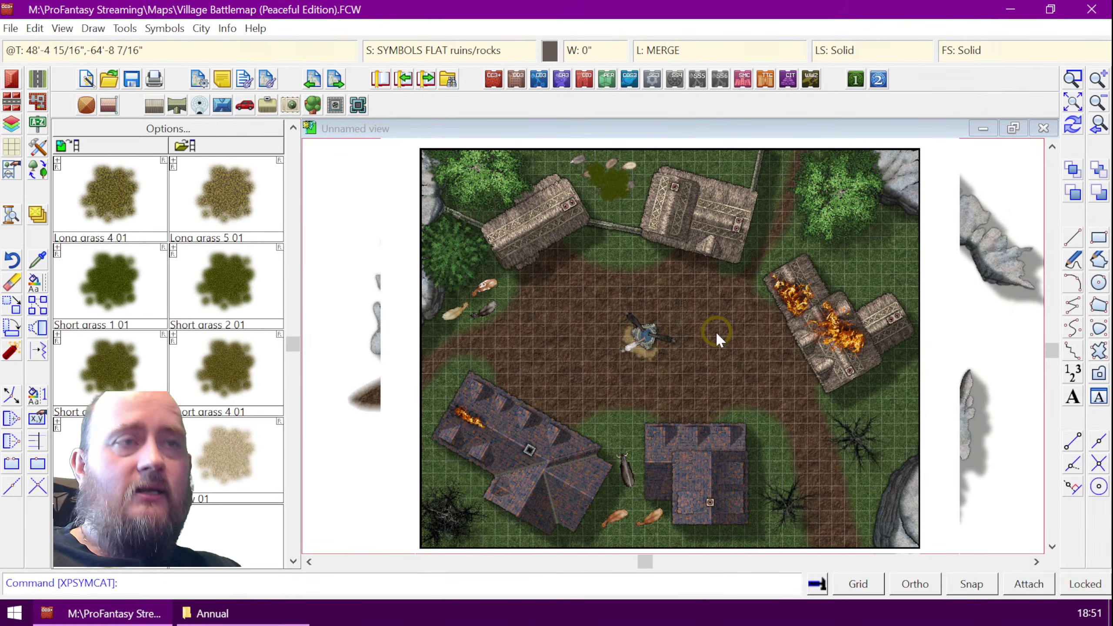
key("ctrl+r")
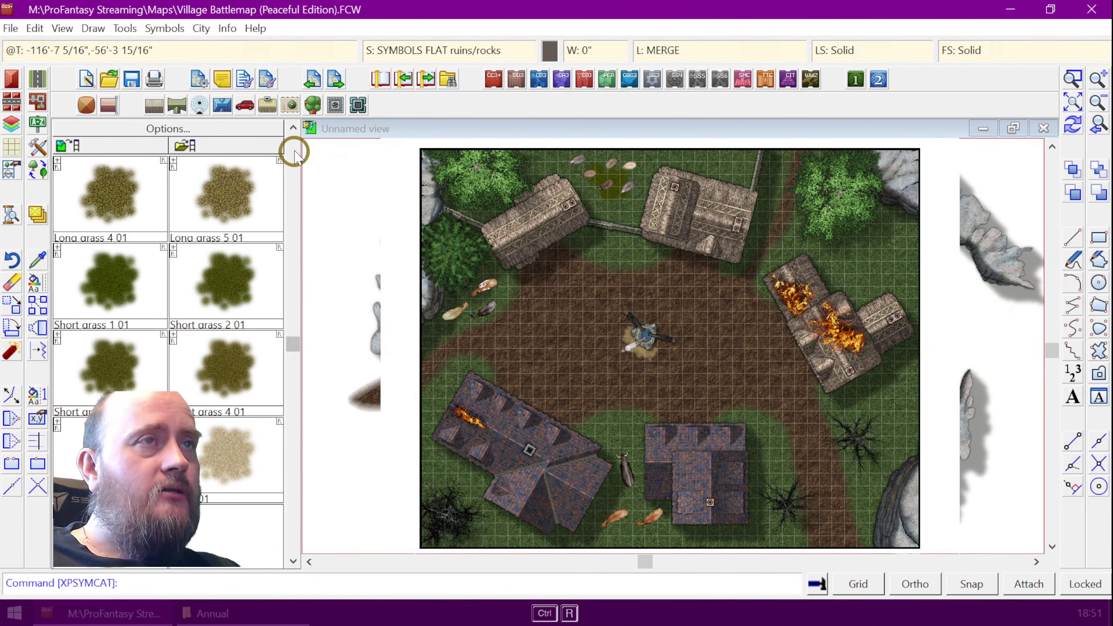
- Place Long grass 5 01 patches along the map's eastern edge, just north of the burning house, and redraw the map
left_click(235, 183)
left_click(924, 237)
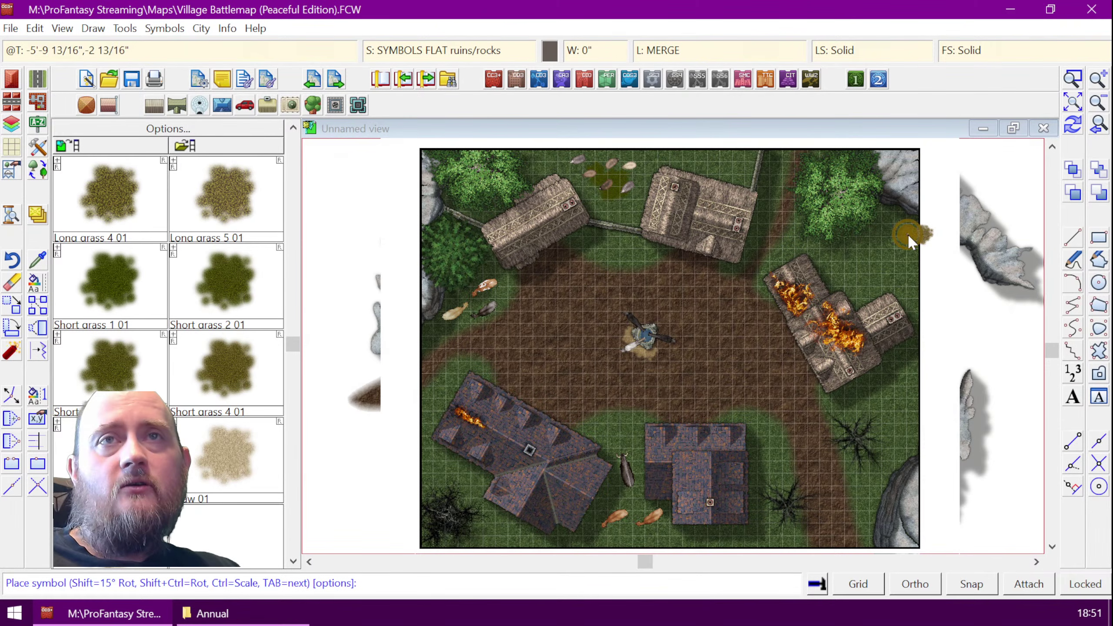
left_click(907, 252)
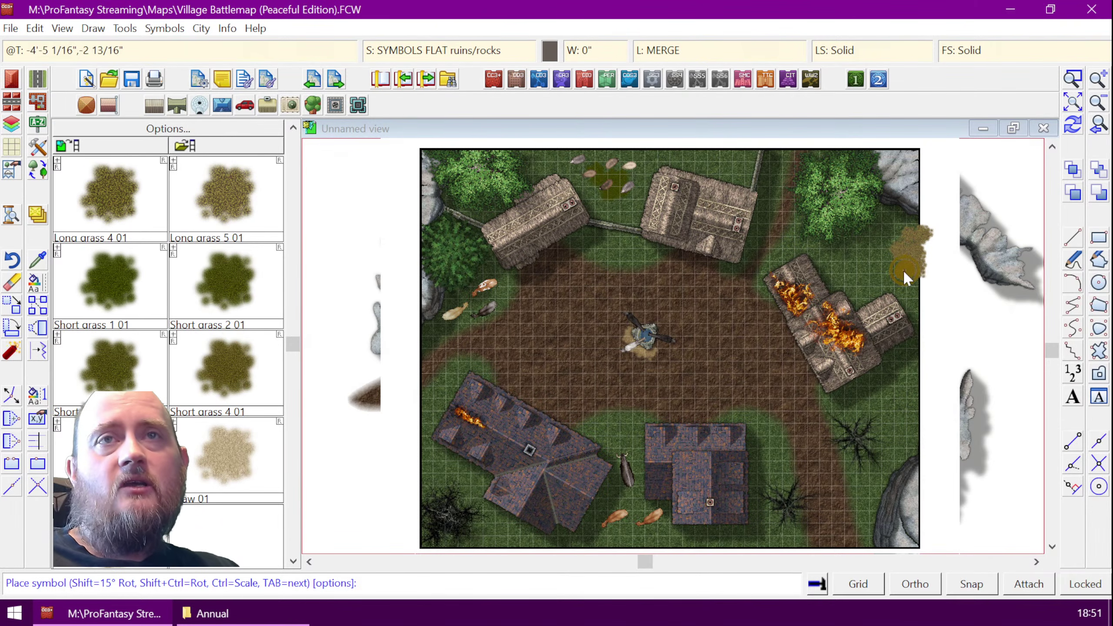
right_click(914, 290)
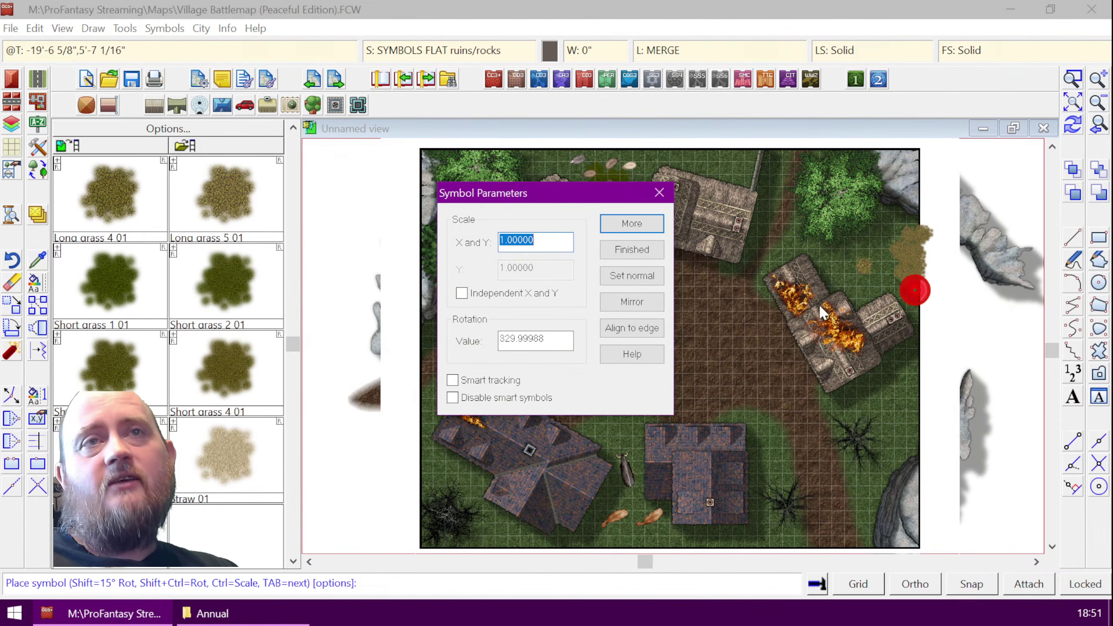
left_click(631, 249)
key("ctrl")
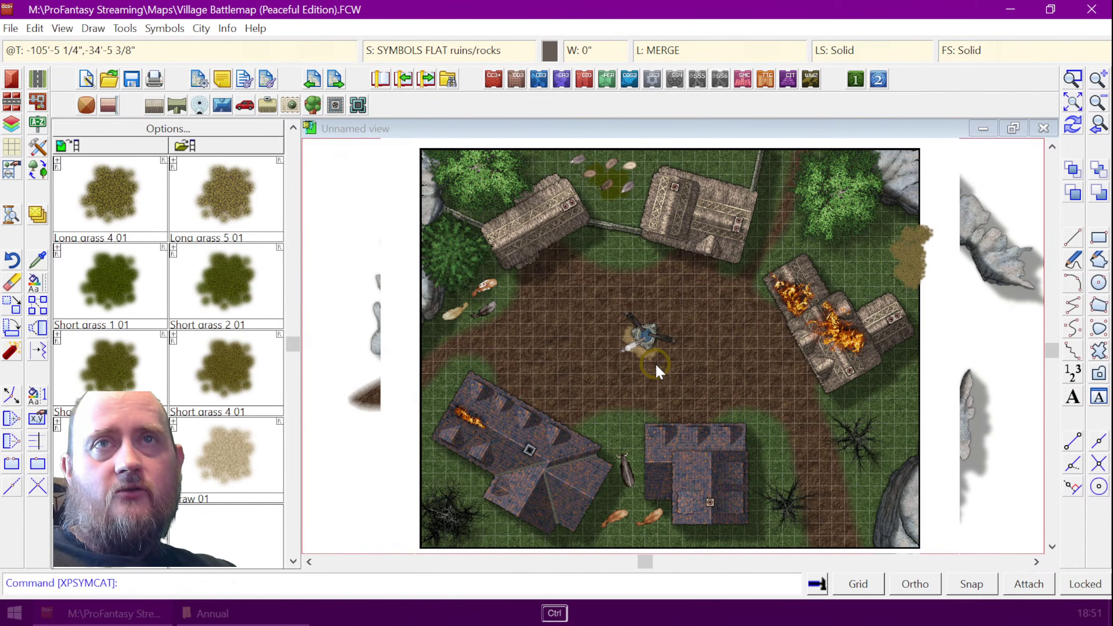
key("ctrl+r")
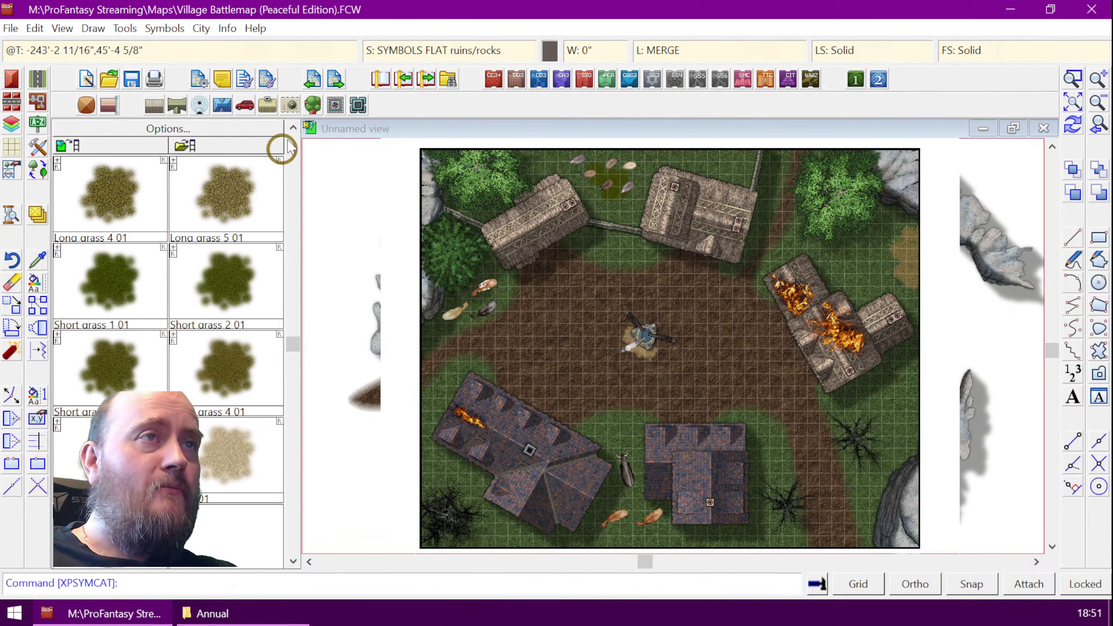
- Place Dirt loam 01 patches on the village square, west and east of the well
left_click(293, 128)
left_click(293, 128)
left_click(293, 128)
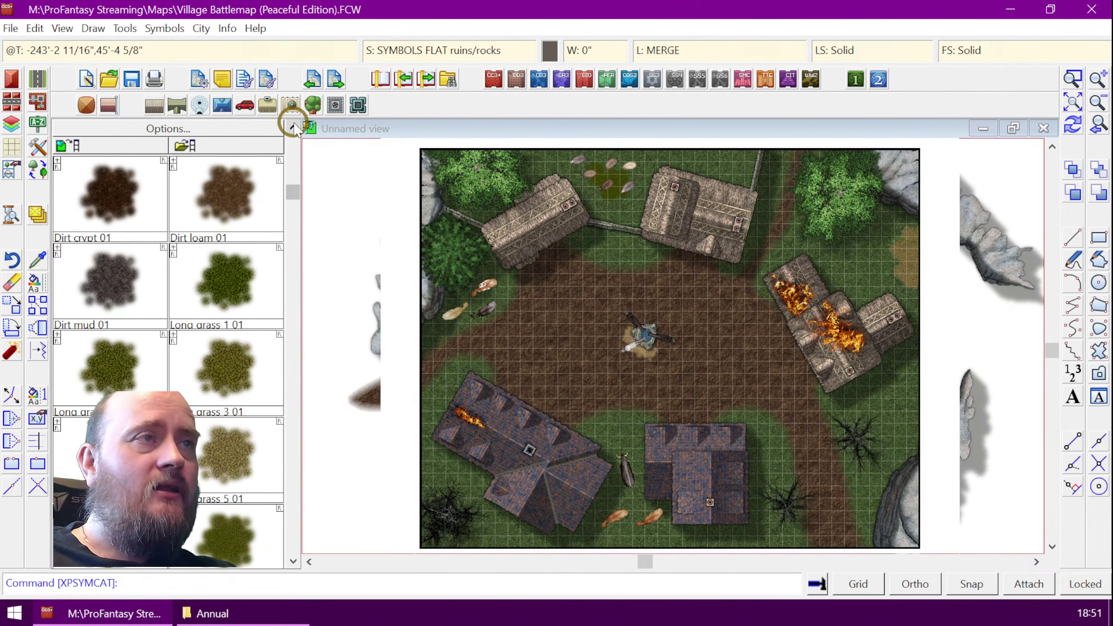
left_click(293, 127)
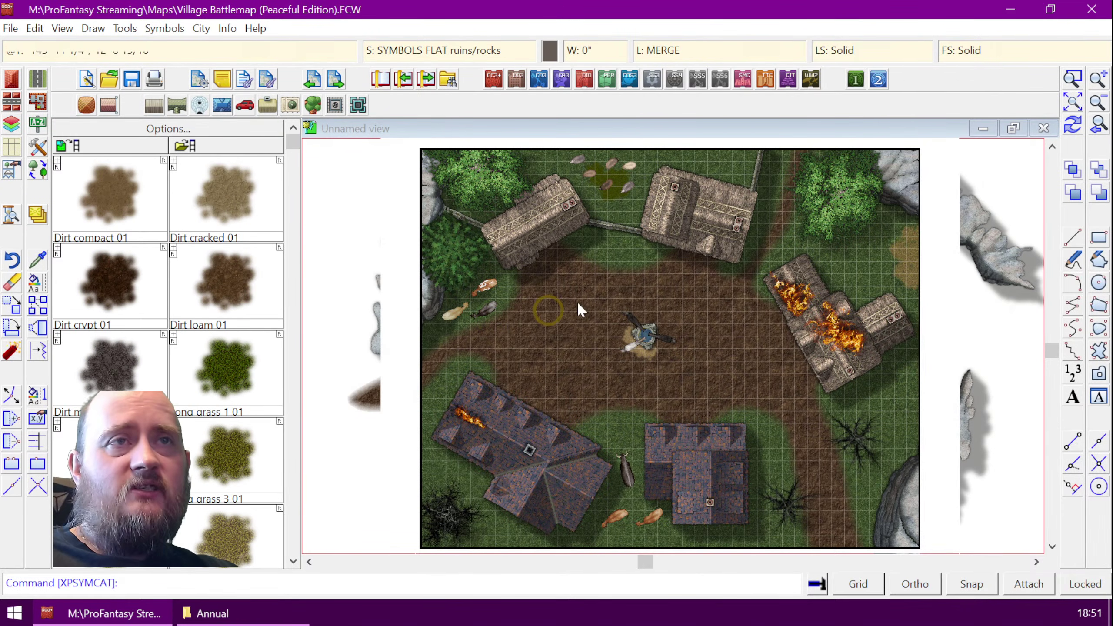
left_click(219, 283)
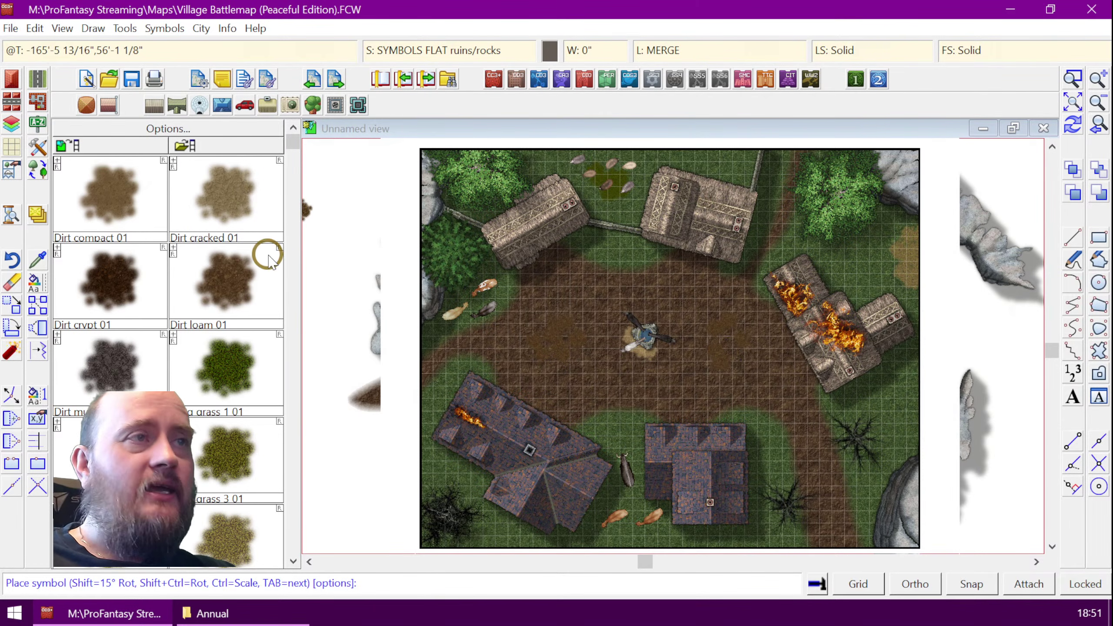
- Place Dirt crypt 01 patches in front of the northwest house at the edge of the square and redraw the map
left_click(129, 278)
left_click(608, 310)
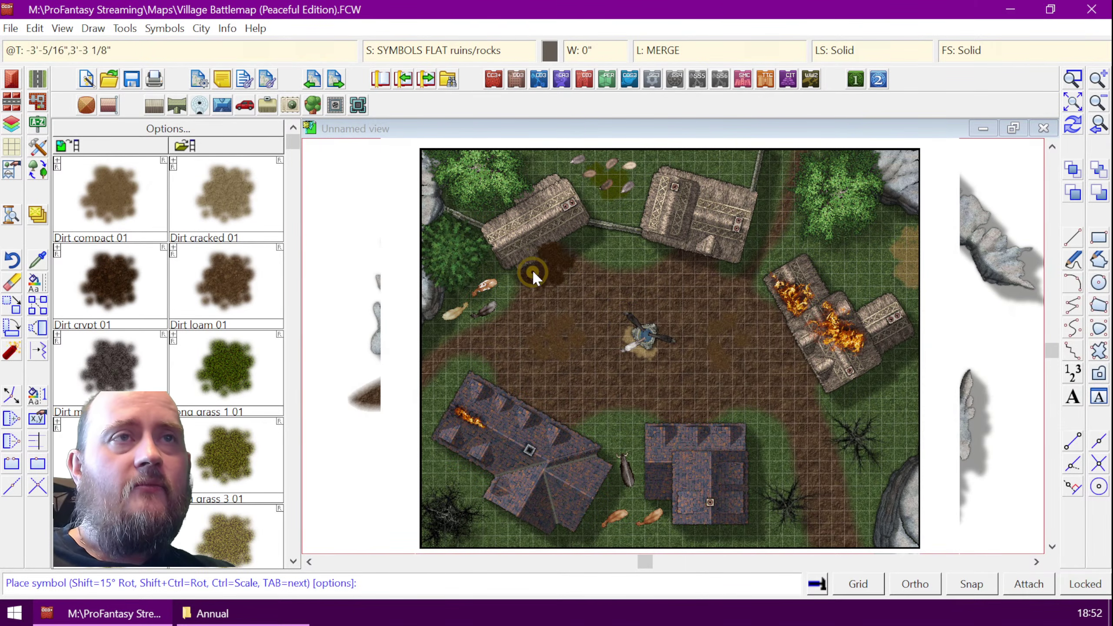
right_click(604, 290)
left_click(633, 237)
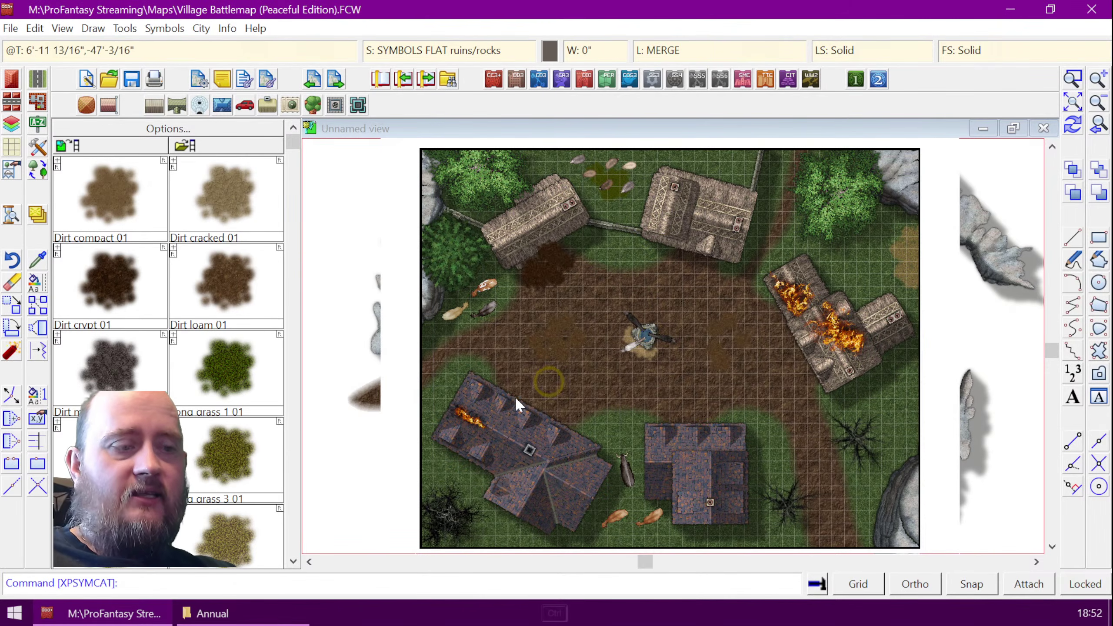
key("ctrl+r")
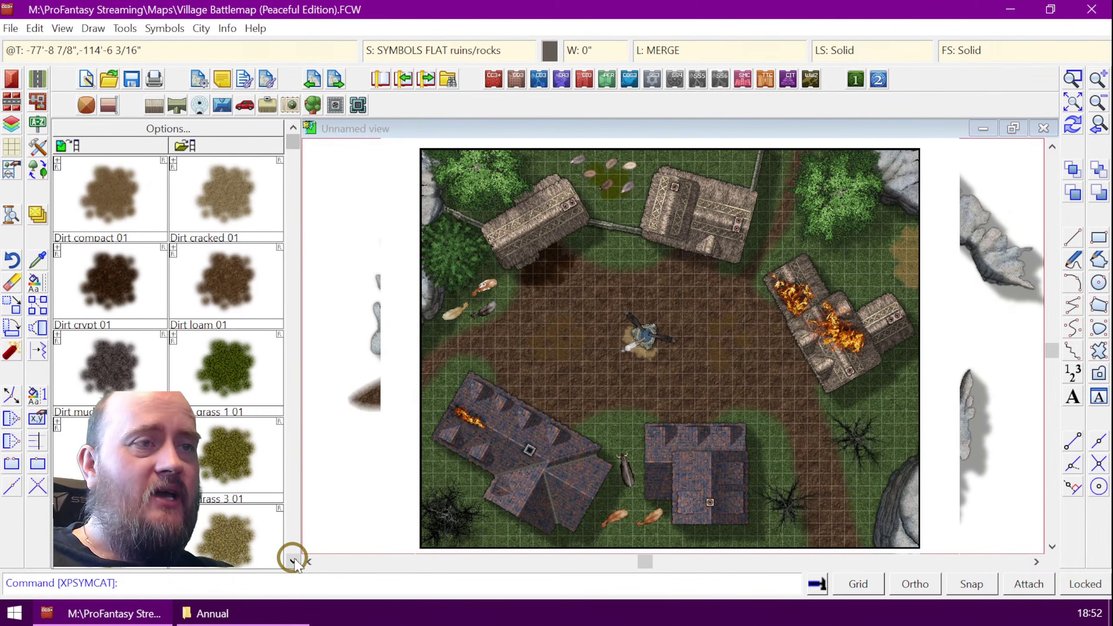
- Place three Dirt mud 01 patches around the two cows between the southern houses at the map's south edge
left_click(149, 373)
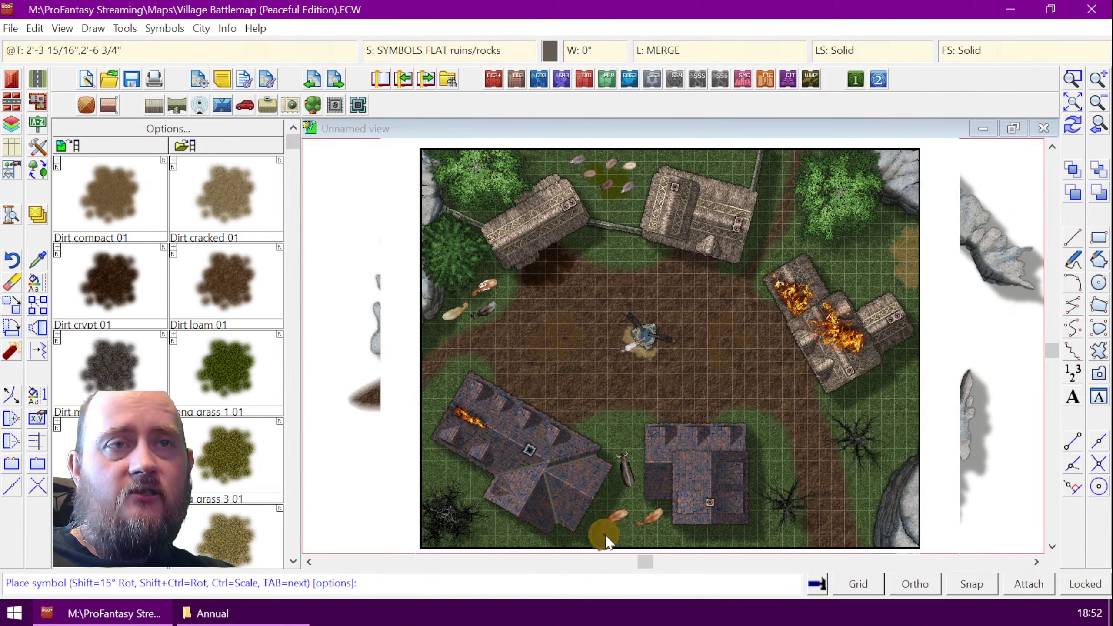
left_click(605, 541)
left_click(639, 543)
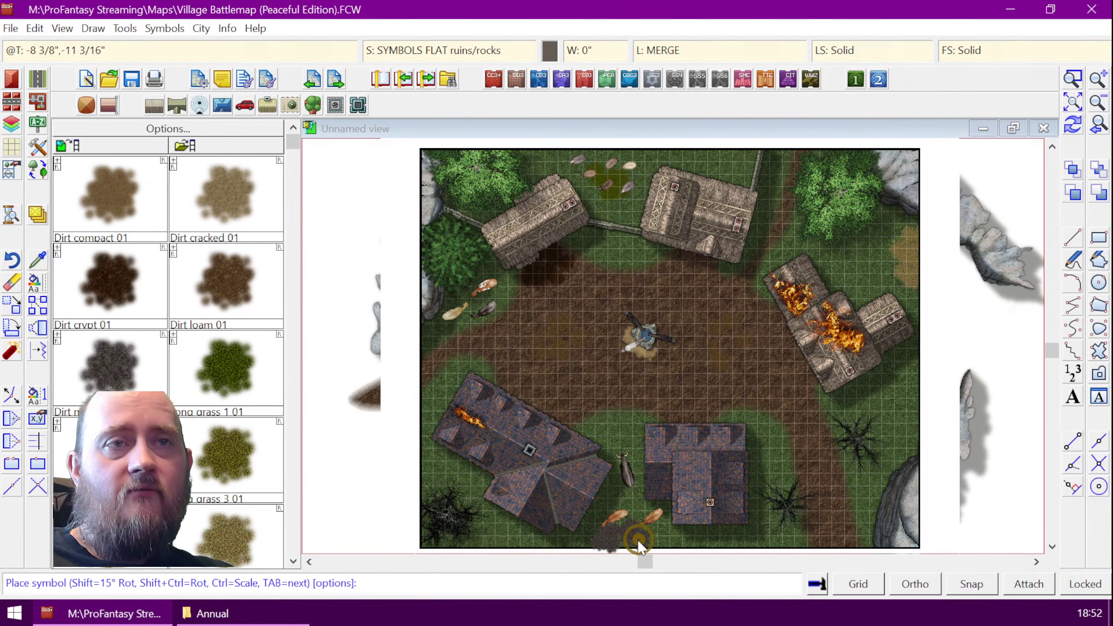
left_click(652, 528)
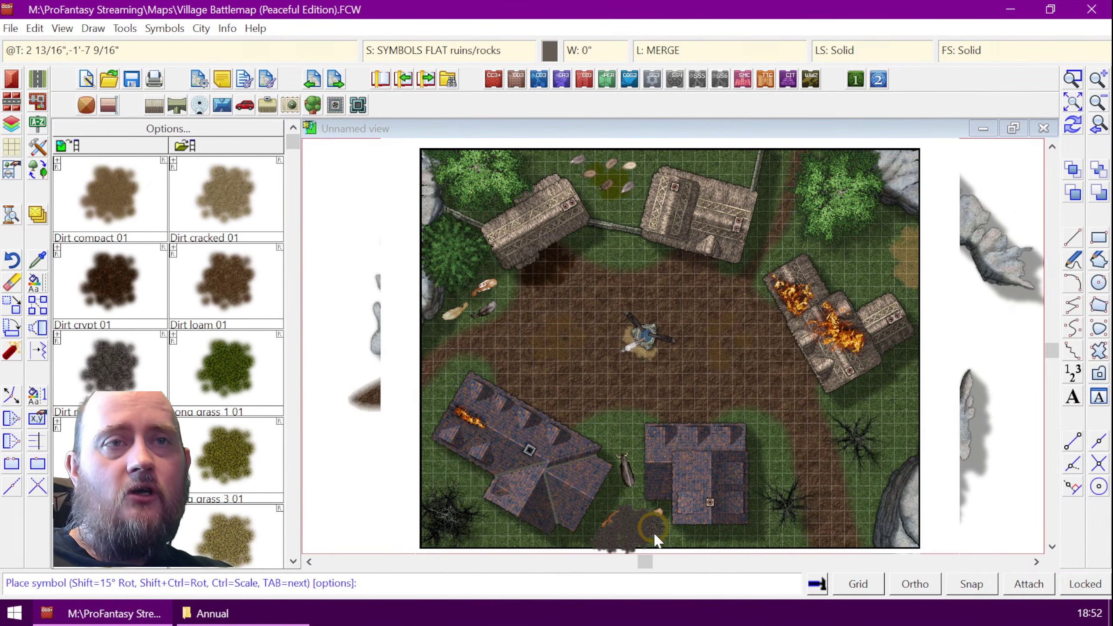
right_click(666, 415)
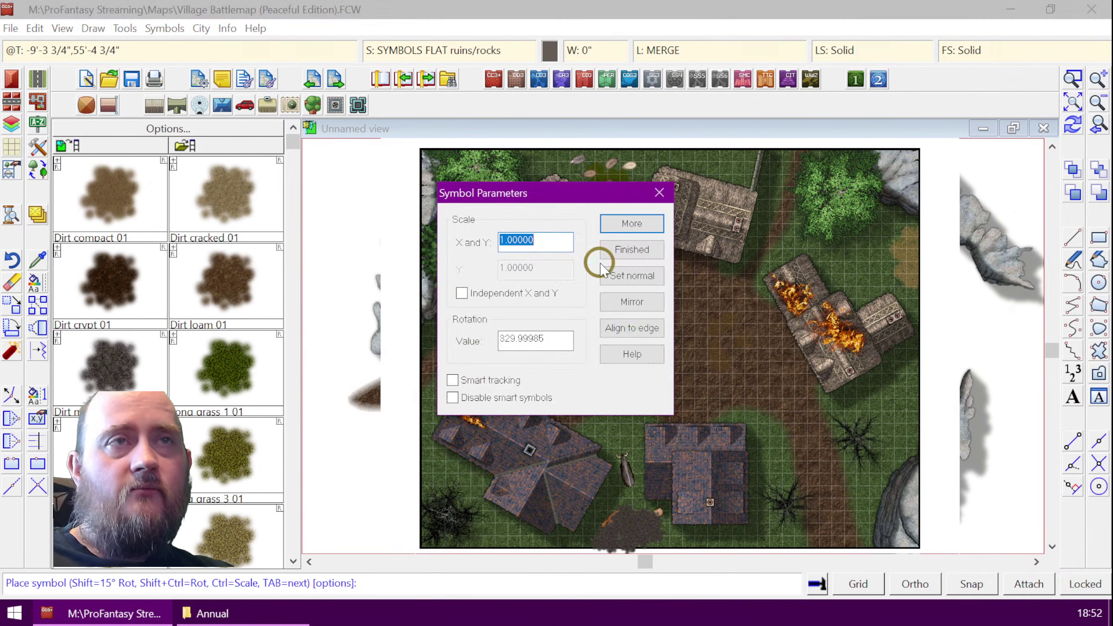
left_click(622, 250)
type("R")
left_click(1022, 172)
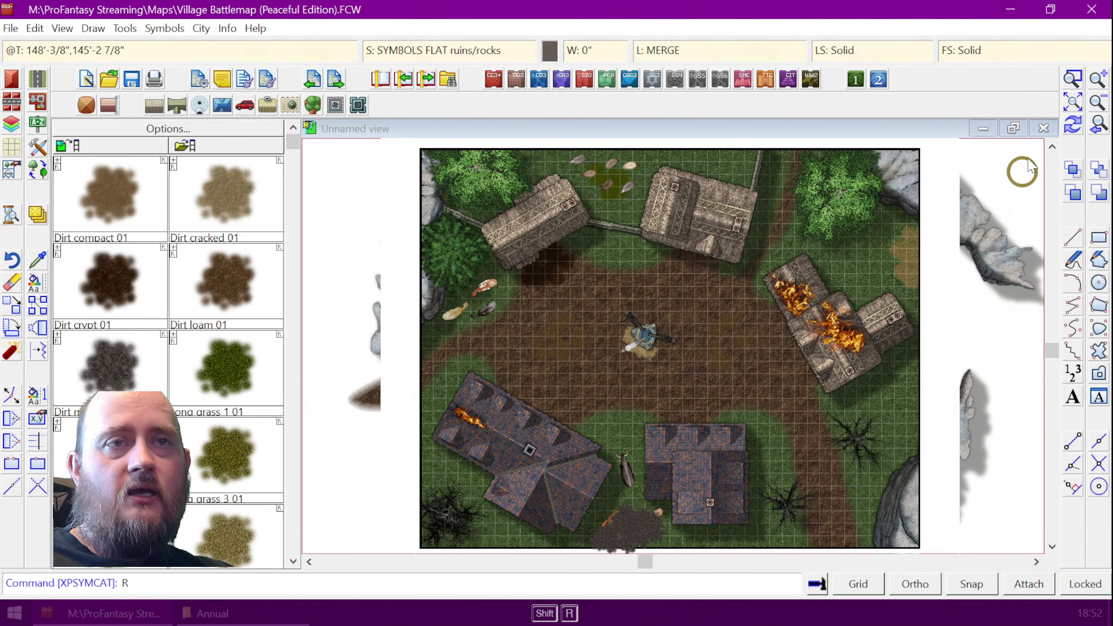
left_click(1071, 79)
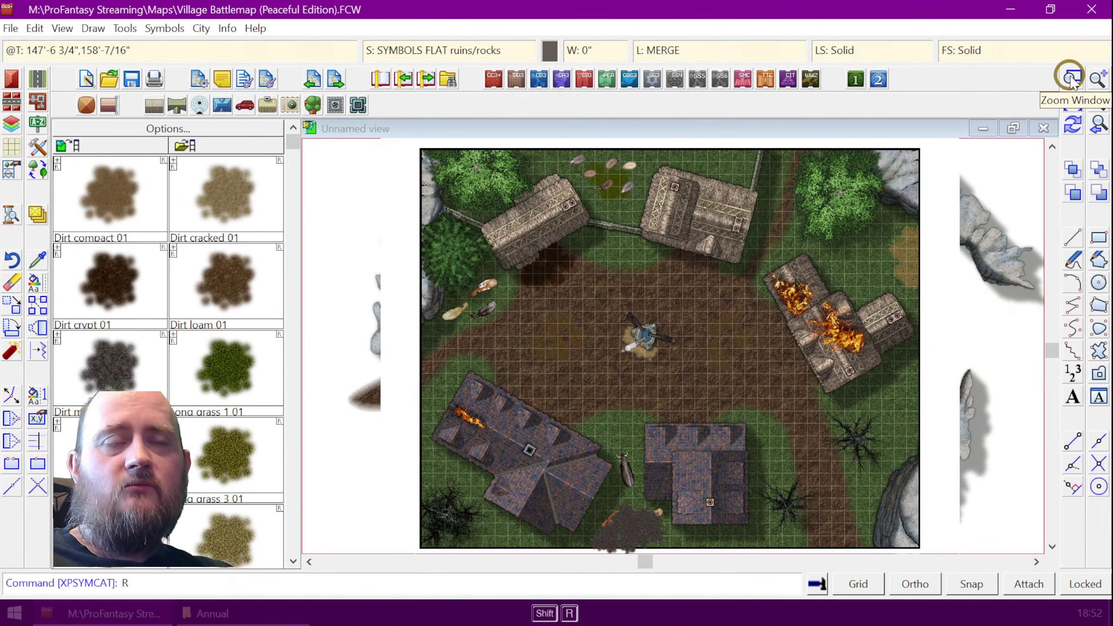
left_click(1071, 79)
left_click(683, 455)
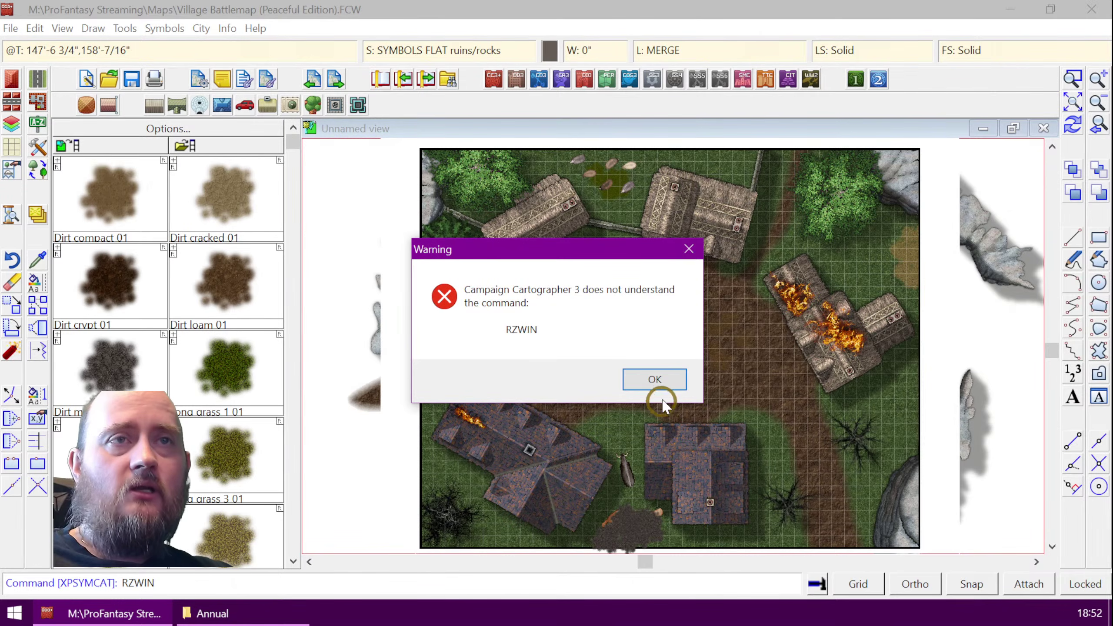
left_click(655, 380)
- Redraw the map and zoom in on the two southern cows to examine the mud beneath them
key("ctrl+r")
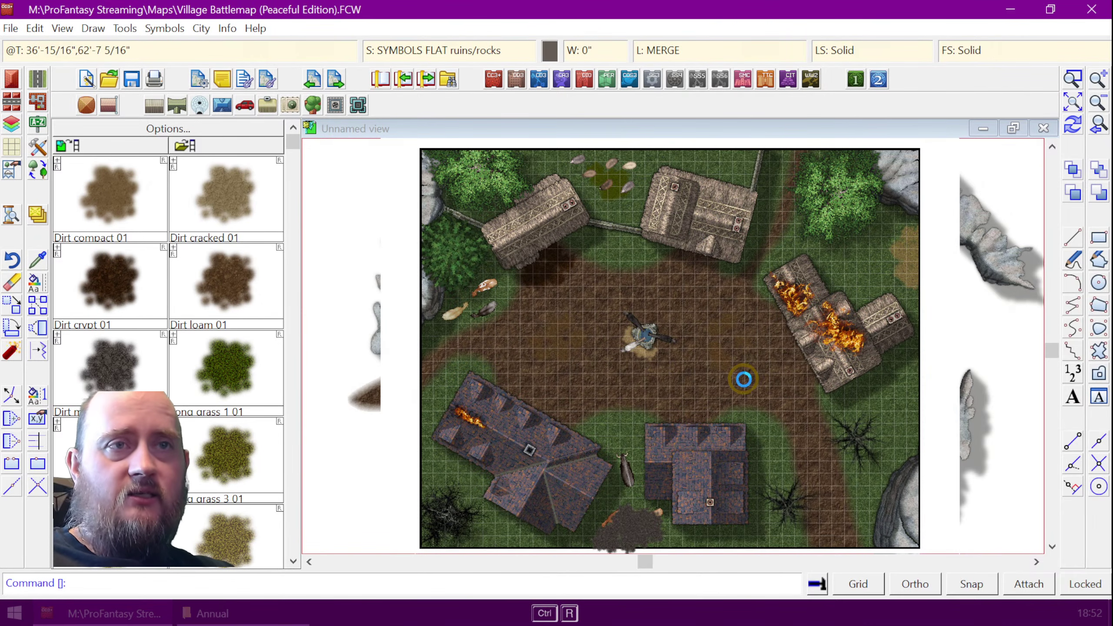
left_click(1071, 80)
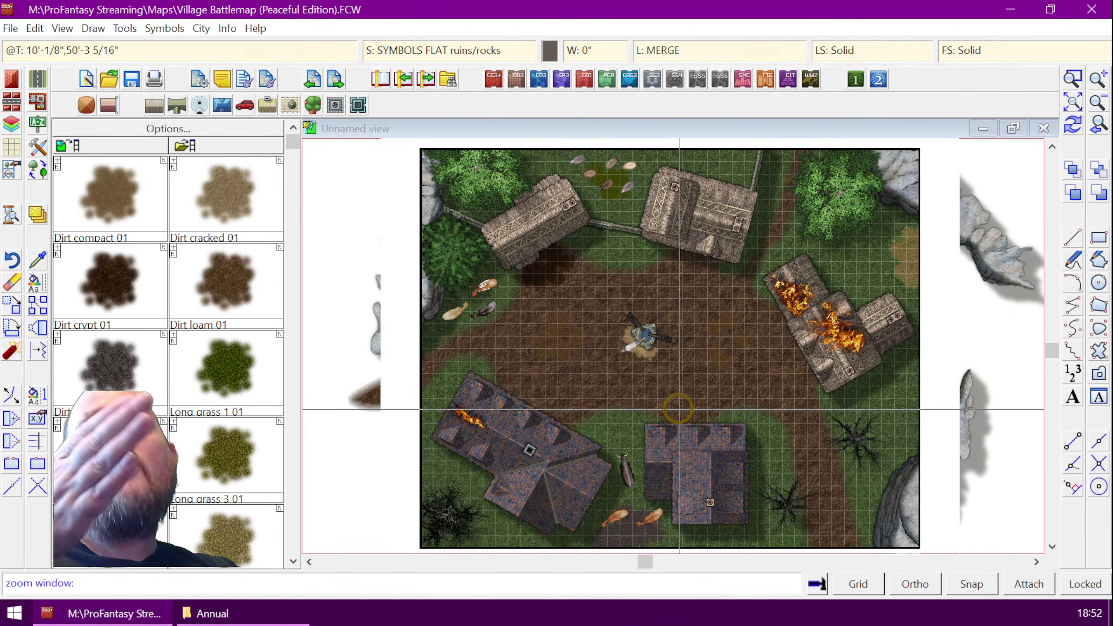
left_click(565, 477)
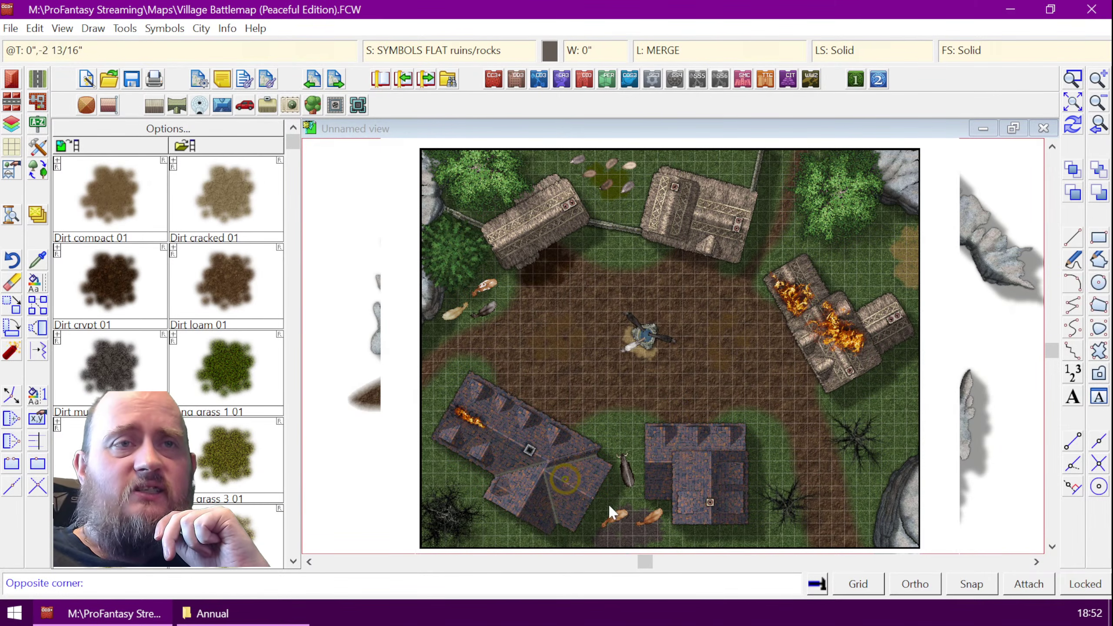
left_click(676, 553)
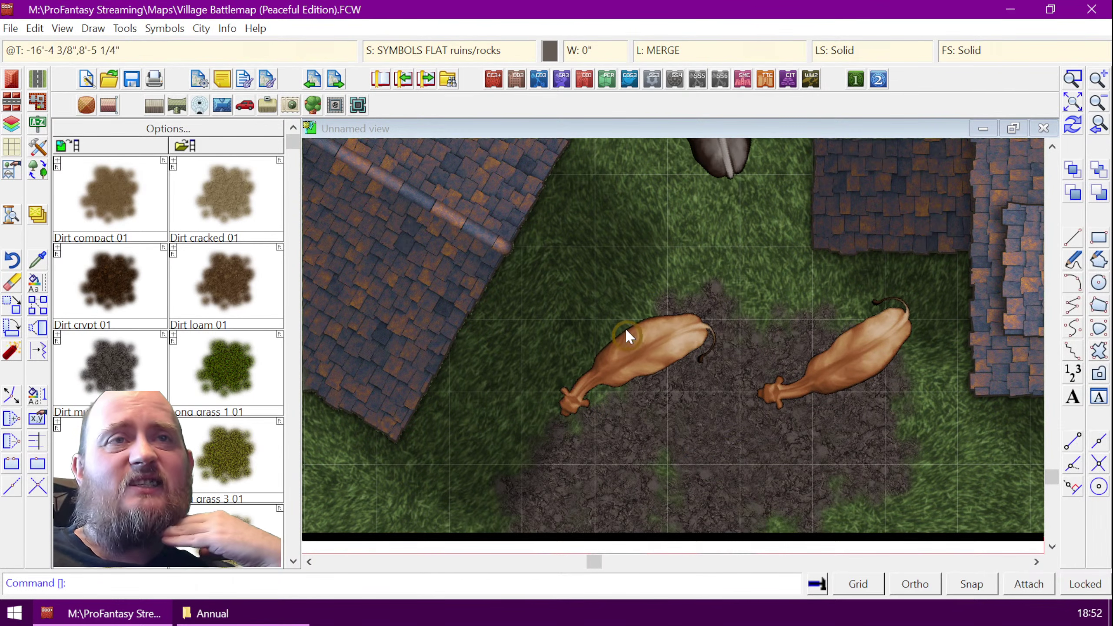
- Frame the whole village map to review how the new grass, dirt and mud patches blend in
left_click(1072, 102)
left_click(1072, 79)
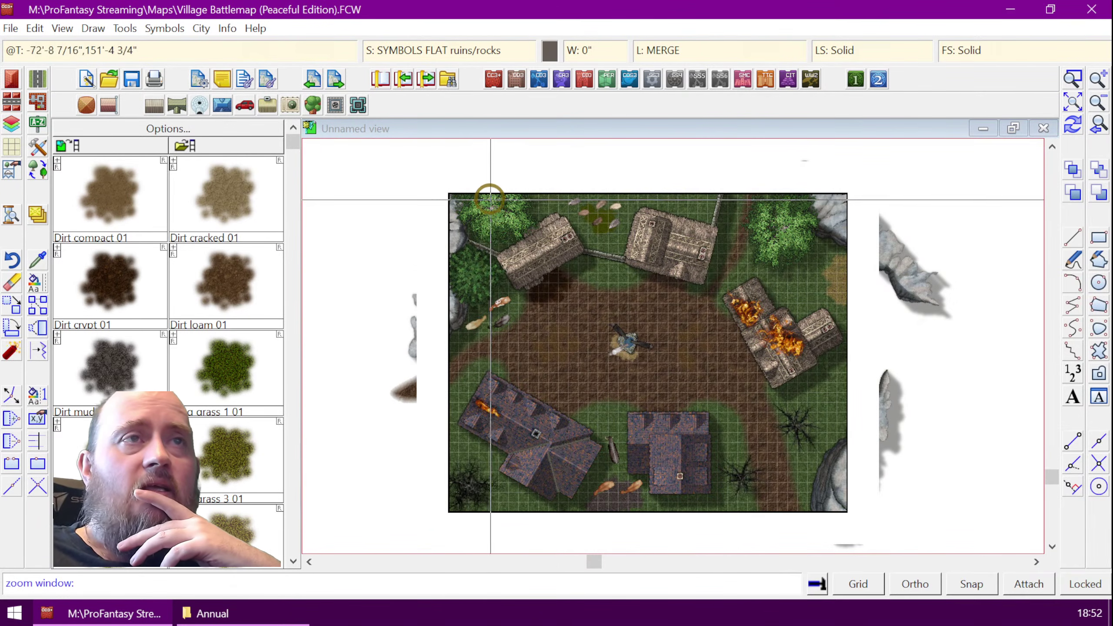
left_click(444, 188)
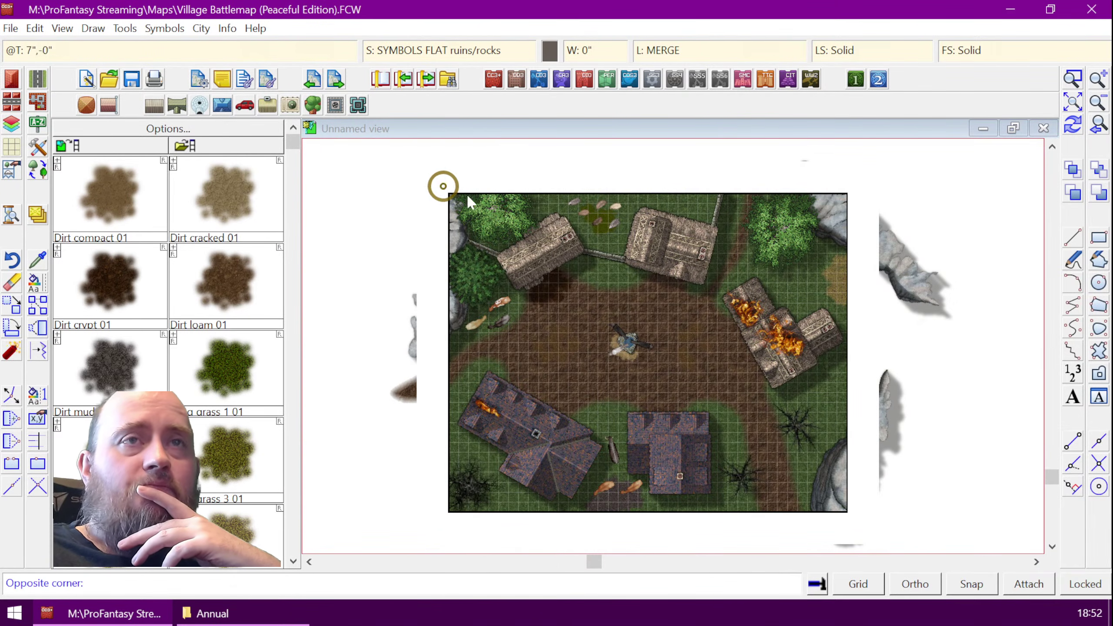
left_click(844, 510)
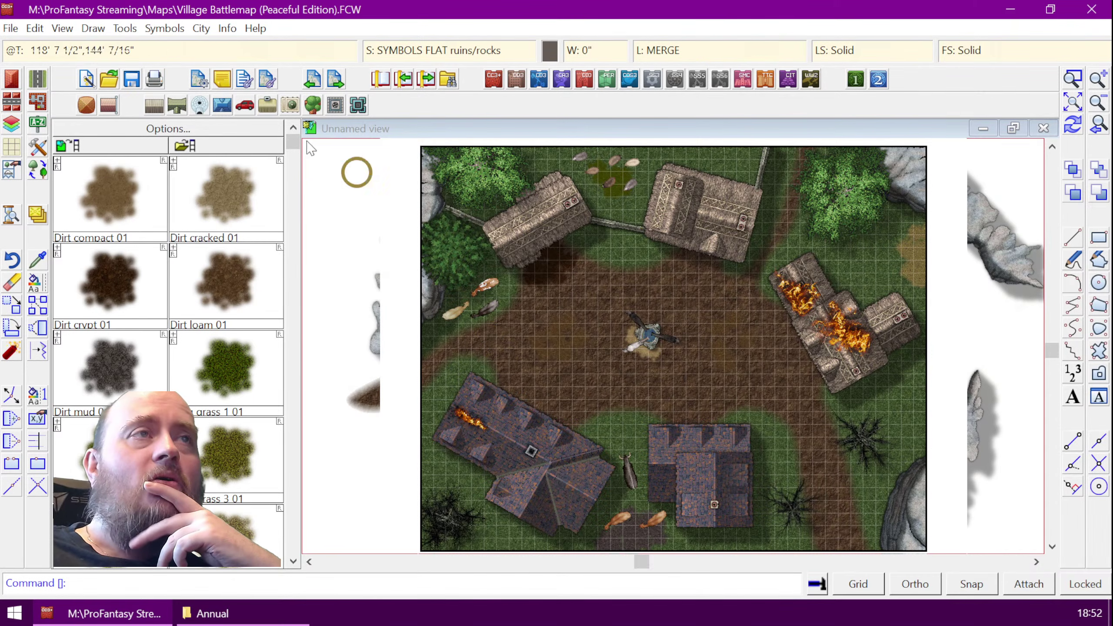
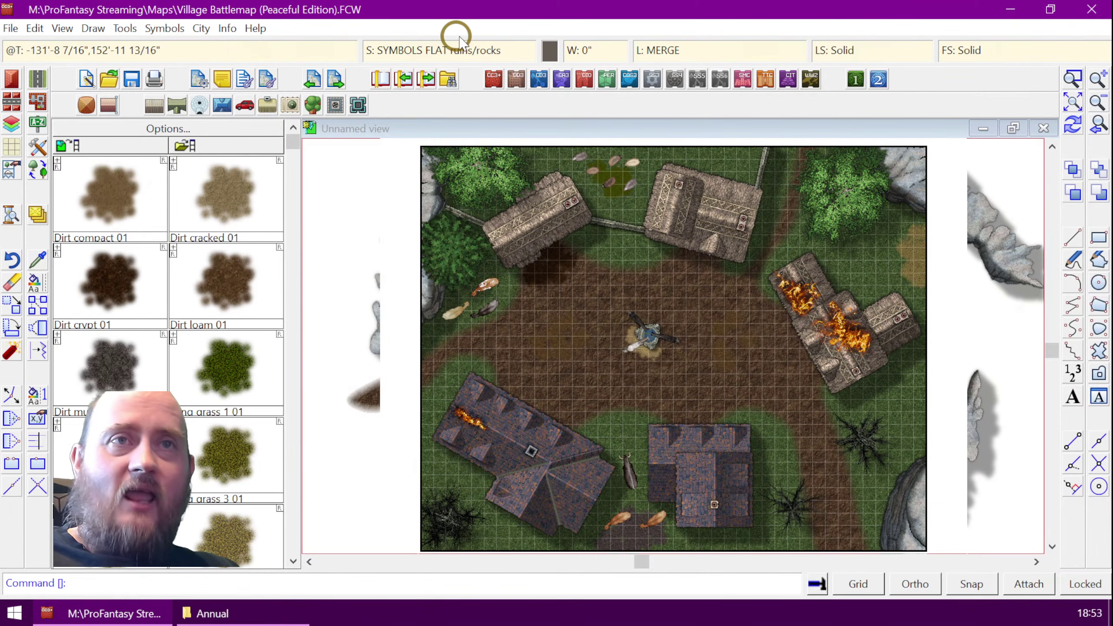
scroll(750, 320, "up", 1)
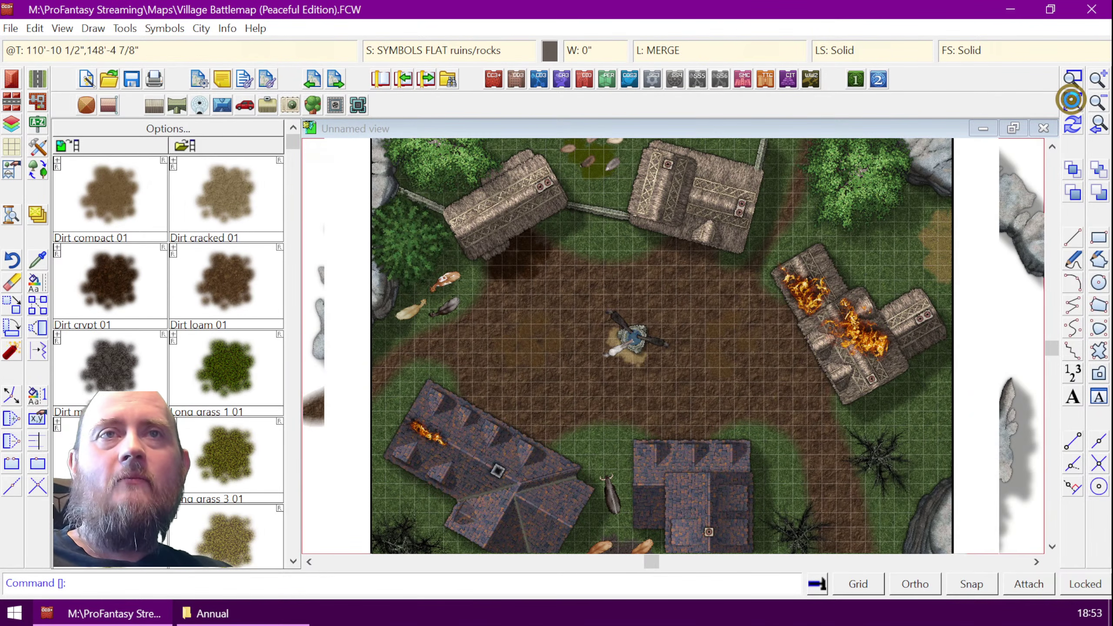
left_click(1071, 100)
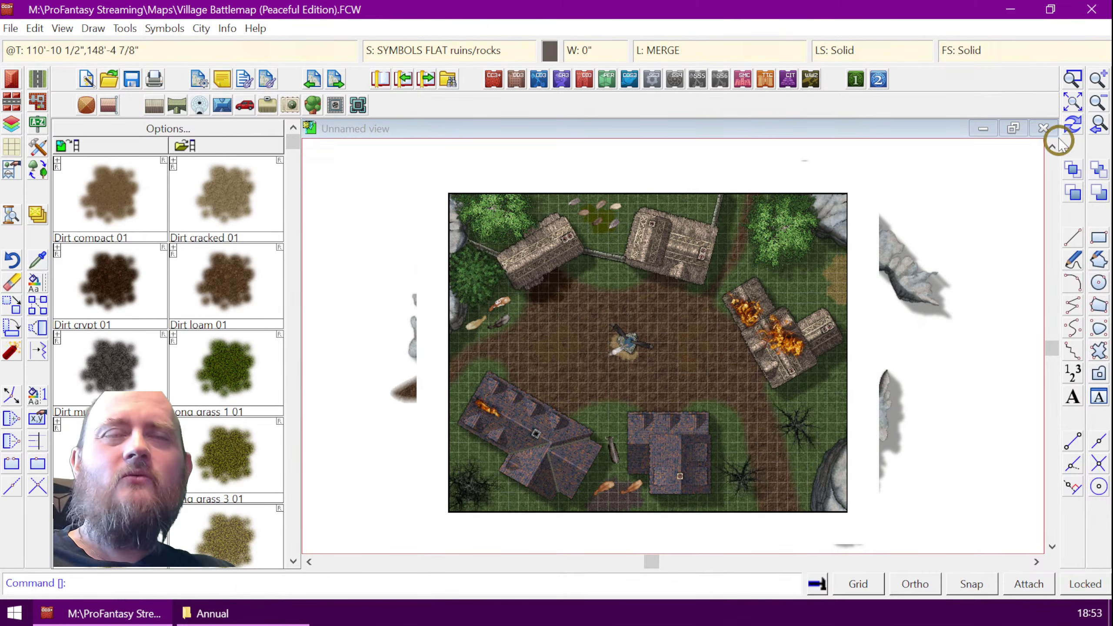
left_click(1071, 78)
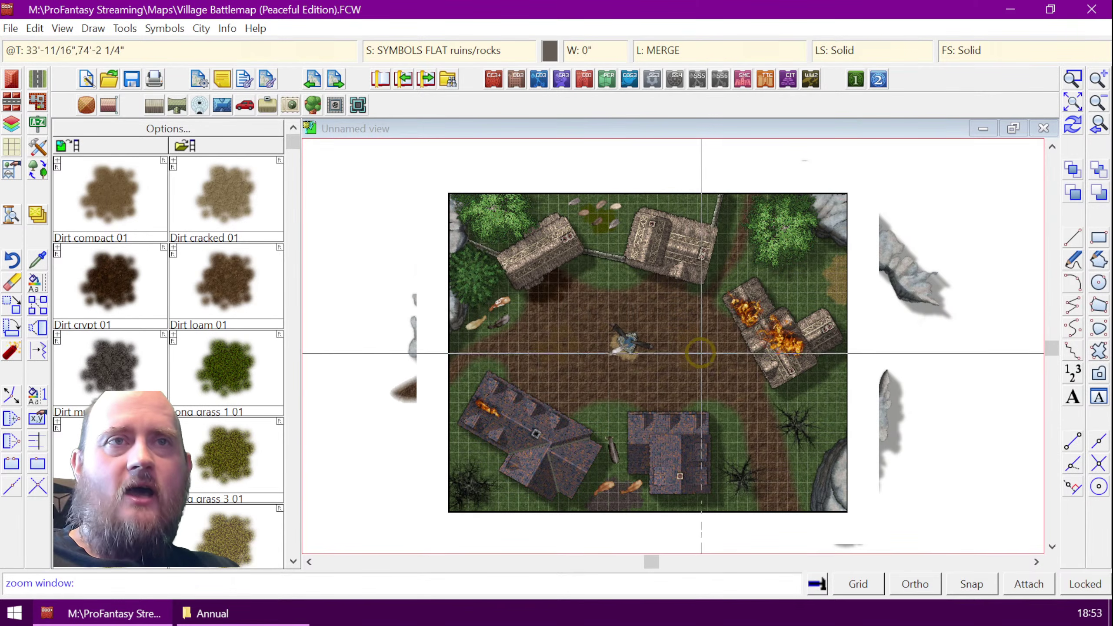
left_click(605, 391)
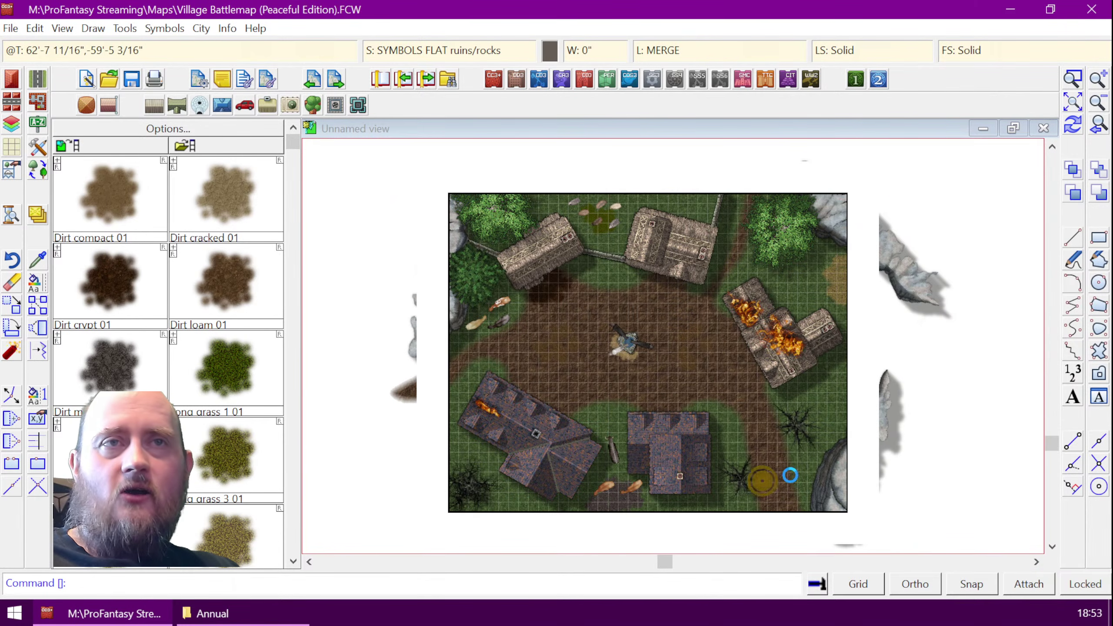
- Create a new layer named BUILDING ONE and make it the current layer
left_click(728, 509)
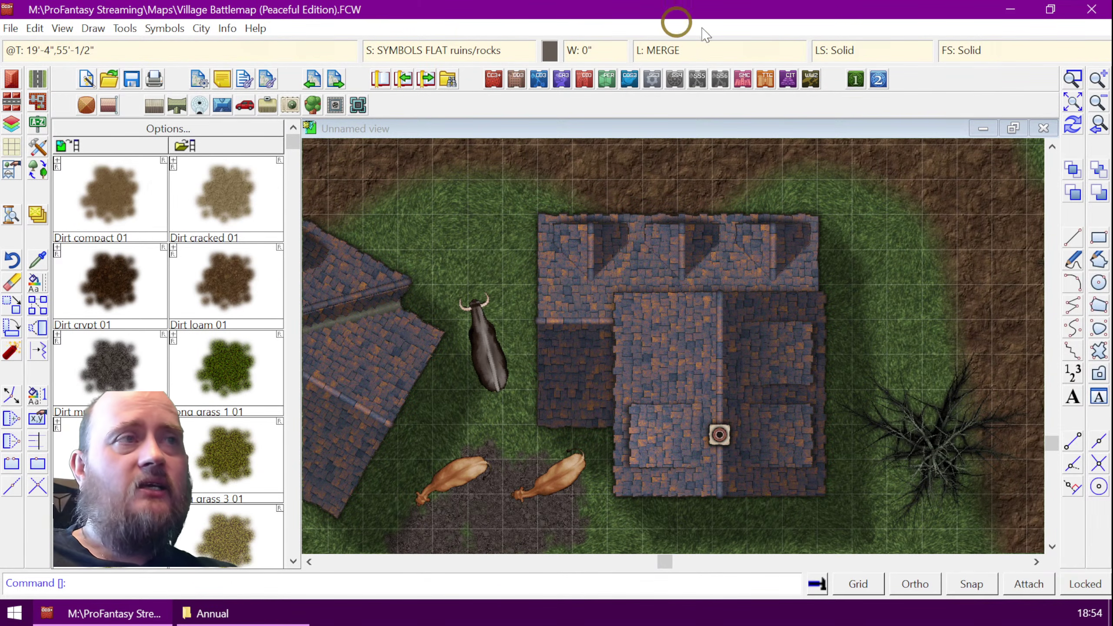
left_click(684, 50)
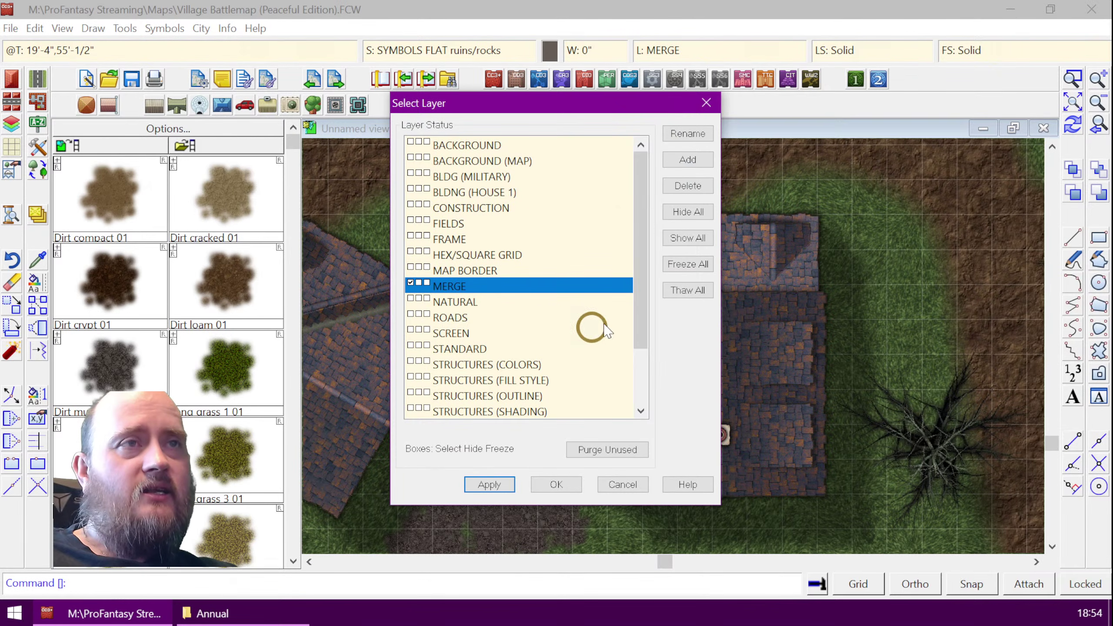
left_click_drag(637, 192, 638, 168)
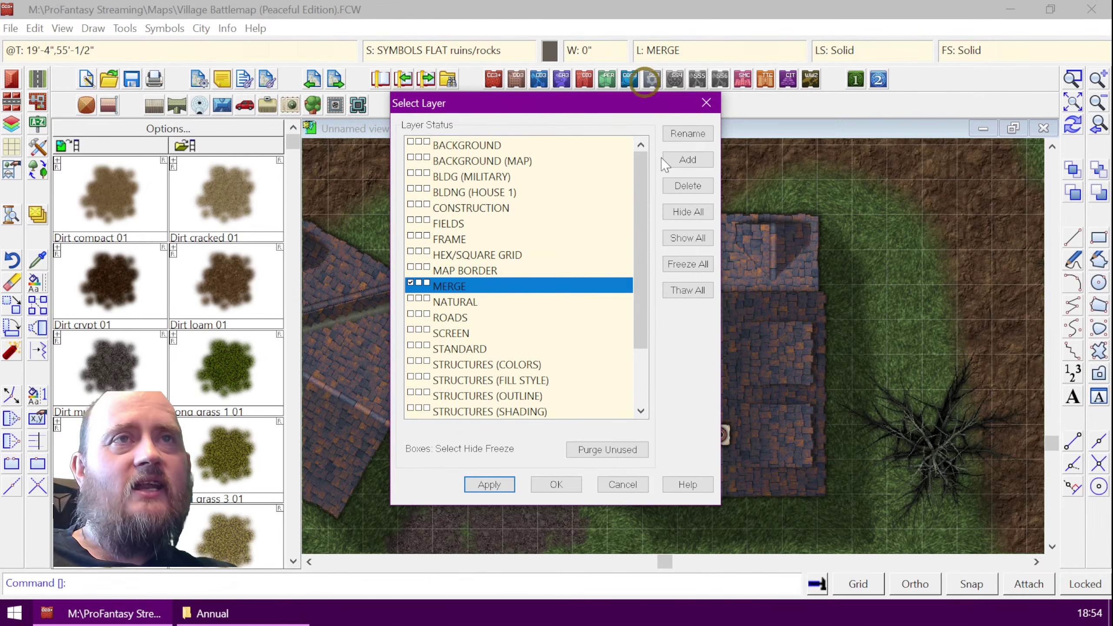
left_click_drag(641, 215, 642, 188)
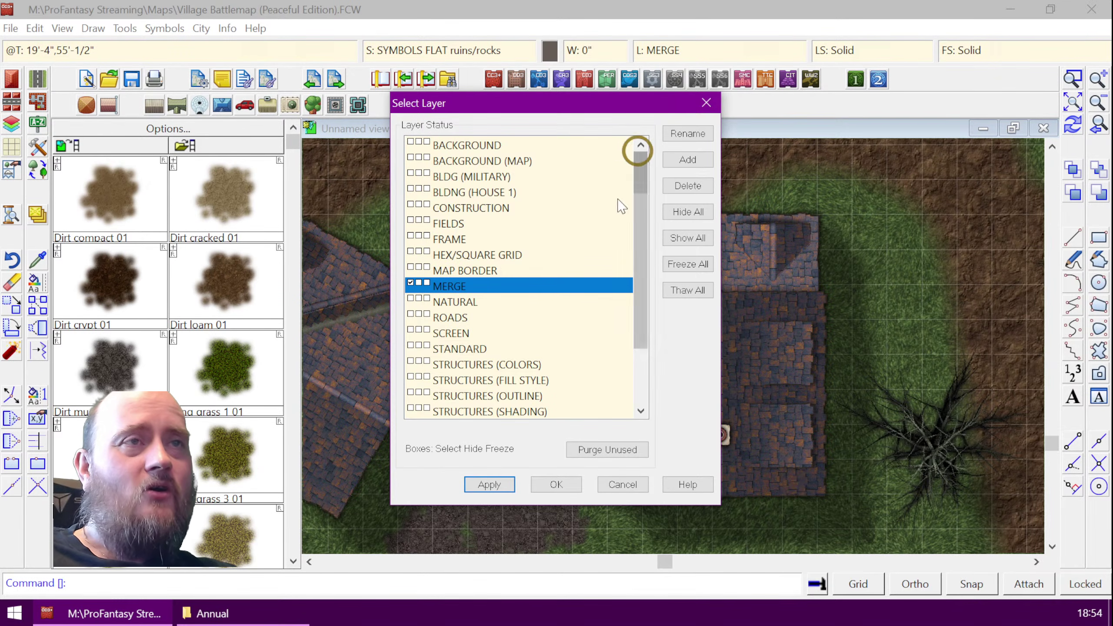
left_click(637, 351)
left_click_drag(637, 350, 633, 181)
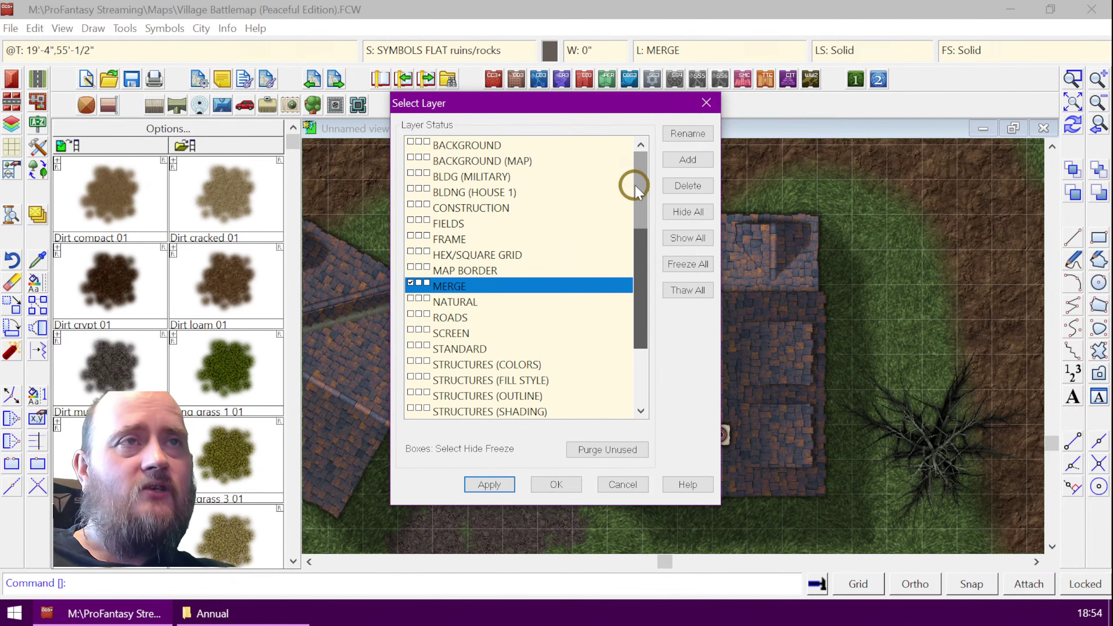
left_click(701, 159)
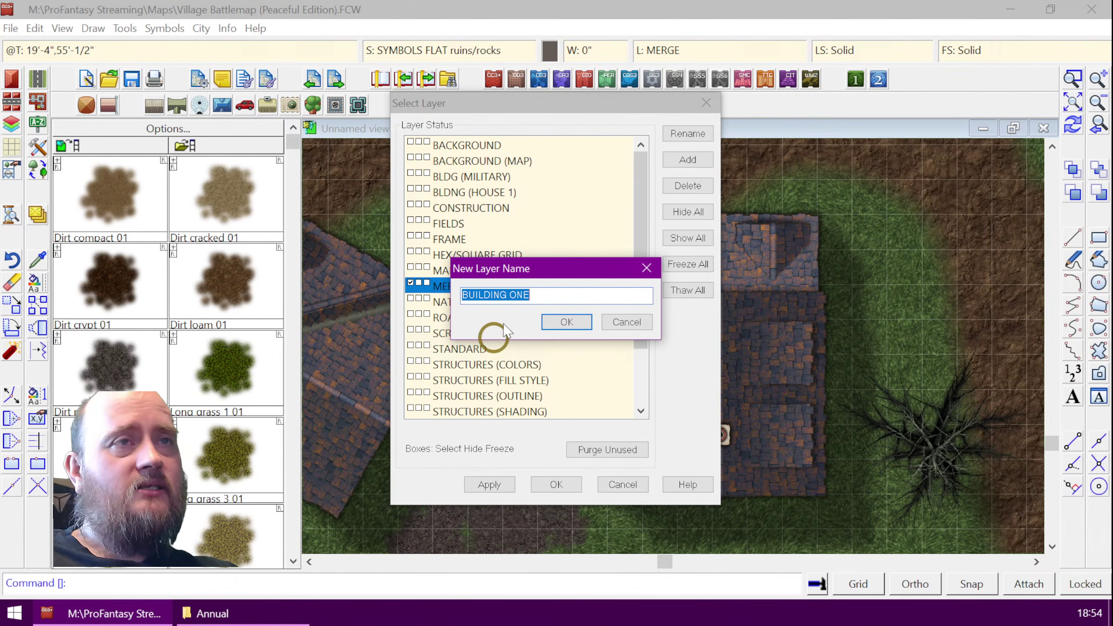
left_click(555, 294)
left_click_drag(556, 294, 464, 295)
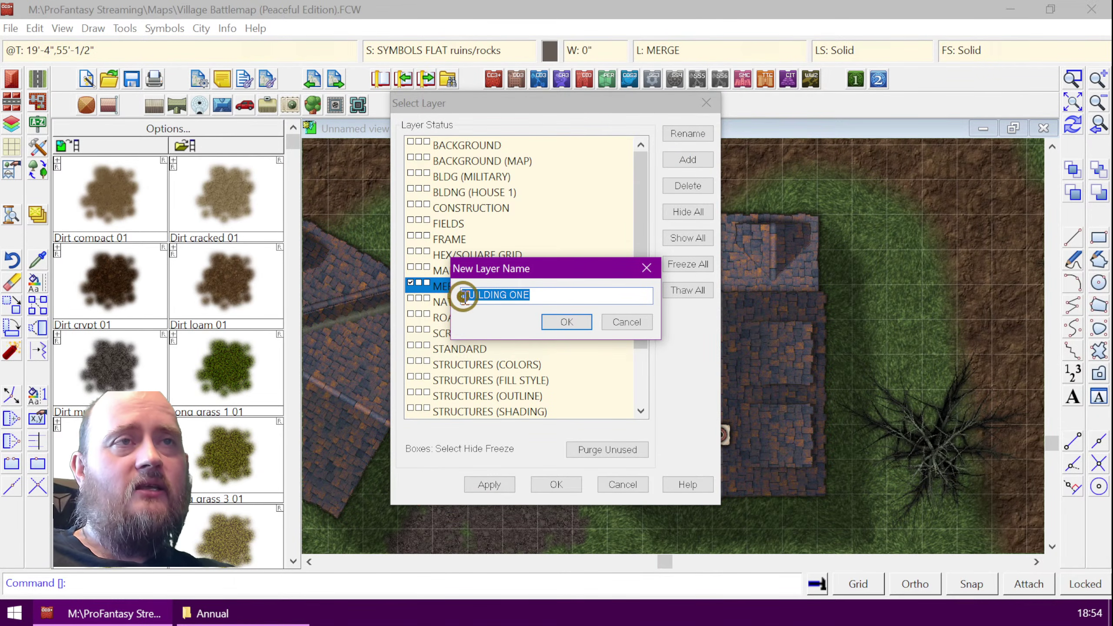
left_click(565, 322)
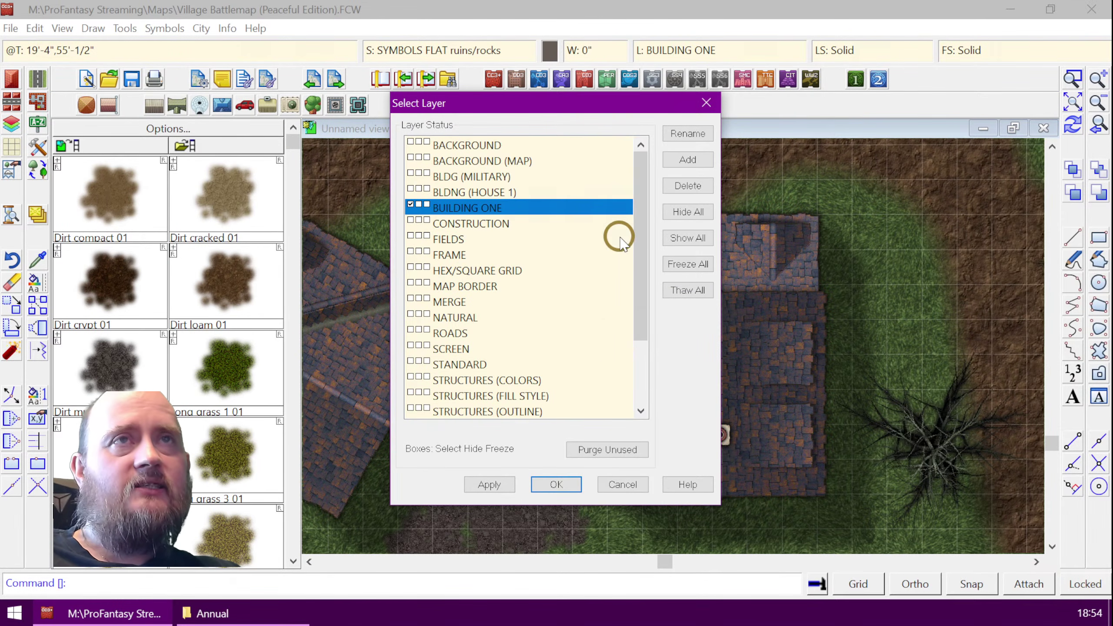
left_click(558, 484)
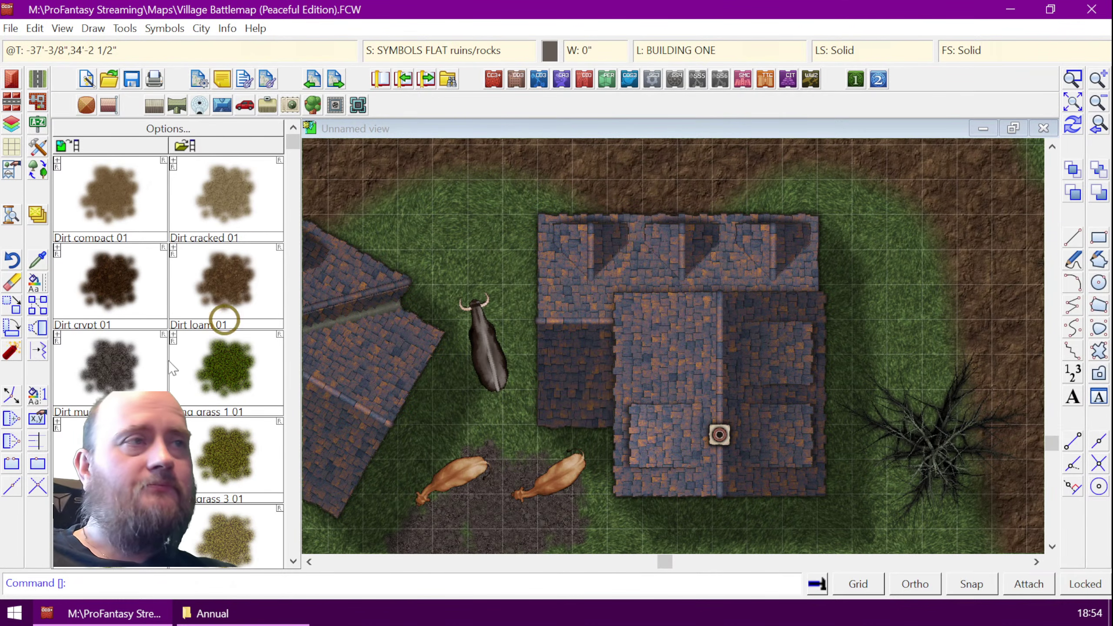
- Change the layer of the southern house east of the cows to BUILDING ONE and redraw the map
left_click(39, 262)
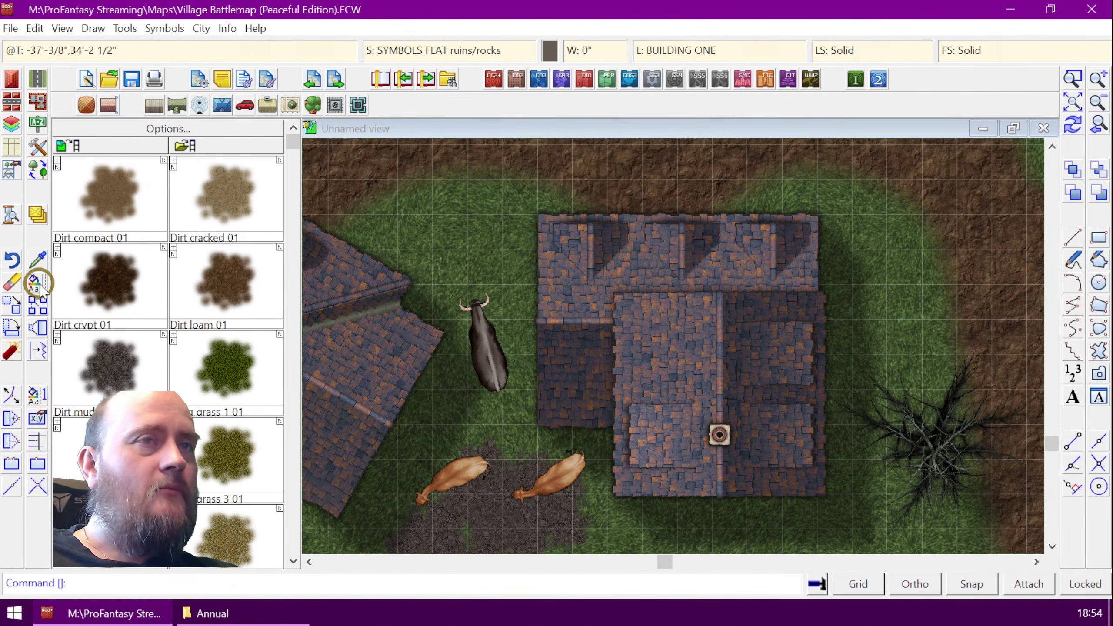
left_click(824, 299)
right_click(860, 341)
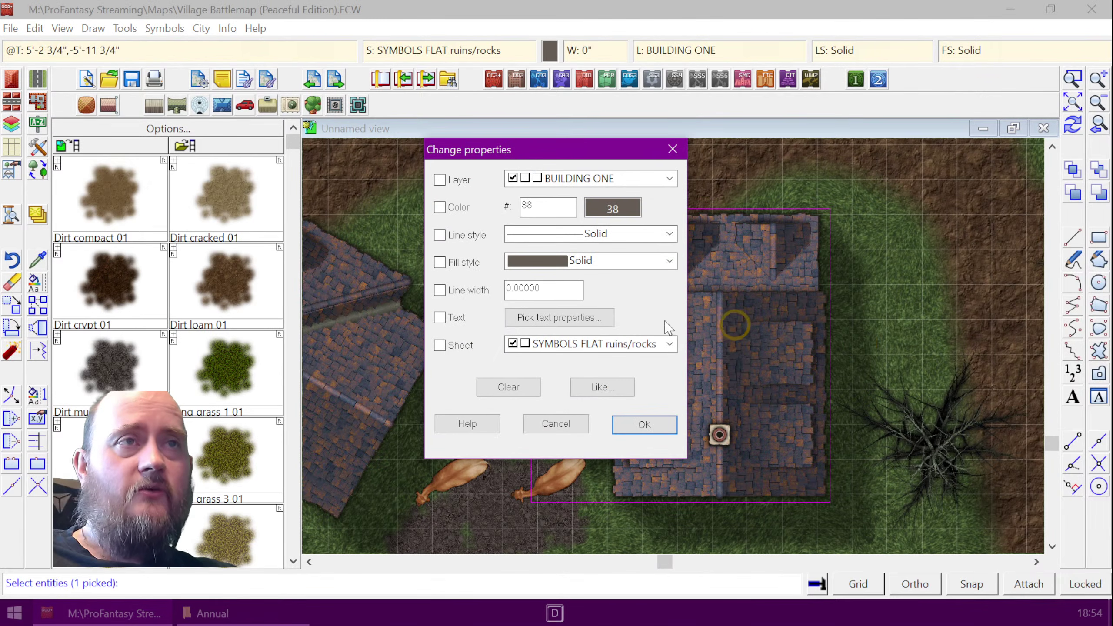
left_click(440, 179)
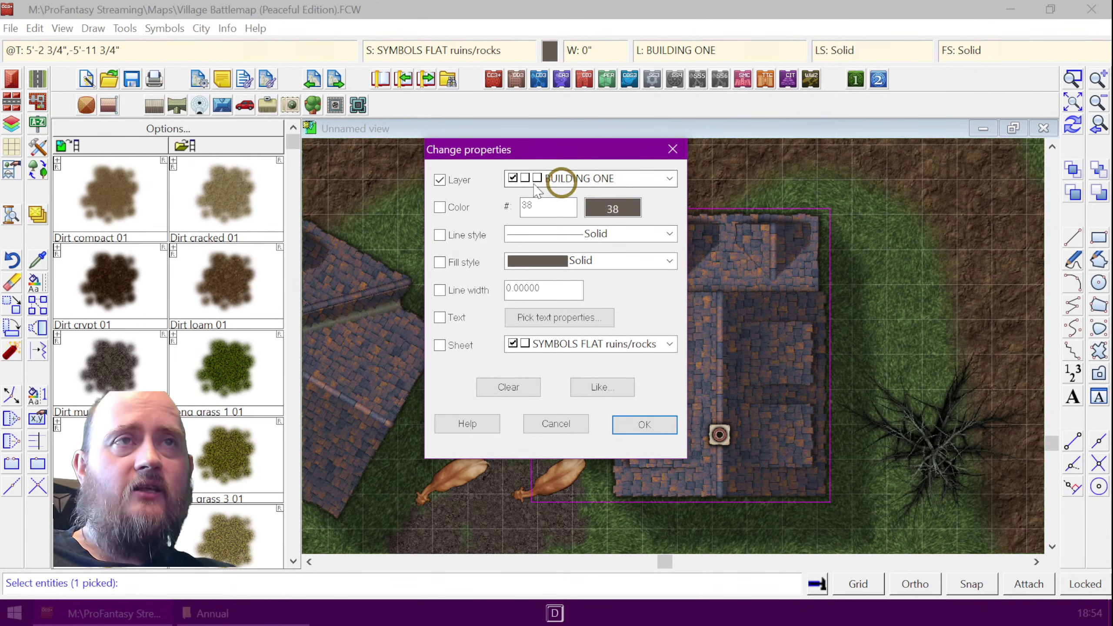
left_click(642, 423)
key("ctrl+r")
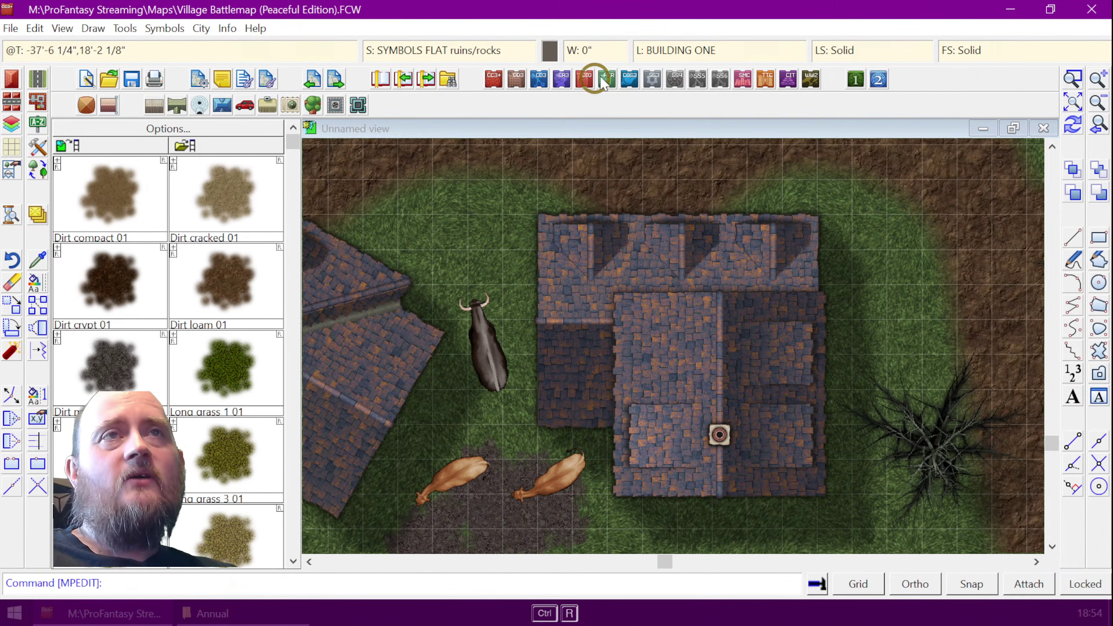
- Make BACKGROUND the current layer, keeping the layer list clear of the house on the map
left_click(691, 57)
left_click_drag(569, 105, 210, 116)
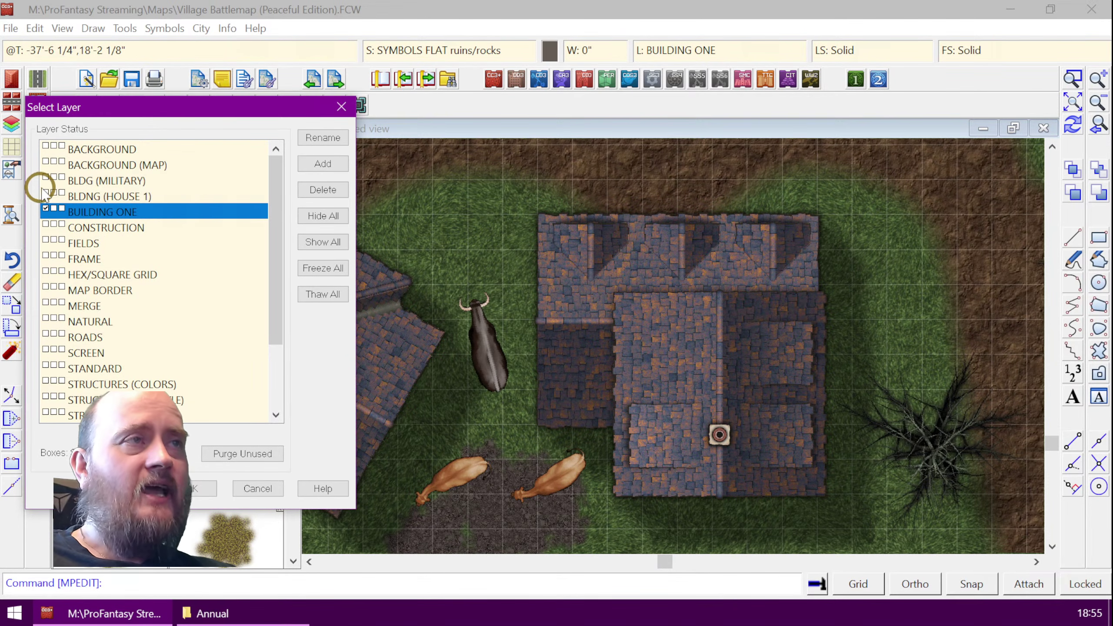
left_click(46, 146)
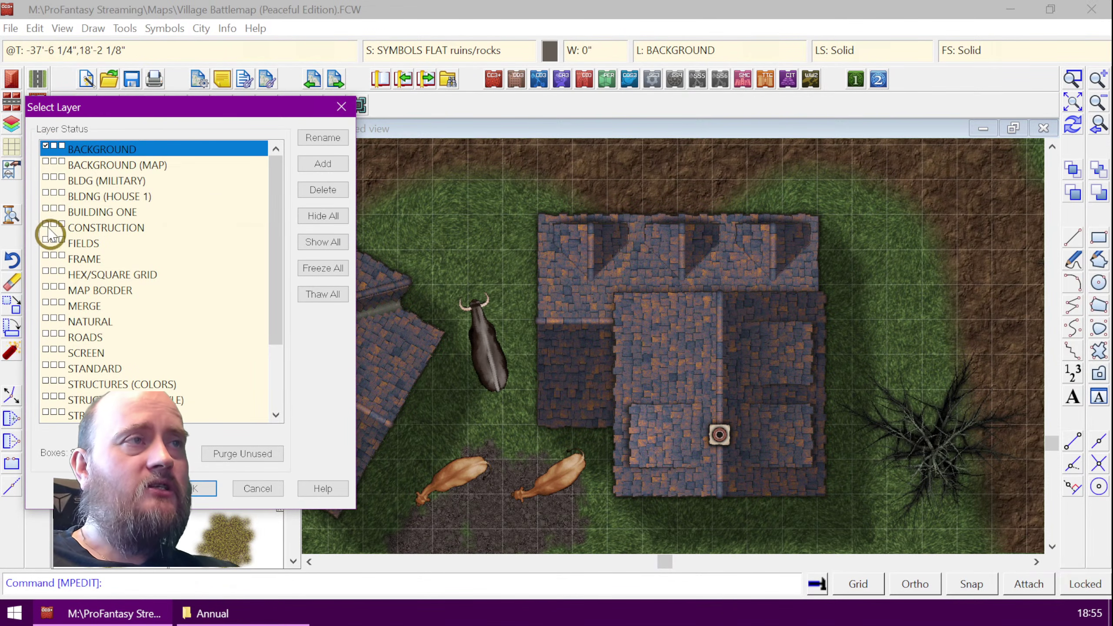
- Hide and show the BUILDING ONE layer twice to check the house's visibility, leaving it shown
left_click(54, 209)
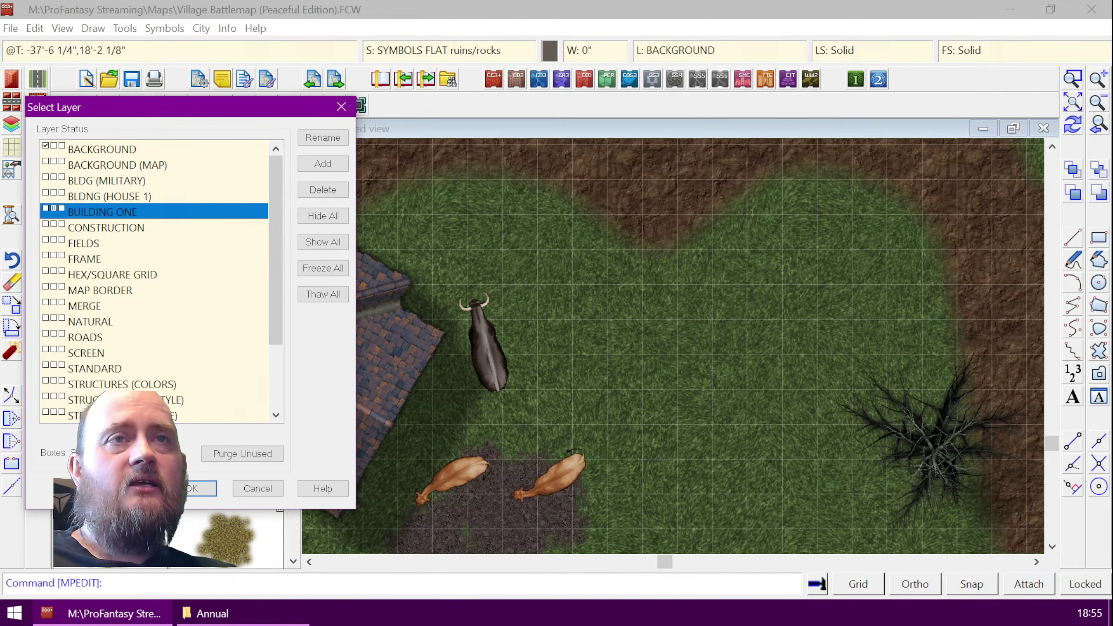
left_click(54, 208)
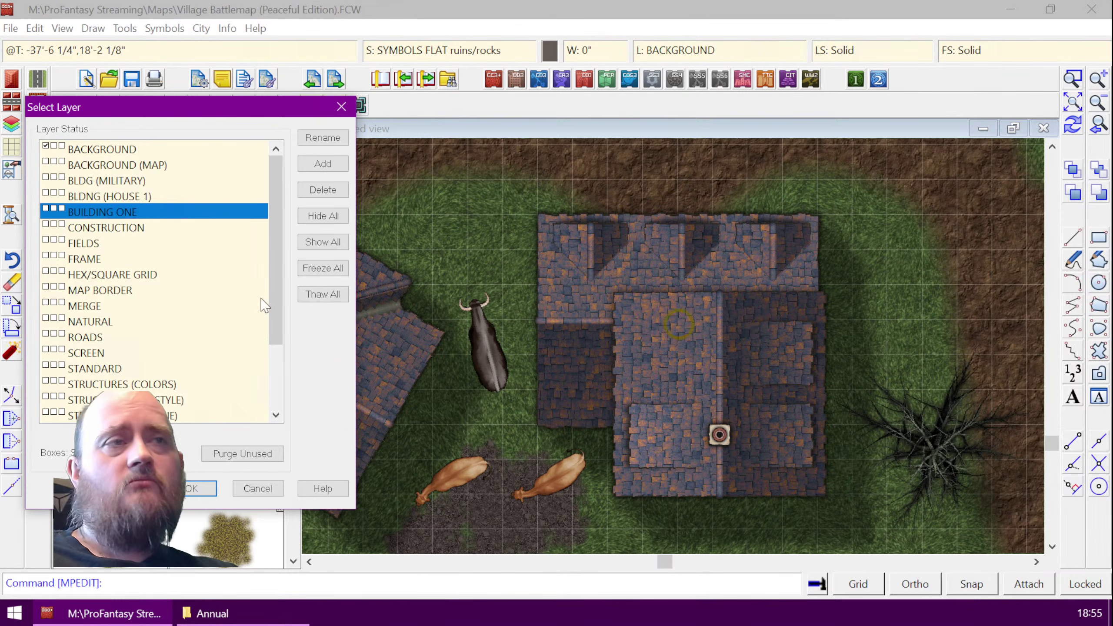
left_click(54, 208)
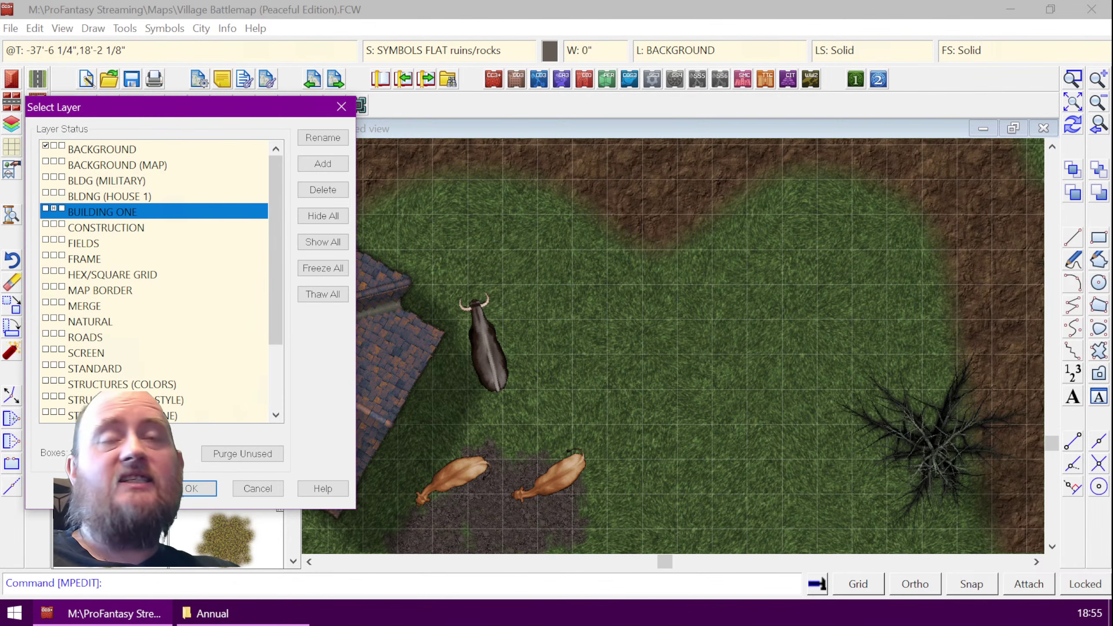
left_click(53, 209)
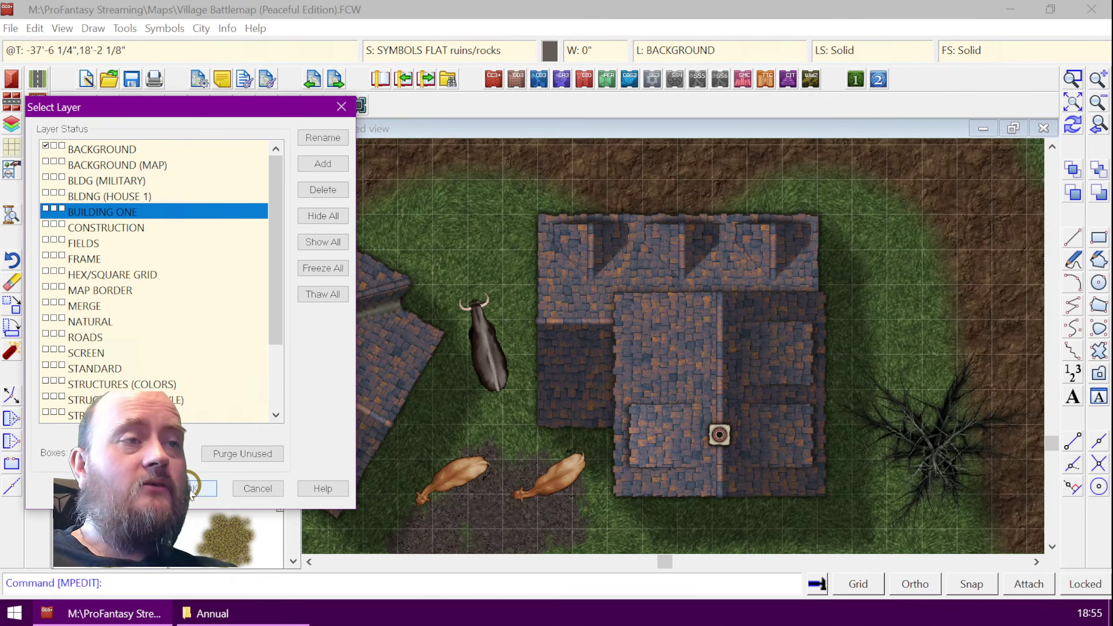
left_click(193, 488)
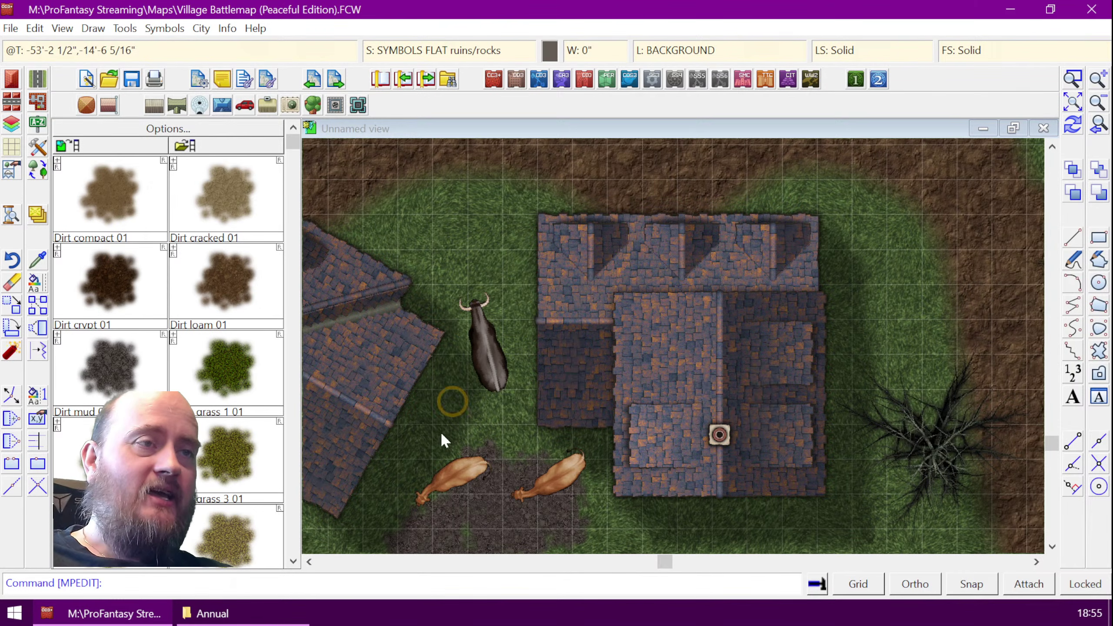
- Look through the dirt, grass and straw symbols in the terrain catalog, returning to its first entries
left_click(293, 561)
left_click(293, 561)
left_click(293, 560)
left_click(293, 561)
left_click(293, 561)
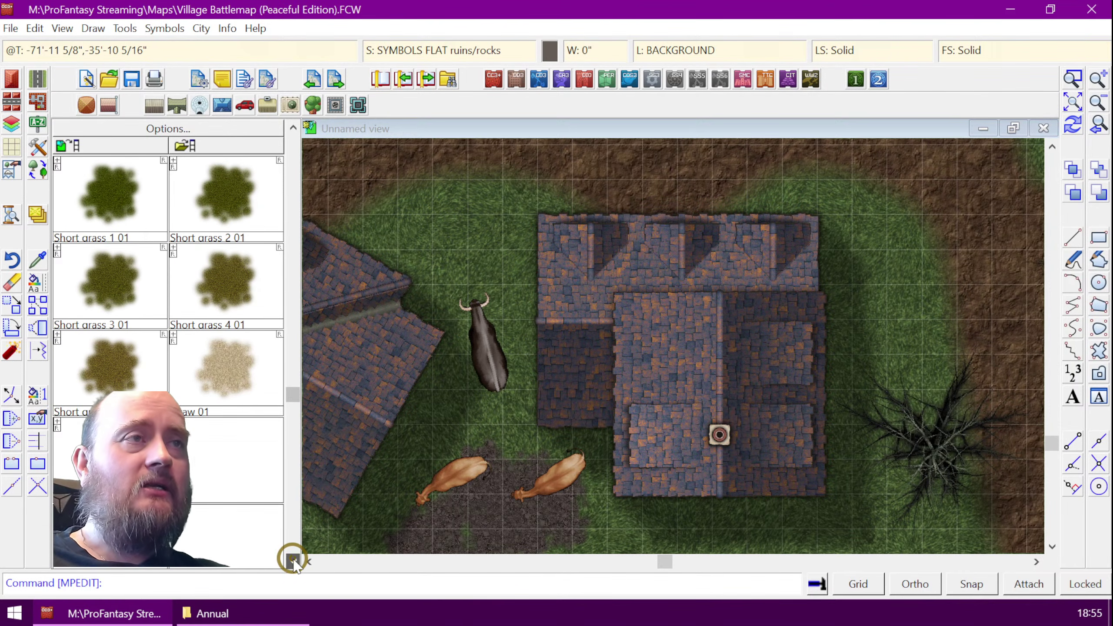
left_click(293, 127)
left_click(293, 127)
left_click(293, 127)
left_click(293, 127)
left_click(293, 127)
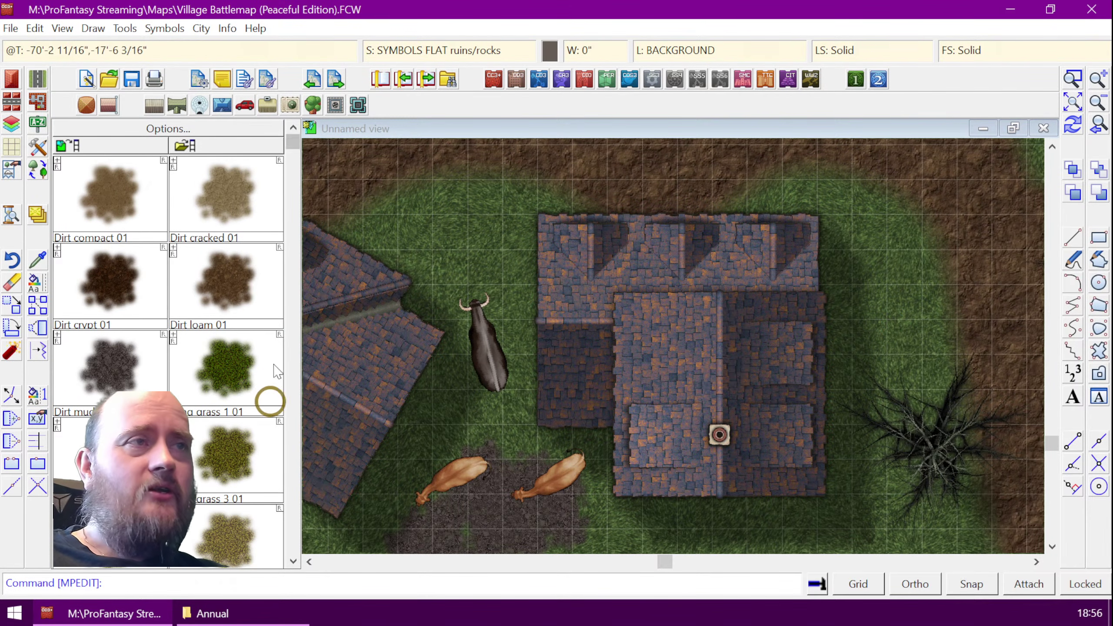
- Load the CA186 symbol catalog that contains the sarcophagus, grave and gravestone symbols
left_click(18, 178)
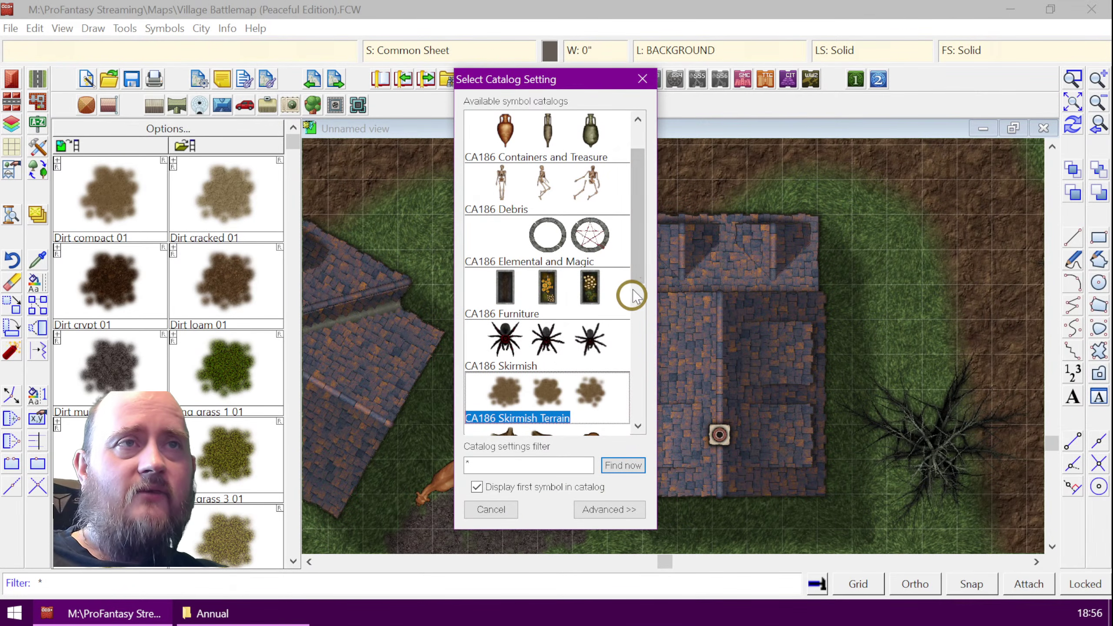
mouse_move(637, 280)
left_mouse_down()
mouse_move(641, 418)
mouse_move(645, 274)
left_mouse_up()
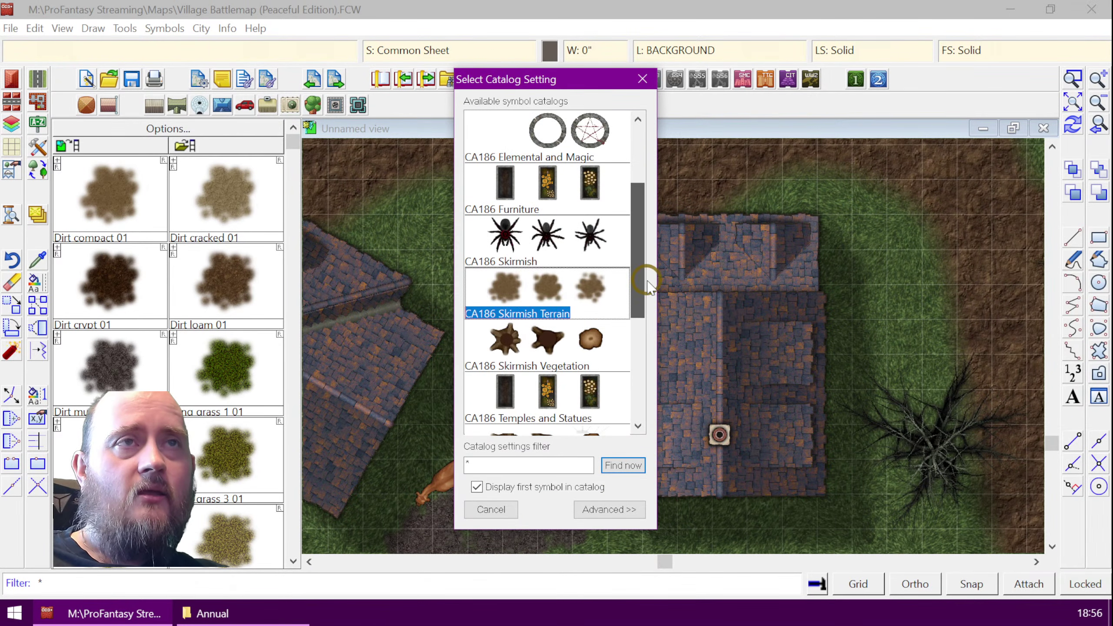
double_click(522, 184)
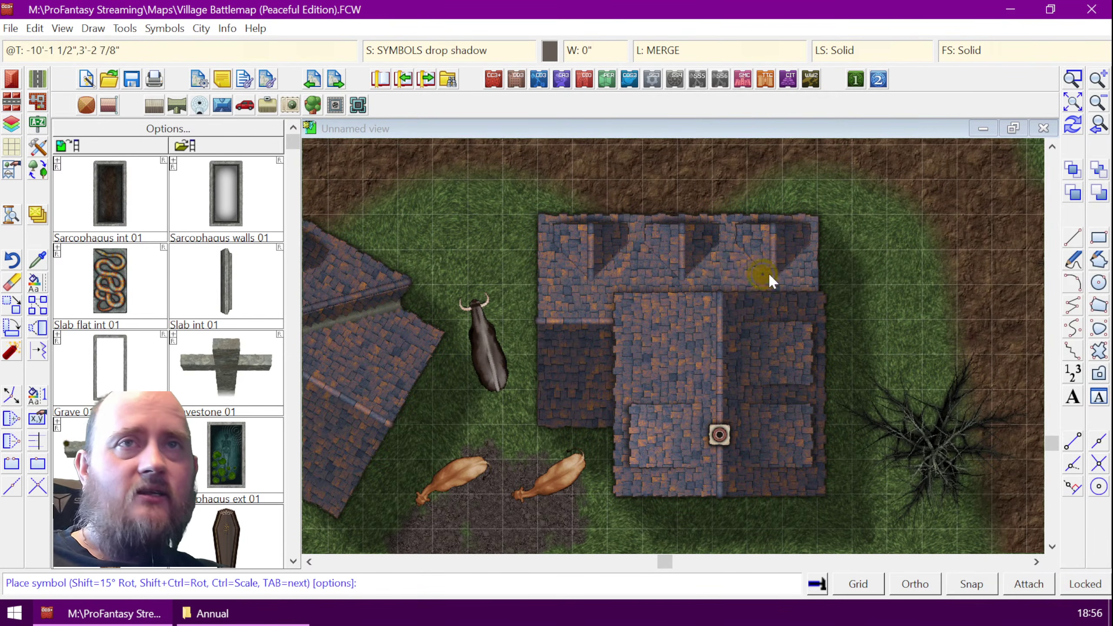
- Place two rotated gravestones on the grass just east of the southern tiled house, north of the bare tree
key("shift")
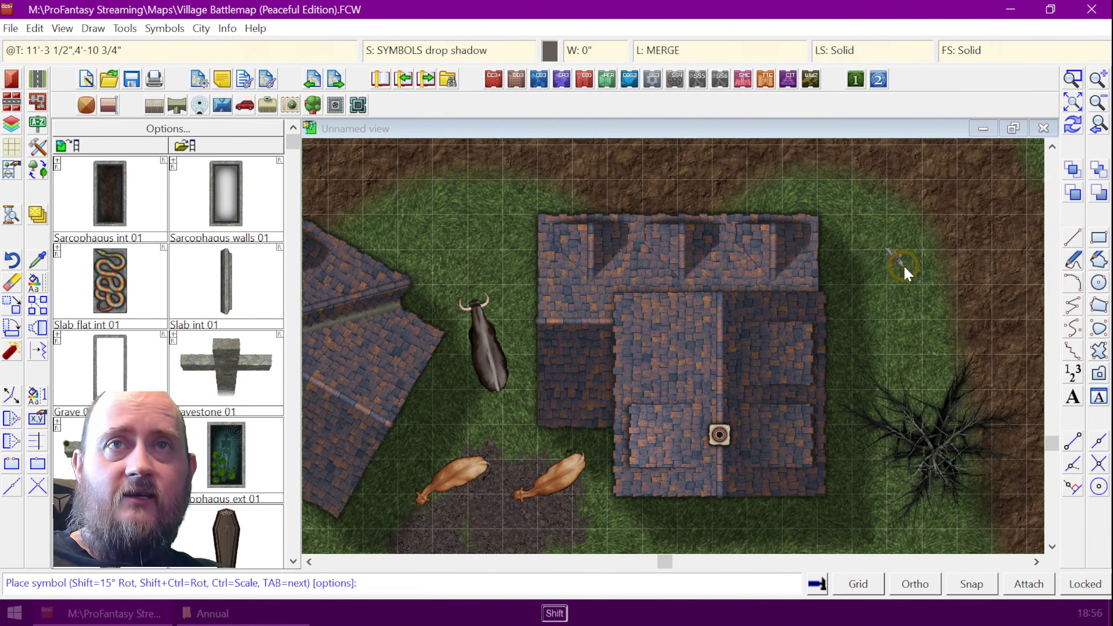
left_click(873, 233)
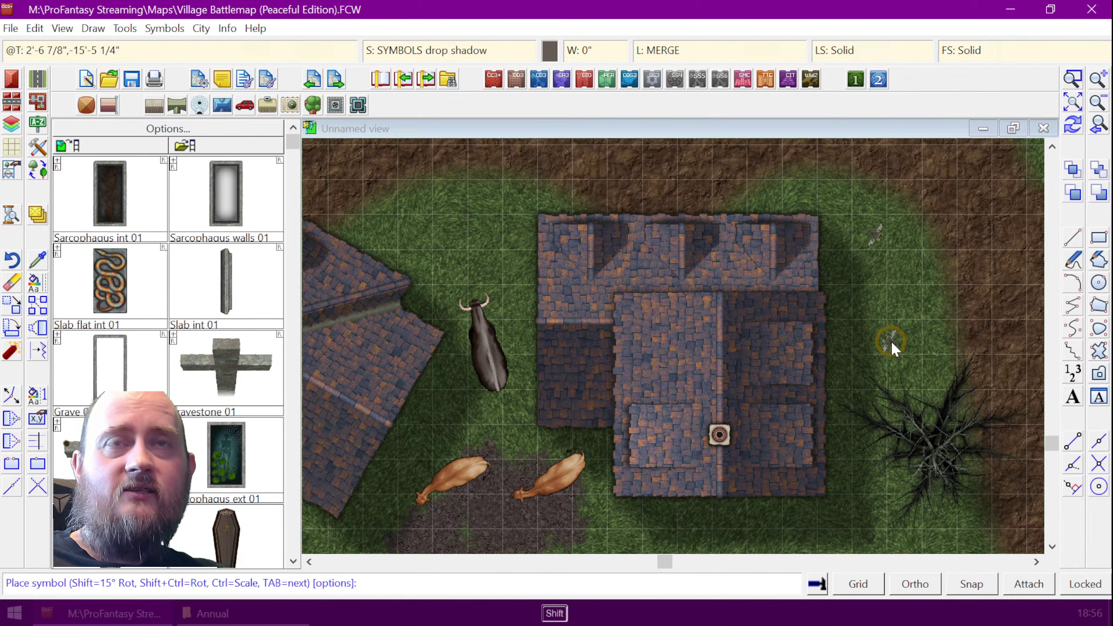
left_click(874, 306)
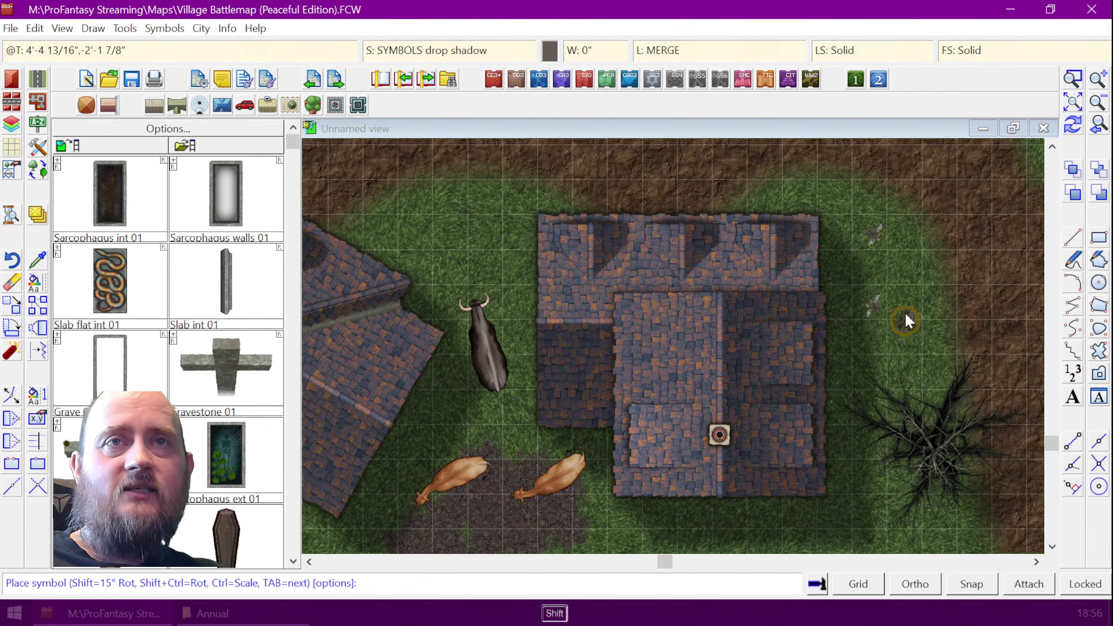
left_click(894, 271)
right_click(937, 321)
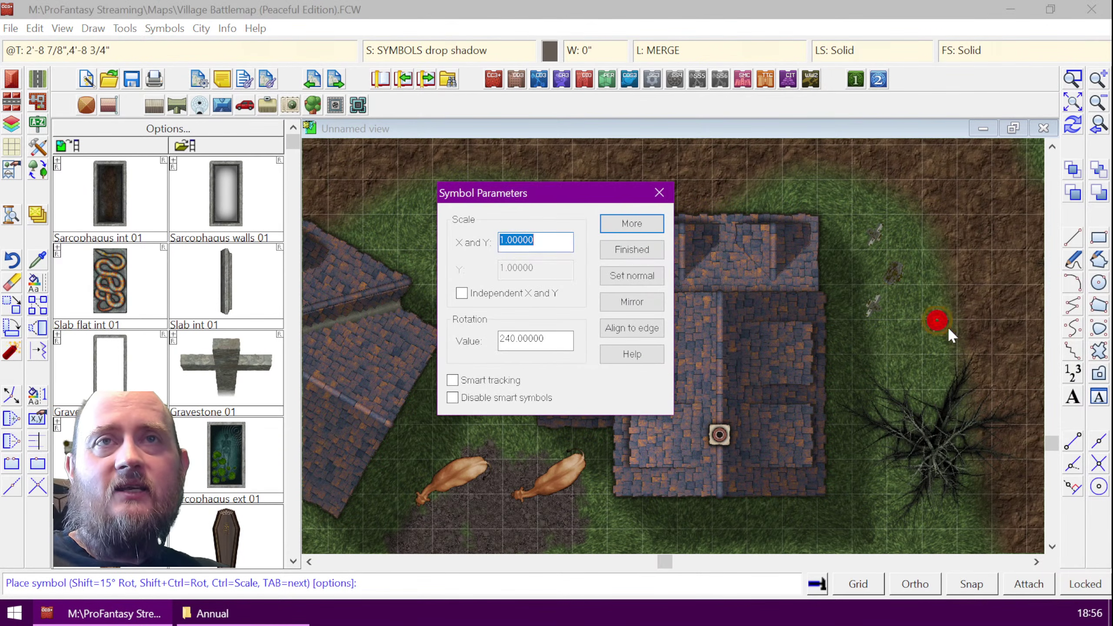
left_click(641, 250)
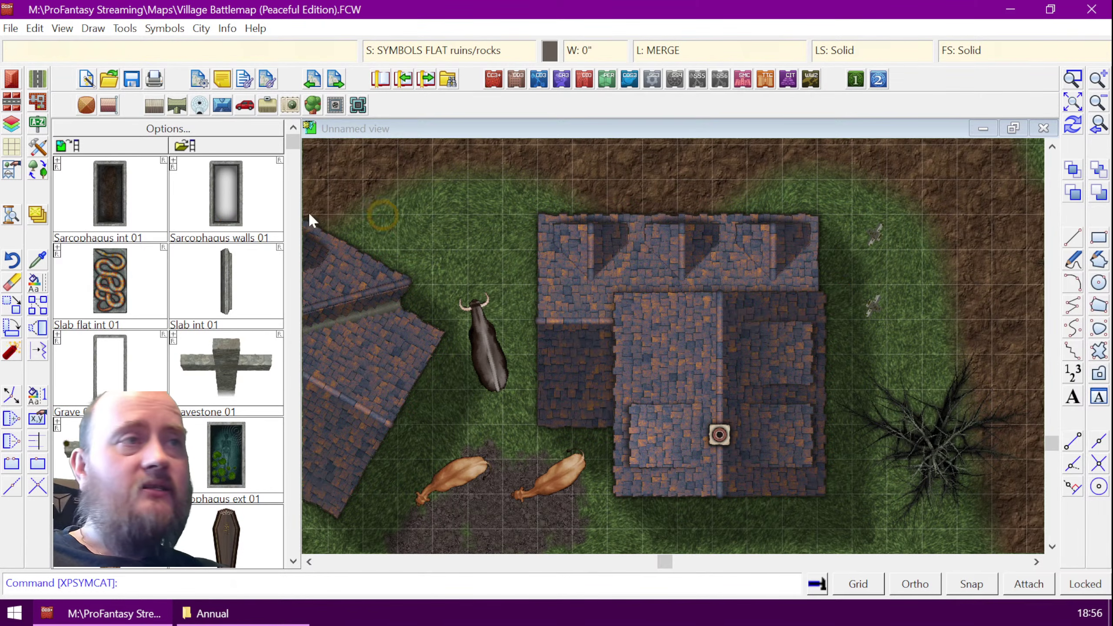
- Look through the gravestone, coffin, statue and pedestal symbols in the loaded catalog
left_click(292, 561)
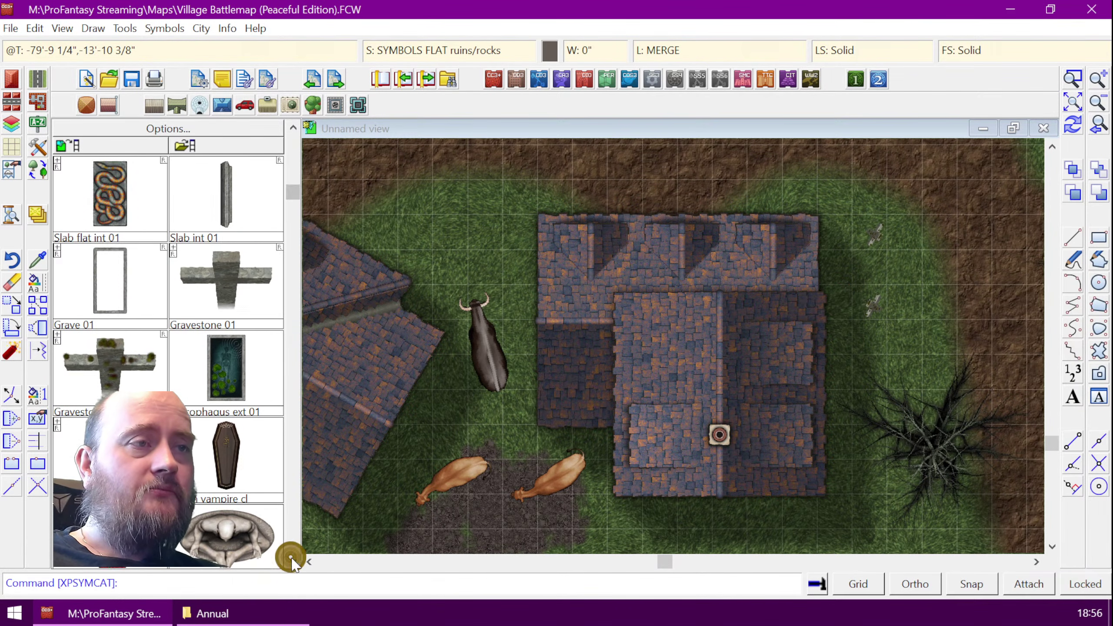
left_click(293, 561)
left_click(526, 250)
left_click(632, 346)
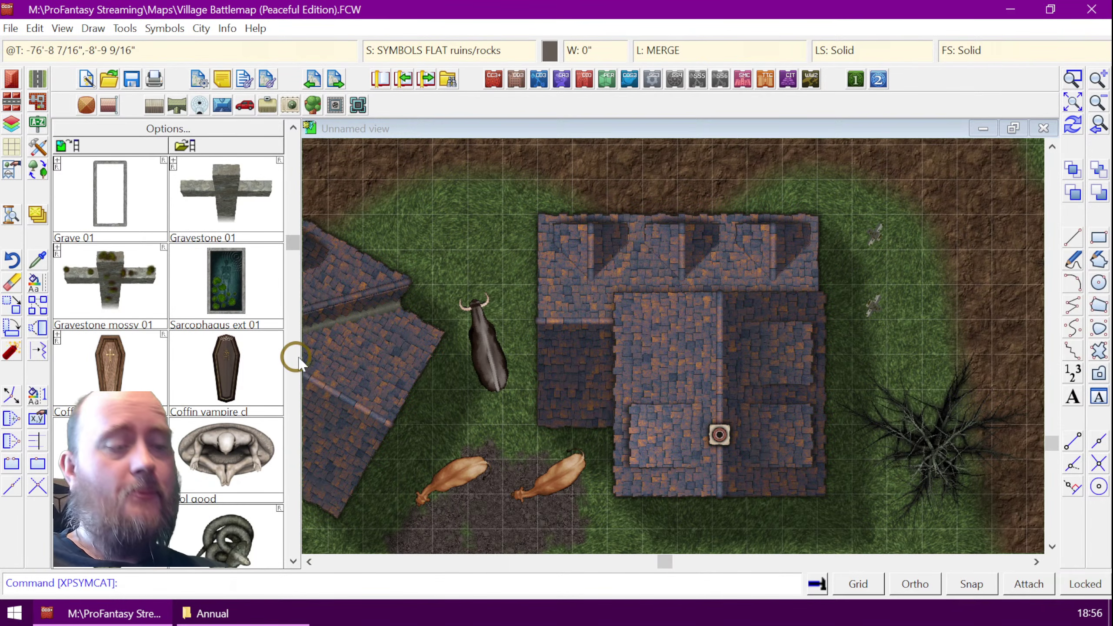
left_click(292, 561)
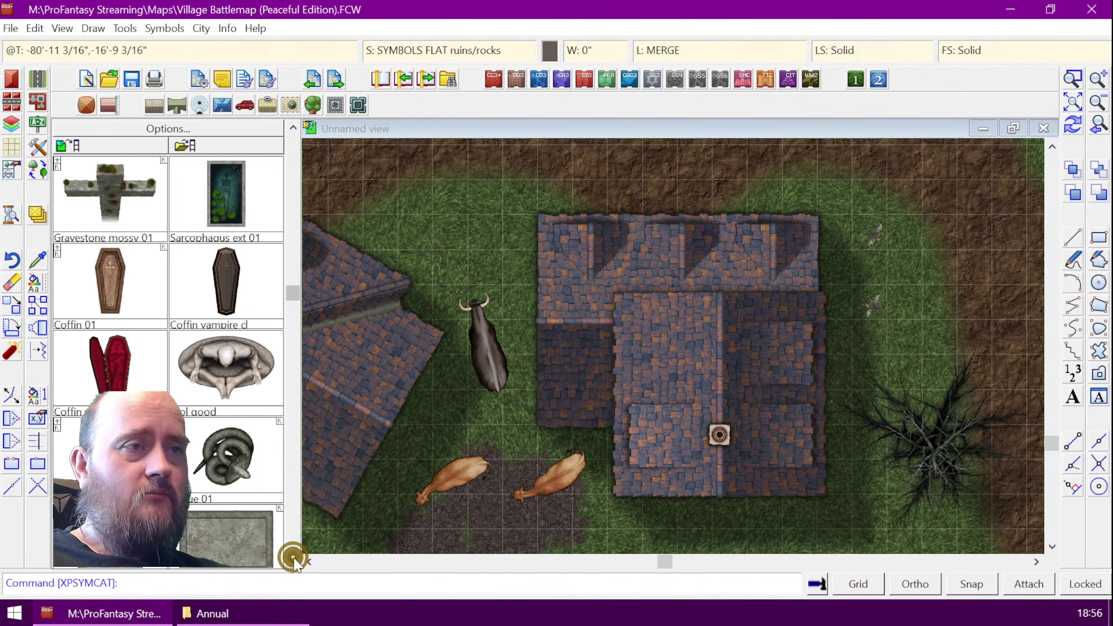
left_click(293, 562)
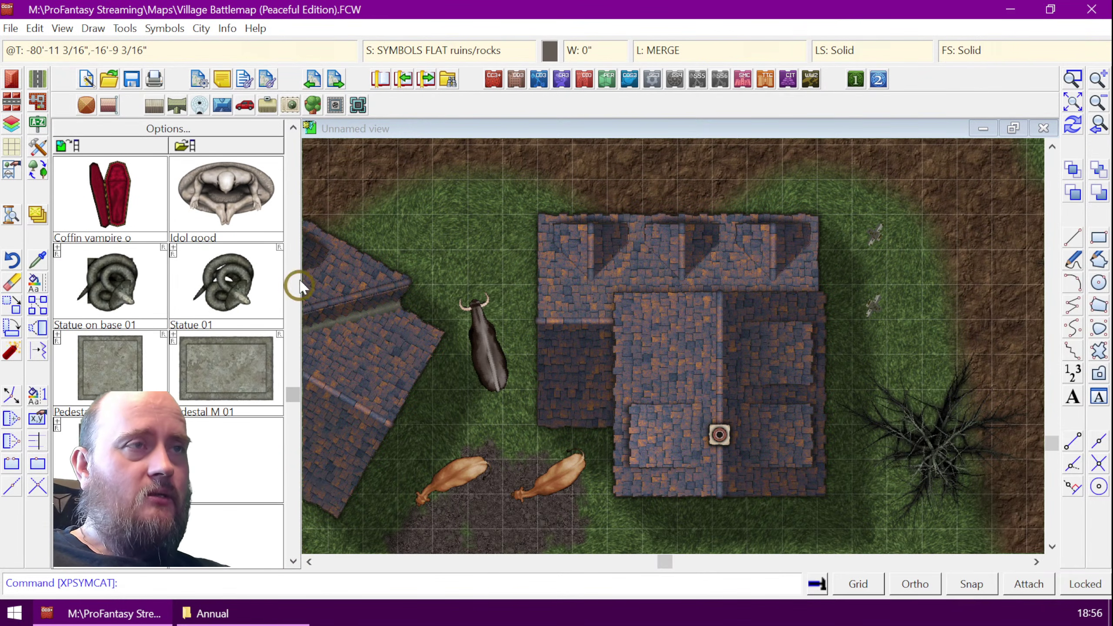
left_click(293, 128)
left_click(293, 128)
left_click(292, 128)
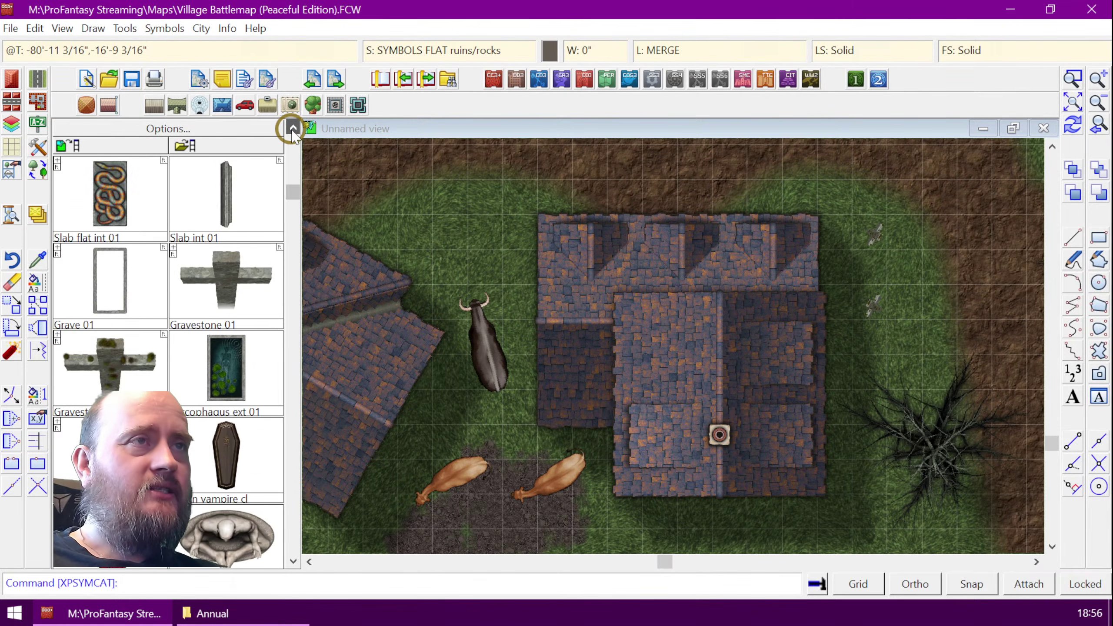
- Open the drawing tool selection for the village map and list the tools of the Dungeon SS2A style
left_click(292, 128)
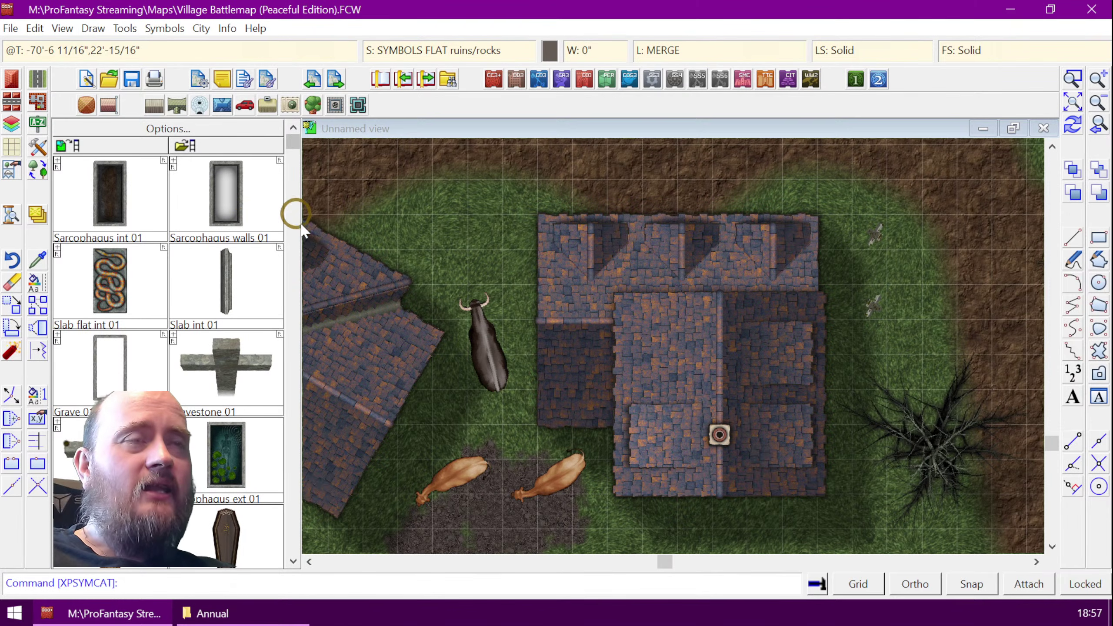
left_click(38, 149)
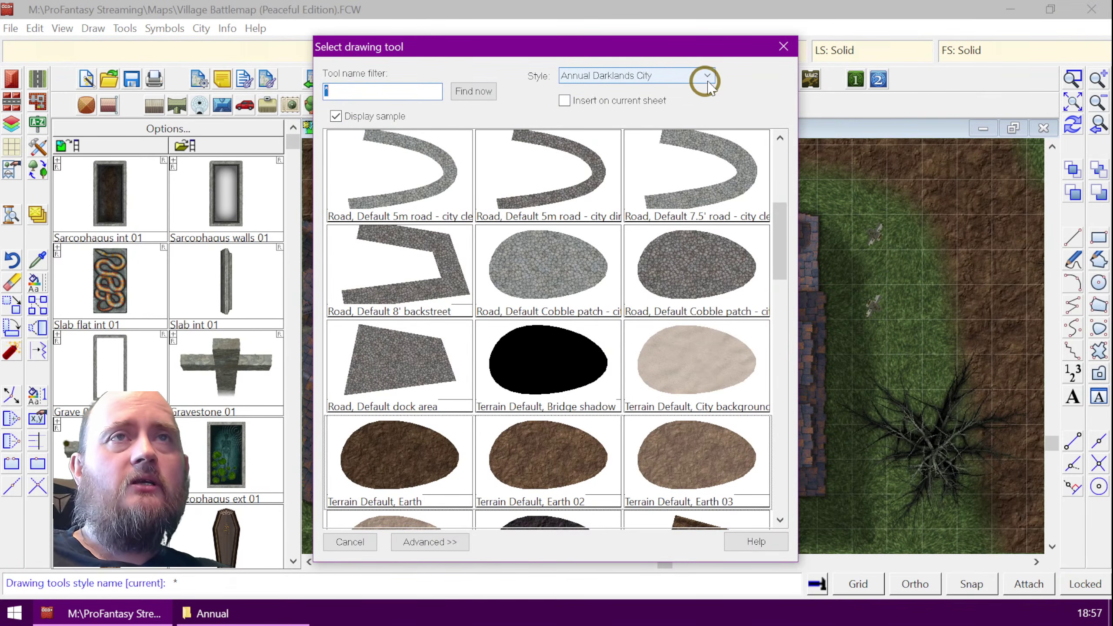
left_click(707, 76)
left_click_drag(706, 179, 708, 348)
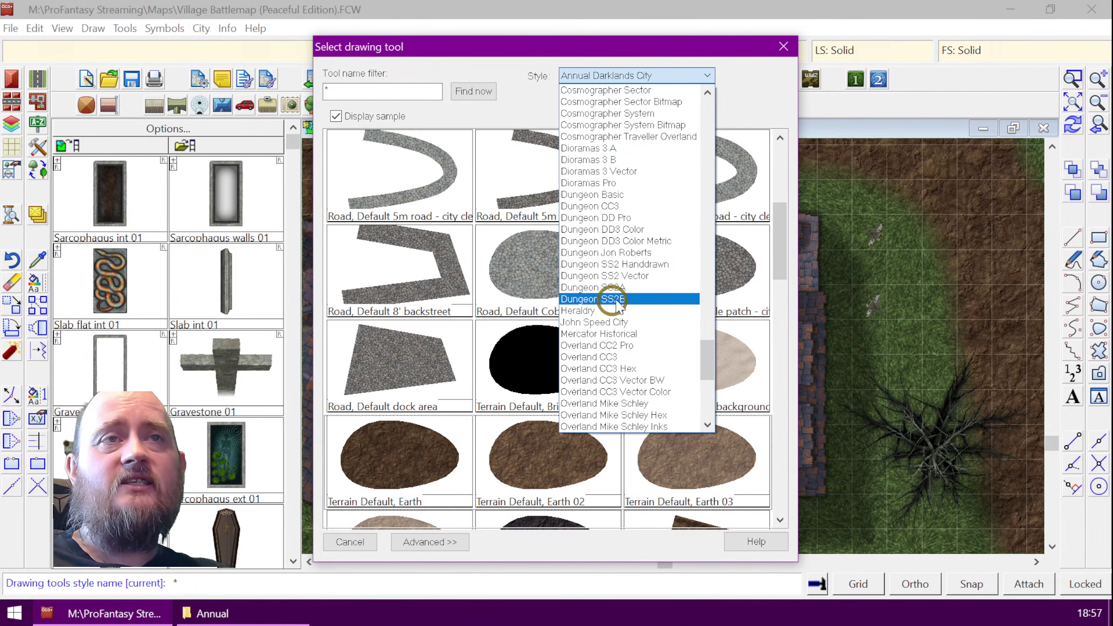
left_click(575, 288)
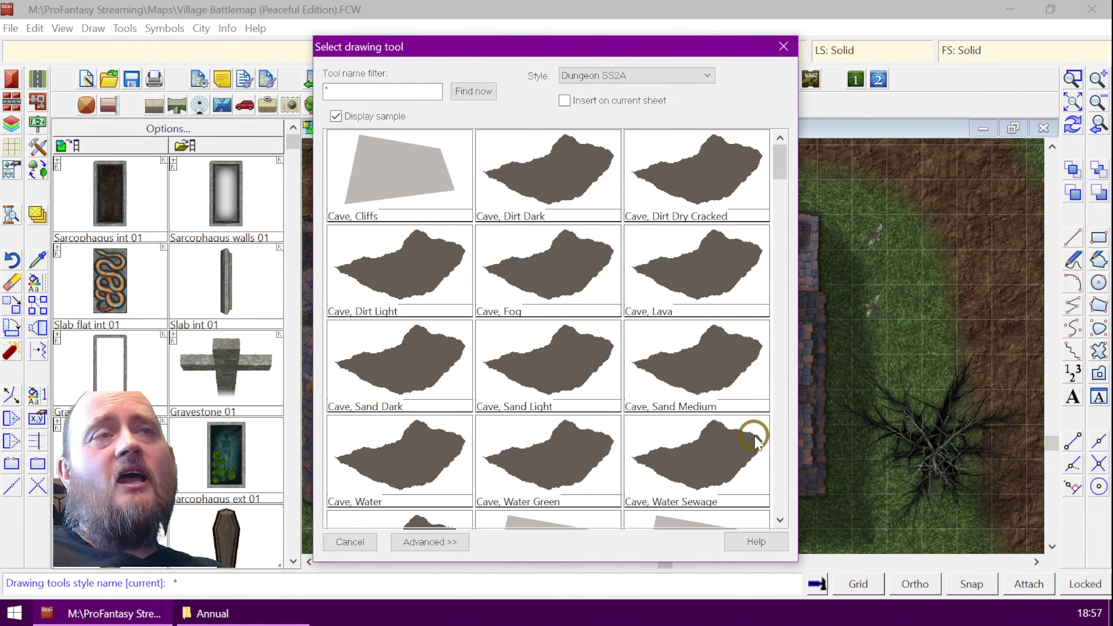
- Look through the cave, floor, wall and water tools of the Dungeon SS2A style, and close the tool selection without choosing one
left_click(781, 519)
left_click(780, 519)
left_click(780, 519)
left_click(780, 519)
left_click(780, 519)
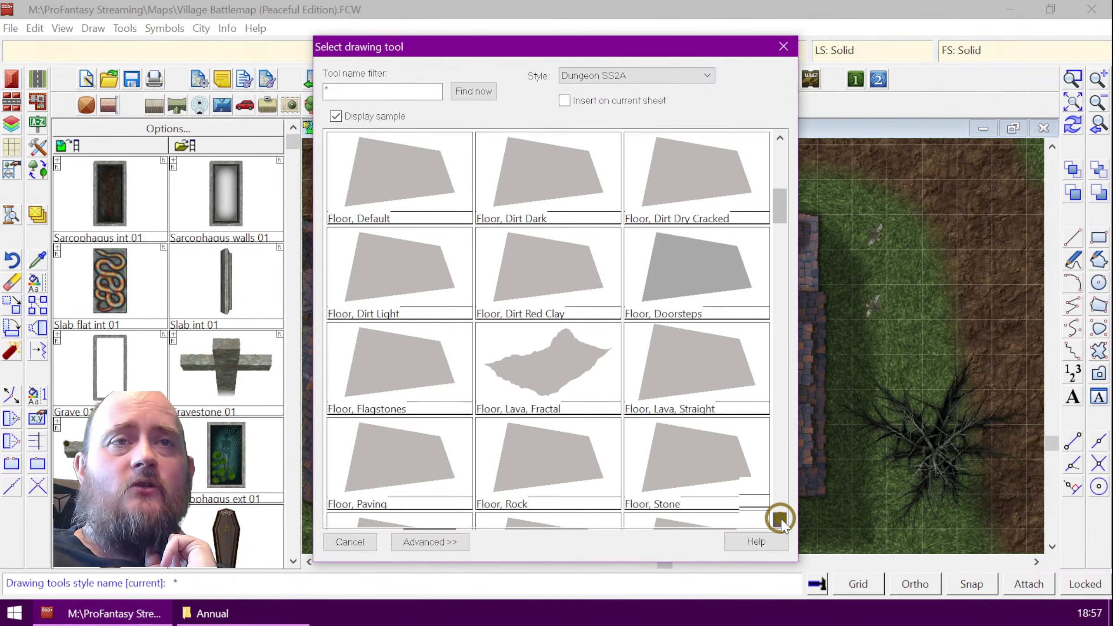
left_click_drag(780, 519, 780, 519)
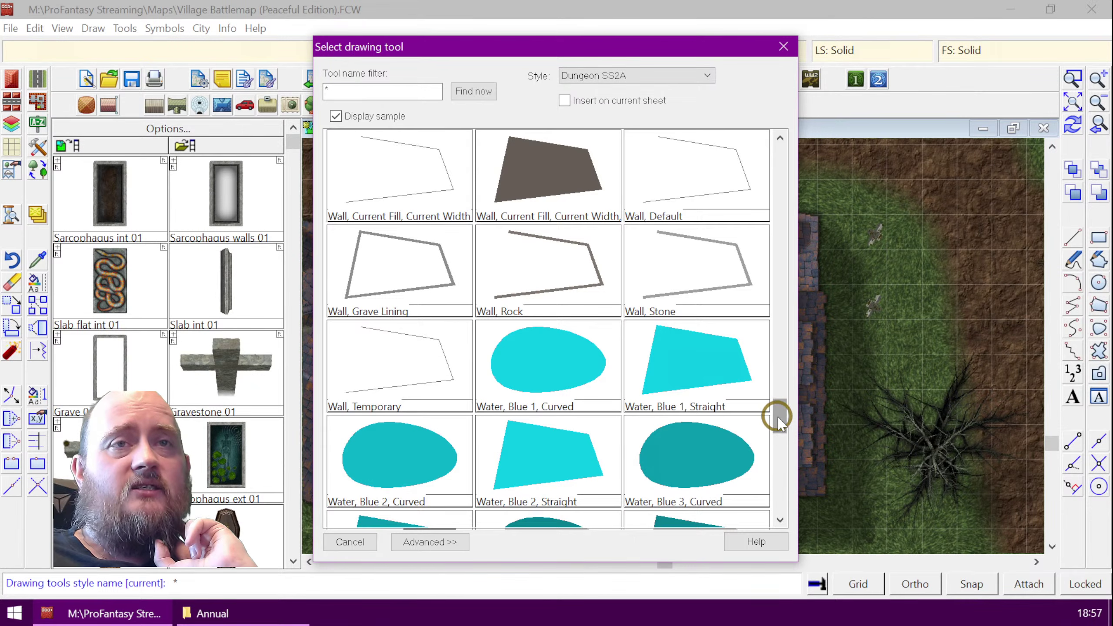
left_click_drag(779, 423, 786, 149)
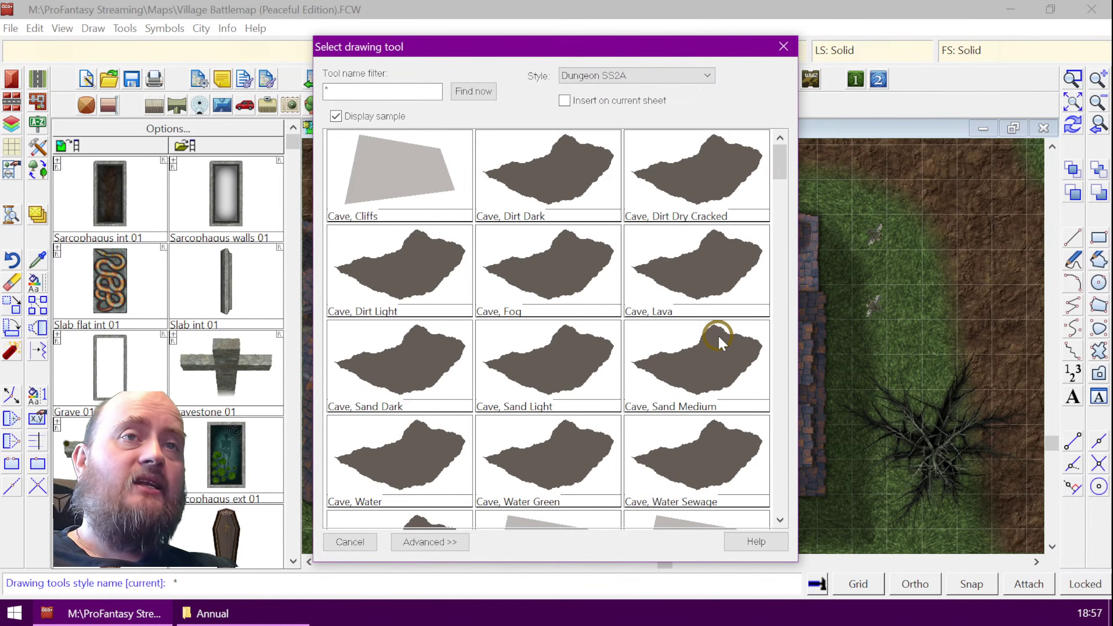
left_click(781, 519)
left_click(780, 519)
left_click(781, 519)
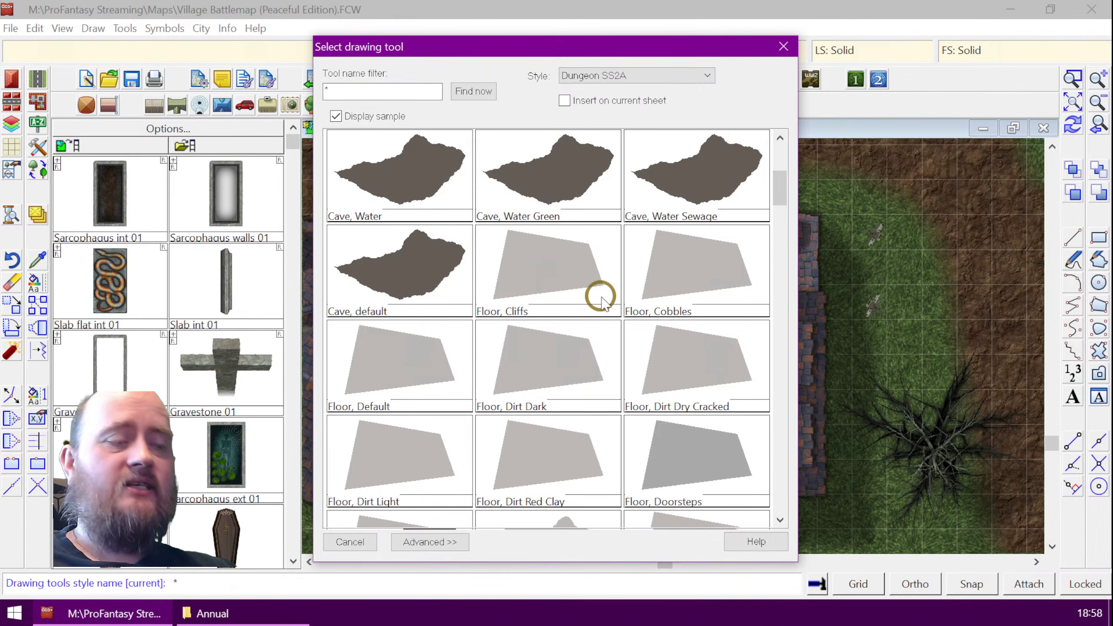
left_click(783, 46)
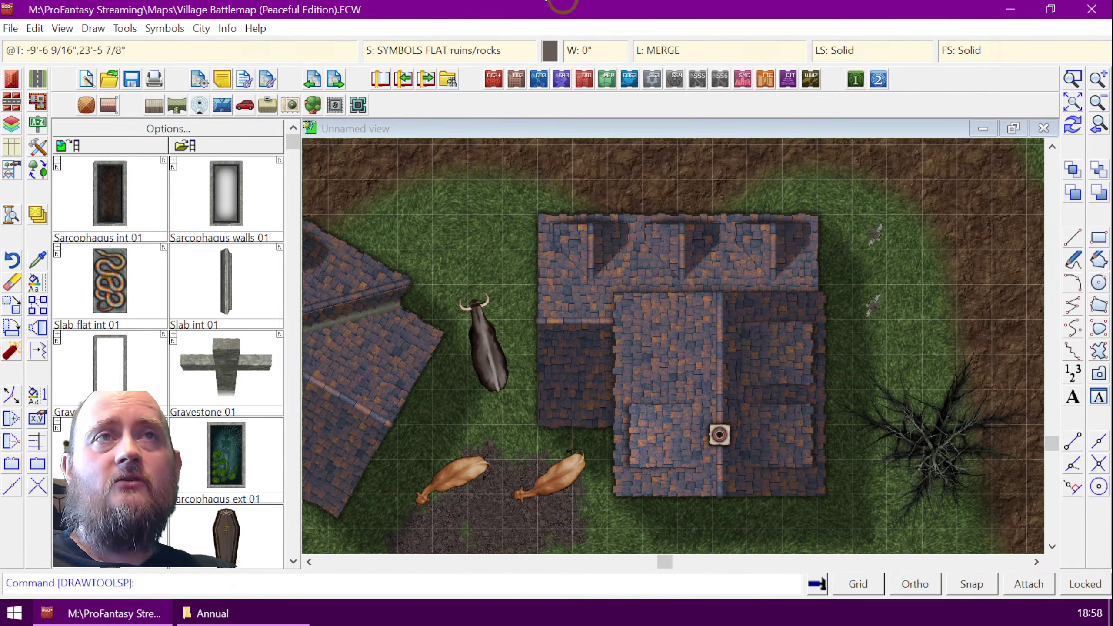
- Examine which bitmap fill styles are available in the village map, and close the fill style properties without changing anything
left_click(959, 48)
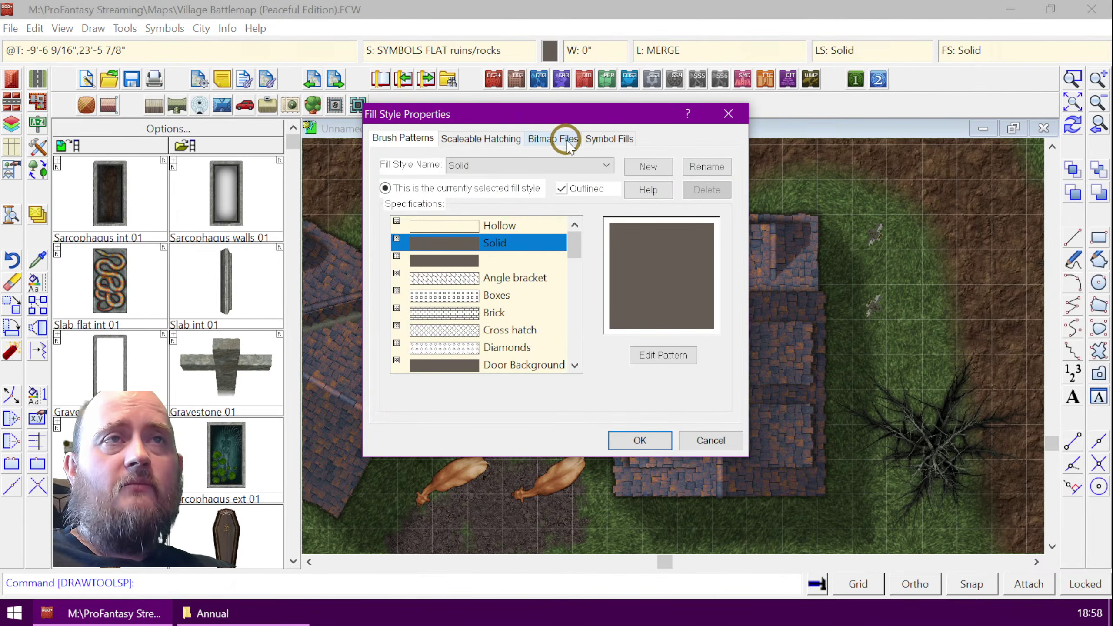
left_click(553, 138)
left_click(607, 165)
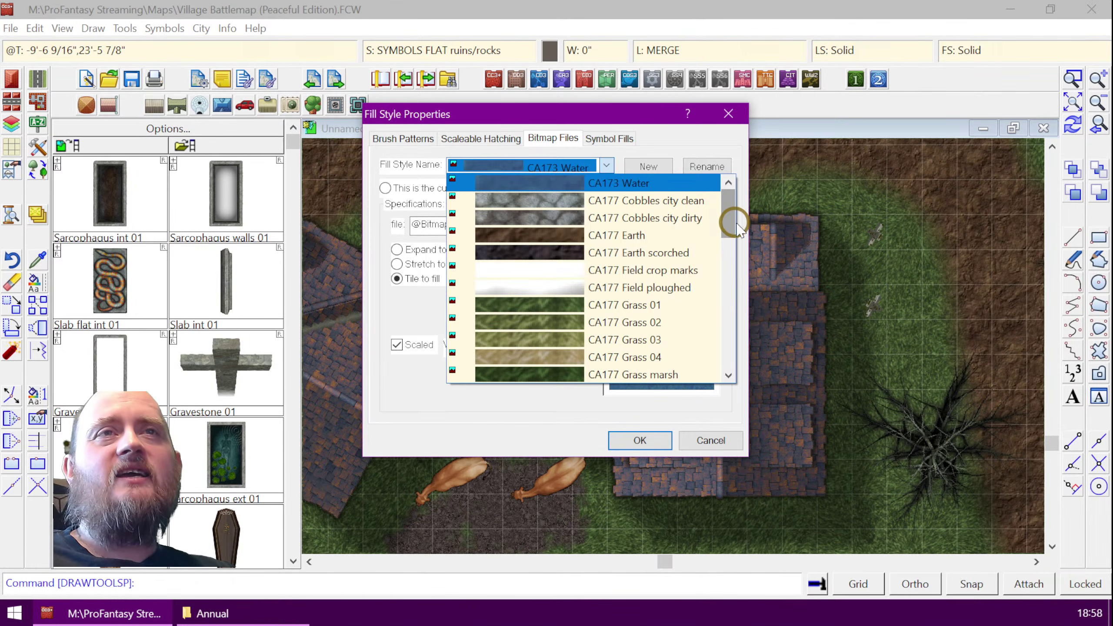
left_click_drag(728, 189, 731, 337)
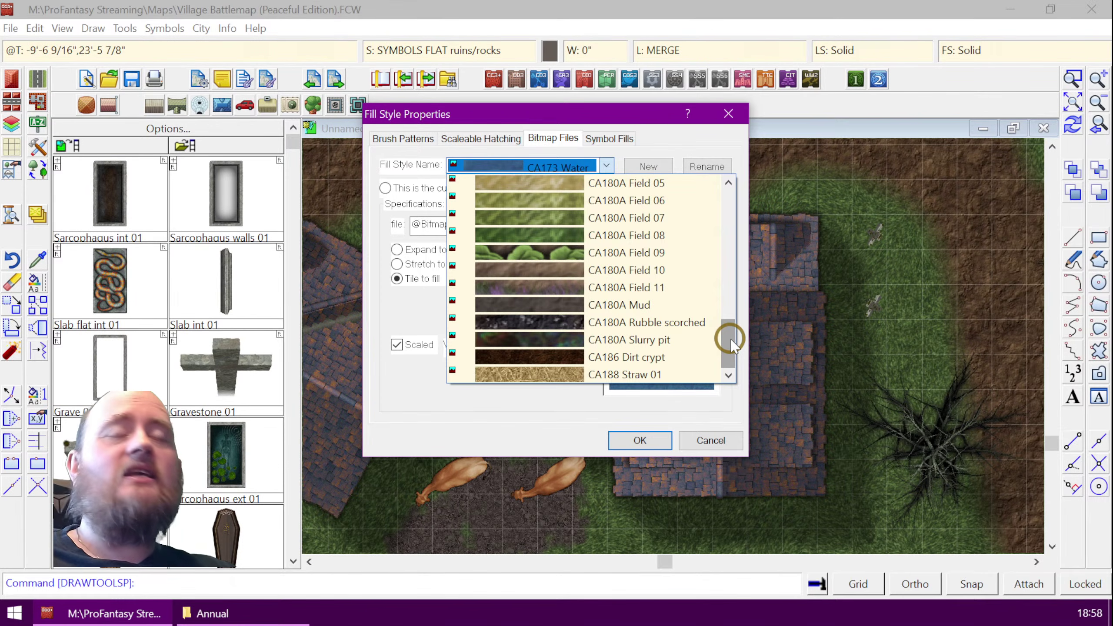
left_click_drag(731, 344, 722, 180)
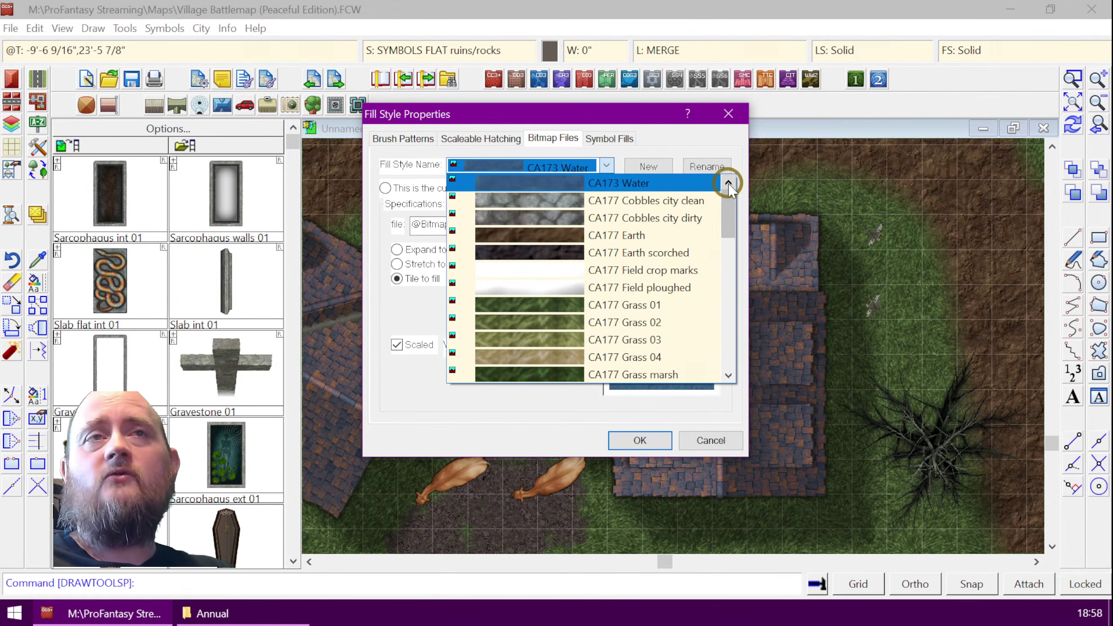
left_click(644, 114)
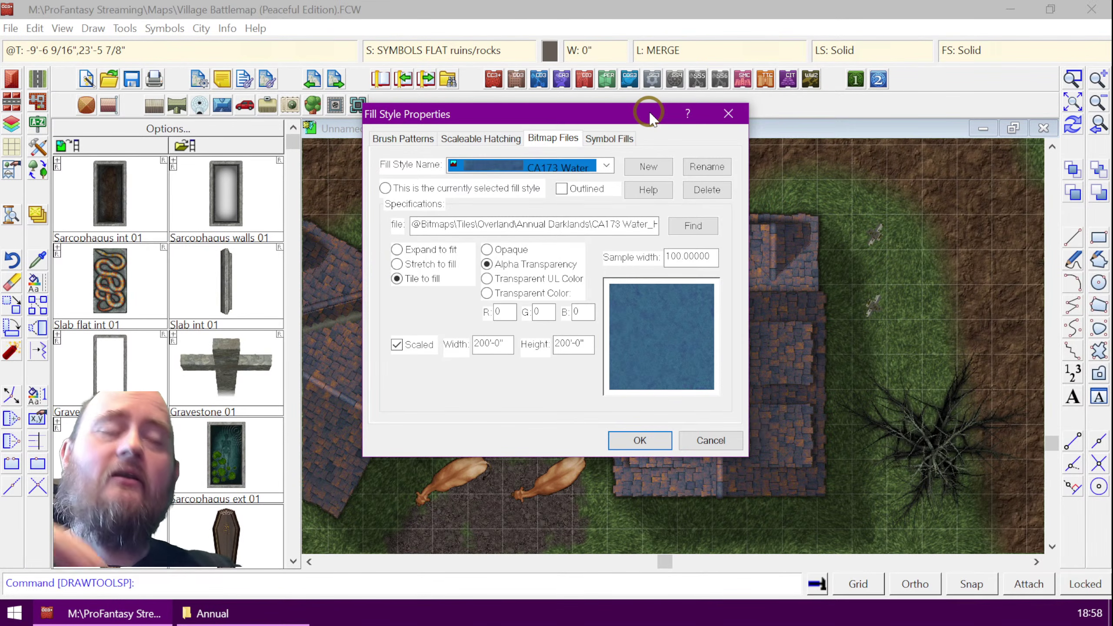
left_click(606, 165)
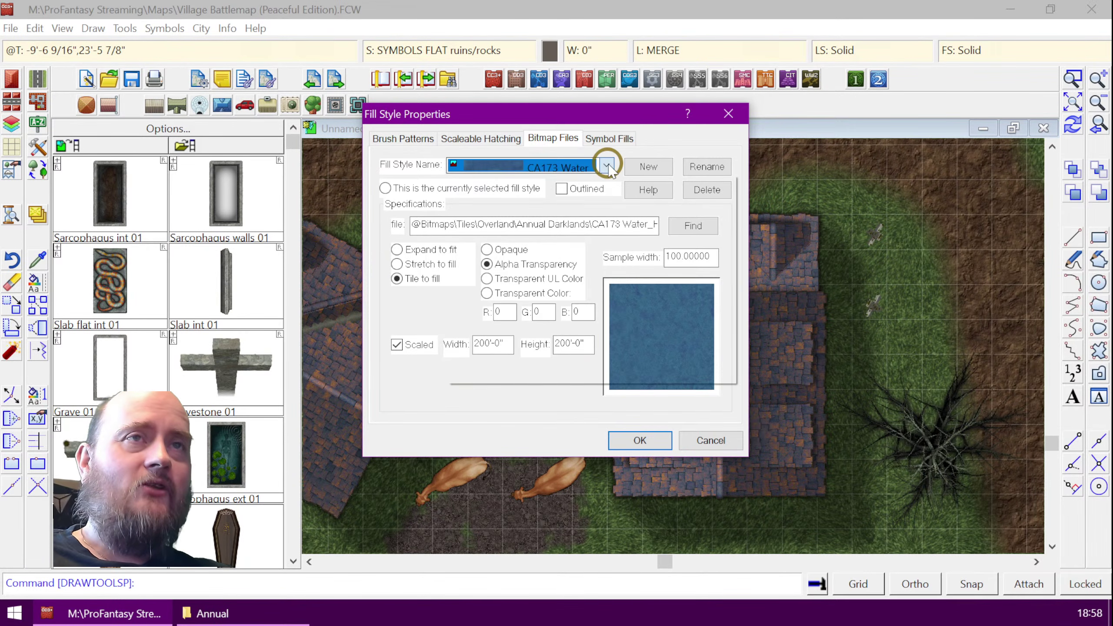
left_click_drag(739, 226, 723, 193)
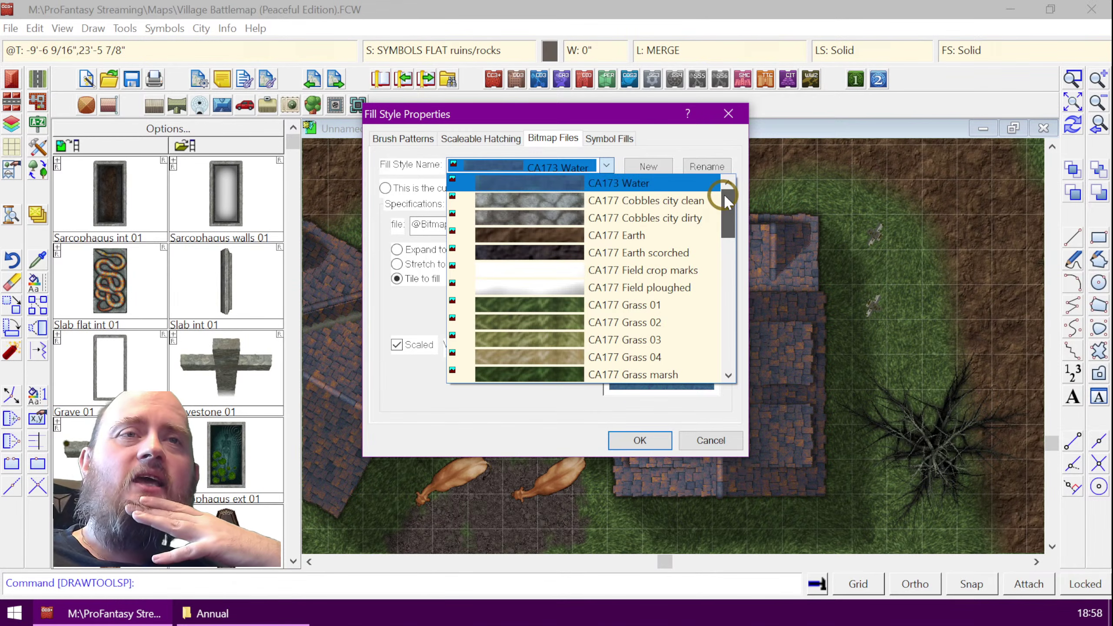
left_click(474, 415)
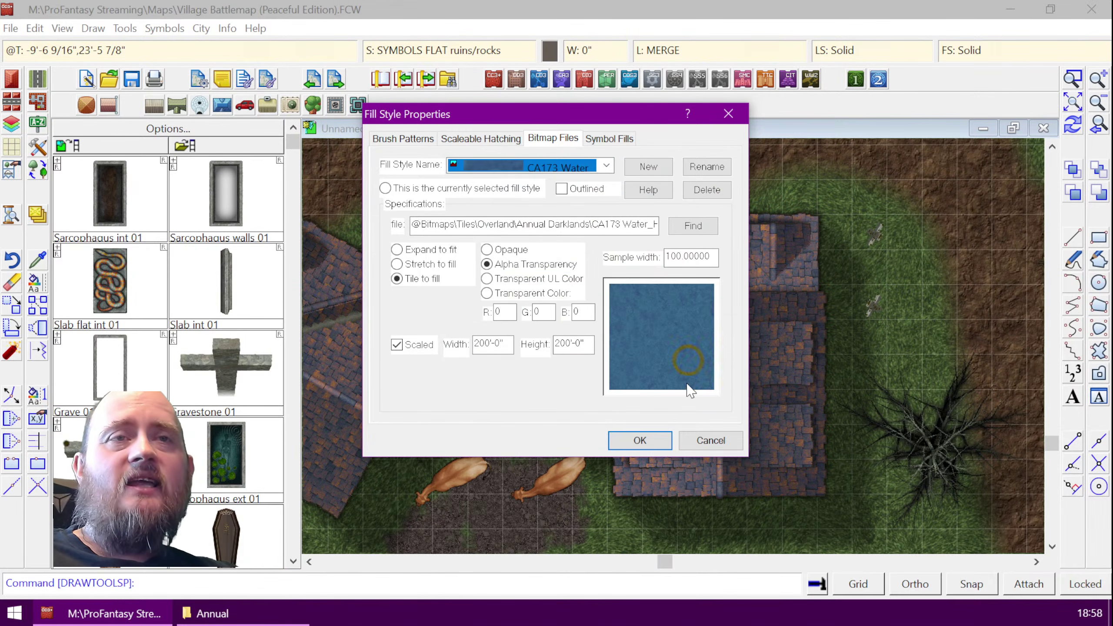
left_click(710, 438)
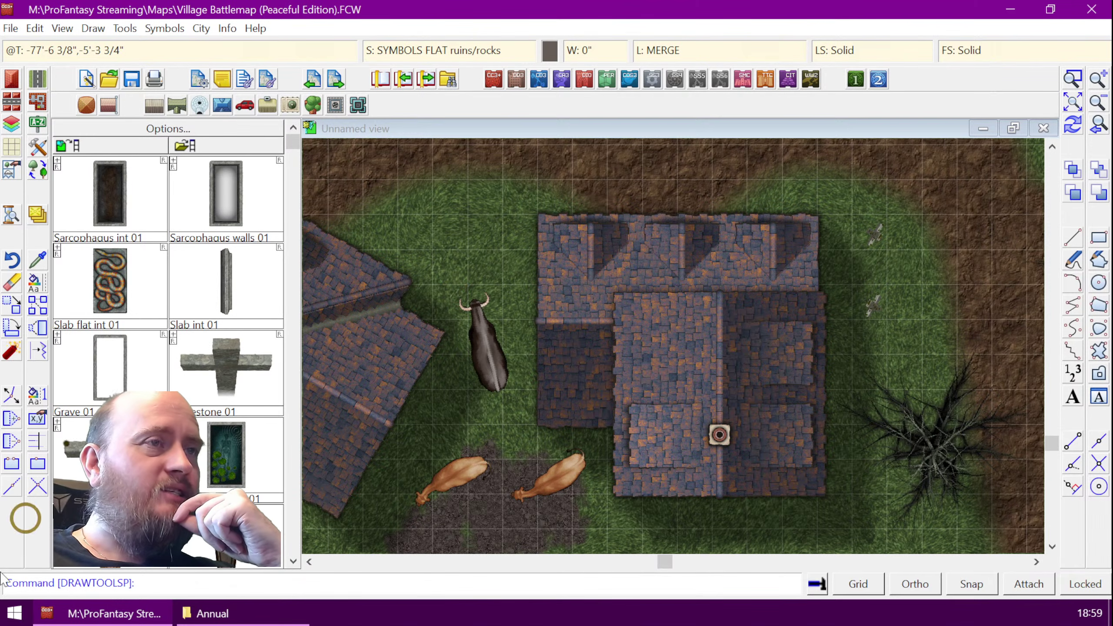
- Launch a second CC3+ window and set up a new dungeon map in the SS2 Dungeon A style with self-decided settings
left_click(15, 613)
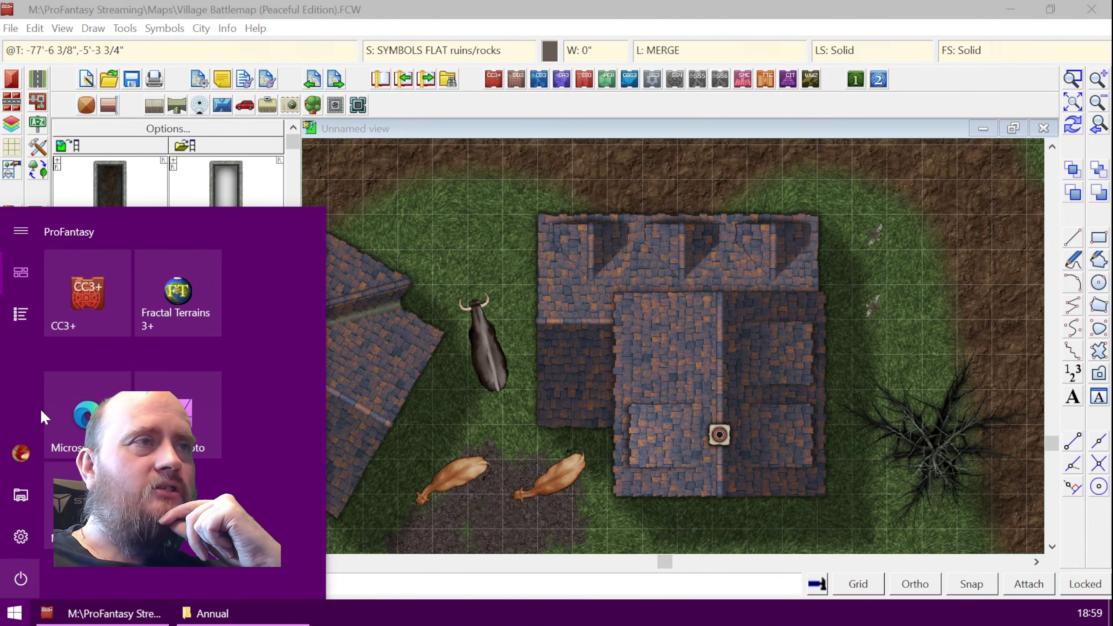
left_click(85, 300)
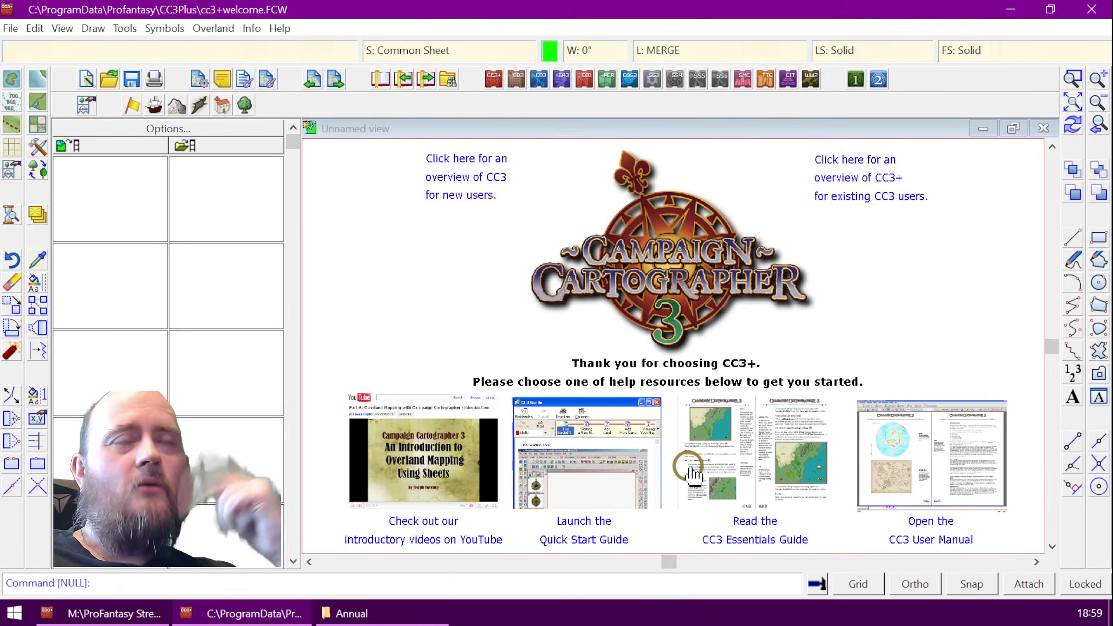
left_click(85, 76)
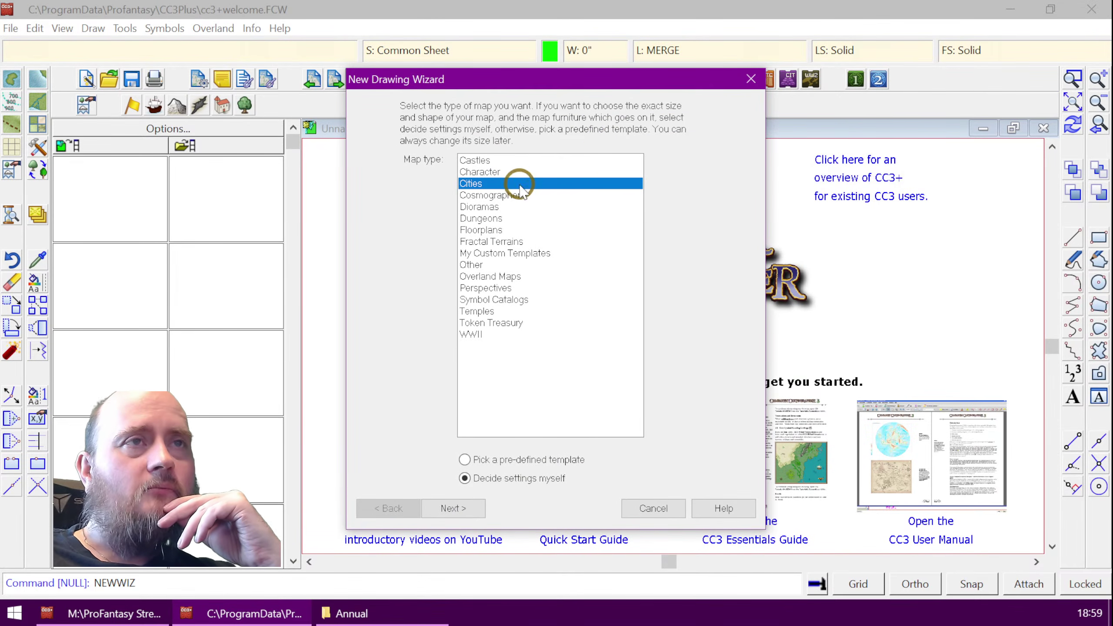
left_click(485, 218)
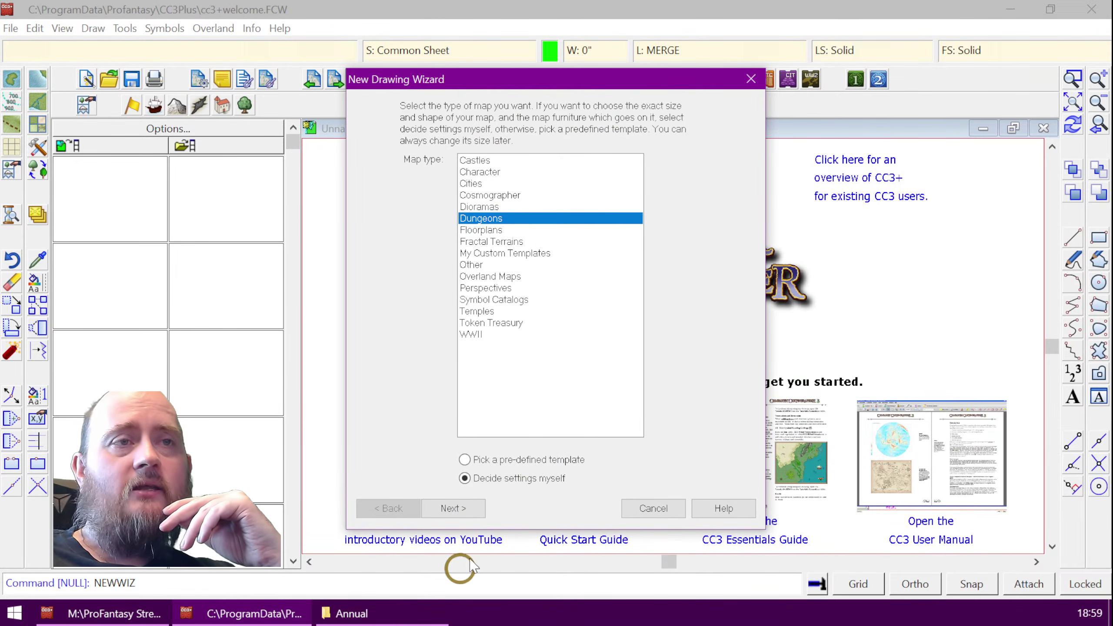
left_click(455, 508)
left_click_drag(519, 193, 515, 371)
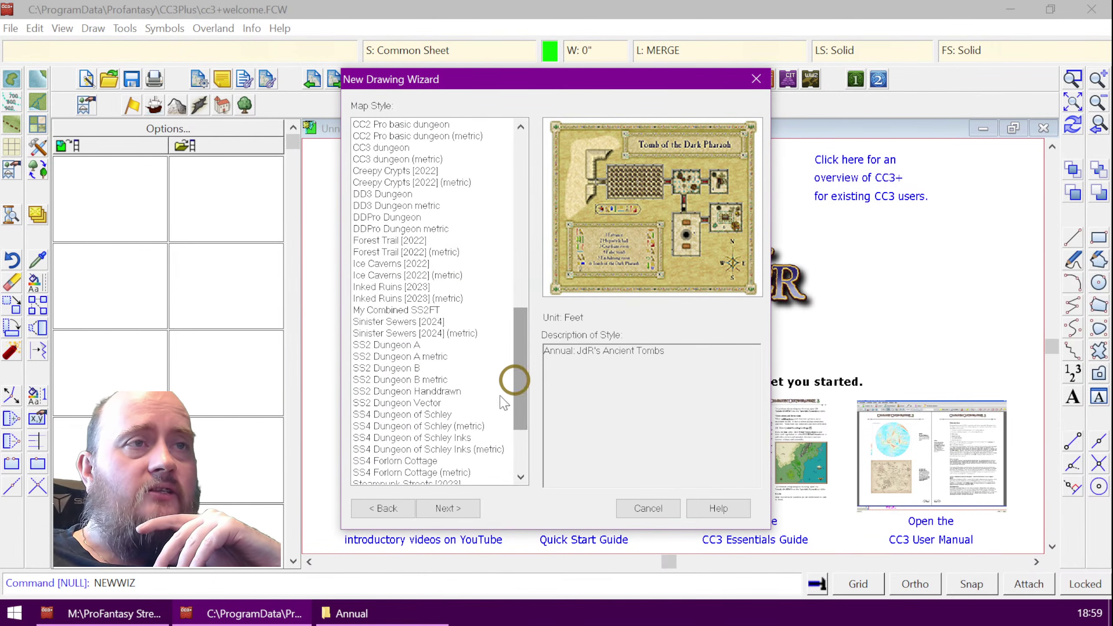
left_click(401, 347)
left_click(447, 508)
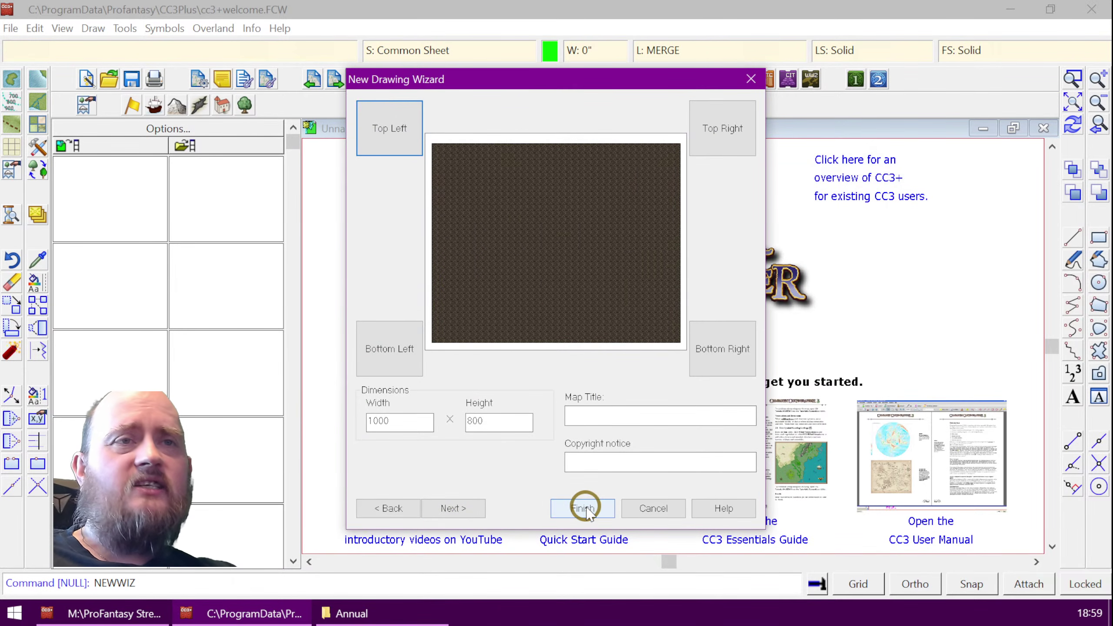
- Create the 1000 x 800 dungeon map as "SS2 A Fills" in the Maps folder, and close its window with the changes saved
left_click(583, 508)
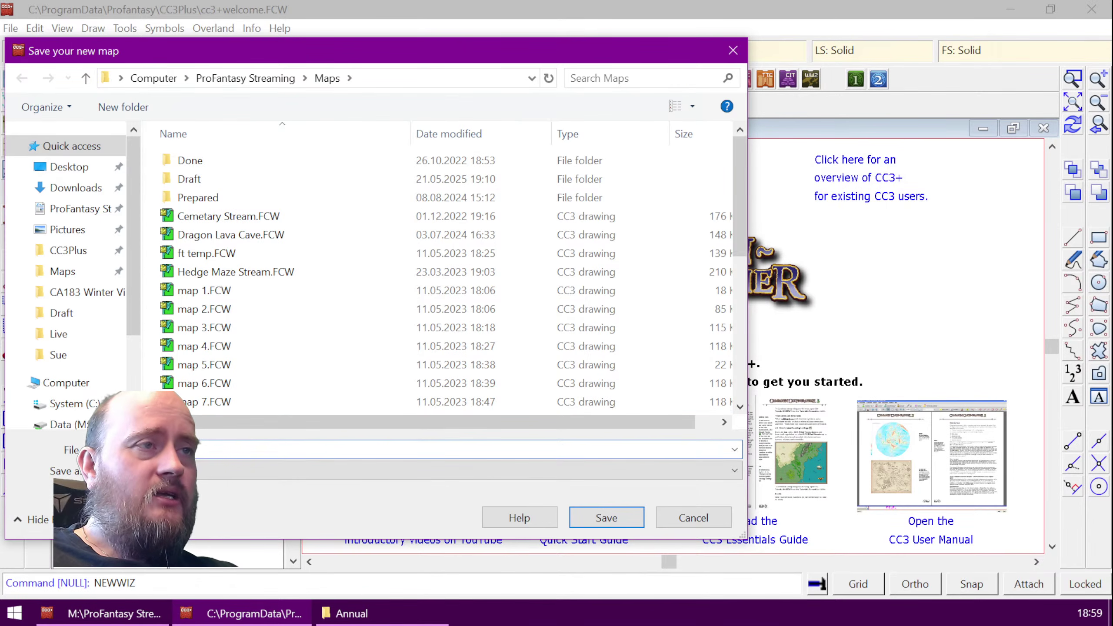
type("S")
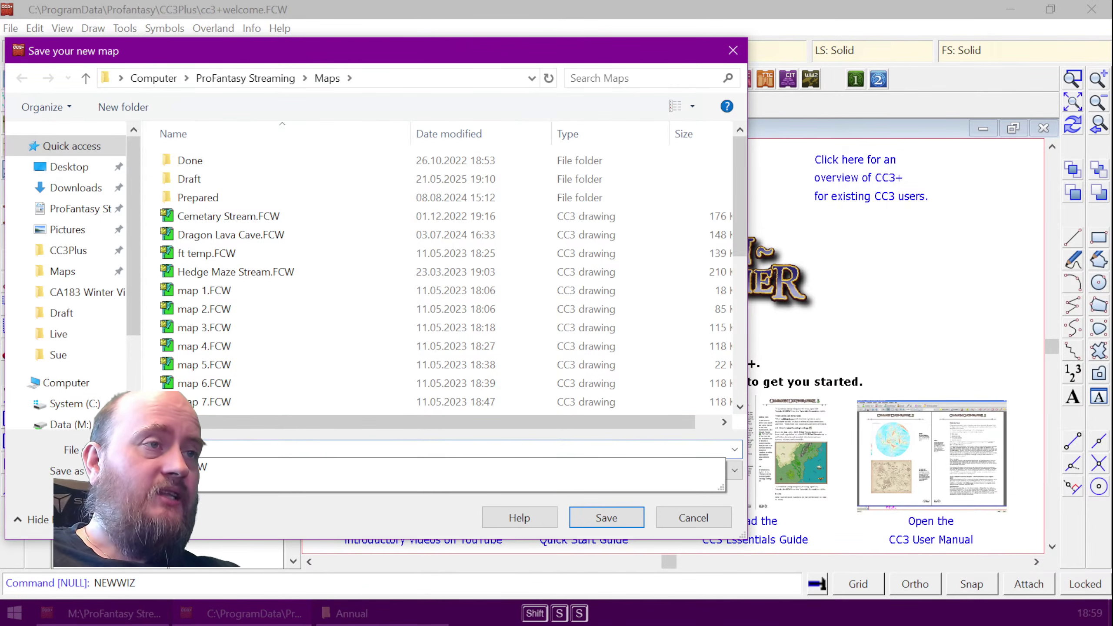
type("2 A Fills")
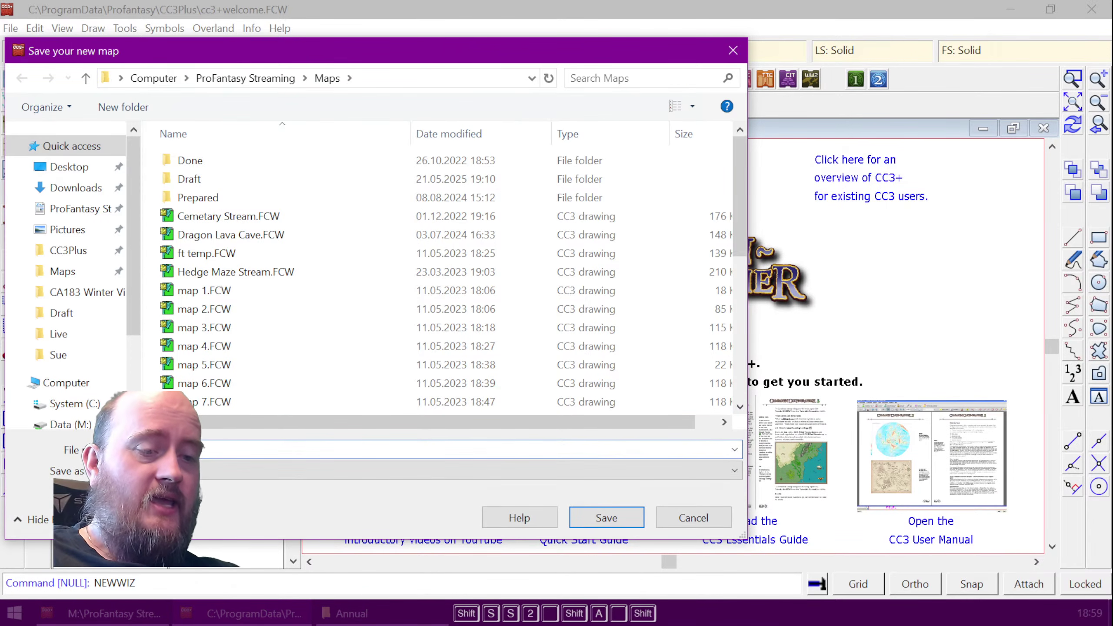
key("Return")
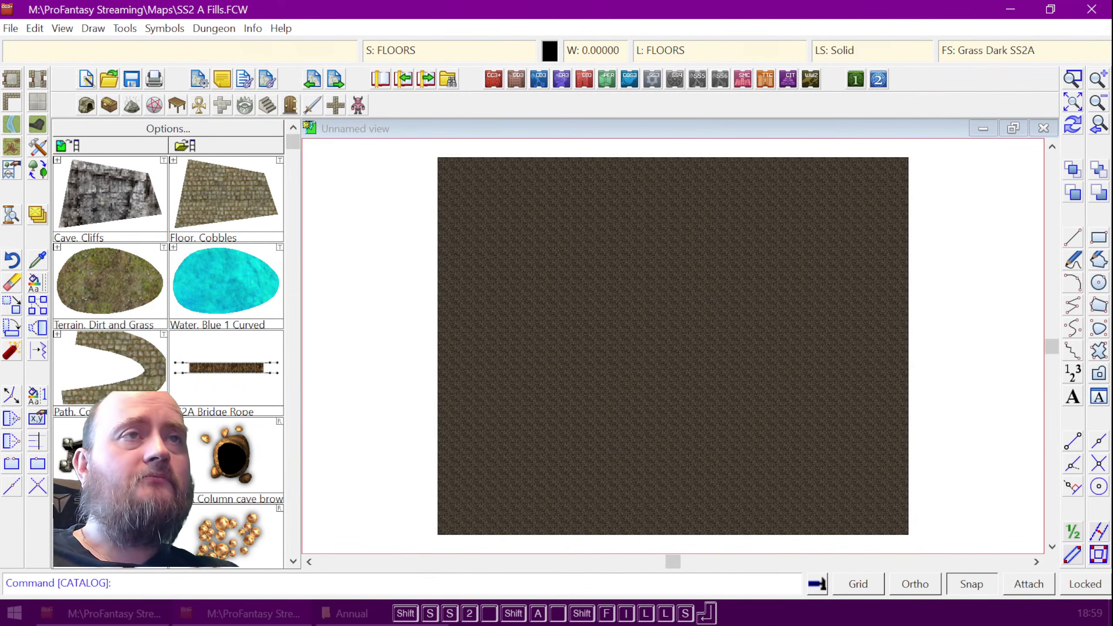
left_click(1092, 10)
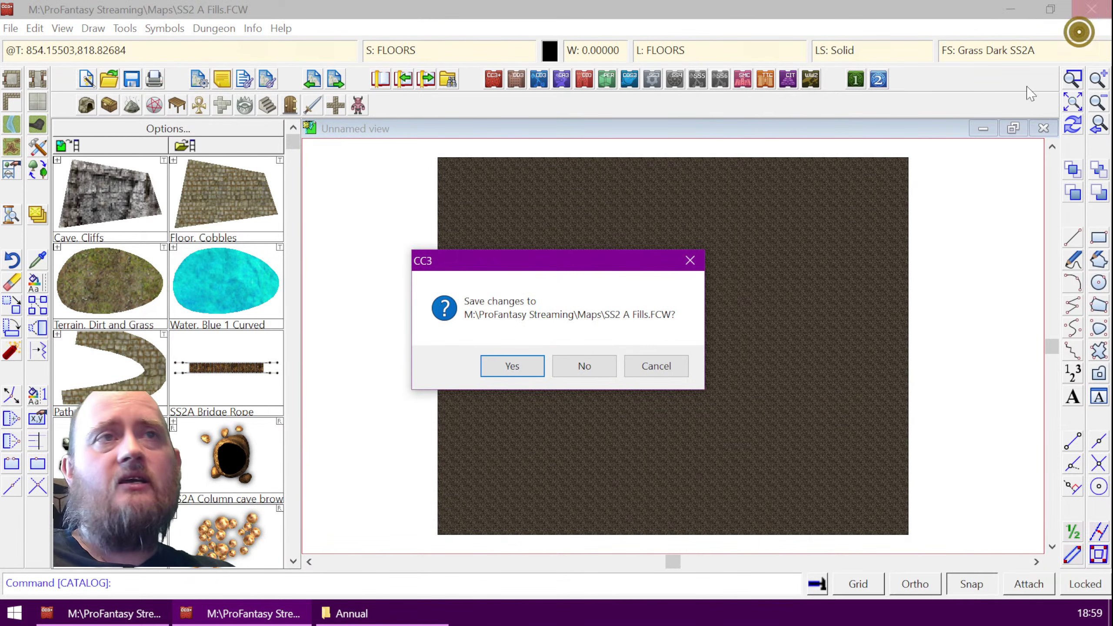
left_click(536, 369)
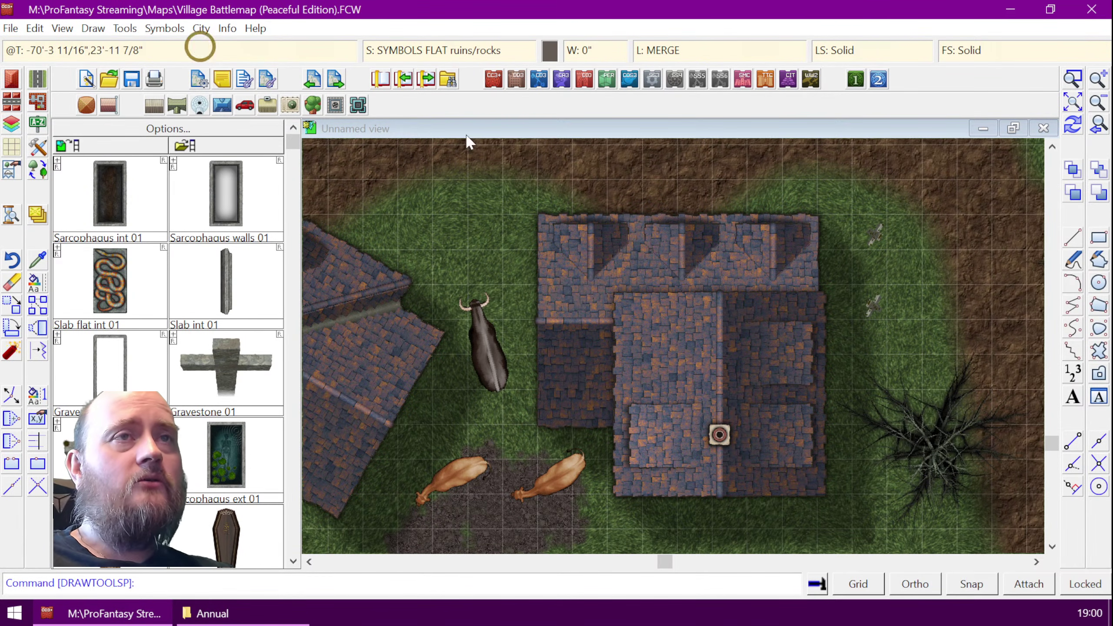
- Import the fills from SS2 A Fills.FCW in the Maps folder by inserting the file without placing it, and save the village map
left_click(87, 29)
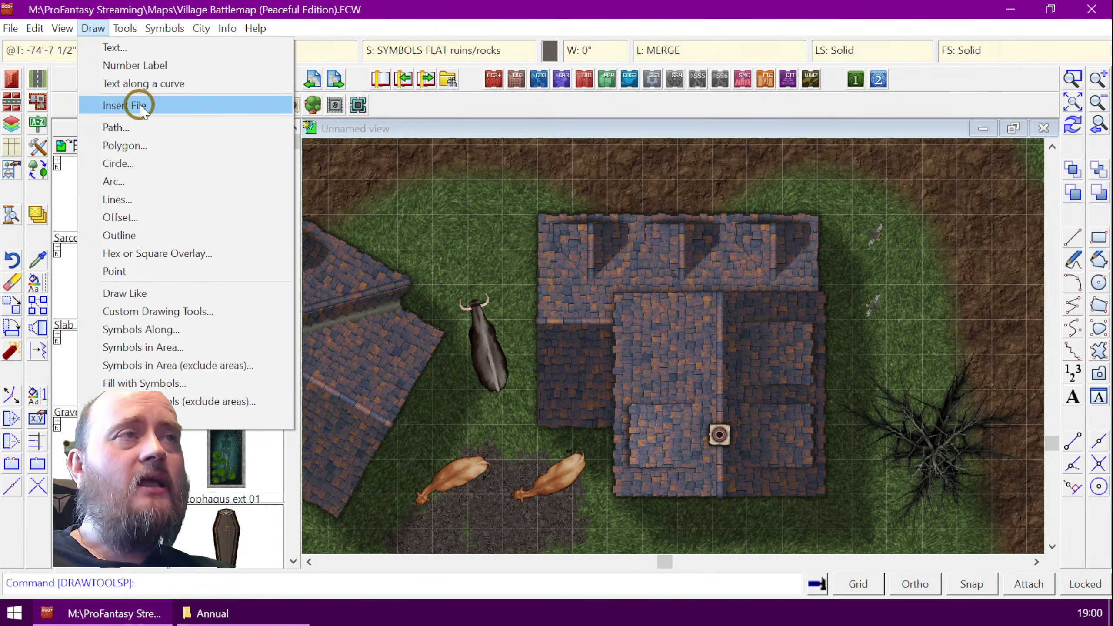
left_click(127, 105)
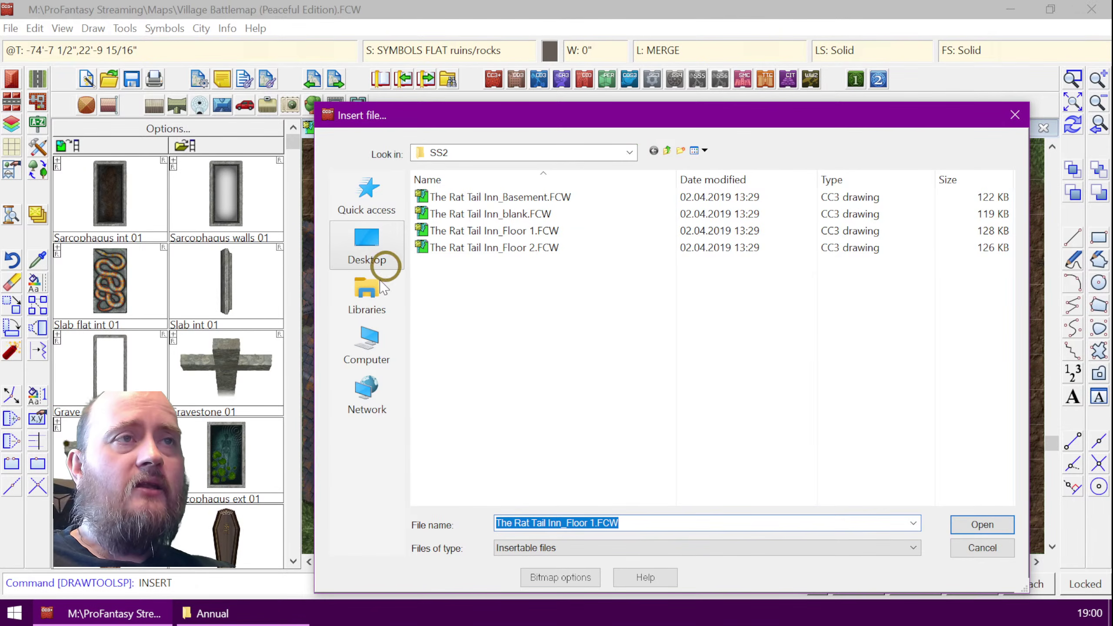
left_click(364, 195)
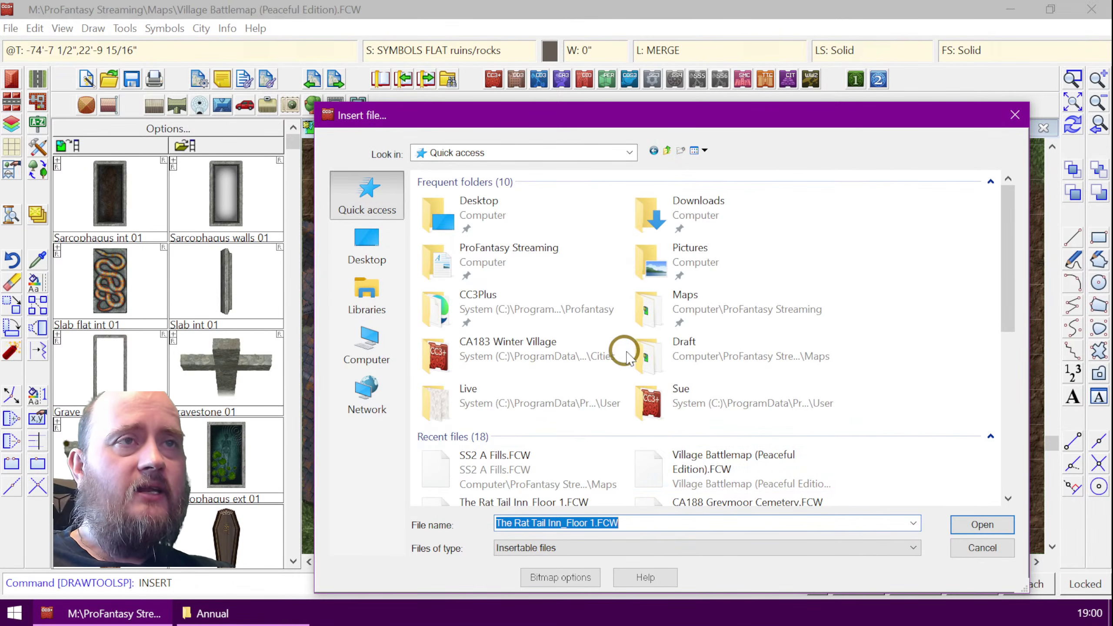
double_click(725, 309)
scroll(599, 338, "down", 2)
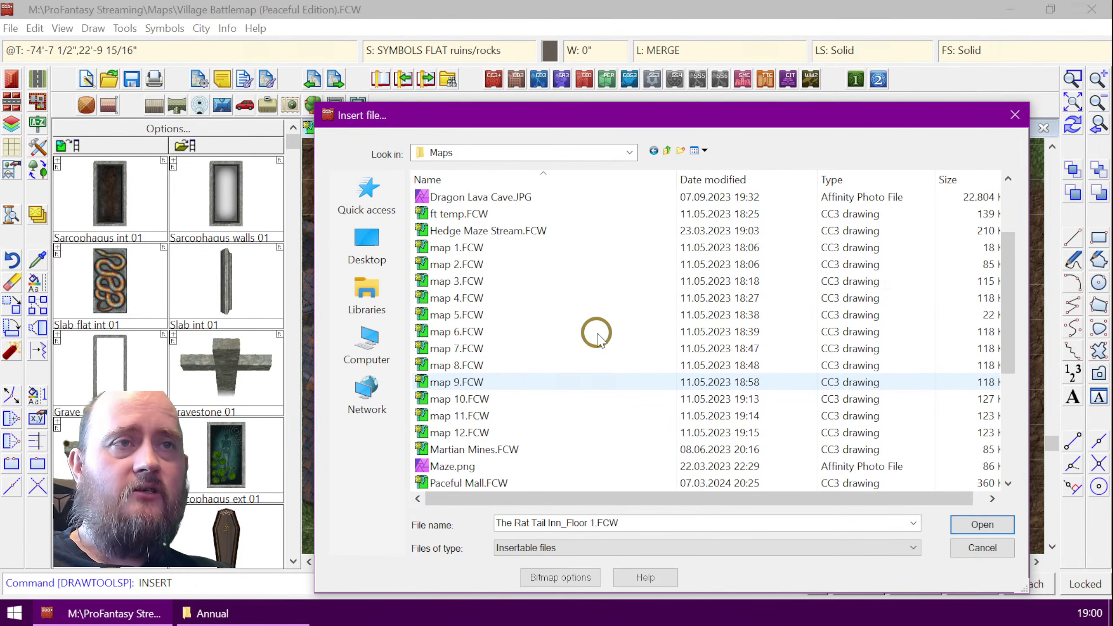
scroll(598, 339, "down", 3)
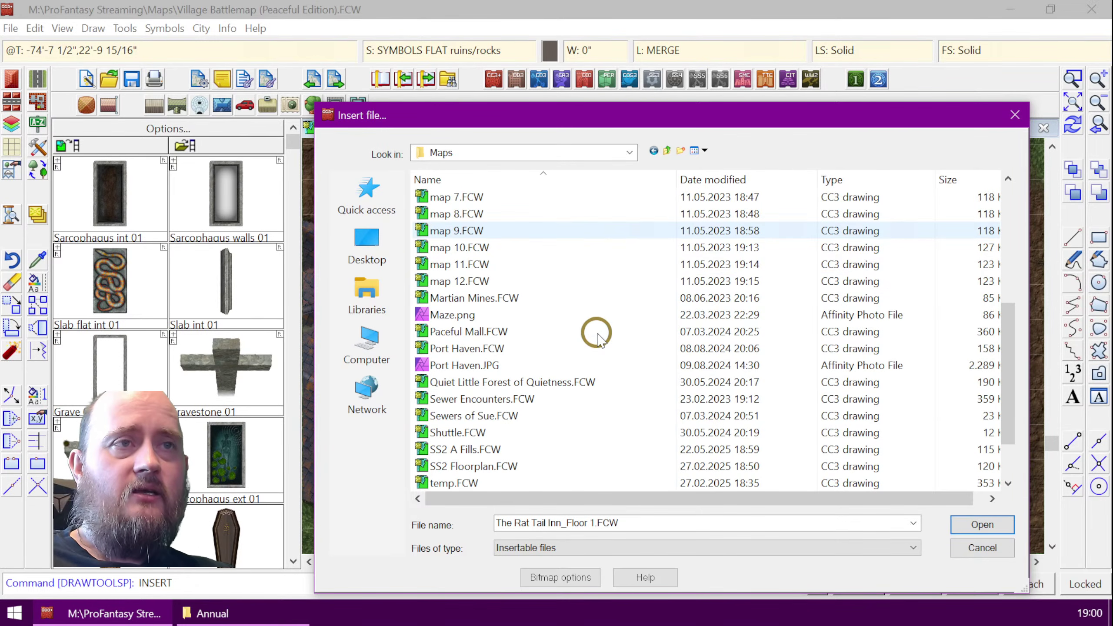
left_click(486, 449)
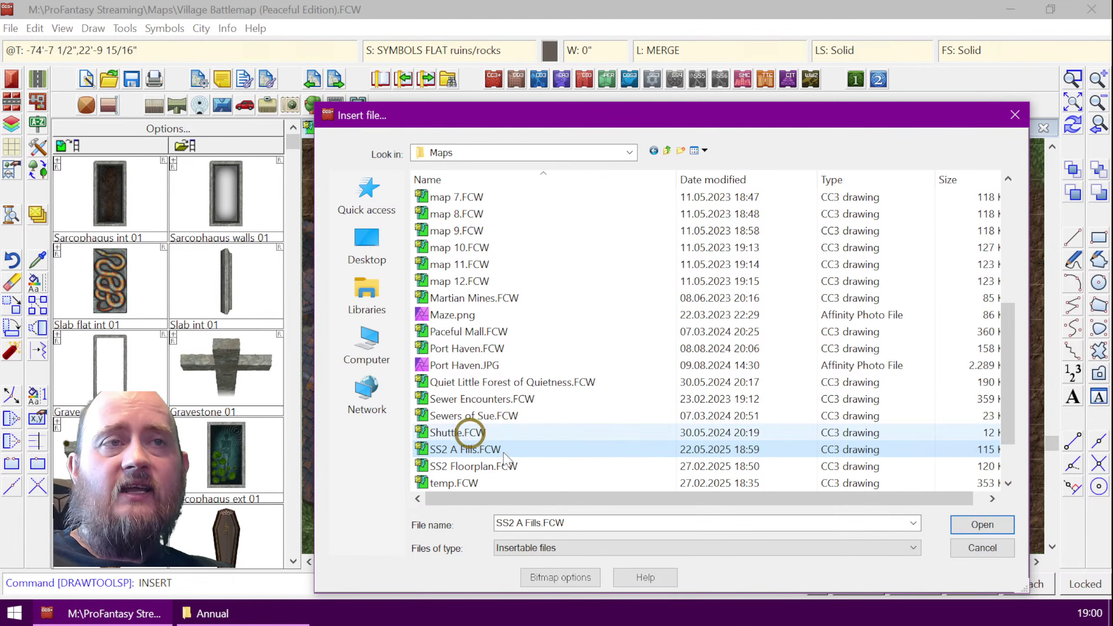
left_click(982, 524)
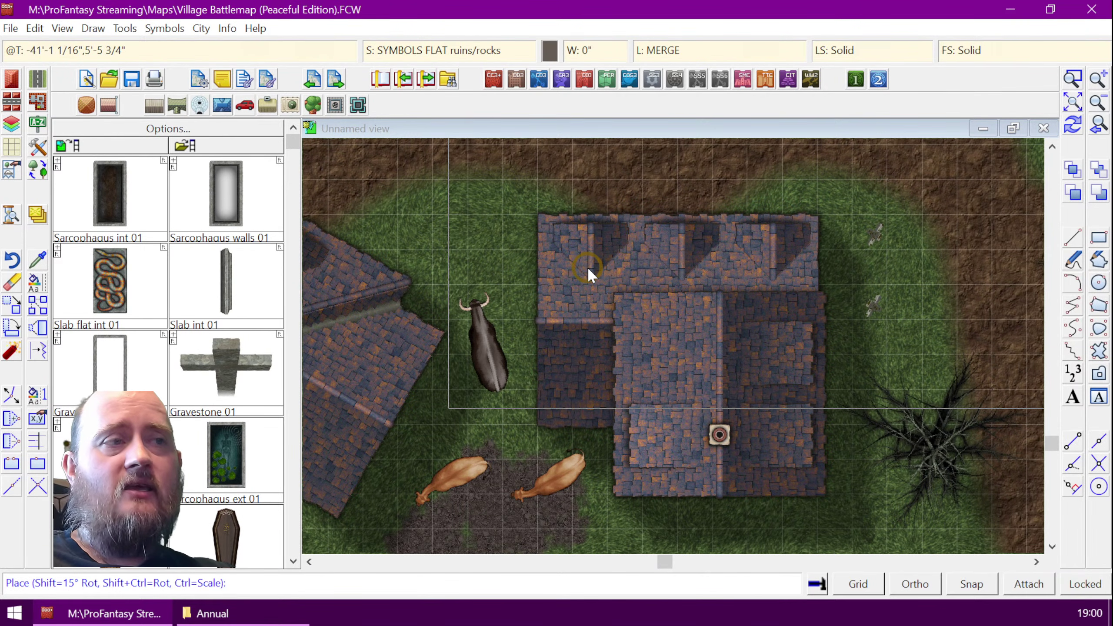
key("Escape")
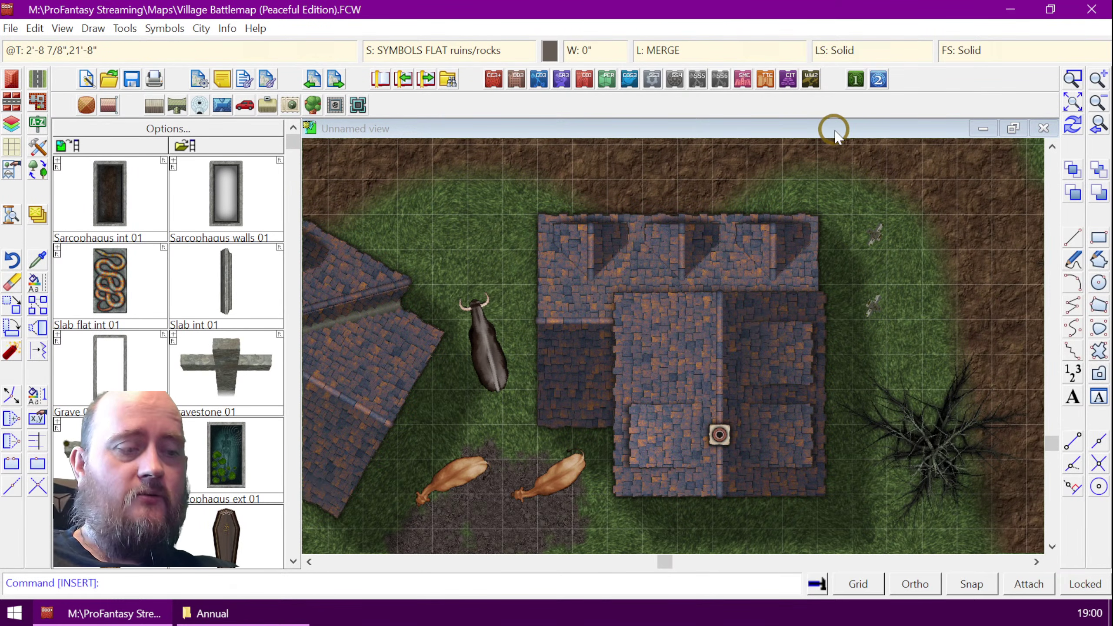
key("ctrl+s")
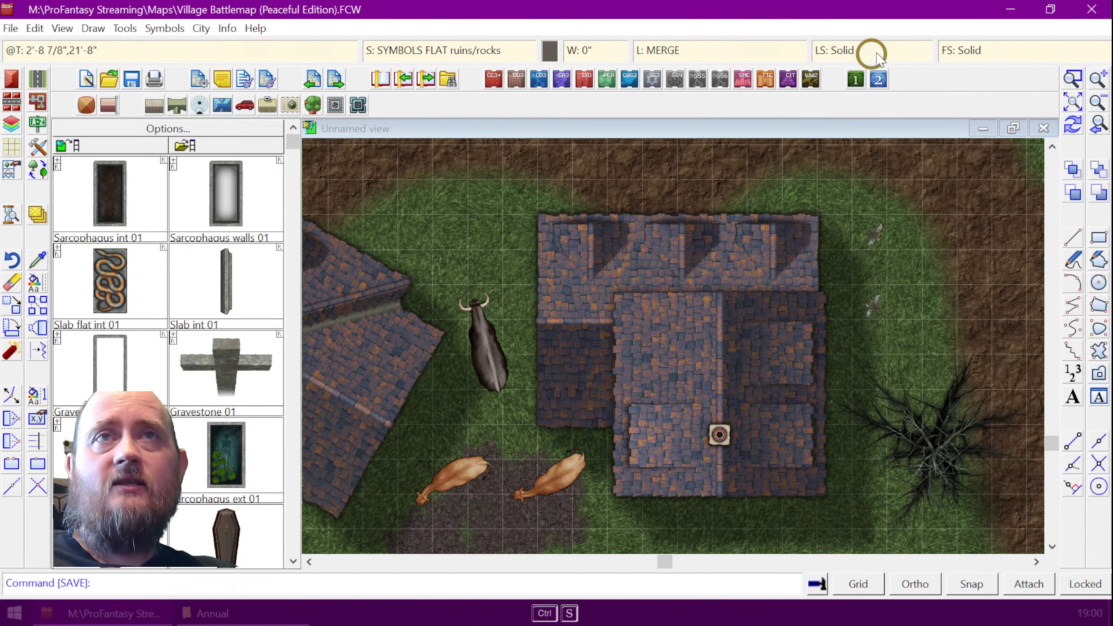
- Check the village map's bitmap fill styles for the SS2A fills, and close the fill style properties without changing anything
left_click(983, 52)
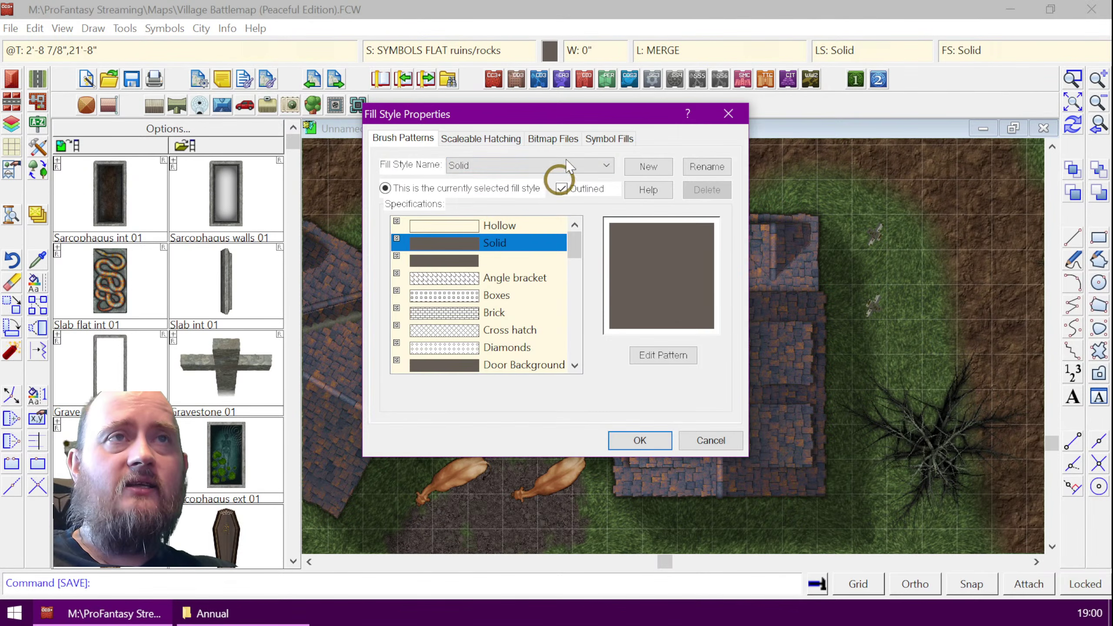
left_click(553, 139)
left_click(607, 166)
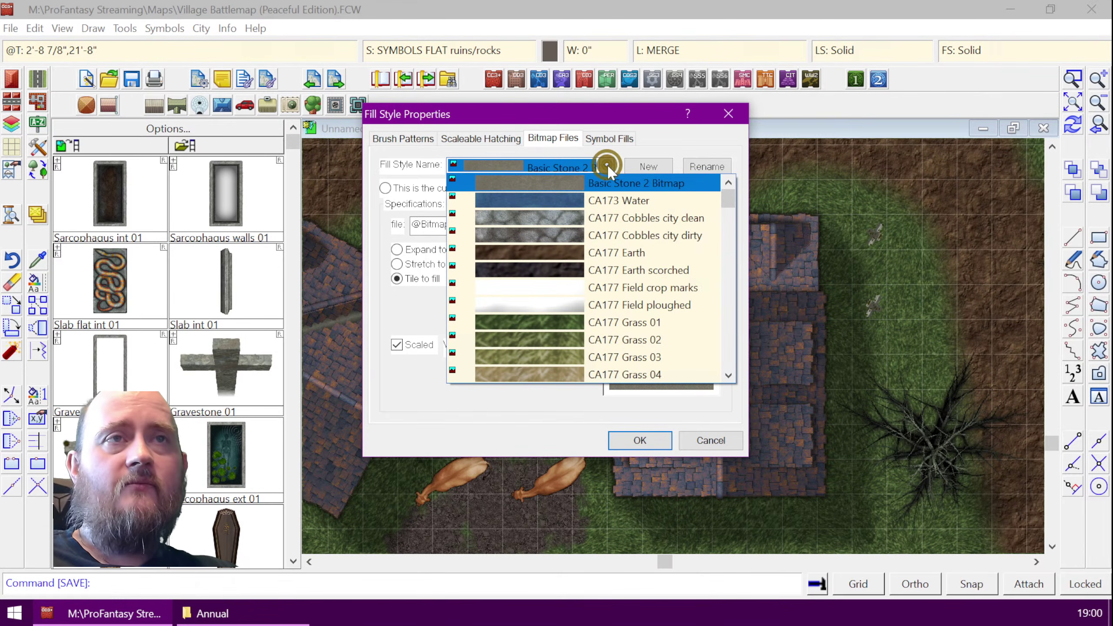
scroll(687, 293, "down", 15)
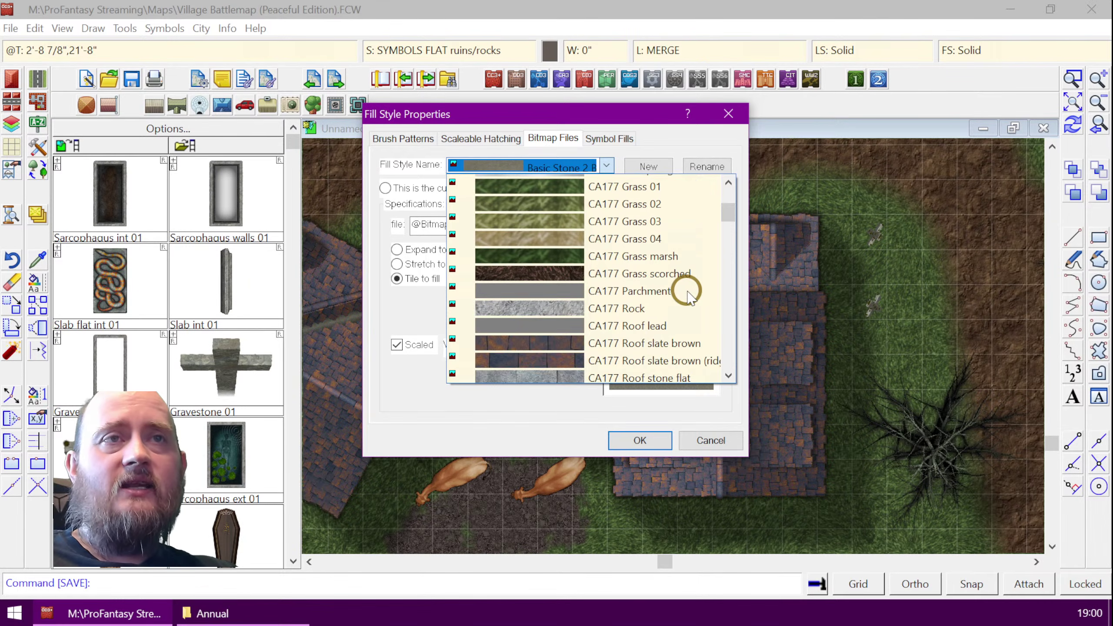
scroll(687, 293, "down", 5)
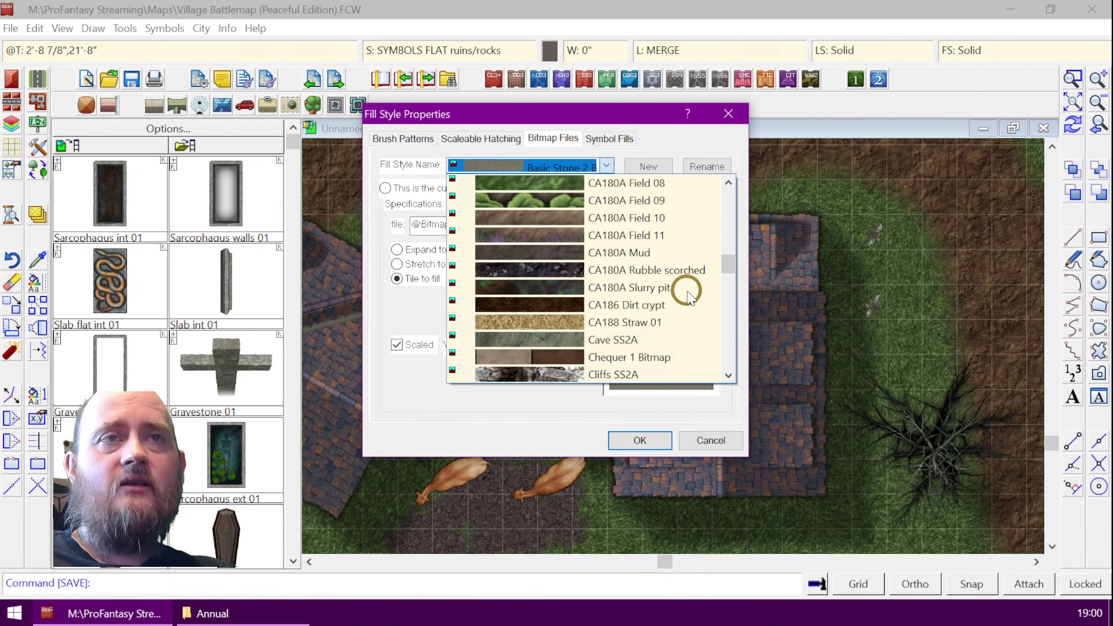
scroll(687, 293, "down", 6)
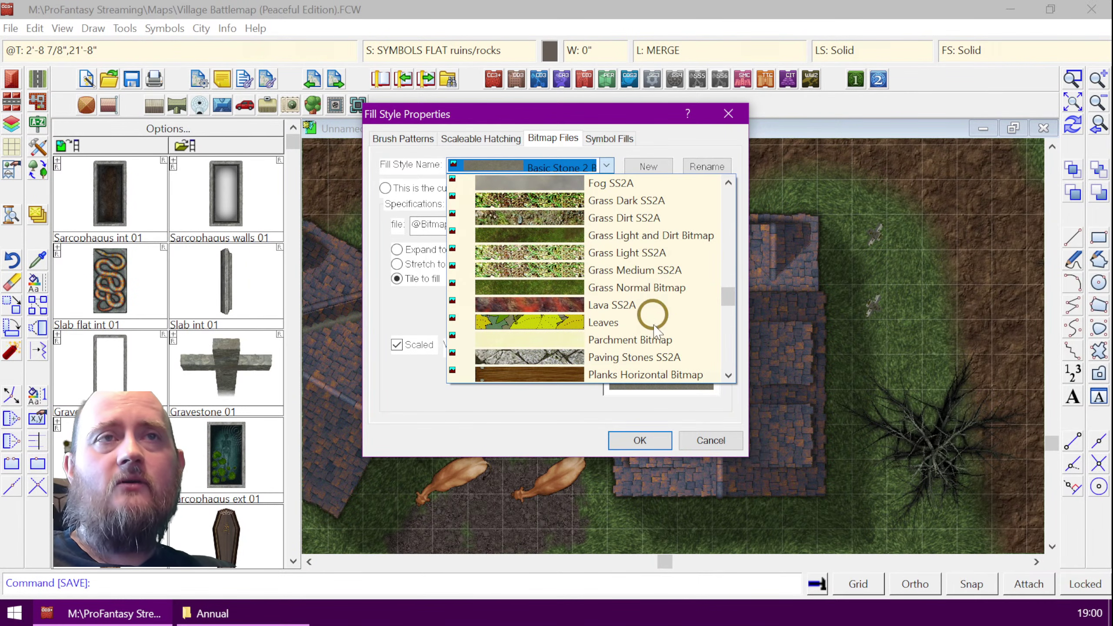
scroll(657, 223, "down", 6)
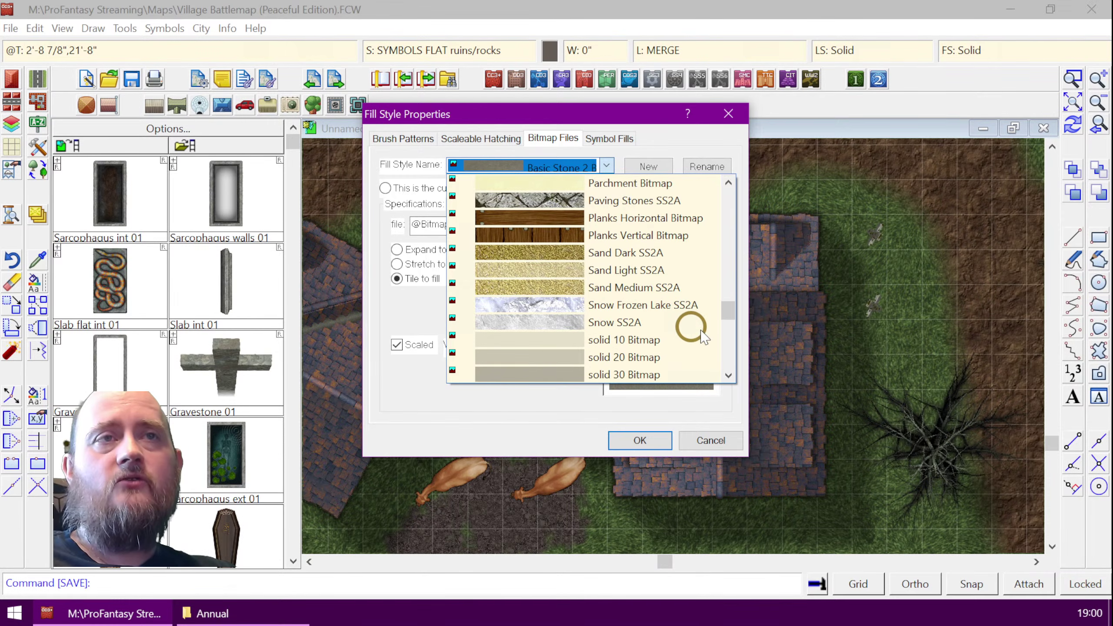
scroll(692, 335, "down", 1)
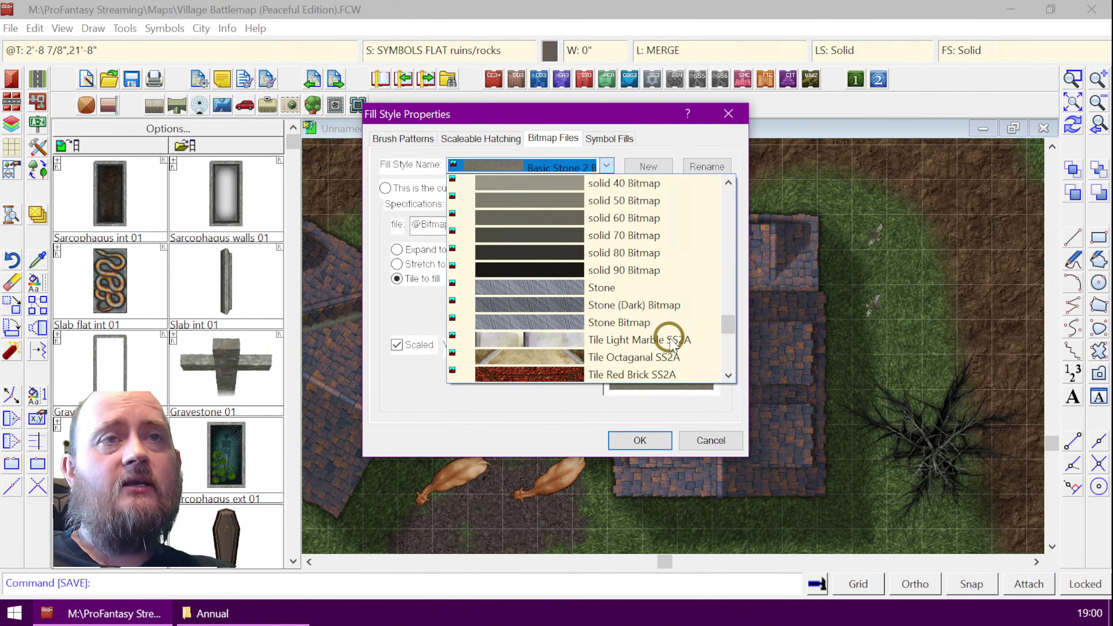
scroll(670, 335, "up", 20)
left_click(661, 122)
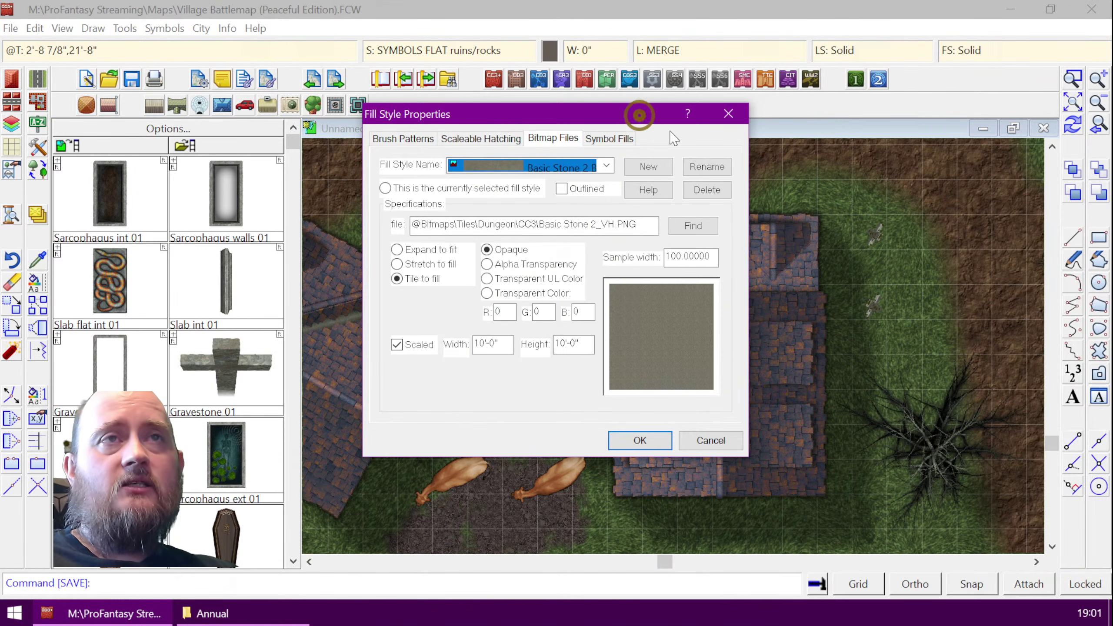
left_click(728, 114)
left_click(878, 213)
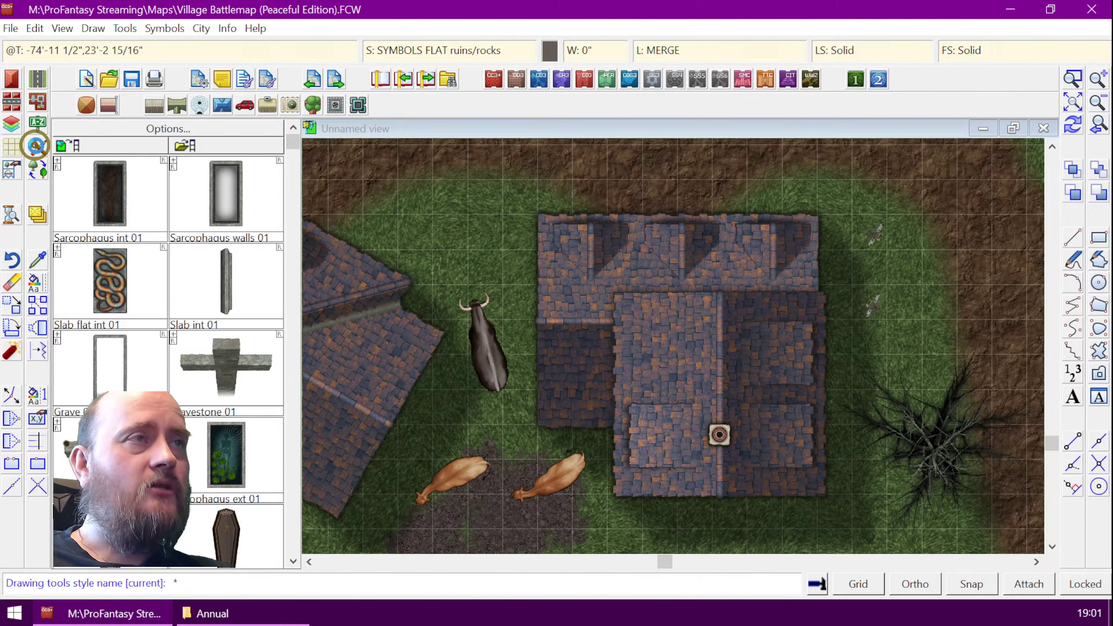
- Open the full drawing tool selection and switch its style to Dungeon SS2A
left_click(36, 146)
left_click(707, 75)
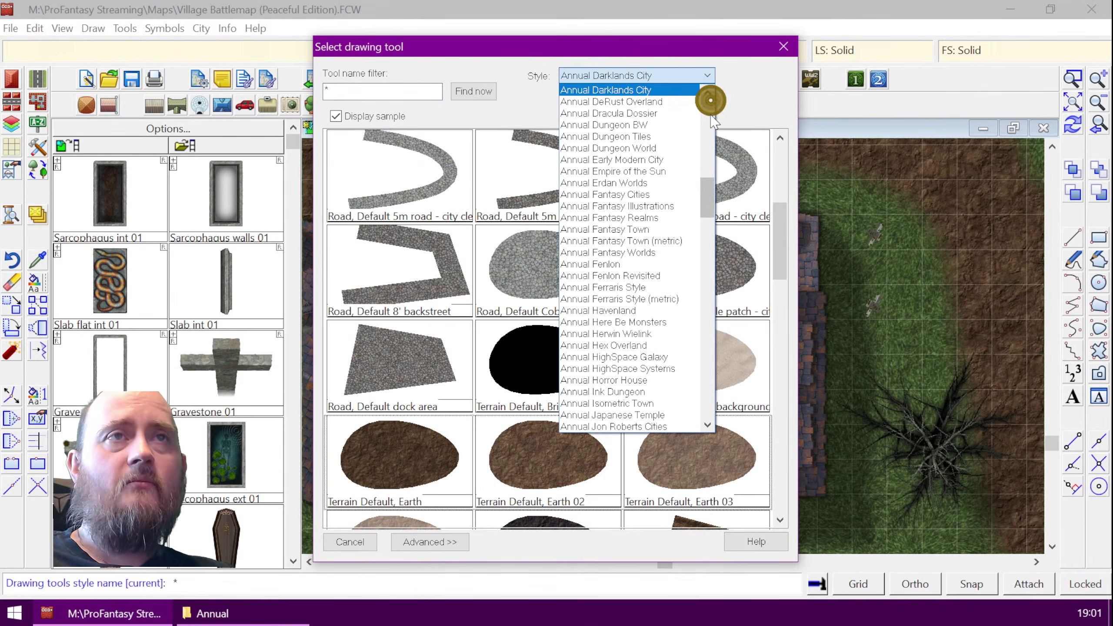
left_click_drag(703, 178, 703, 349)
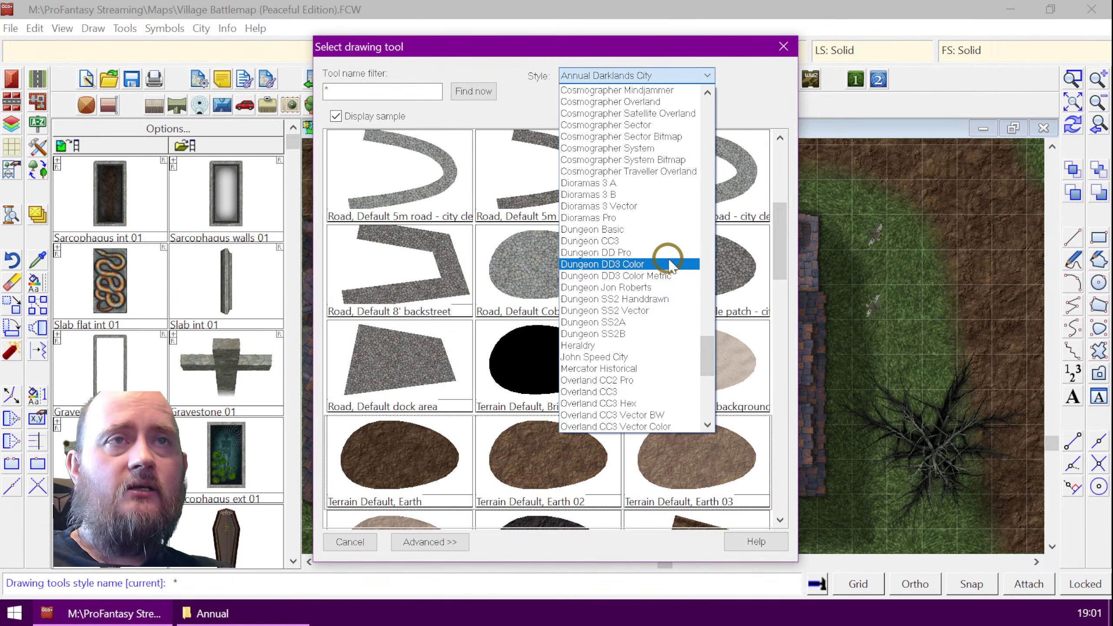
left_click(657, 322)
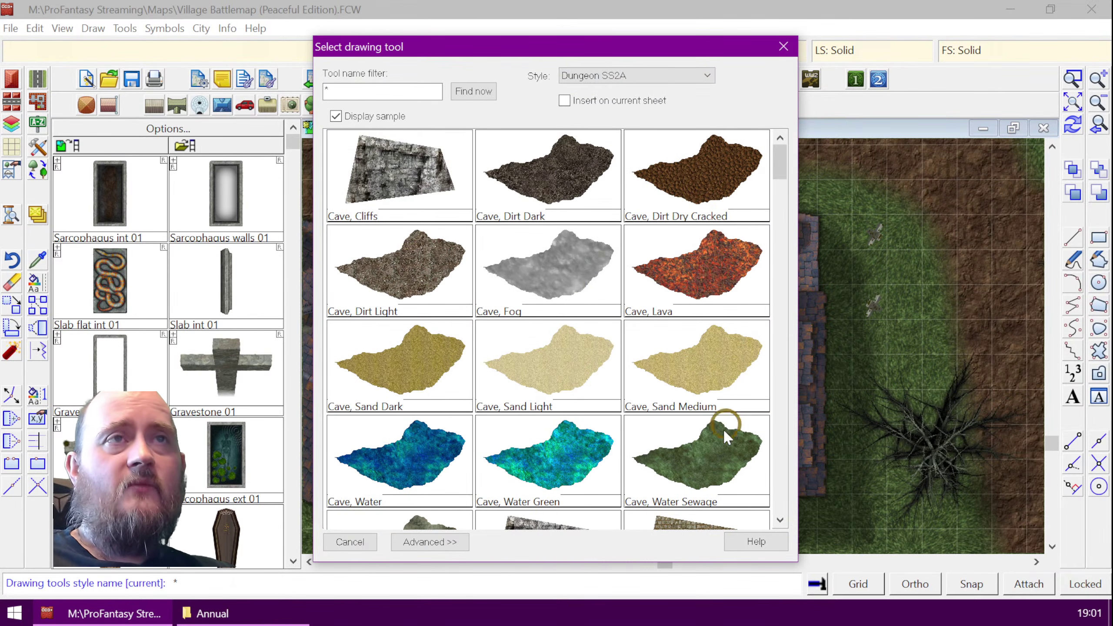
- Look through the path, terrain and water tools of the Dungeon SS2A style, and return to the start of the list
left_click_drag(778, 162, 781, 266)
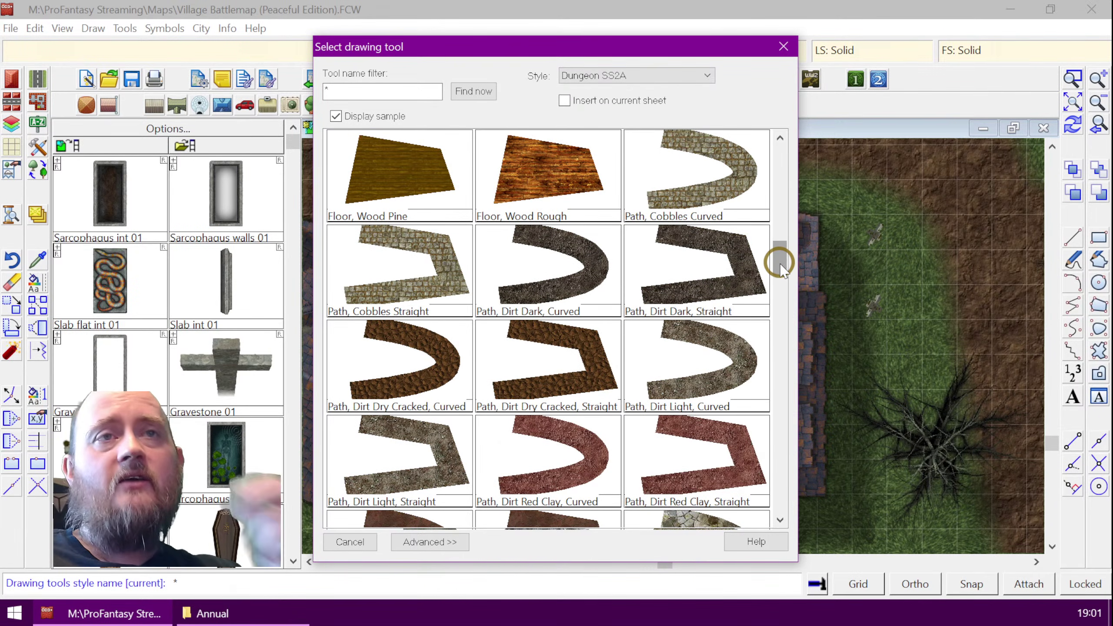
left_click(780, 520)
left_click(780, 520)
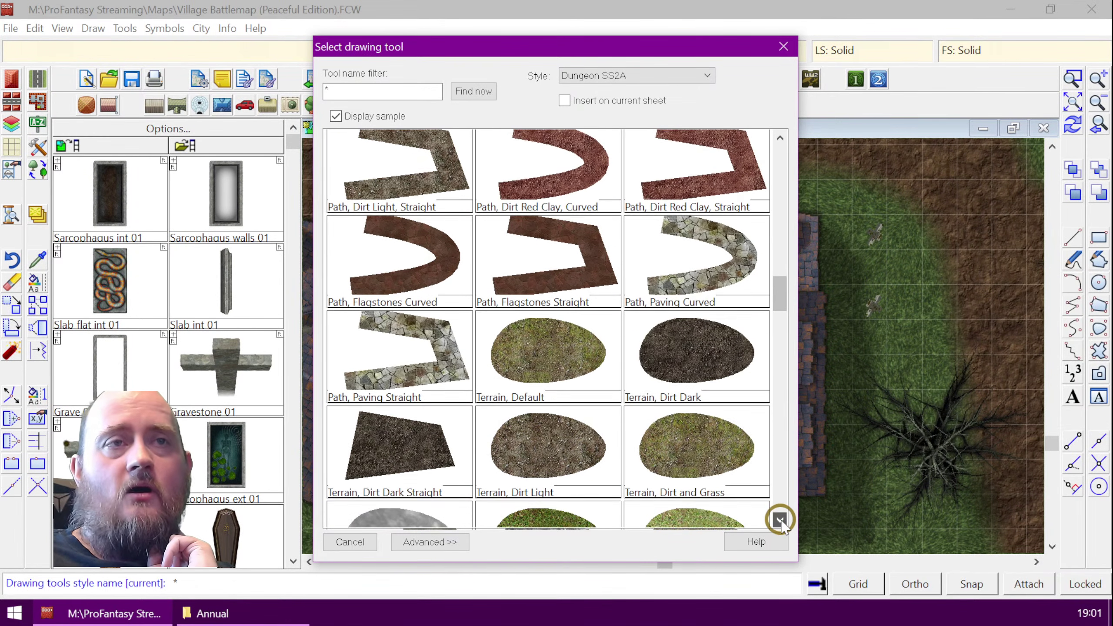
left_click(780, 520)
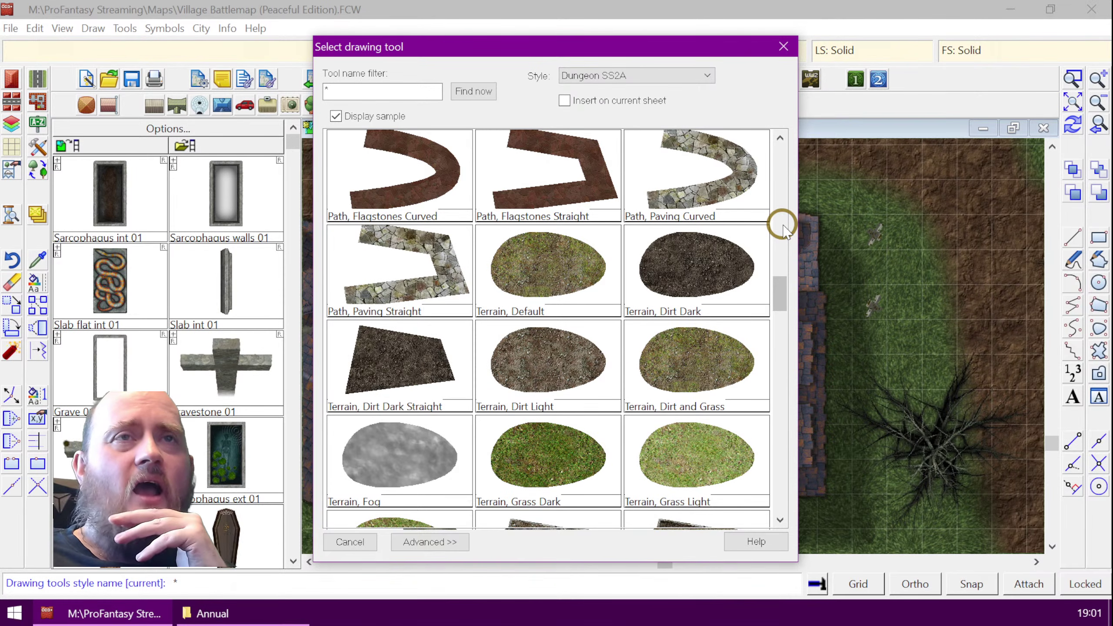
left_click(780, 520)
left_click(780, 520)
left_click(780, 519)
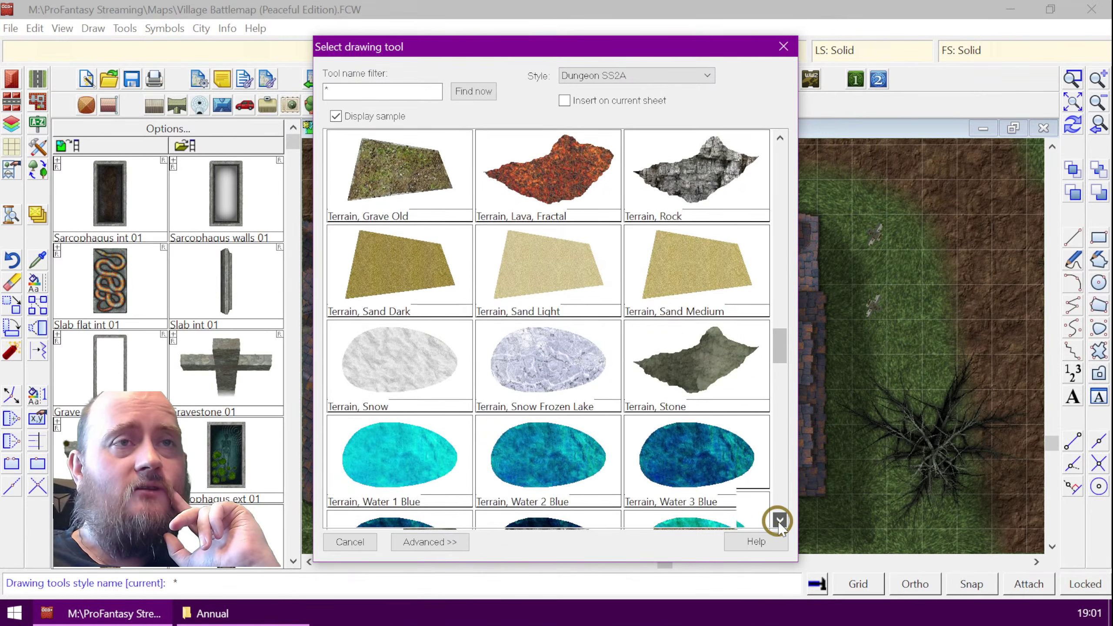
left_click(779, 520)
left_click(780, 520)
left_click(780, 140)
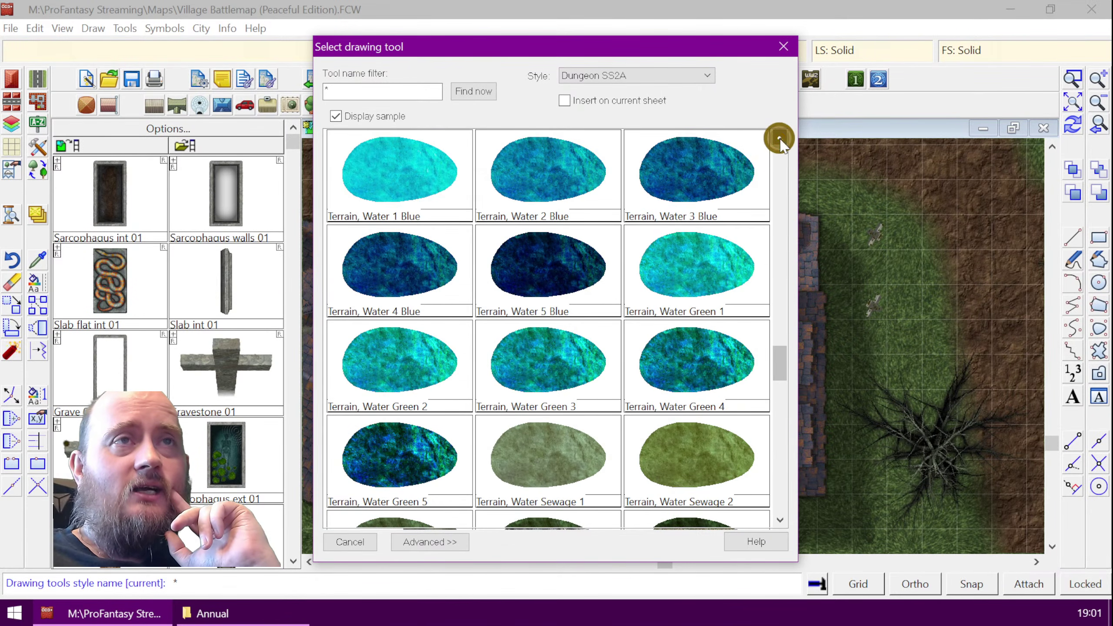
left_click(780, 139)
left_click(780, 140)
left_click(780, 140)
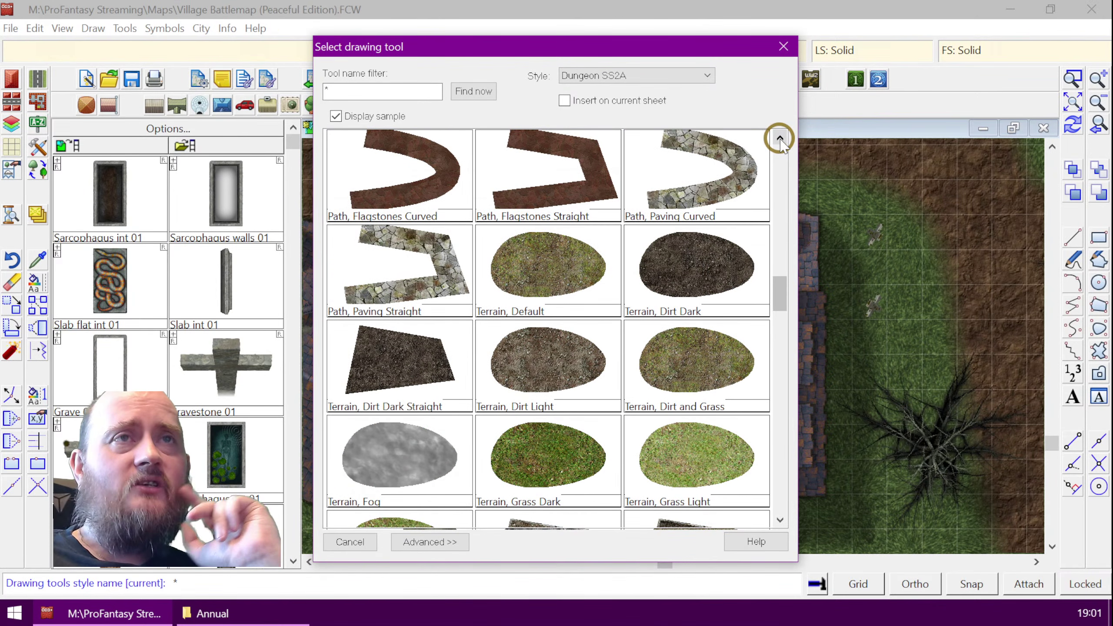
left_click(780, 139)
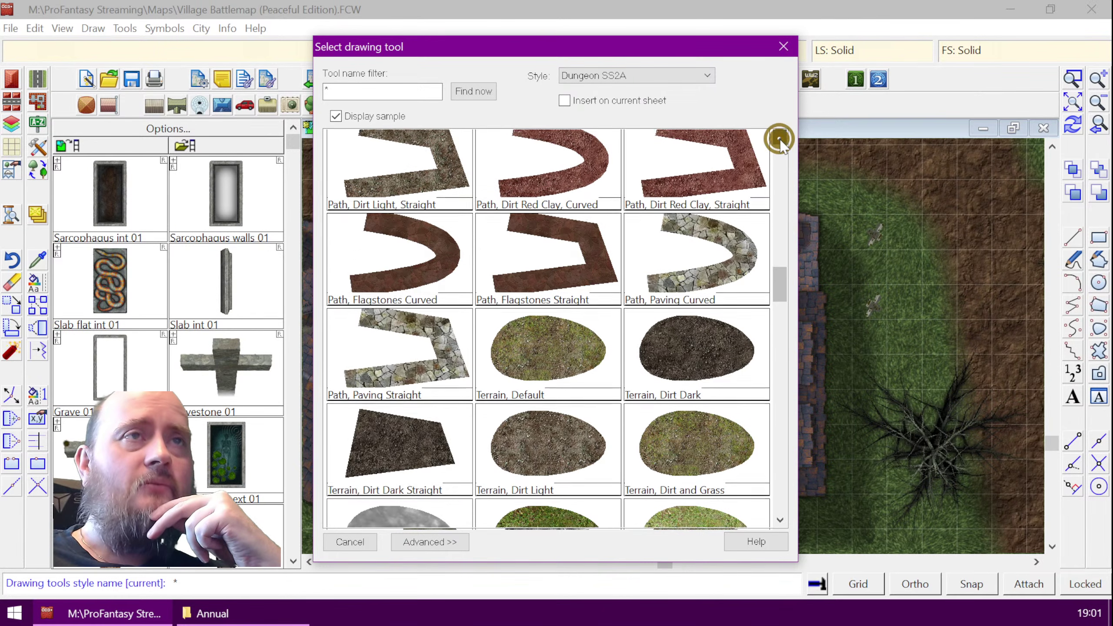
left_click(780, 140)
left_click(779, 139)
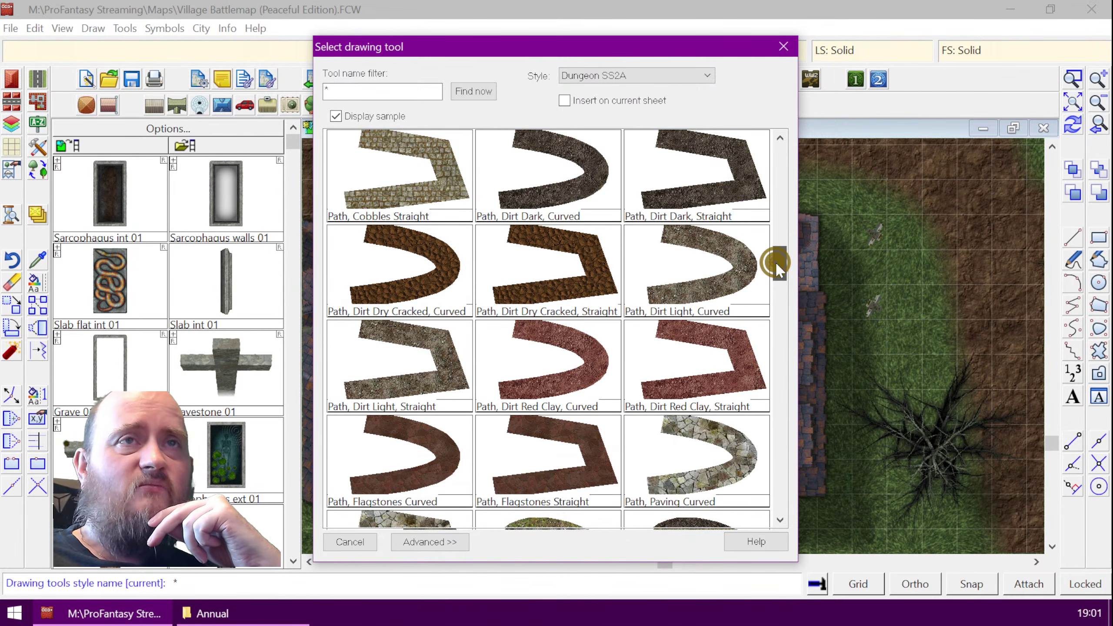
left_click_drag(779, 266, 784, 147)
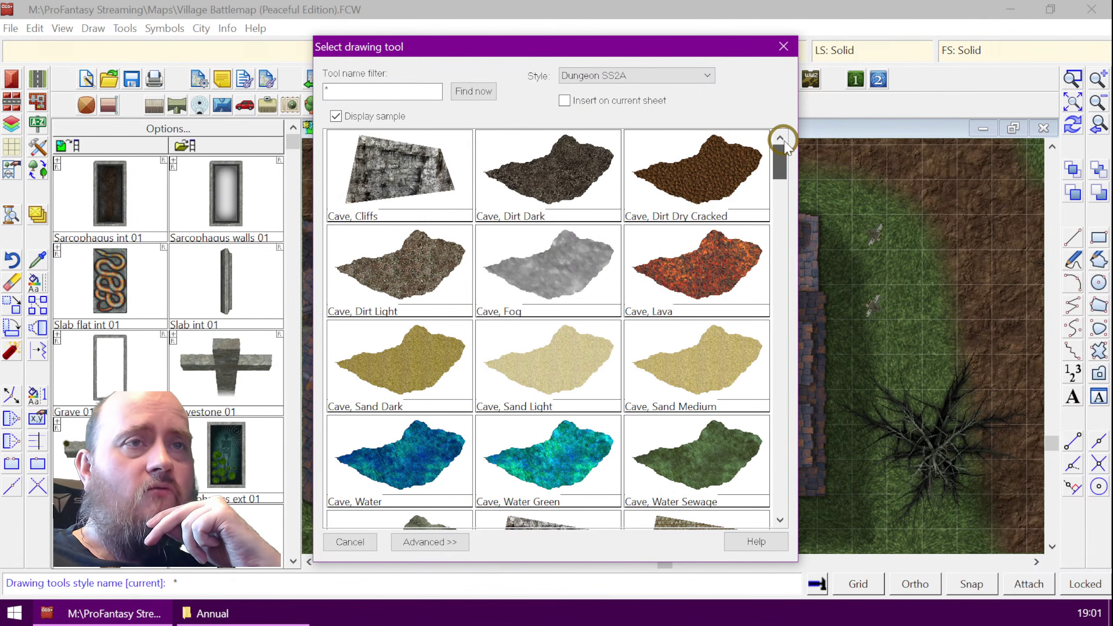
- Filter the Dungeon SS2A drawing tools by "wall" and choose the Wall, Brick Closed tool
double_click(333, 90)
type("wq")
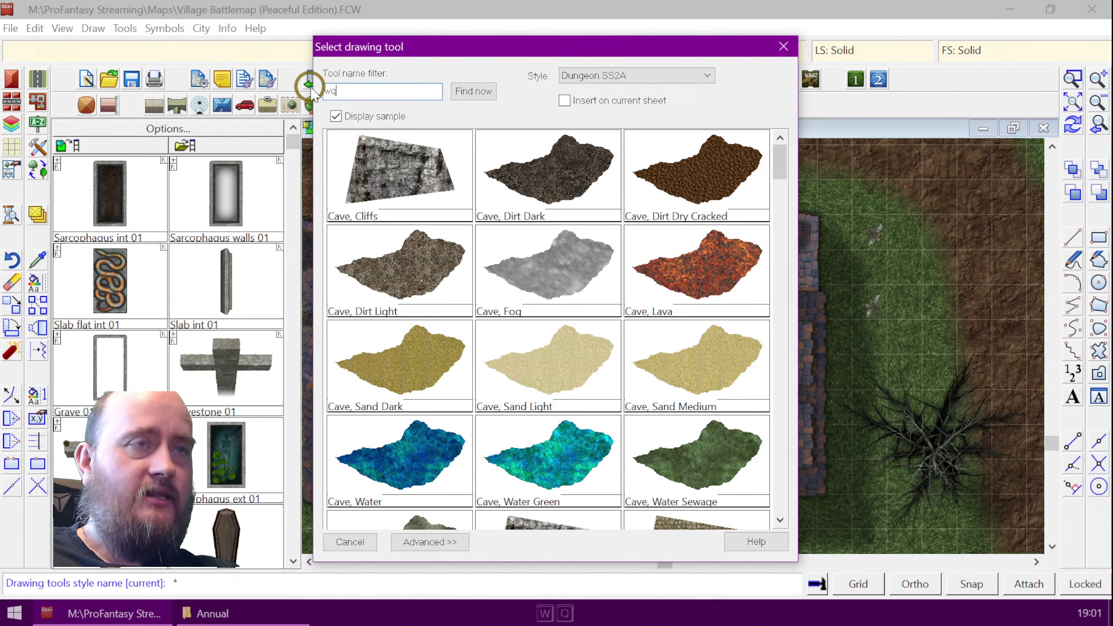
key("BackSpace")
type("all")
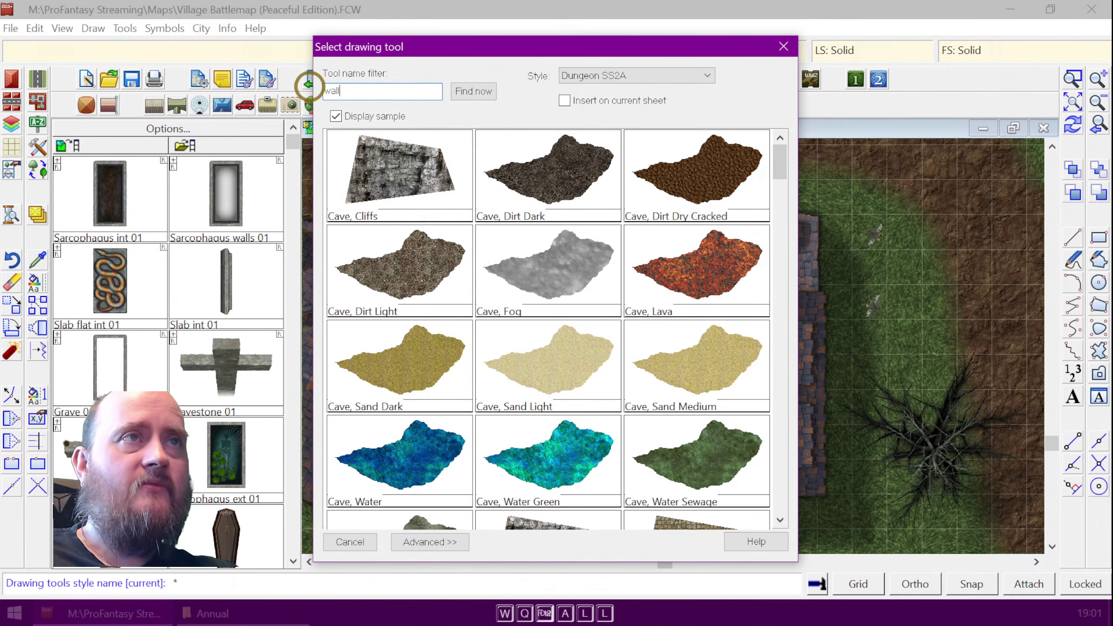
left_click(471, 91)
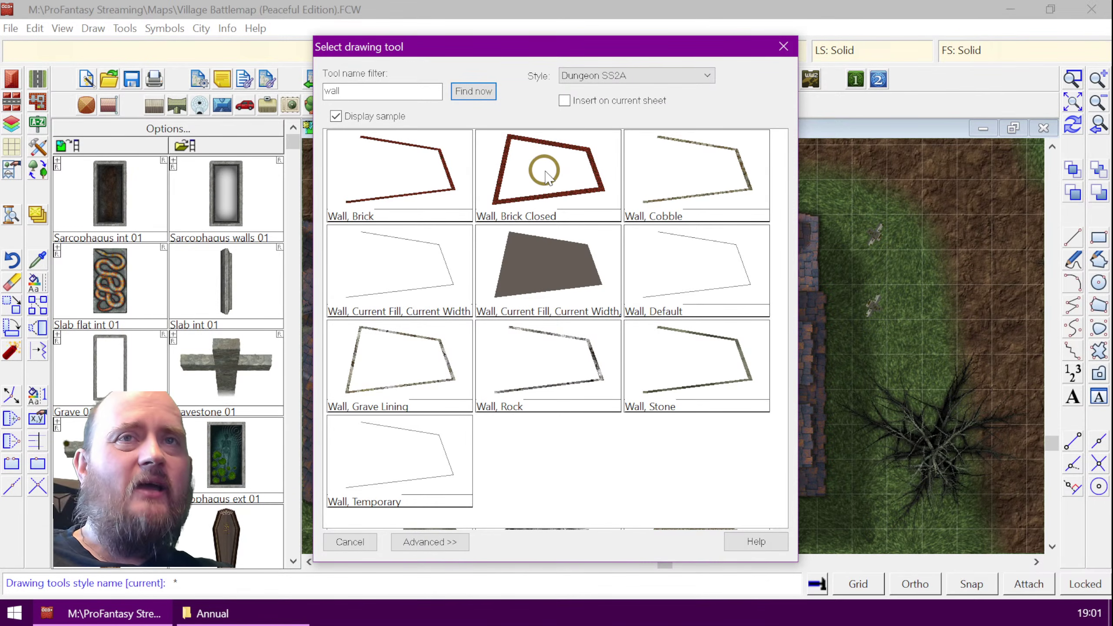
double_click(538, 177)
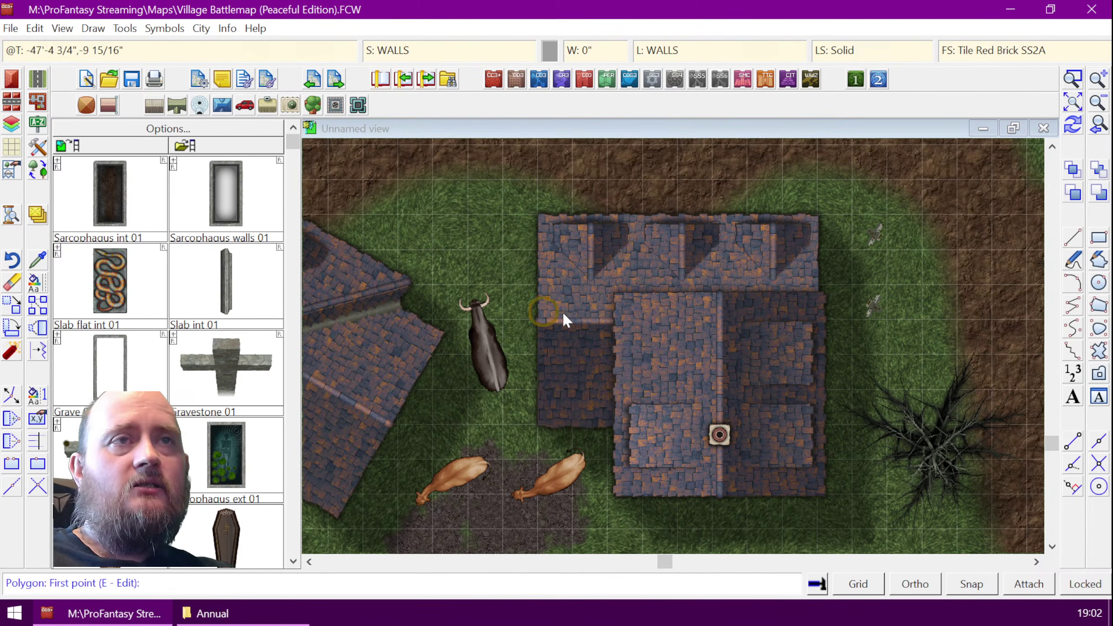
- Draw a closed six-corner brick wall just inside the roof outline of the tiled house, and redraw the map
left_click(1072, 79)
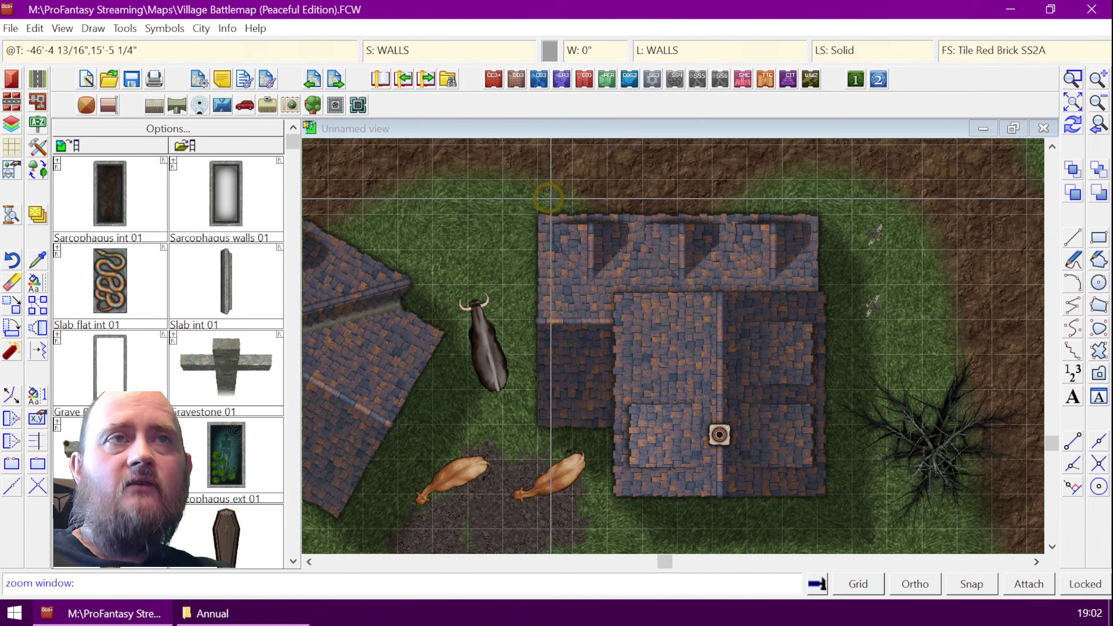
left_click(512, 195)
left_click(845, 526)
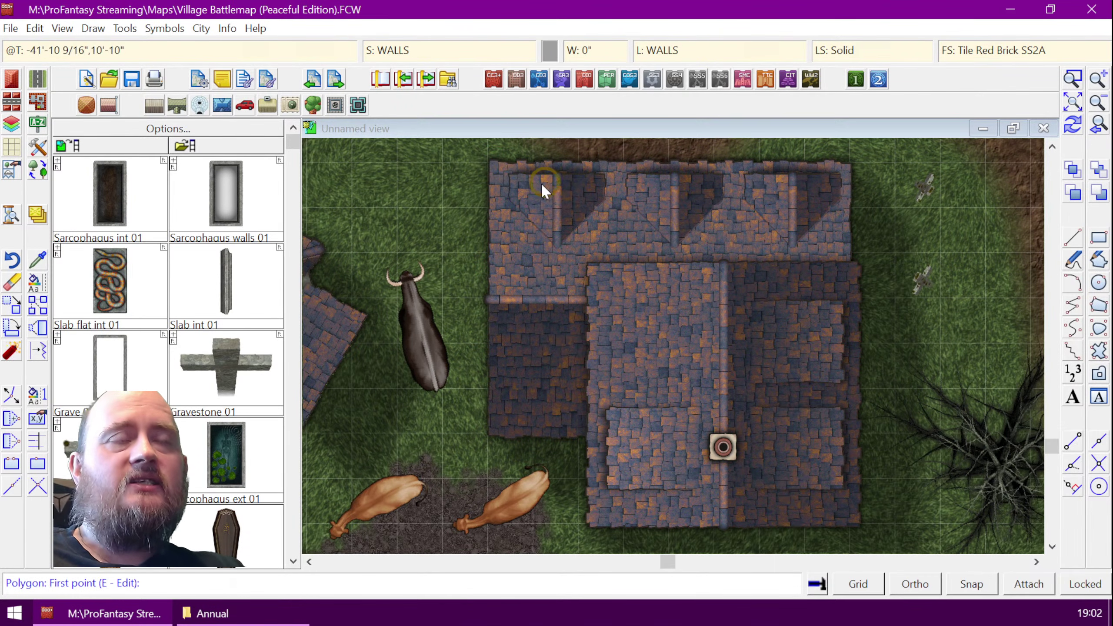
left_click(495, 168)
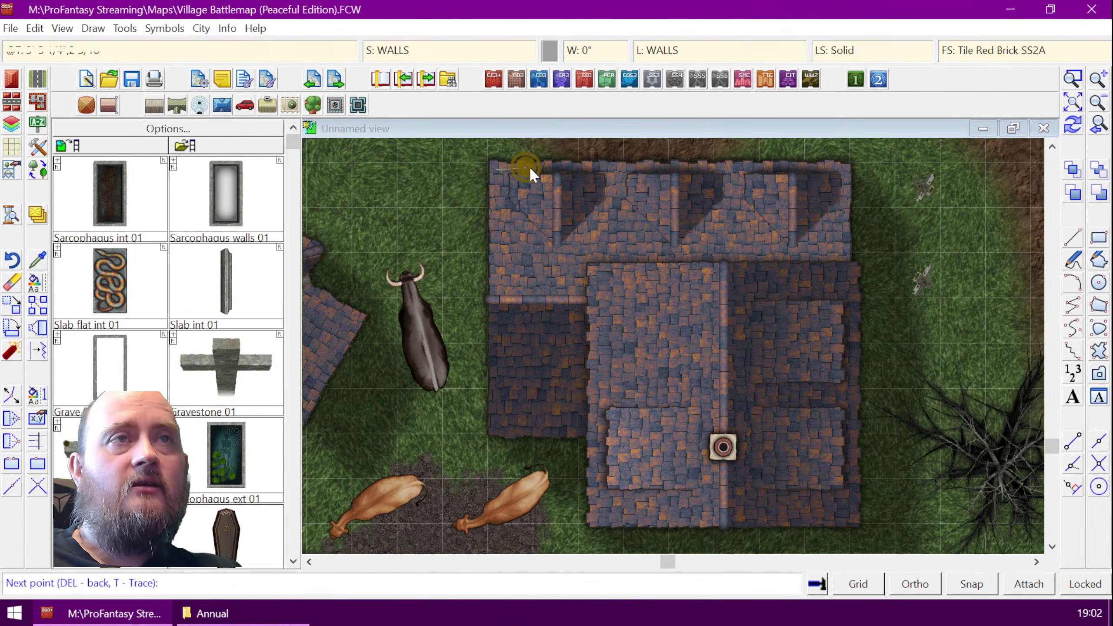
left_click(839, 169)
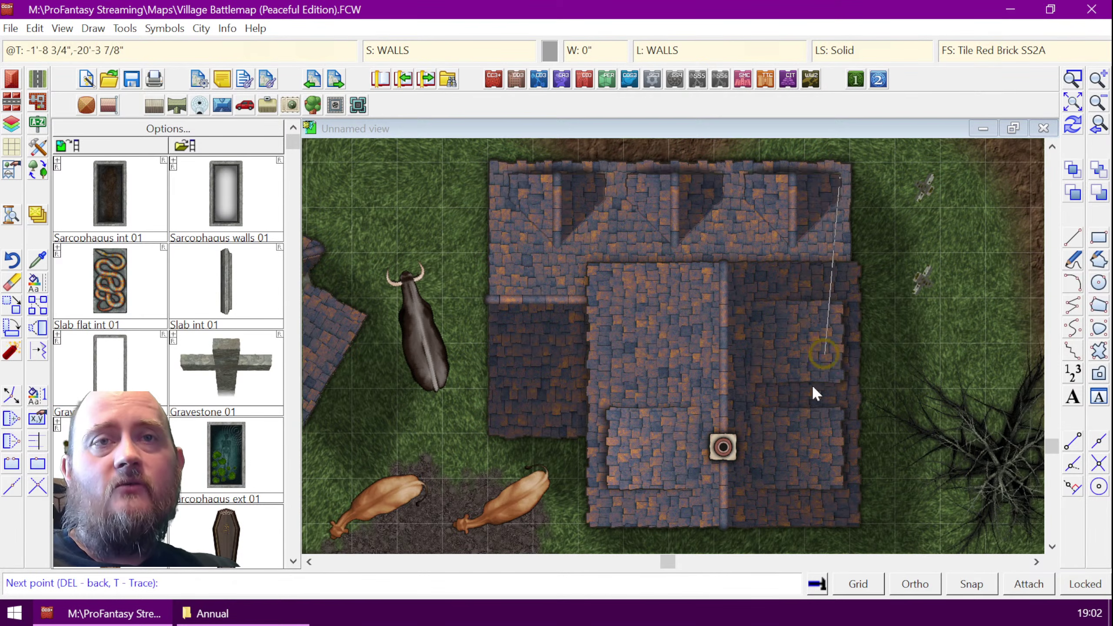
left_click(839, 518)
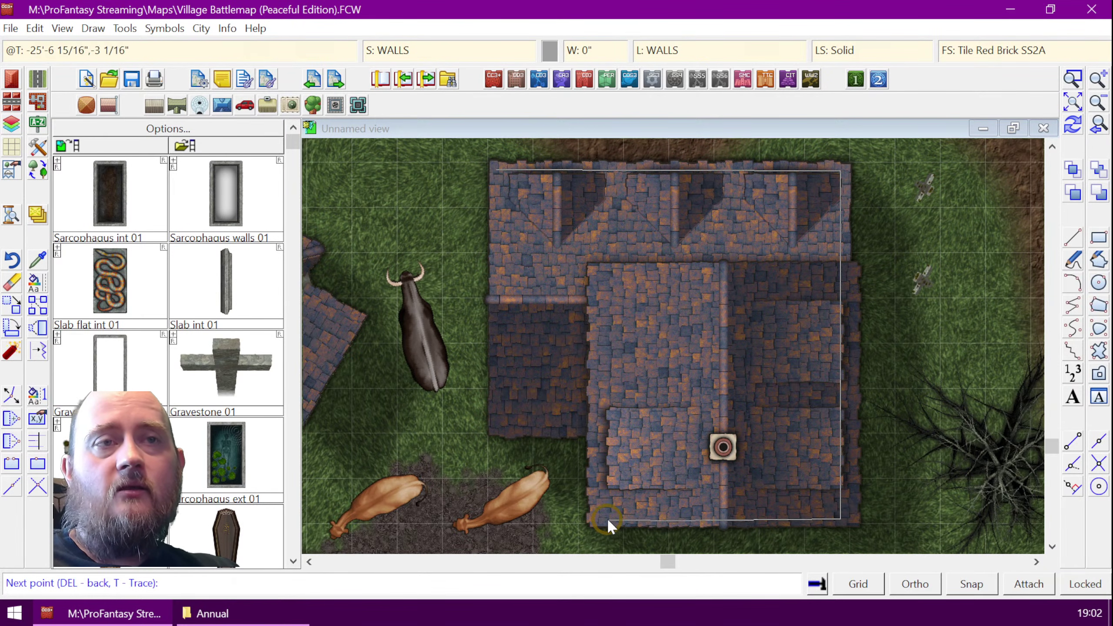
left_click(595, 517)
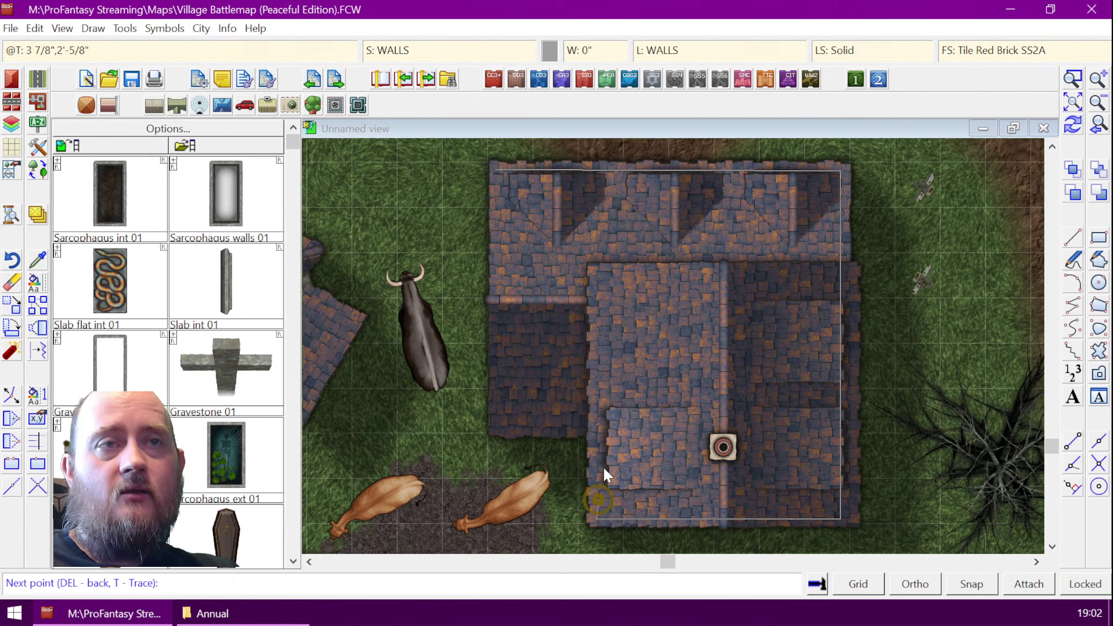
left_click(595, 424)
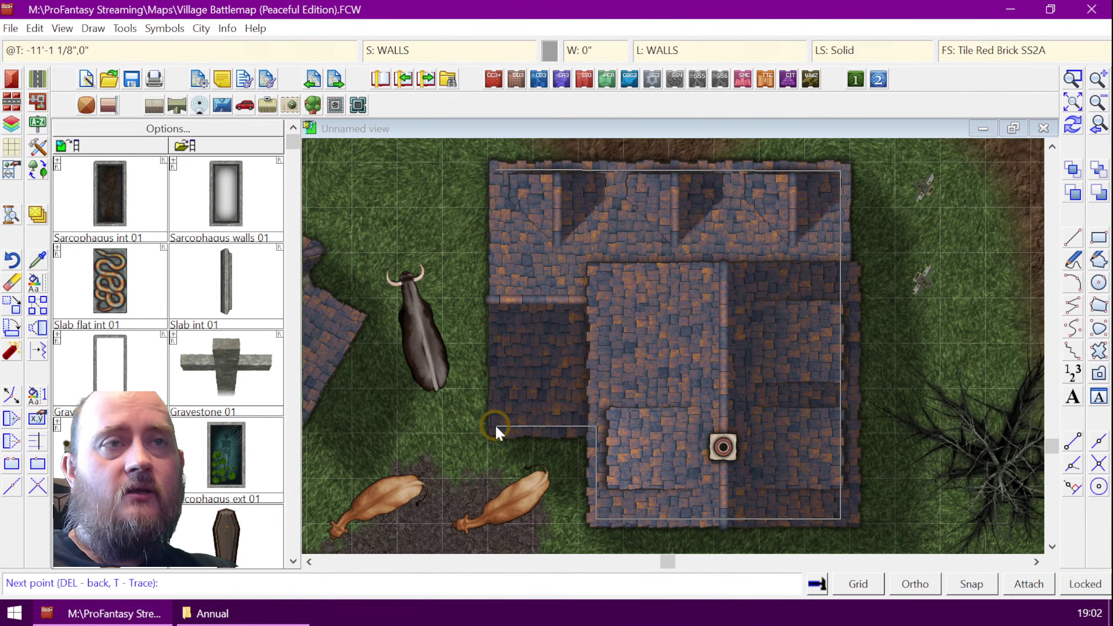
right_click(527, 331)
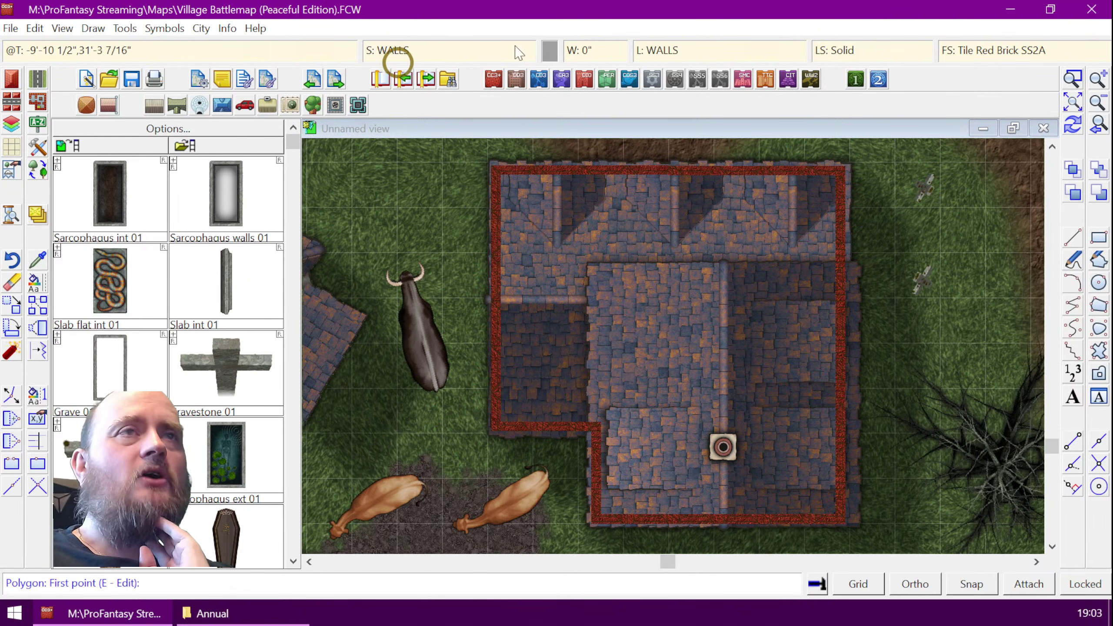
left_click(1070, 126)
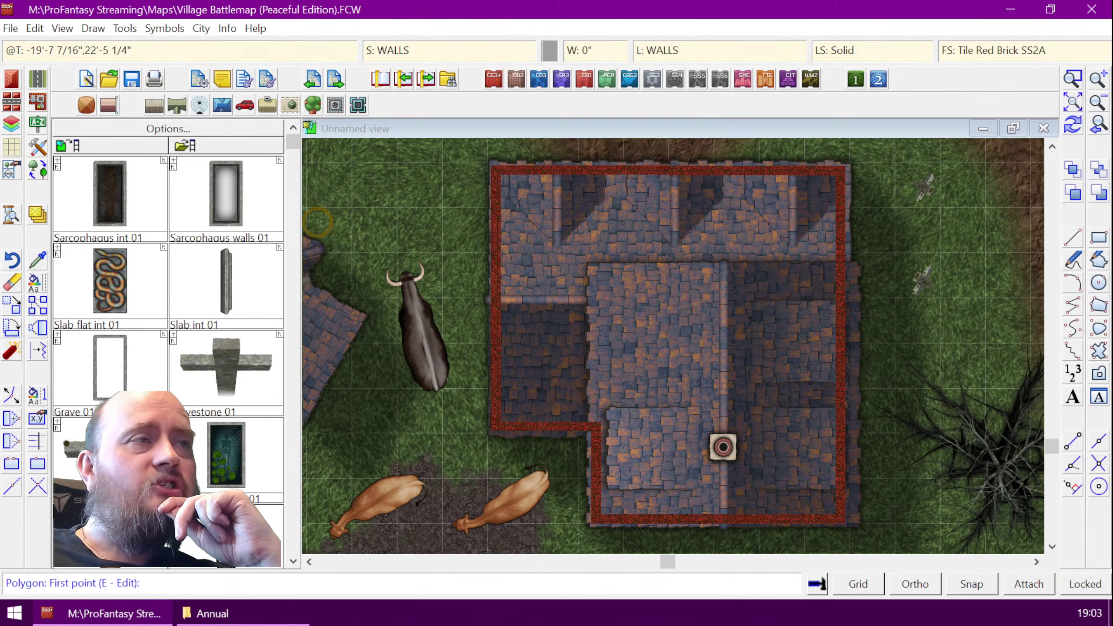
- Reorder the drawing sheets so that WALLS sits directly before BUILDINGS, after WELL WATER, and apply the new order
left_click(37, 215)
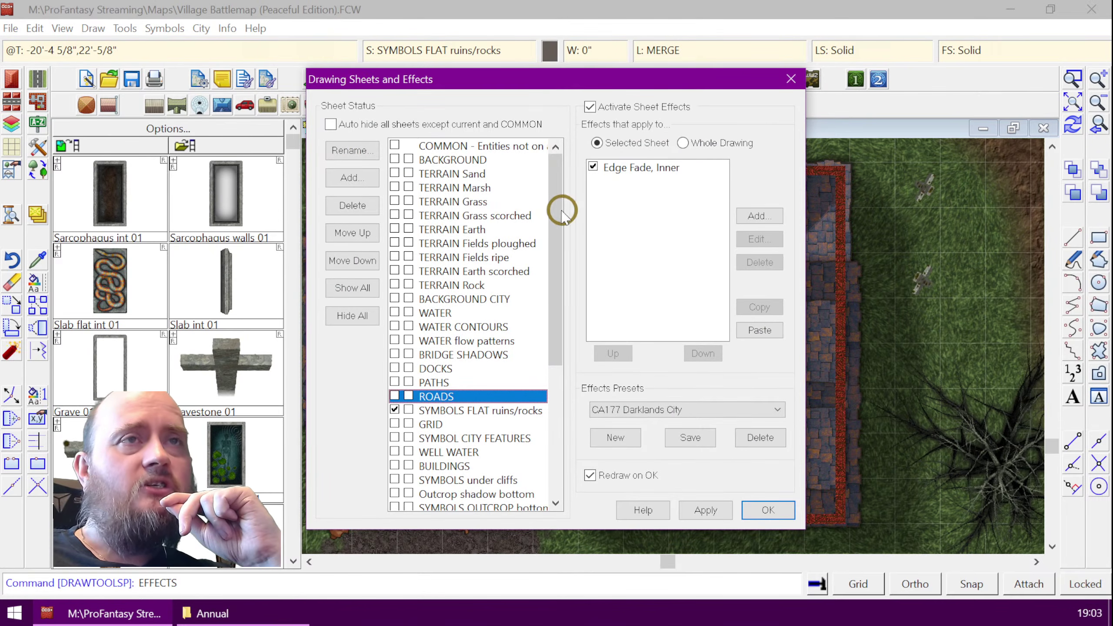
left_click_drag(555, 211, 556, 438)
left_click(432, 495)
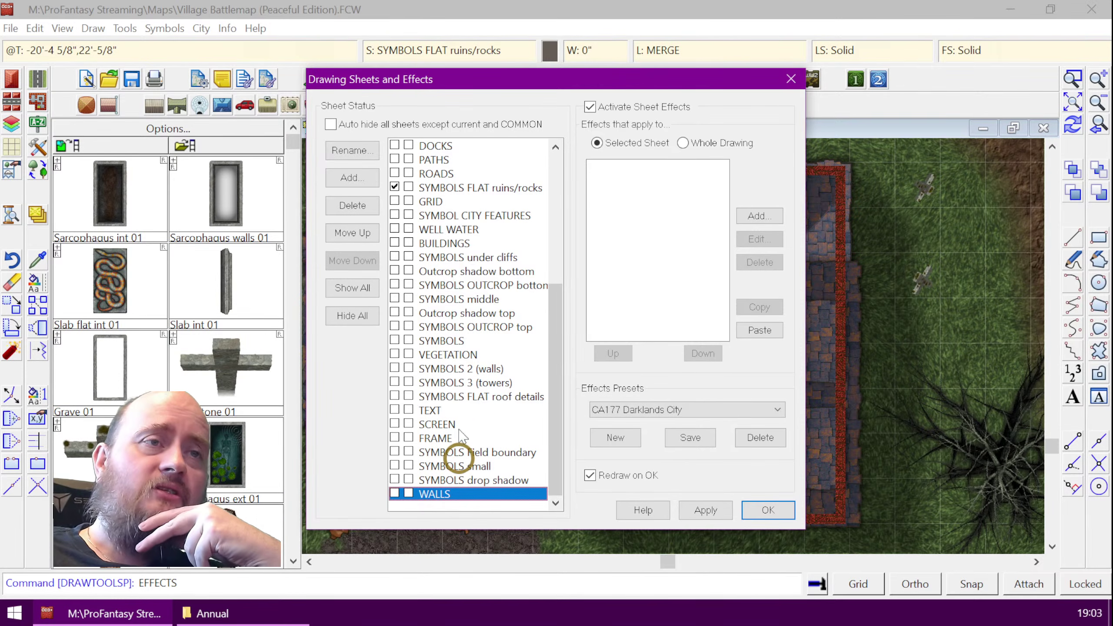
left_click(353, 177)
left_click(657, 298)
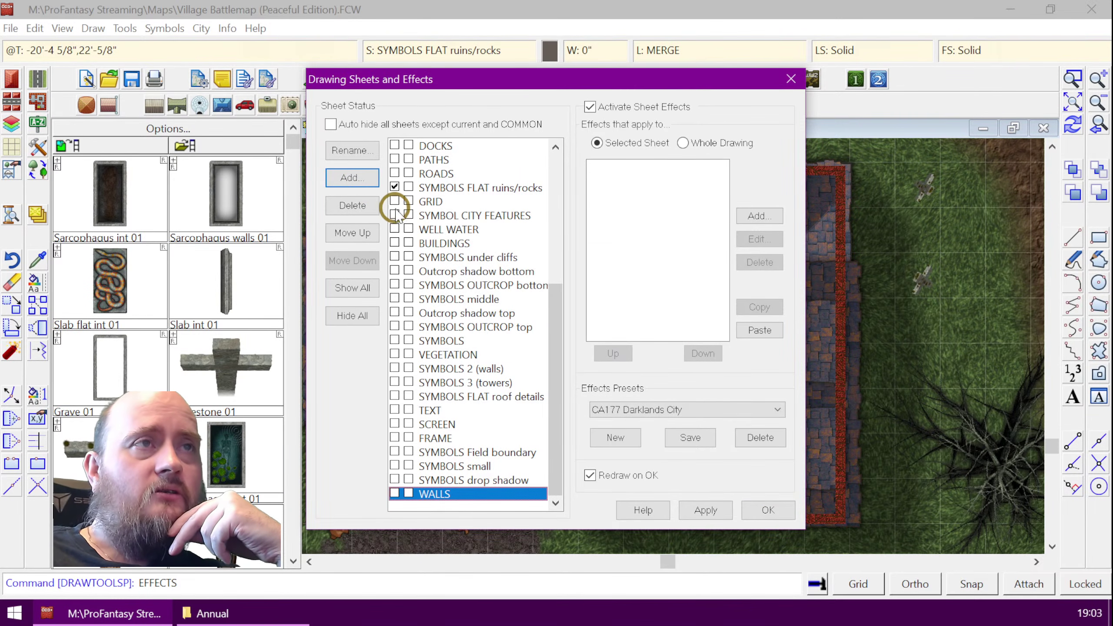
left_click(353, 232)
left_click(353, 232)
left_click(352, 232)
left_click(352, 232)
left_click(353, 232)
left_click(352, 232)
left_click(353, 232)
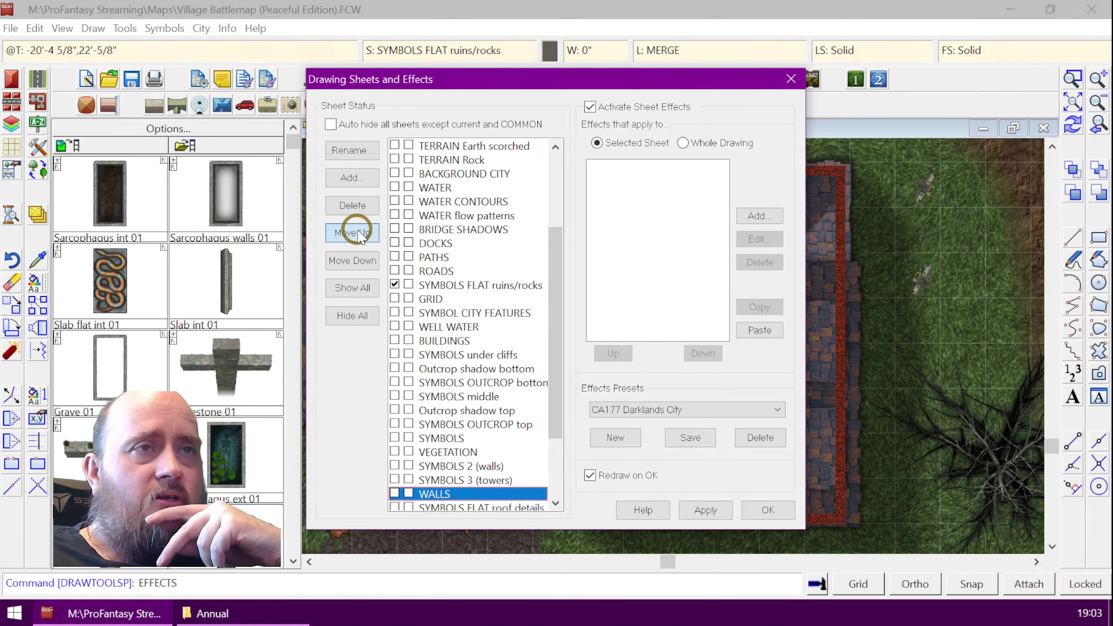
left_click(353, 232)
left_click(353, 232)
left_click(353, 233)
left_click(353, 232)
left_click(353, 232)
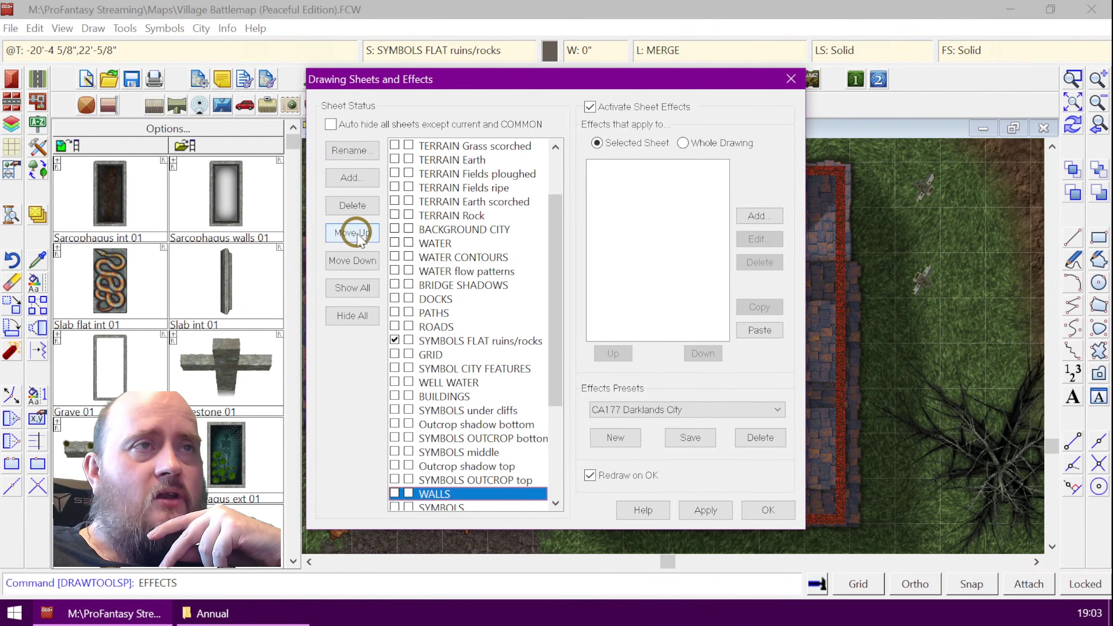
left_click(352, 232)
left_click(353, 232)
left_click(352, 232)
left_click(352, 232)
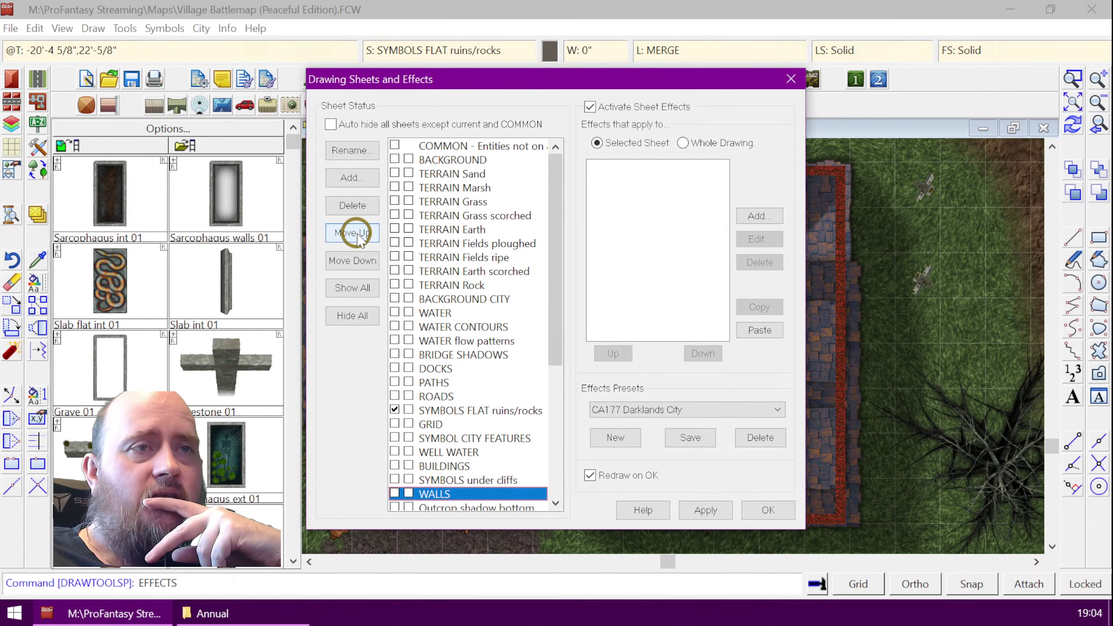
left_click(353, 232)
left_click(352, 232)
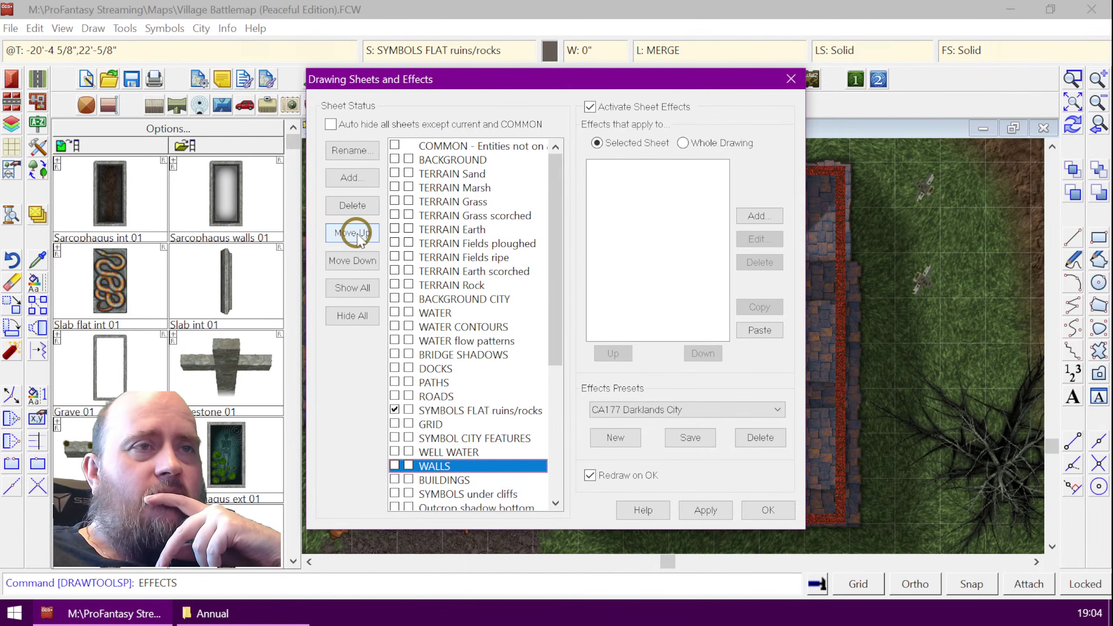
left_click_drag(557, 332, 564, 382)
left_click(760, 508)
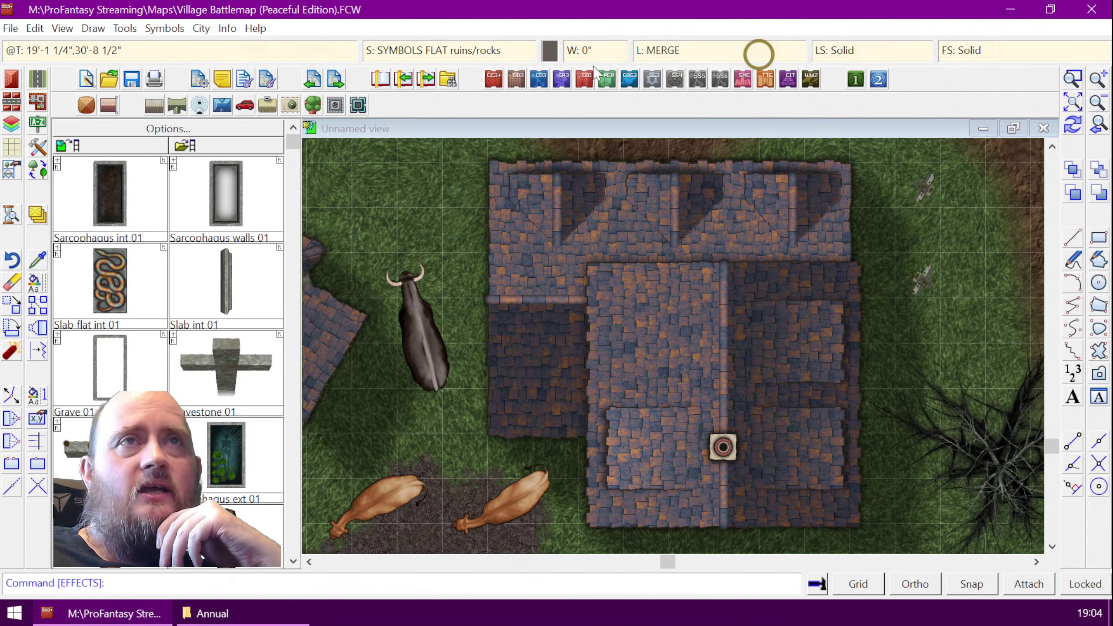
- Make BACKGROUND the current layer and hide the BUILDING ONE layer
left_click(729, 52)
scroll(569, 306, "up", 3)
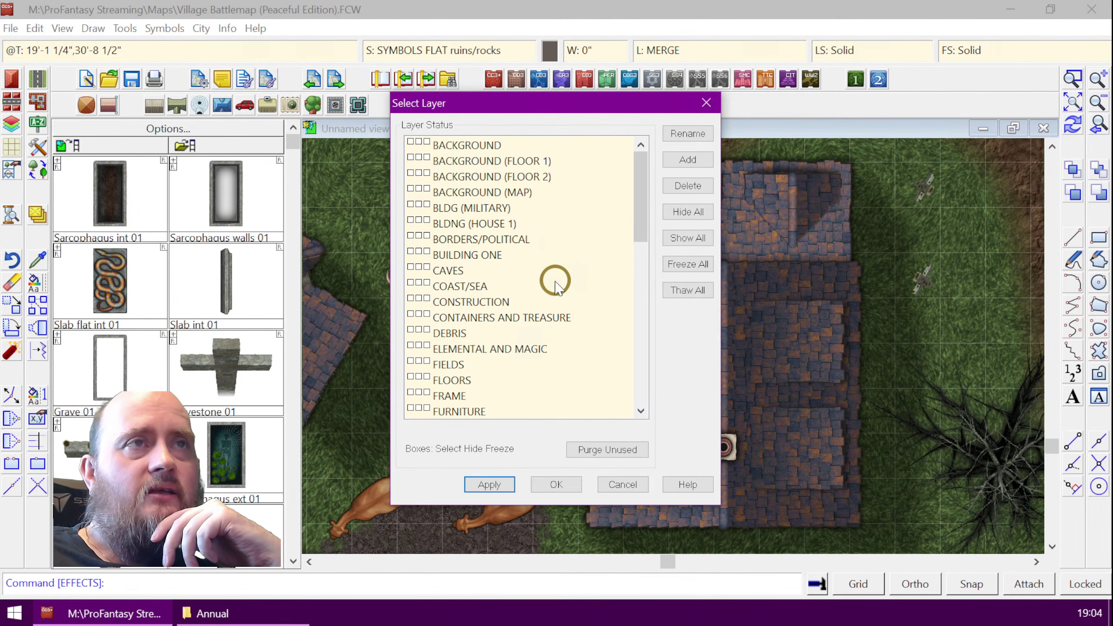
left_click(410, 141)
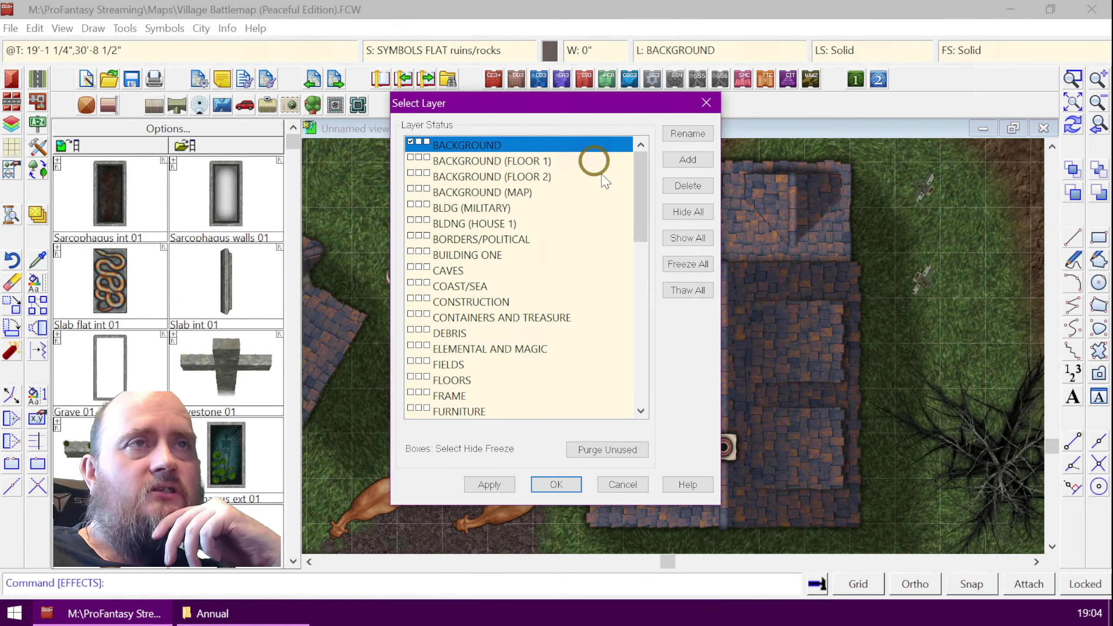
left_click(419, 251)
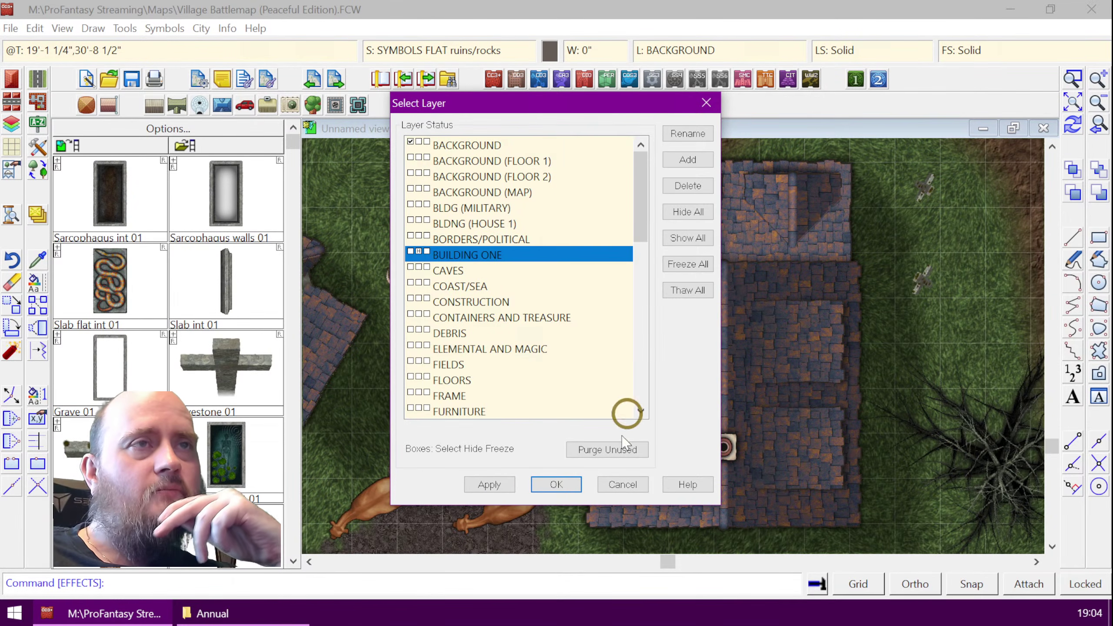
left_click(556, 484)
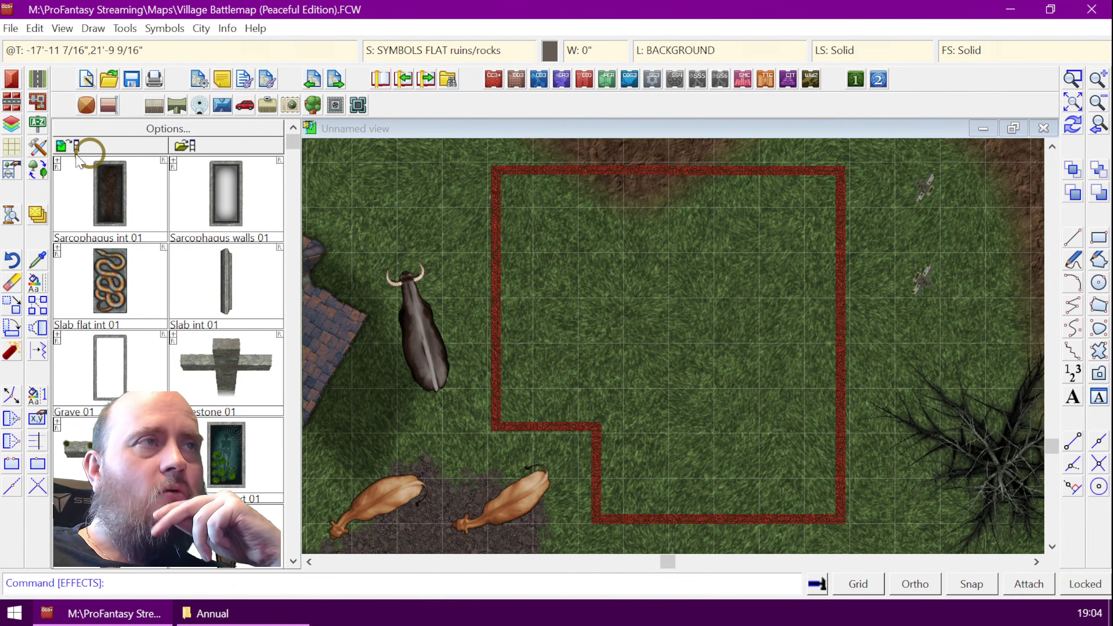
- Choose the Floor, Wood Rough tool from the Dungeon SS2A drawing tools
left_click(40, 151)
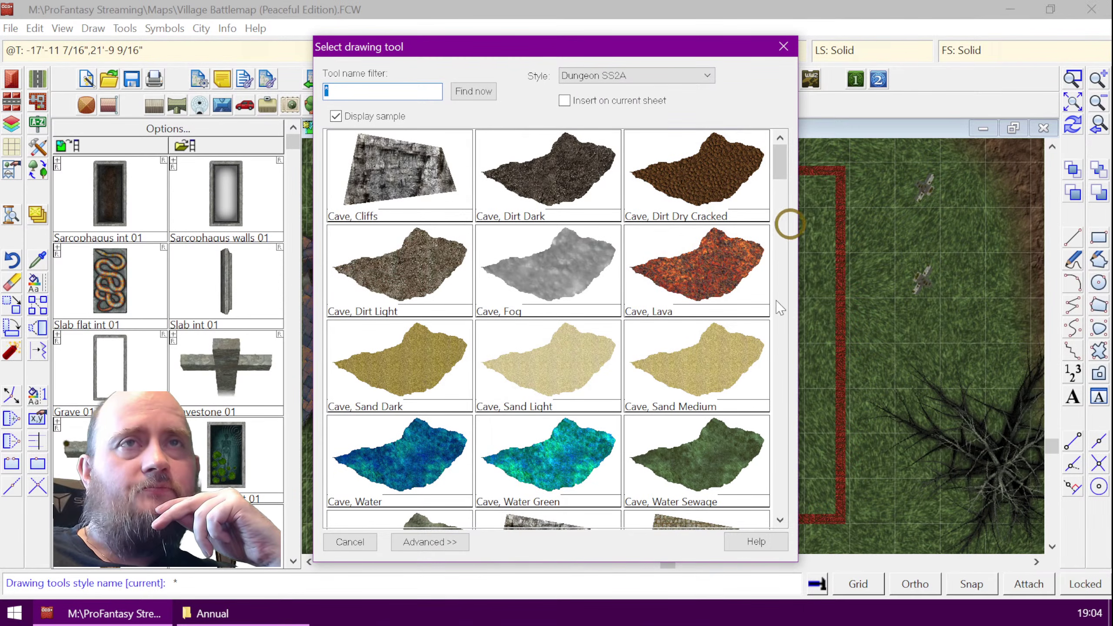
left_click(780, 519)
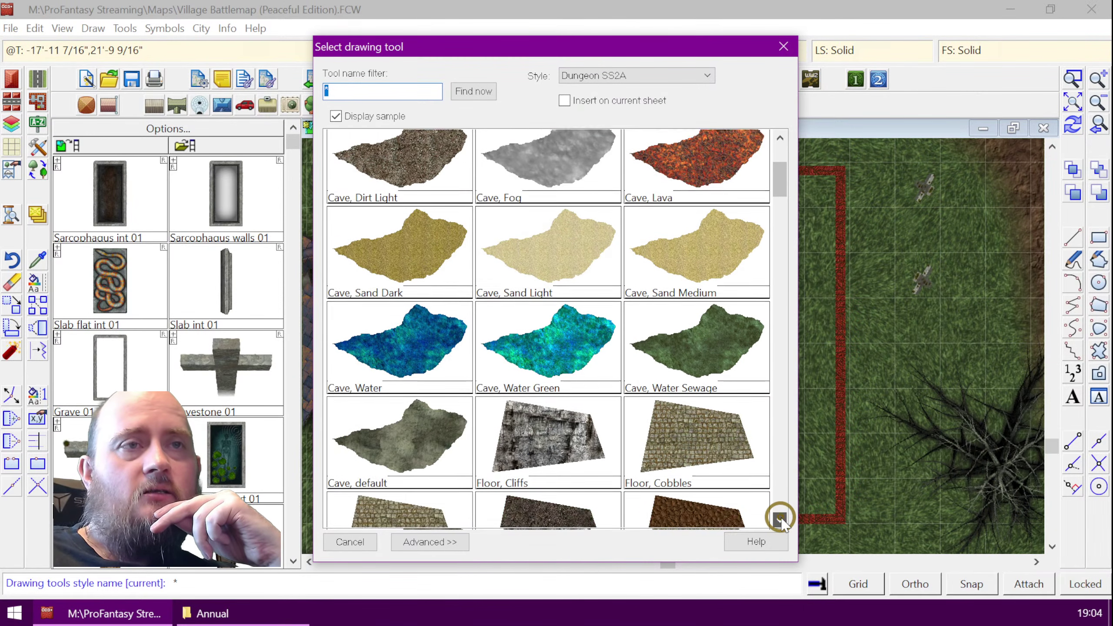
left_click(780, 519)
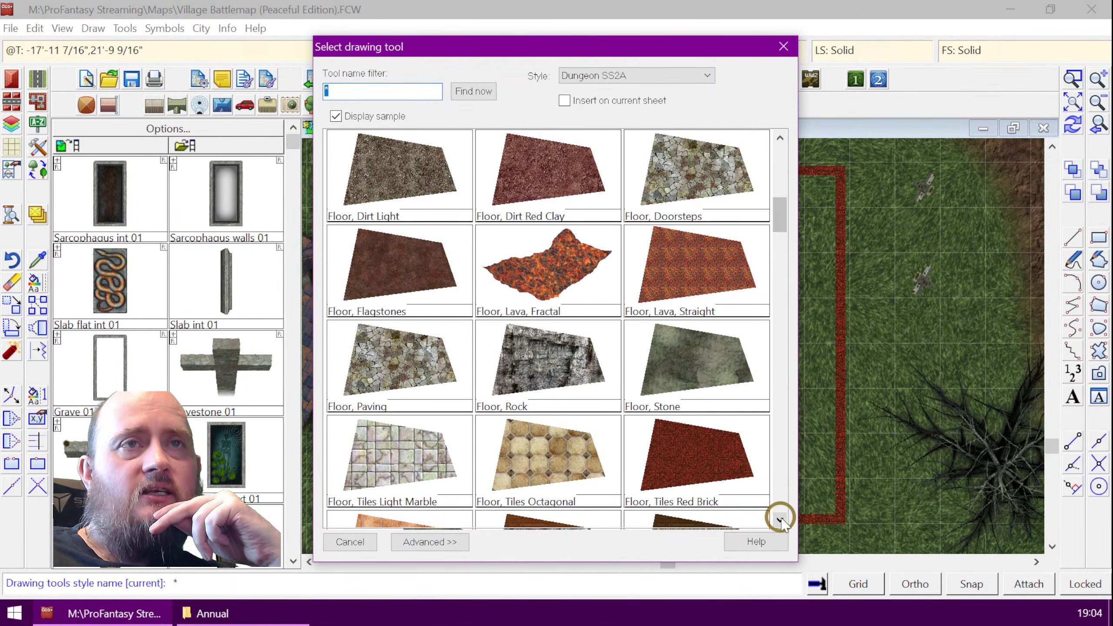
left_click(779, 519)
left_click(780, 519)
left_click(780, 519)
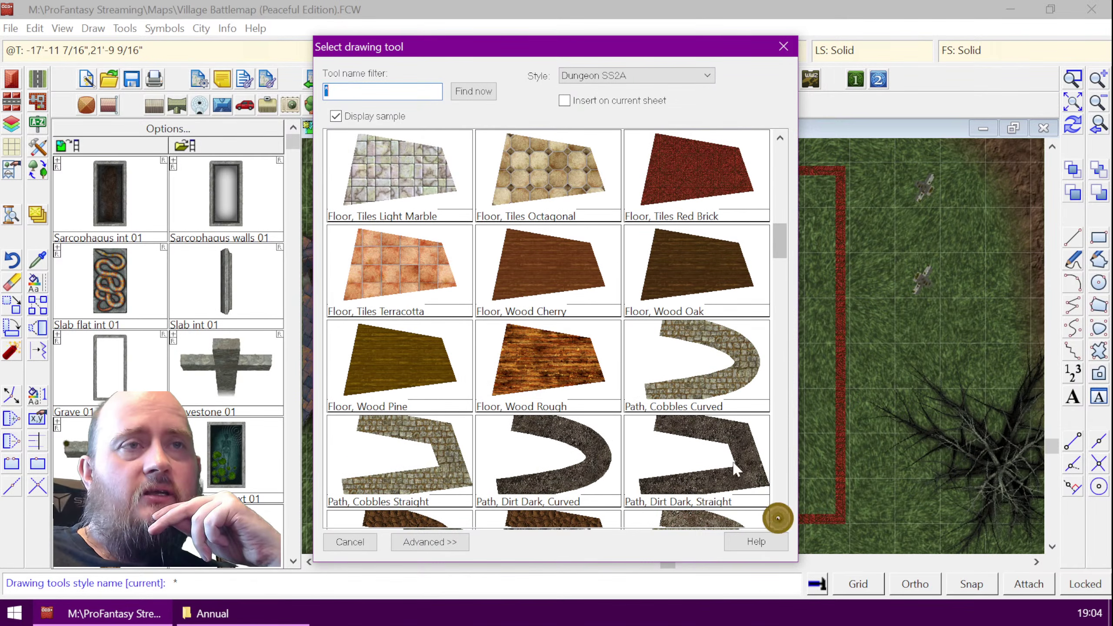
left_click(547, 344)
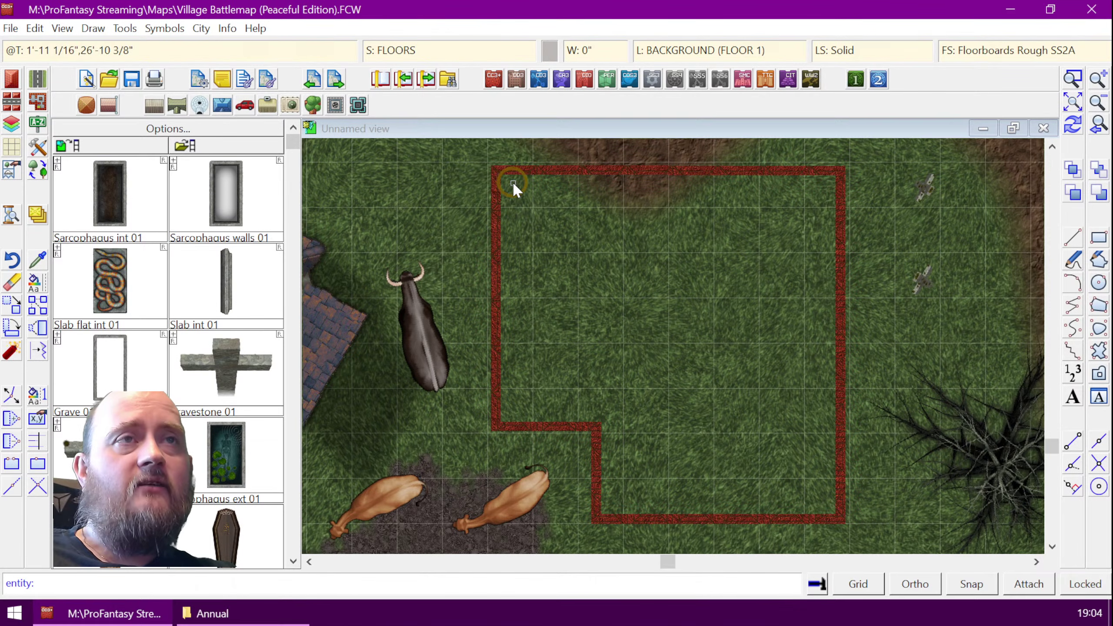
- Draw the rough wood floor polygon through the corners of the brick wall, snapping its points to the wall's endpoints
key("F5")
left_click(508, 170)
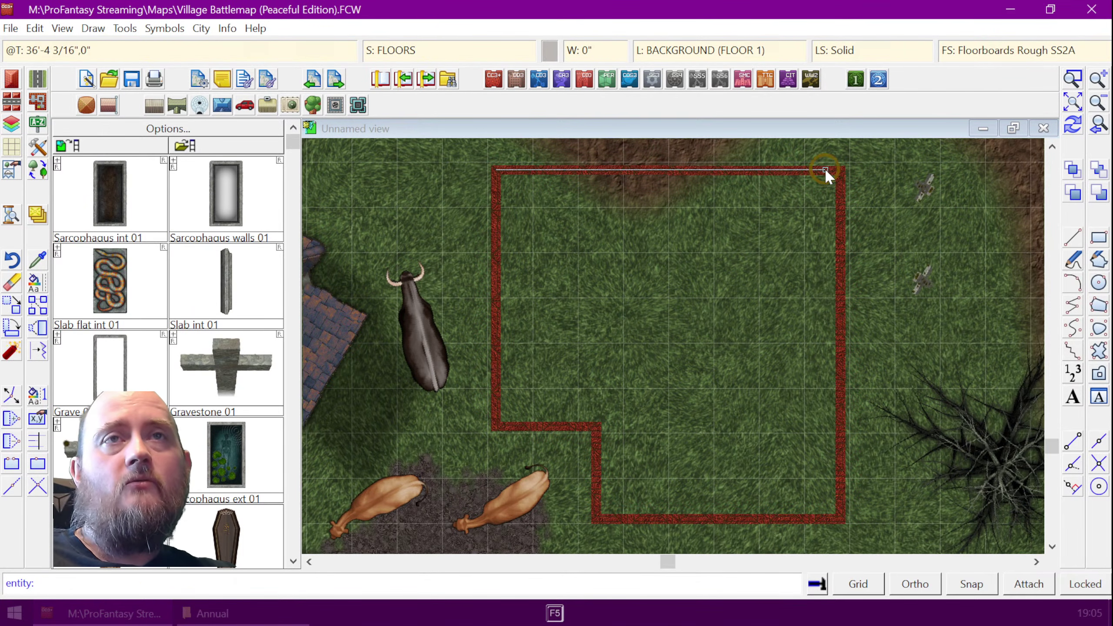
left_click(827, 173)
key("F5")
left_click(837, 500)
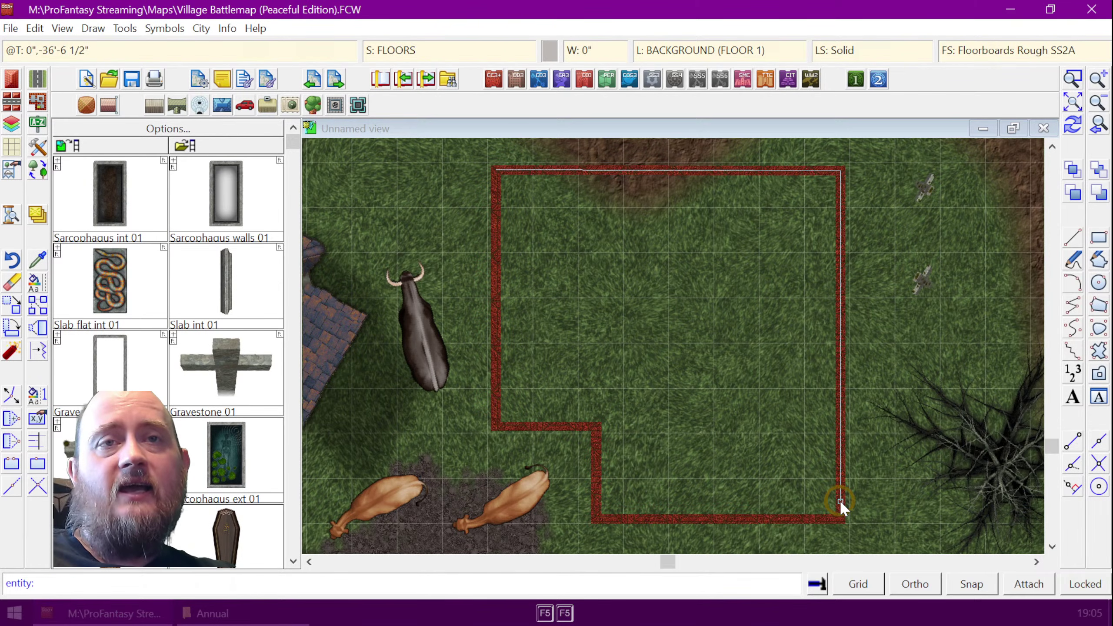
left_click(610, 518)
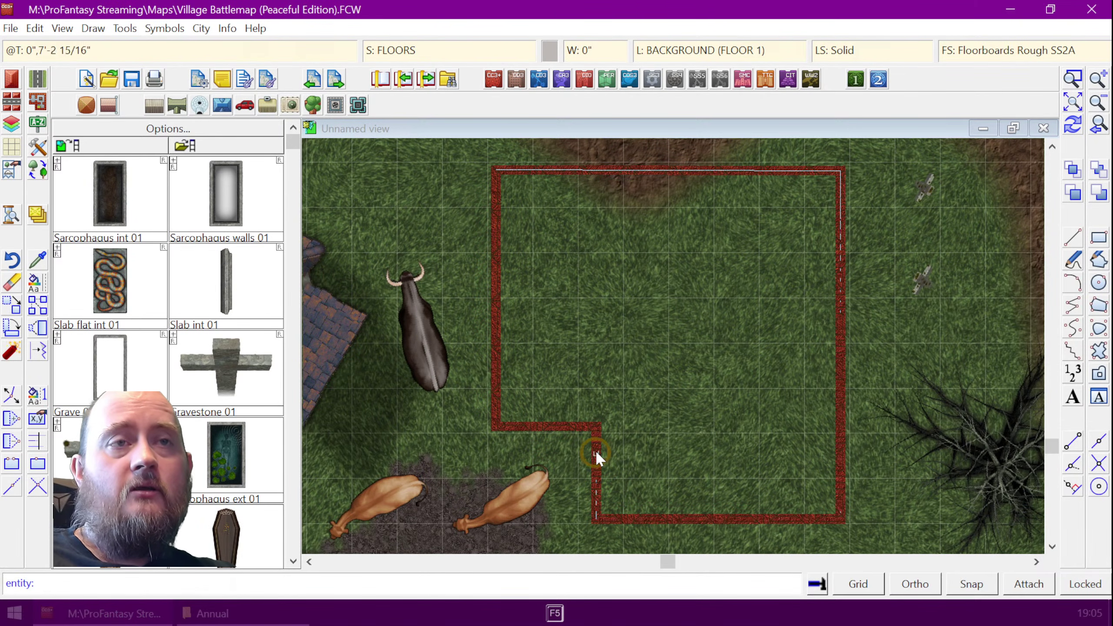
left_click(596, 427)
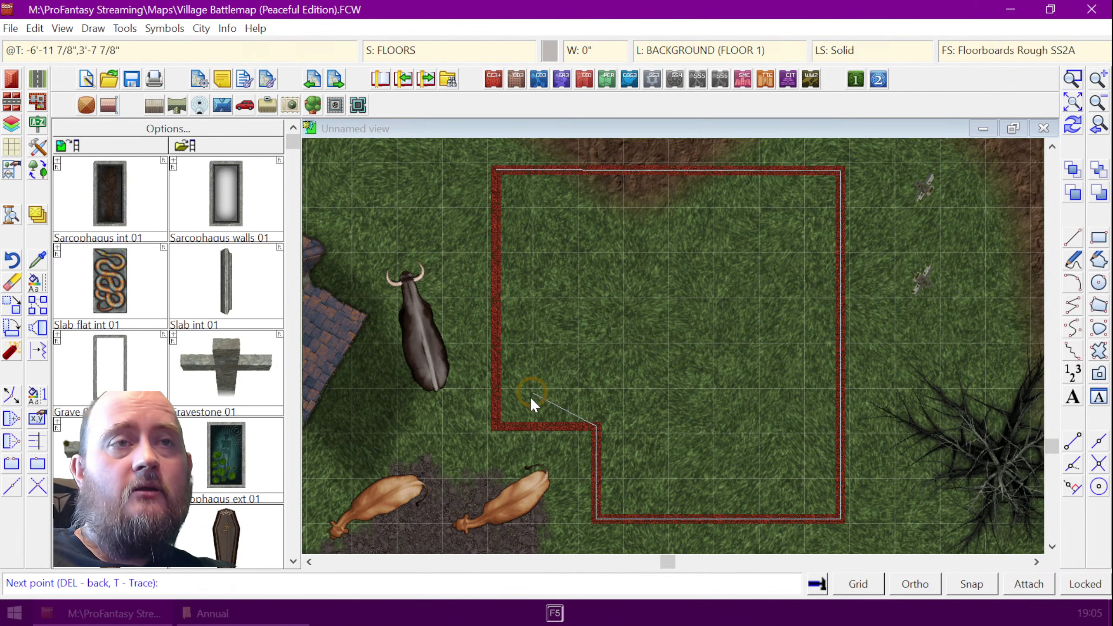
left_click(518, 426)
right_click(573, 300)
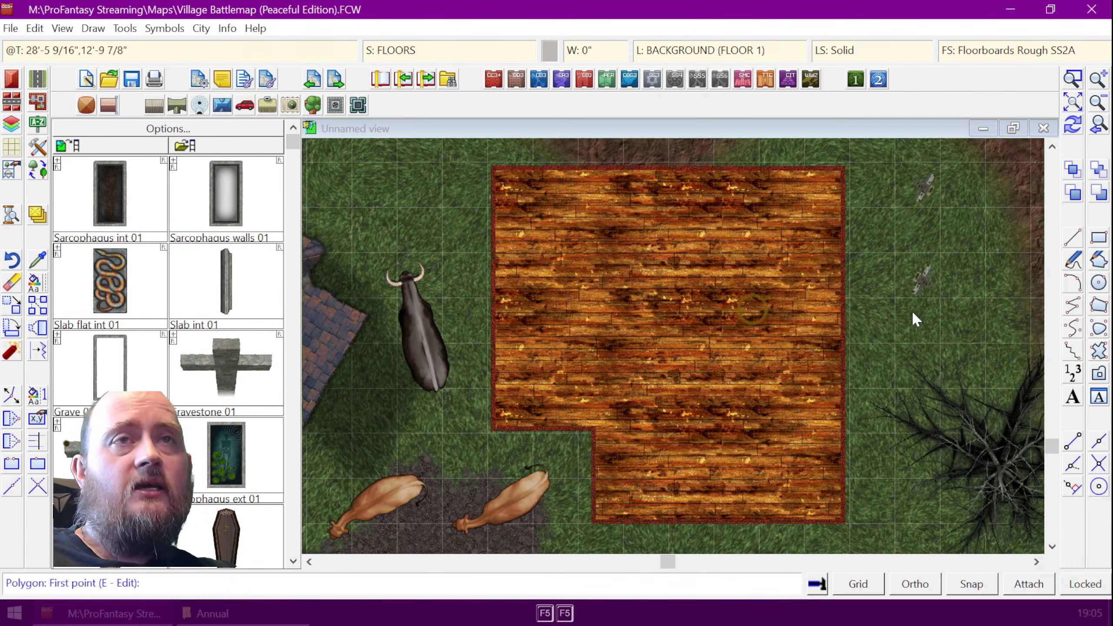
- Move the FLOORS sheet up to directly before WALLS in the drawing sheet order and apply the new order
key("ctrl+r")
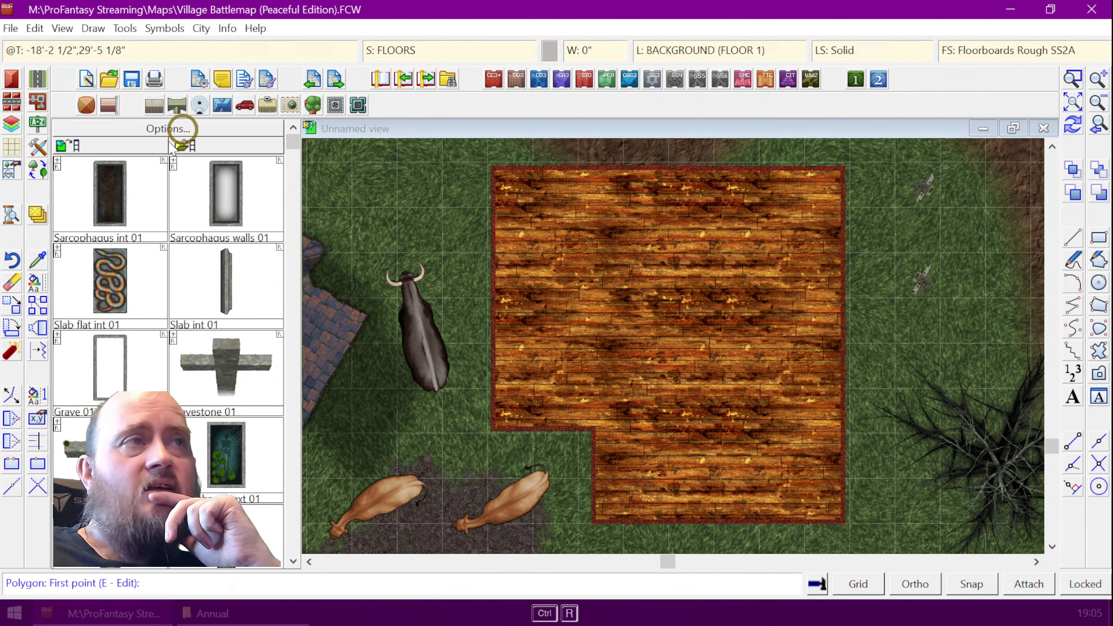
left_click(41, 210)
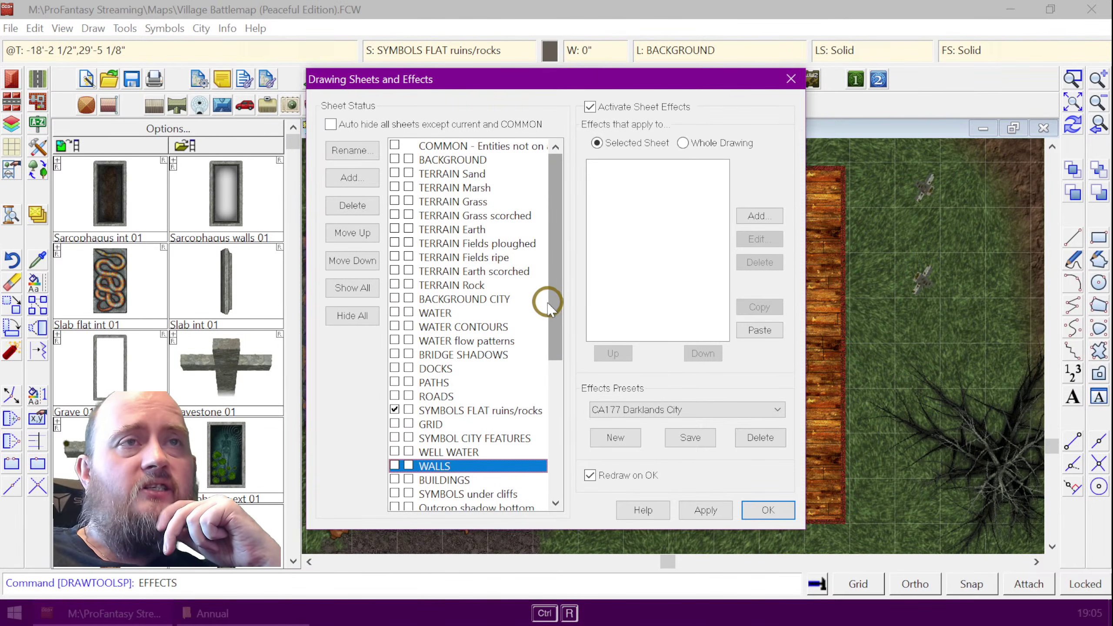
left_click_drag(550, 308, 561, 454)
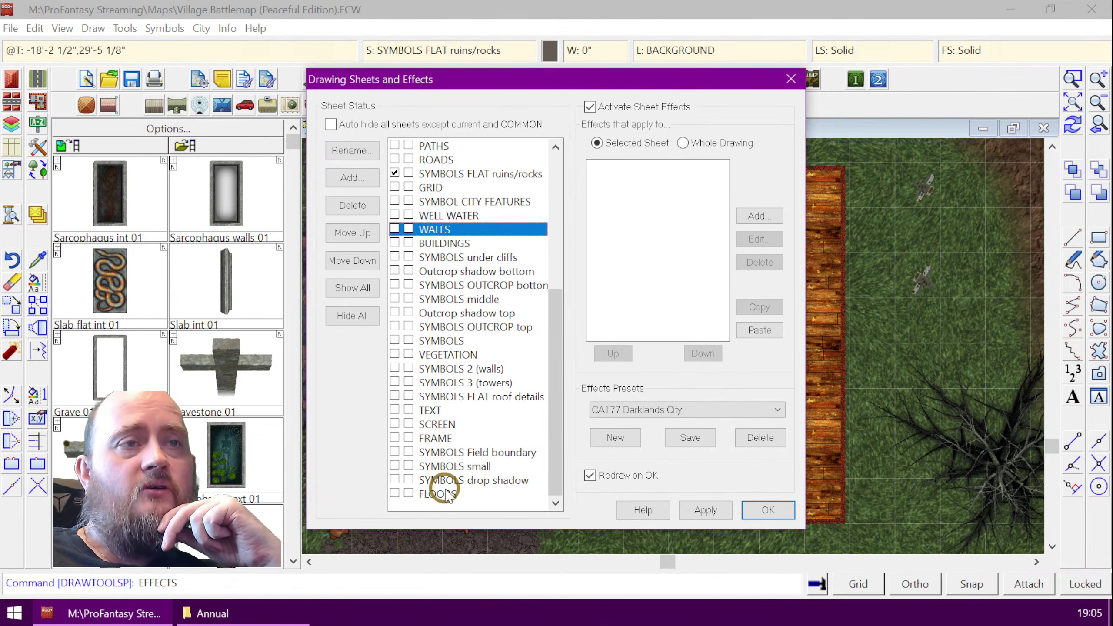
left_click(447, 494)
left_click(355, 230)
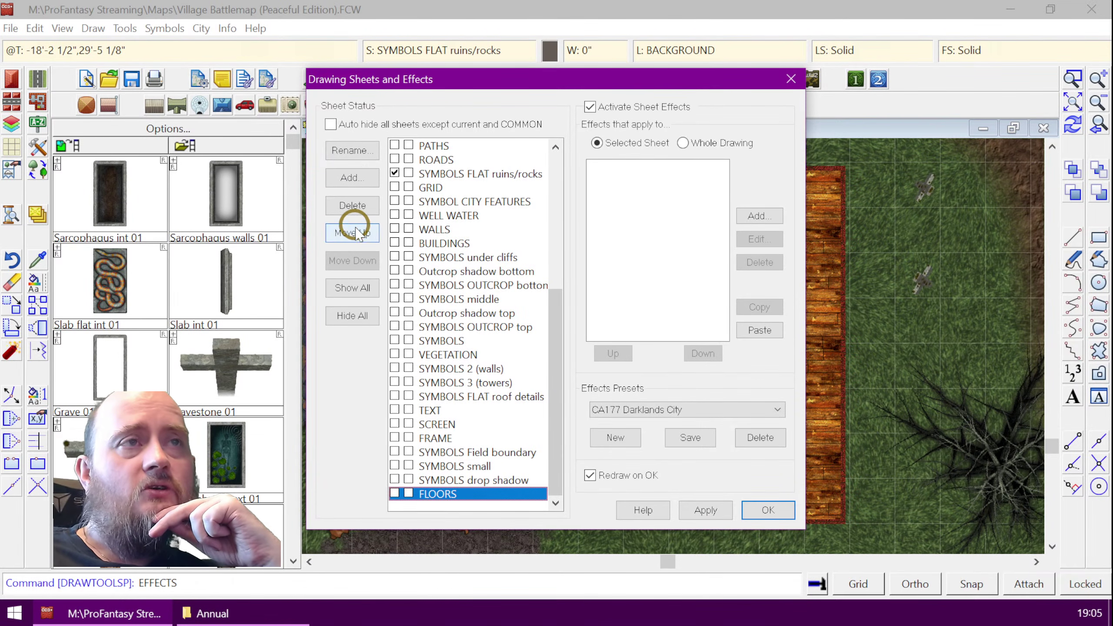
left_click(356, 232)
left_click(355, 232)
left_click(355, 232)
left_click(355, 232)
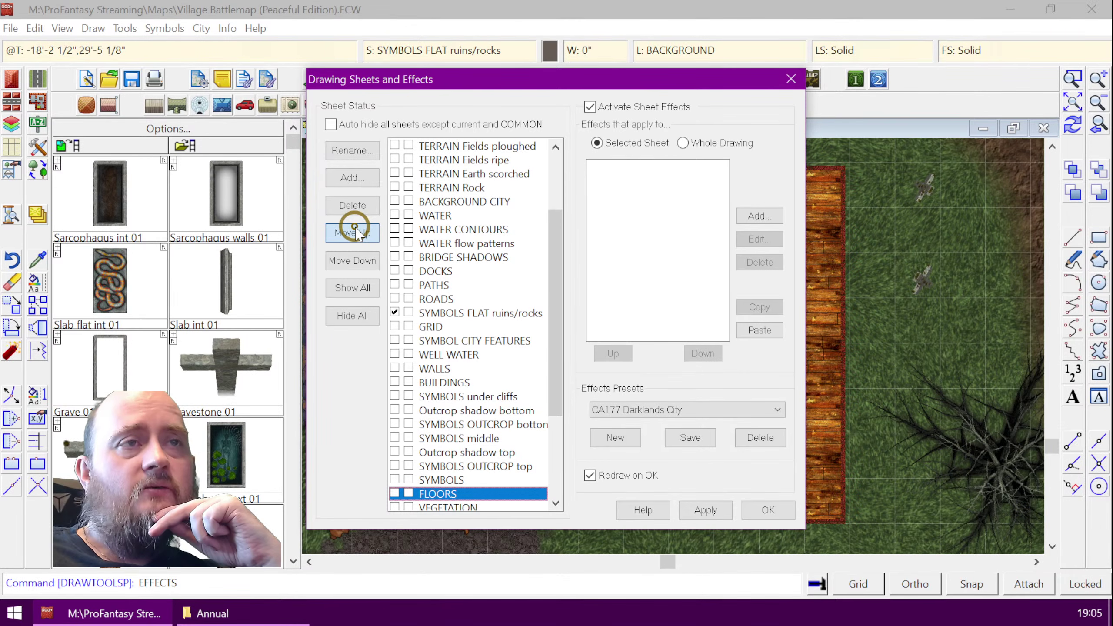
left_click(355, 233)
left_click(356, 232)
left_click(356, 232)
left_click(356, 232)
left_click(356, 232)
left_click(356, 232)
left_click(355, 232)
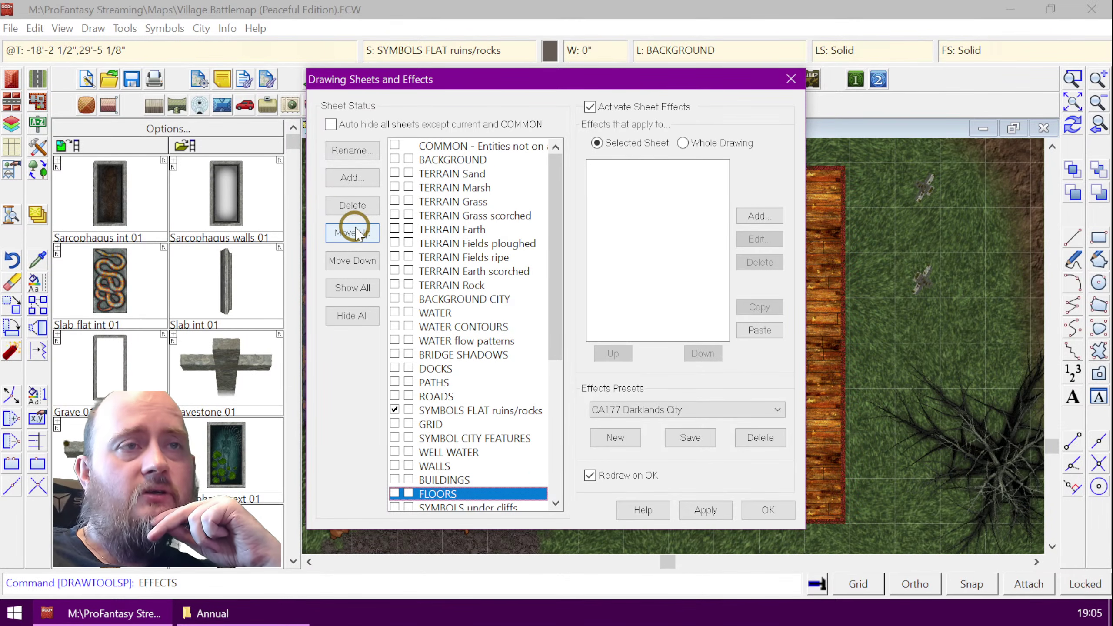
left_click(355, 232)
left_click(355, 232)
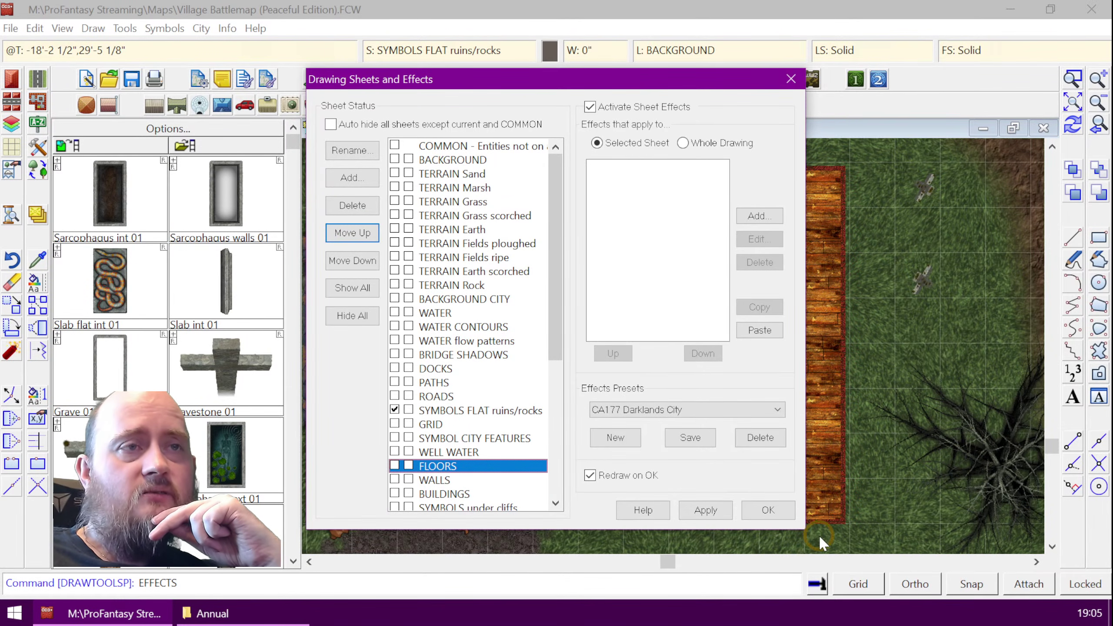
left_click(749, 517)
left_click(710, 516)
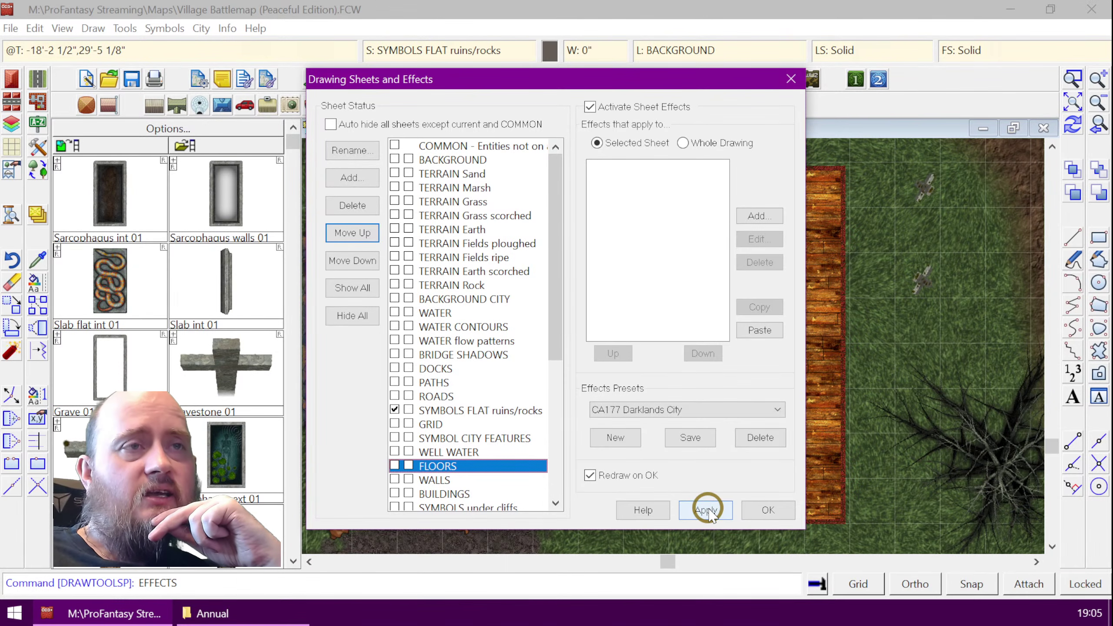
- Move the FLOORS sheet further up, directly between SYMBOLS FLAT ruins/rocks and GRID, and apply the sheet order
left_click_drag(553, 311, 553, 375)
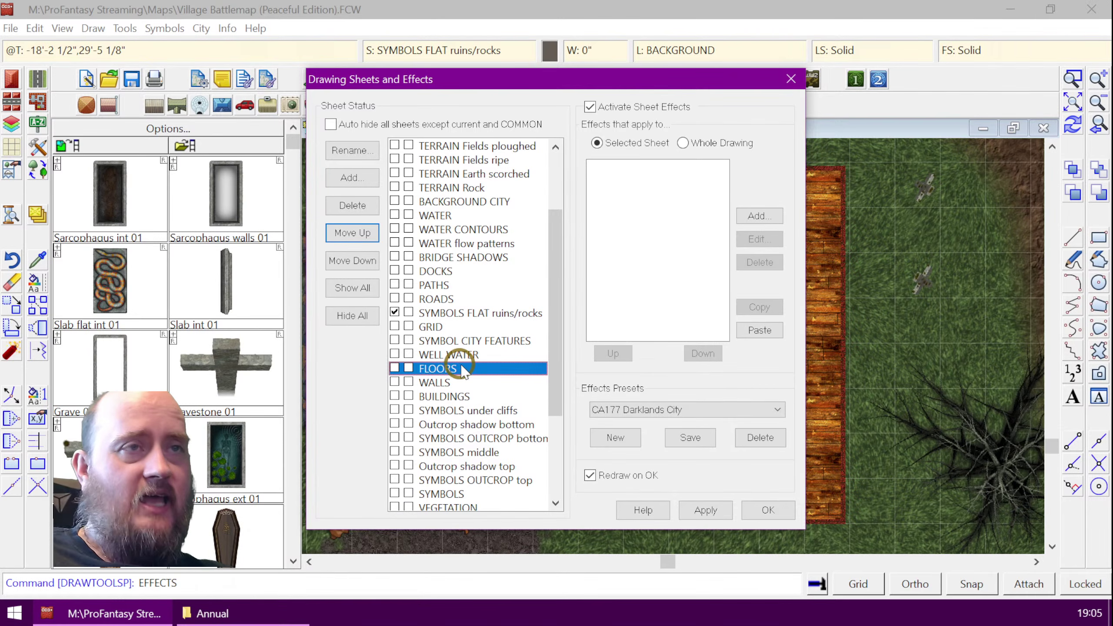
left_click(451, 385, "shift")
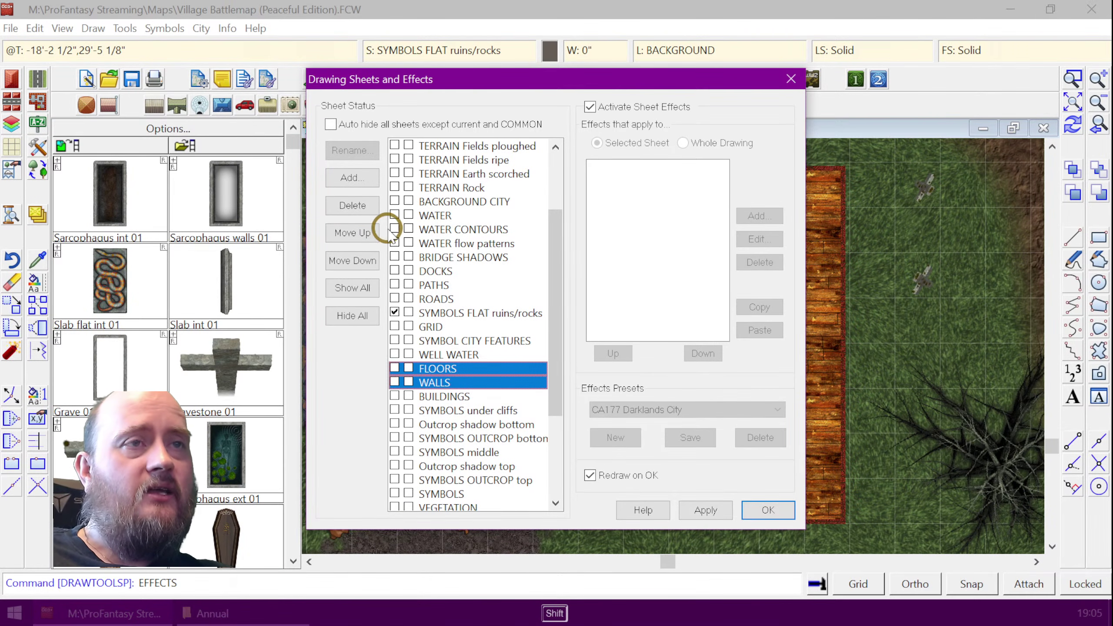
left_click(428, 369)
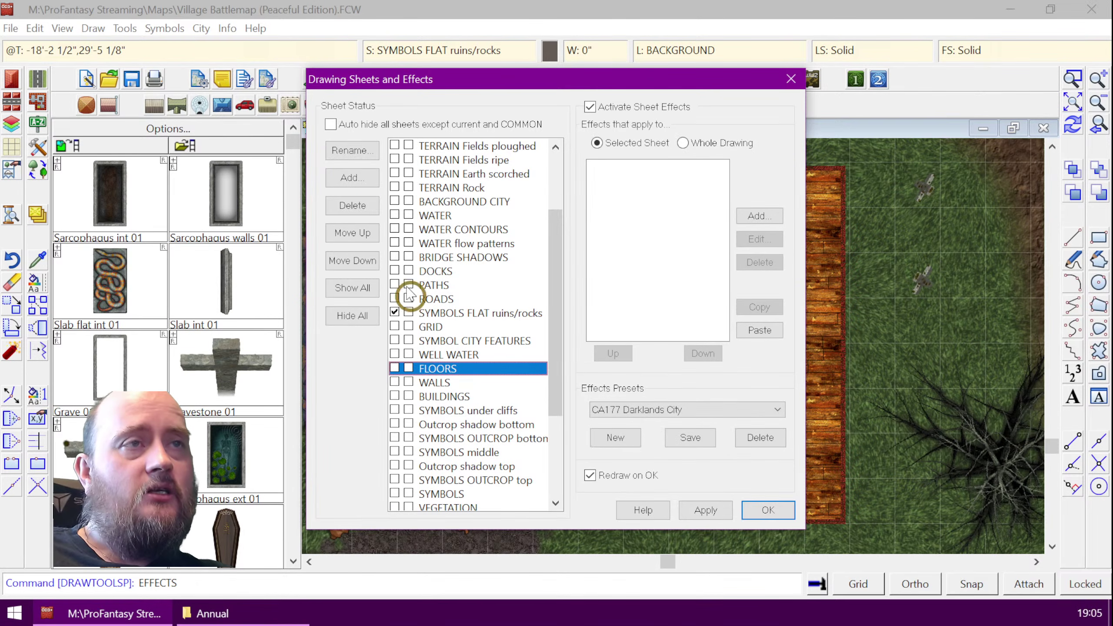
left_click(352, 232)
left_click(353, 232)
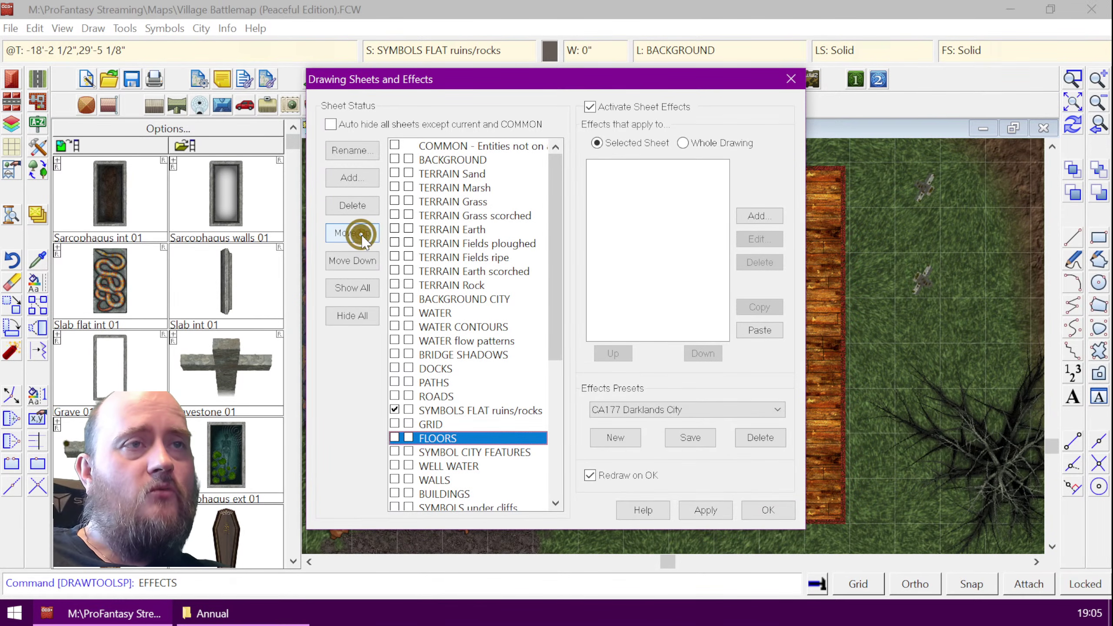
left_click(353, 233)
left_click_drag(551, 345, 554, 407)
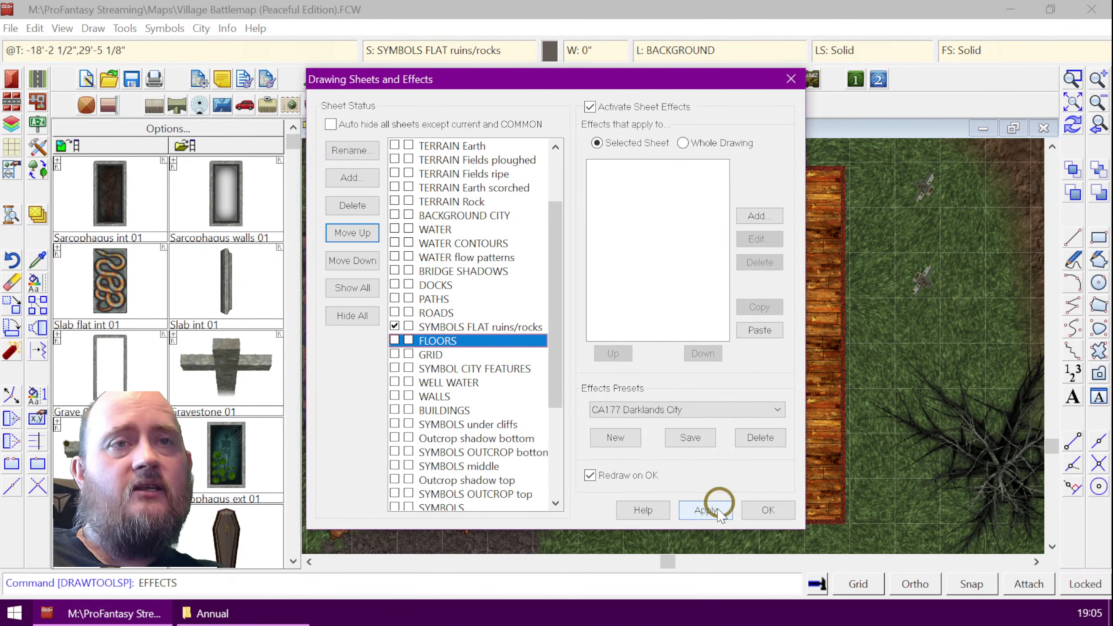
left_click(705, 510)
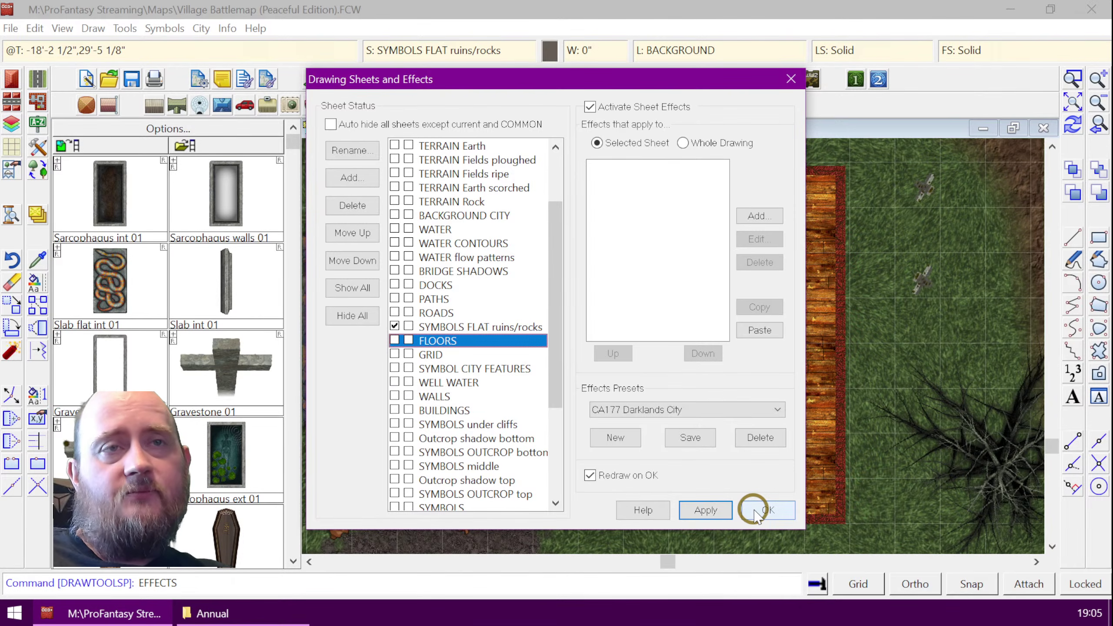
left_click(752, 514)
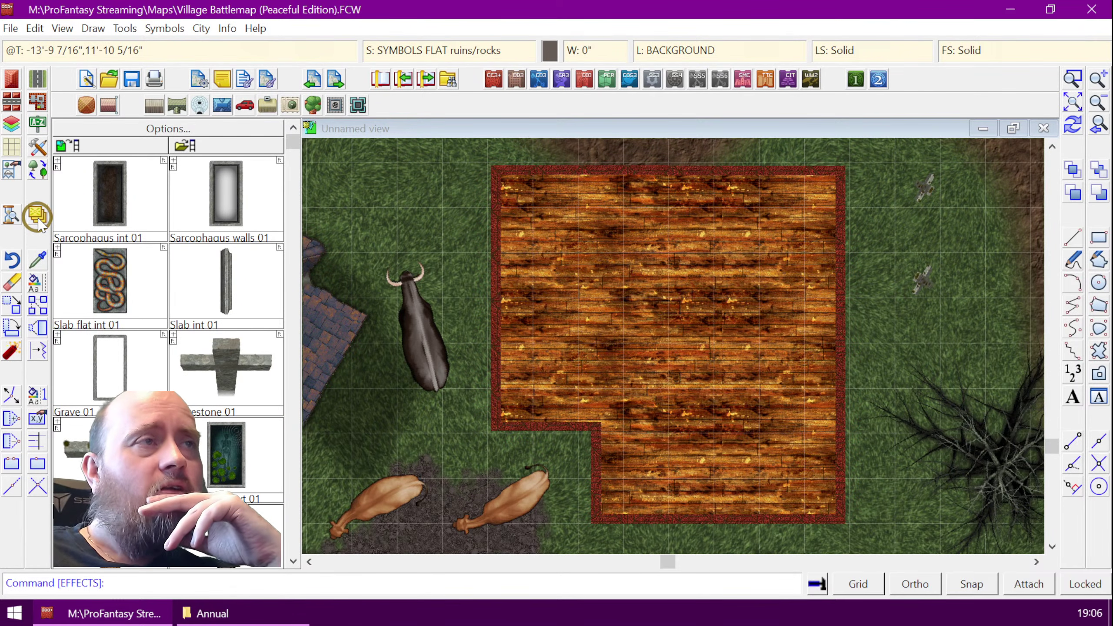
- Copy the Glow and Wall Shadow, Directional effects from the BUILDINGS sheet to the WALLS sheet and apply them
left_click(38, 216)
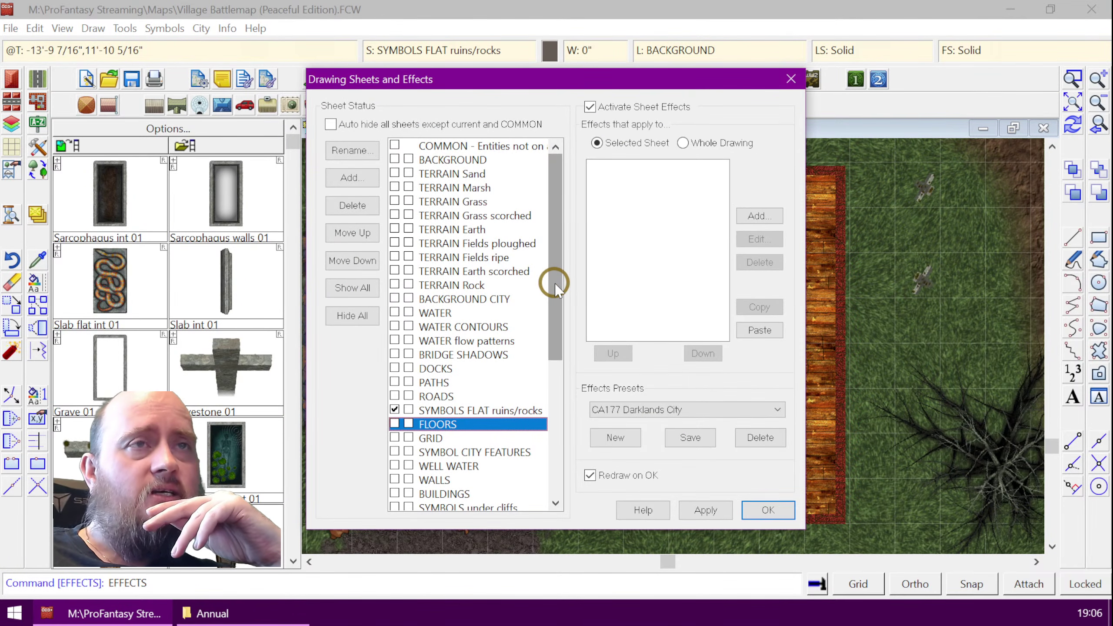
left_click_drag(556, 289, 557, 340)
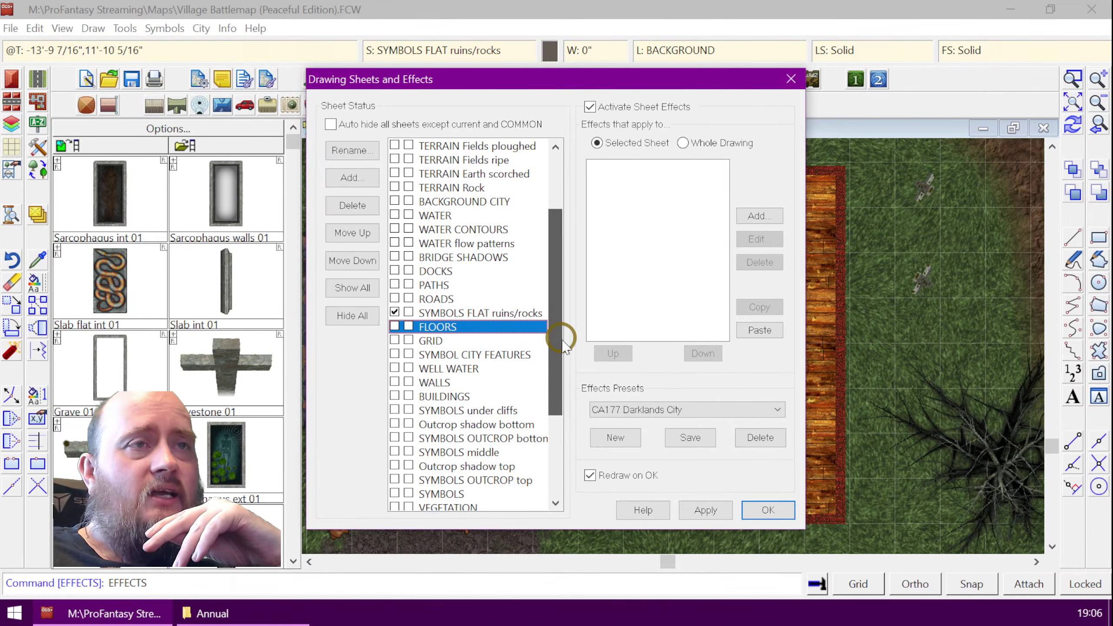
left_click(450, 397)
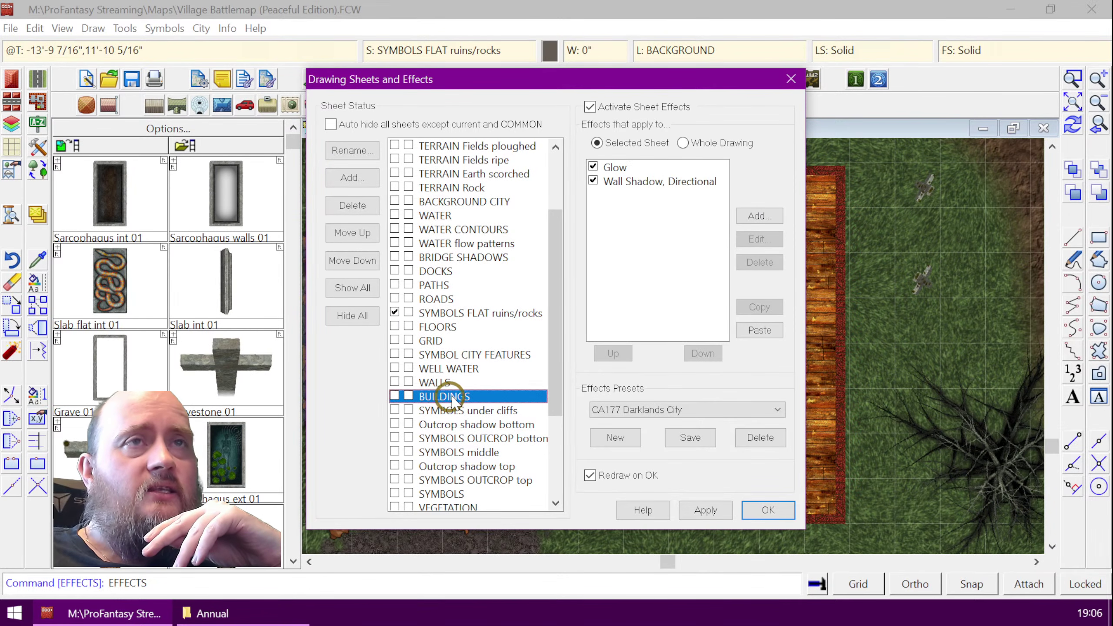
left_click(616, 177)
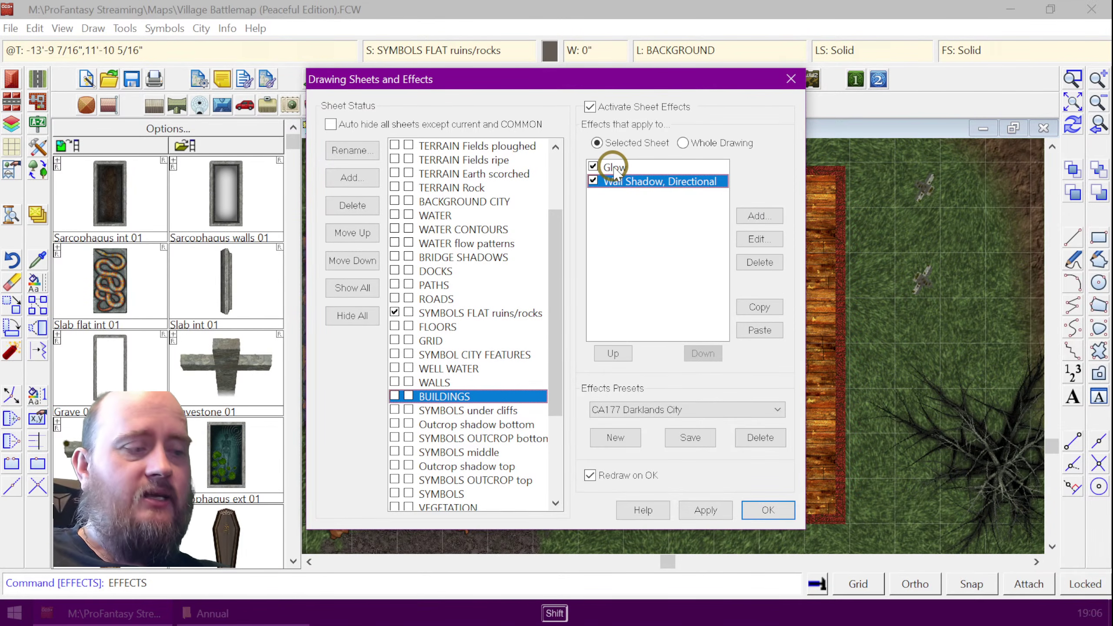
left_click(613, 168, "shift")
left_click(752, 303)
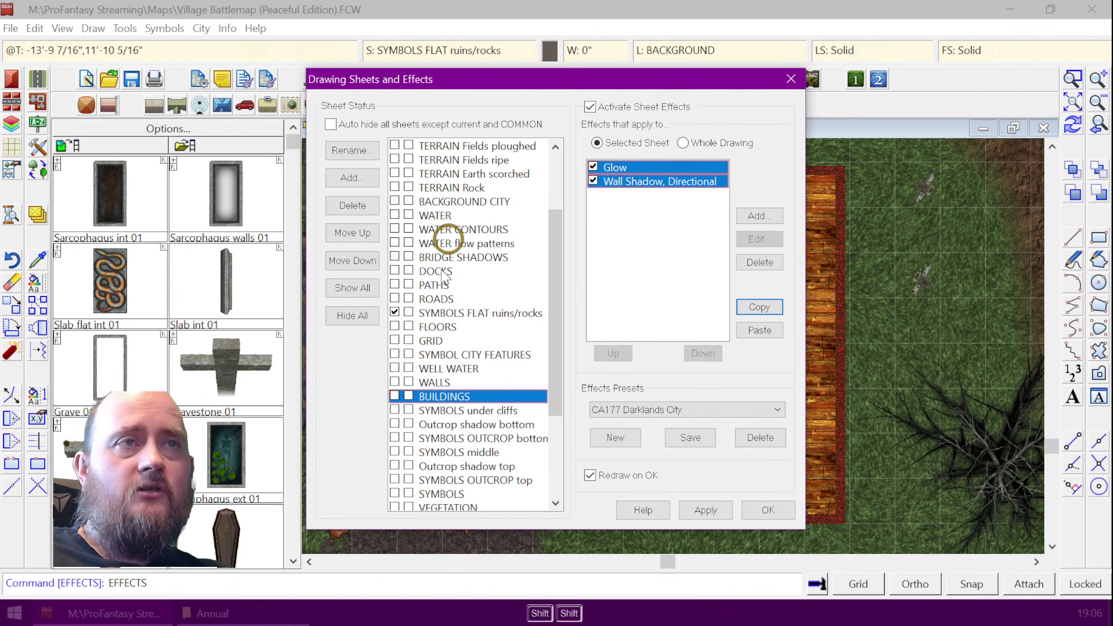
left_click(436, 381)
left_click(752, 328)
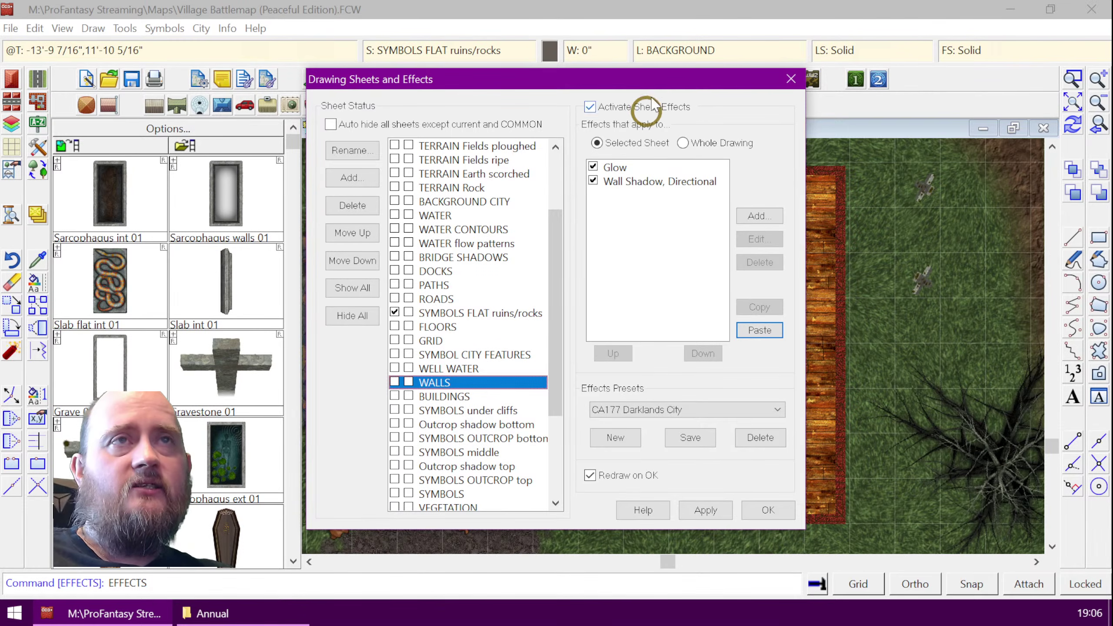
left_click_drag(649, 79, 297, 51)
left_click(357, 479)
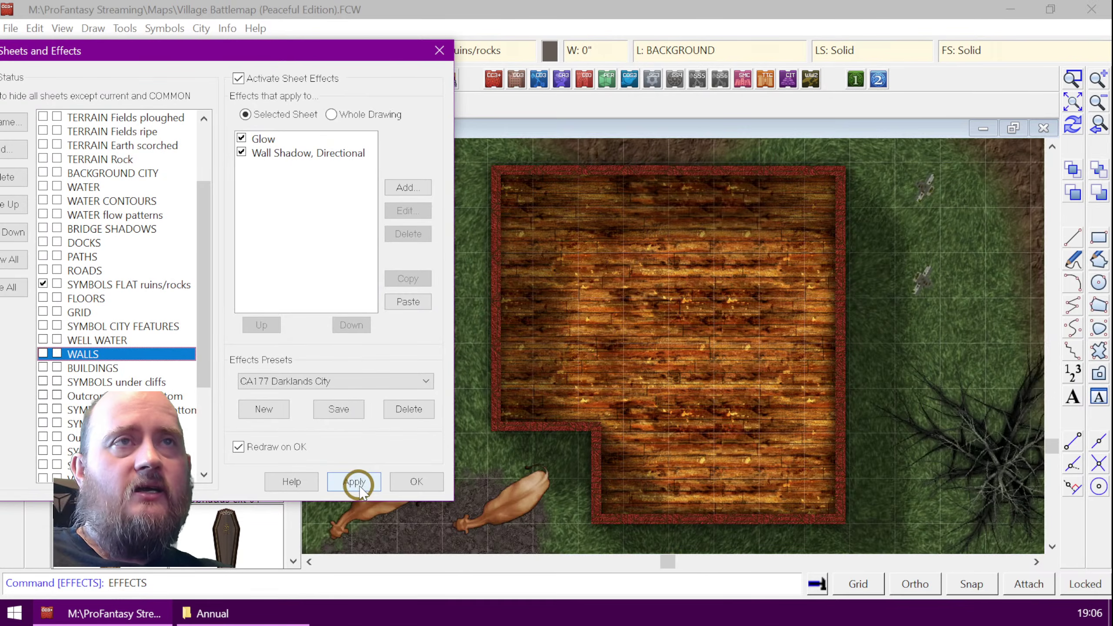
- Set the length of the WALLS sheet's Wall Shadow, Directional effect to 5 map units and accept the sheet effects
left_click(557, 264)
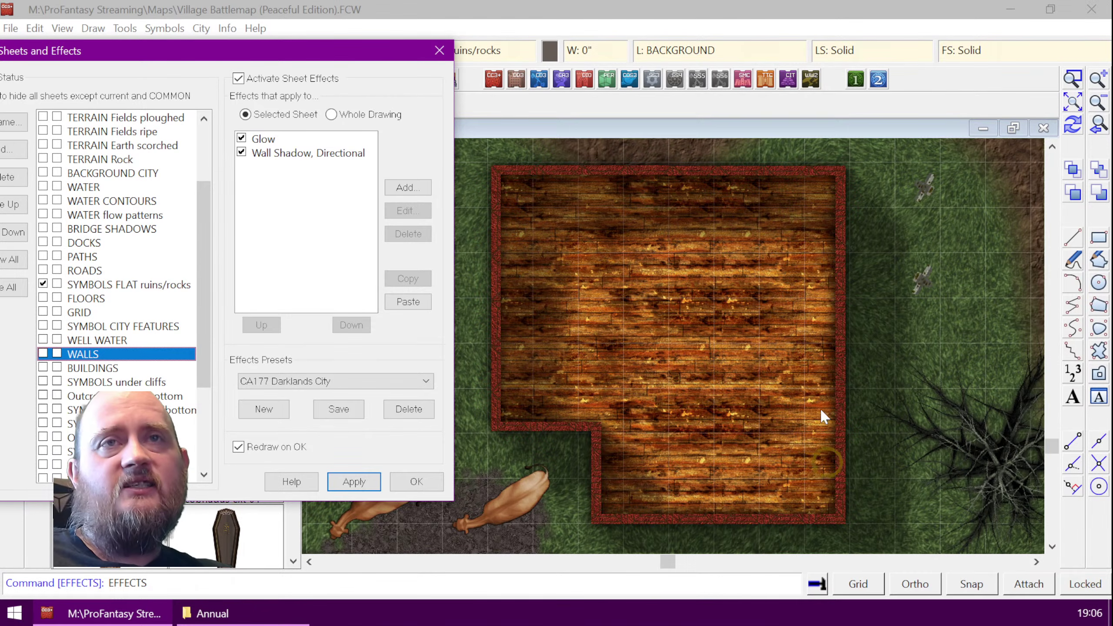
left_click(293, 153)
left_click(399, 210)
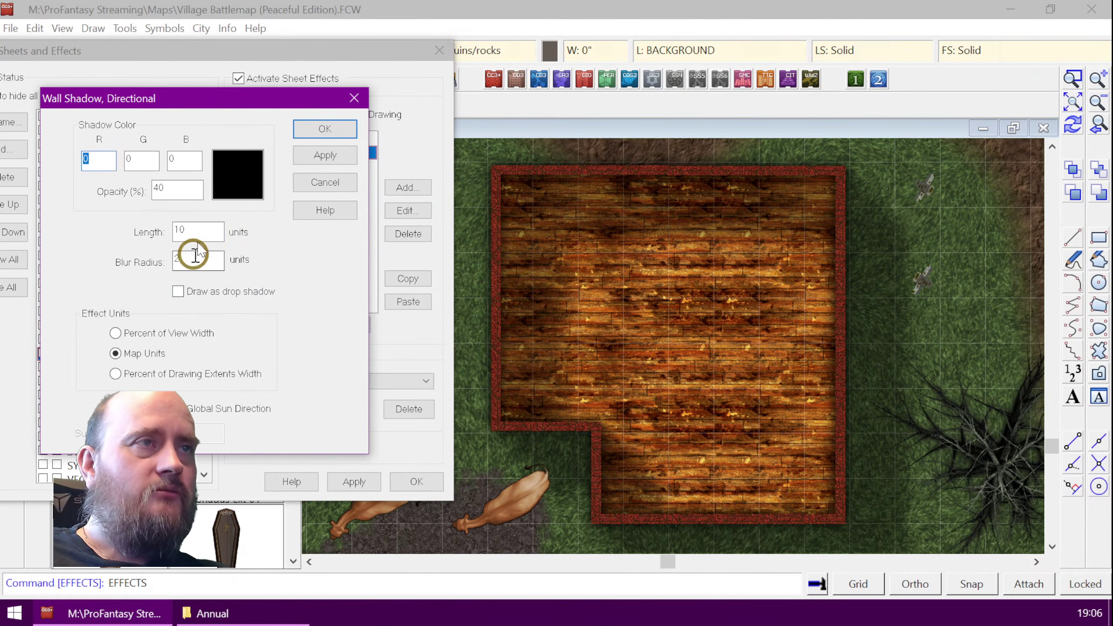
left_click_drag(219, 231, 123, 221)
type("5")
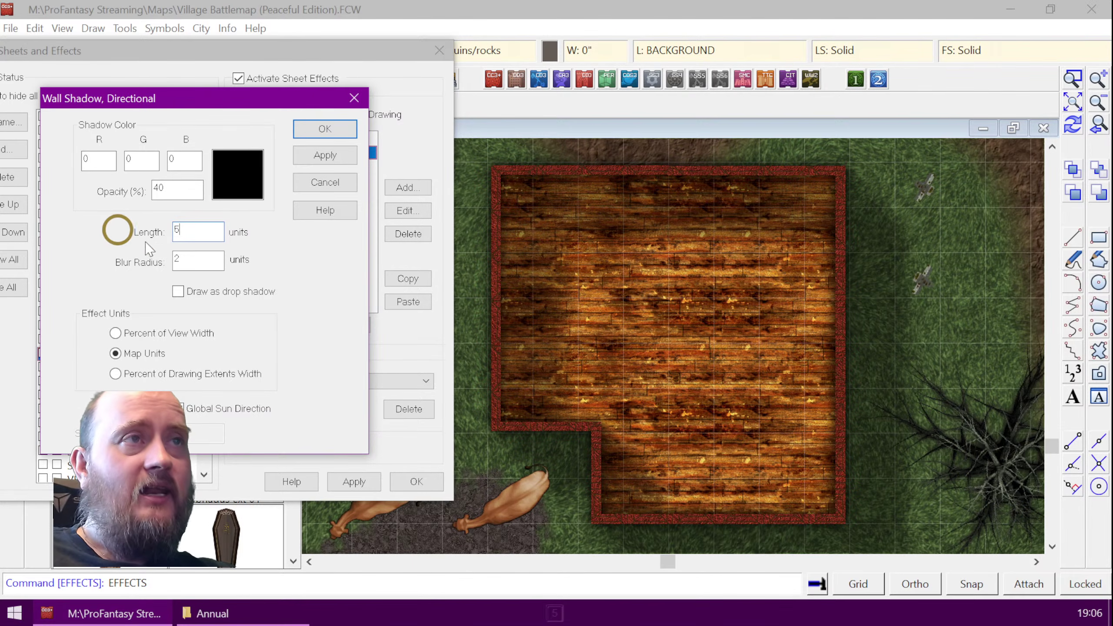
left_click(325, 162)
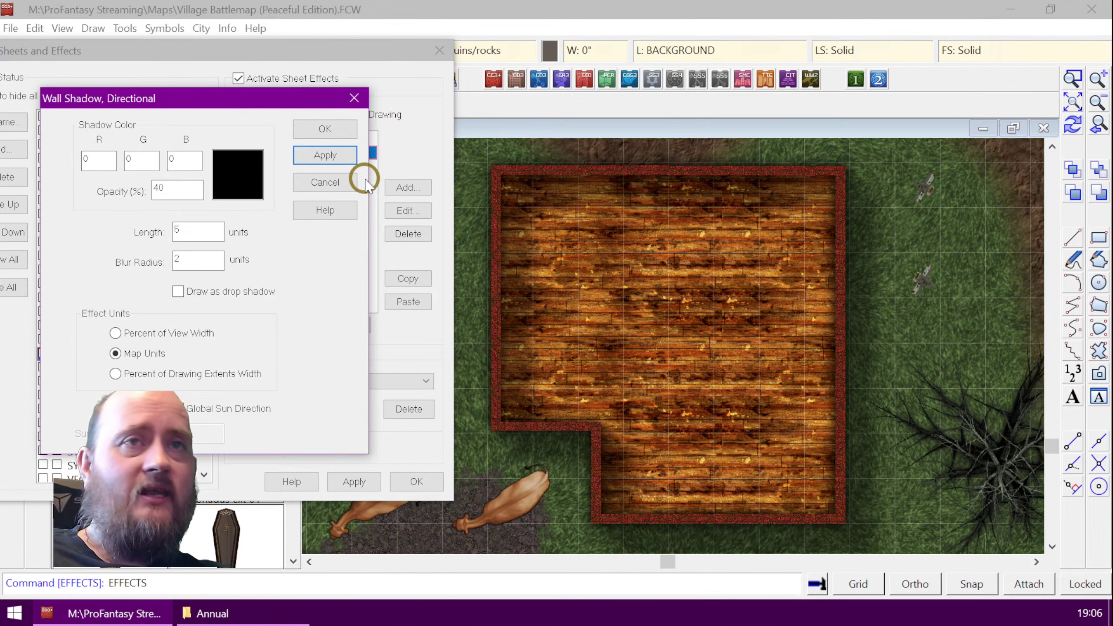
left_click(325, 128)
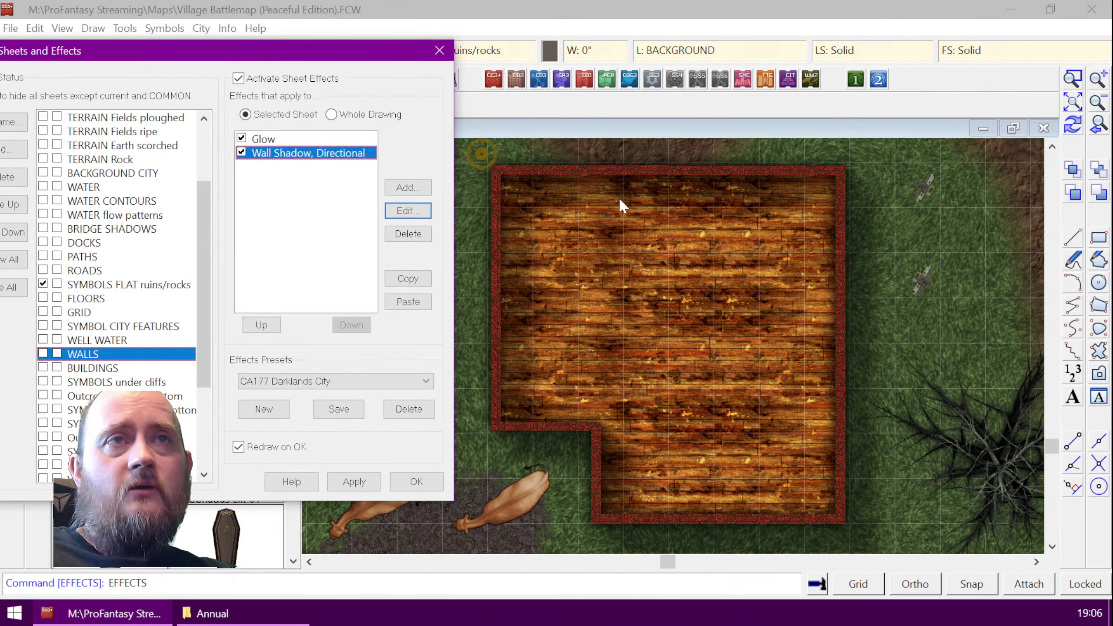
left_click(412, 479)
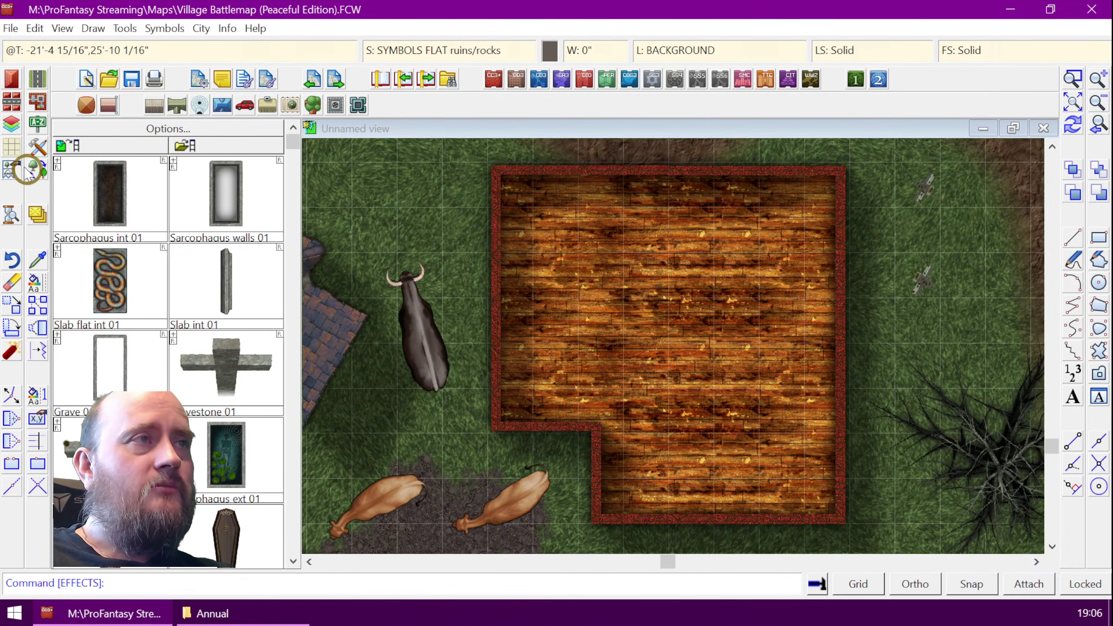
left_click(12, 166)
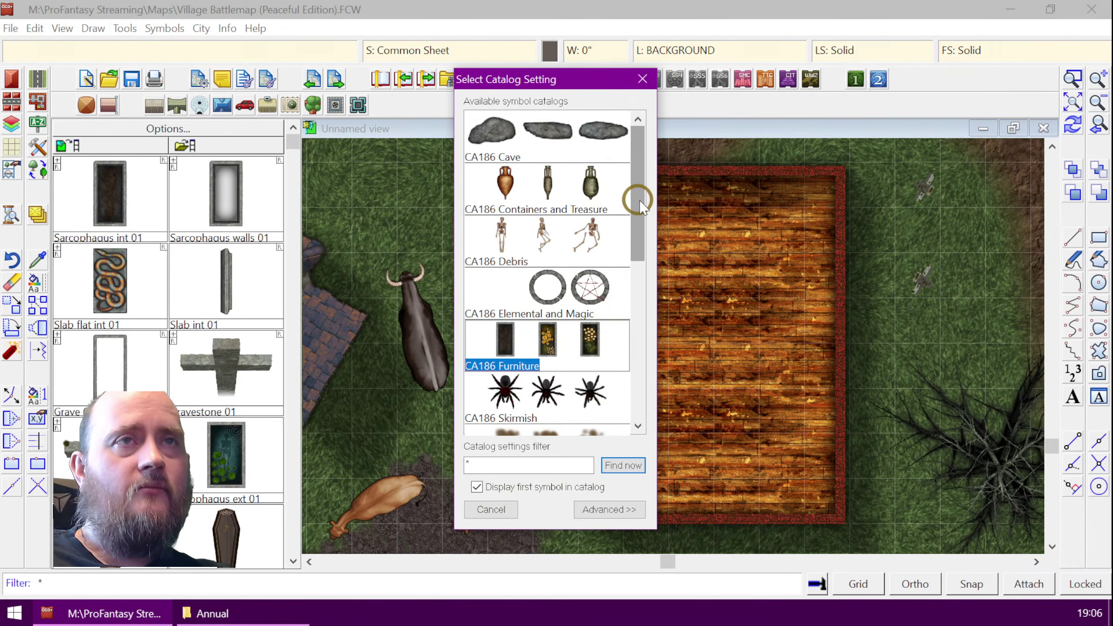
left_click_drag(638, 200, 657, 174)
left_click(491, 509)
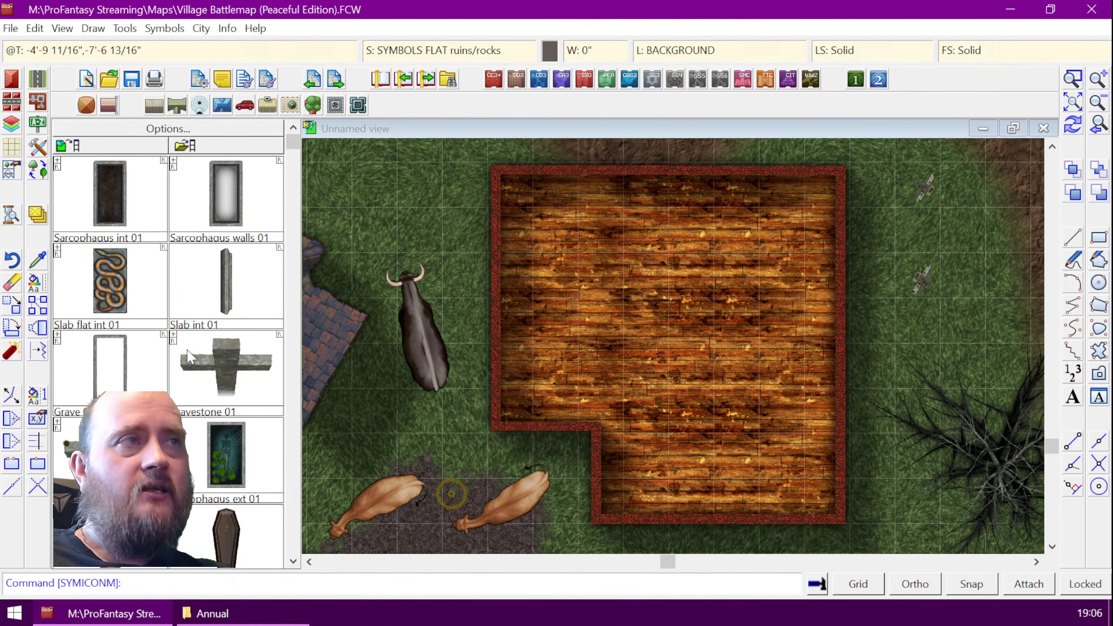
left_click(29, 168)
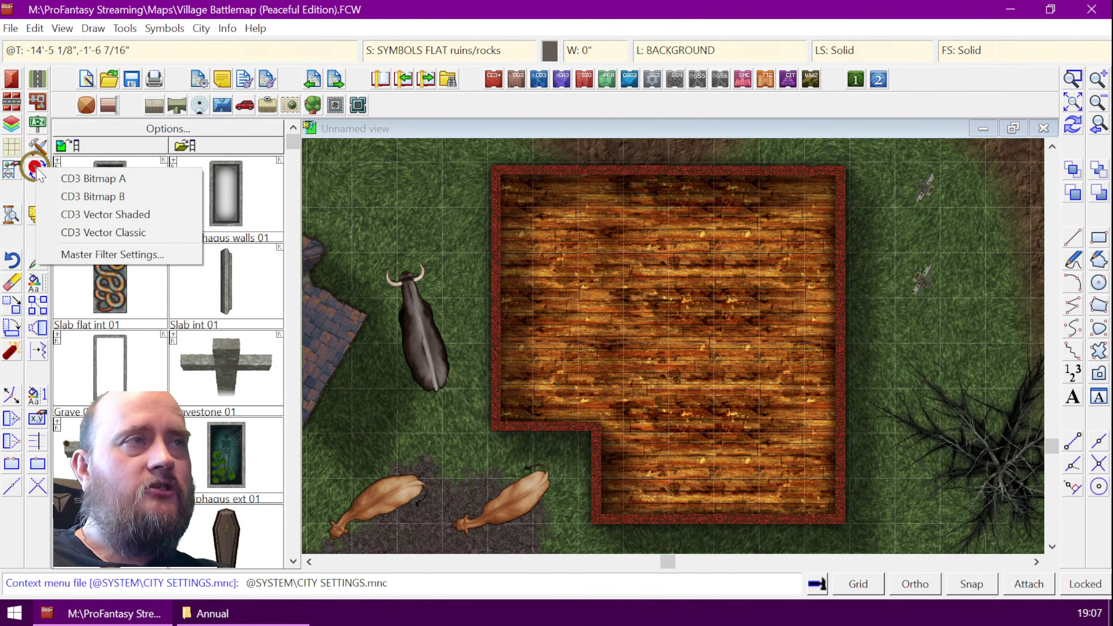
left_click(89, 256)
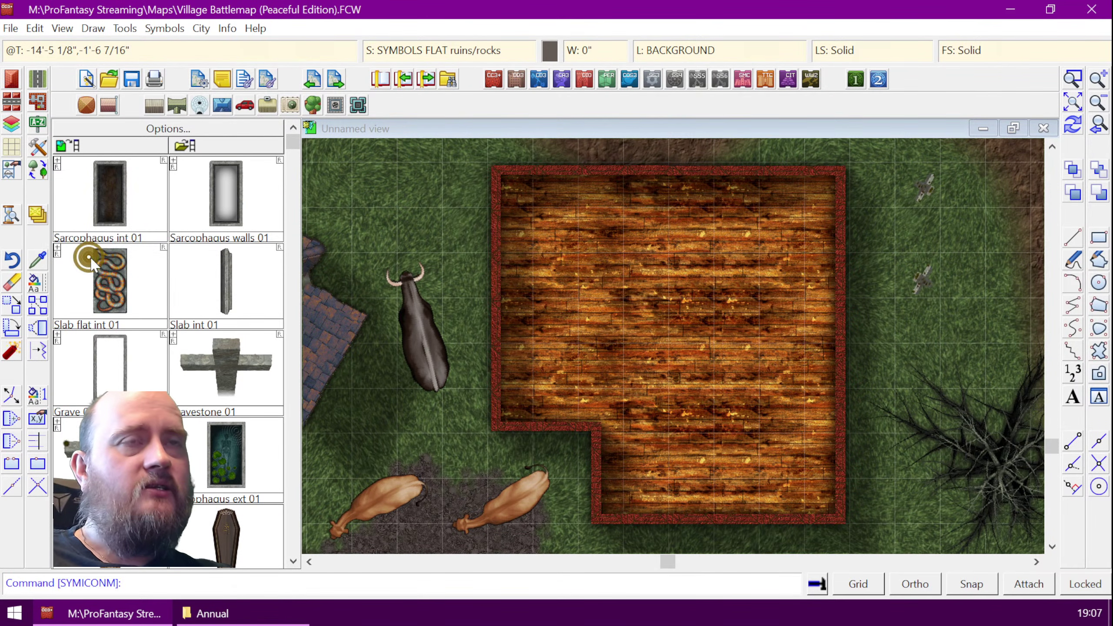
left_click(38, 167)
left_click(131, 231)
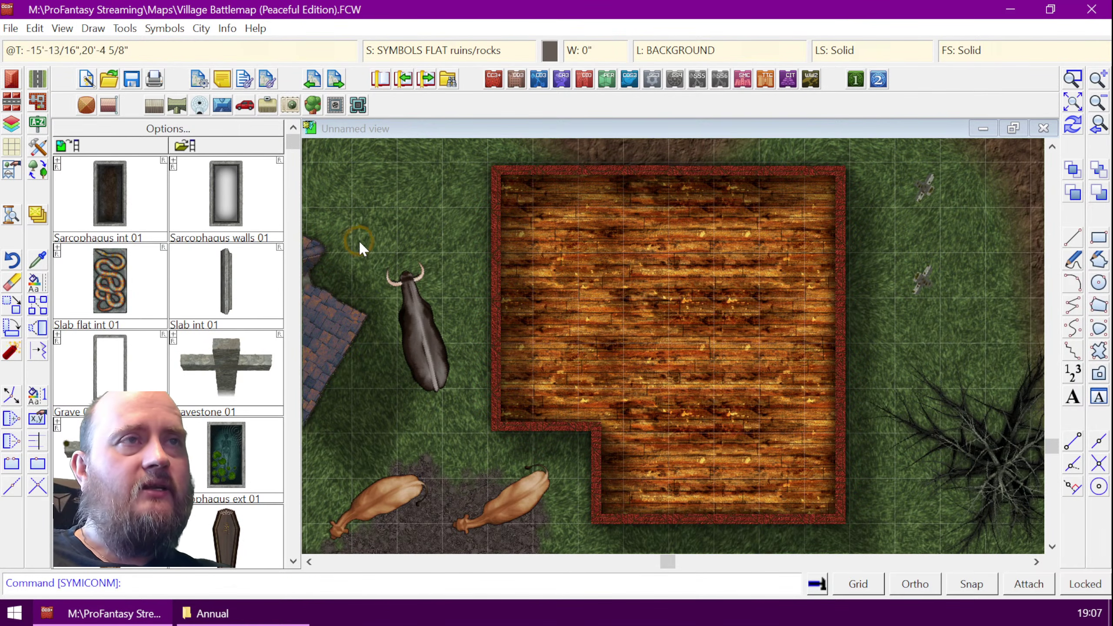
left_click(38, 168)
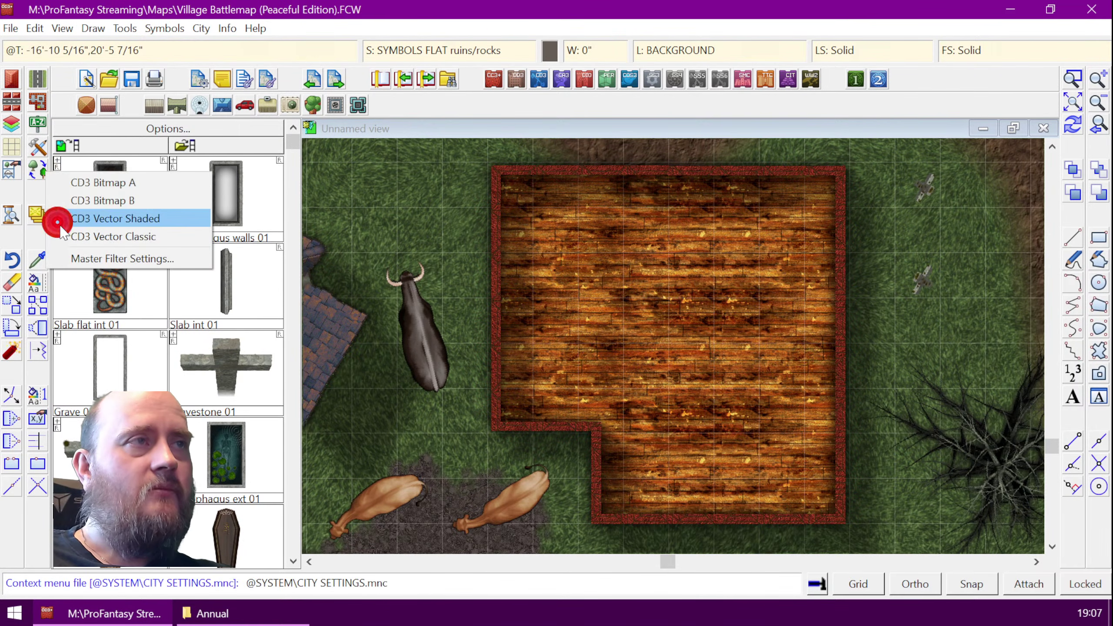
left_click(69, 256)
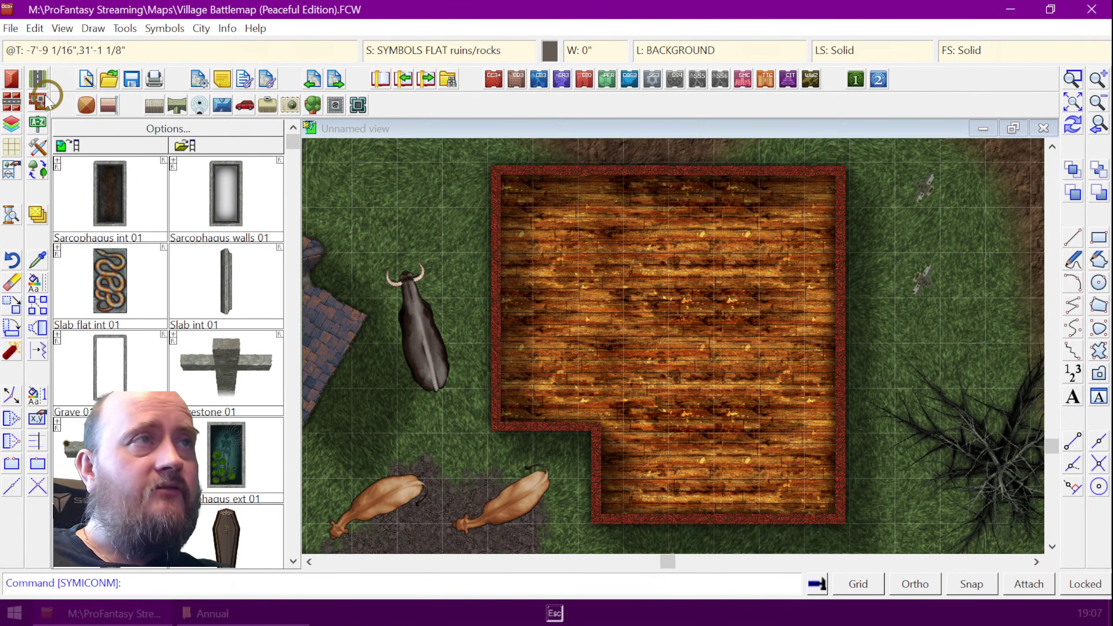
key("Escape")
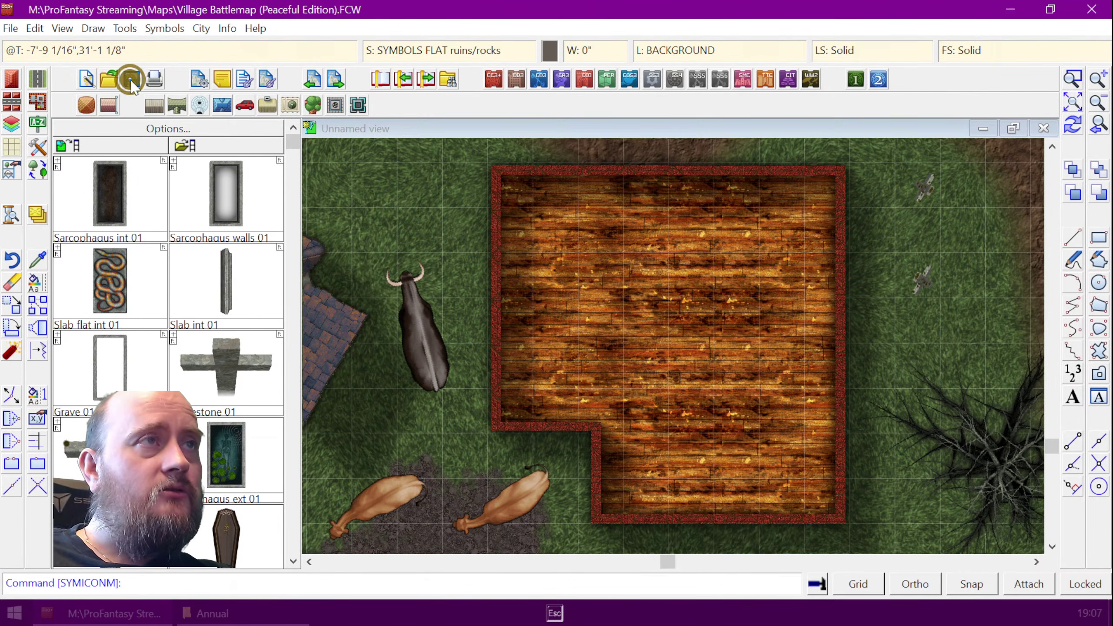
left_click(35, 167)
left_click(95, 242)
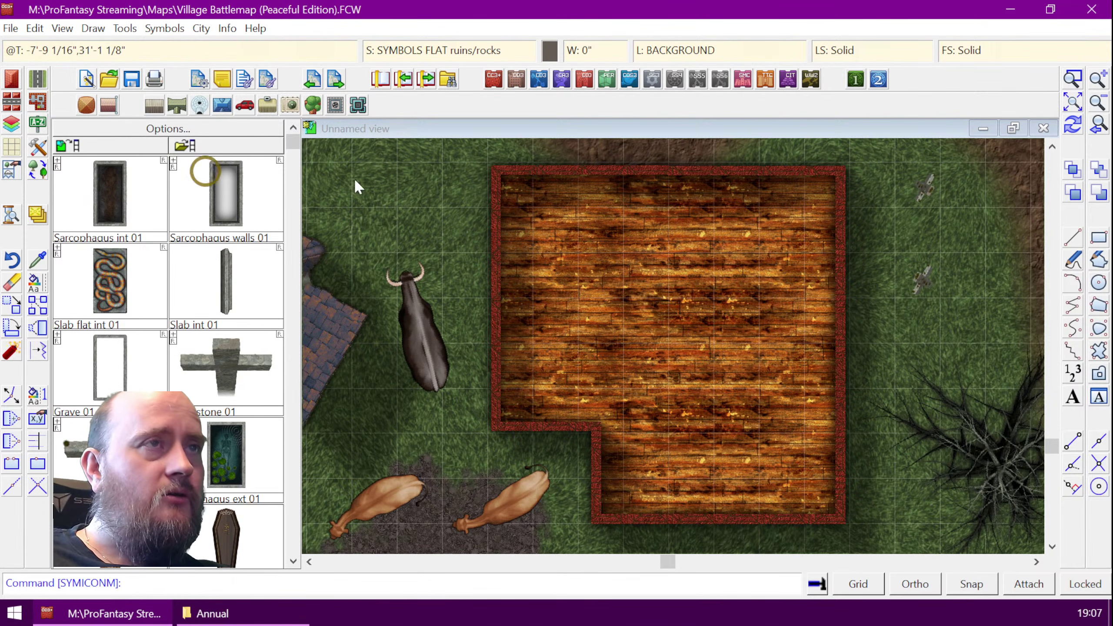
- Close the Annual folder's File Explorer window and bring the map window back to full screen
left_click(249, 603)
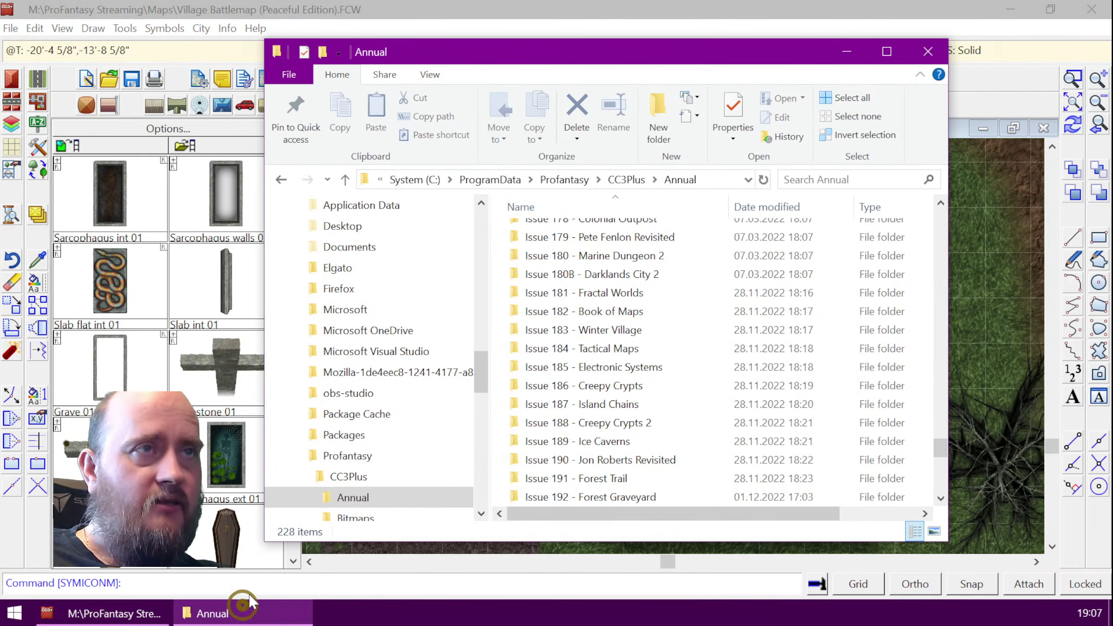
left_click(927, 52)
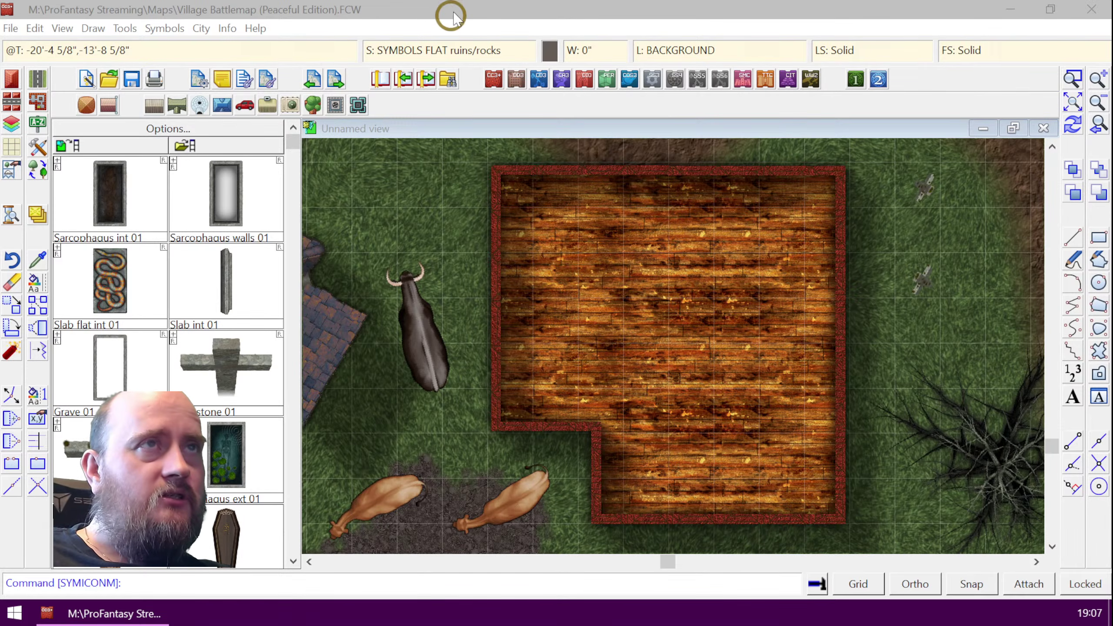
left_click_drag(452, 16, 441, 47)
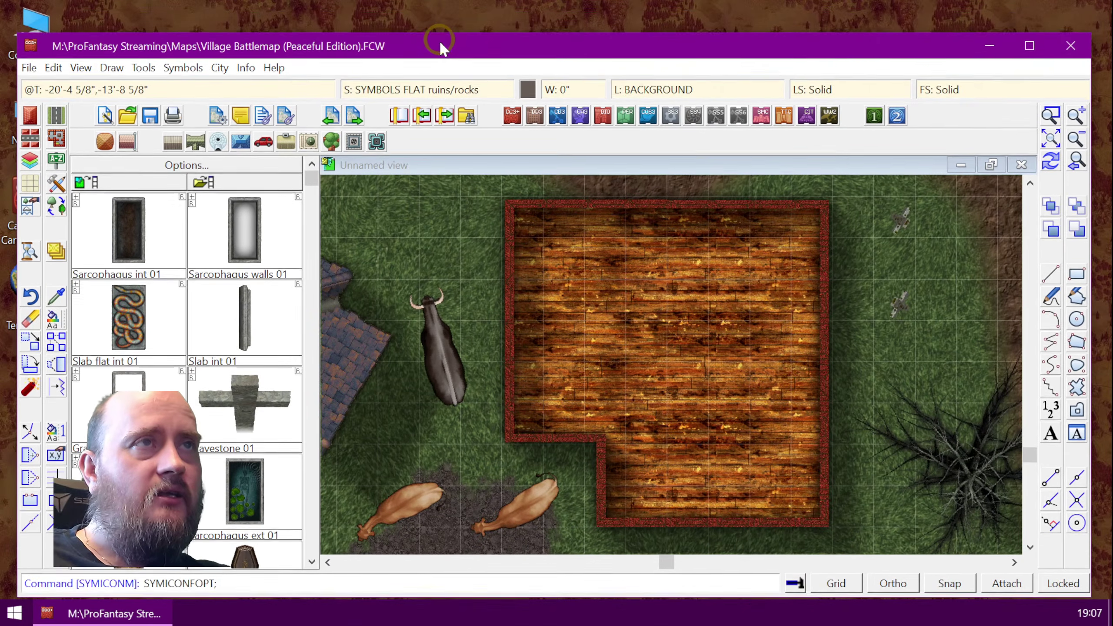
double_click(440, 44)
- Reopen the recent drawing Village Battlemap (Peaceful Edition).FCW
left_click(11, 28)
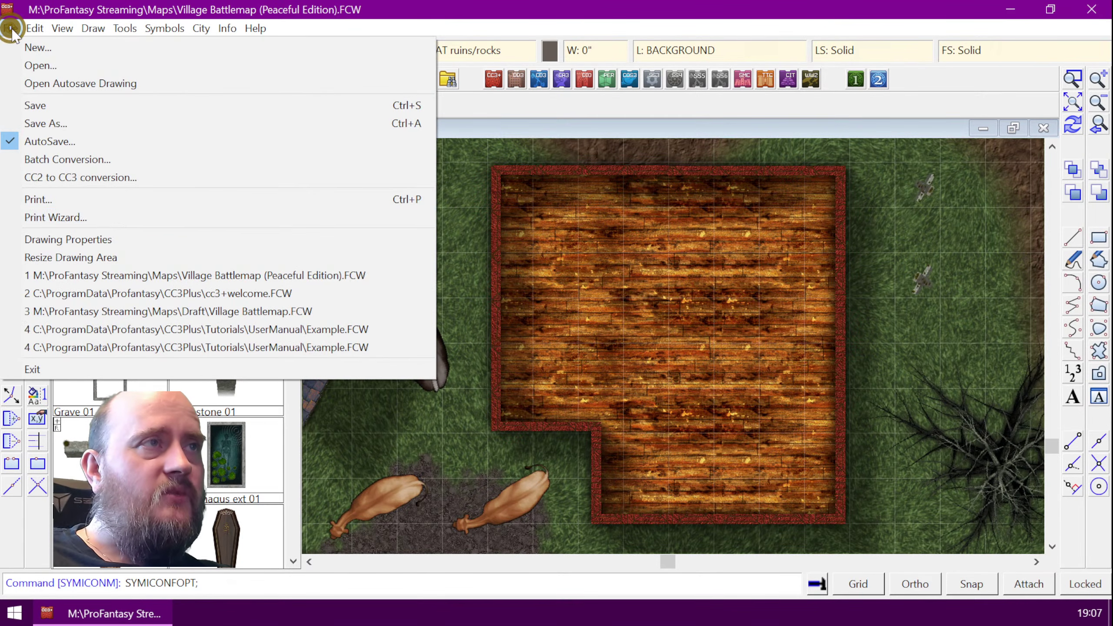
left_click(136, 273)
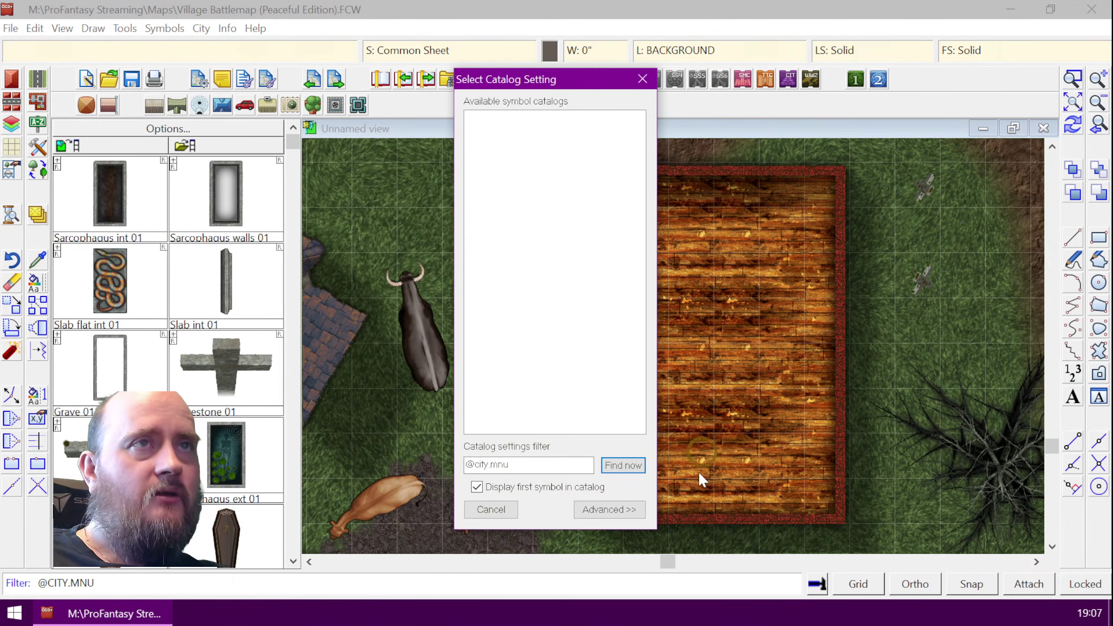
left_click(479, 509)
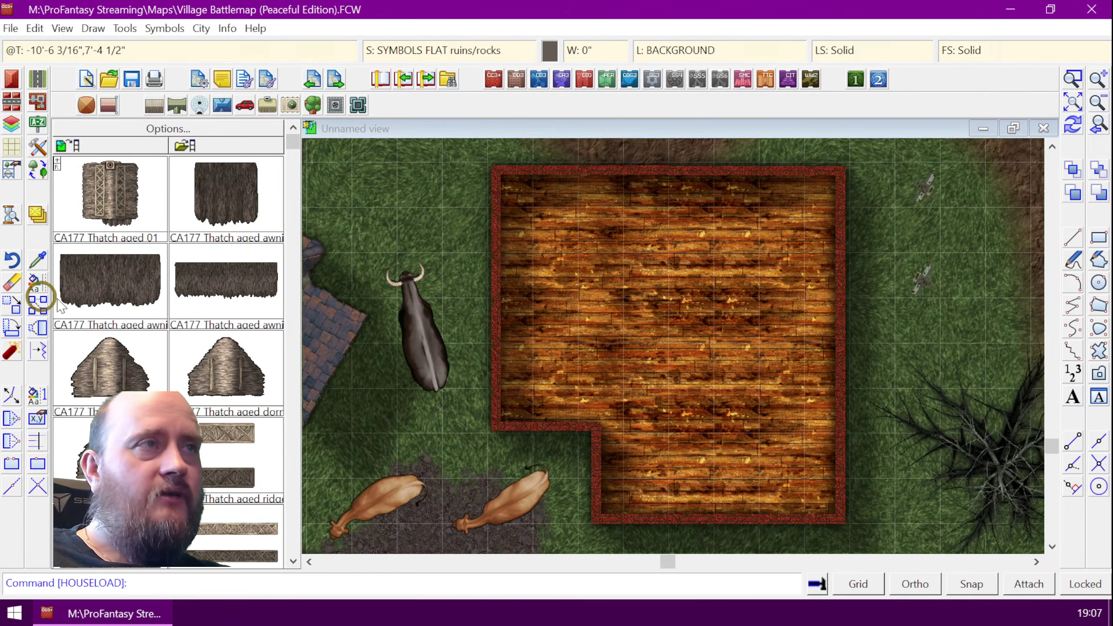
left_click(39, 163)
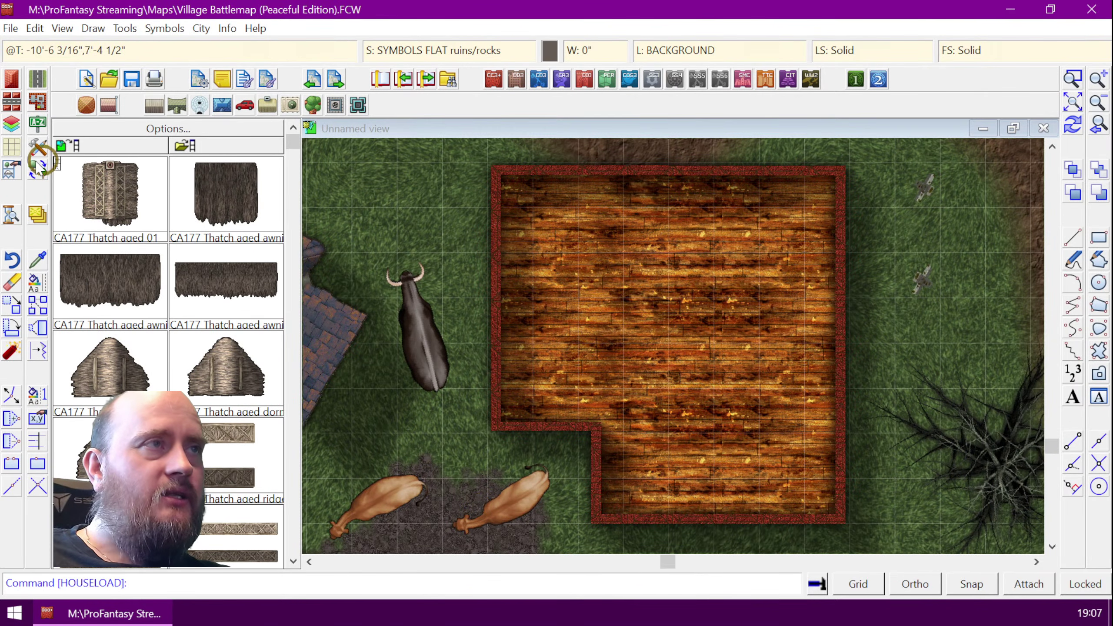
left_click(21, 171)
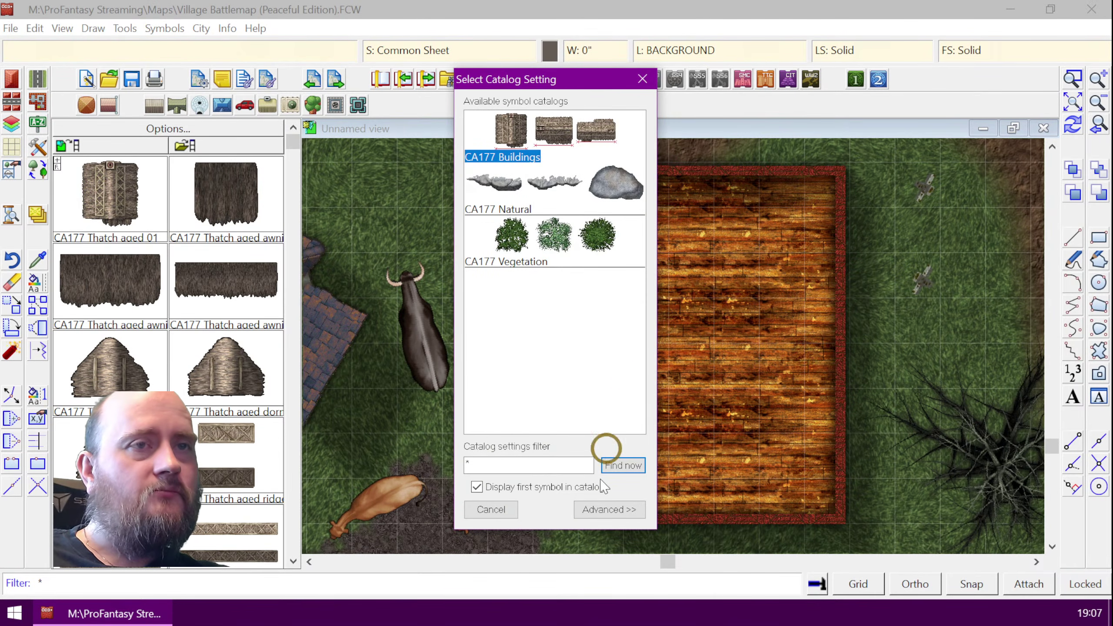
left_click(490, 509)
- Try to open the Master Filter Settings for the city symbol catalogs
right_click(35, 170)
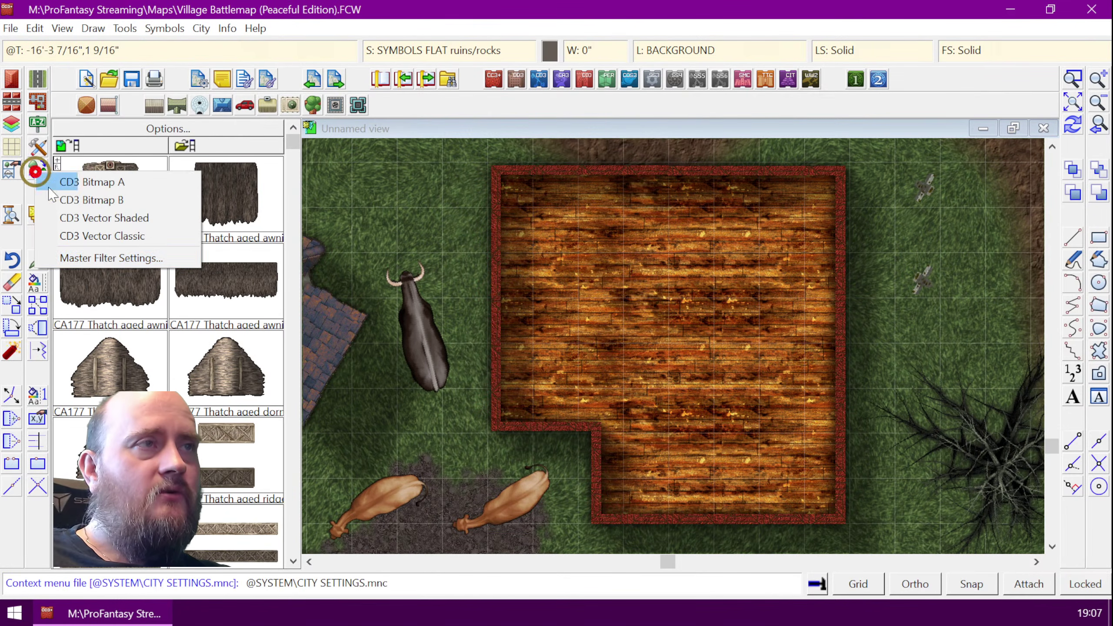
left_click(101, 258)
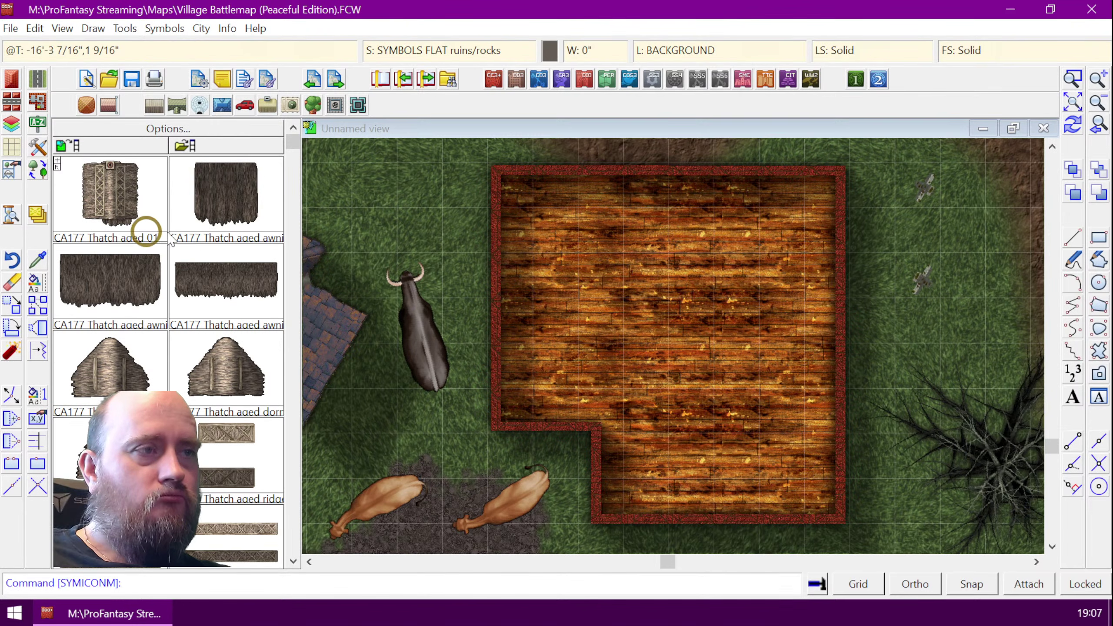
left_click(37, 166)
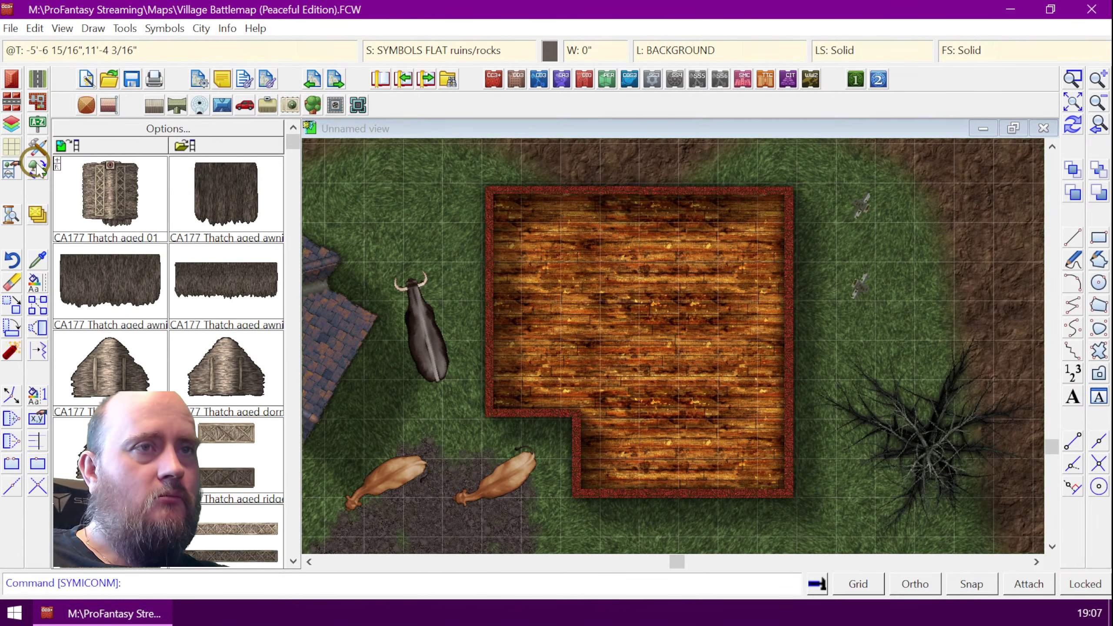
right_click(38, 166)
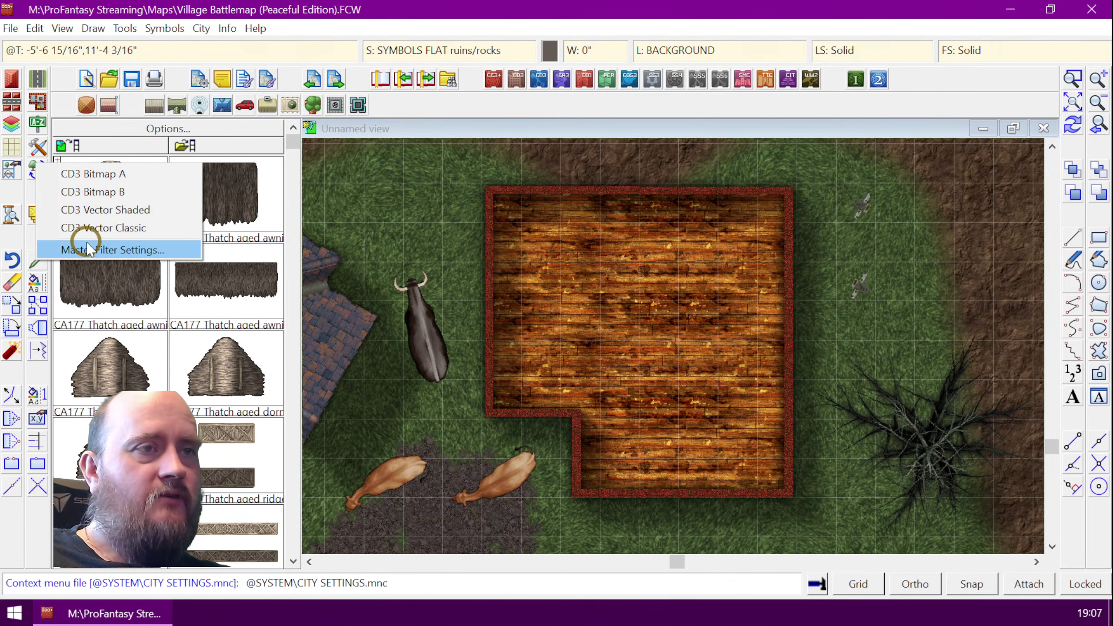
key("Escape")
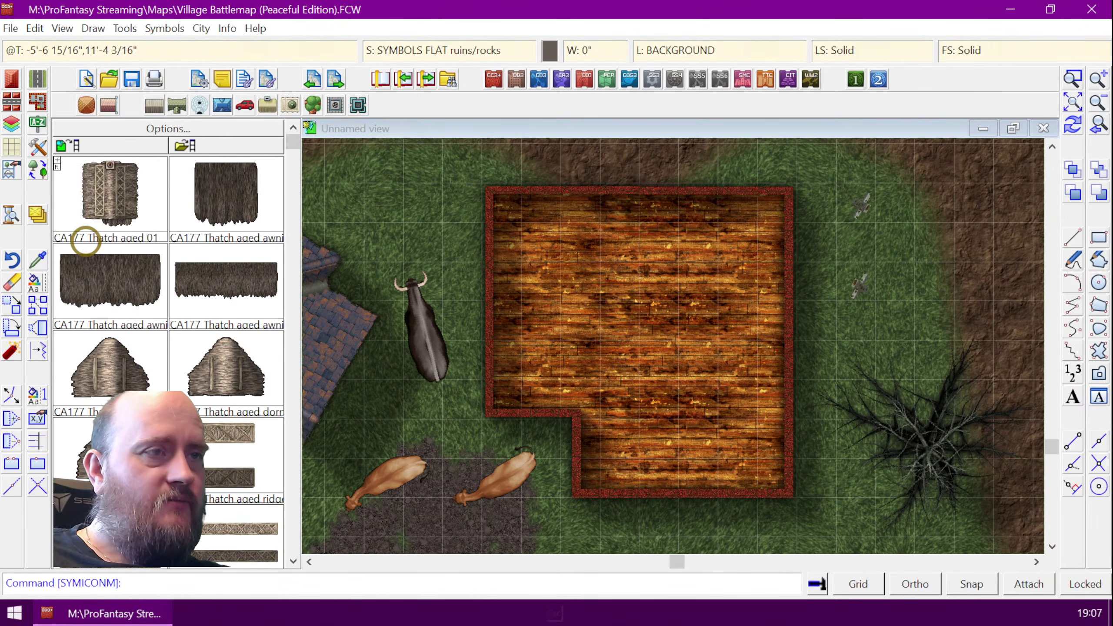
right_click(38, 222)
right_click(35, 168)
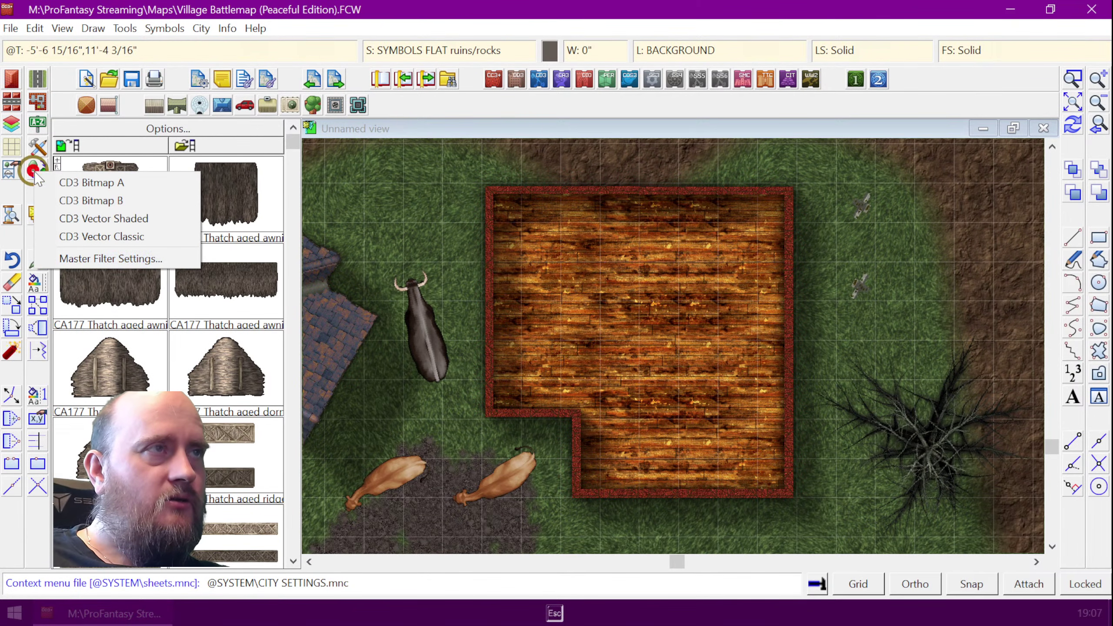
left_click(73, 254)
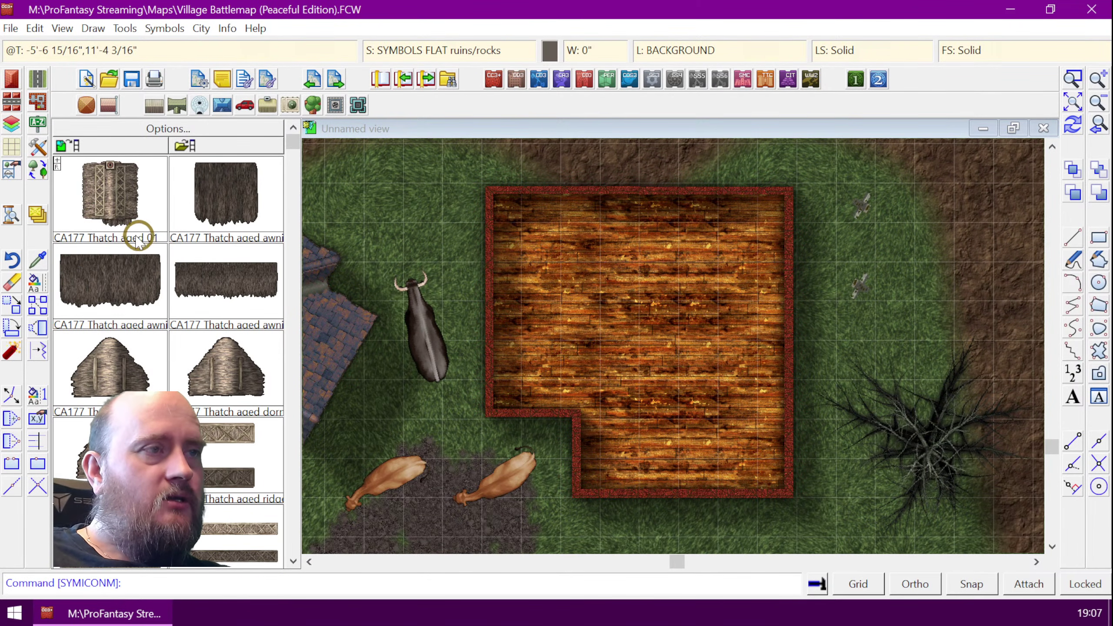
key("Escape")
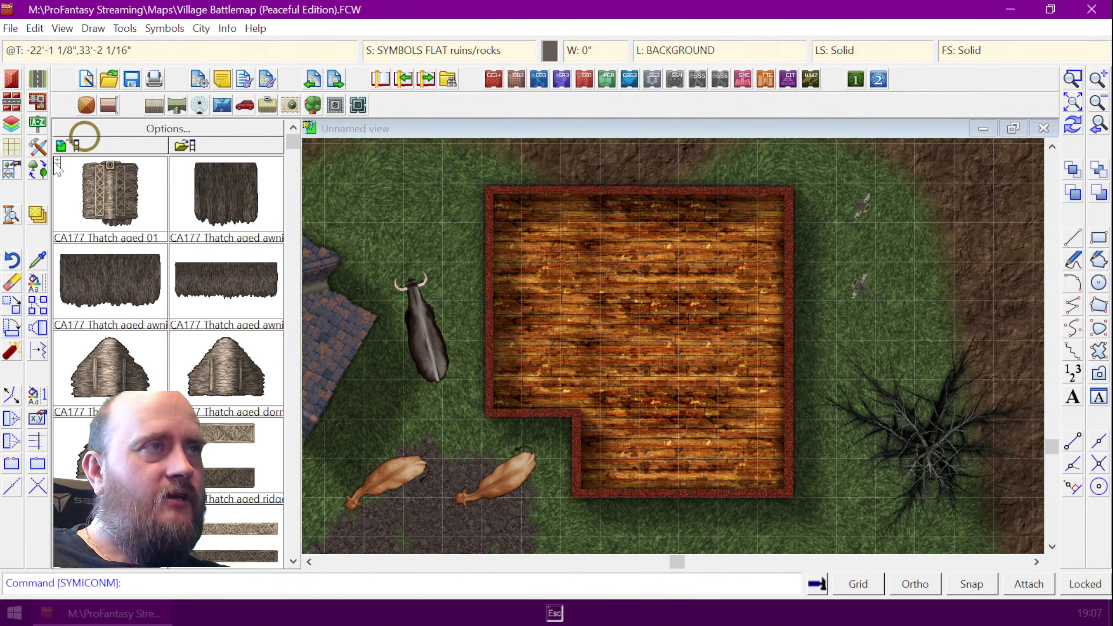
- Switch to the dungeon toolset and try to open its Master Filter Settings
left_click(515, 81)
right_click(38, 167)
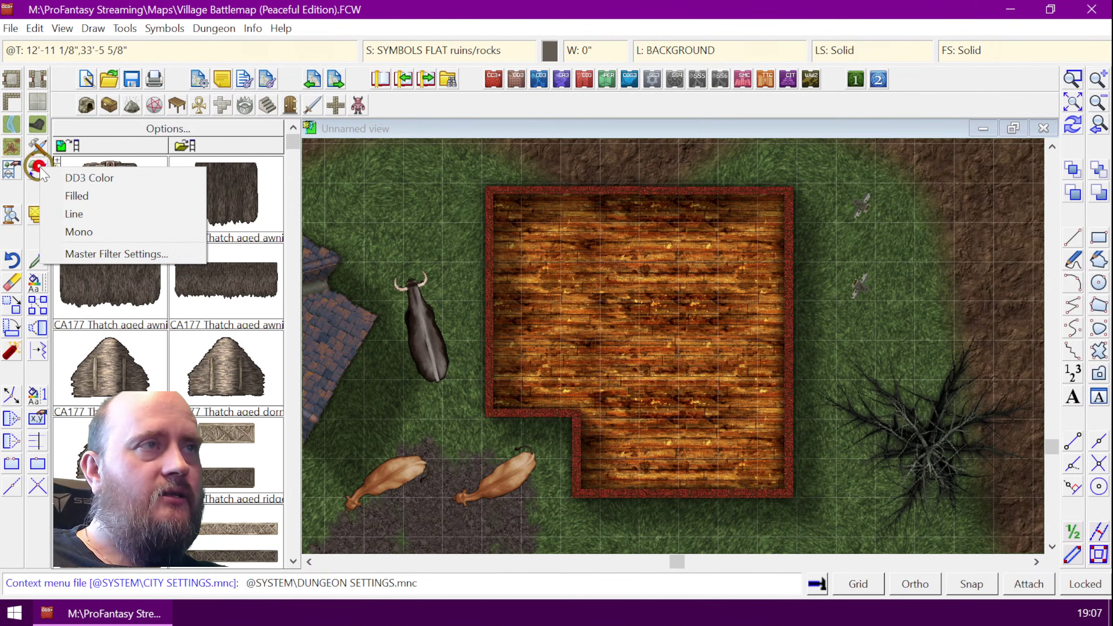
left_click(106, 254)
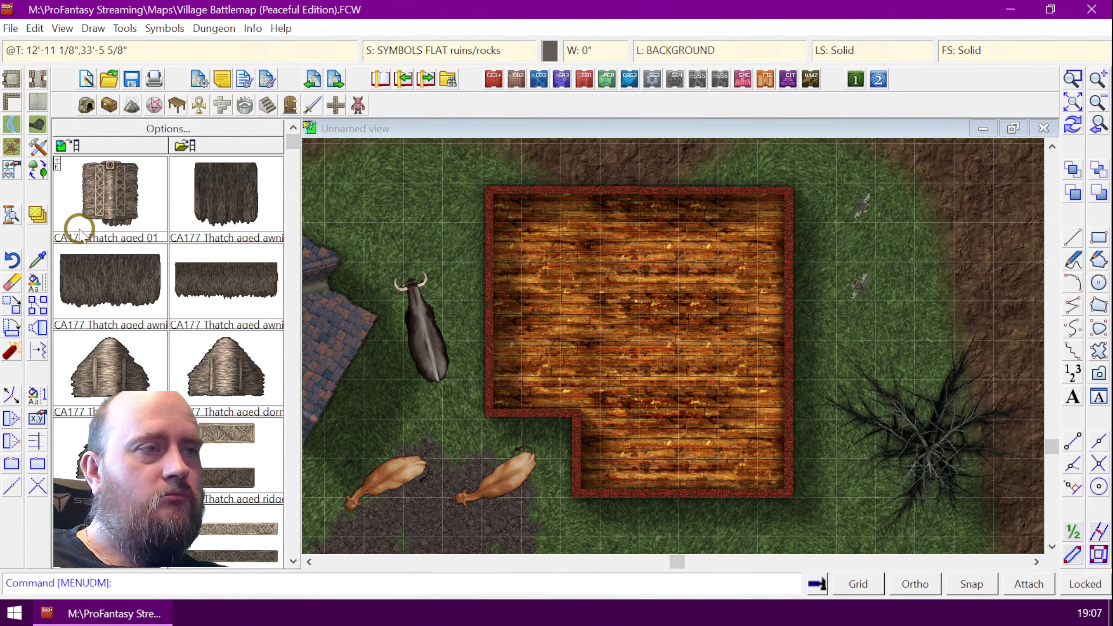
key("Escape")
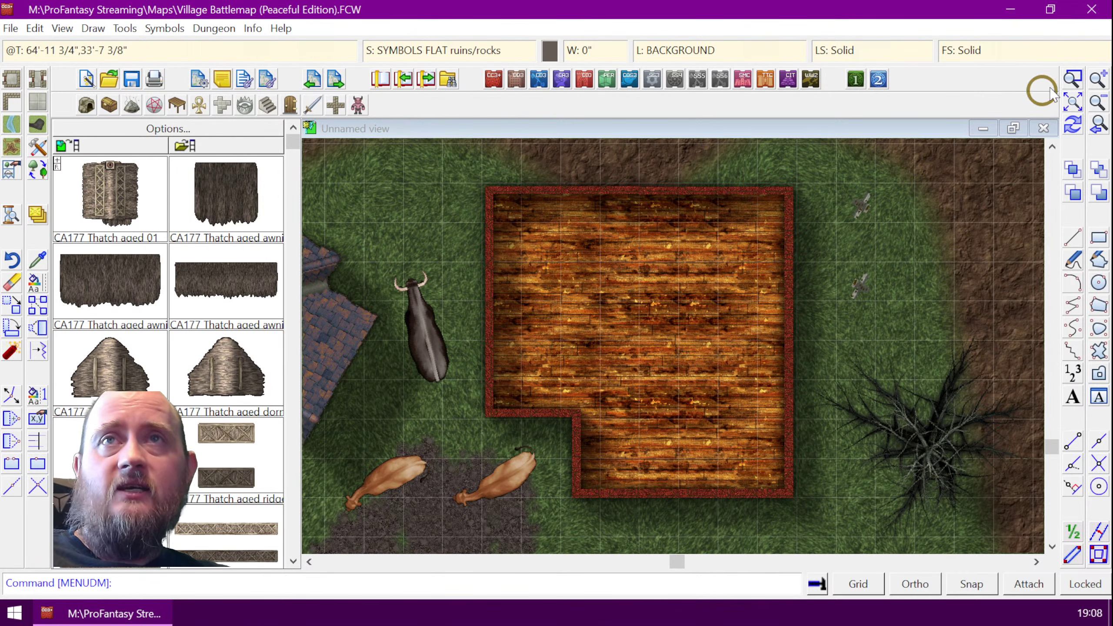
- Zoom in on the wooden-floored building and filter the symbol catalogs in the advanced catalog settings by the SS2 Bitmap A master filter
left_click(1072, 79)
left_click(473, 179)
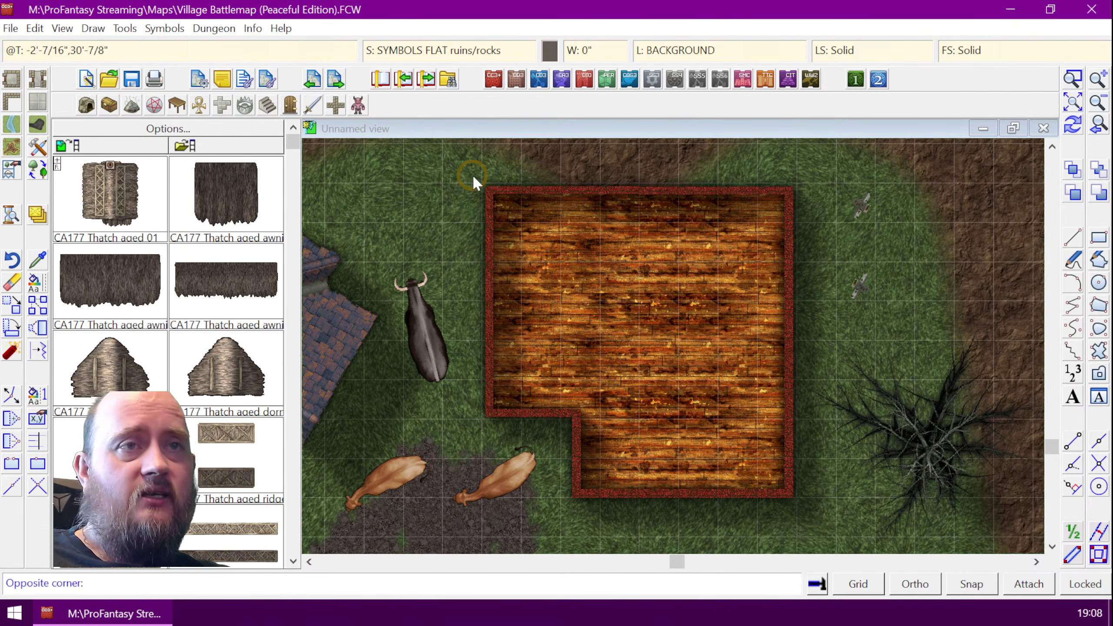
left_click(795, 511)
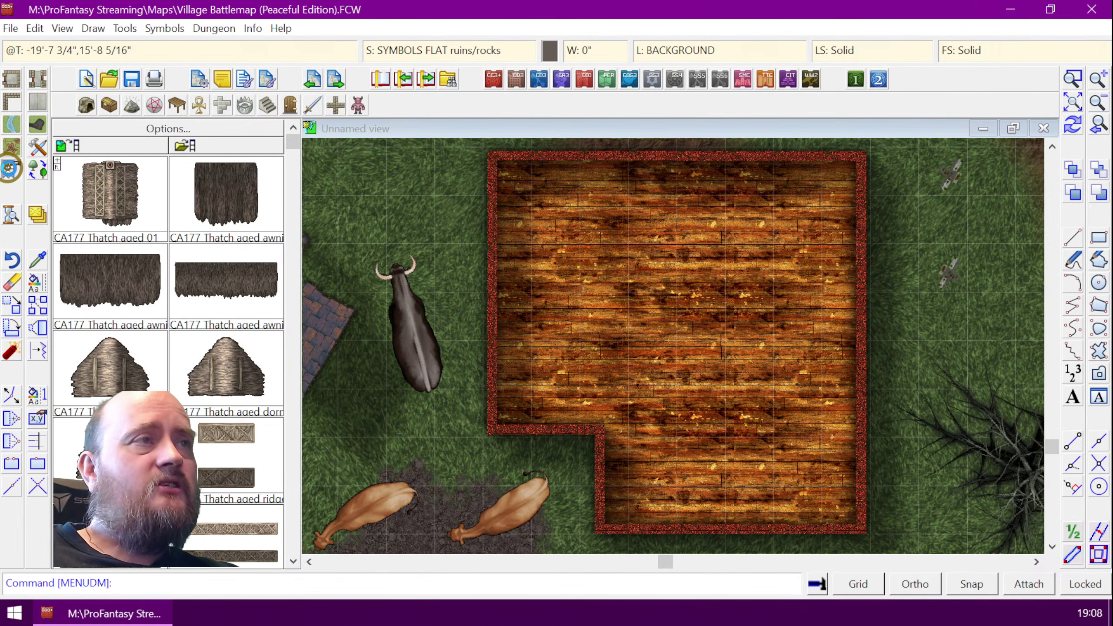
left_click(9, 169)
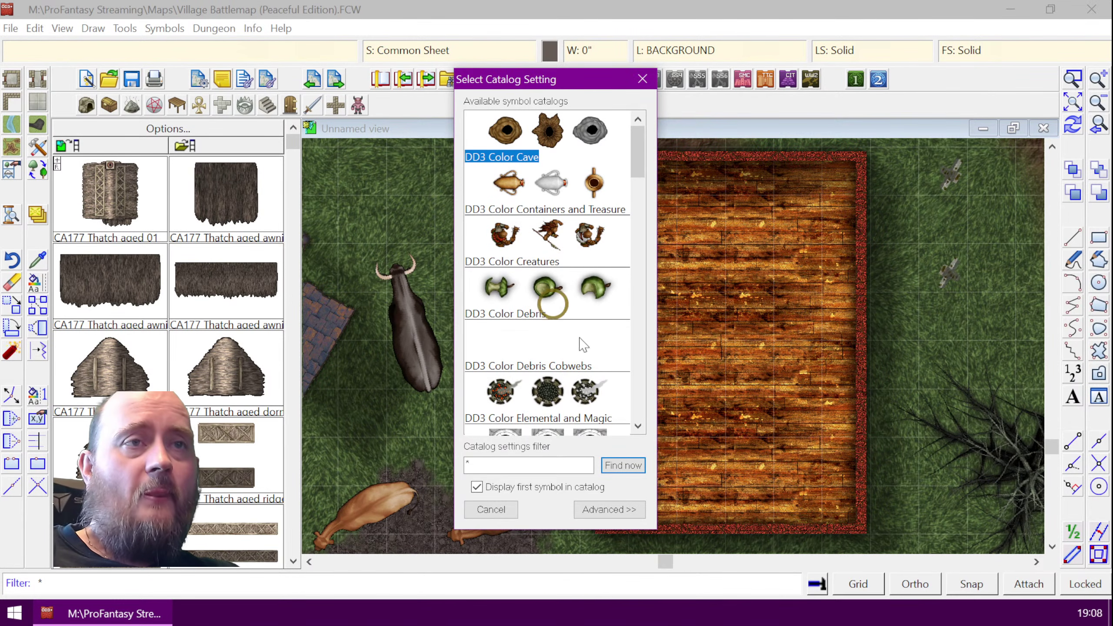
left_click_drag(635, 153, 633, 393)
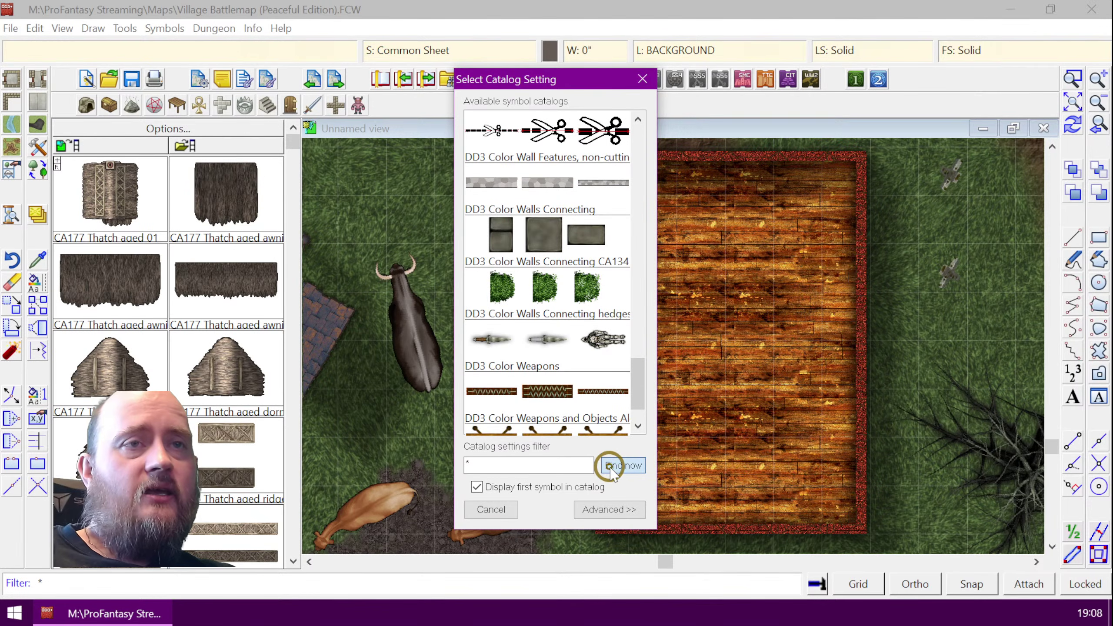
left_click(609, 509)
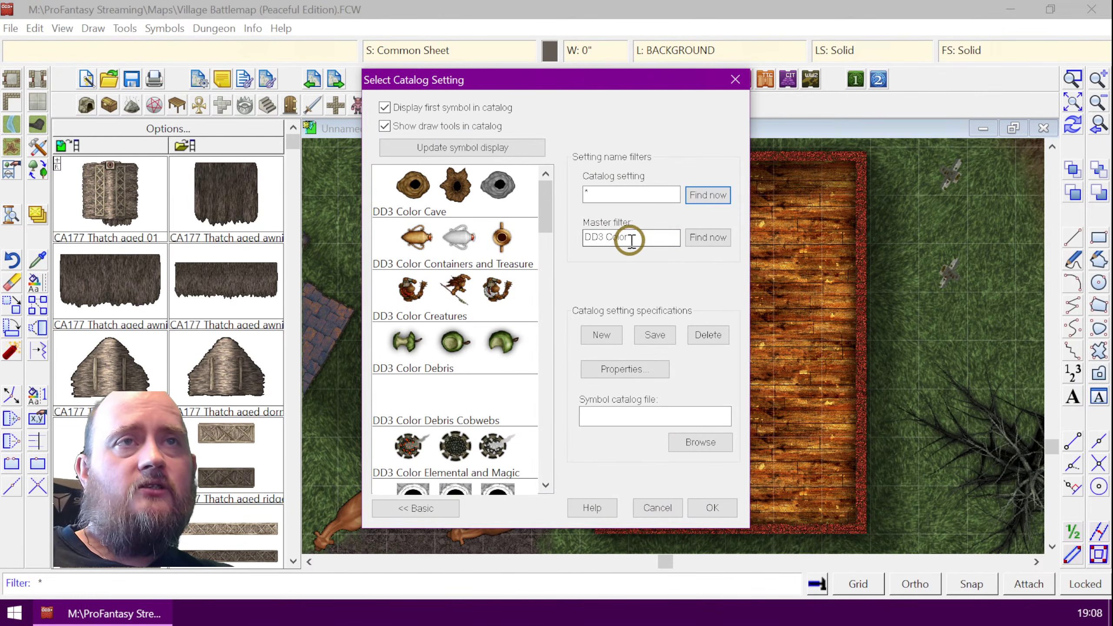
left_click_drag(628, 237, 559, 240)
type("SSA")
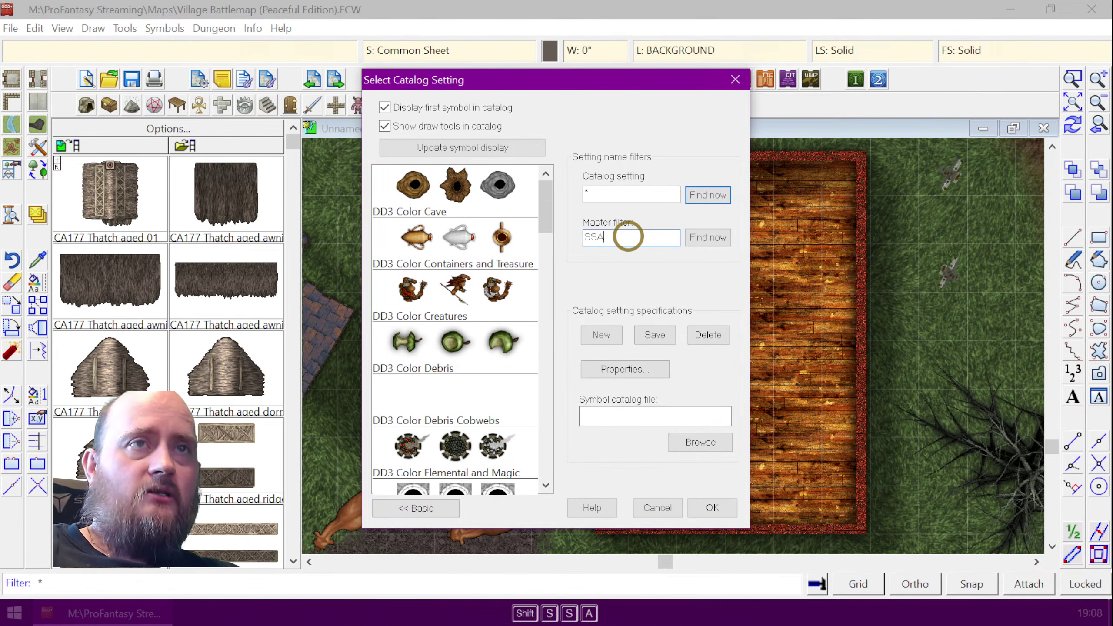
key("BackSpace")
type("2 Bi")
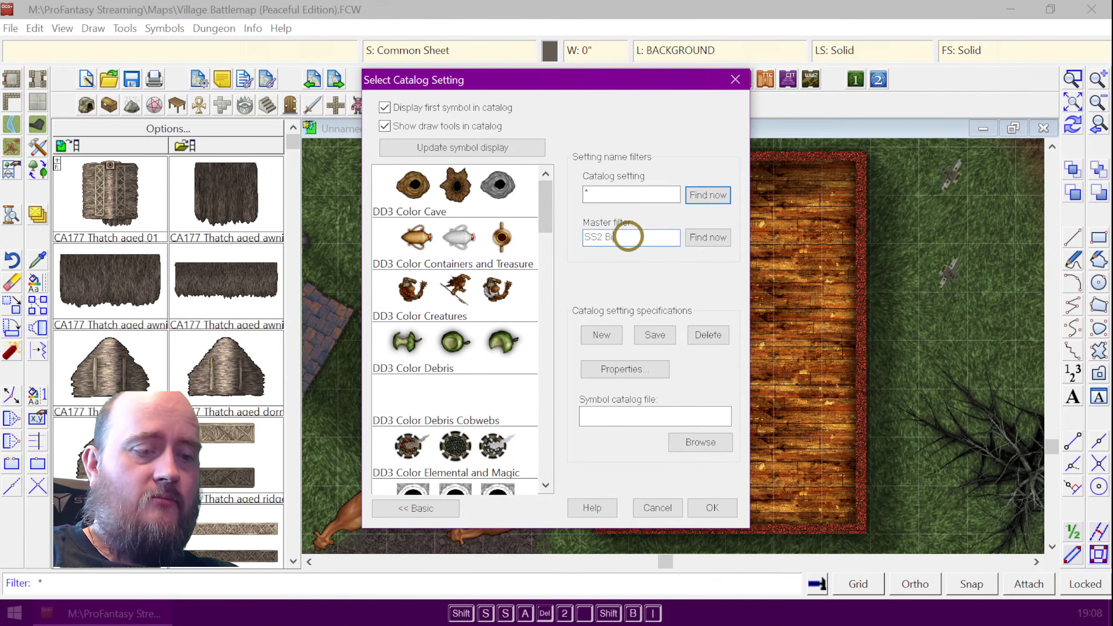
type("tmap A")
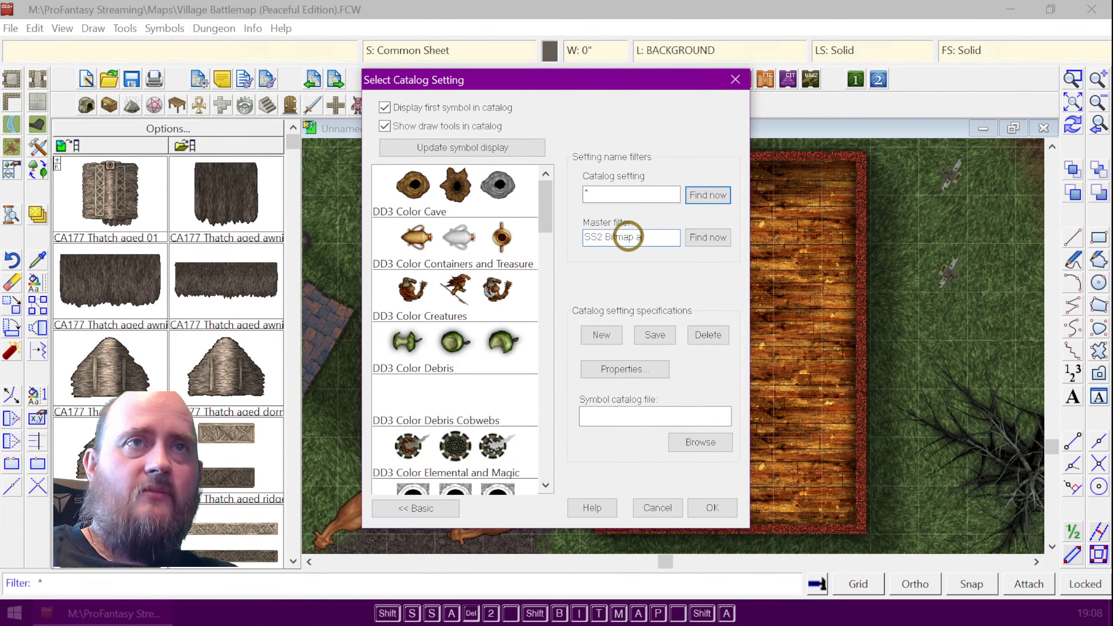
left_click(719, 238)
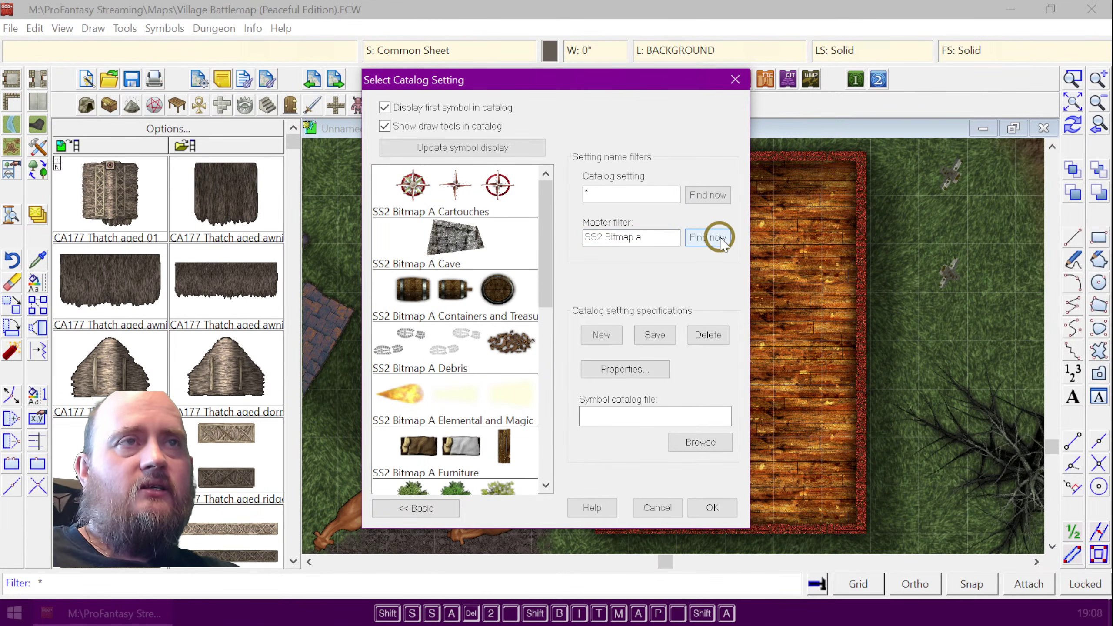
- Load the SS2 Bitmap A Wall Features, Cutting symbol catalog
left_click_drag(548, 239, 549, 335)
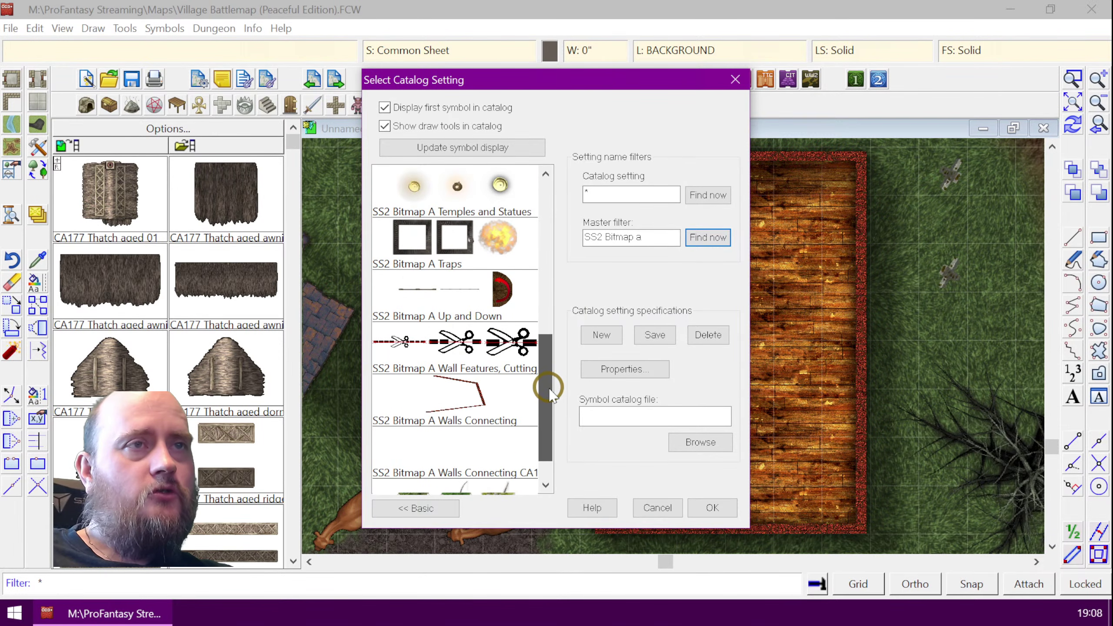
left_click(467, 345)
left_click(601, 366)
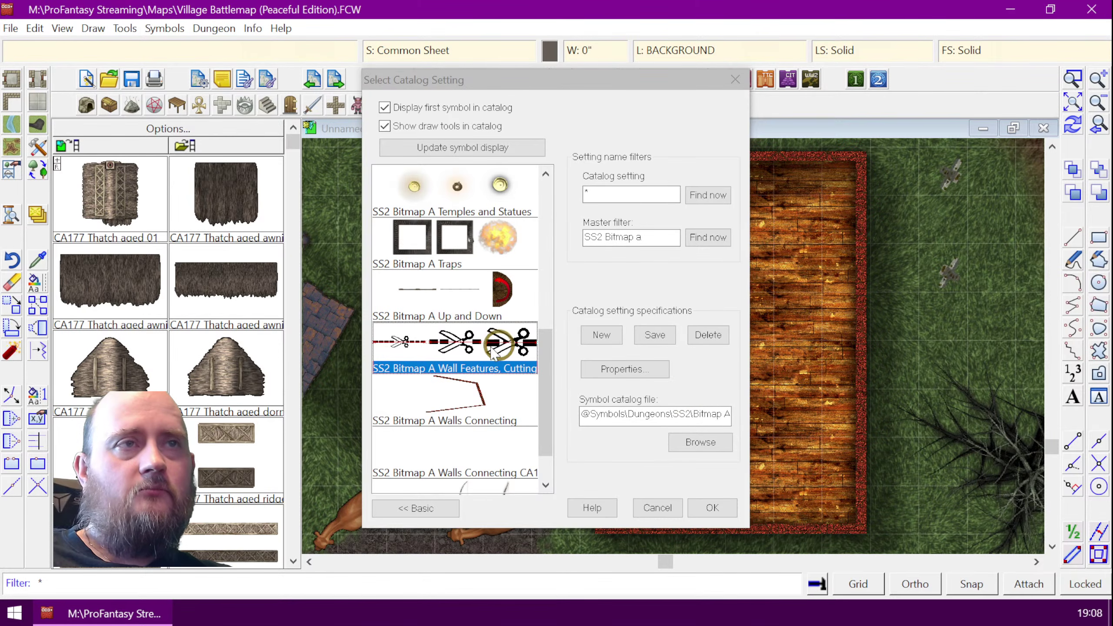
left_click(710, 507)
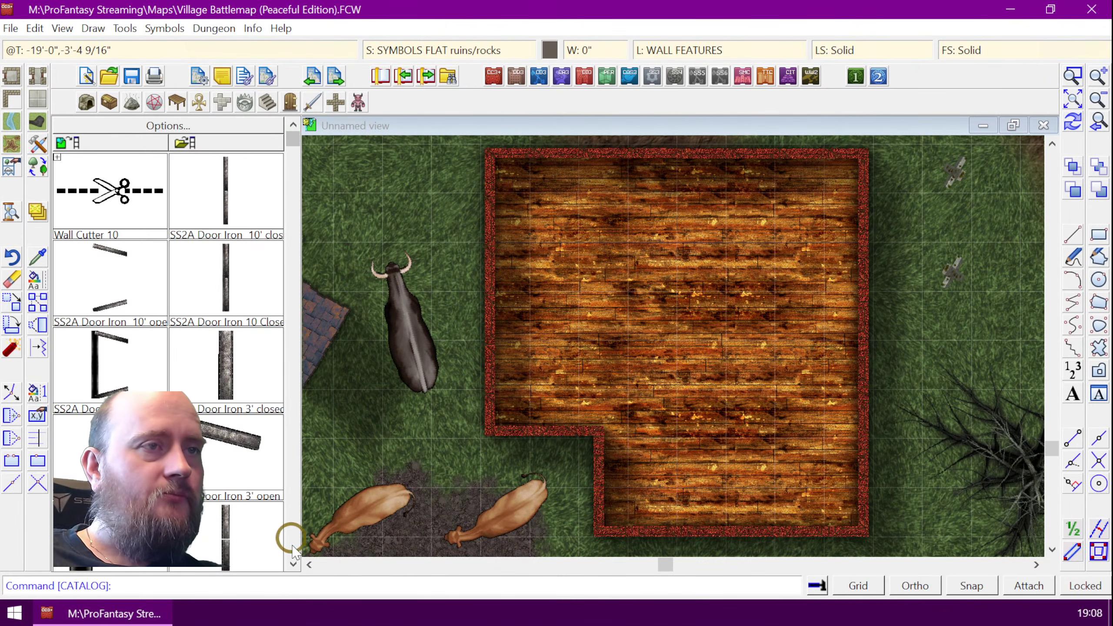
- Look through the wall features catalog for wooden door symbols
left_click(292, 562)
left_click(292, 562)
left_click(293, 562)
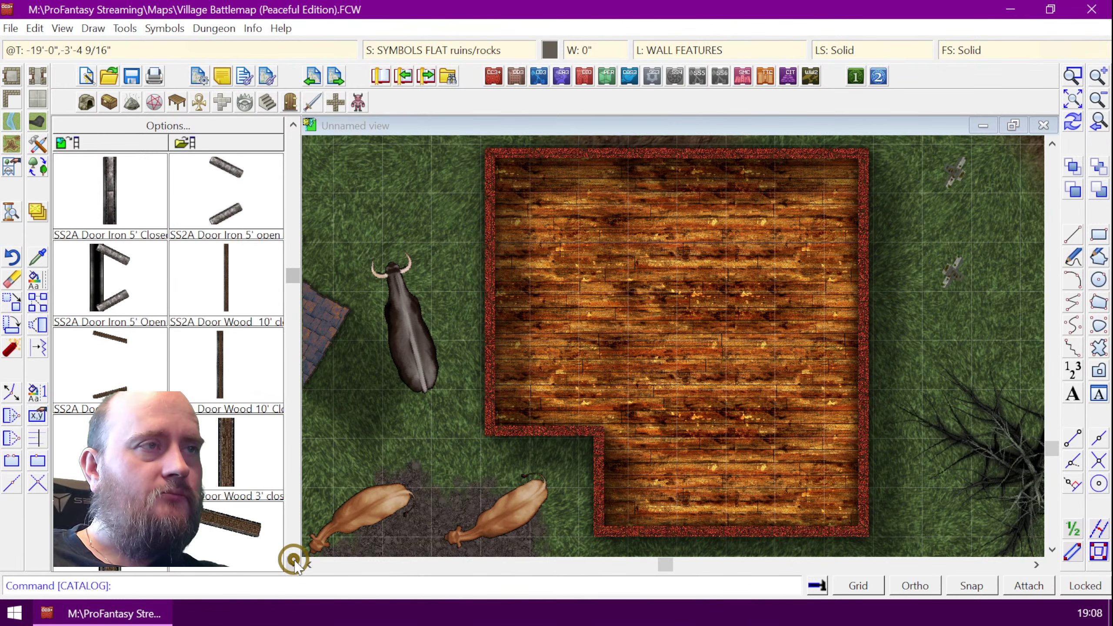
left_click(293, 562)
left_click(292, 562)
left_click(292, 562)
left_click(292, 562)
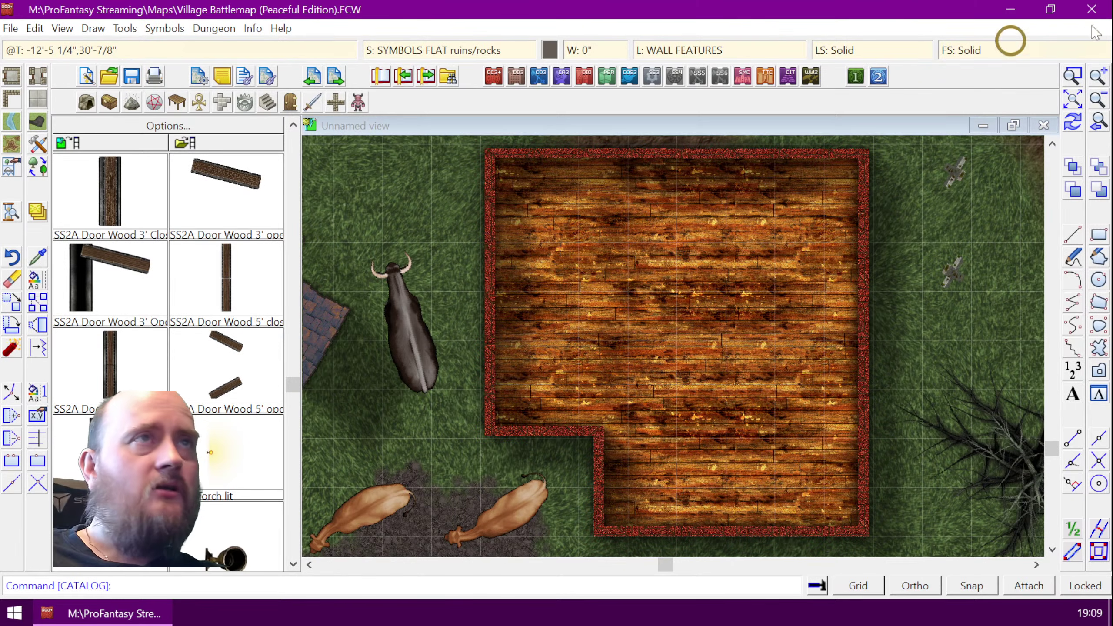
- Restart Campaign Cartographer 3+ and open the Master Filters settings for the city symbols
left_click(1080, 14)
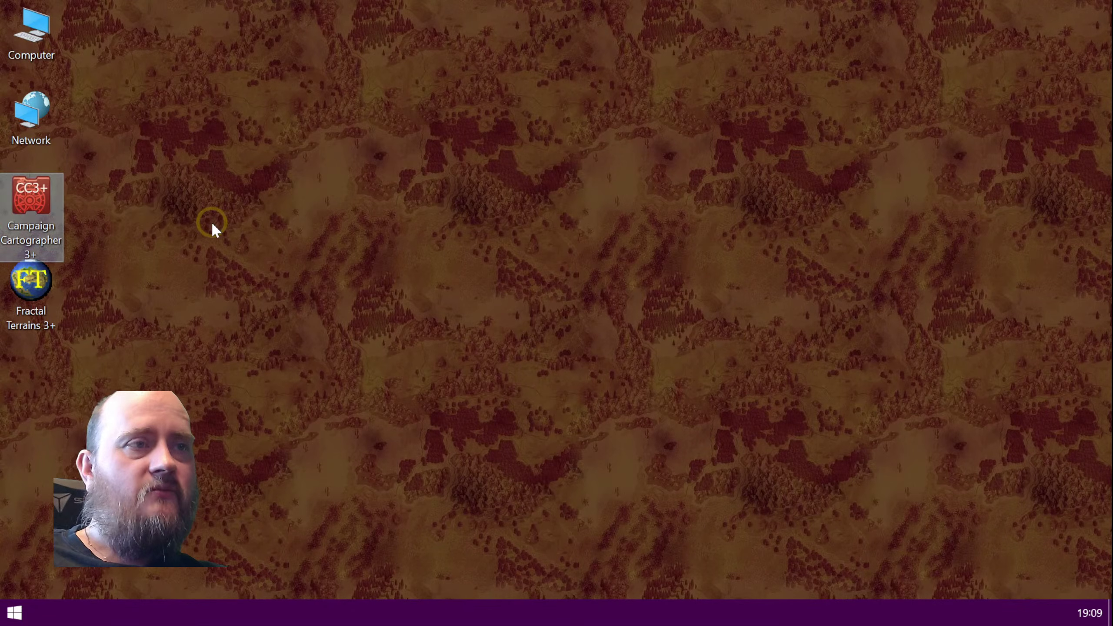
double_click(31, 198)
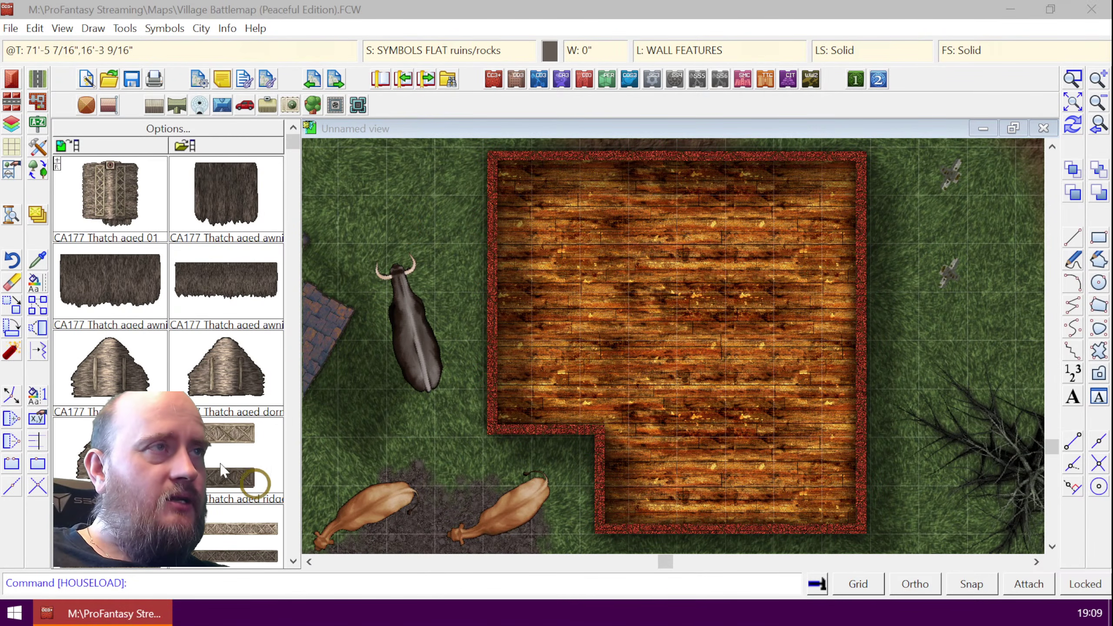
left_click(66, 145)
left_click(106, 253)
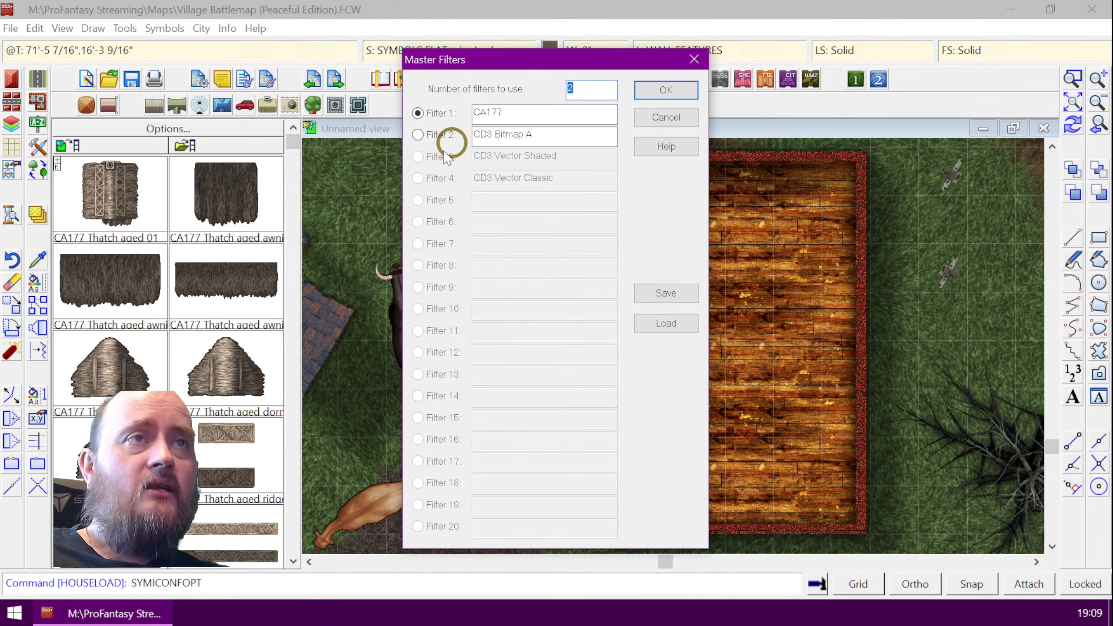
- Set the number of master filters to 4 and name the third filter CA186
type("4")
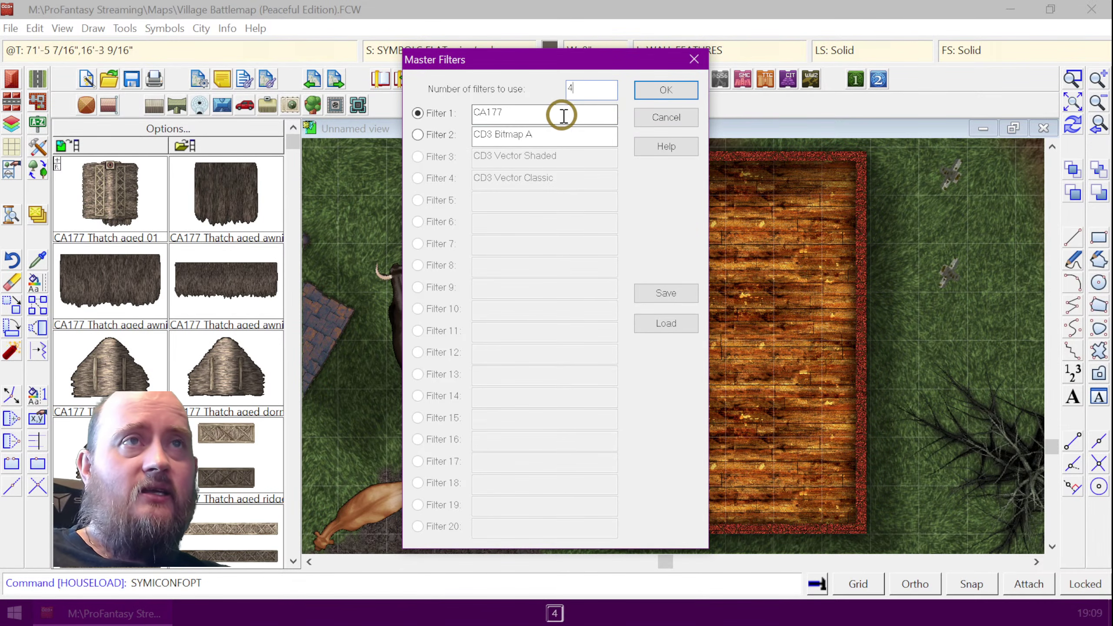
left_click(599, 117)
left_click(574, 159)
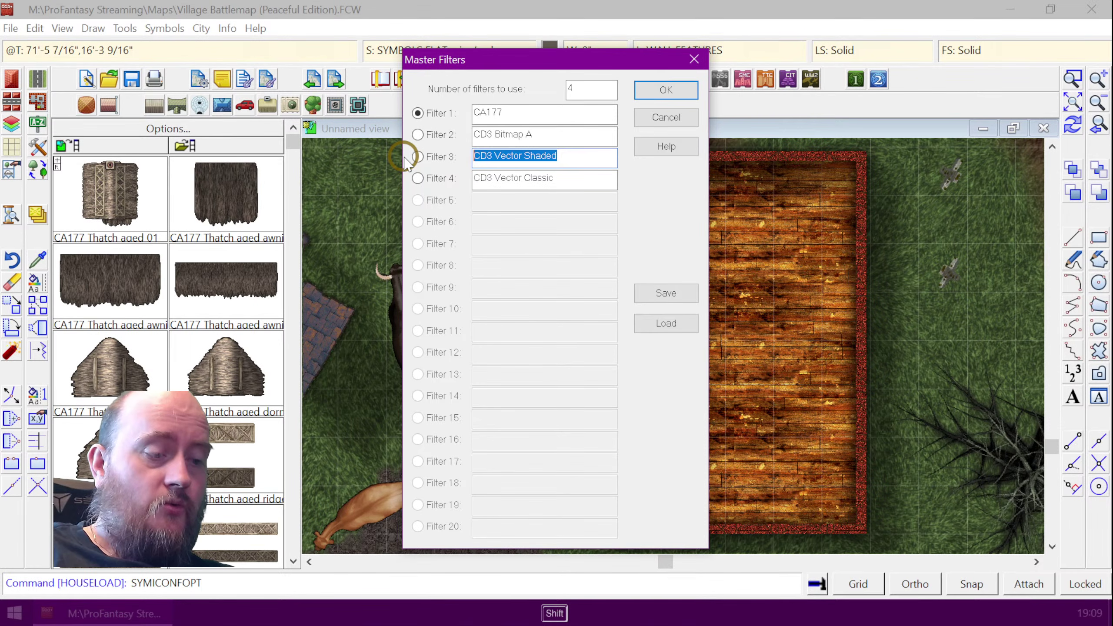
type("CA186")
key("Tab")
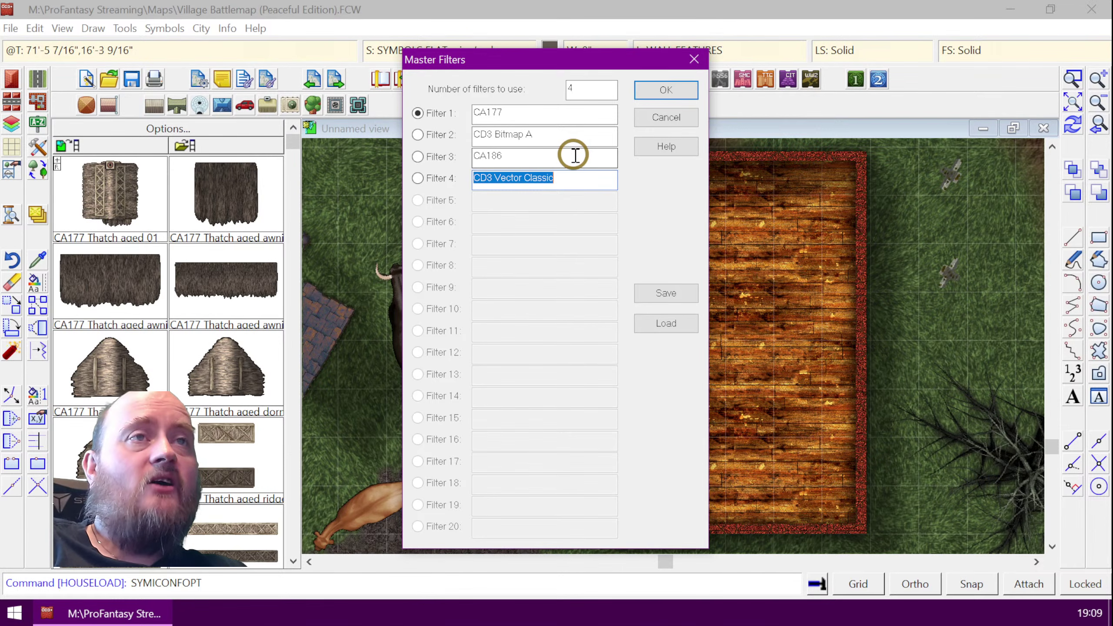
- Name the fourth master filter SS2 Bitmap A, make it the active filter, accept the settings and save the map
type("SSA")
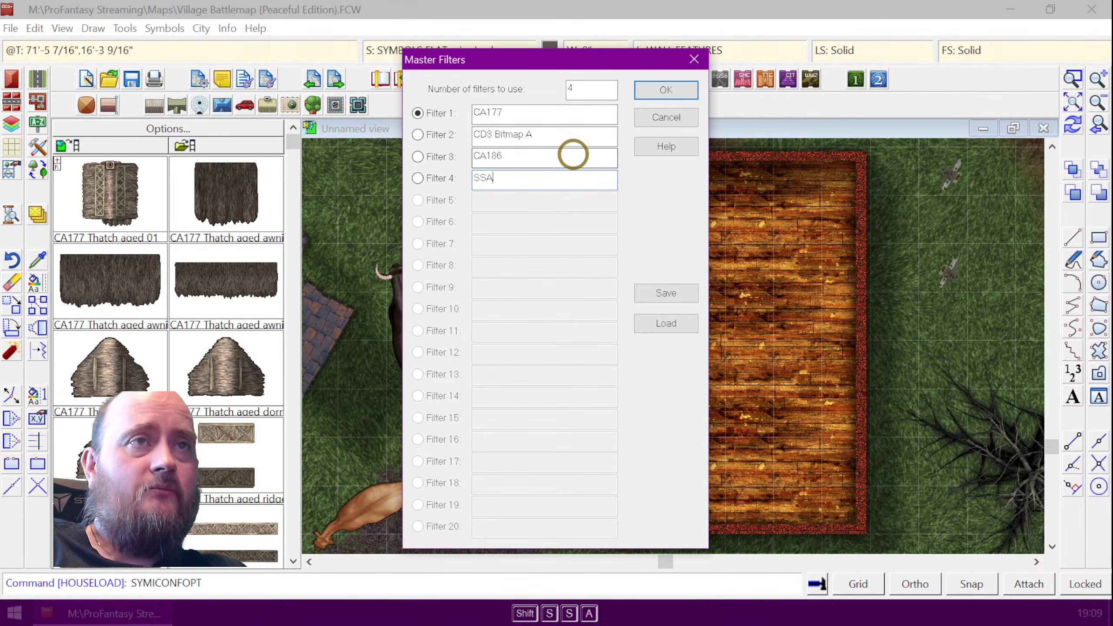
key("BackSpace")
type("2 ")
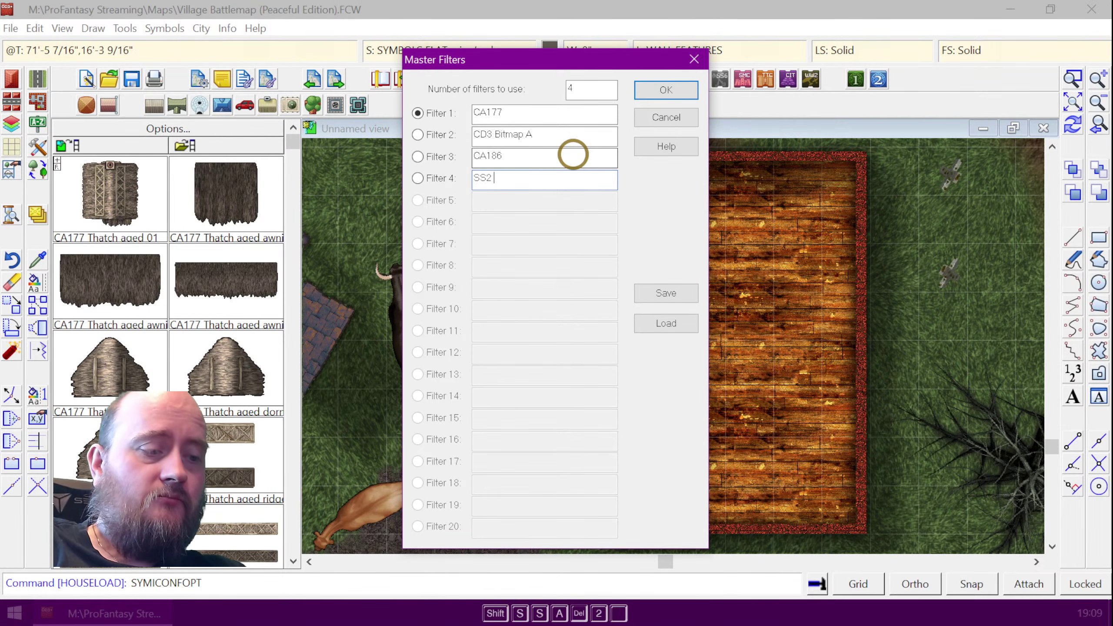
type("Bitmap A")
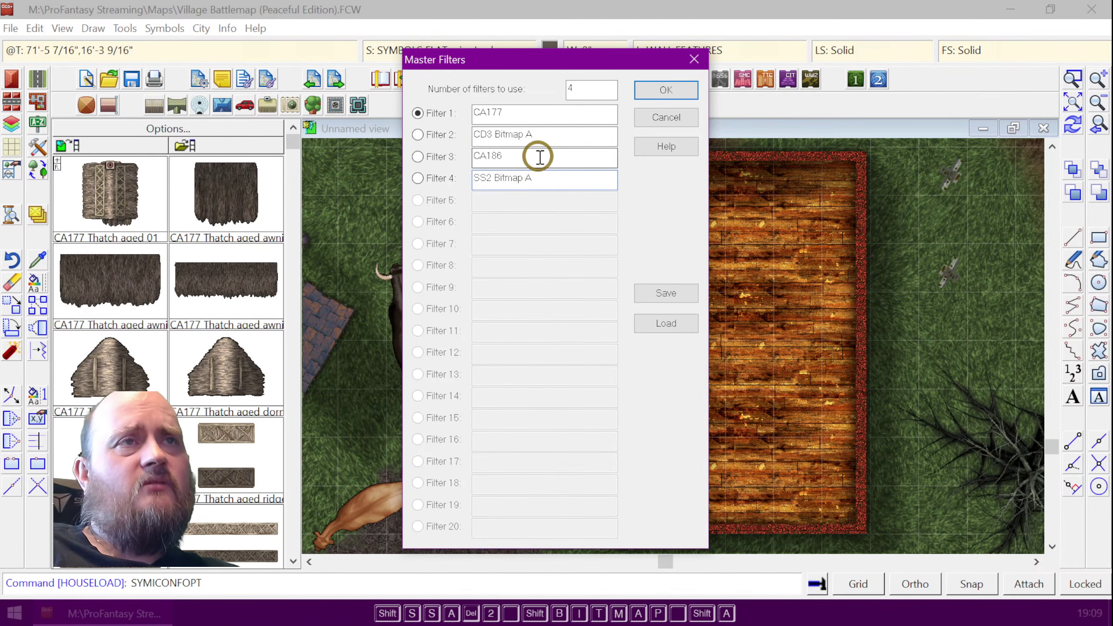
left_click(442, 177)
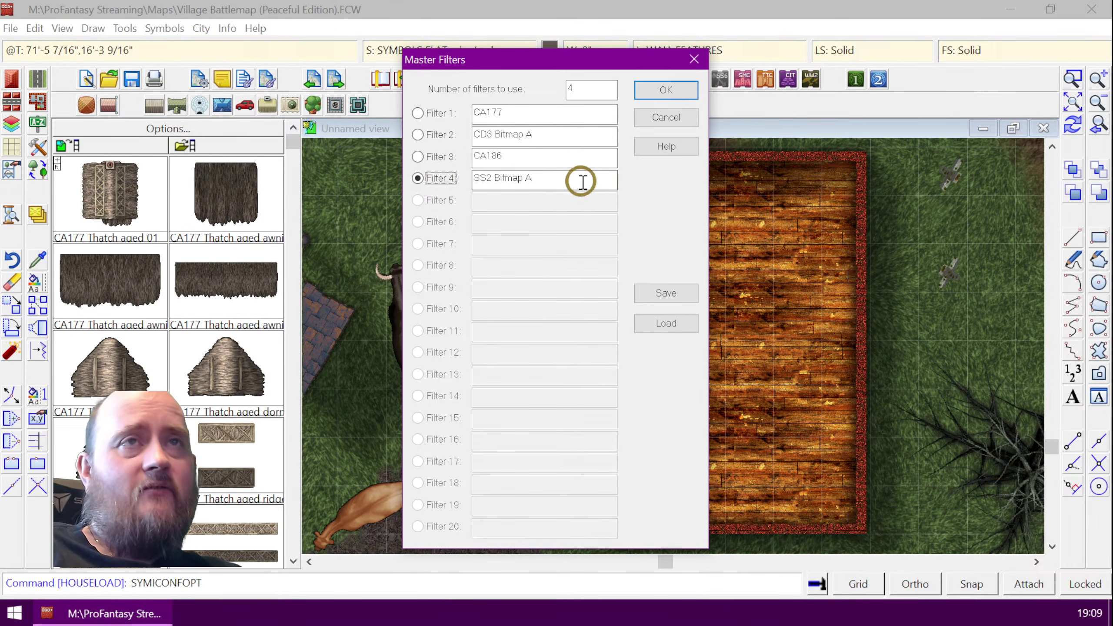
left_click(664, 91)
key("ctrl+s")
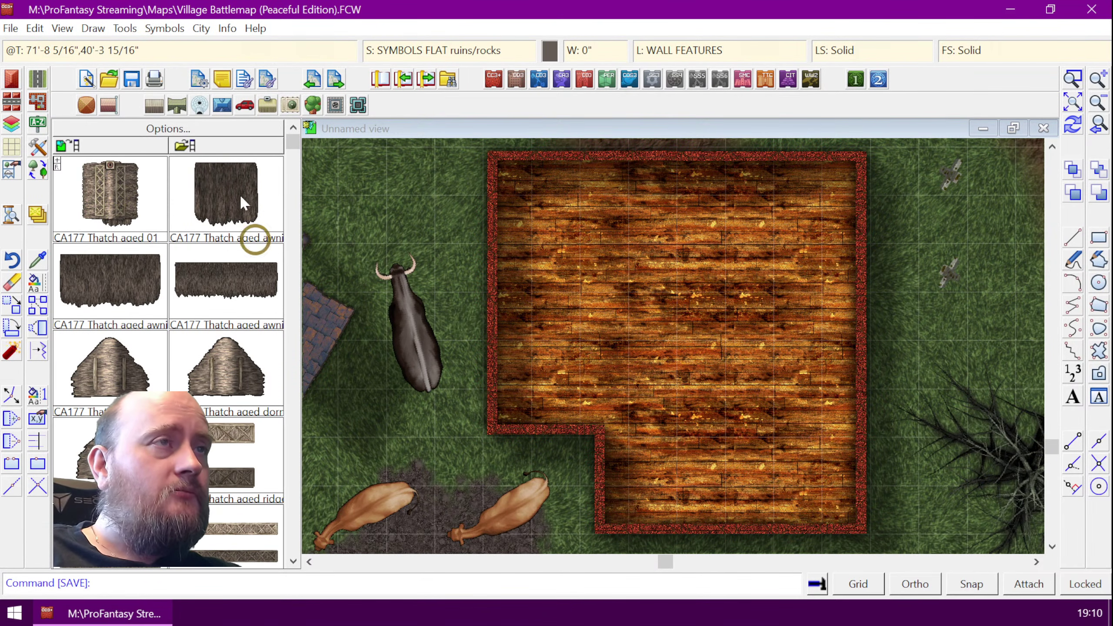
- Load the SS2 Bitmap A Wall Features, Cutting catalog and place the SS2A Door Wood 5' Open symbol in the building's north wall
left_click(12, 170)
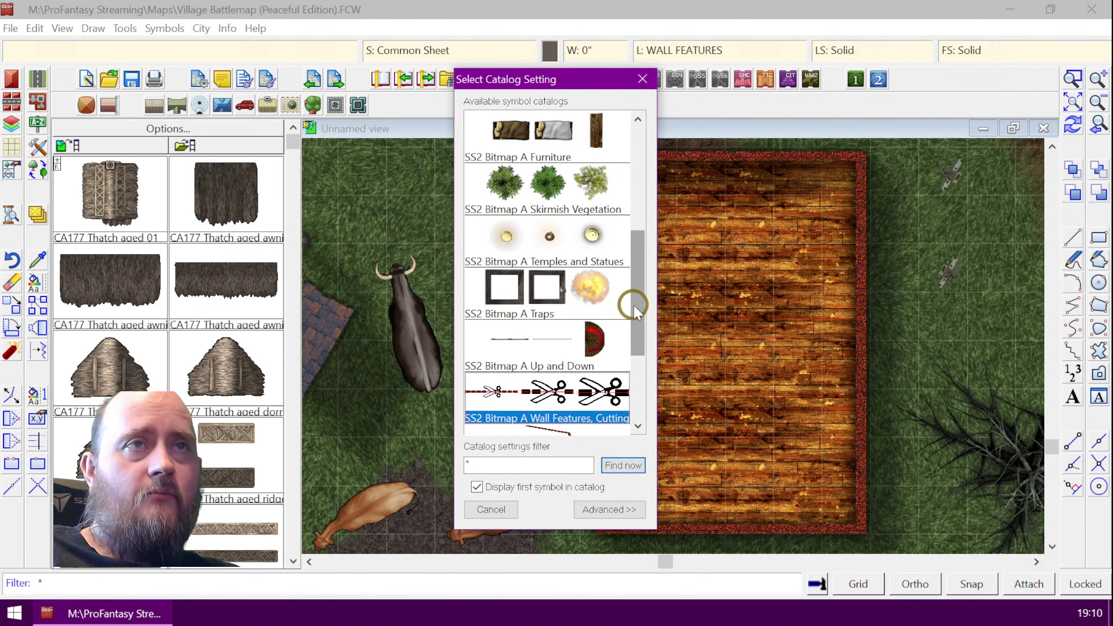
double_click(581, 386)
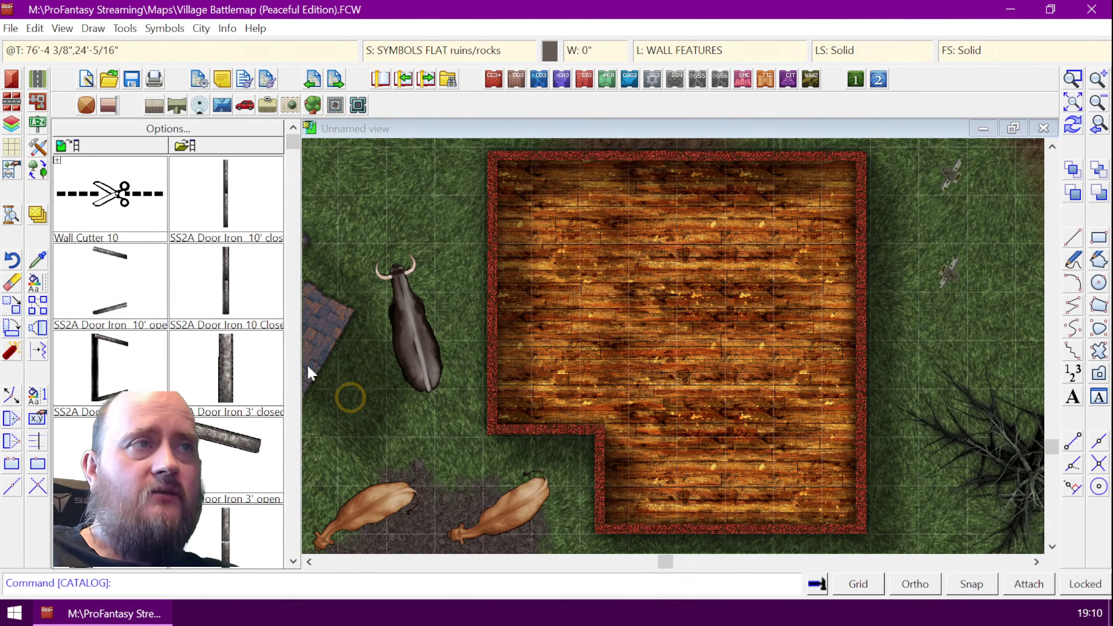
left_click(292, 561)
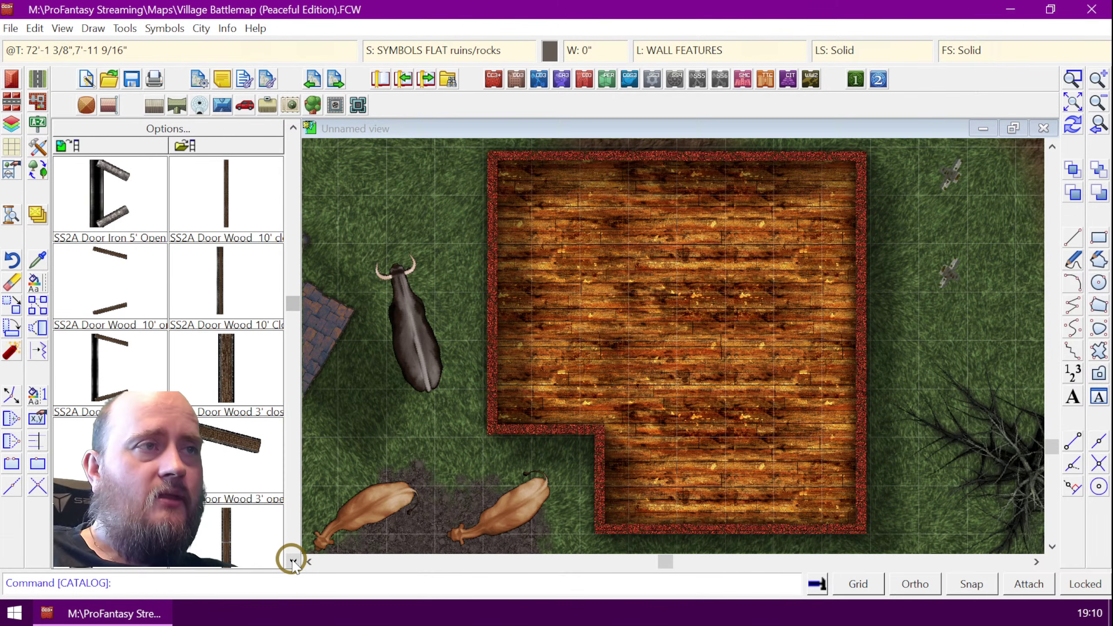
left_click(292, 561)
left_click(293, 561)
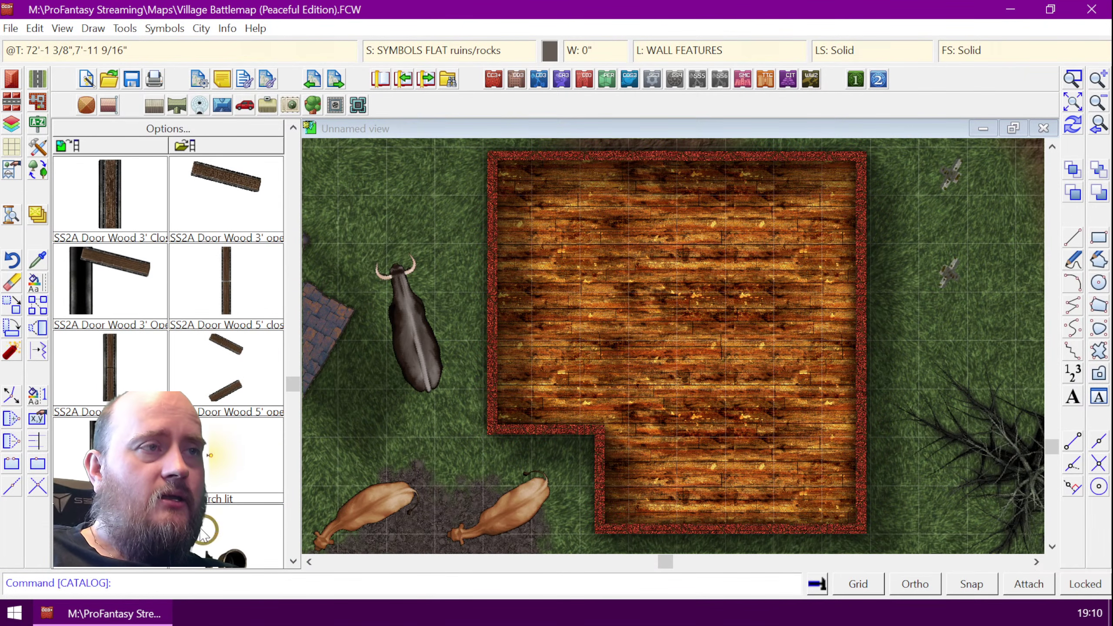
left_click(226, 537)
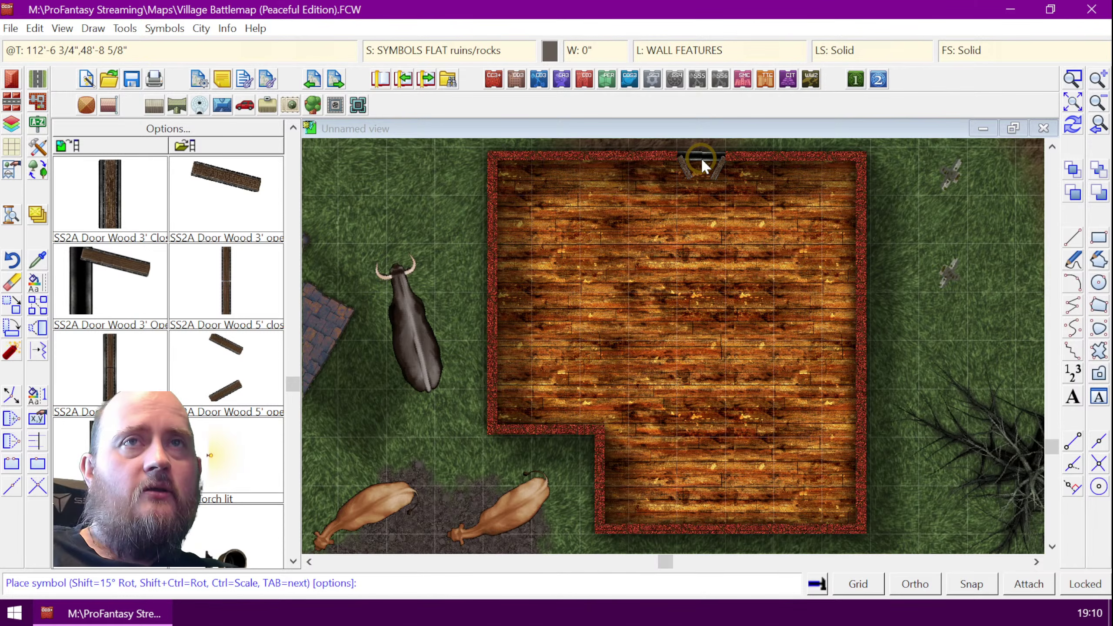
left_click(701, 157)
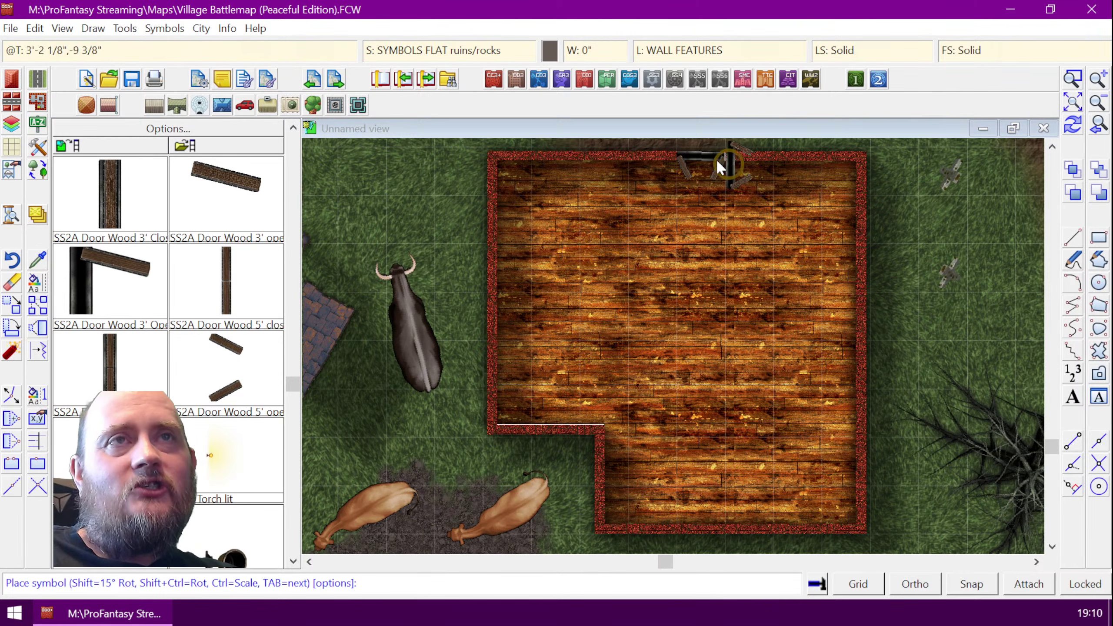
- Place seven SS2A Window 2' symbols along the building's west, south and east walls, including the notched corner's walls
left_click(293, 561)
left_click(293, 561)
left_click(293, 562)
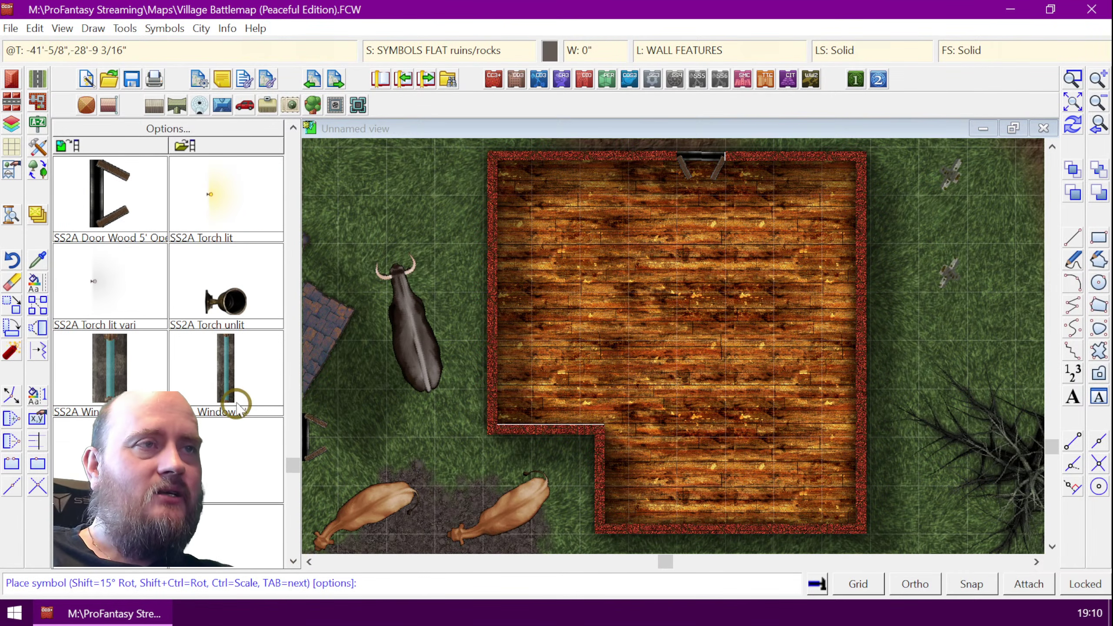
left_click(226, 372)
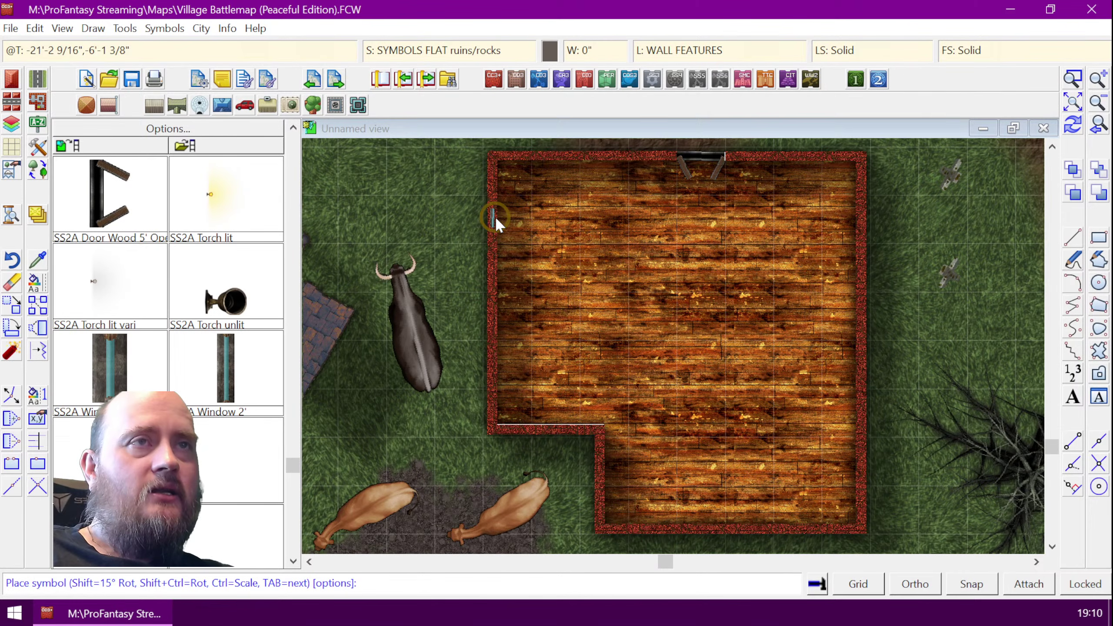
left_click(495, 217)
left_click(494, 322)
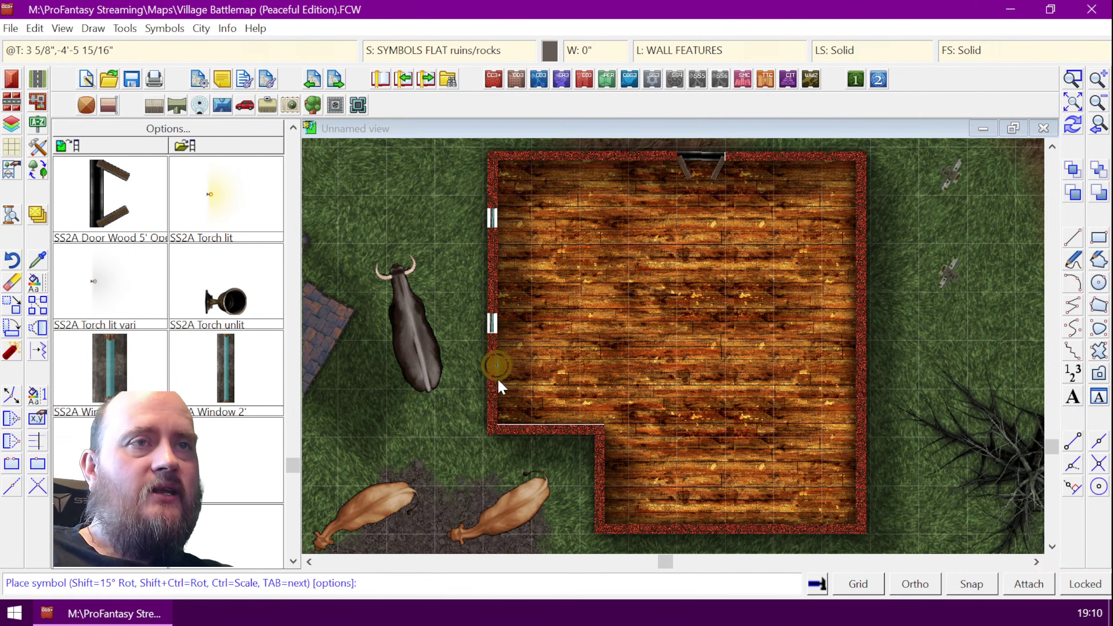
left_click(551, 425)
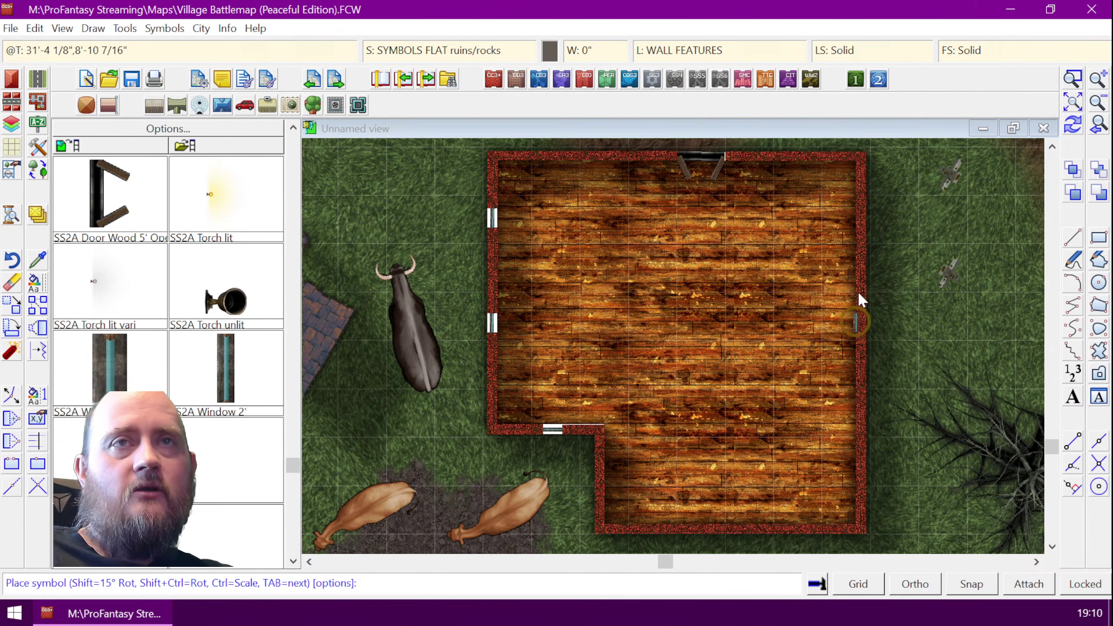
left_click(861, 214)
left_click(858, 412)
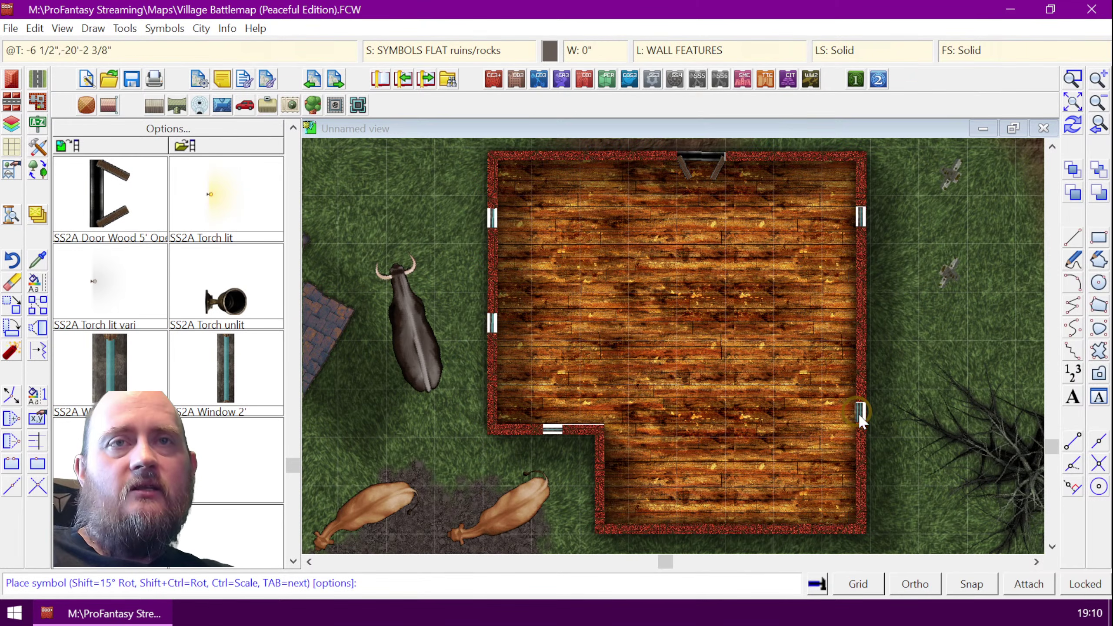
left_click(750, 530)
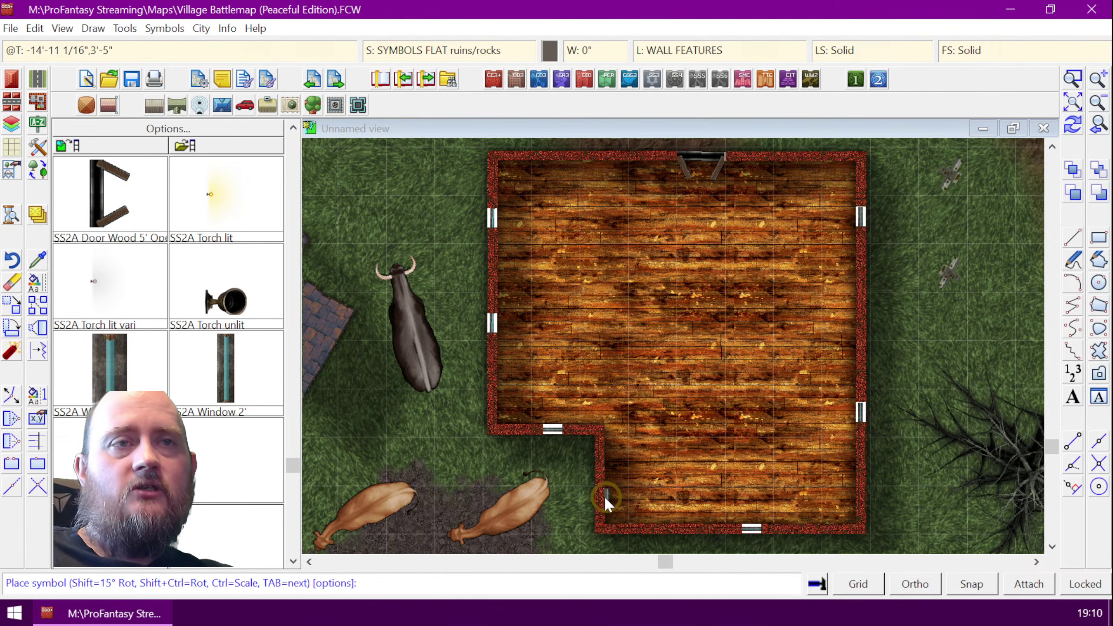
left_click(599, 498)
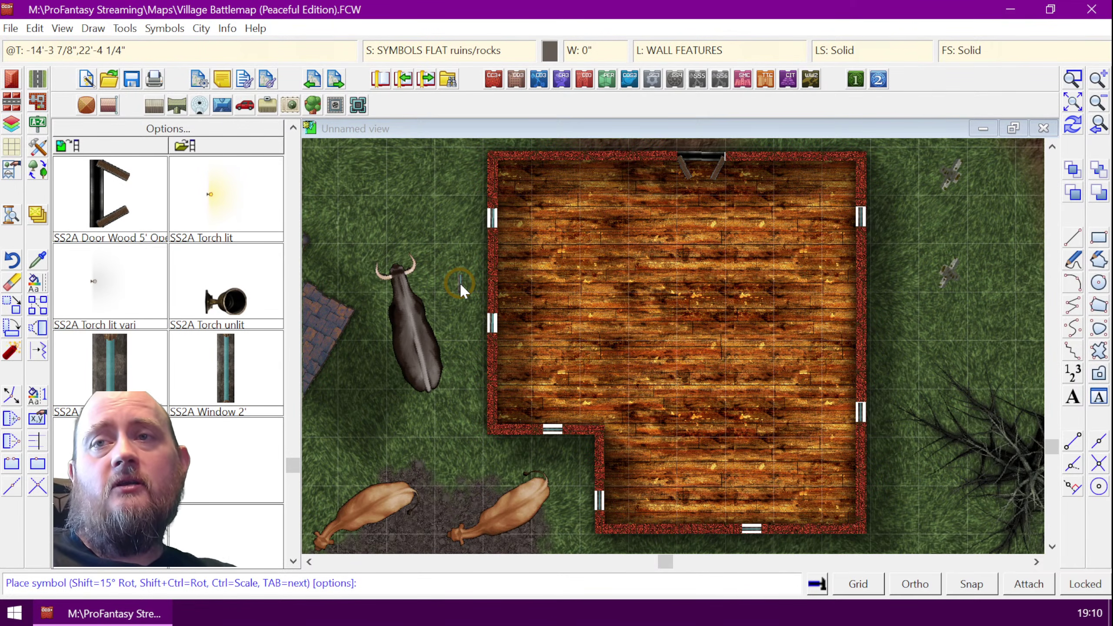
right_click(366, 209)
left_click(642, 248)
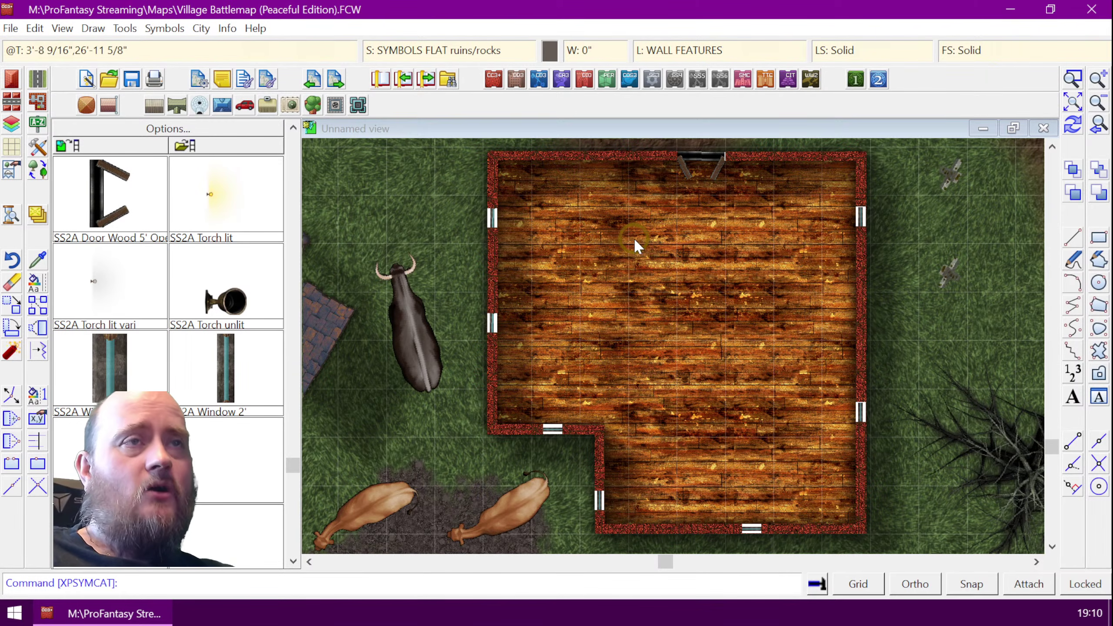
- Redraw the map, inspect the upper window in the west wall up close and check the order of the drawing sheets
key("ctrl+r")
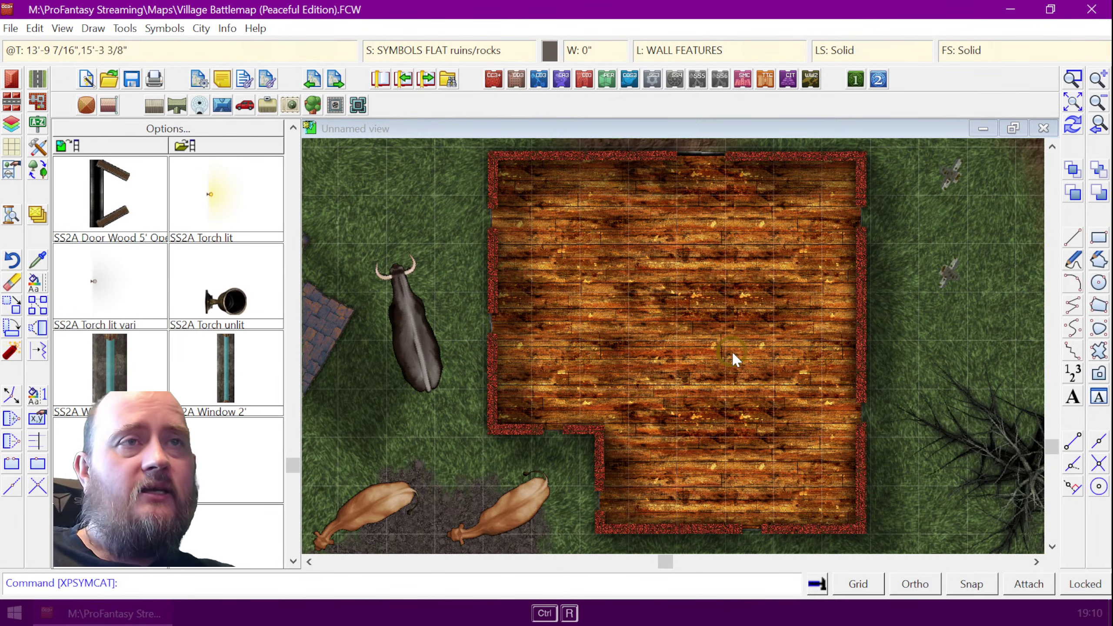
left_click(1072, 78)
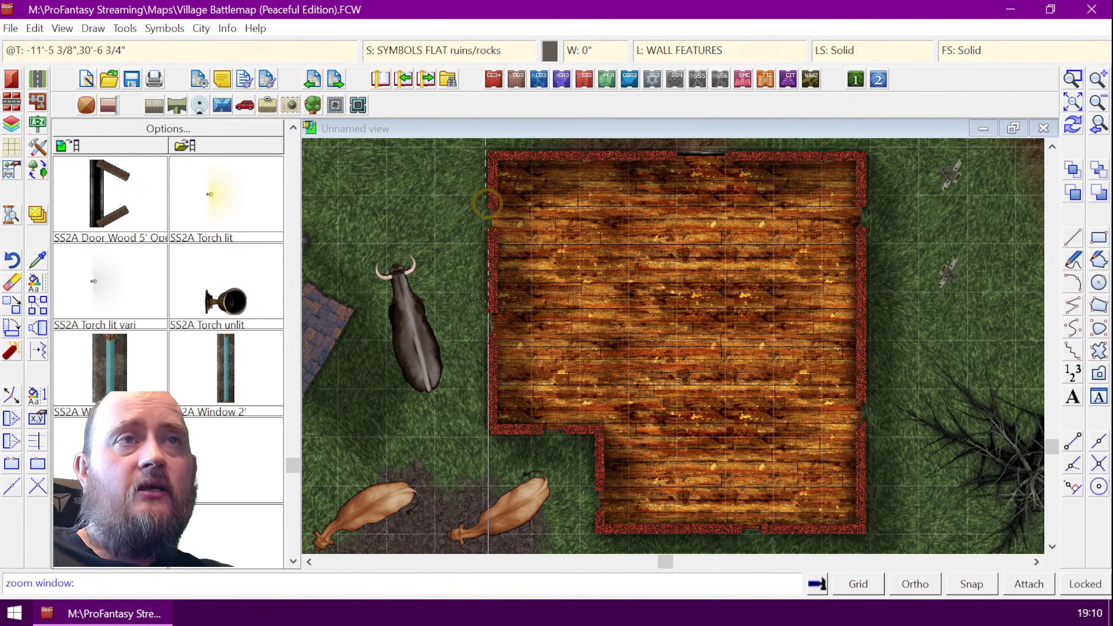
left_click(499, 219)
left_click(517, 270)
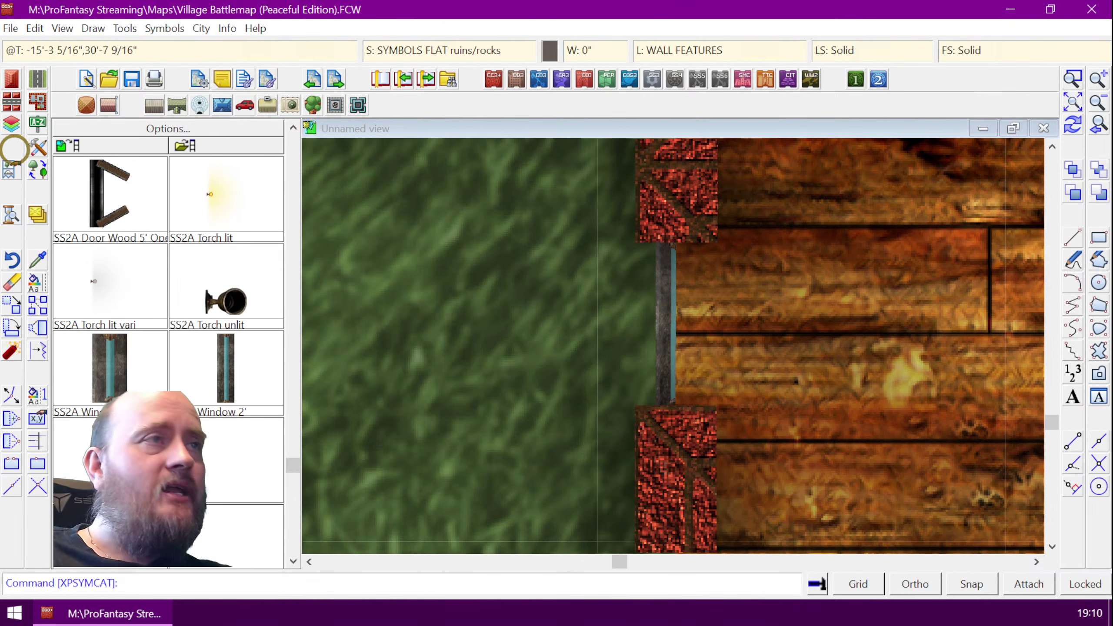
left_click(38, 215)
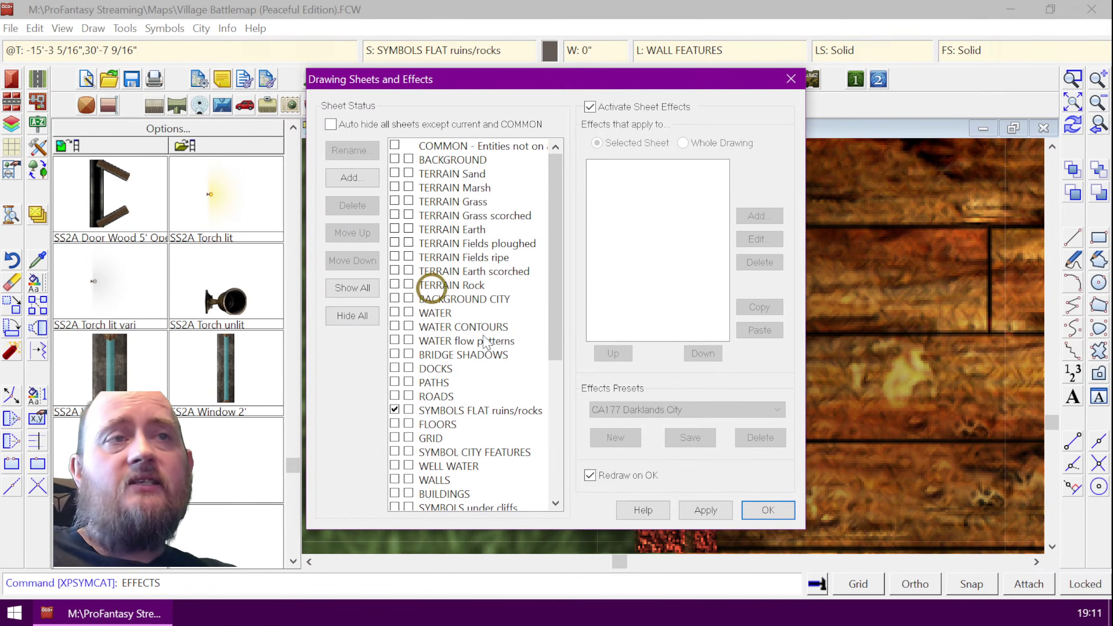
scroll(562, 312, "down", 3)
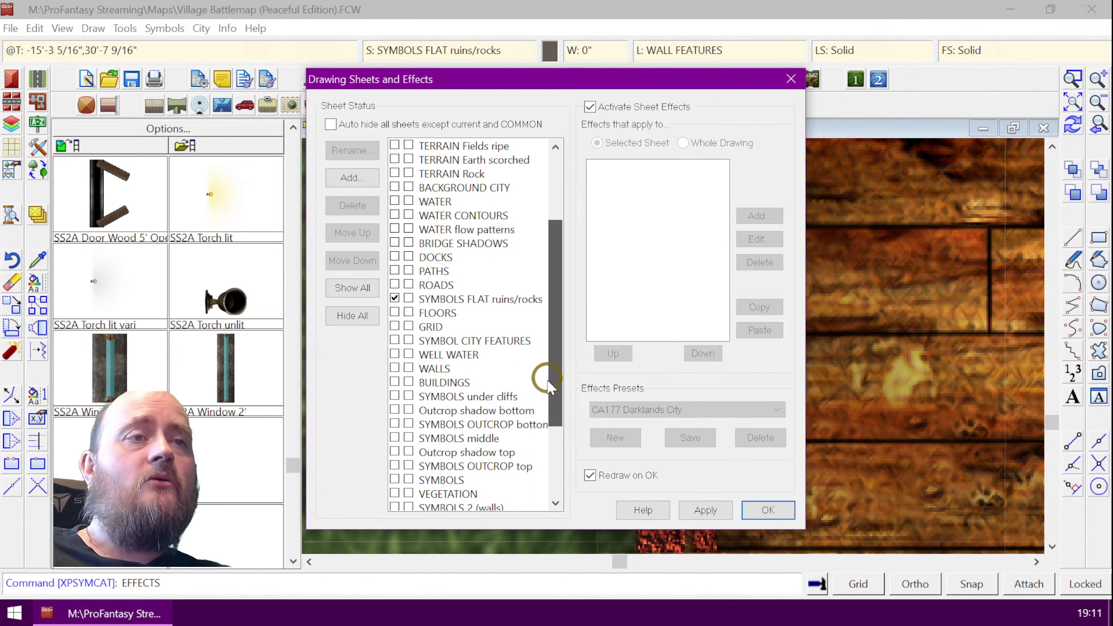
left_click(791, 79)
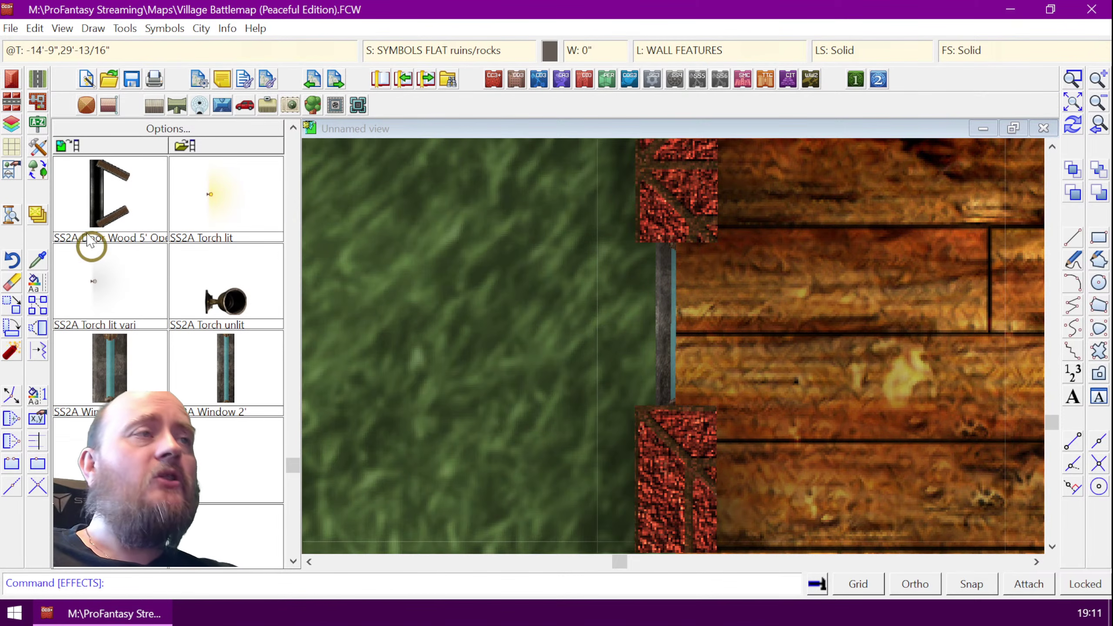
- List the properties of the upper west wall window to check which sheet it is on
left_click(228, 29)
left_click(252, 67)
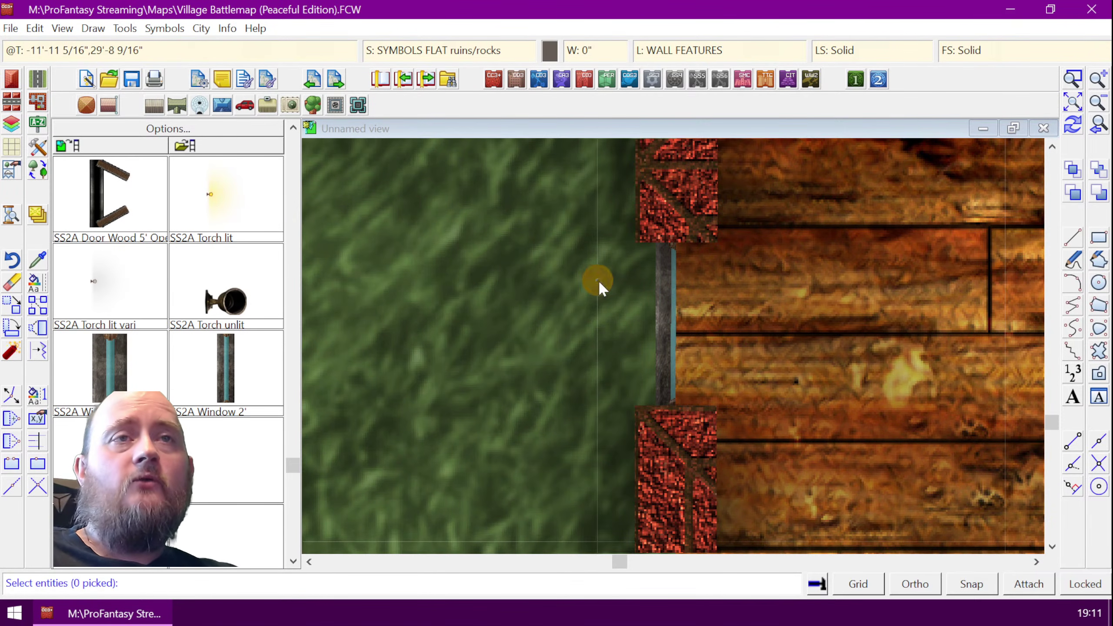
left_click(658, 293)
right_click(604, 308)
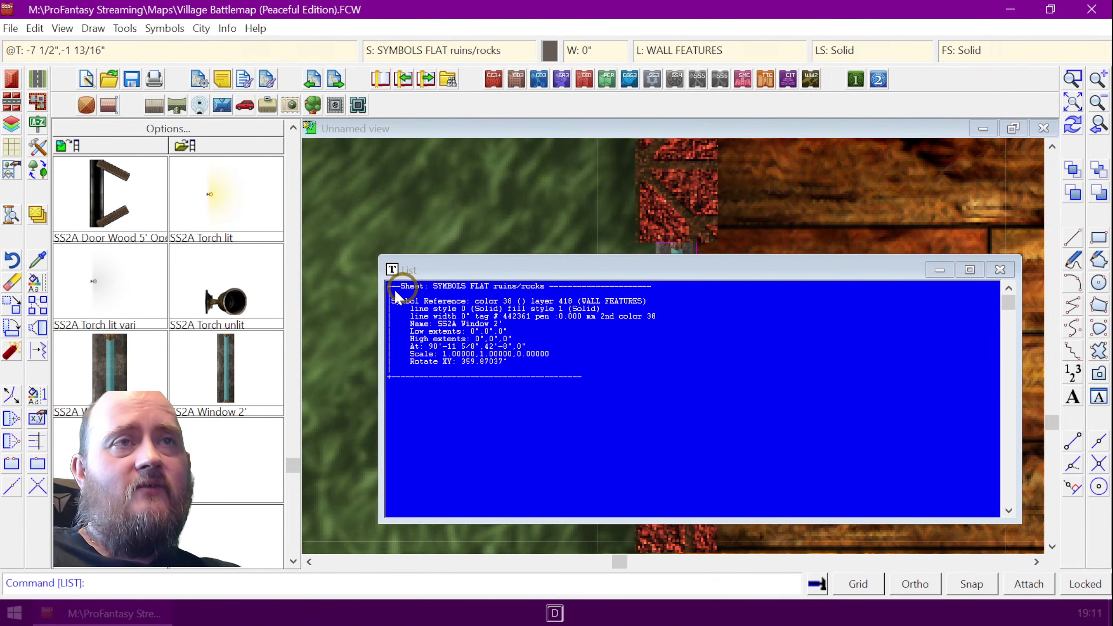
left_click(1000, 268)
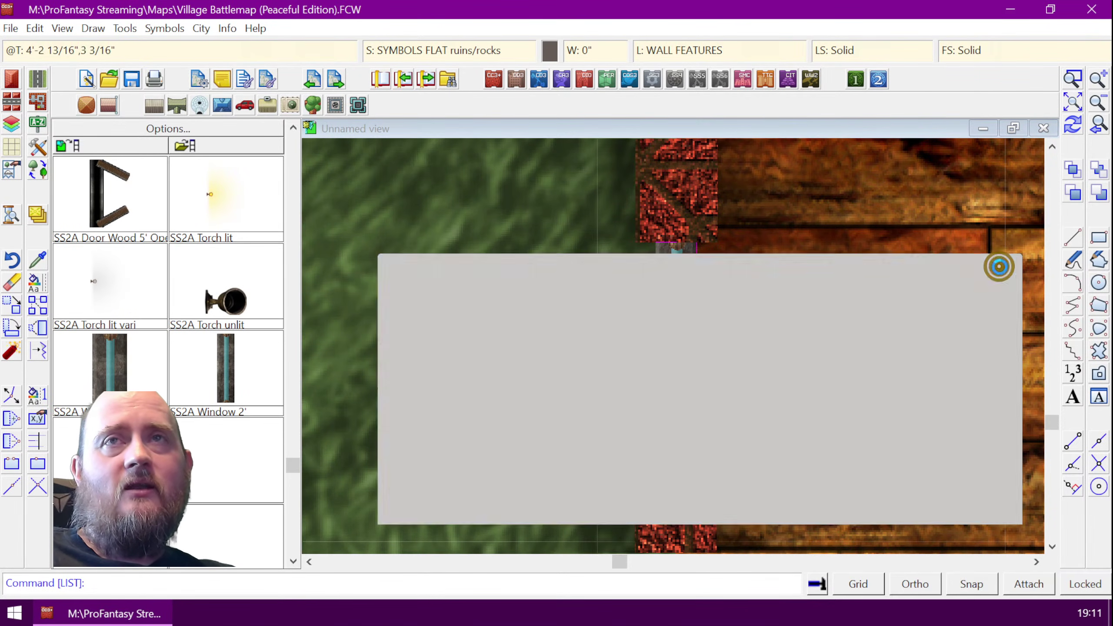
- Add a new sheet named SYMBOLS WALL to the drawing's sheet list
left_click(1072, 103)
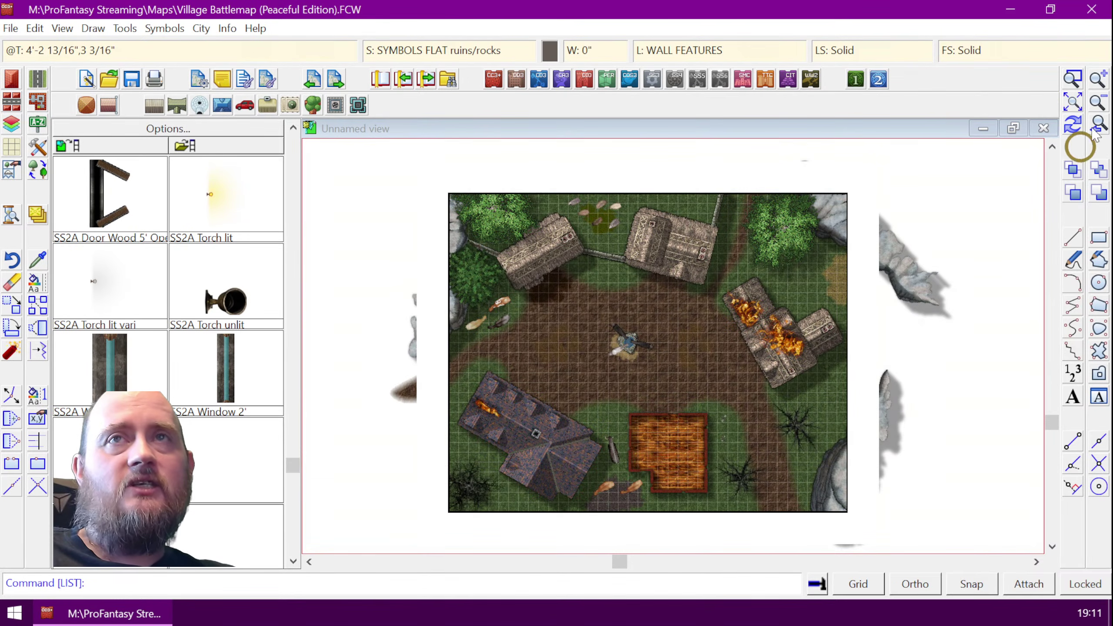
left_click(1074, 104)
left_click(612, 400)
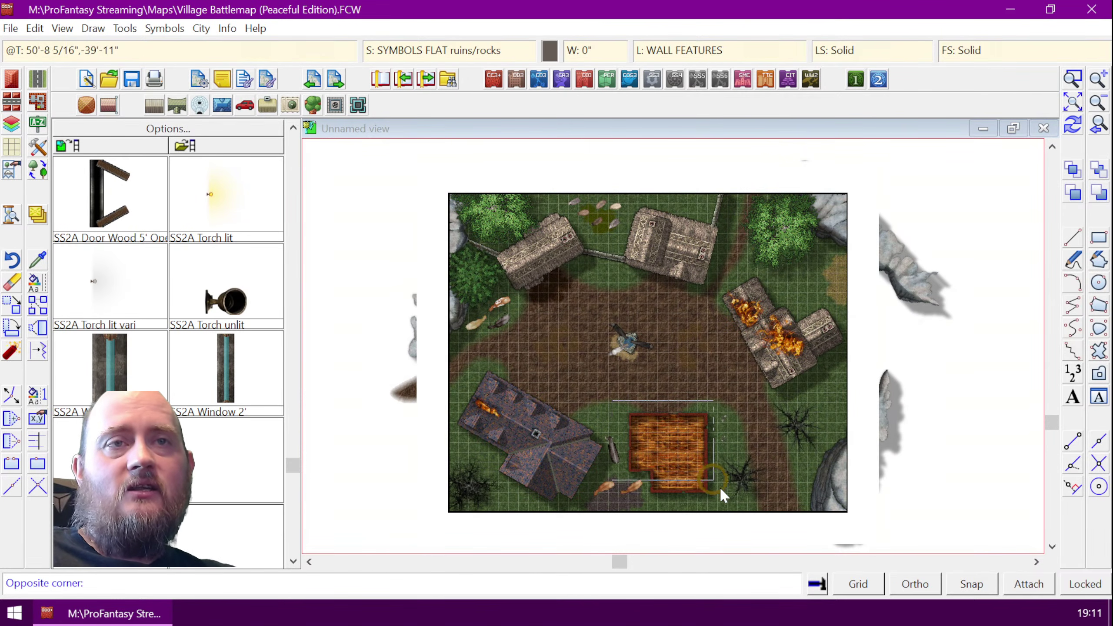
left_click(734, 519)
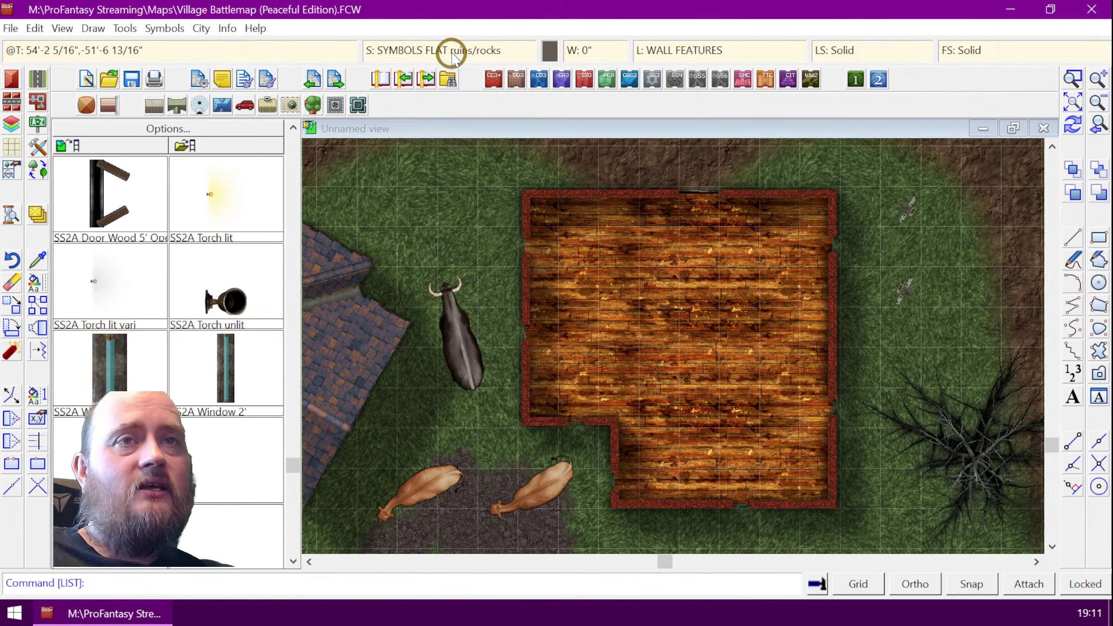
left_click(394, 64)
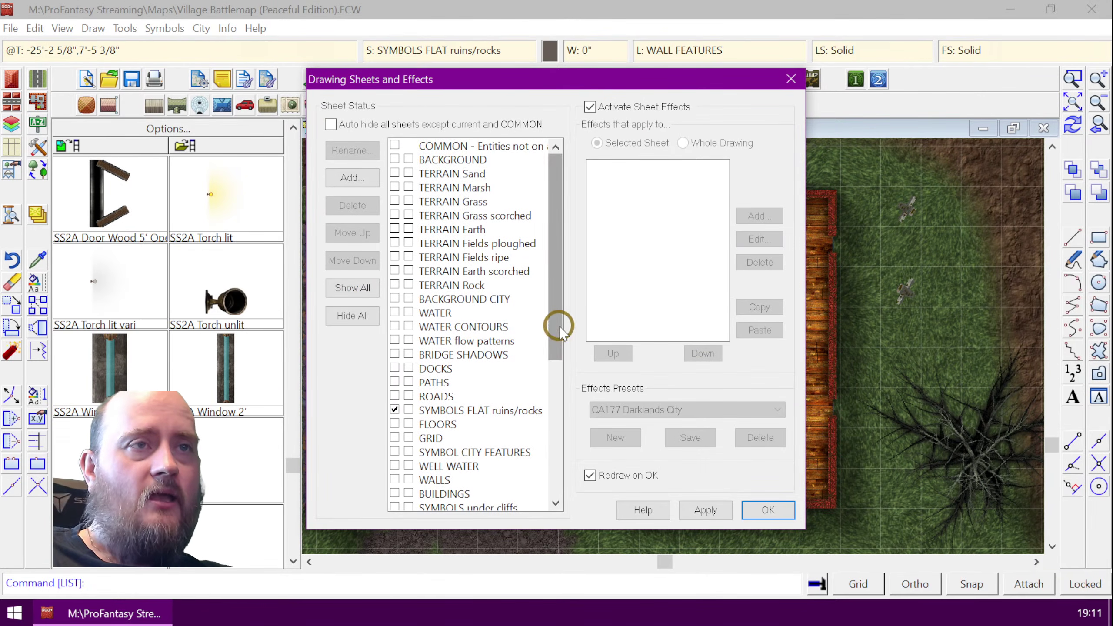
left_click_drag(559, 327, 550, 465)
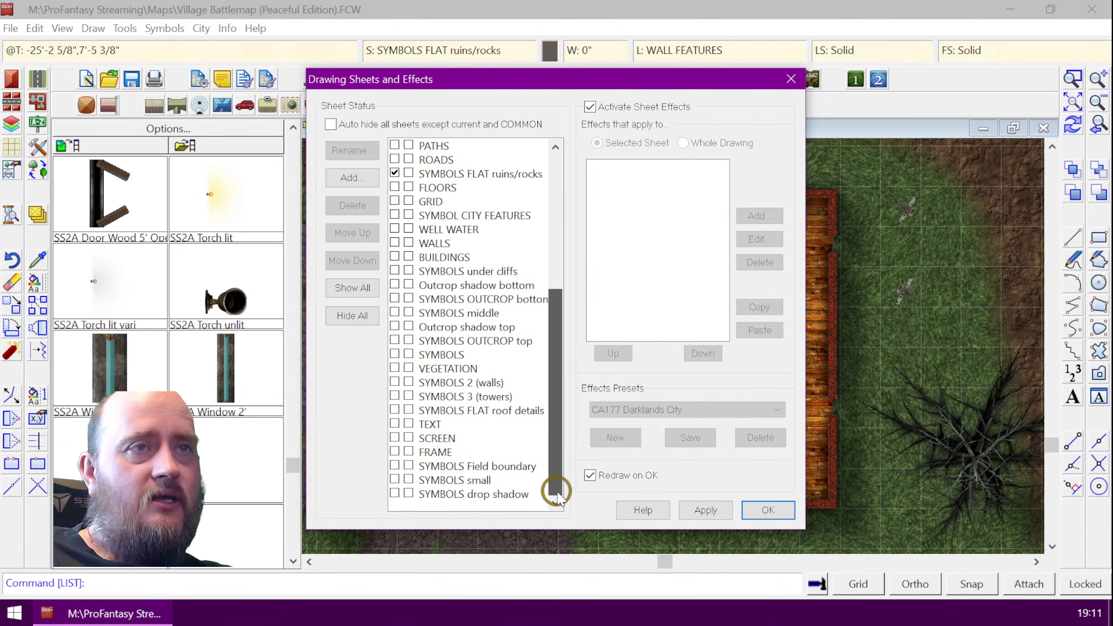
left_click_drag(556, 499, 553, 493)
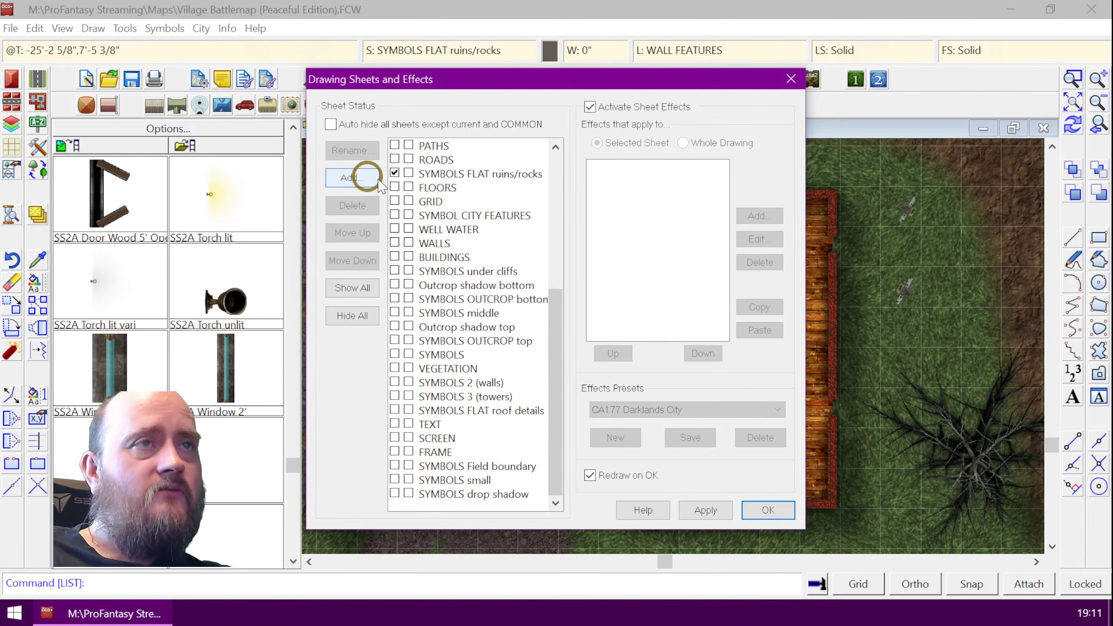
left_click(358, 184)
left_click(529, 313)
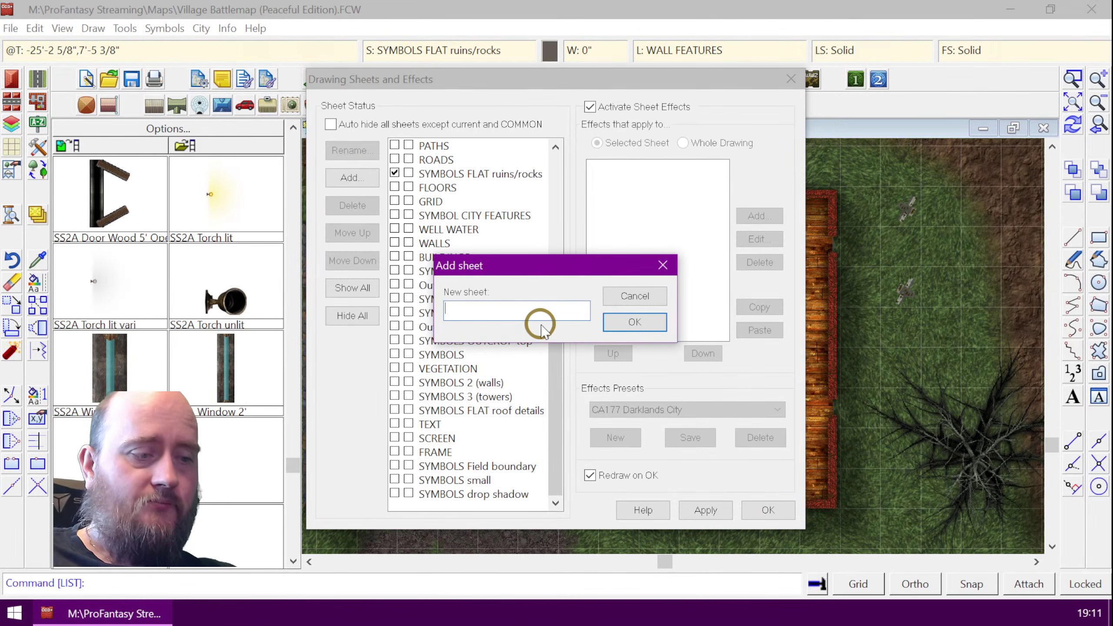
type("SYMBOLS WA")
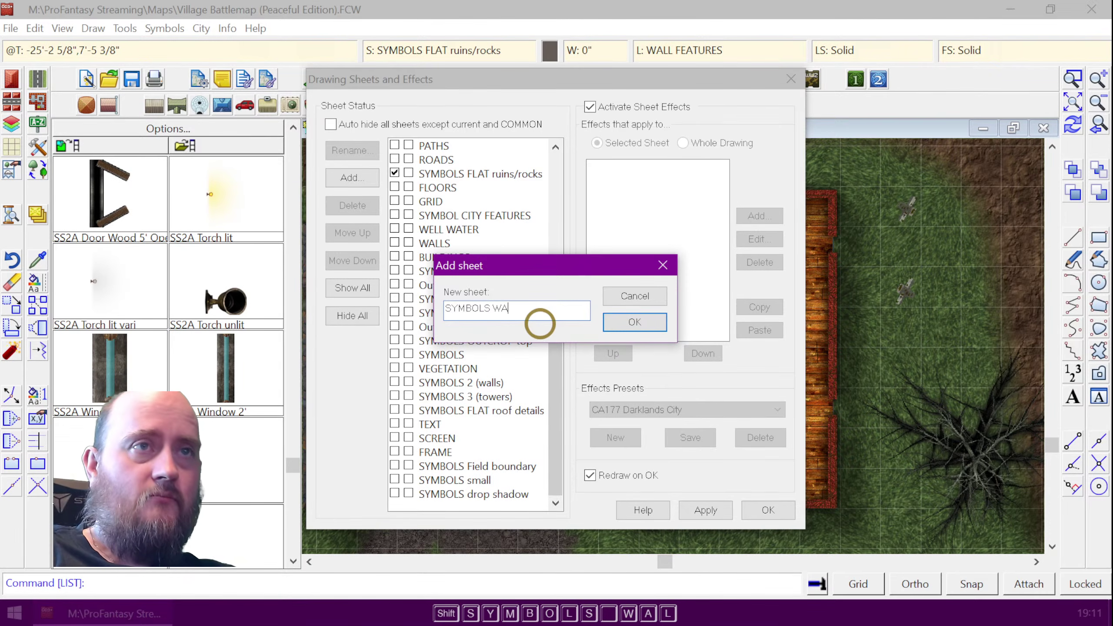
type("LL")
left_click(615, 325)
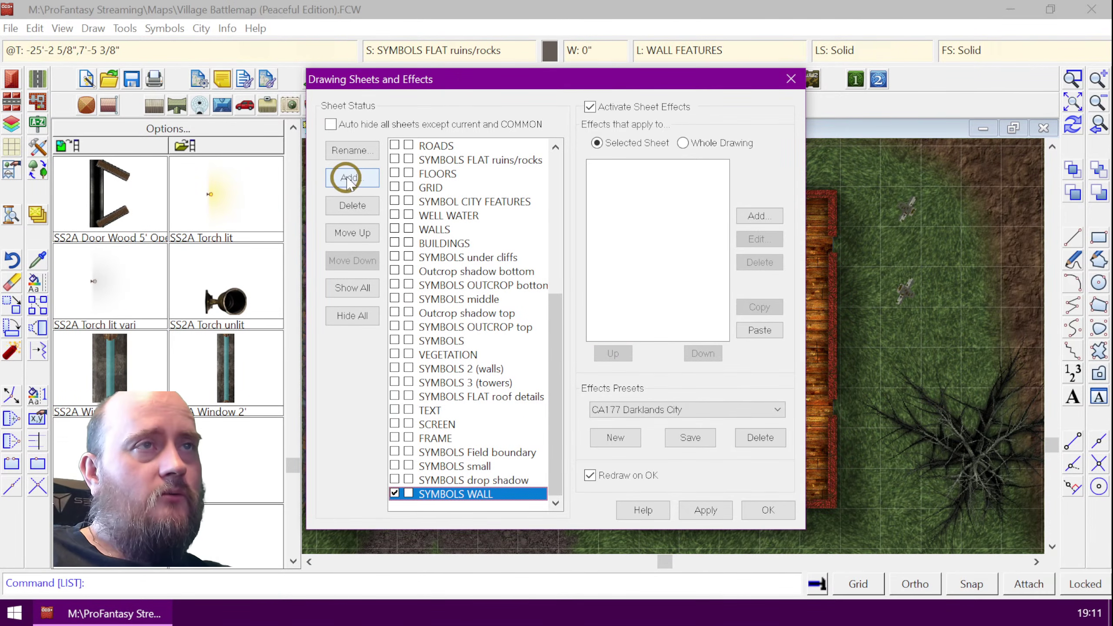
- Move the SYMBOLS WALL sheet up the sheet order to directly after WALLS and before BUILDINGS, and apply the change
left_click(351, 232)
left_click(351, 232)
left_click(352, 232)
left_click(352, 232)
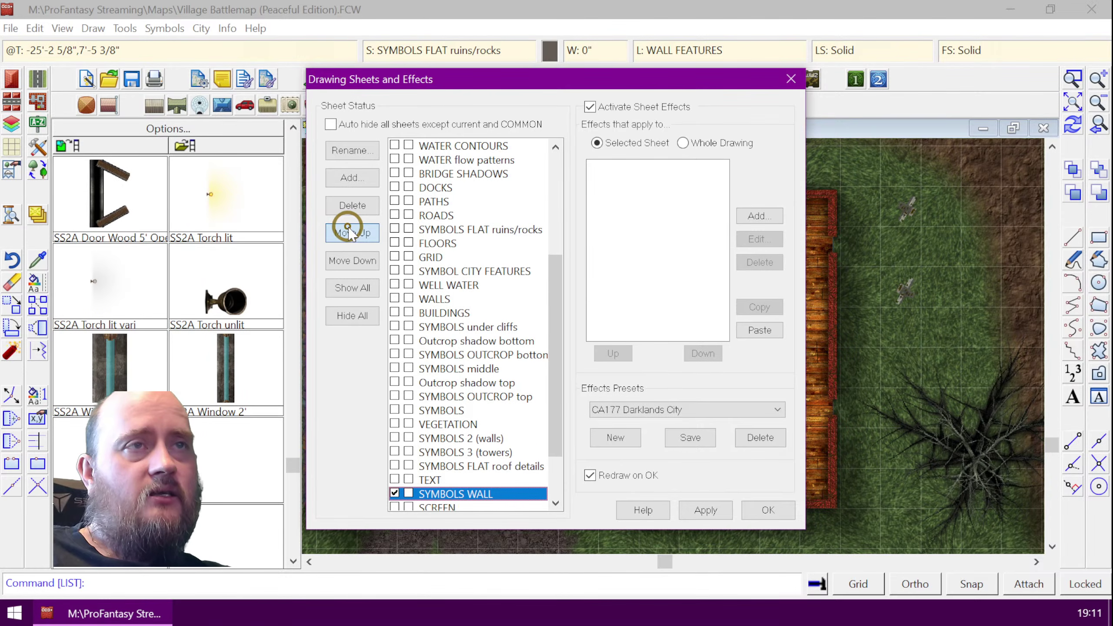
left_click(351, 232)
left_click(351, 232)
left_click(350, 232)
left_click(350, 232)
left_click(349, 232)
left_click(350, 232)
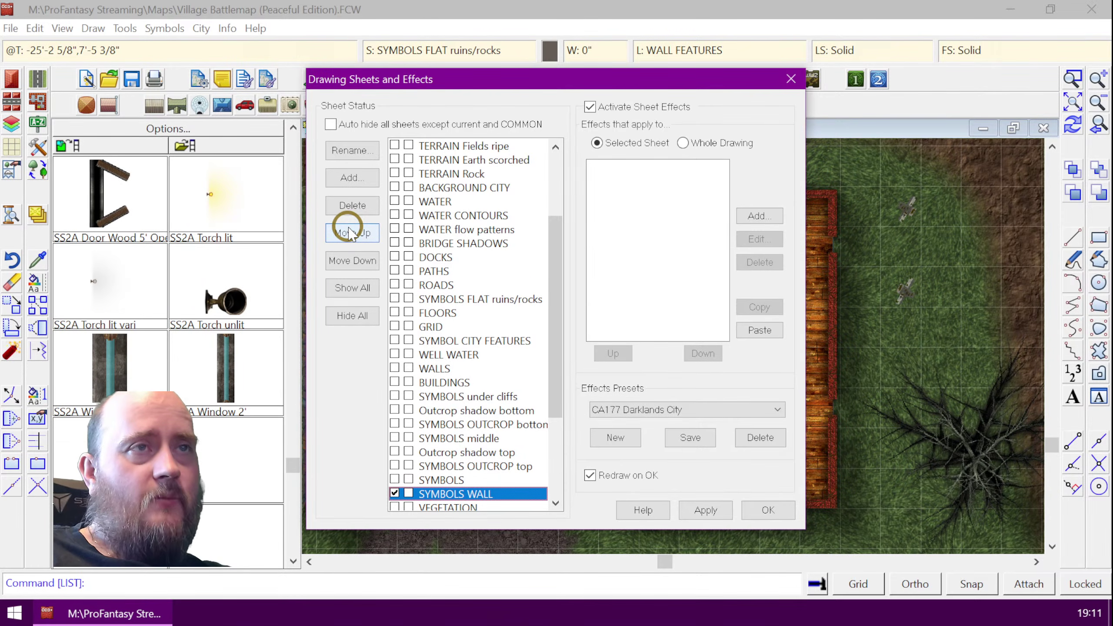
left_click(349, 232)
left_click(350, 232)
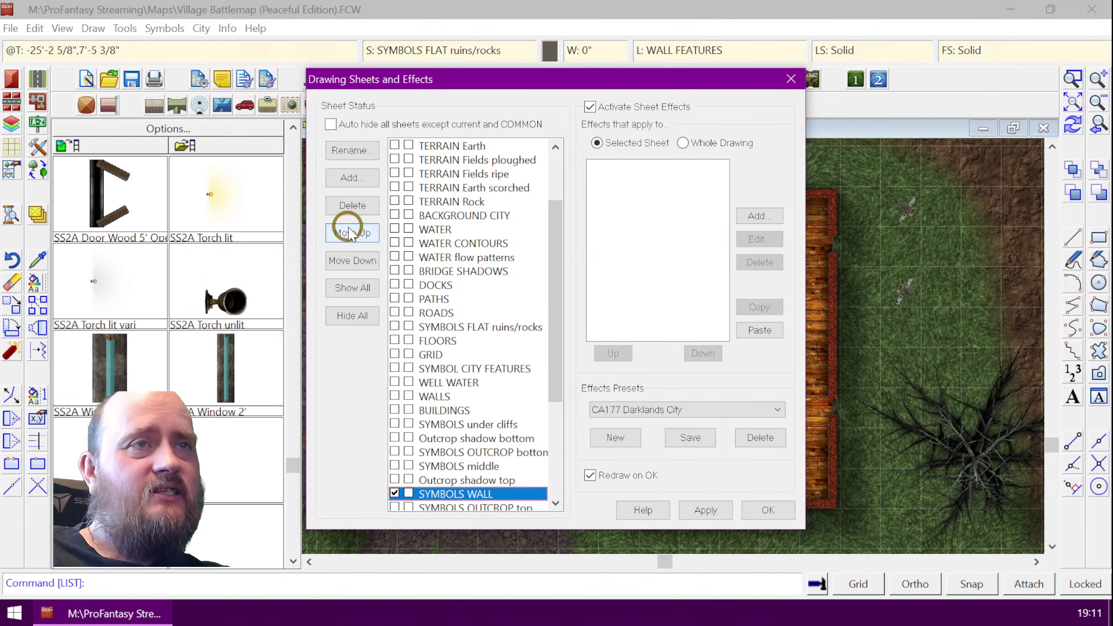
left_click(349, 232)
left_click(350, 232)
left_click(349, 232)
left_click(349, 232)
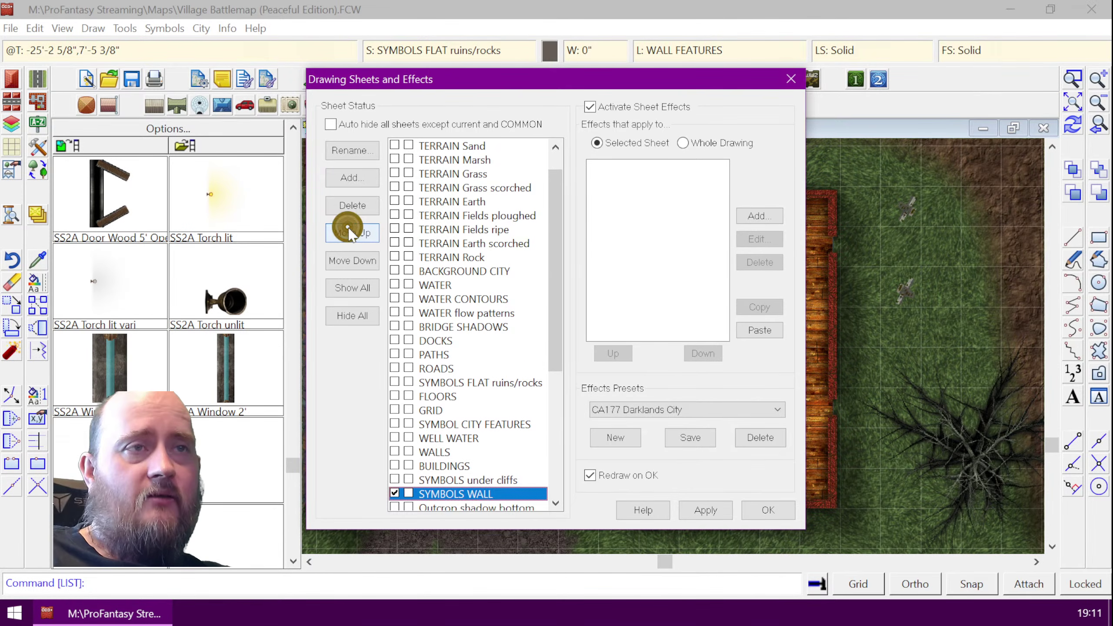
left_click(349, 232)
left_click(350, 232)
scroll(514, 340, "down", 3)
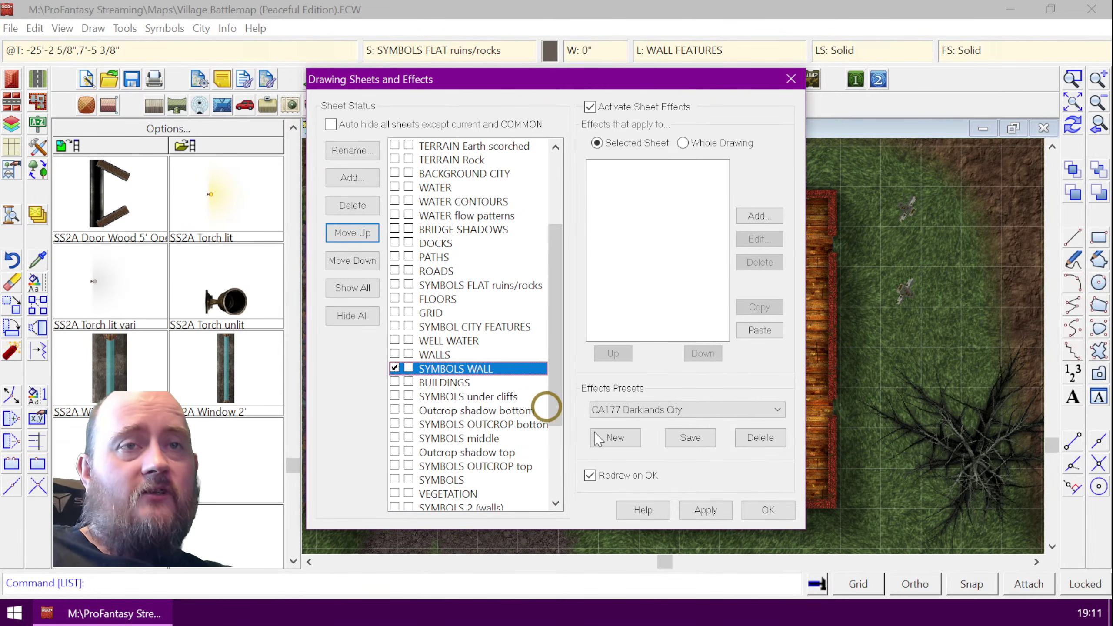
left_click(706, 510)
left_click(767, 510)
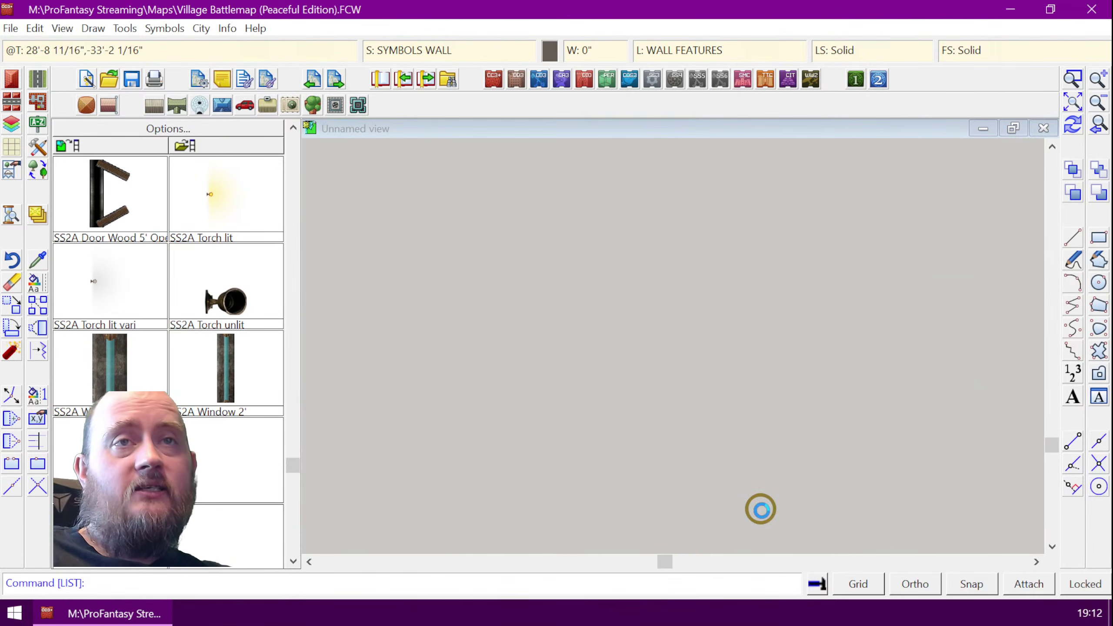
- Change the sheet of the building's north door and seven windows to SYMBOLS WALL, excluding the floor from the selection, and redraw the map
left_click(1069, 80)
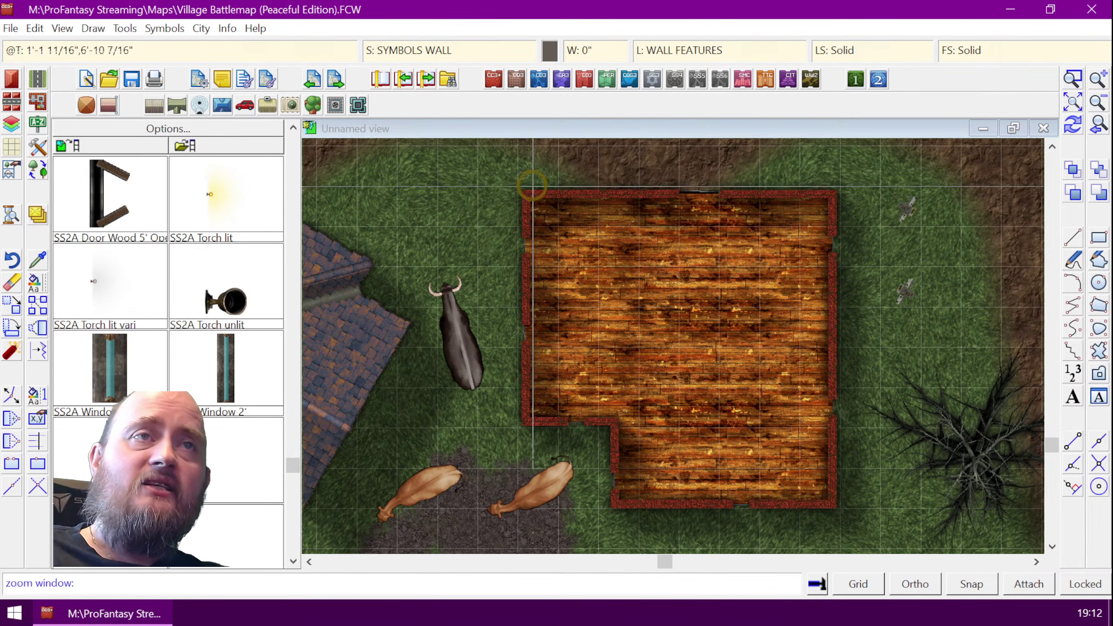
left_click(508, 173)
left_click(859, 491)
left_click(857, 522)
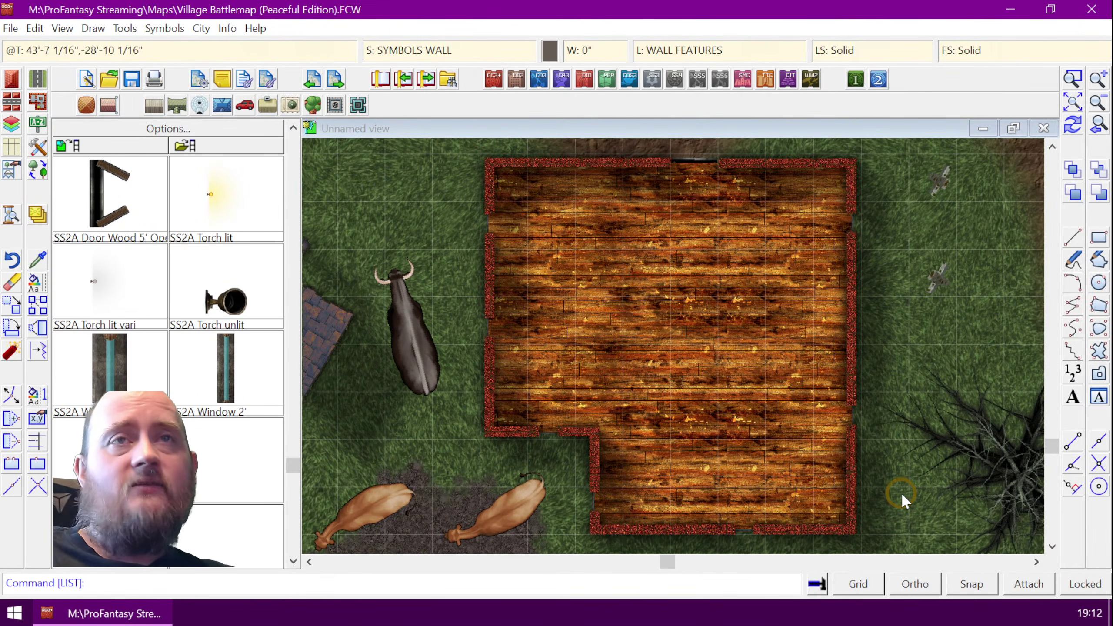
left_click(105, 348)
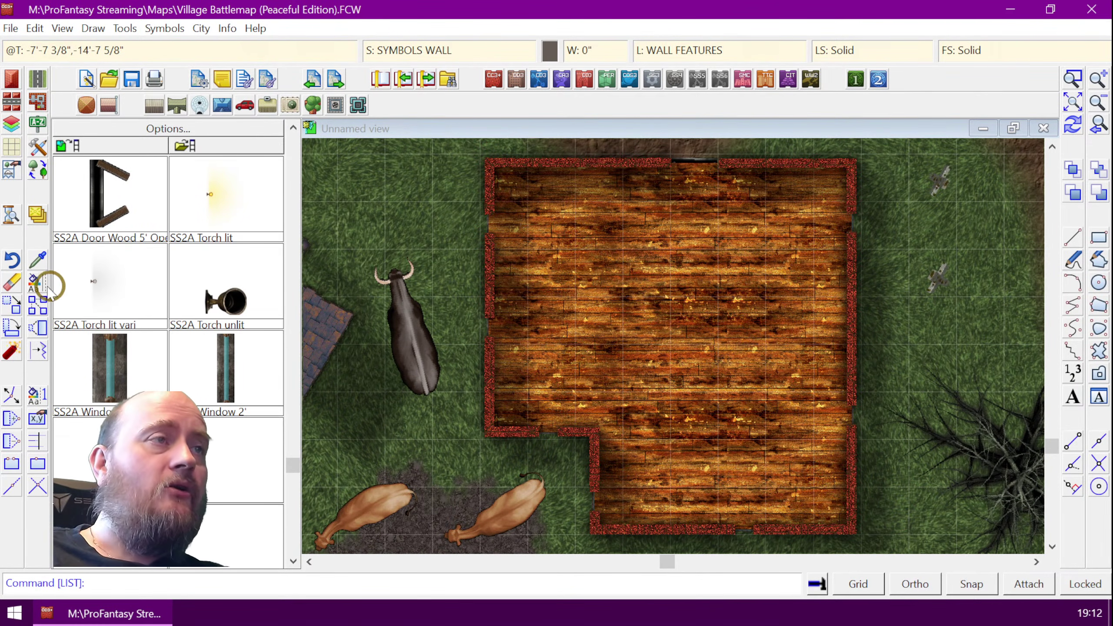
left_click(35, 277)
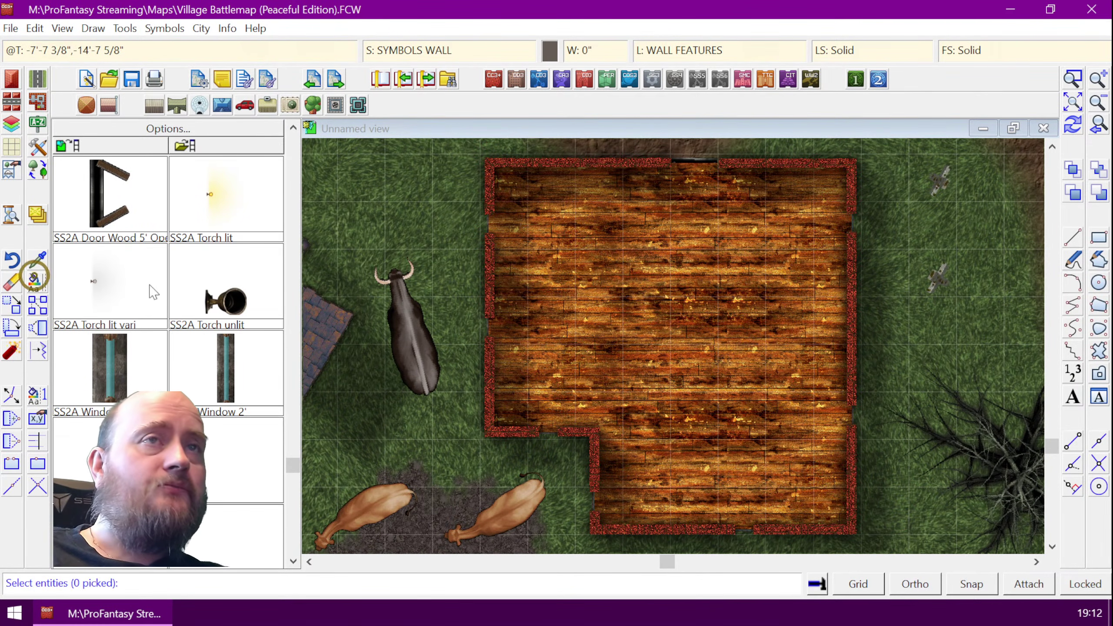
left_click(702, 156)
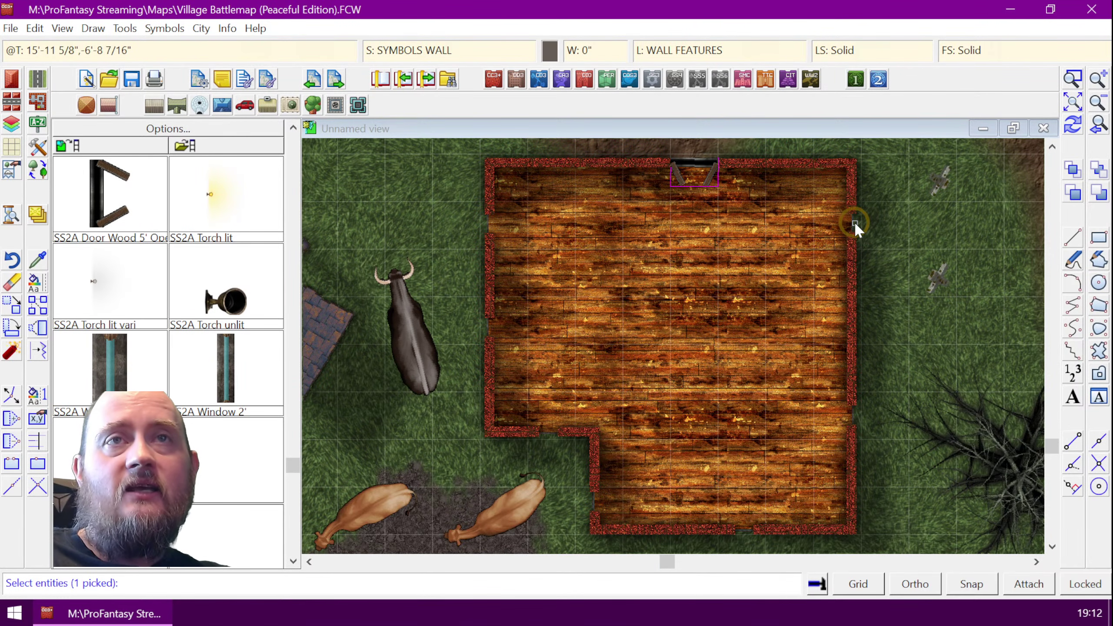
left_click(852, 222)
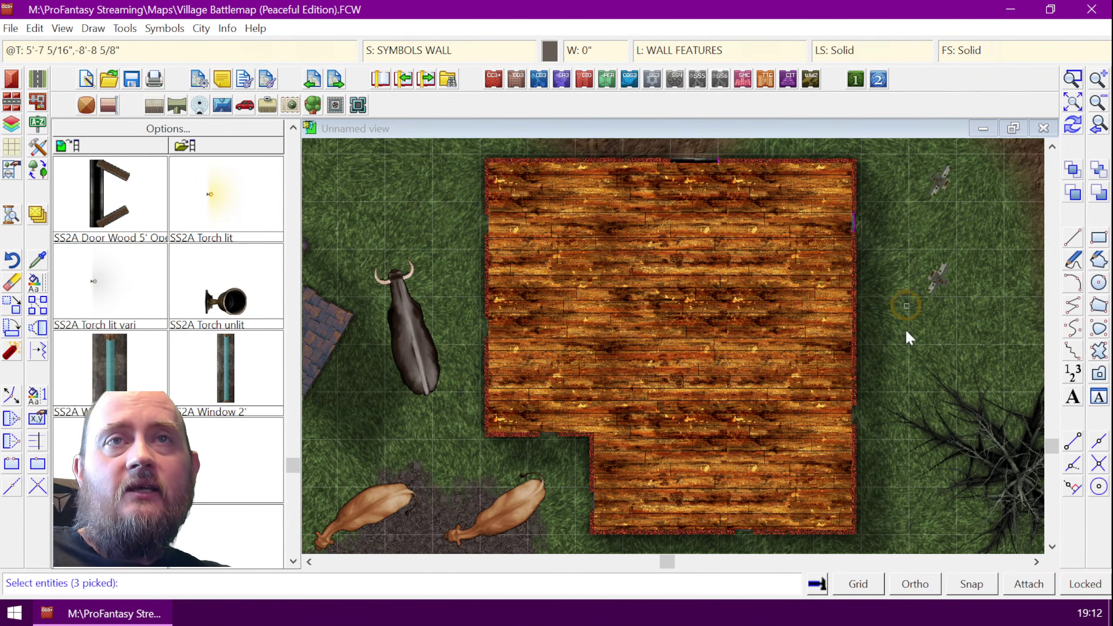
left_click(852, 413)
left_click(840, 500)
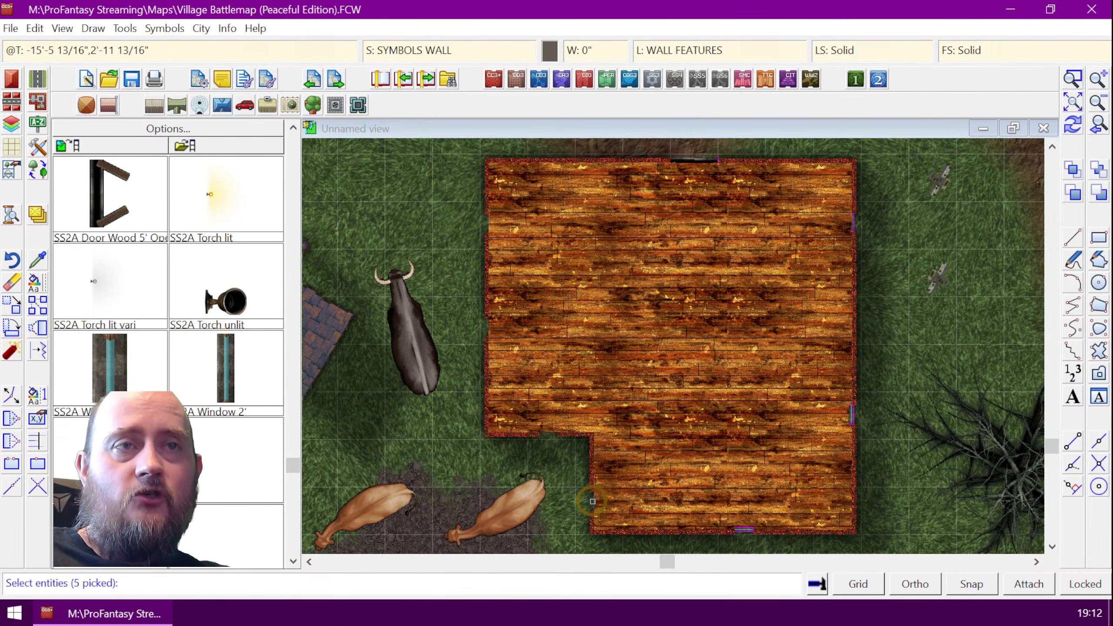
left_click(577, 450)
left_click(487, 329)
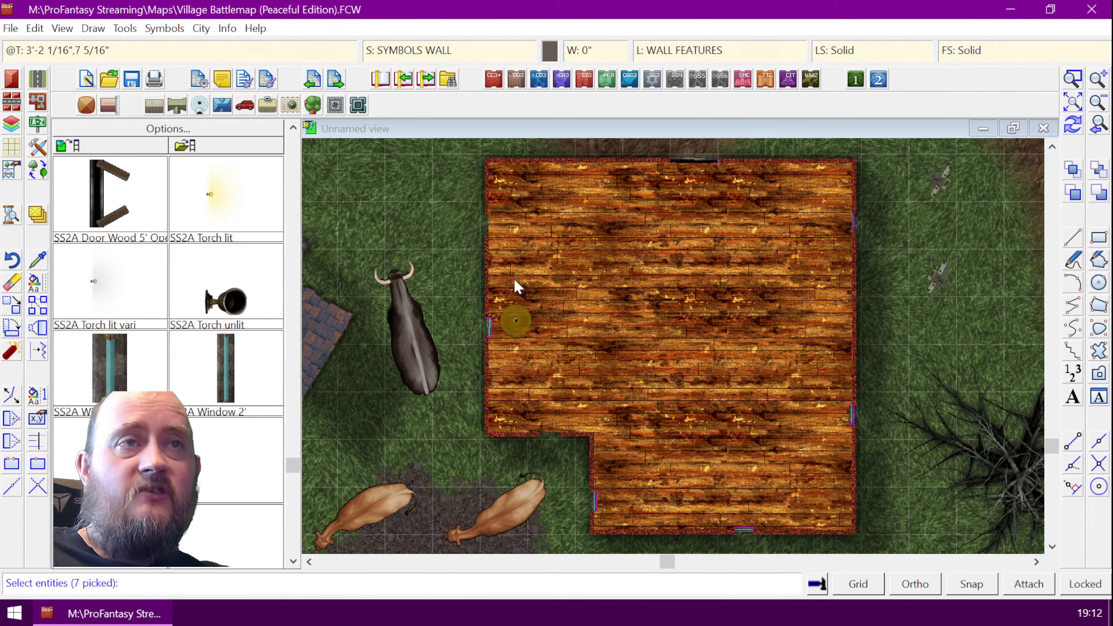
left_click(486, 219)
left_click(537, 399)
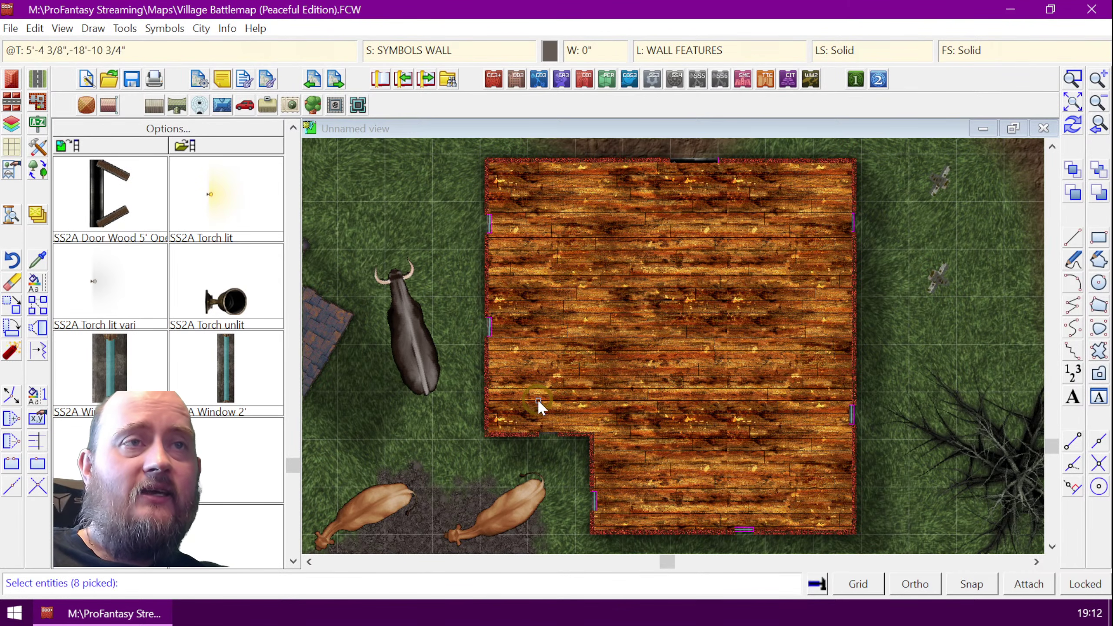
left_click(865, 314)
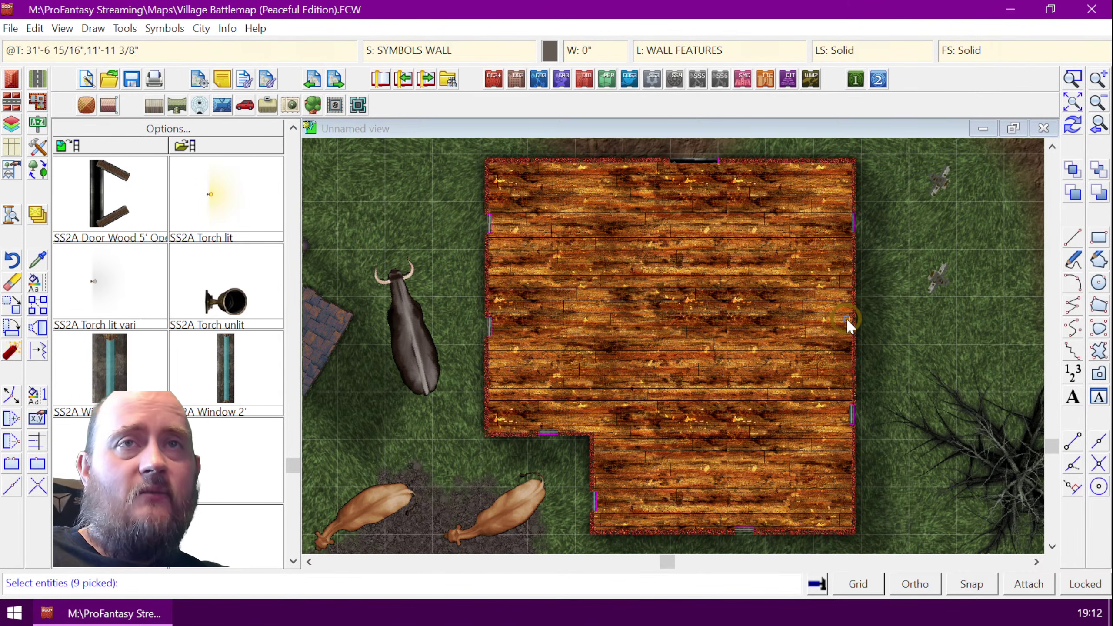
left_click(992, 384, "ctrl")
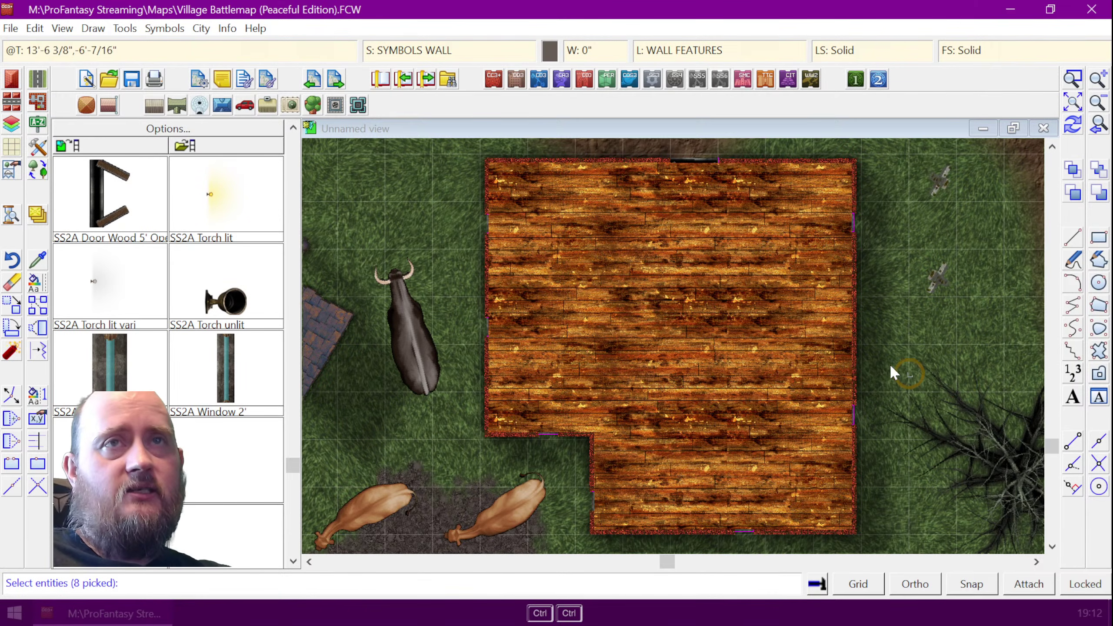
key("d")
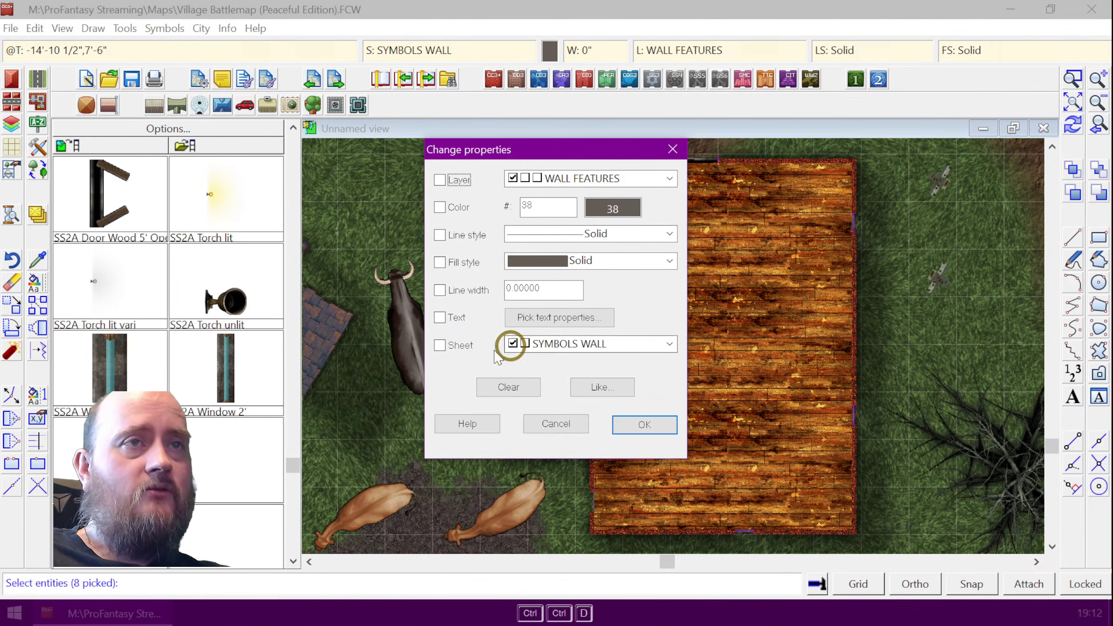
left_click(644, 424)
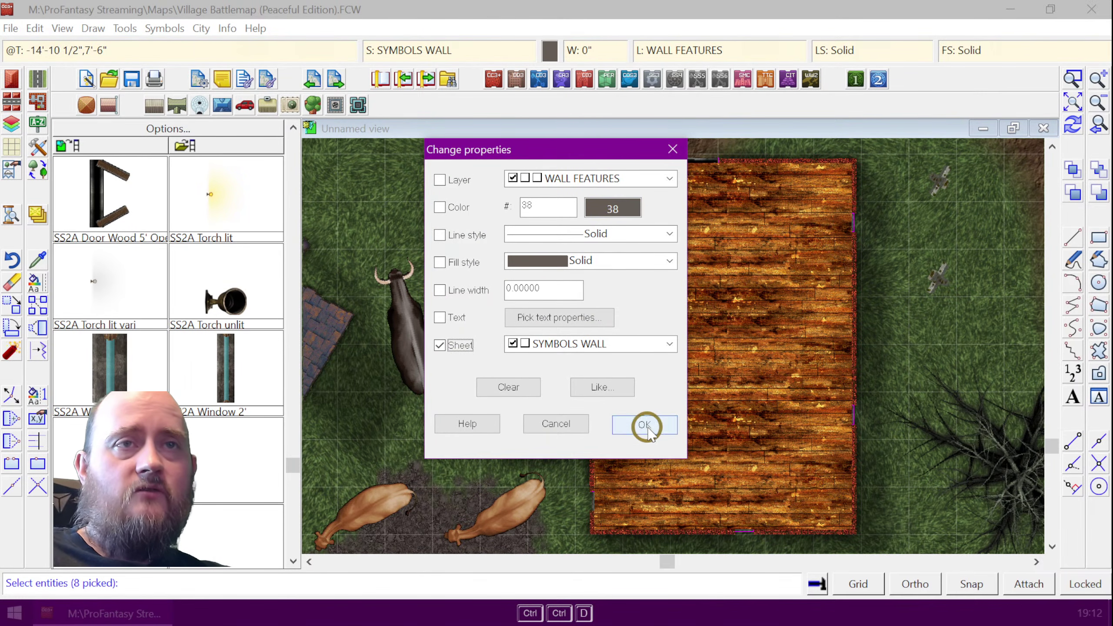
key("ctrl+r")
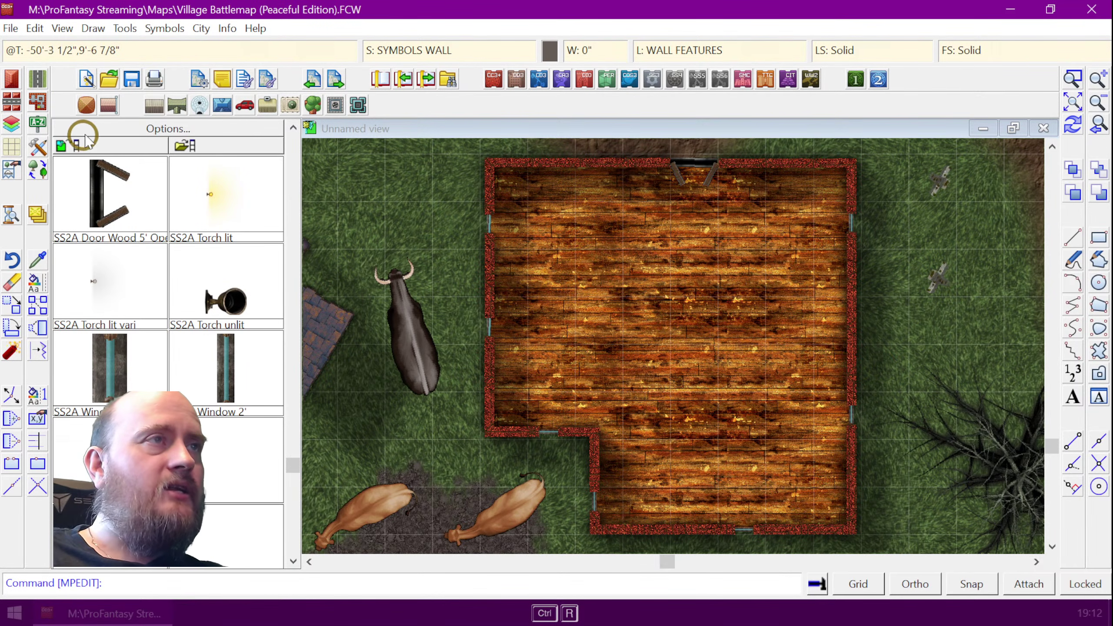
- Add a new sheet named SYMBOLS INDOOR directly after SYMBOLS WALL in the sheet list
left_click(38, 214)
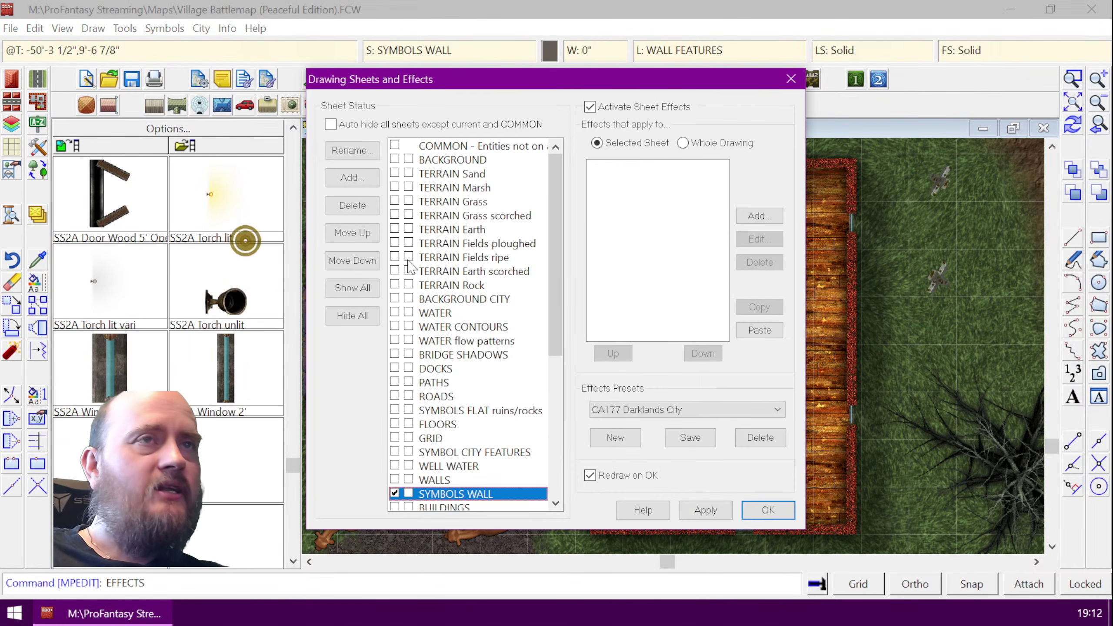
left_click(353, 178)
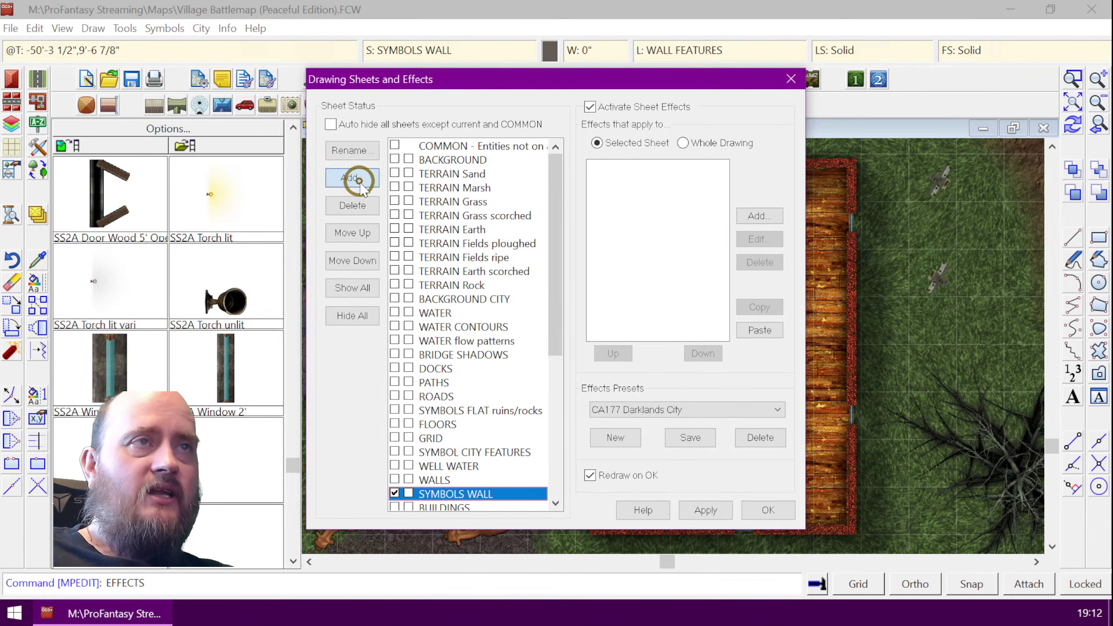
key("End")
key("BackSpace")
key("BackSpace")
key("BackSpace")
key("BackSpace")
key("BackSpace")
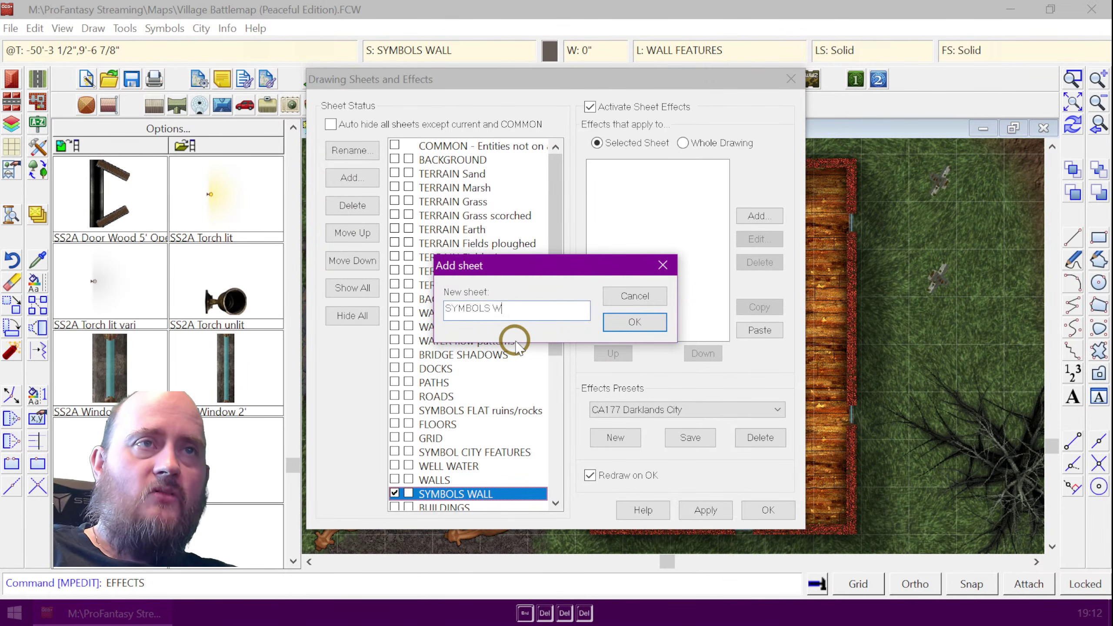
type("INDOOR")
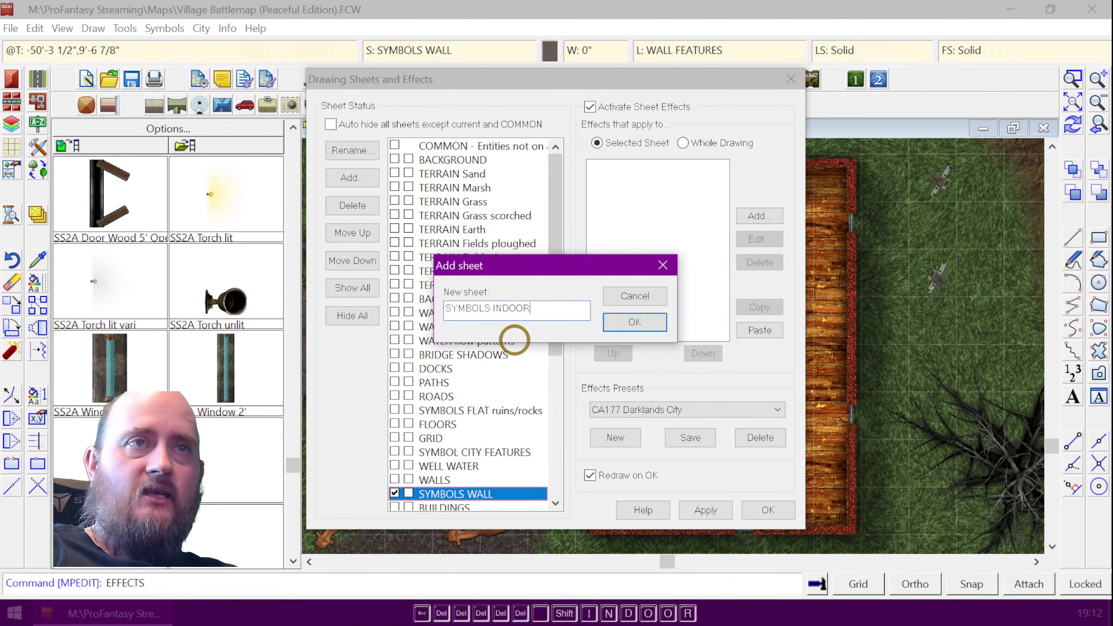
left_click(658, 321)
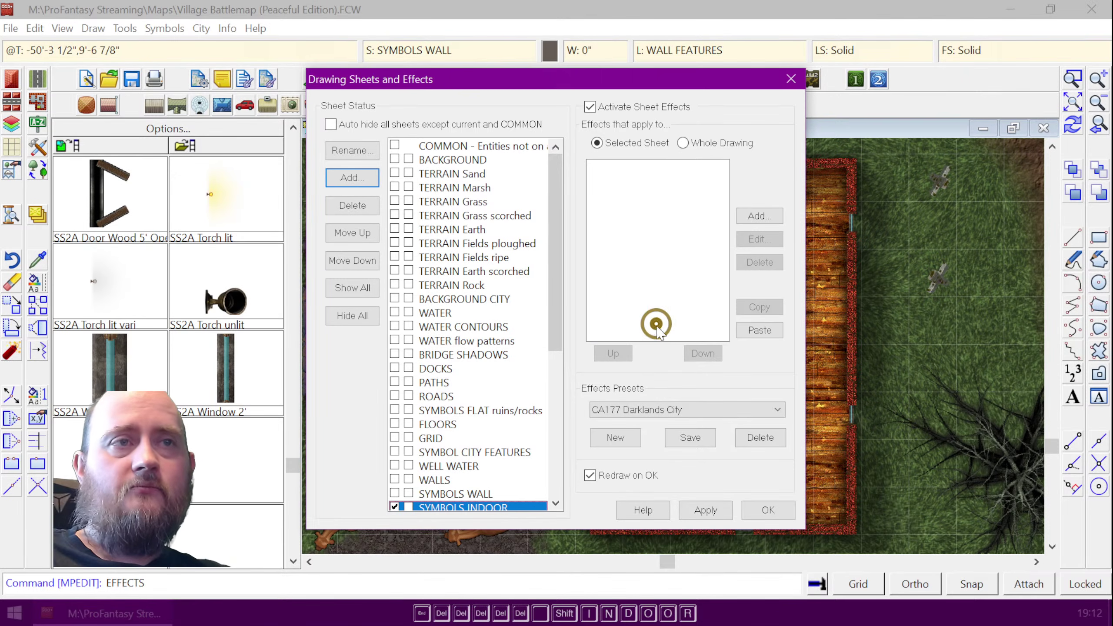
left_click_drag(558, 314, 556, 428)
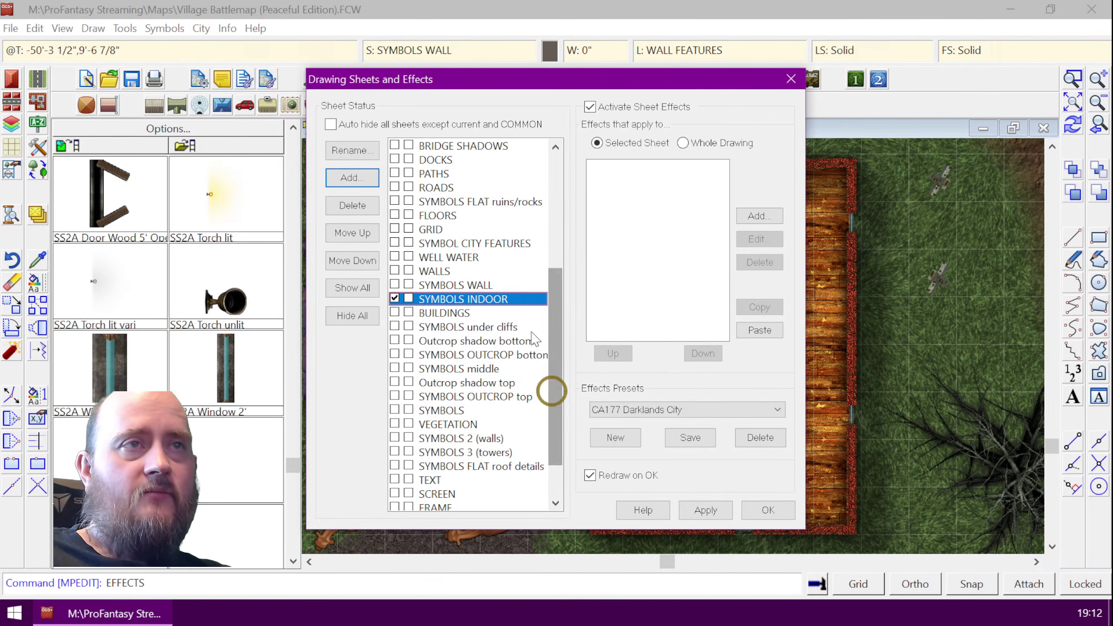
- Accept SYMBOLS INDOOR as the current sheet and load the SS2 Bitmap A Furniture symbol catalog
left_click(763, 510)
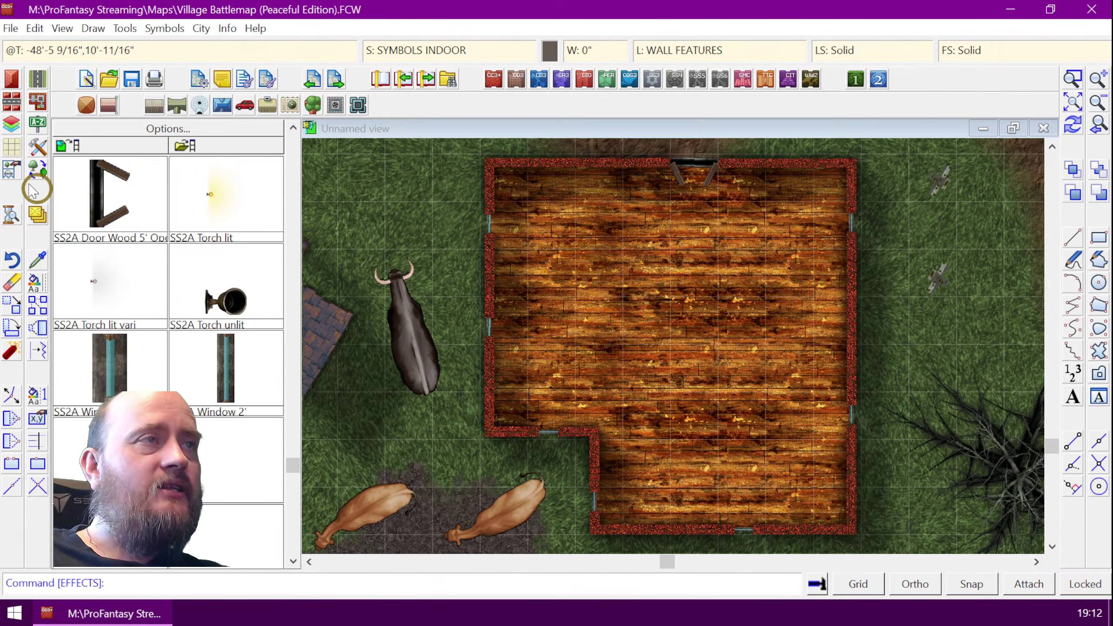
left_click(10, 171)
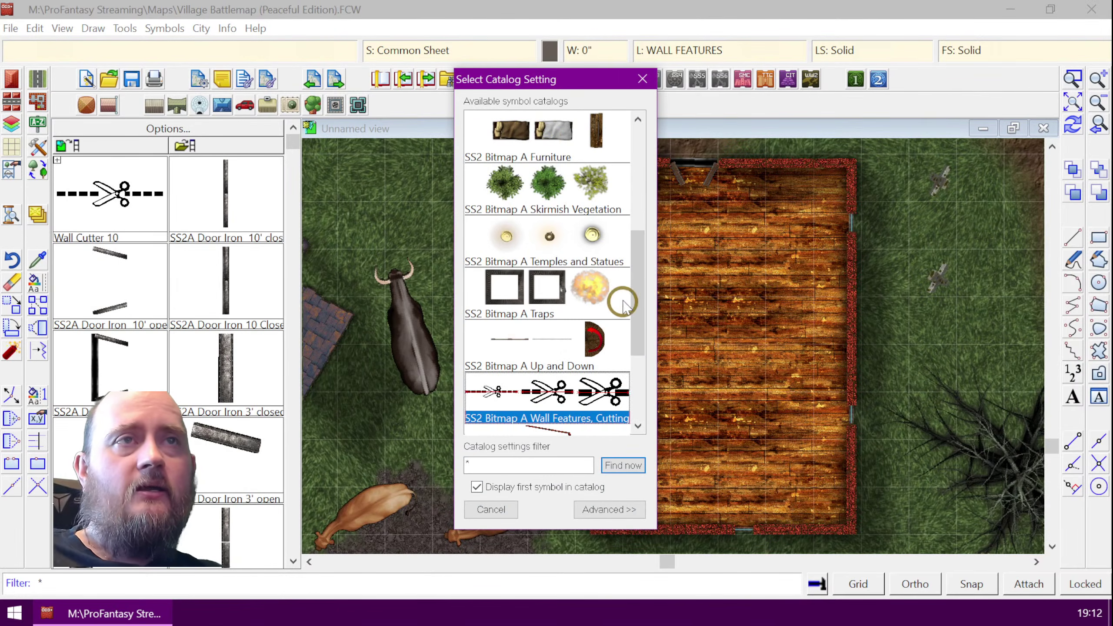
double_click(571, 155)
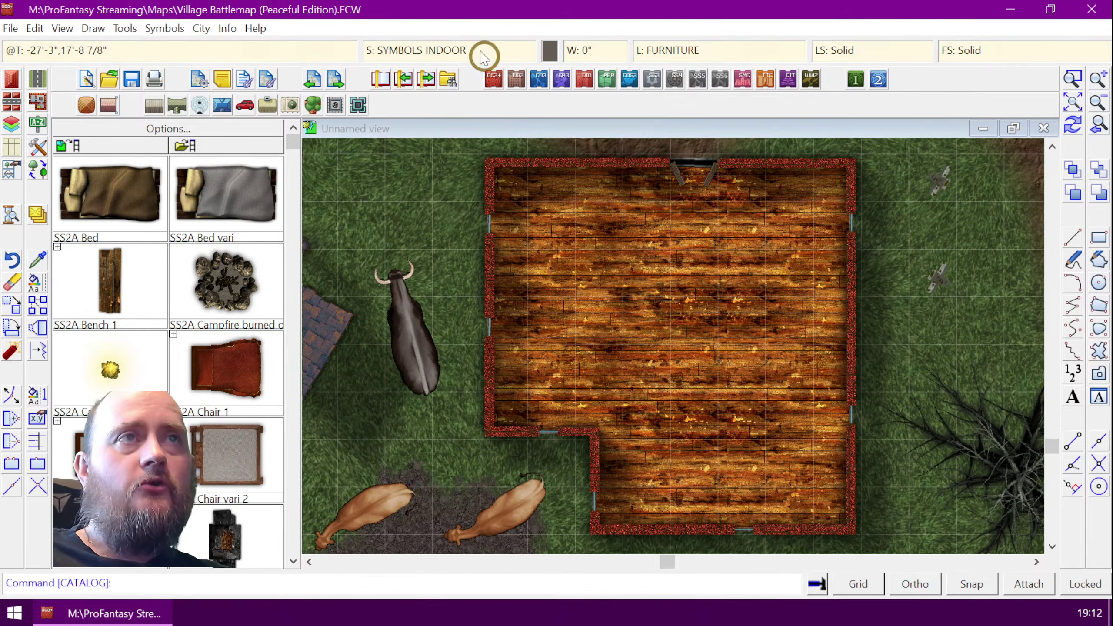
- Place an SS2A Bed in the building's northwest corner and an SS2A Bench 1 near the middle of the floor
left_click(152, 239)
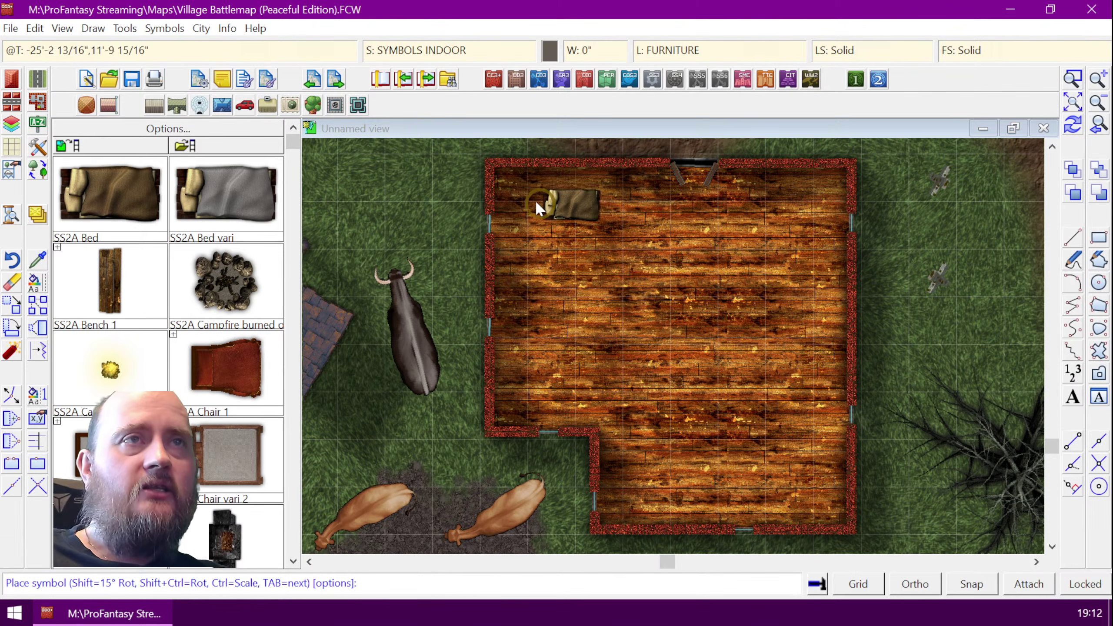
left_click(501, 187)
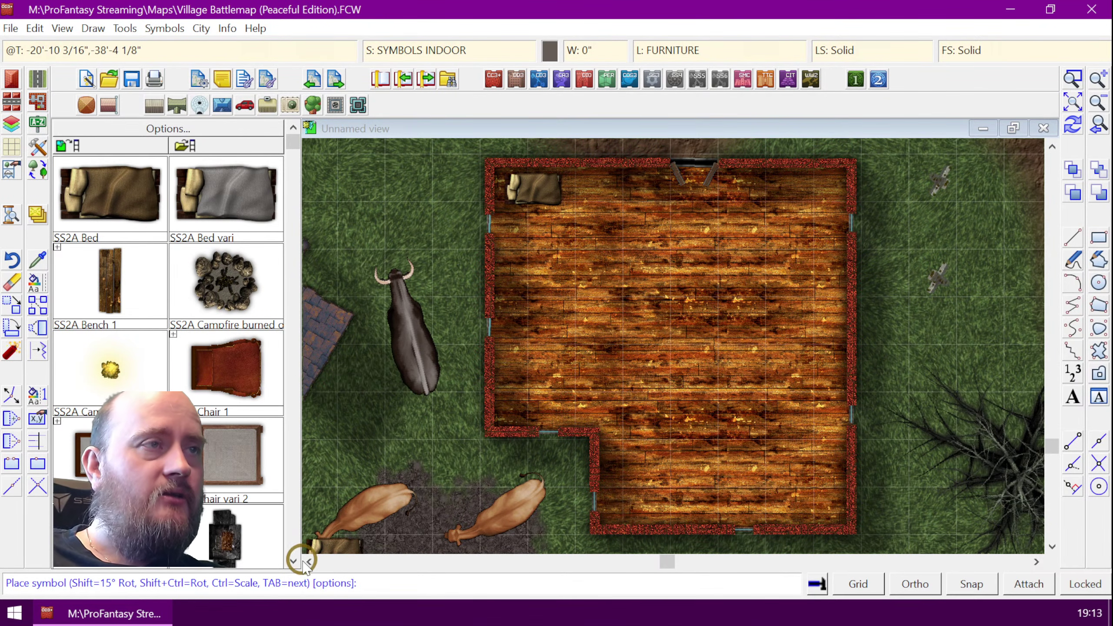
left_click(132, 335)
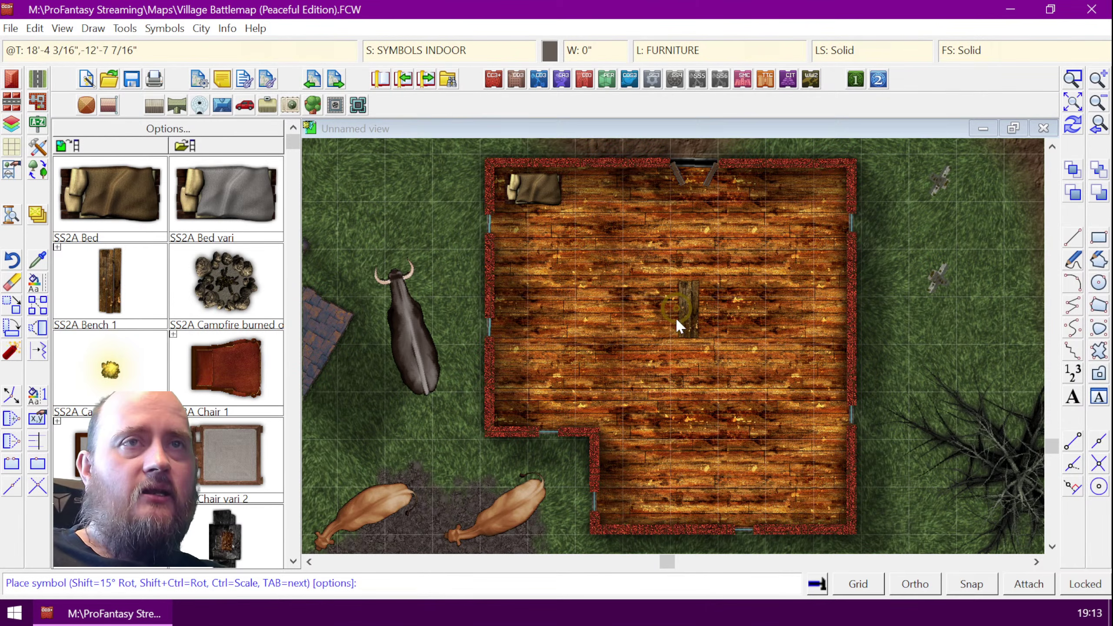
left_click(675, 317)
- Place an SS2A Table Large 1 symbol in the southeastern part of the room, south of the bench
left_click(293, 561)
left_click(293, 561)
left_click(293, 561)
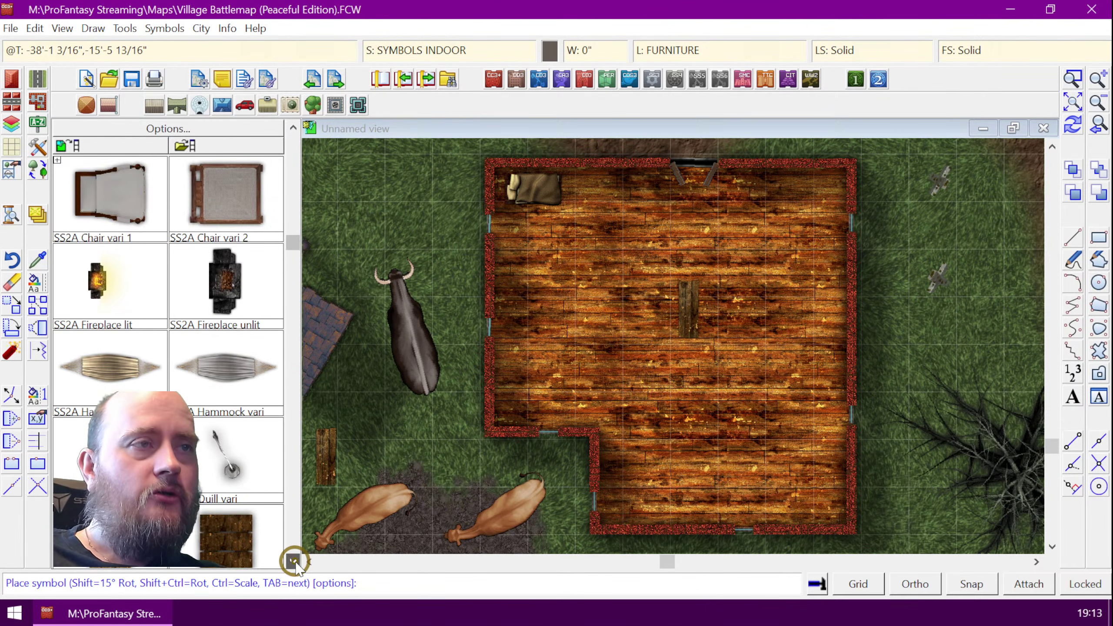
left_click(293, 562)
left_click(293, 561)
left_click(292, 562)
left_click(211, 366)
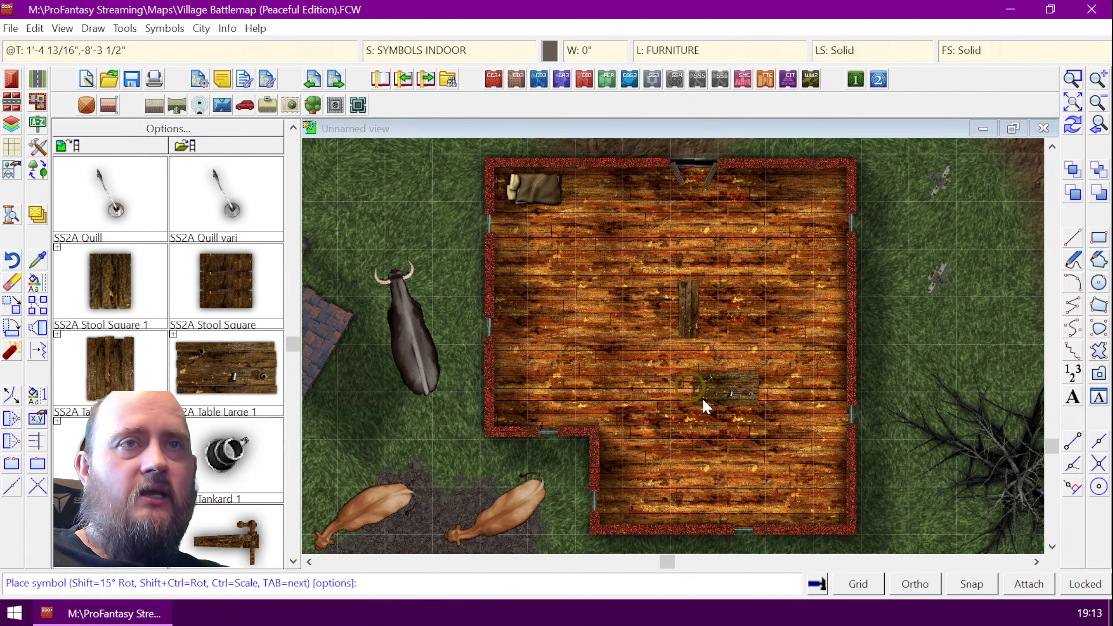
left_click(696, 424)
- Place four SS2A Stool Square 1 symbols around the large table, two north and two south of it, and redraw the map
left_click(112, 328)
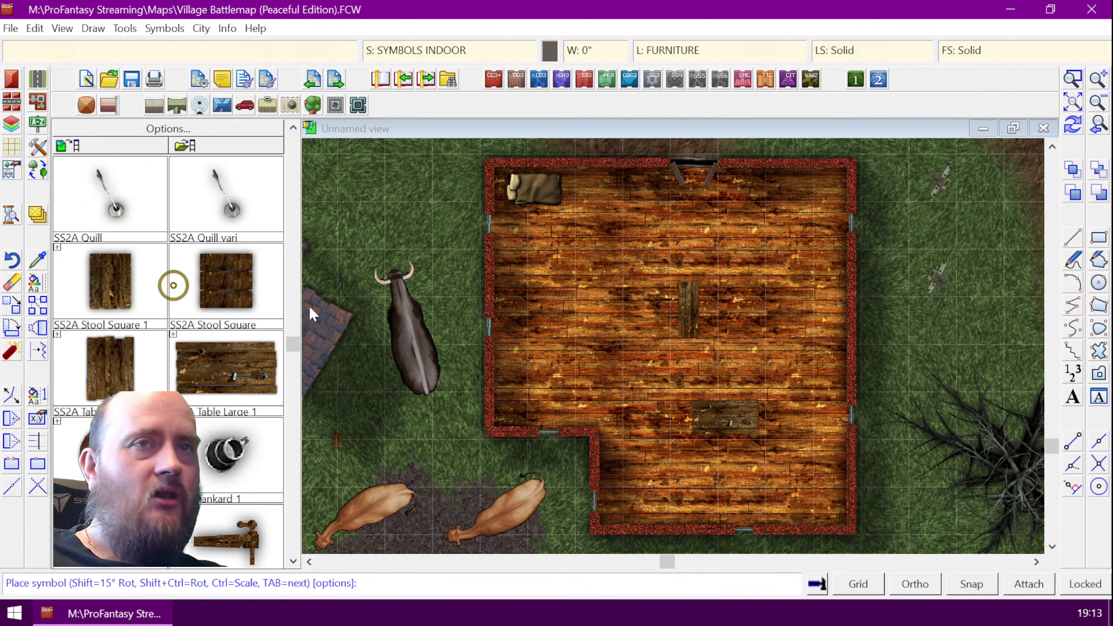
left_click(716, 379)
left_click(697, 381)
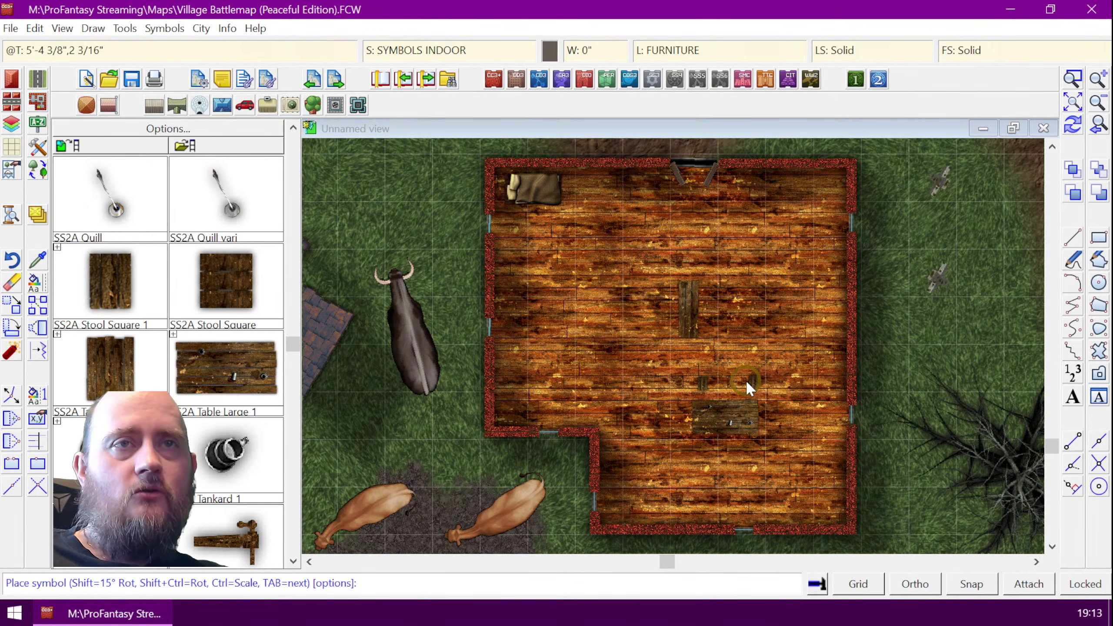
left_click(743, 449)
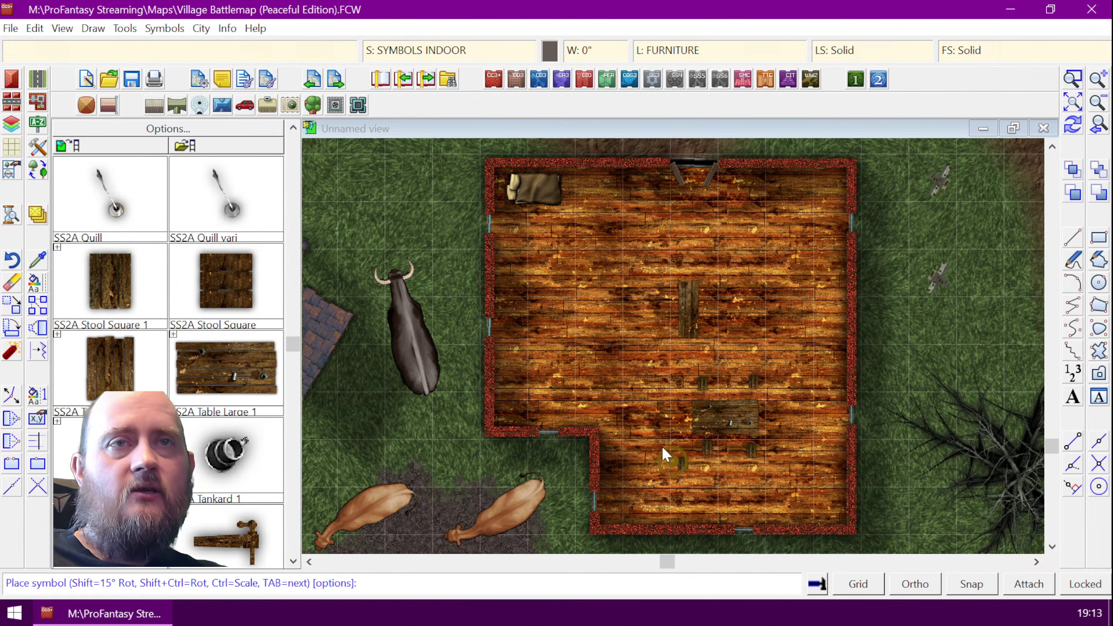
right_click(661, 446)
left_click(623, 248)
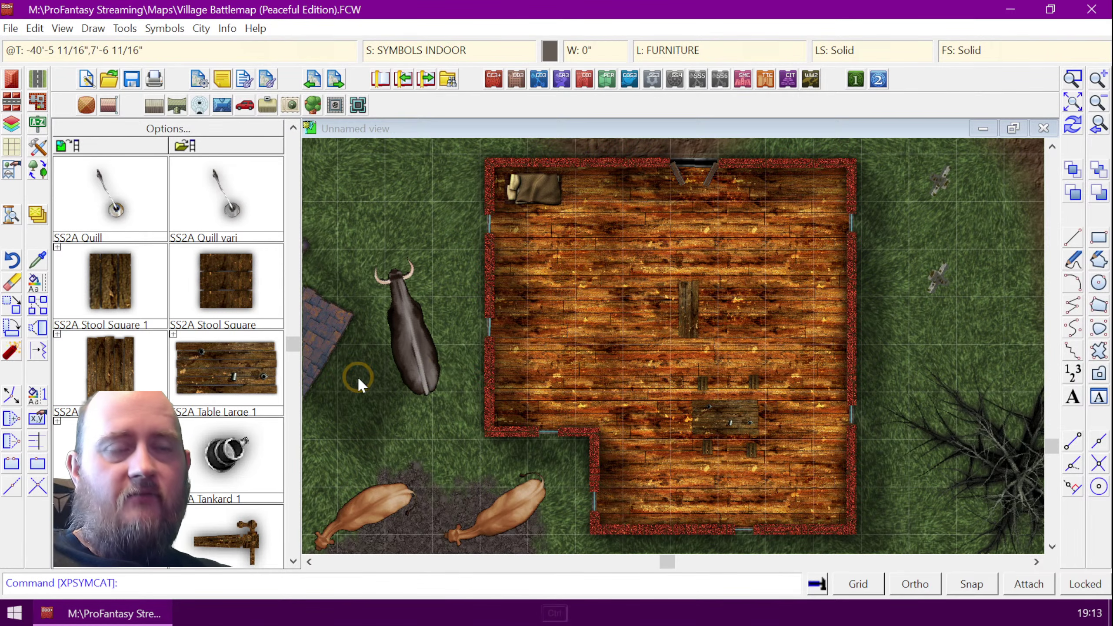
key("ctrl+r")
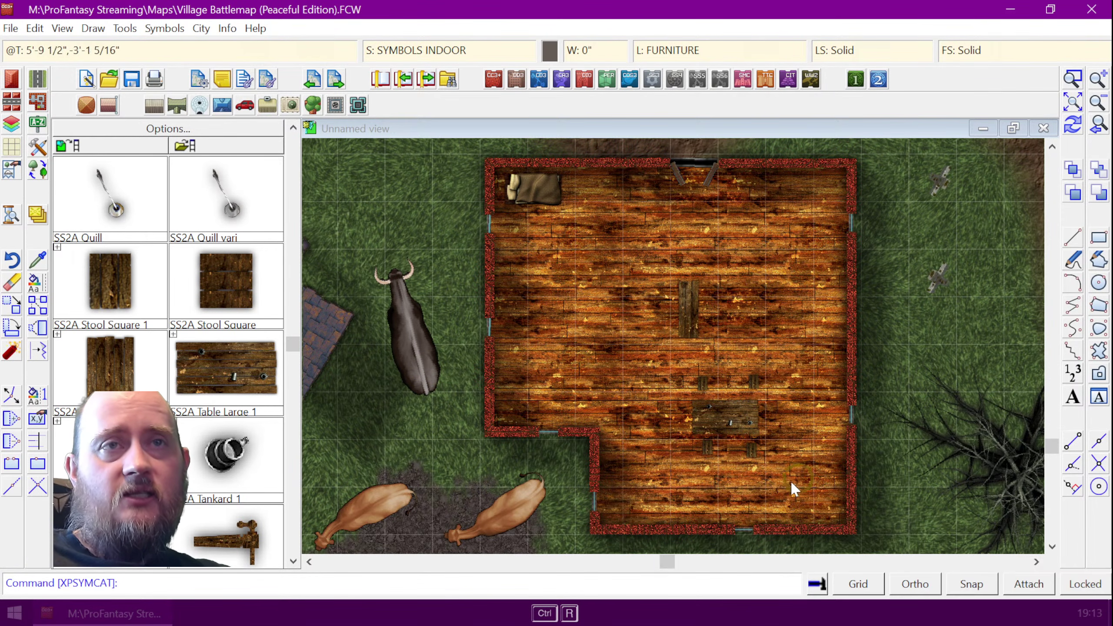
- List the bench's entity properties to check which sheet it is on
left_click(227, 28)
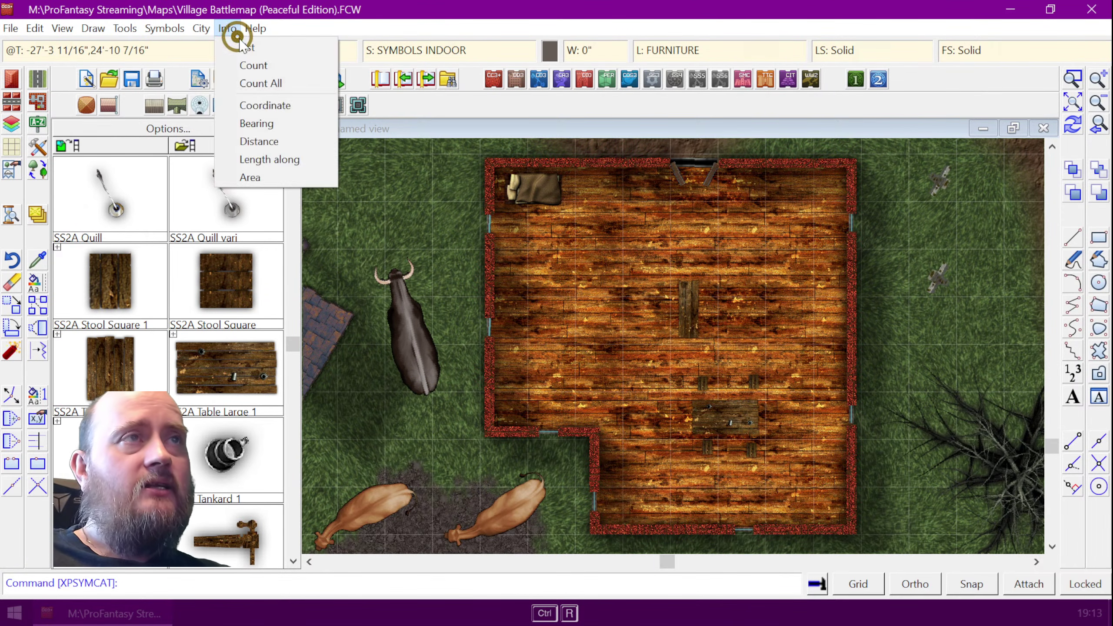
left_click(254, 64)
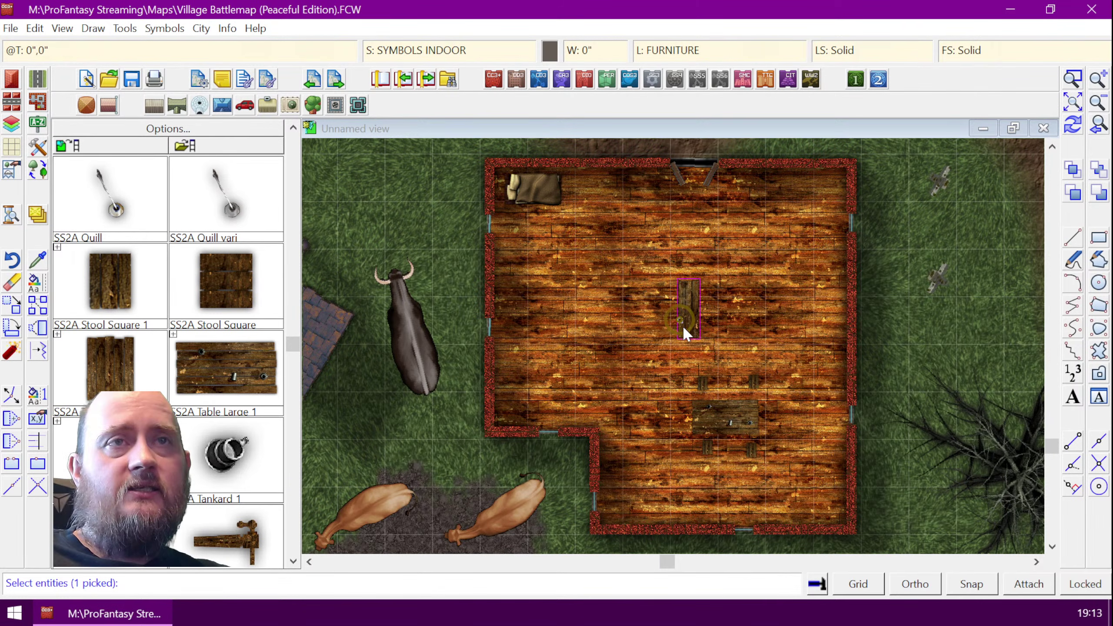
key("d")
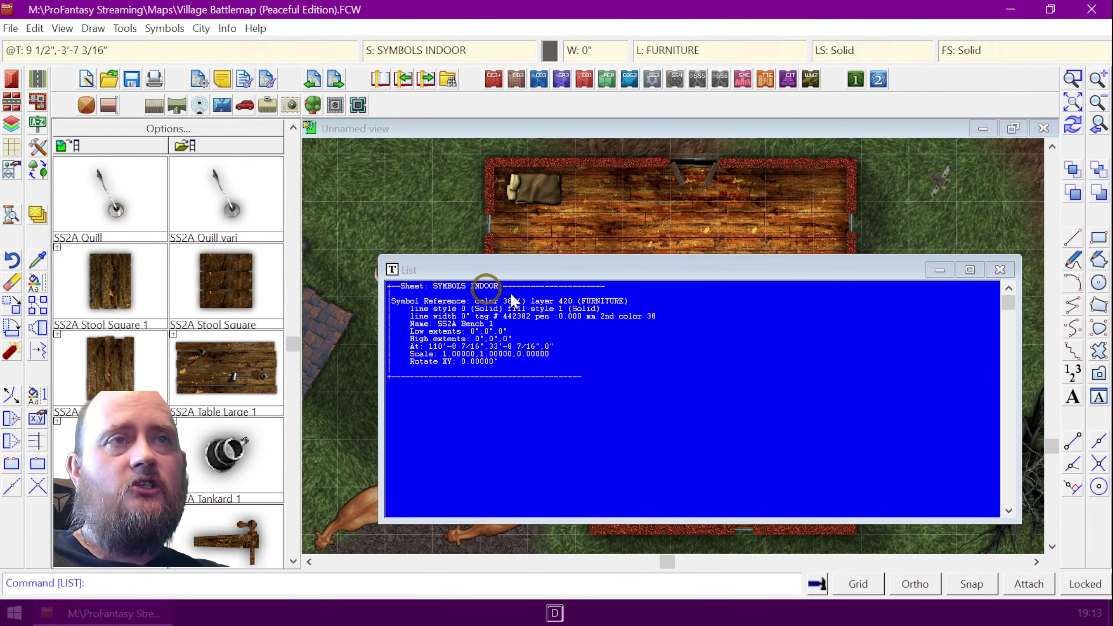
left_click(999, 269)
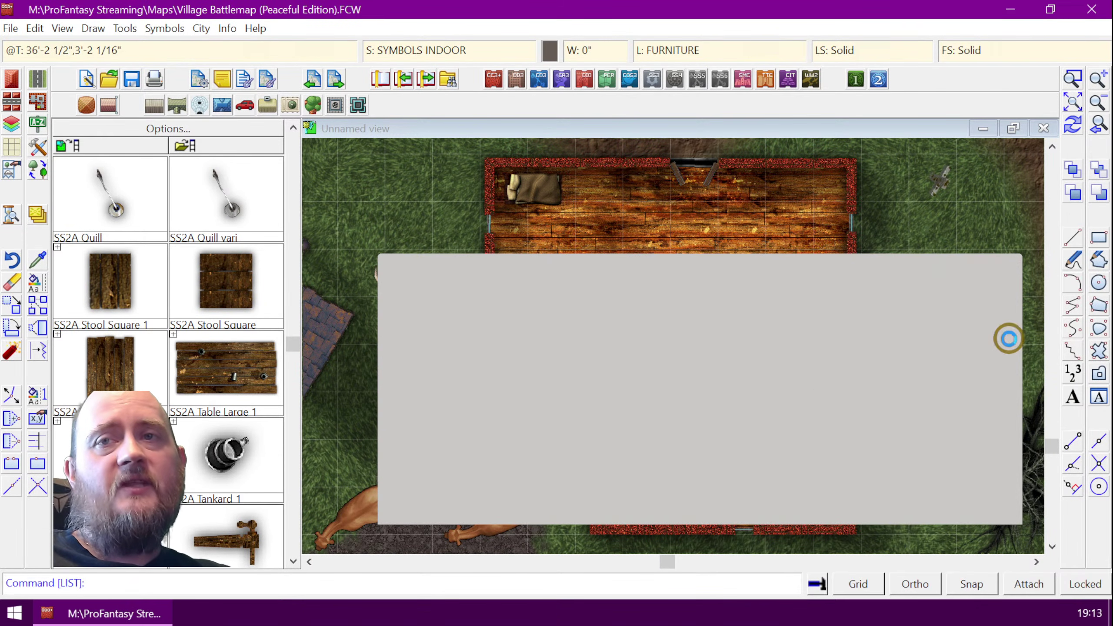
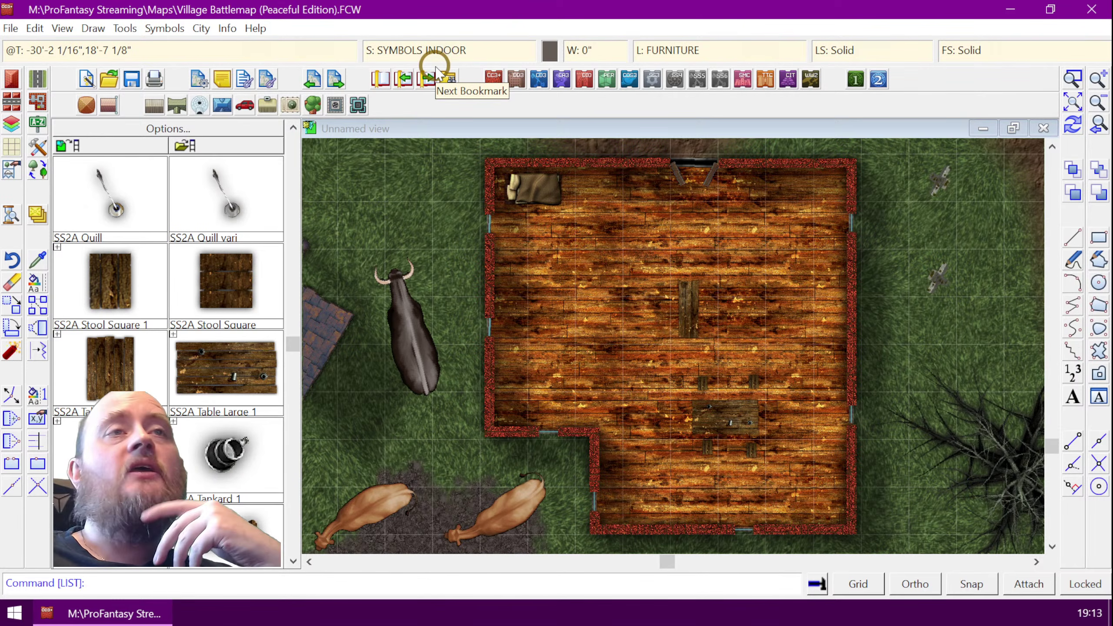
- Make DOCKS the current sheet
left_click(422, 50)
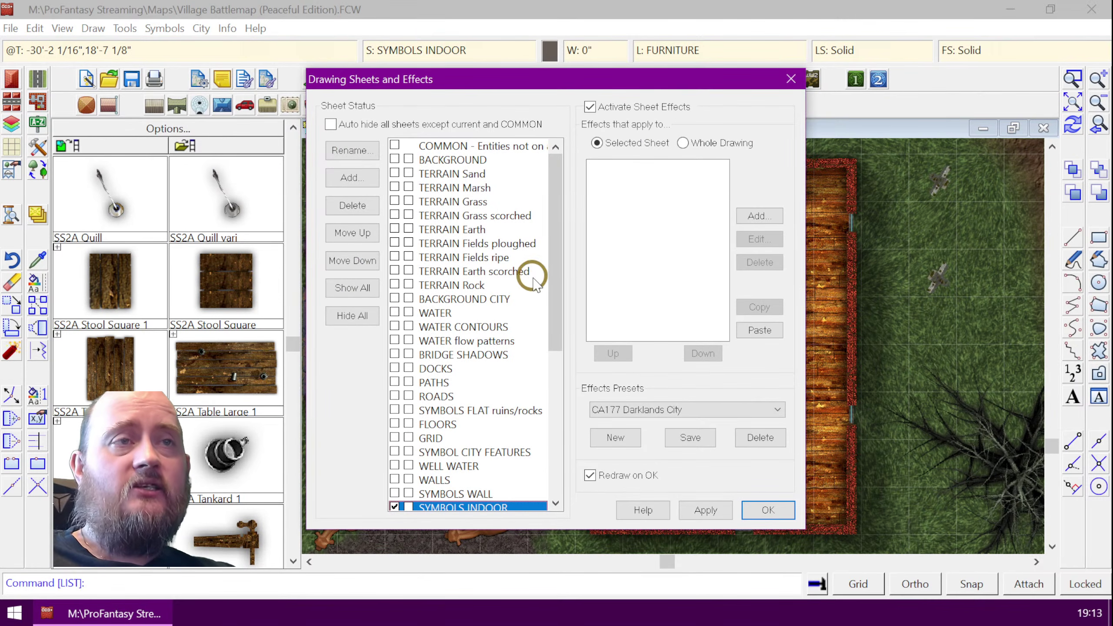
left_click(394, 368)
left_click(768, 509)
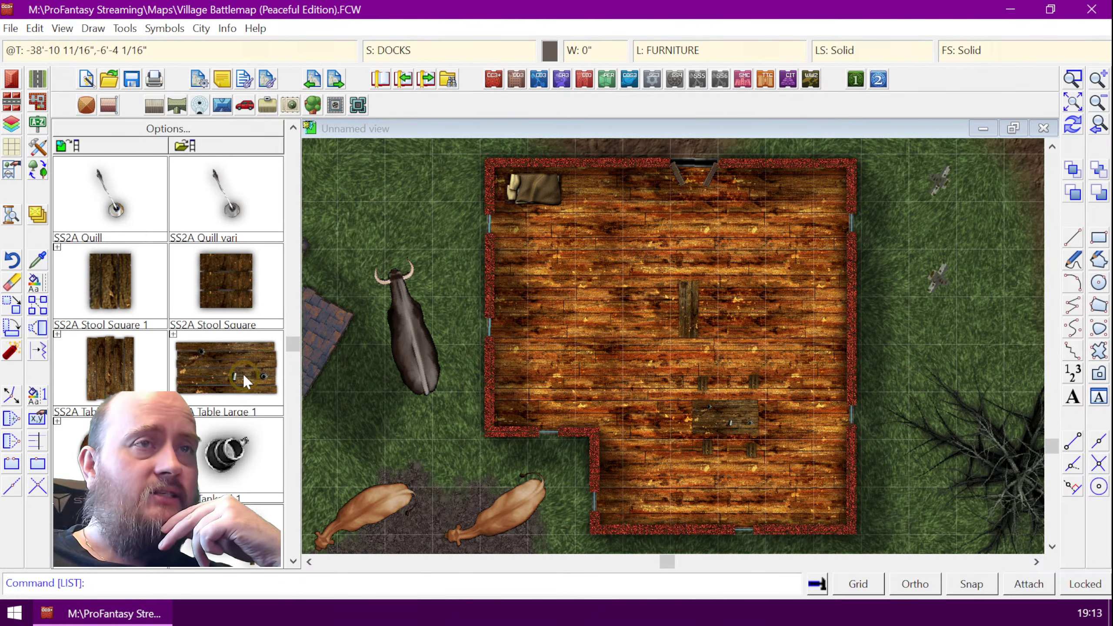
- Place an enlarged SS2A Table Large 1 across the building's east wall, end symbol placement and redraw the map
left_click(228, 368)
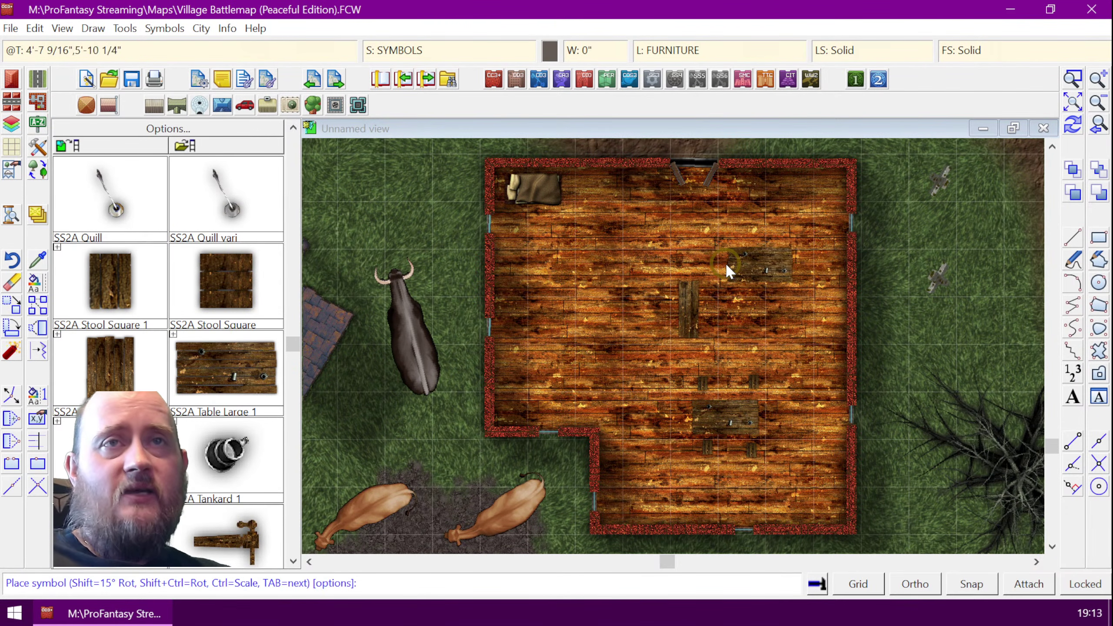
key("ctrl")
key("ctrl")
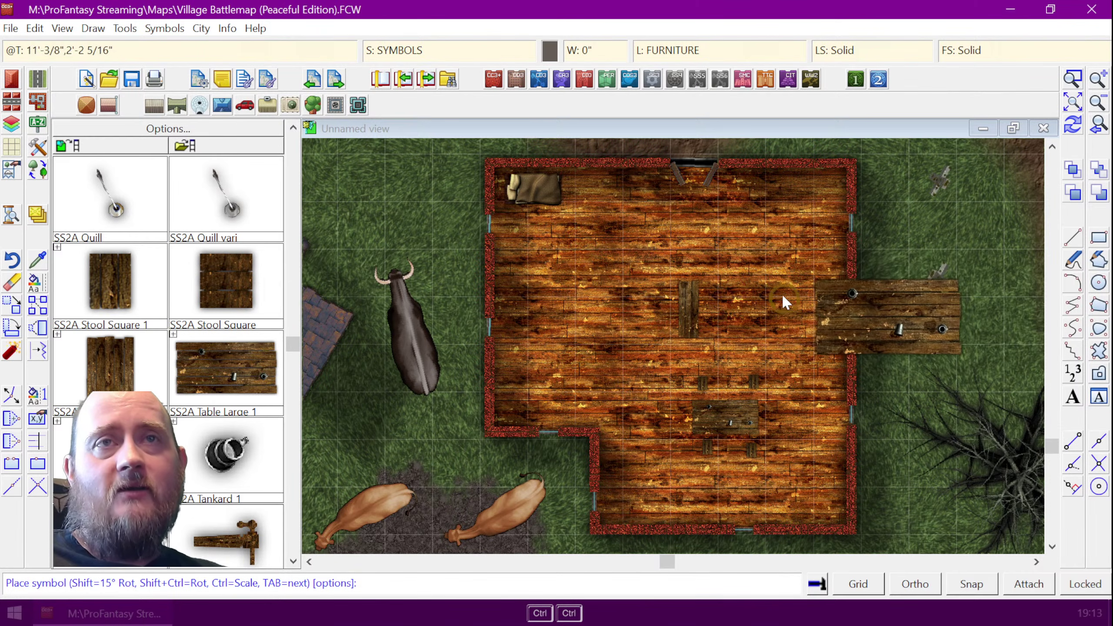
left_click(740, 301)
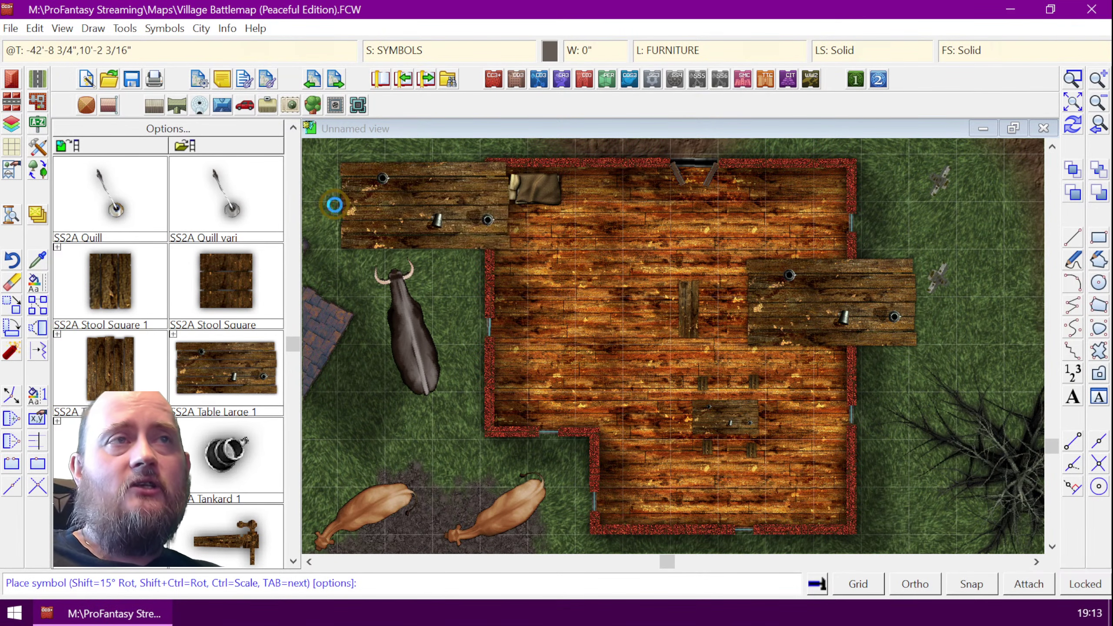
right_click(359, 200)
left_click(632, 249)
key("ctrl+r")
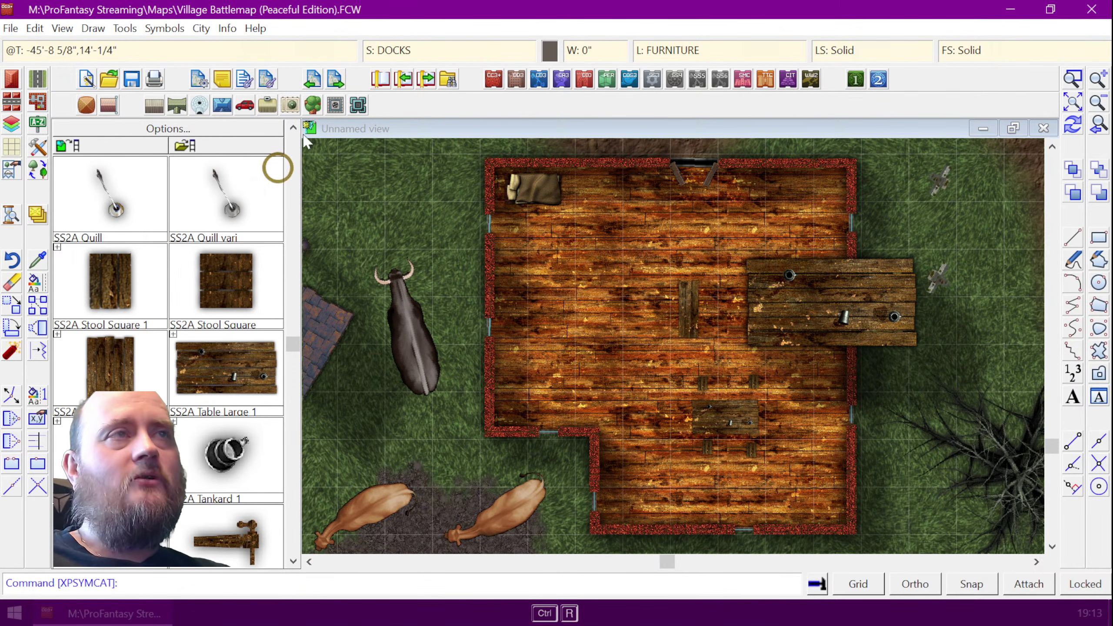
- List the entity properties of the enlarged table across the east wall to check its sheet
left_click(227, 29)
left_click(246, 47)
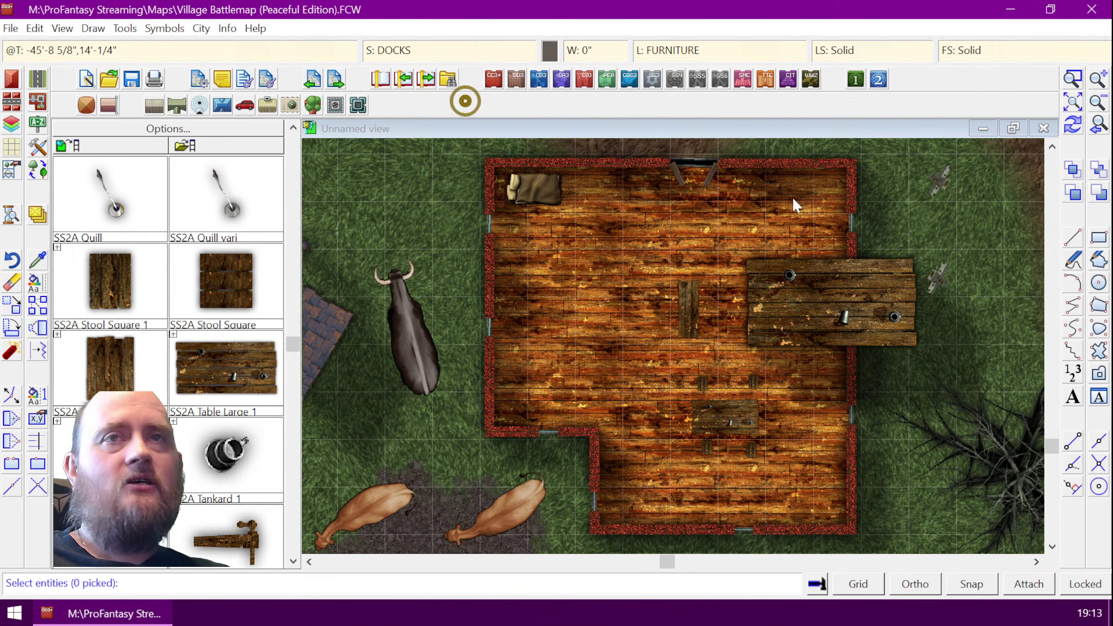
left_click(887, 257)
right_click(856, 289)
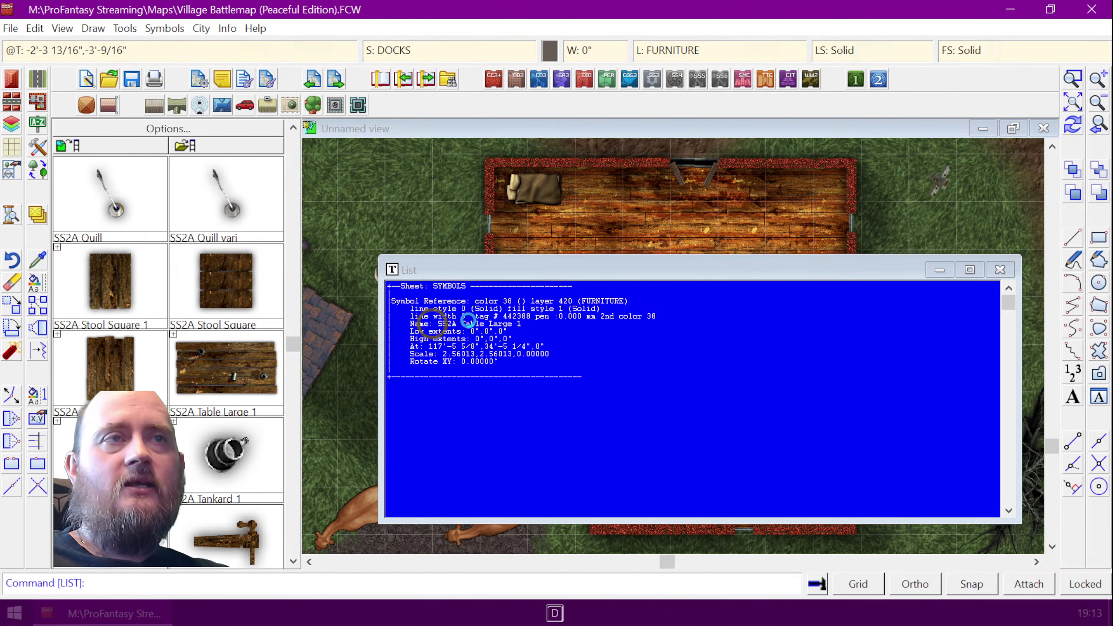
left_click(1000, 269)
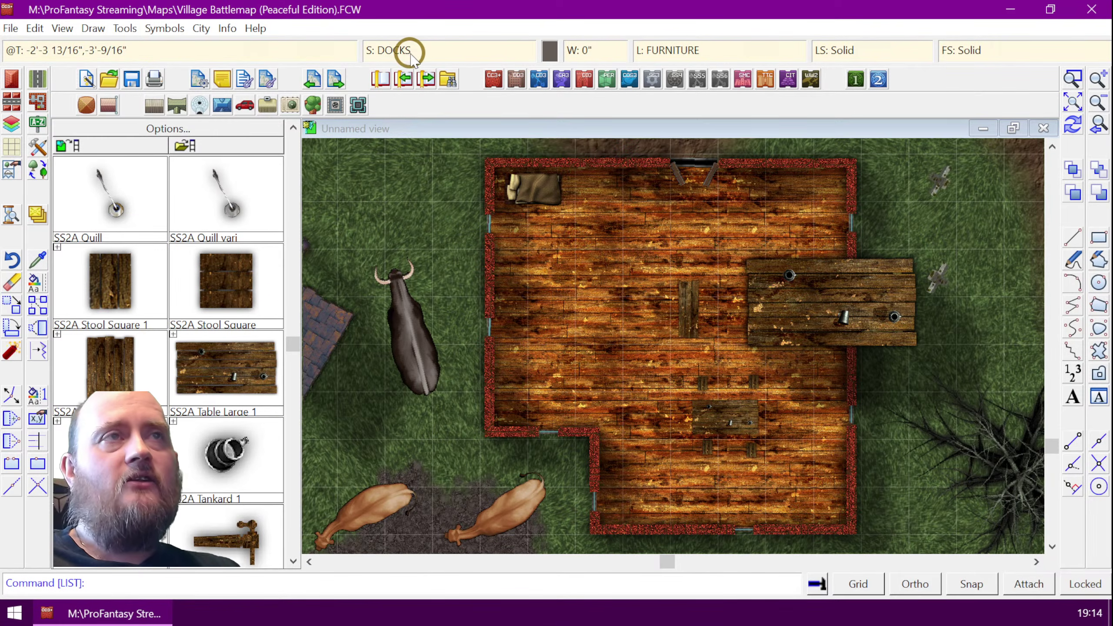
- Make SYMBOLS INDOOR the current sheet again
left_click(407, 51)
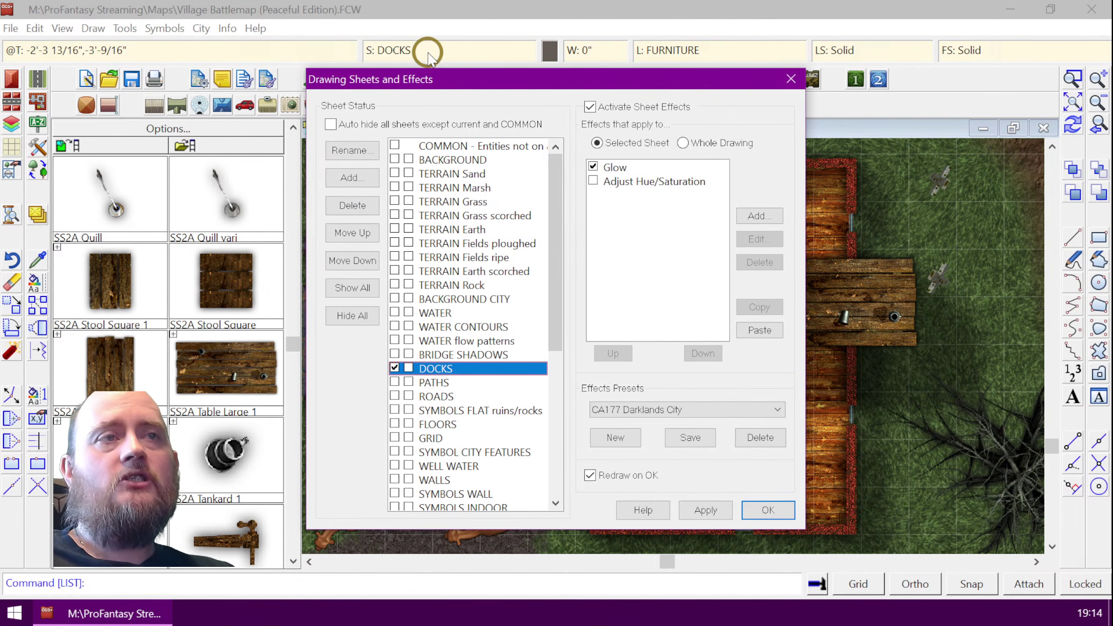
scroll(552, 306, "down", 1)
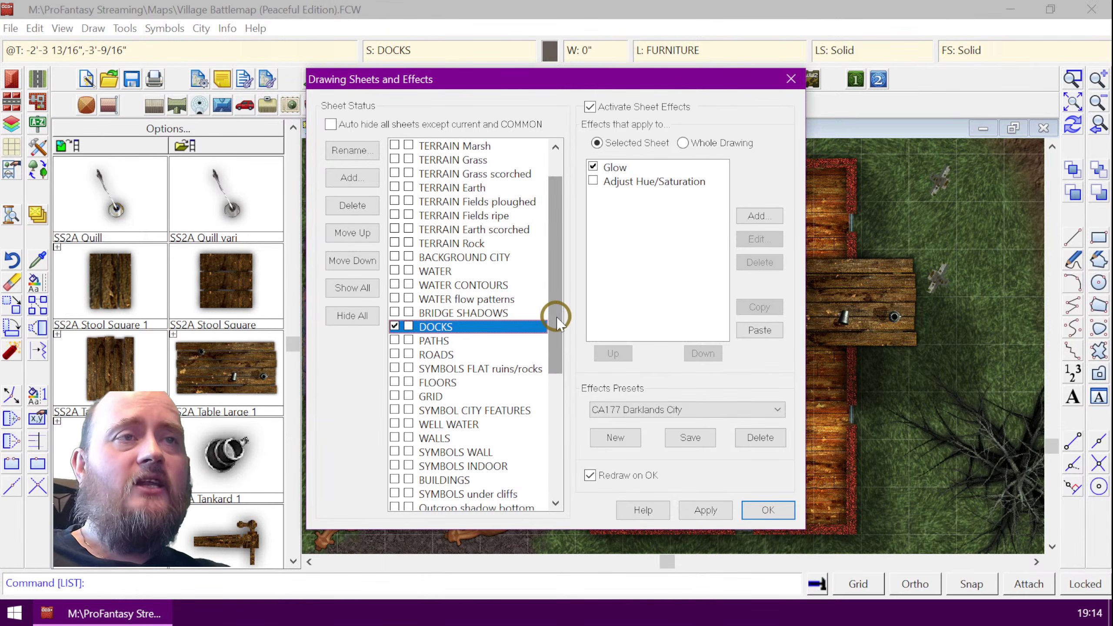
left_click_drag(553, 316, 549, 356)
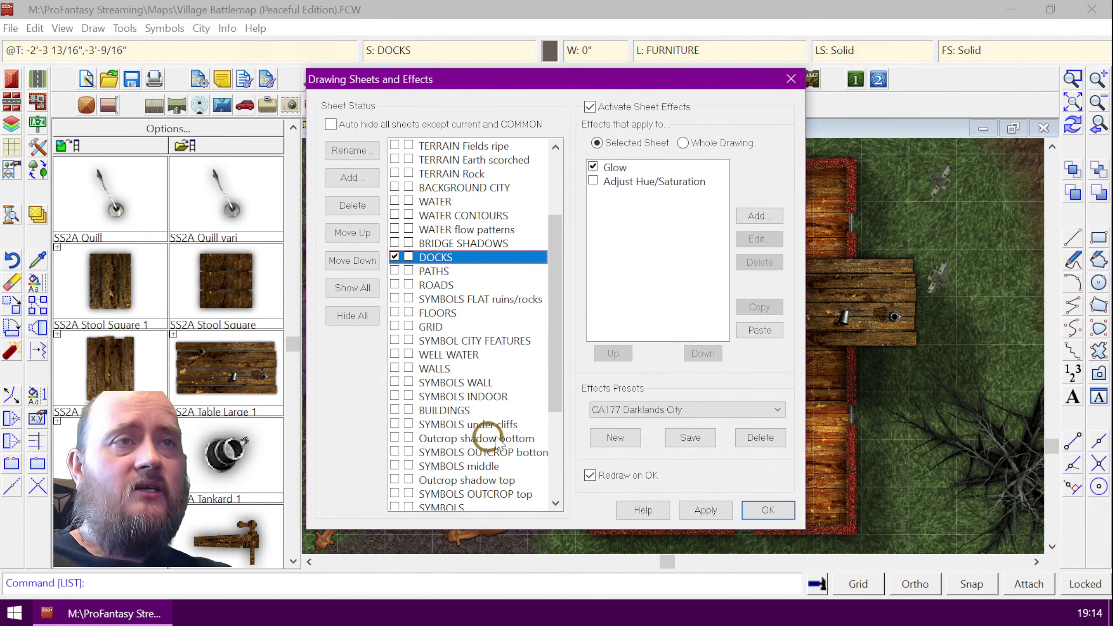
left_click(406, 397)
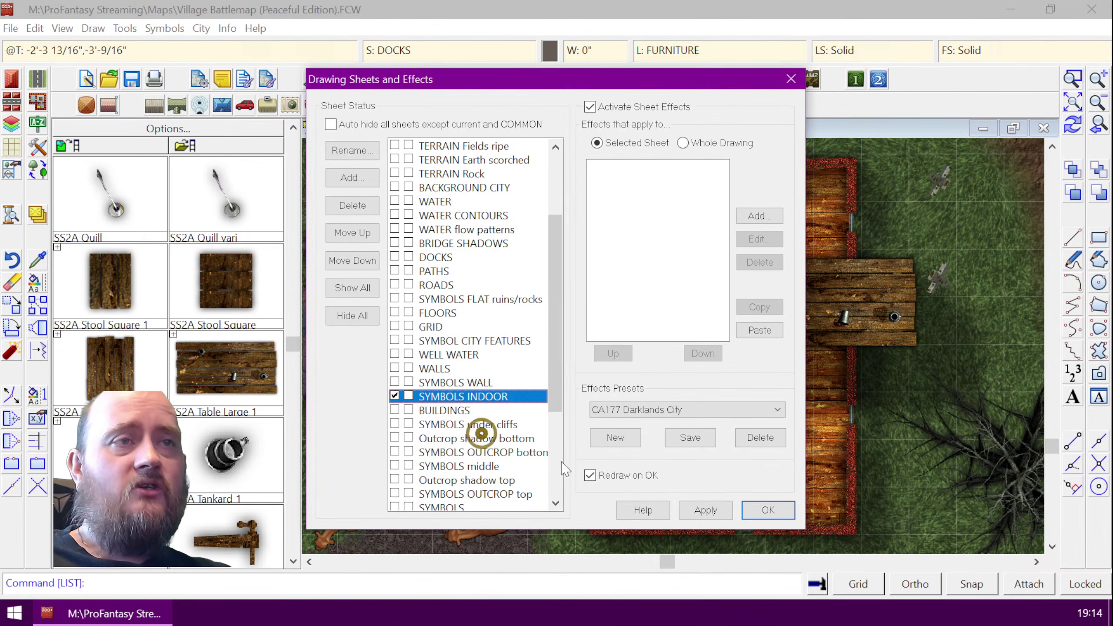
left_click(768, 510)
- Place a second enlarged SS2A Table Large 1 across the east wall, south of the first, and redraw the map
left_click(282, 395)
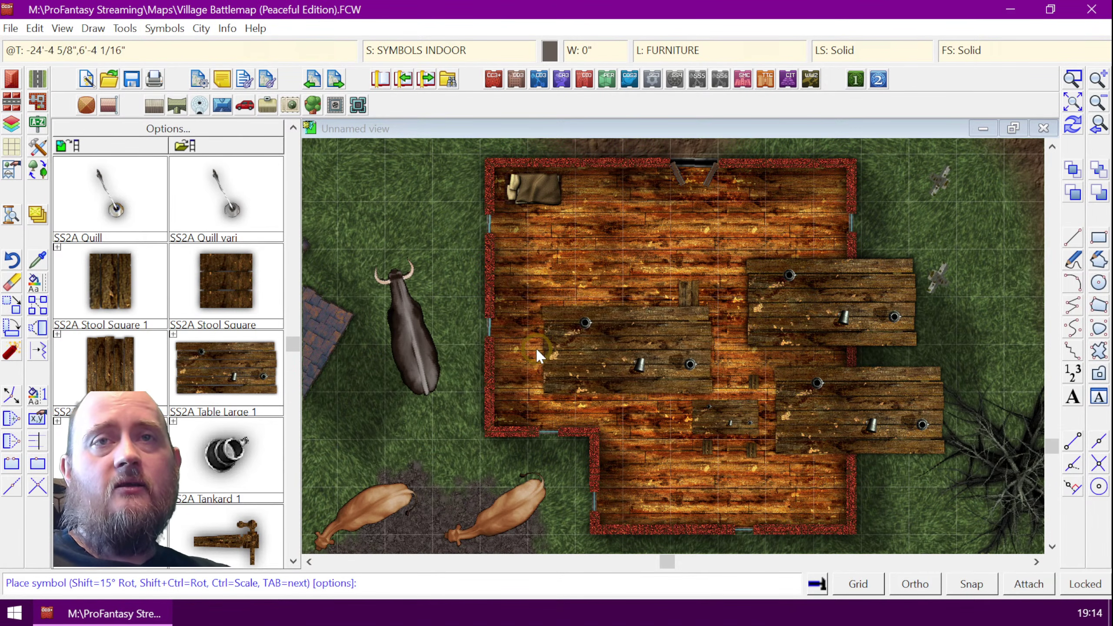
right_click(390, 336)
left_click(657, 249)
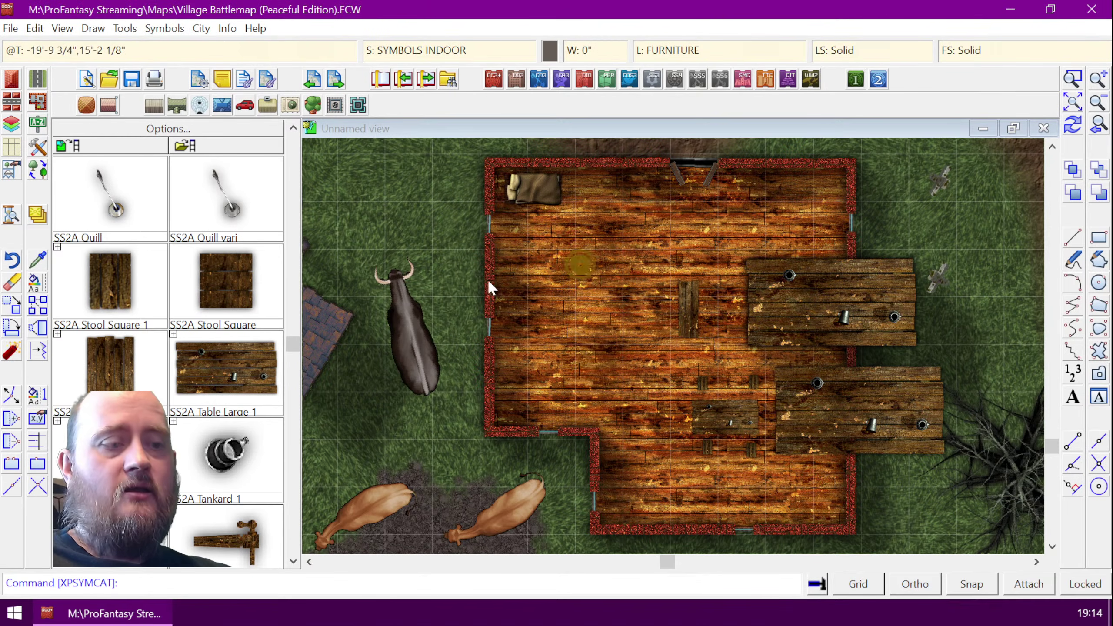
key("ctrl+r")
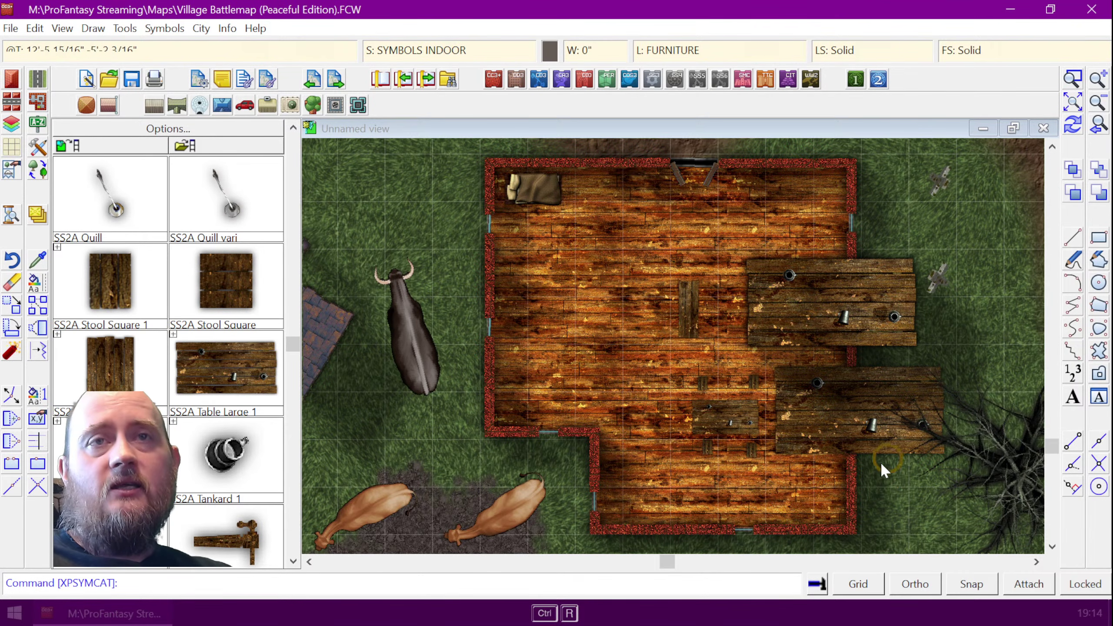
- List the entity properties of the second enlarged table across the east wall to check its sheet
left_click(227, 28)
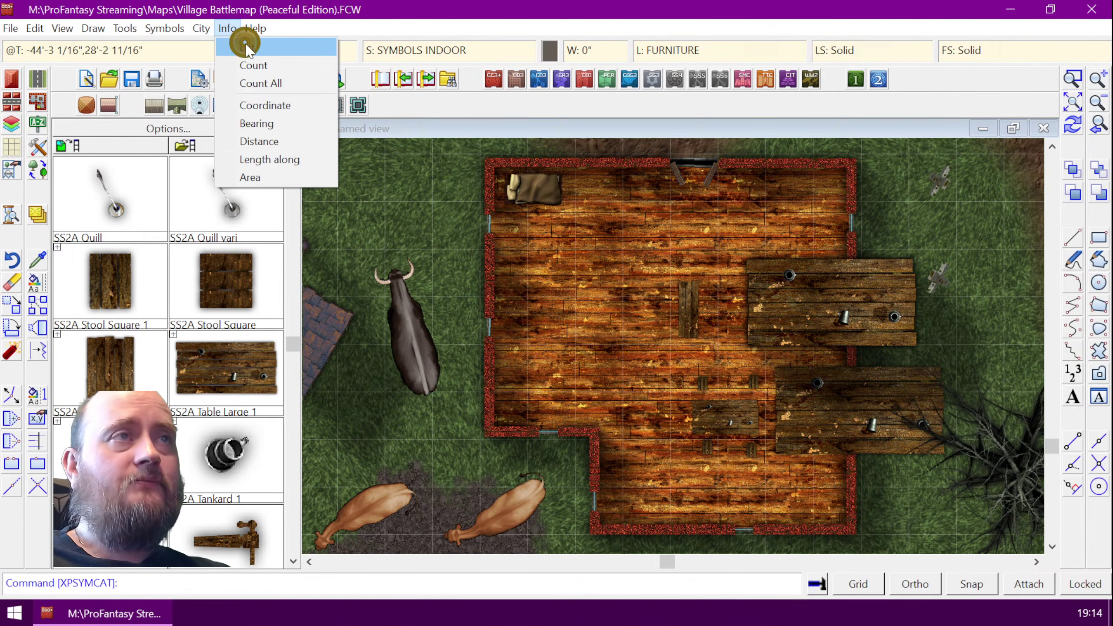
left_click(248, 64)
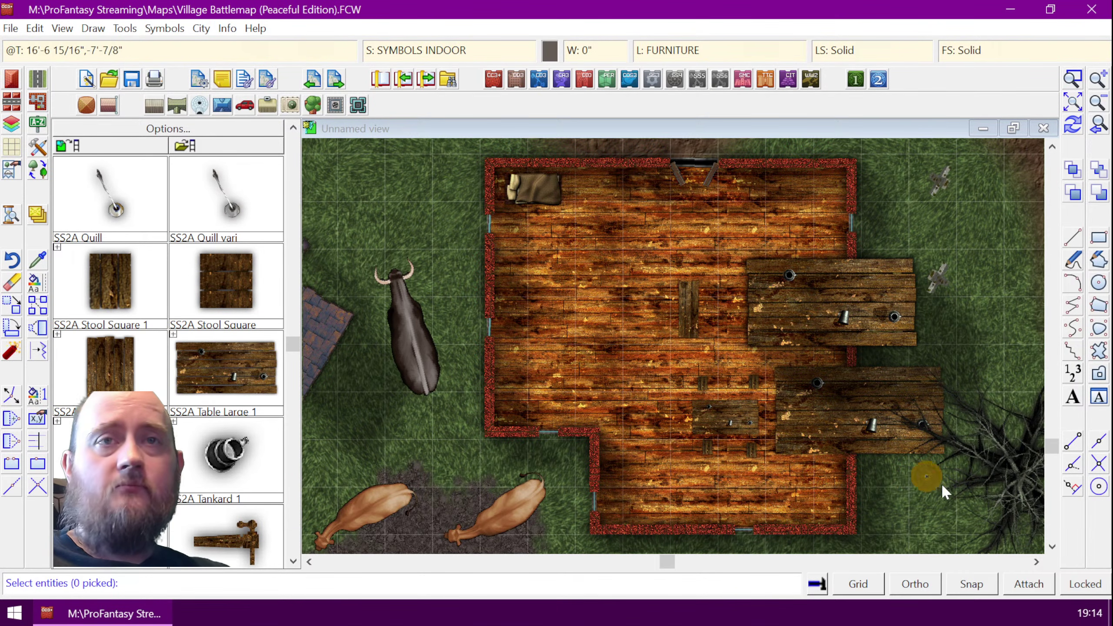
left_click(878, 451)
right_click(874, 460)
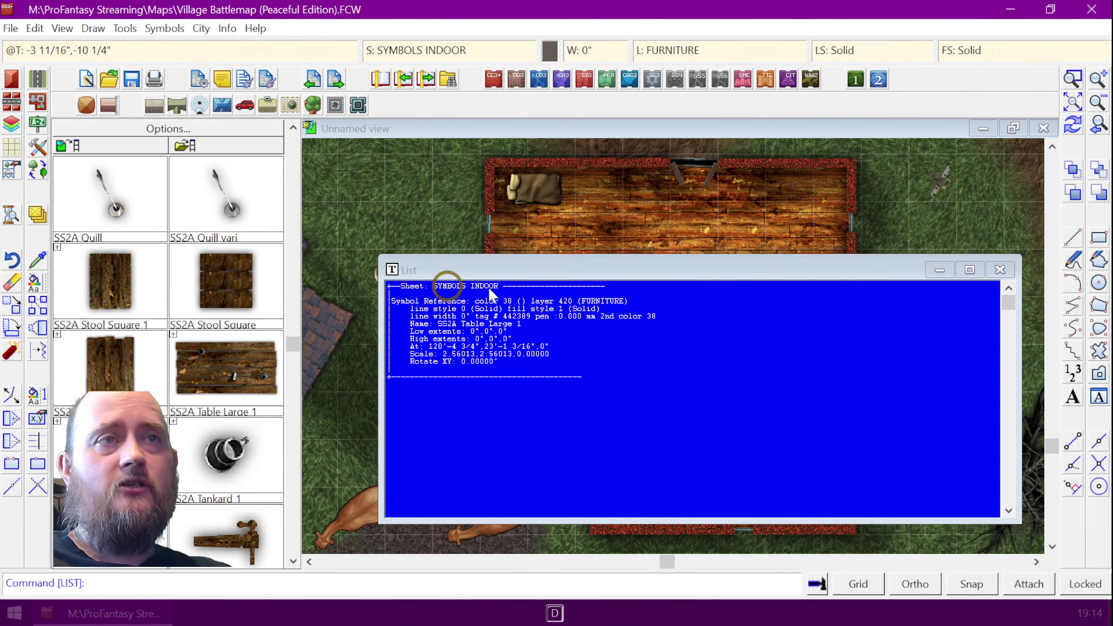
left_click(999, 269)
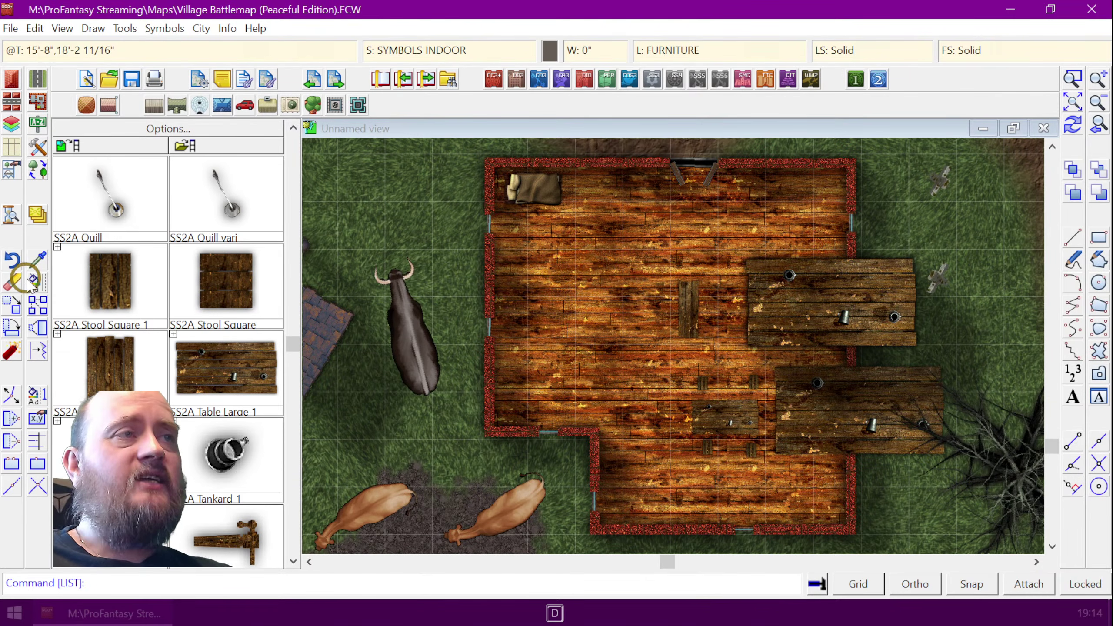
- Erase both enlarged tables across the building's east wall and redraw the map
left_click(884, 454)
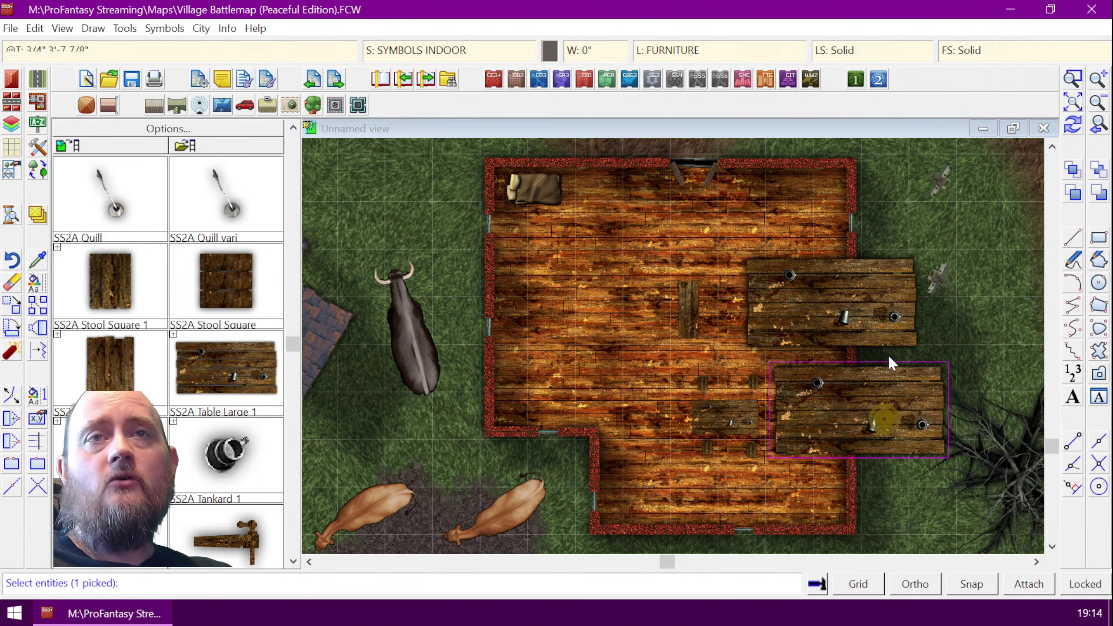
left_click(889, 261)
key("Delete")
key("ctrl+r")
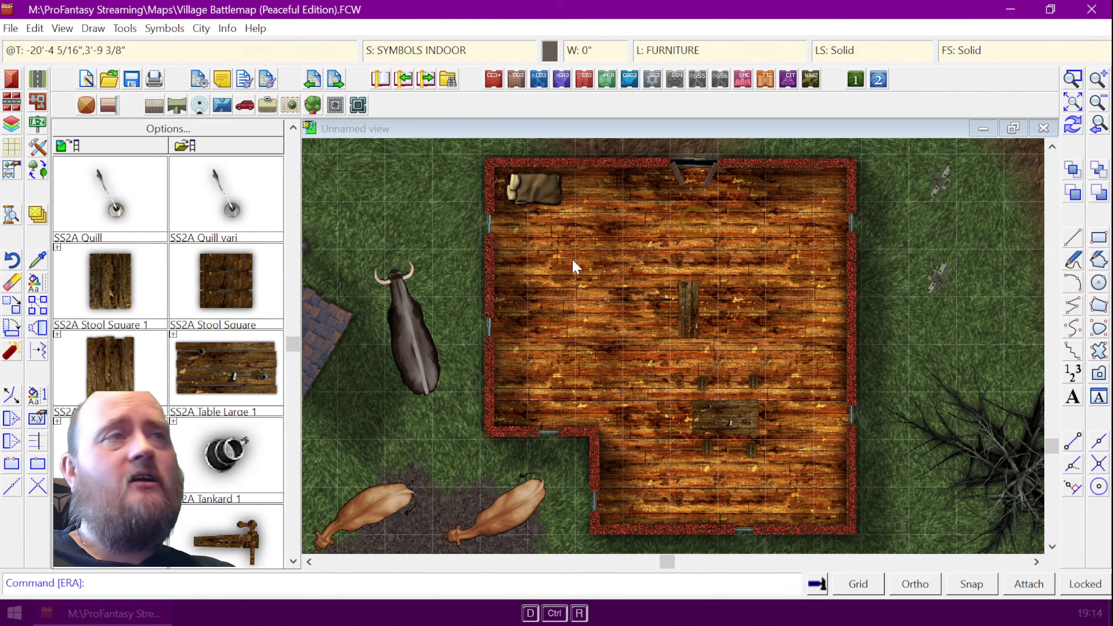
- Copy the Wall Shadow, Directional effect from the WALLS sheet to the SYMBOLS INDOOR sheet
left_click(37, 213)
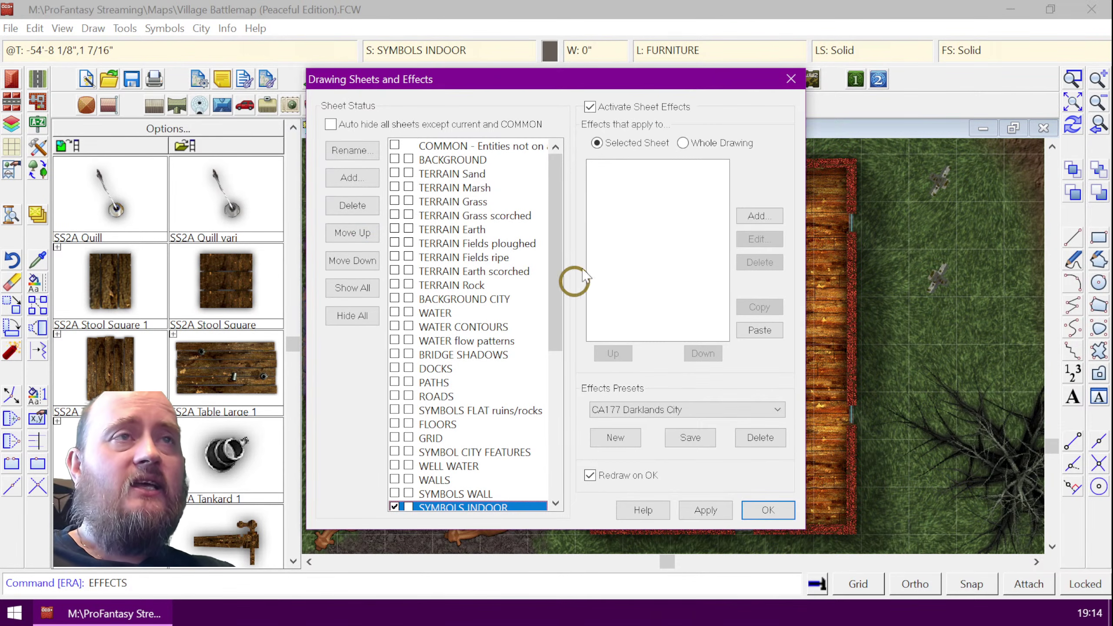
left_click_drag(556, 217, 555, 280)
left_click_drag(555, 338, 552, 363)
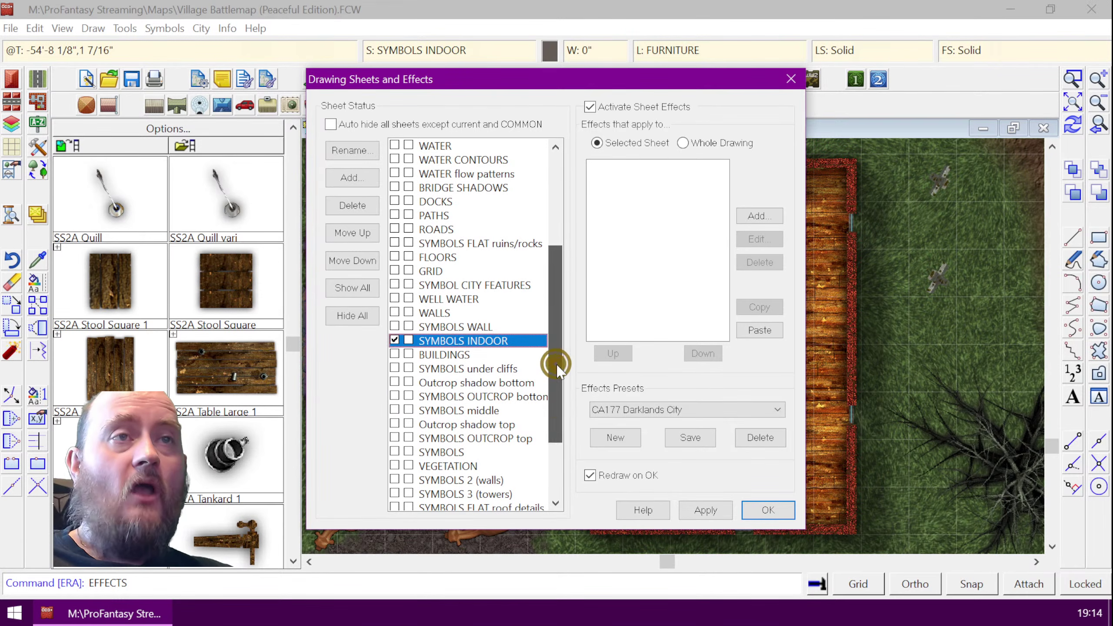
left_click(456, 326)
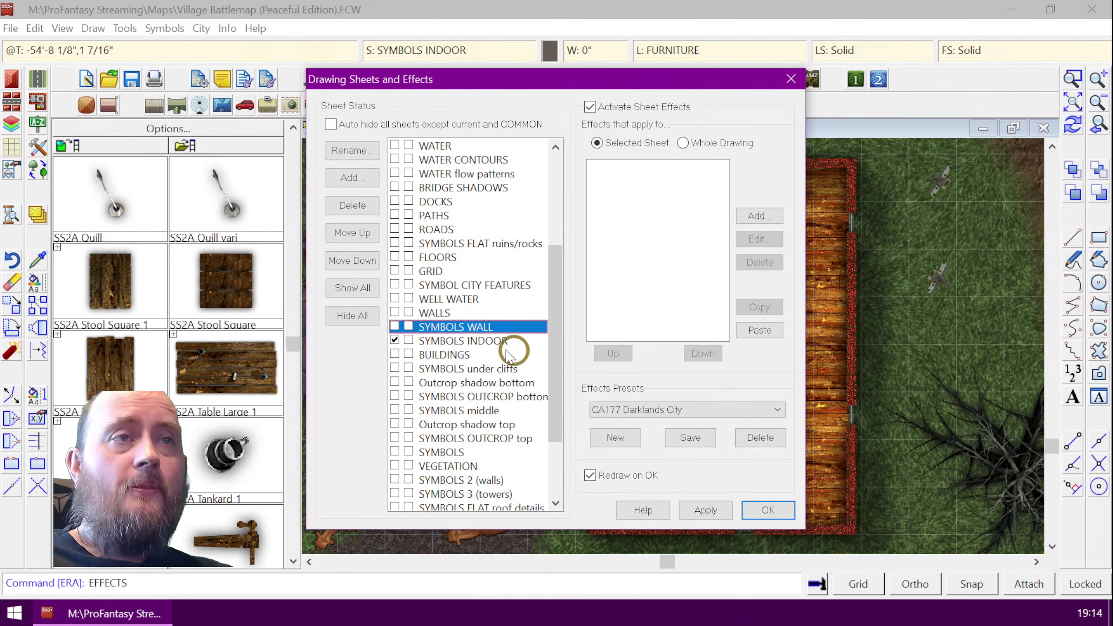
left_click(440, 312)
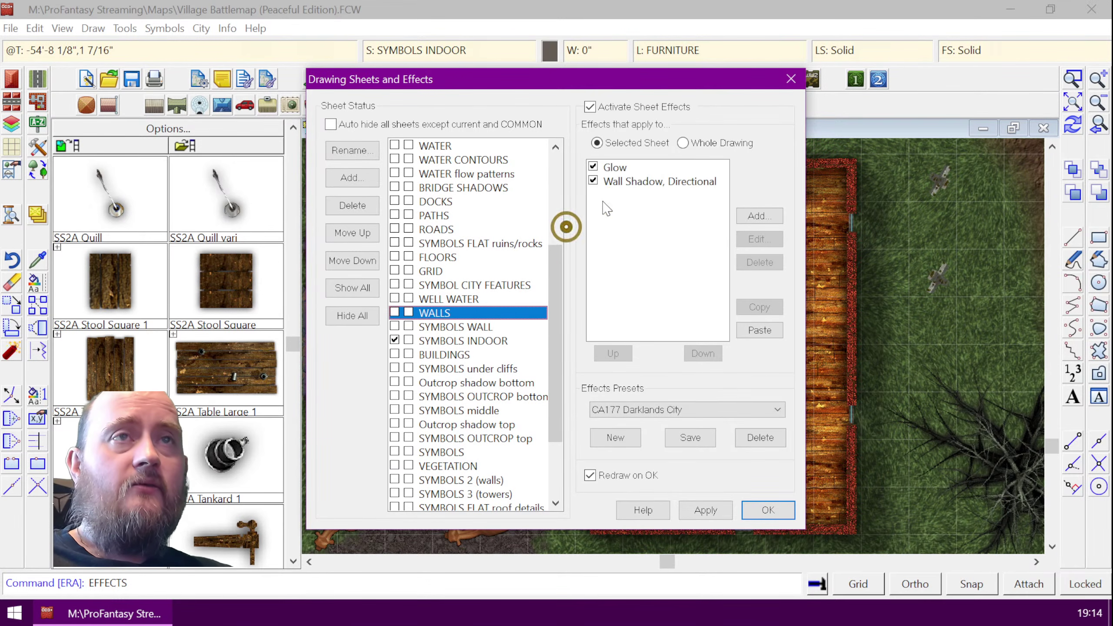
left_click(628, 184)
left_click(759, 307)
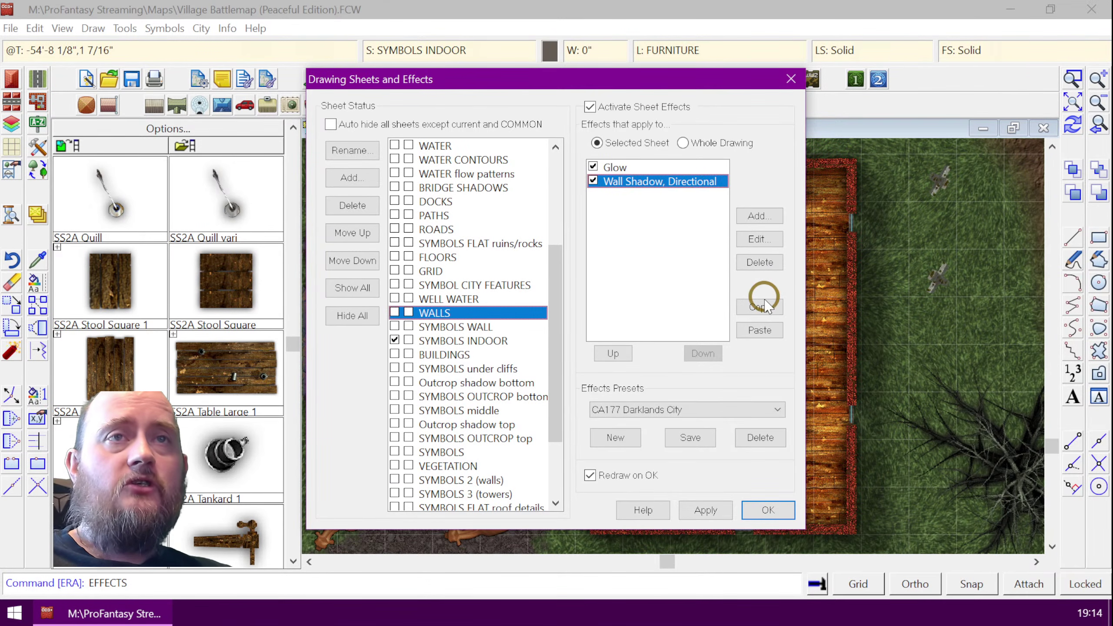
left_click(506, 346)
left_click(757, 330)
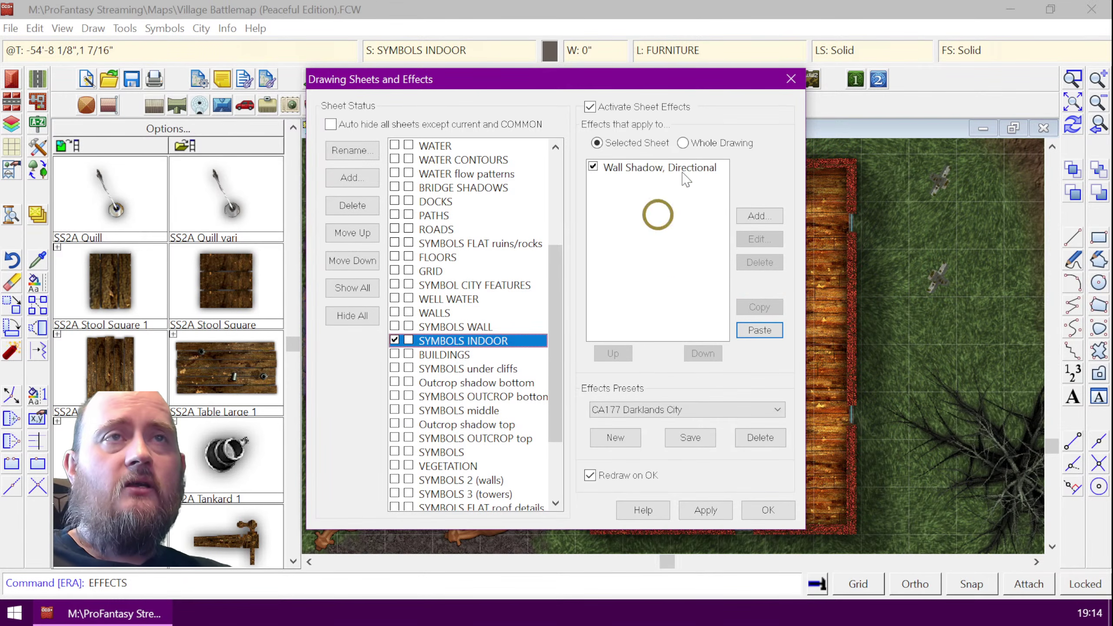
- Set the SYMBOLS INDOOR wall shadow's length to 2 and blur radius to 1 map units, and apply the sheet effects
left_click(643, 169)
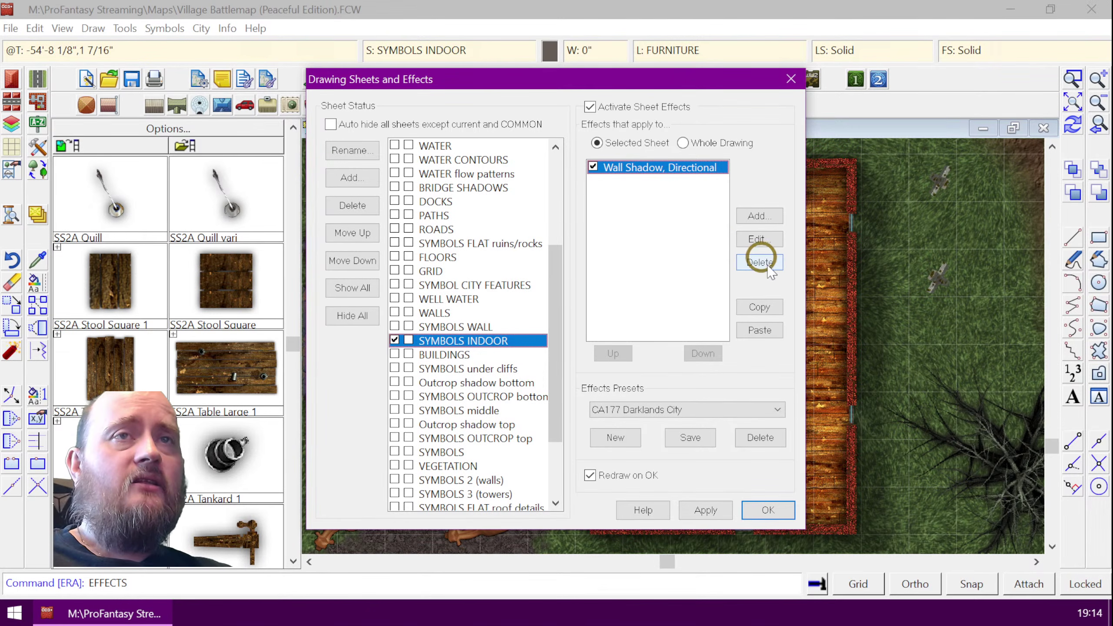
left_click(760, 240)
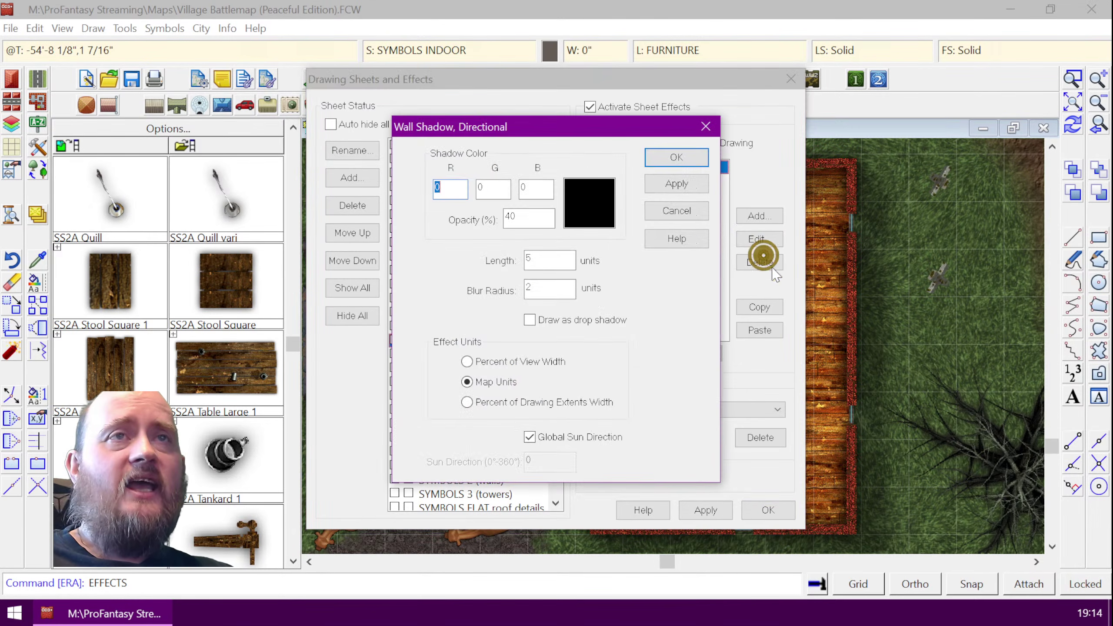
double_click(541, 262)
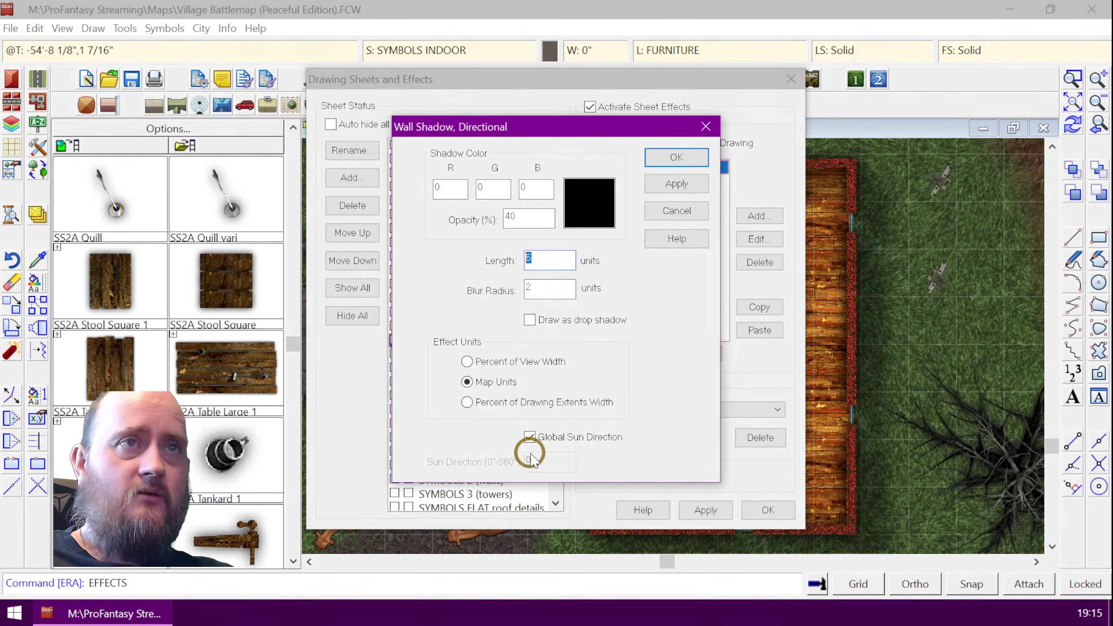
type("2")
double_click(544, 293)
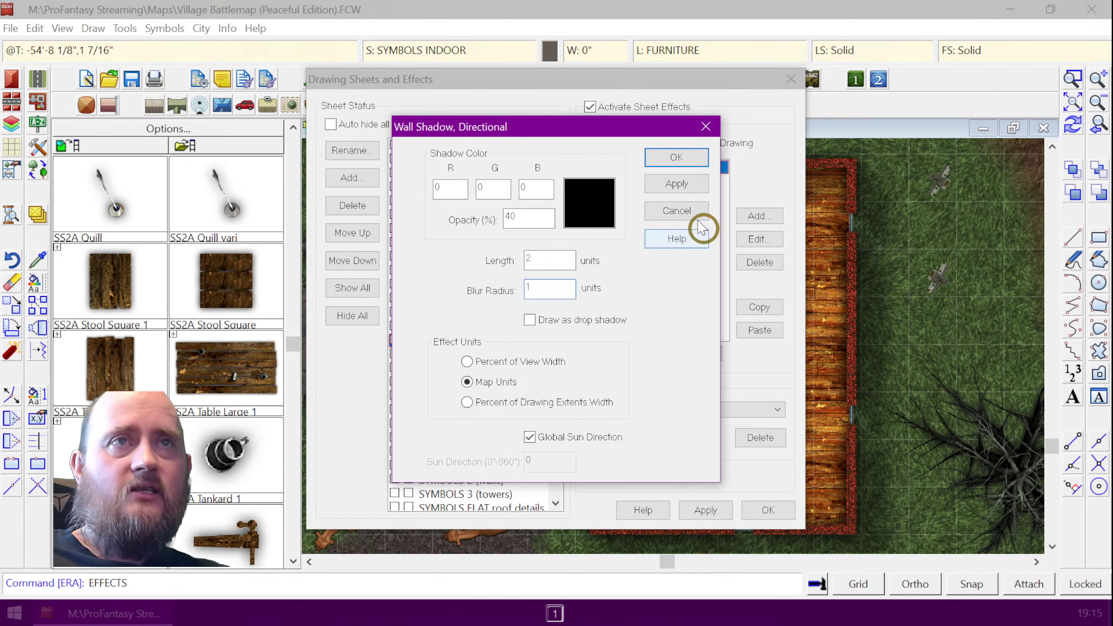
left_click(683, 158)
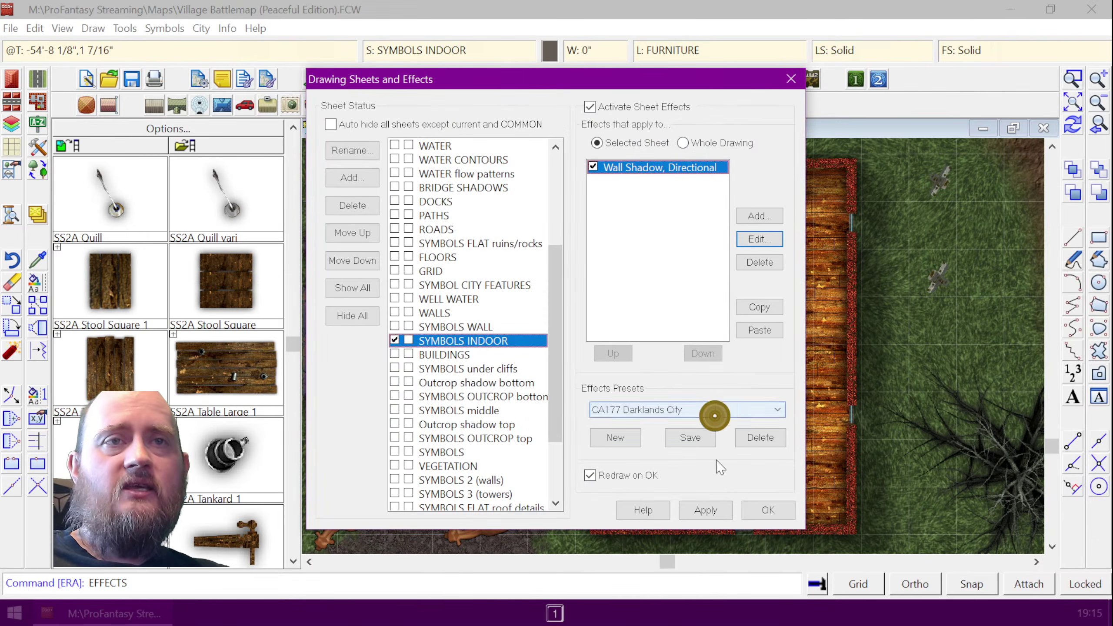
left_click(749, 514)
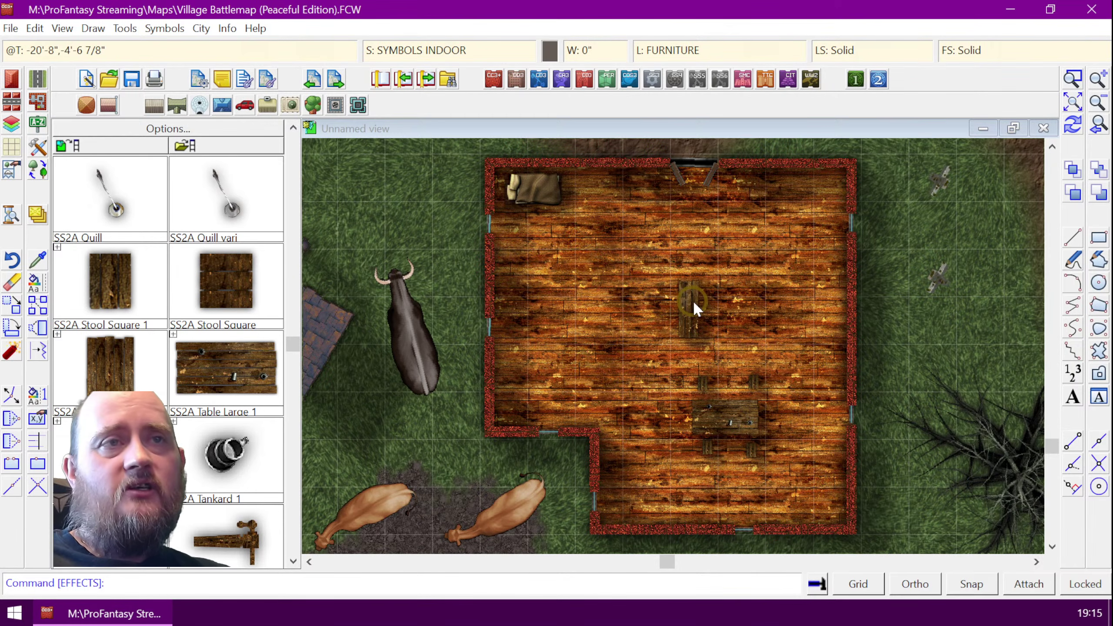
- Bring the whole map into view and unhide the BUILDING ONE layer to show the building's roof
scroll(870, 296, "down", 1)
scroll(956, 316, "down", 1)
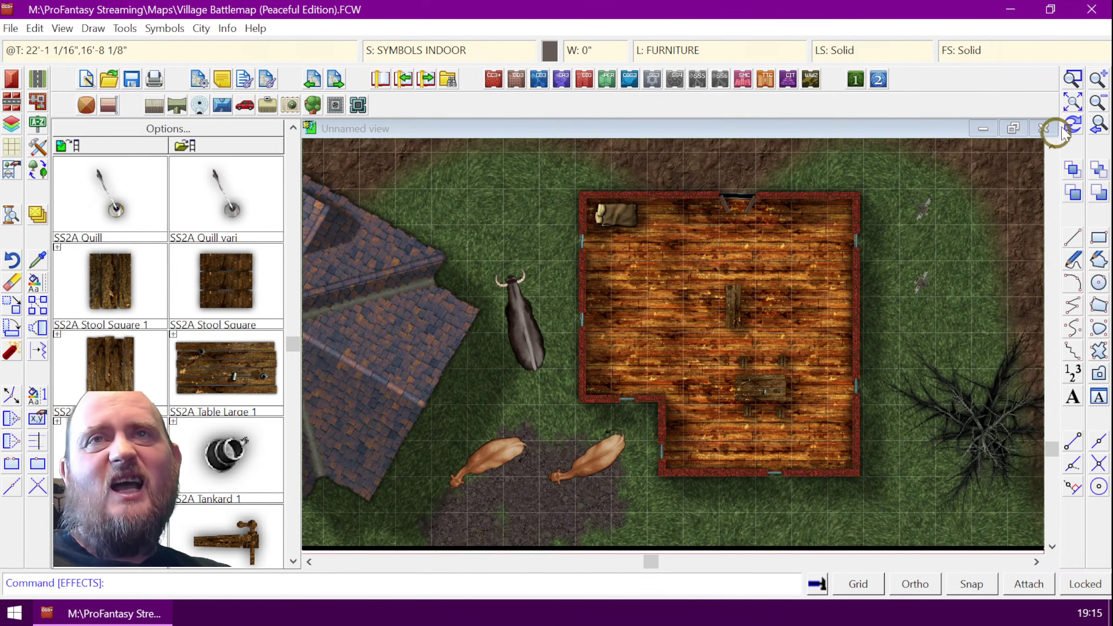
left_click(1071, 79)
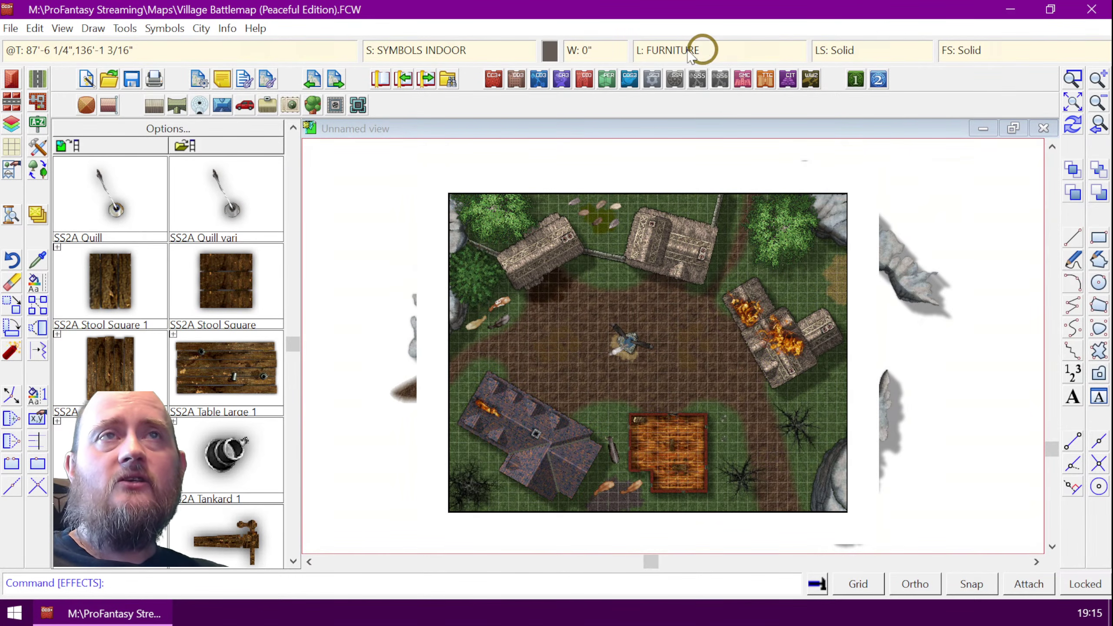
left_click(663, 52)
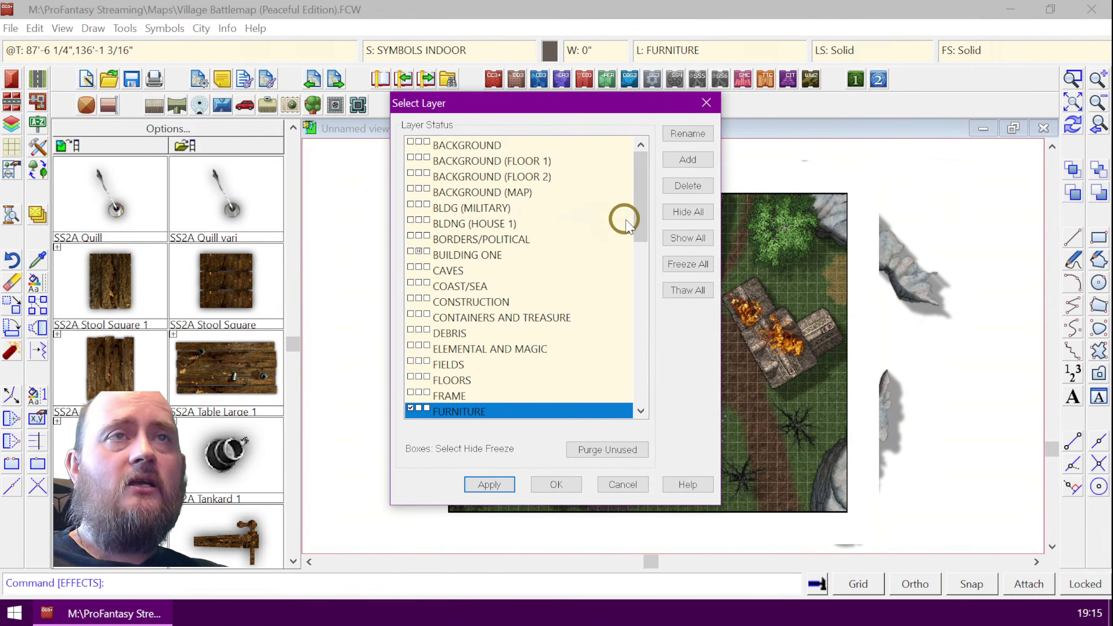
left_click(416, 253)
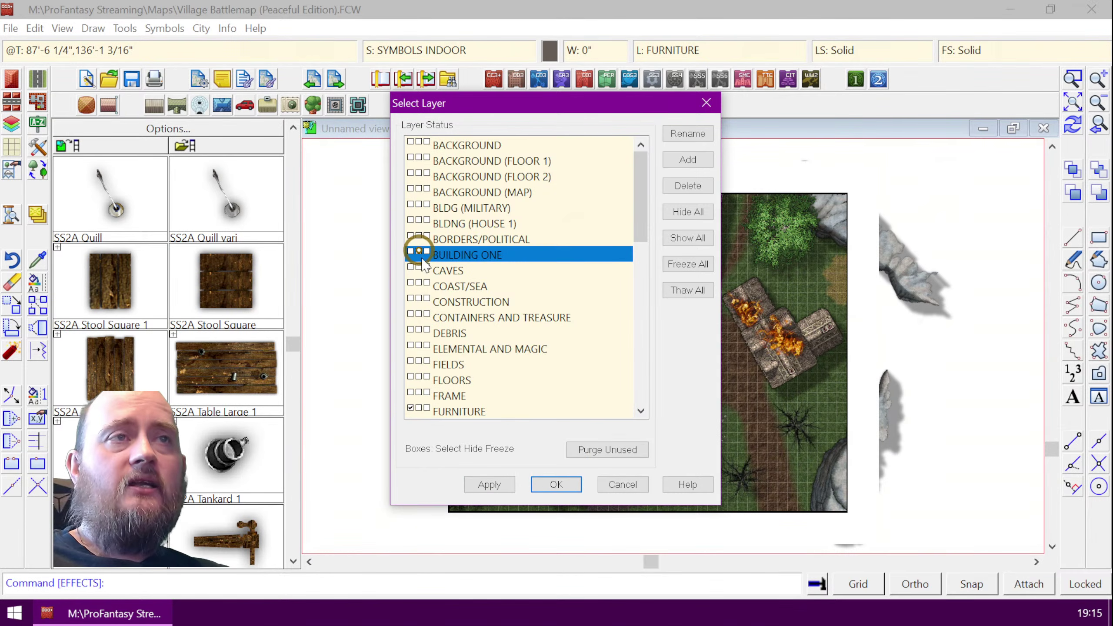
left_click(556, 484)
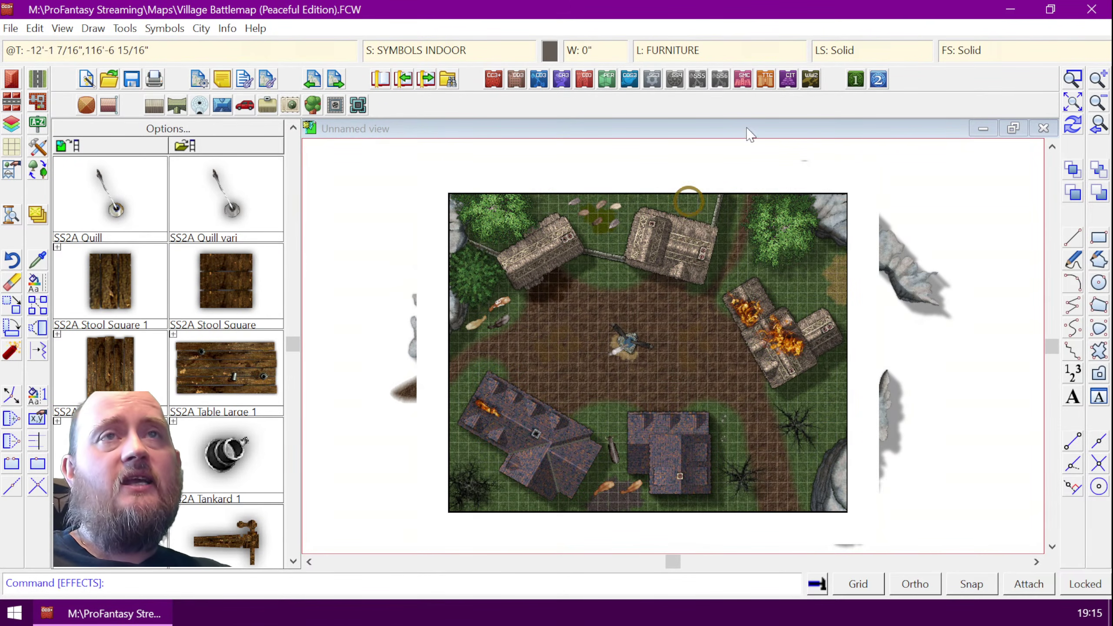
- Hide the BUILDING ONE layer again to expose the furnished interior
left_click(648, 50)
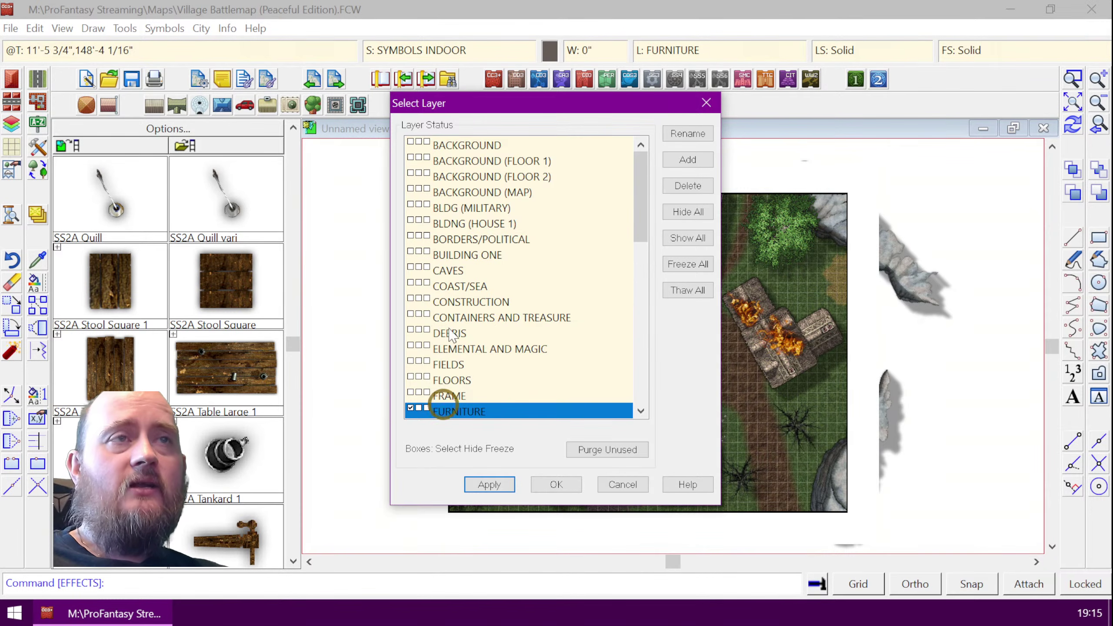
left_click(419, 256)
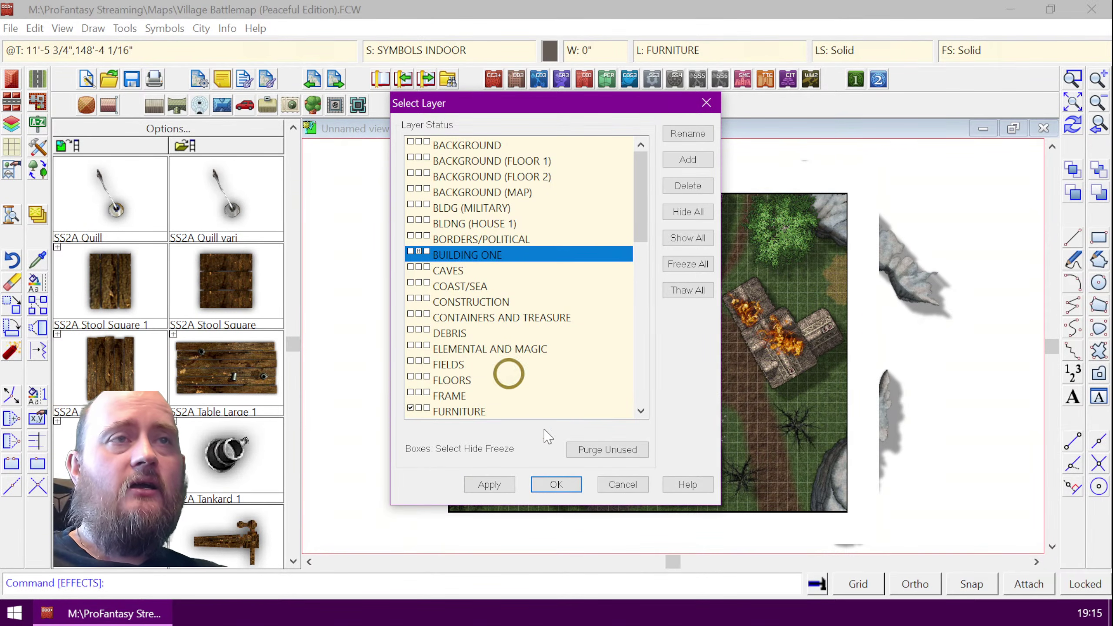
left_click(547, 482)
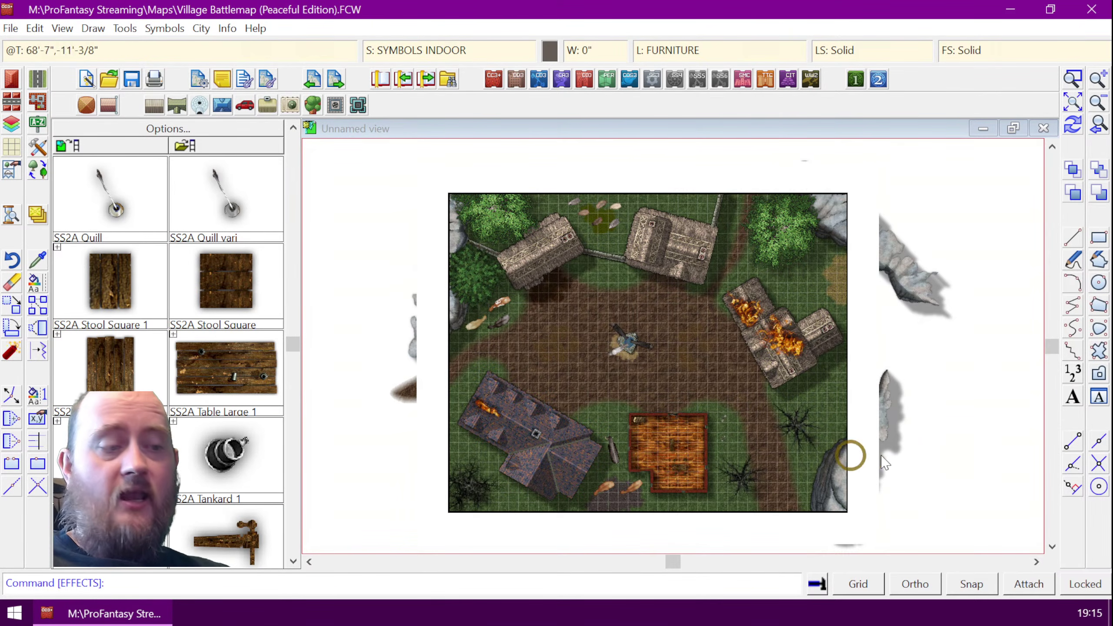
- Examine the furnished building up close and within the whole map, and look over the drawing's sheets and effects
left_click(692, 482)
scroll(692, 482, "up", 2)
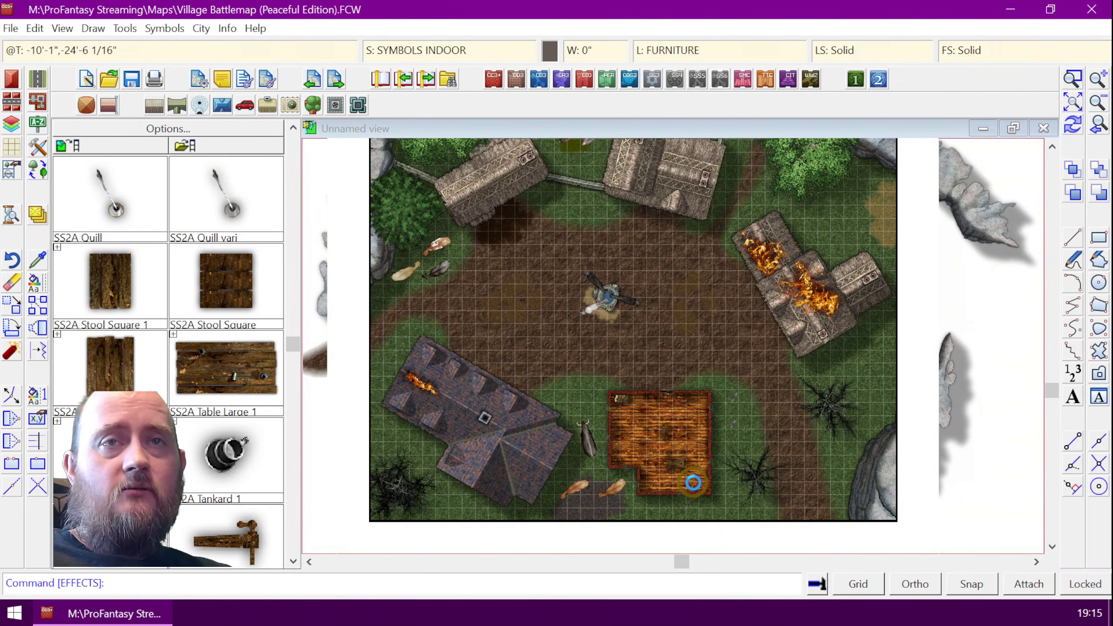
scroll(693, 481, "up", 2)
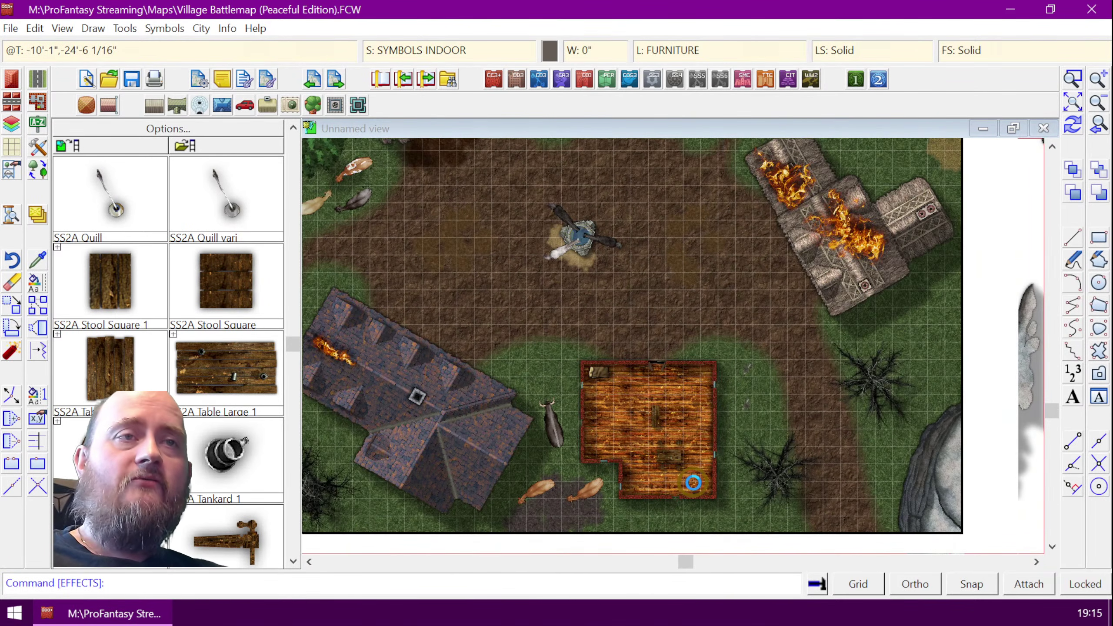
scroll(693, 481, "up", 1)
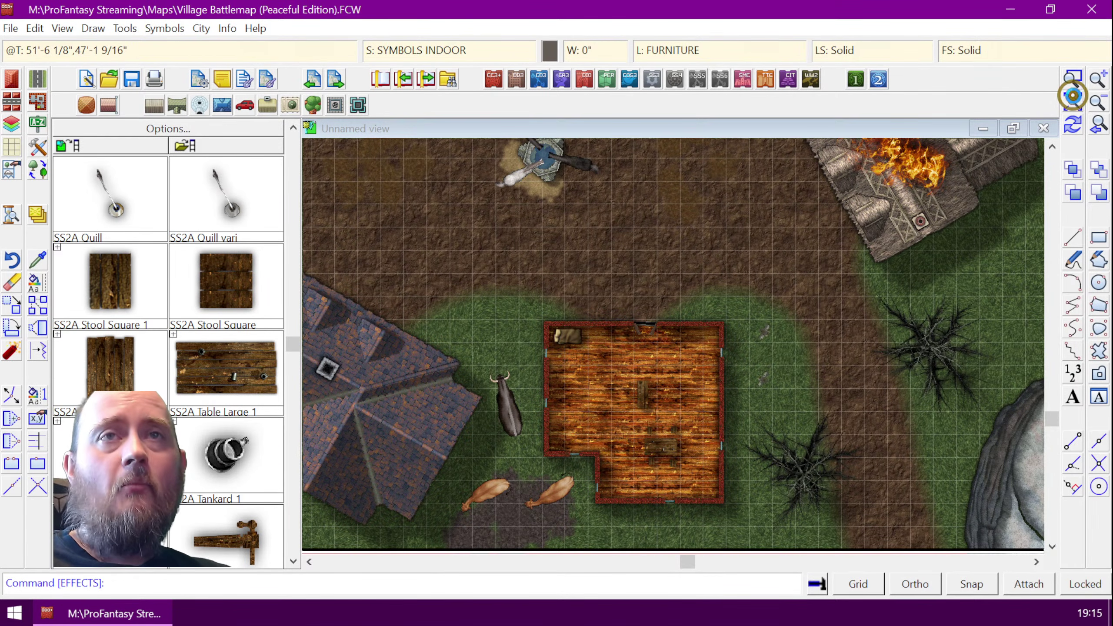
left_click(1072, 95)
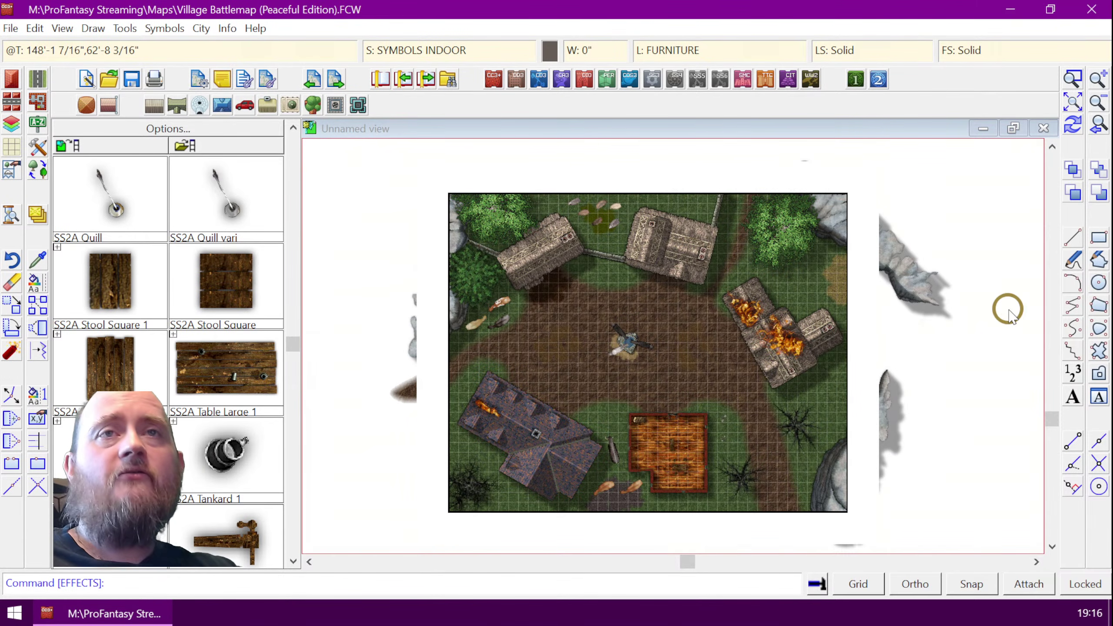
right_click(857, 256)
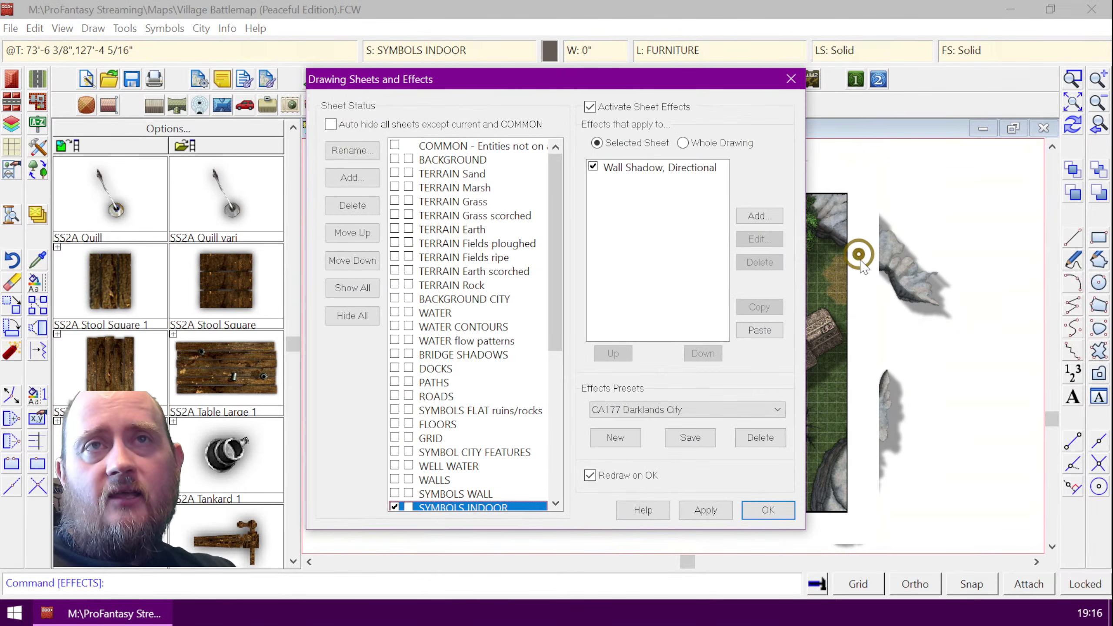
left_click(791, 79)
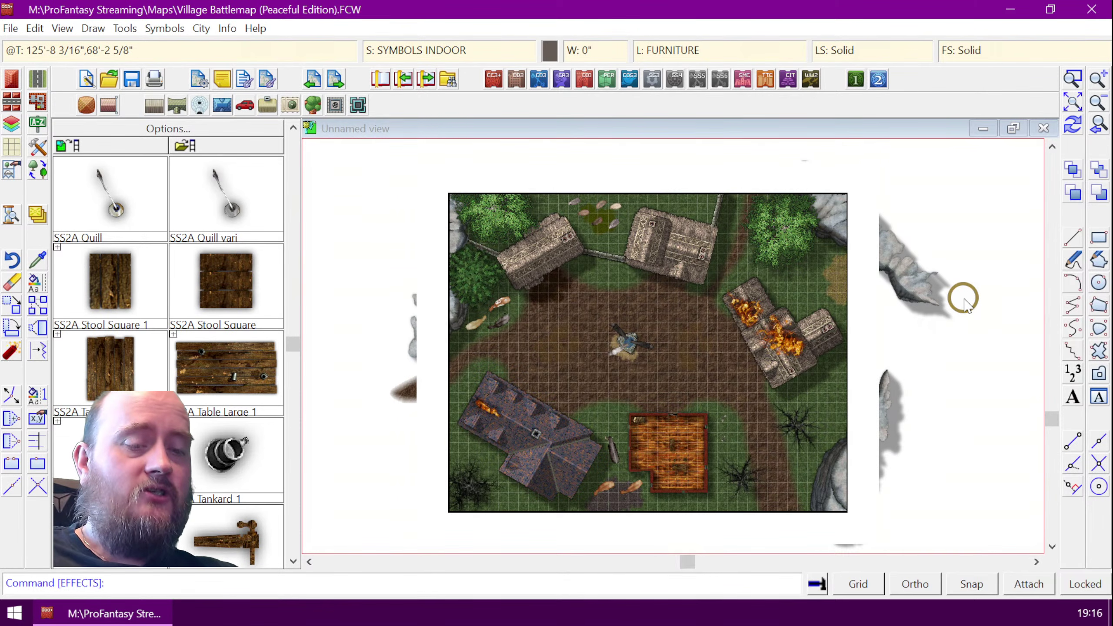
- Run the COLLARAUTO command to mask the symbols and shadows extending beyond the map border
type("co")
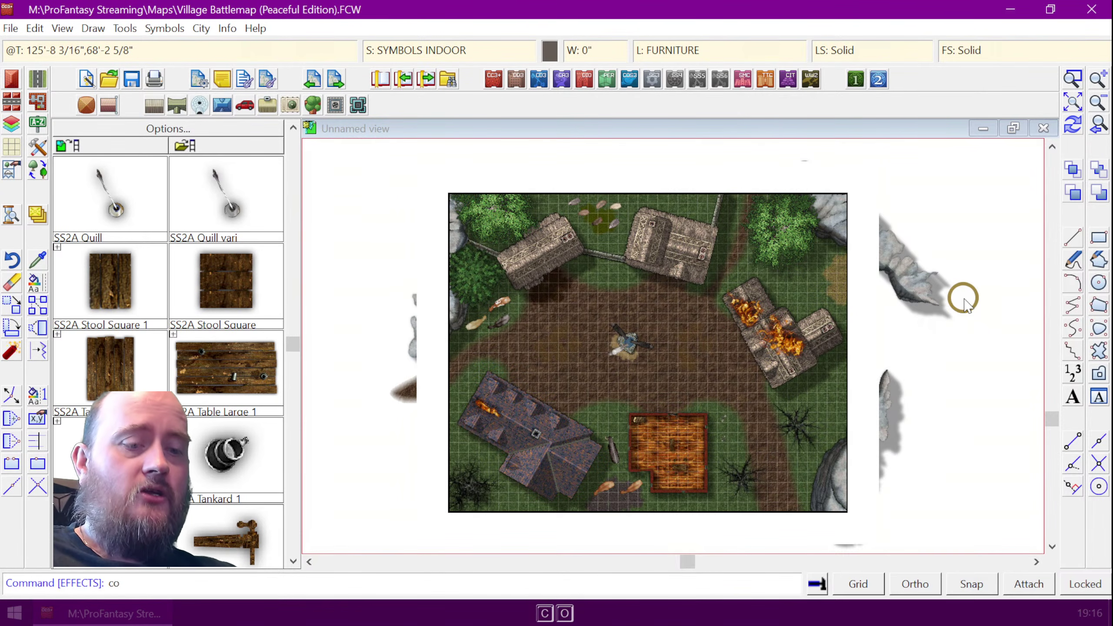
type("llarauto")
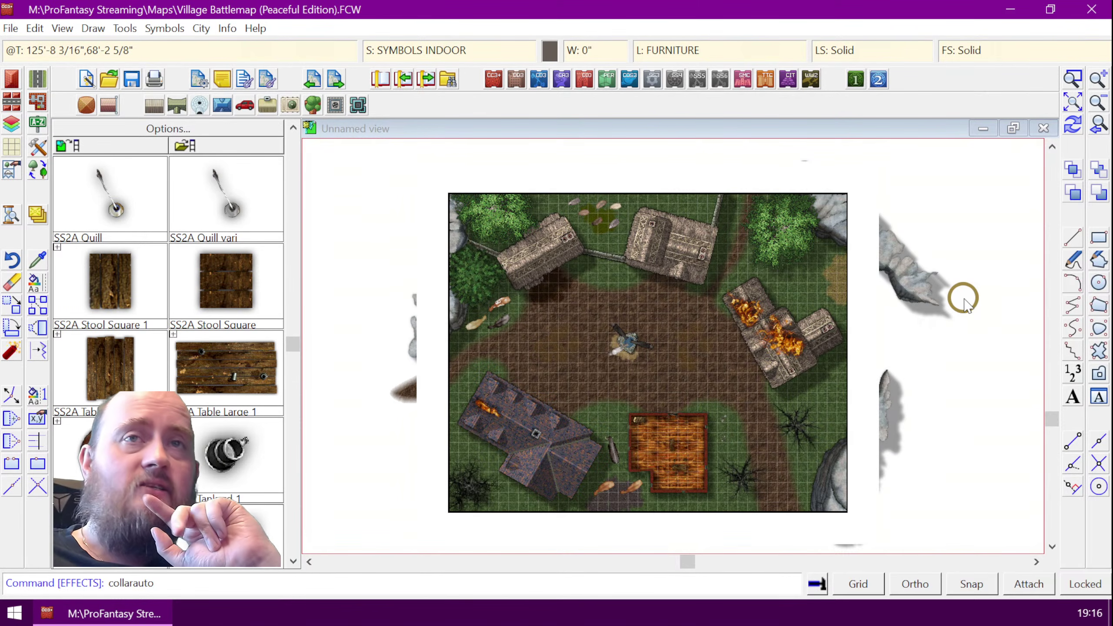
key("Return")
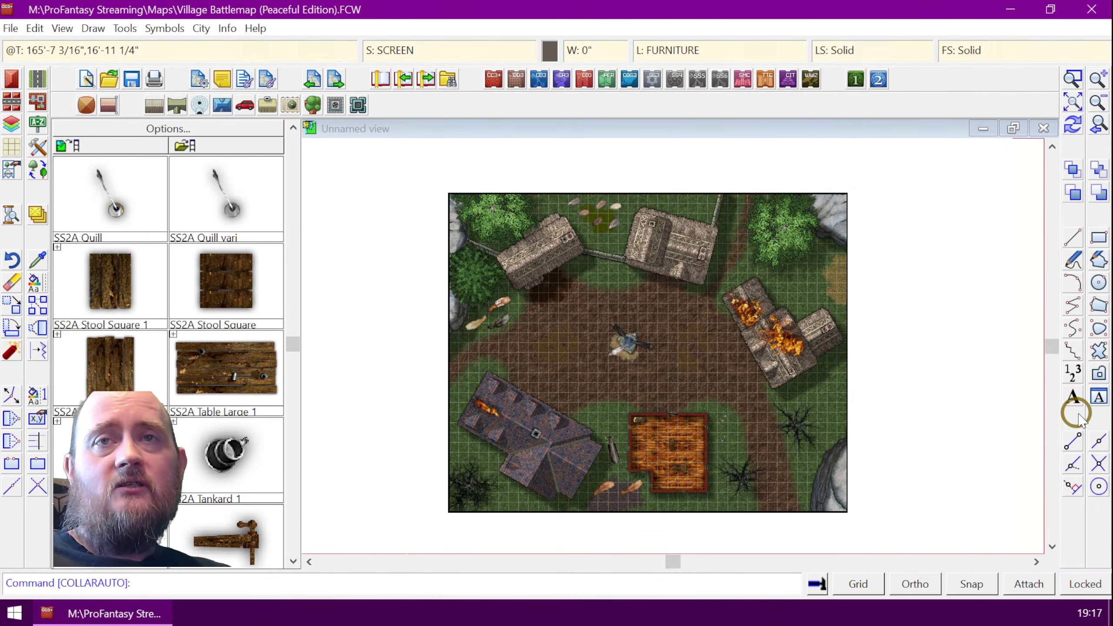
- Start a multi-line text with the heading "Toggles:" followed by a blank line
left_click(1073, 398)
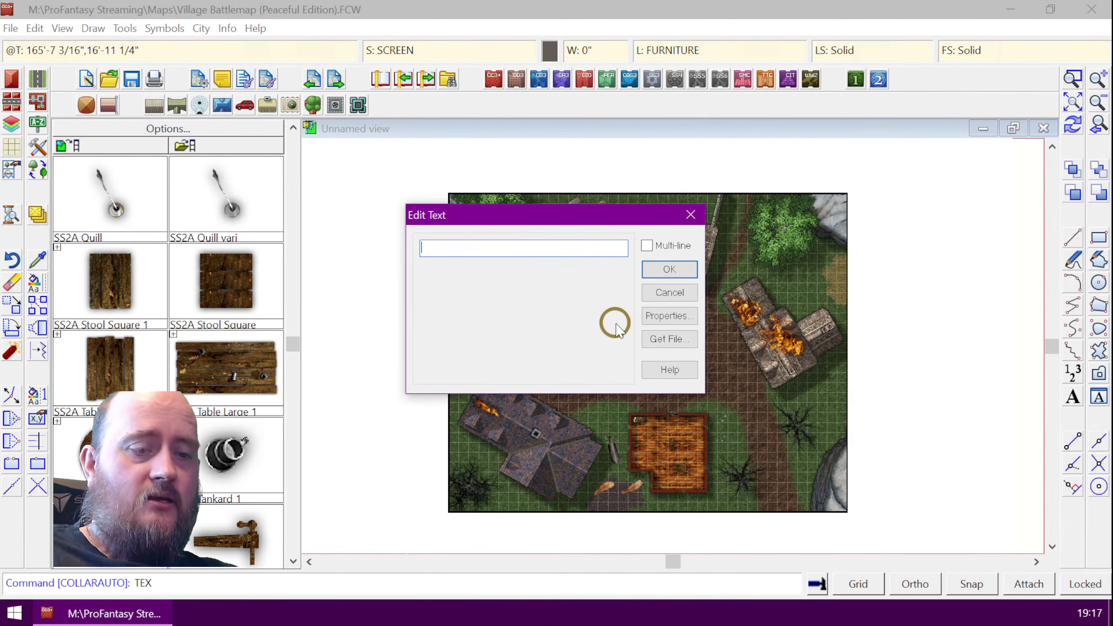
type("Toggl")
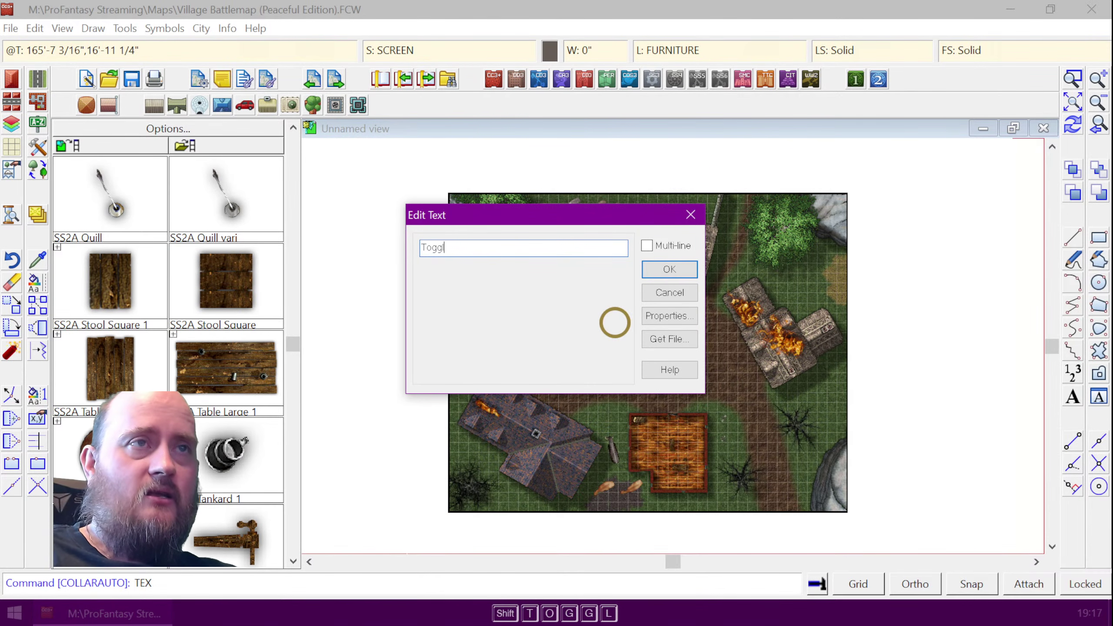
type("es")
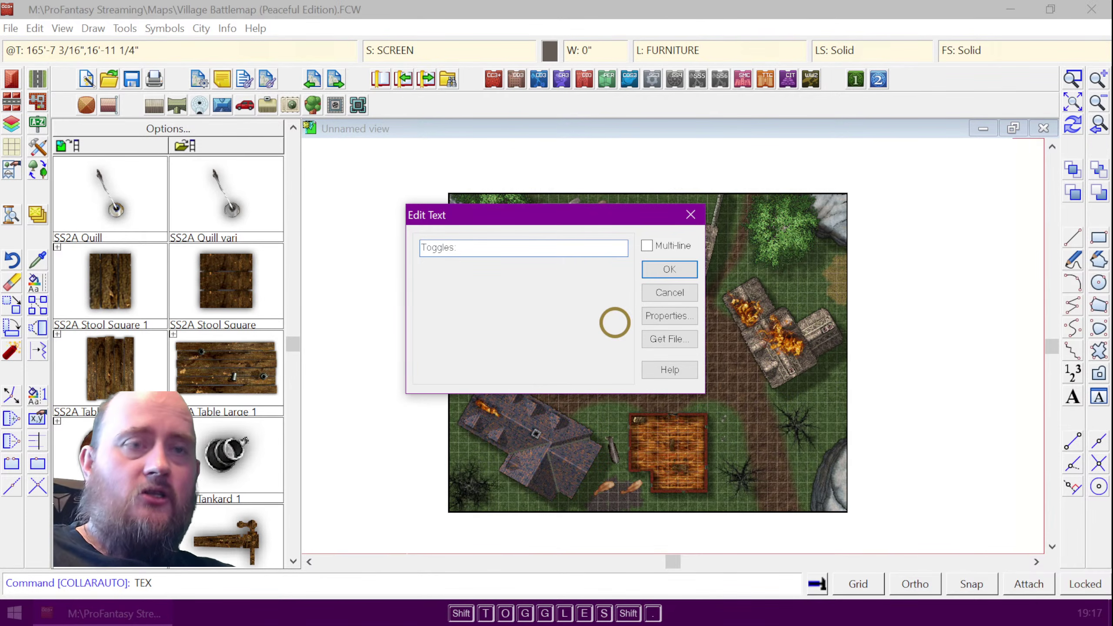
type(":")
left_click(646, 245)
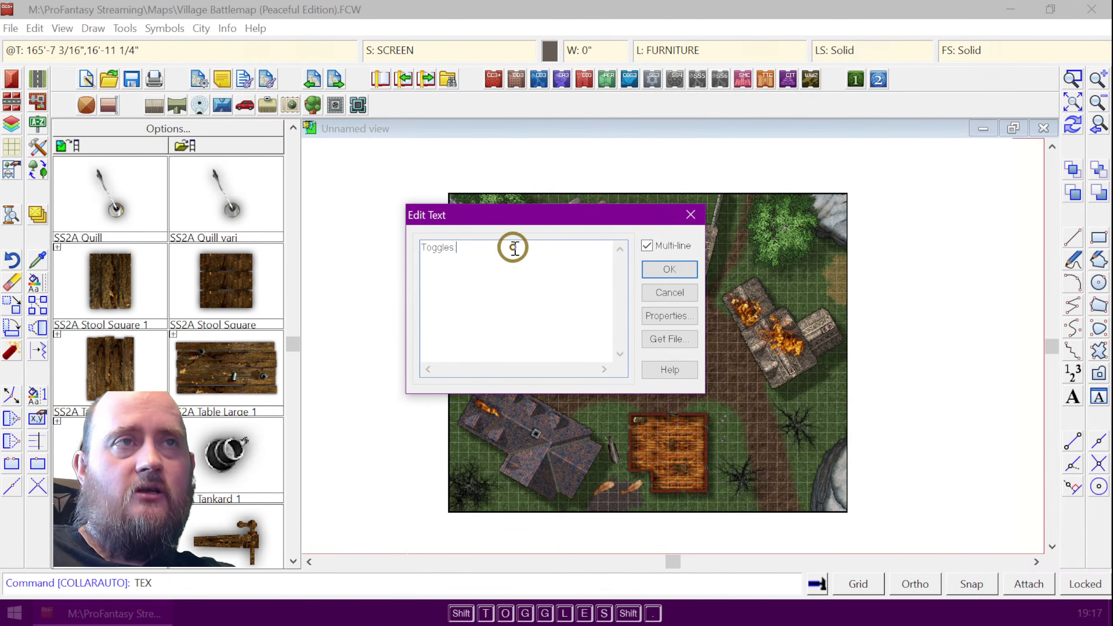
key("Return")
key("Return")
- Enter "Buliding One" and "Bulding Two" as separate lines below the heading
type("Bu")
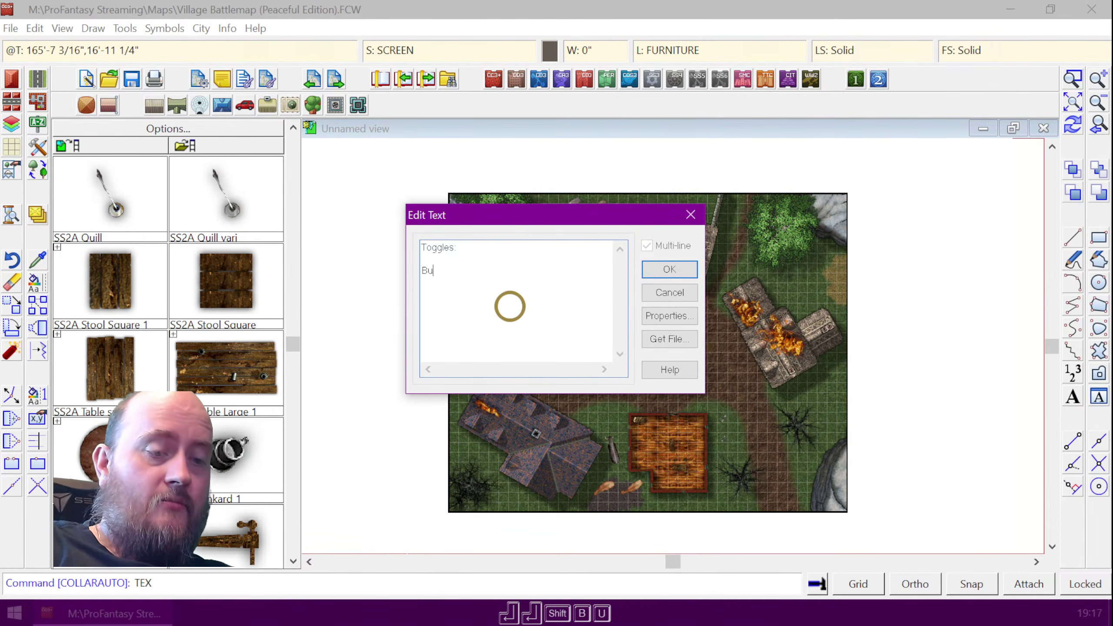
type("liding O")
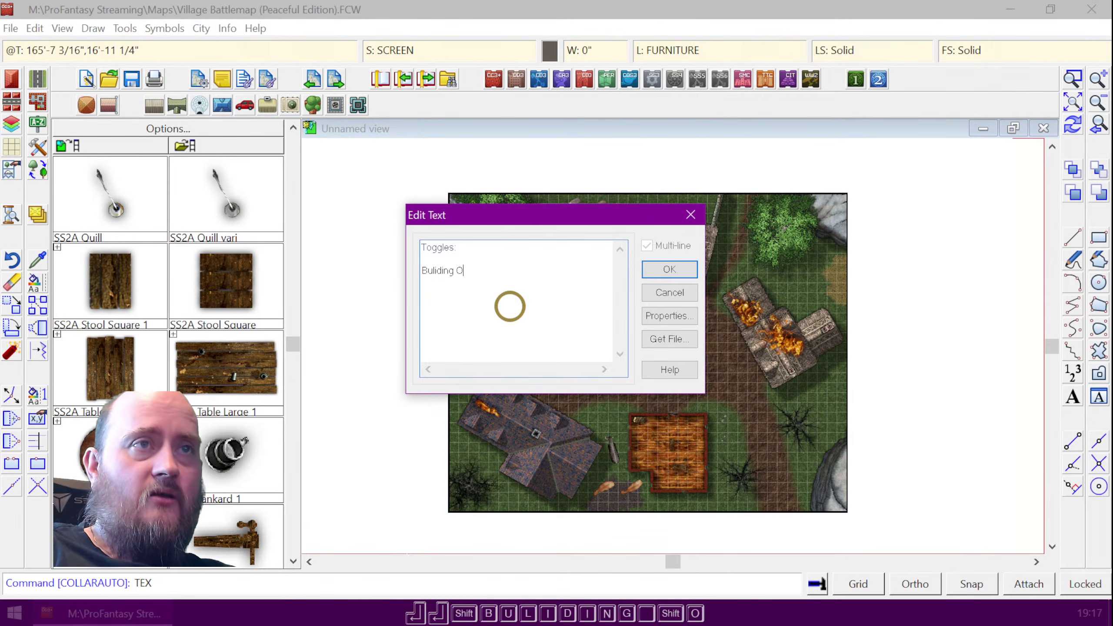
type("ne")
key("Return")
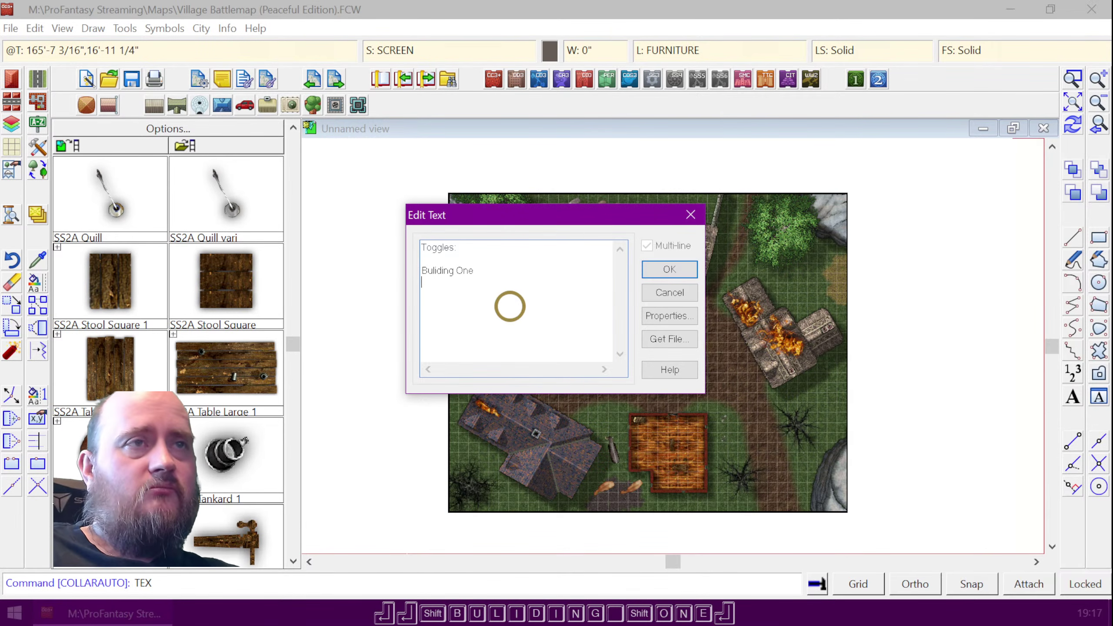
type("Buli")
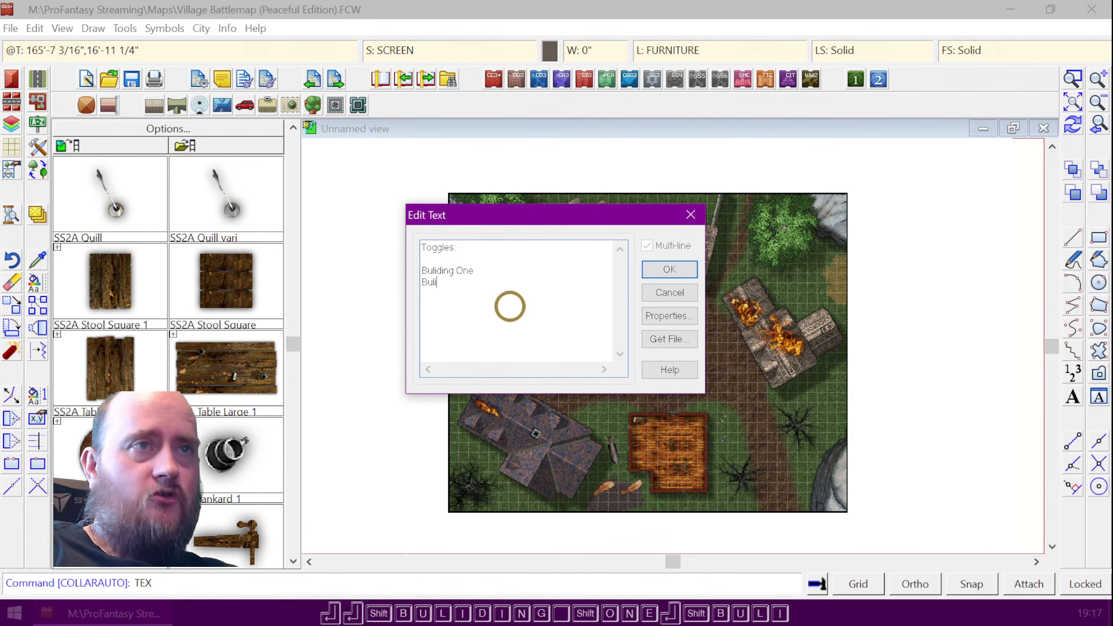
key("BackSpace")
type("ding Two")
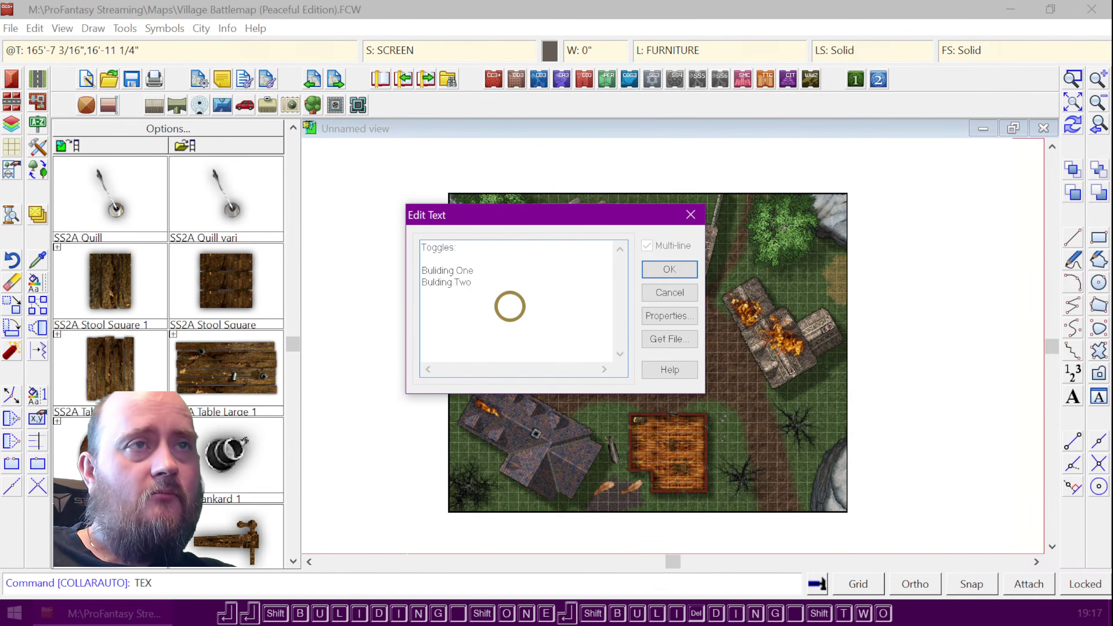
- Correct the spelling so that the two entries read "Building One" and "Building Two"
key("Left")
key("Left")
key("Left")
key("Up")
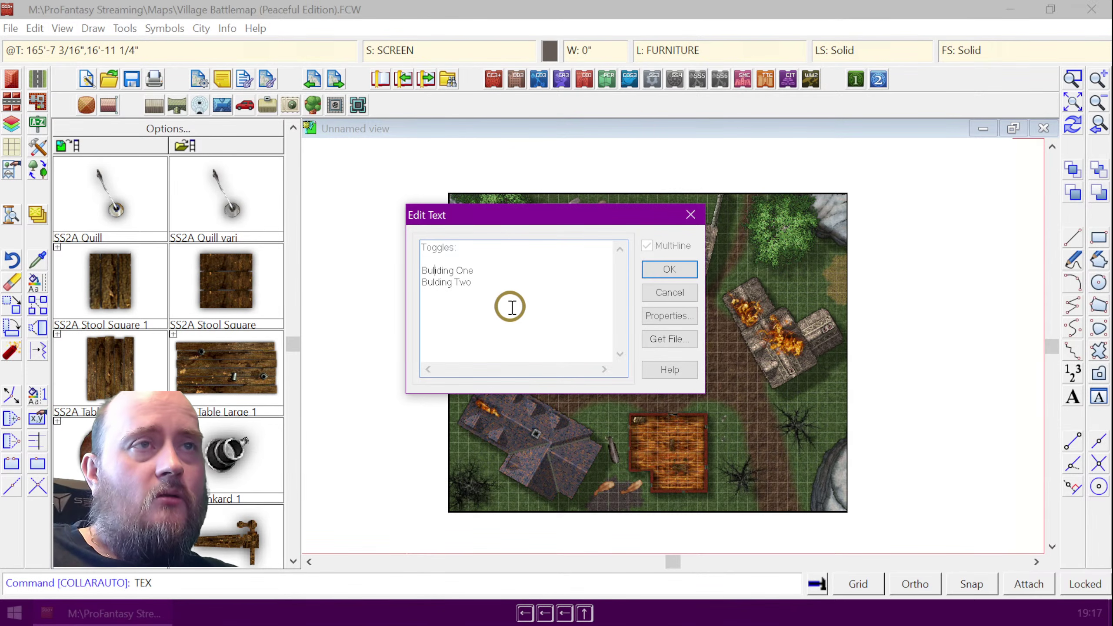
key("Delete")
key("Right")
type("l")
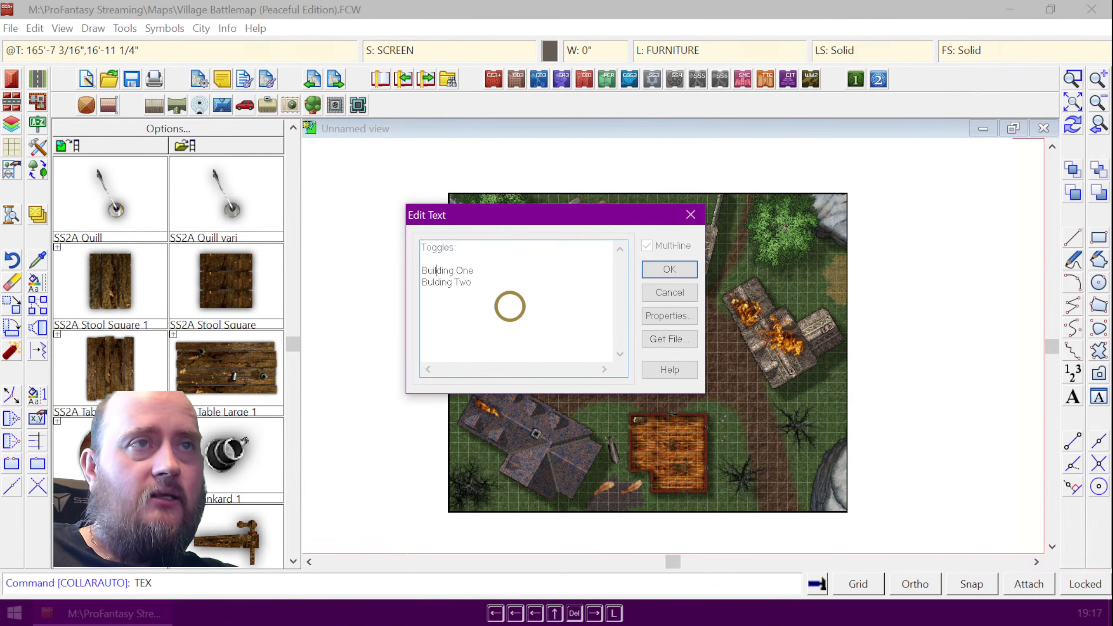
key("Down")
key("Left")
type("i")
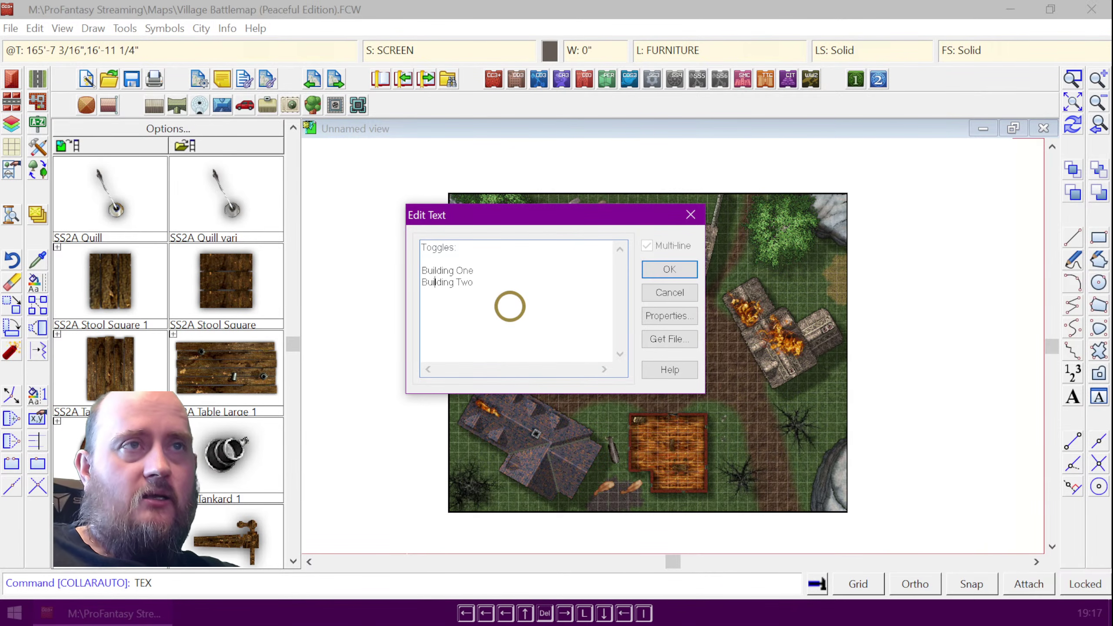
- Add a third entry "All Buildings" and place the text block just outside the map's lower-left corner
key("End")
key("Return")
type("Al")
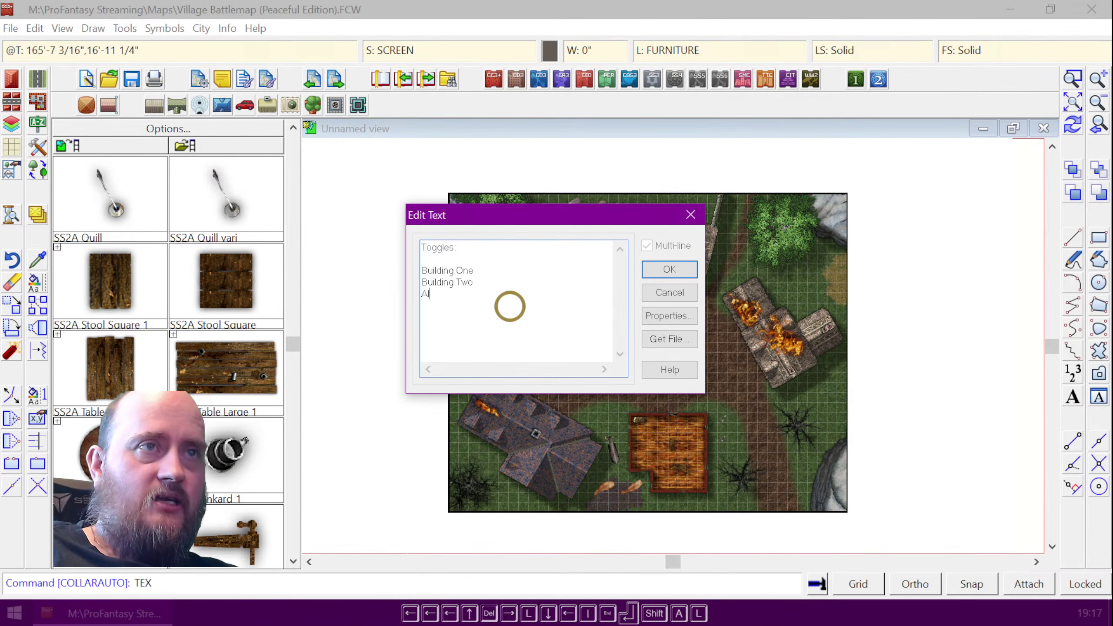
type("l Bui")
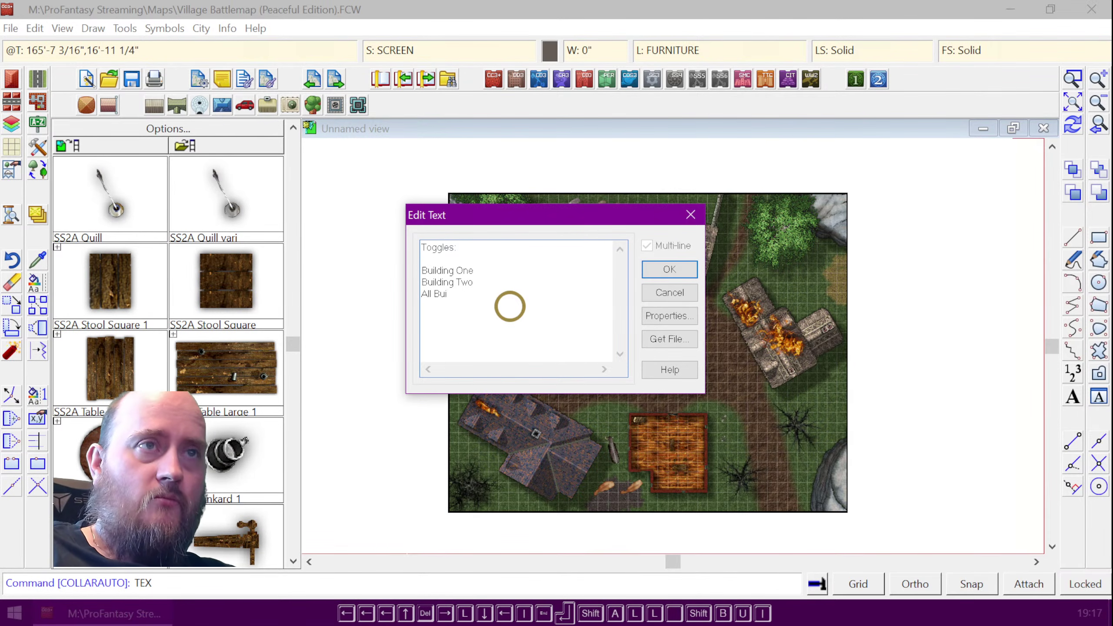
type("ldings")
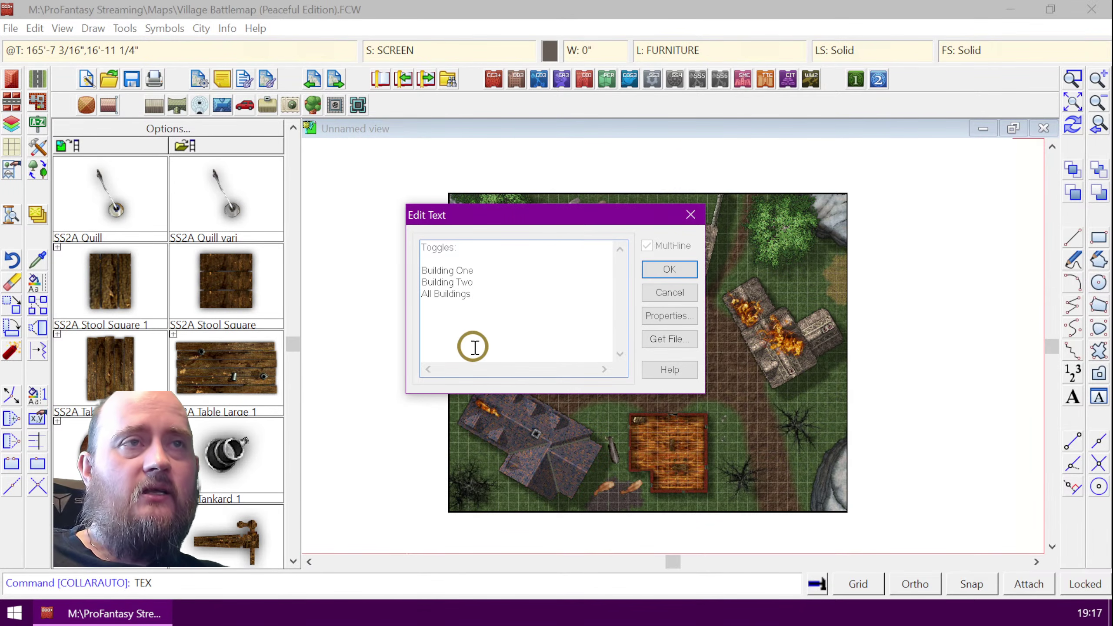
left_click(668, 269)
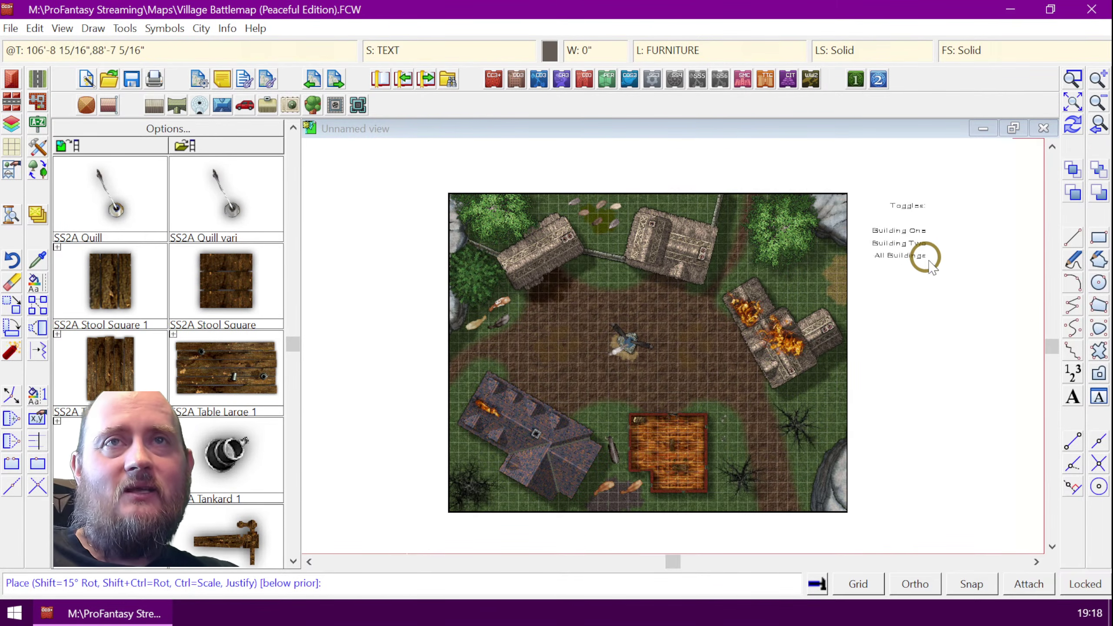
left_click(954, 280)
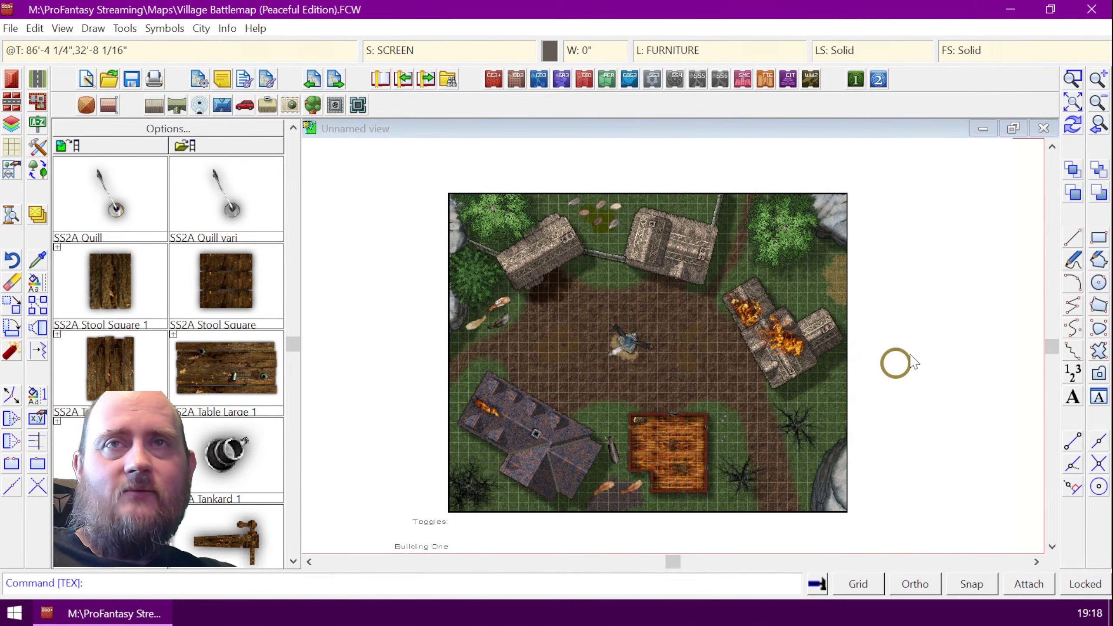
scroll(924, 454, "down", 1)
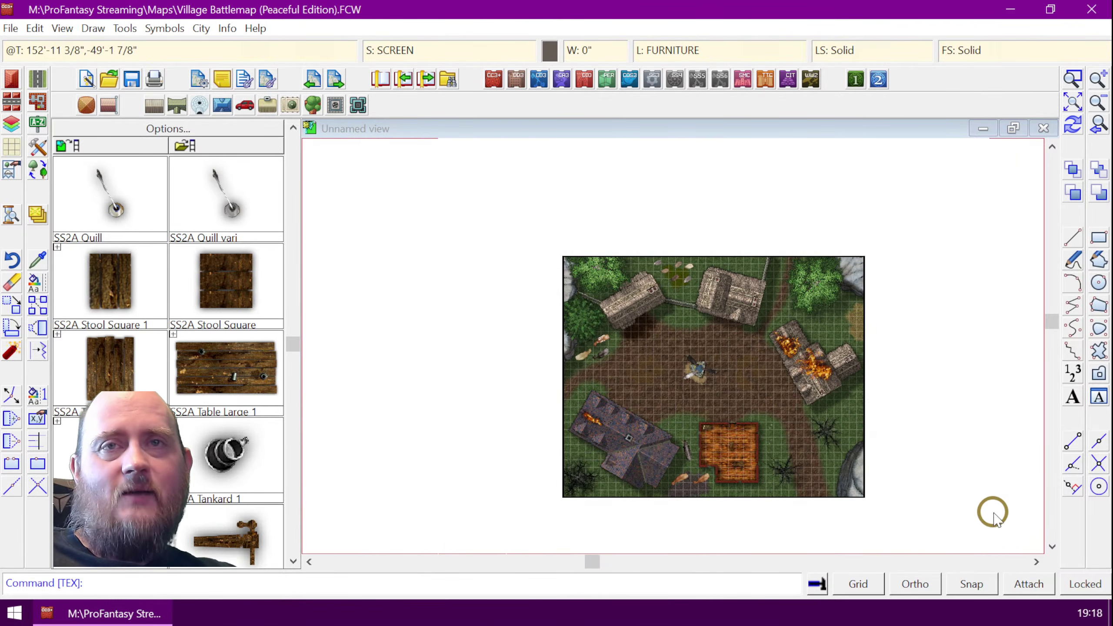
scroll(993, 513, "up", 1)
left_click(1082, 389)
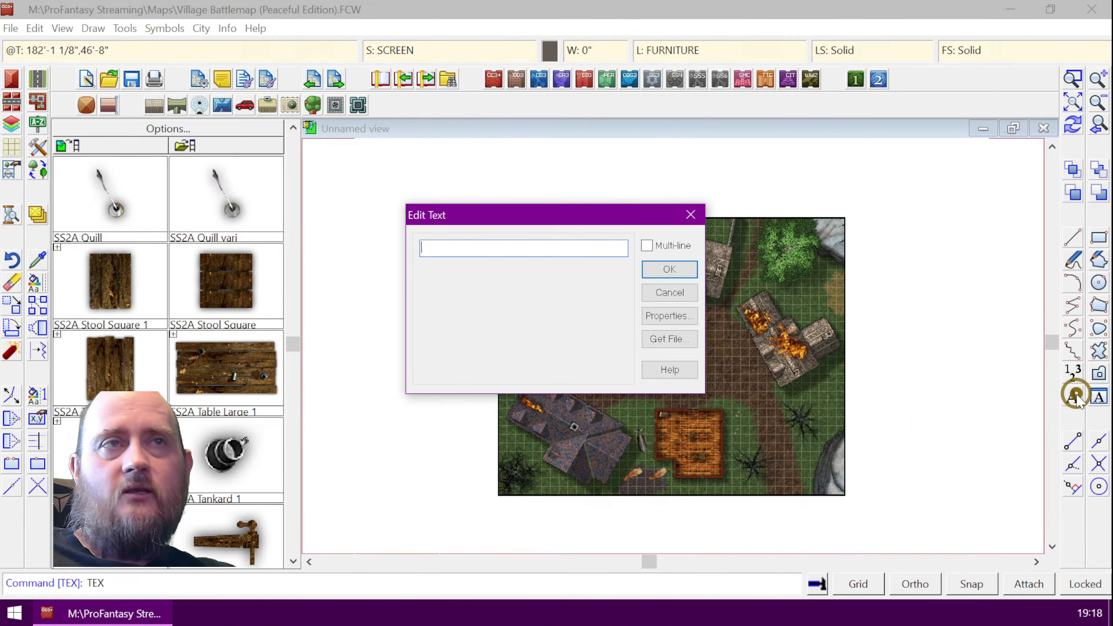
left_click(691, 217)
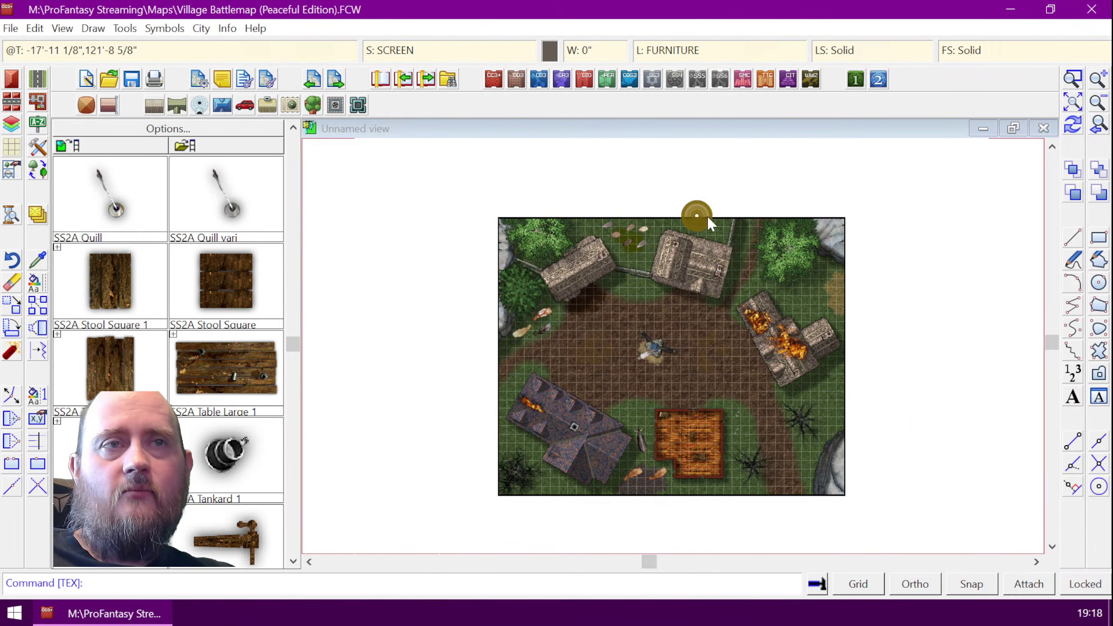
left_click(1071, 398)
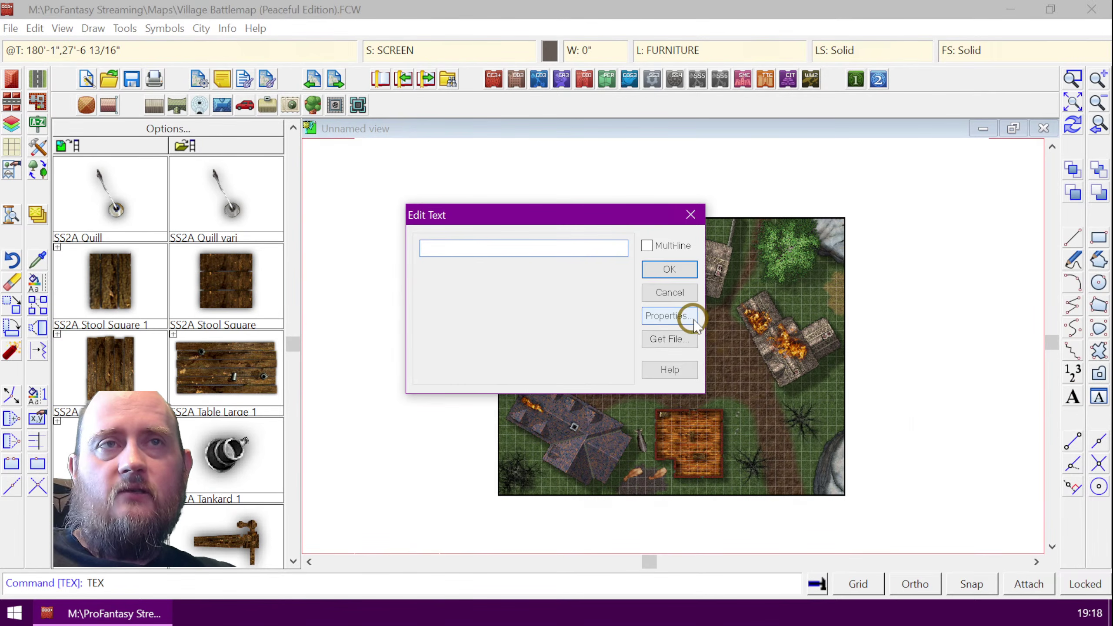
left_click(690, 214)
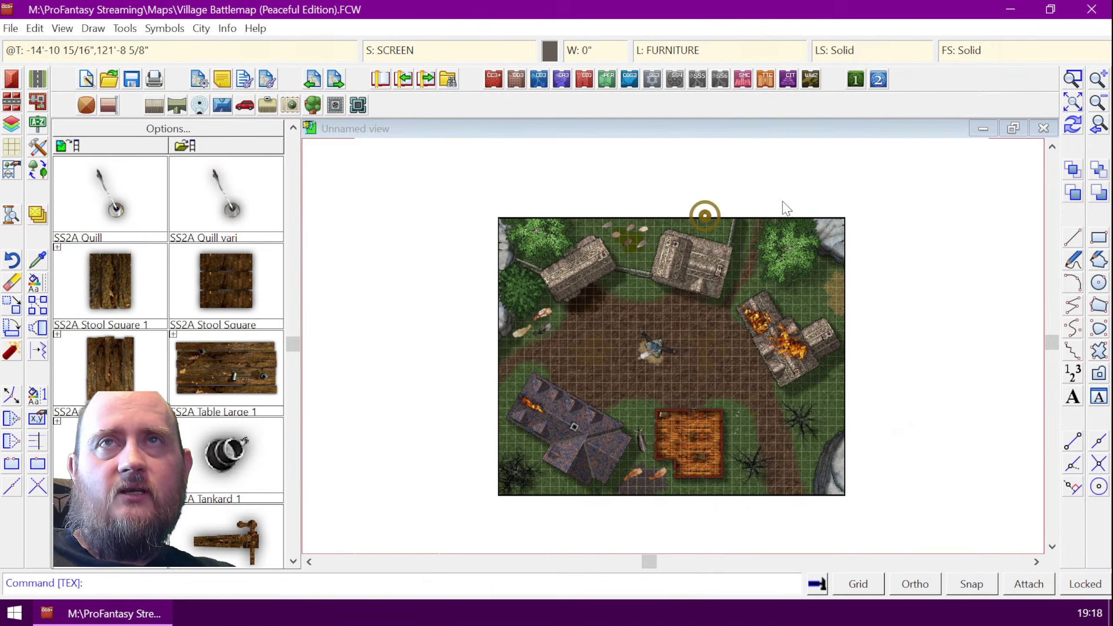
- Try to pick the hidden text block outside the map's lower-left corner with a selection window
left_click(1073, 80)
left_click(429, 476)
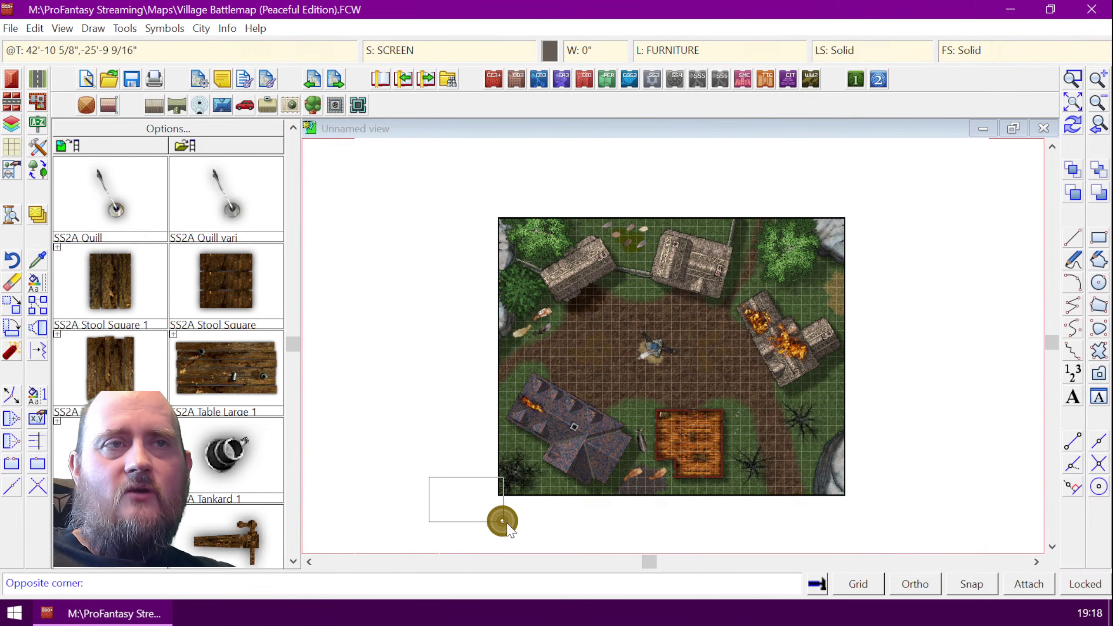
left_click(547, 551)
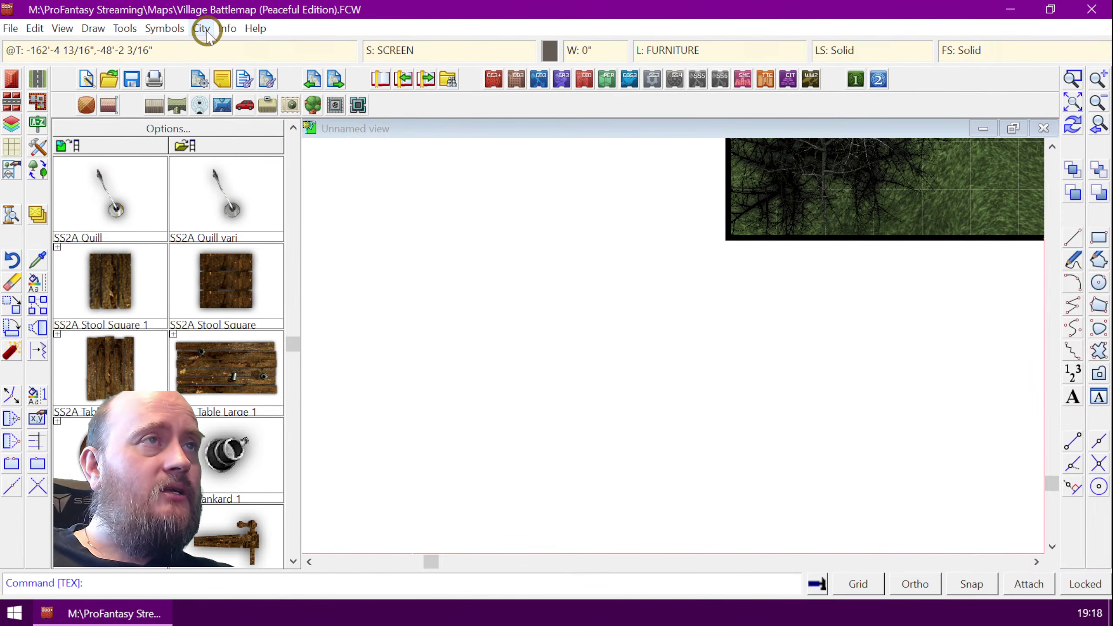
left_click(227, 29)
left_click(246, 47)
left_click(779, 289)
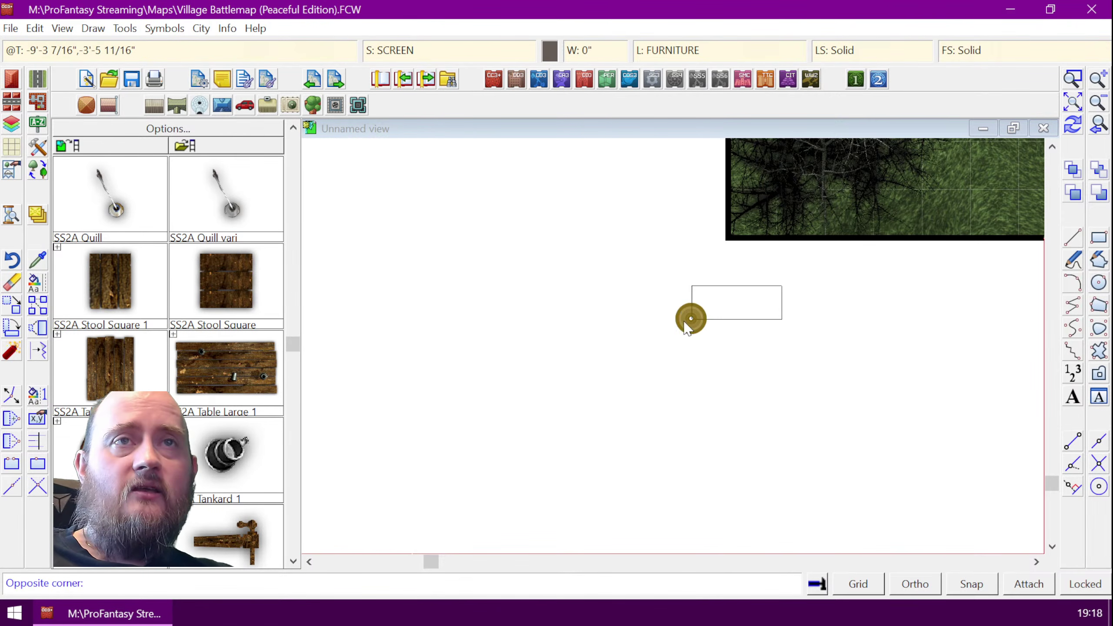
left_click(671, 321)
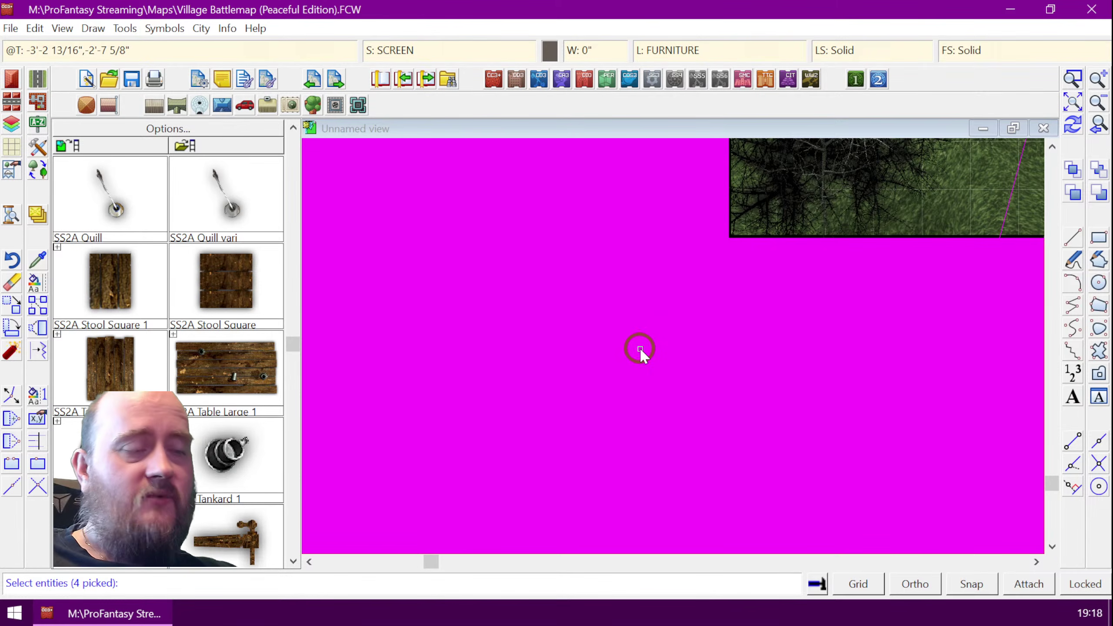
key("Escape")
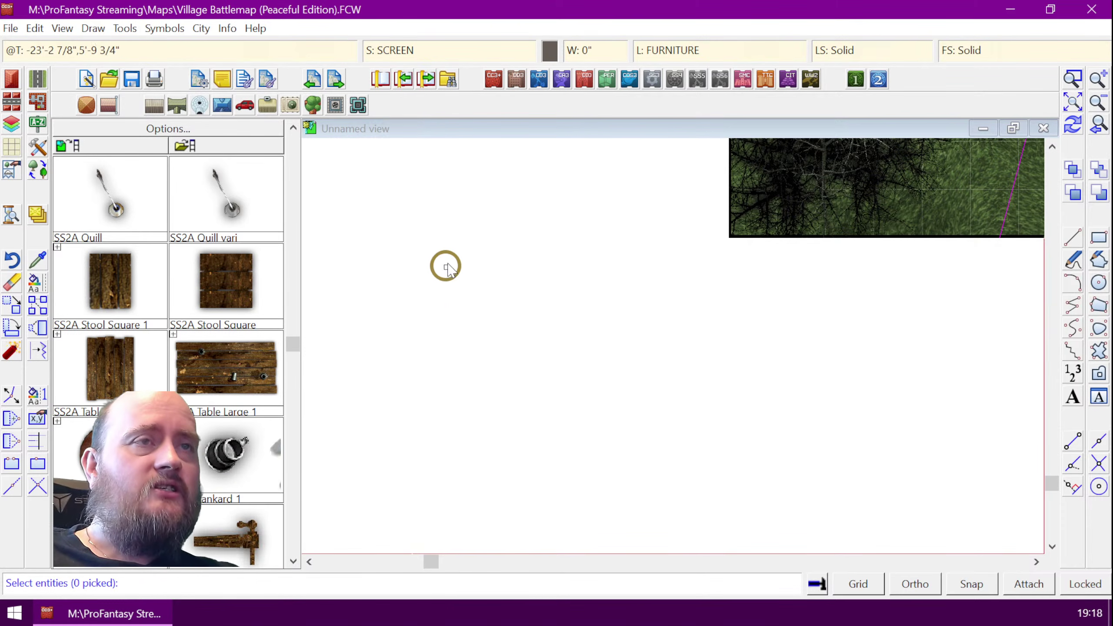
- Select the toggle text by its entity type, 2D Text, and change its sheet to FRAME
right_click(475, 239)
left_click(482, 384)
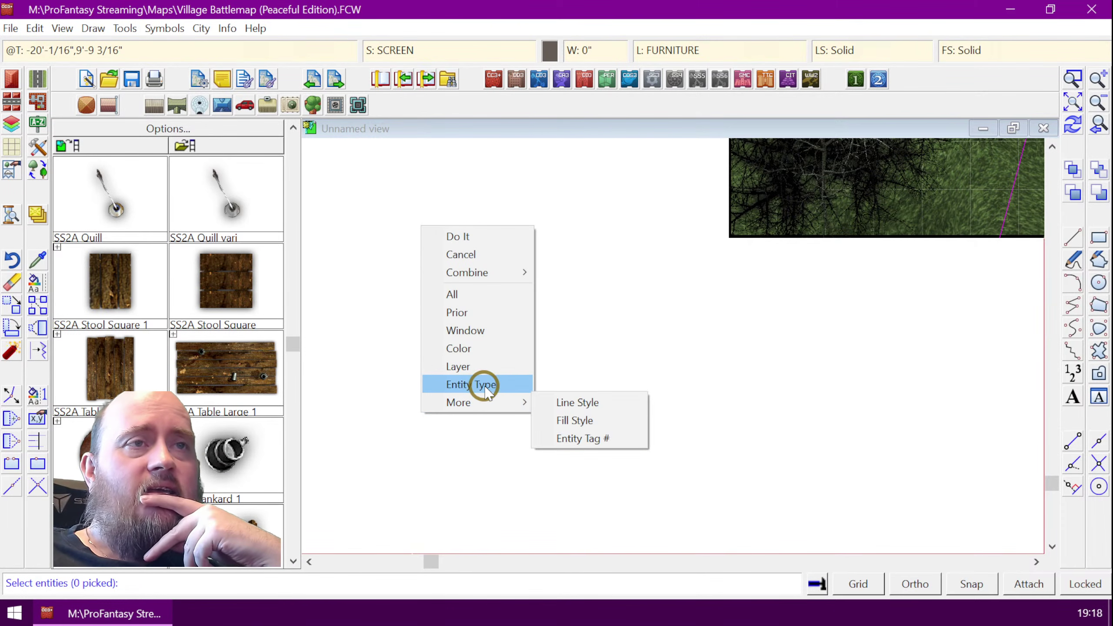
scroll(584, 291, "down", 2)
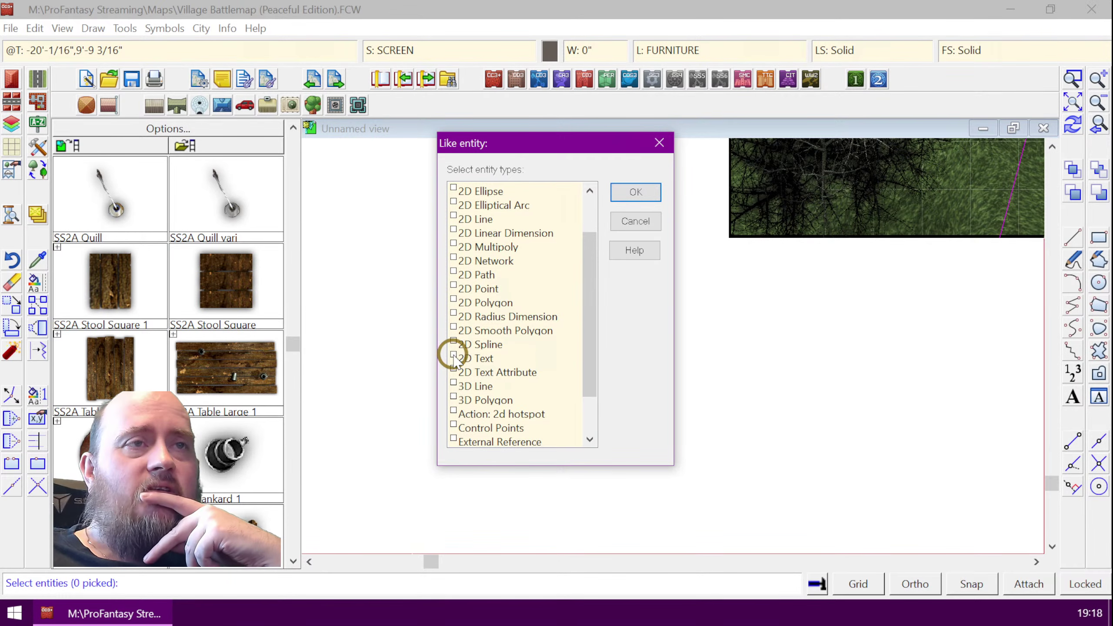
left_click(626, 194)
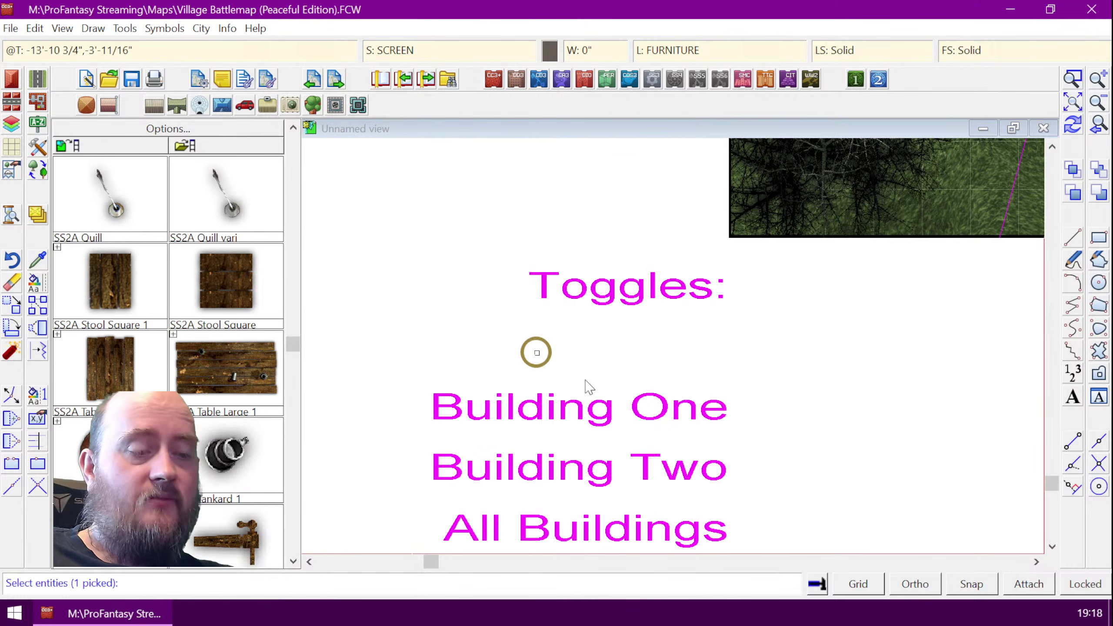
right_click(627, 343)
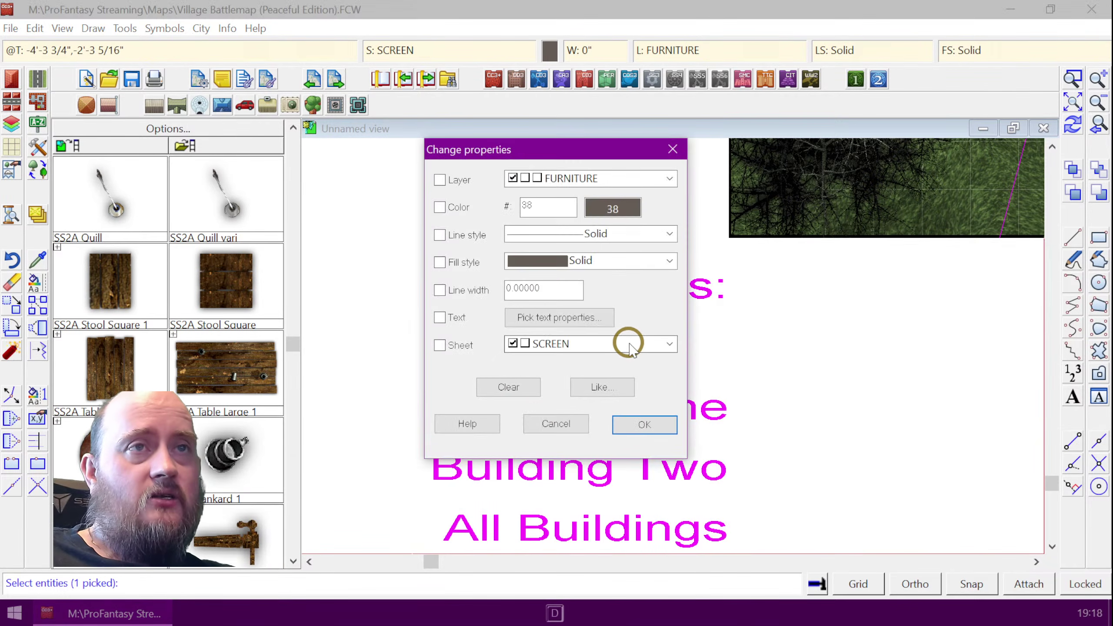
left_click(439, 345)
left_click(669, 344)
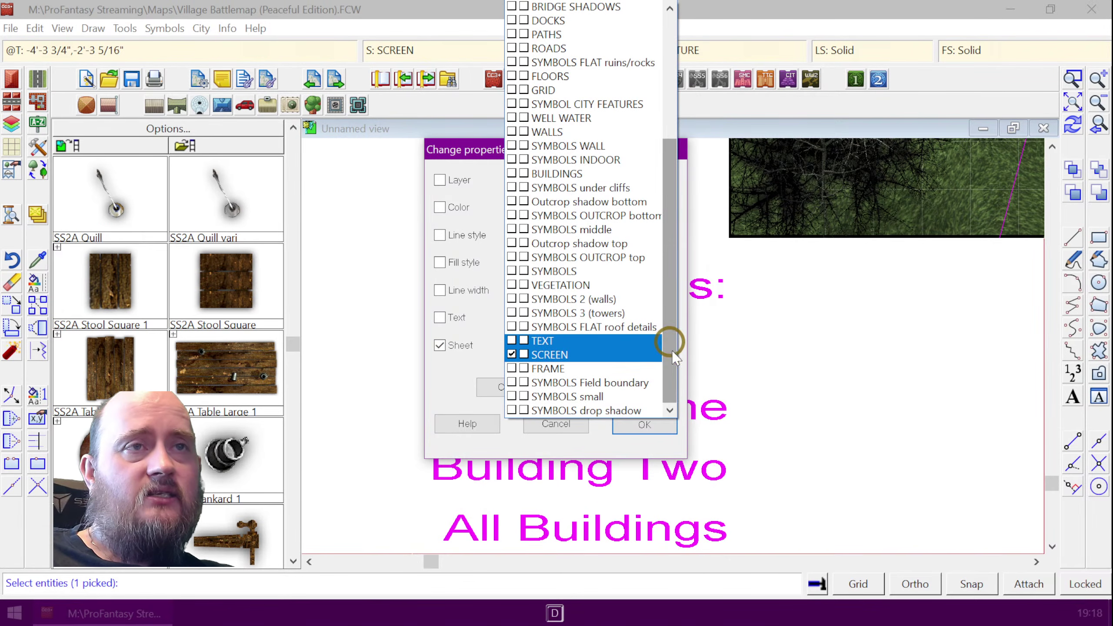
left_click(553, 368)
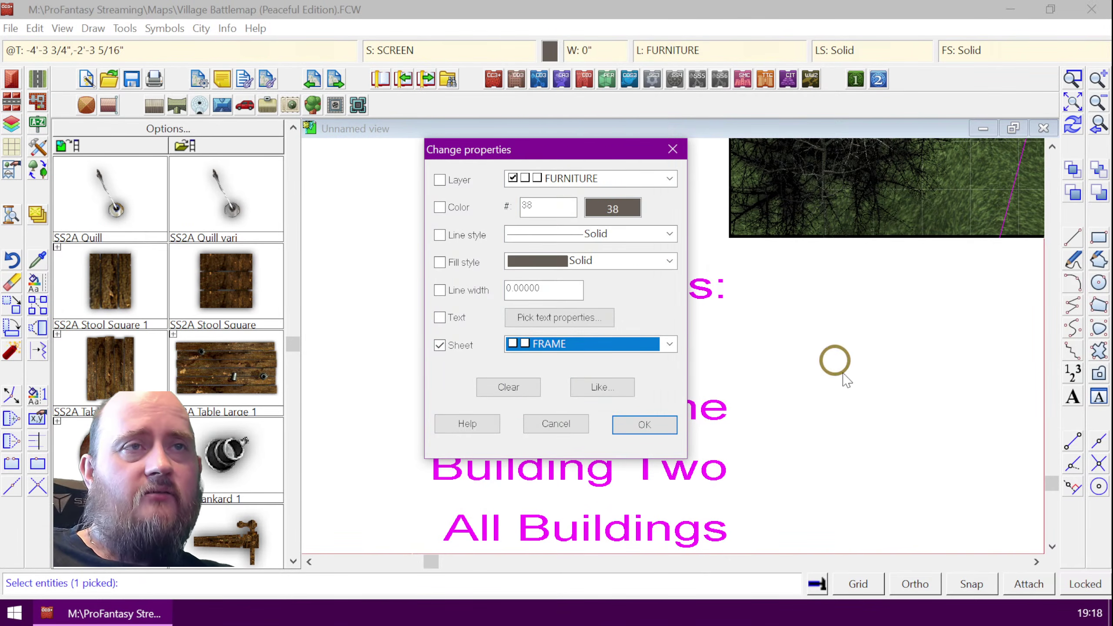
left_click(636, 425)
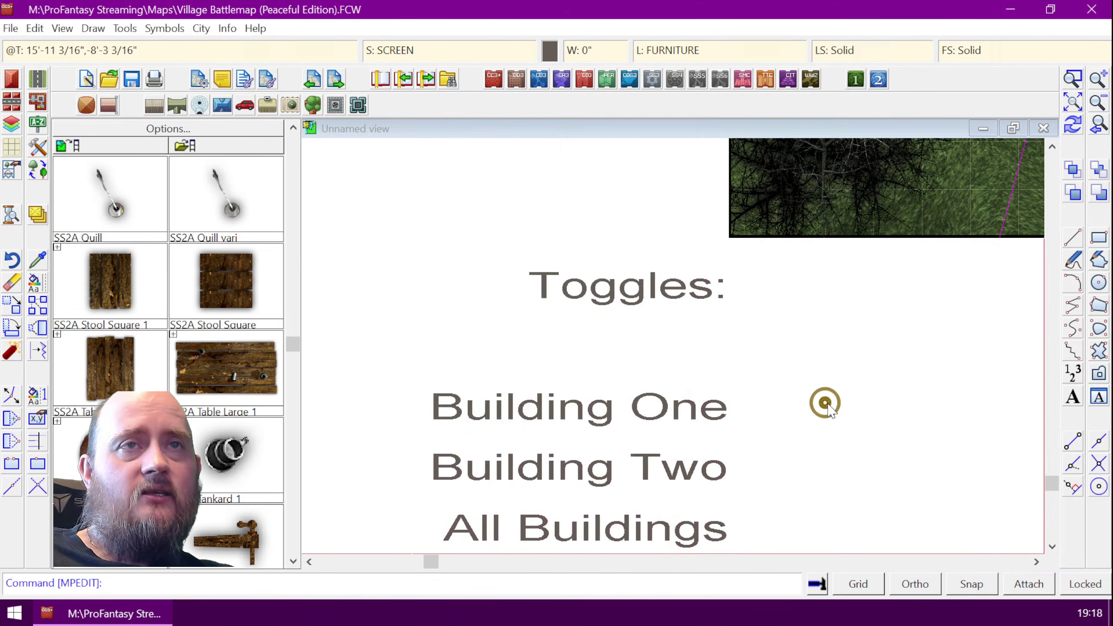
left_click(1051, 545)
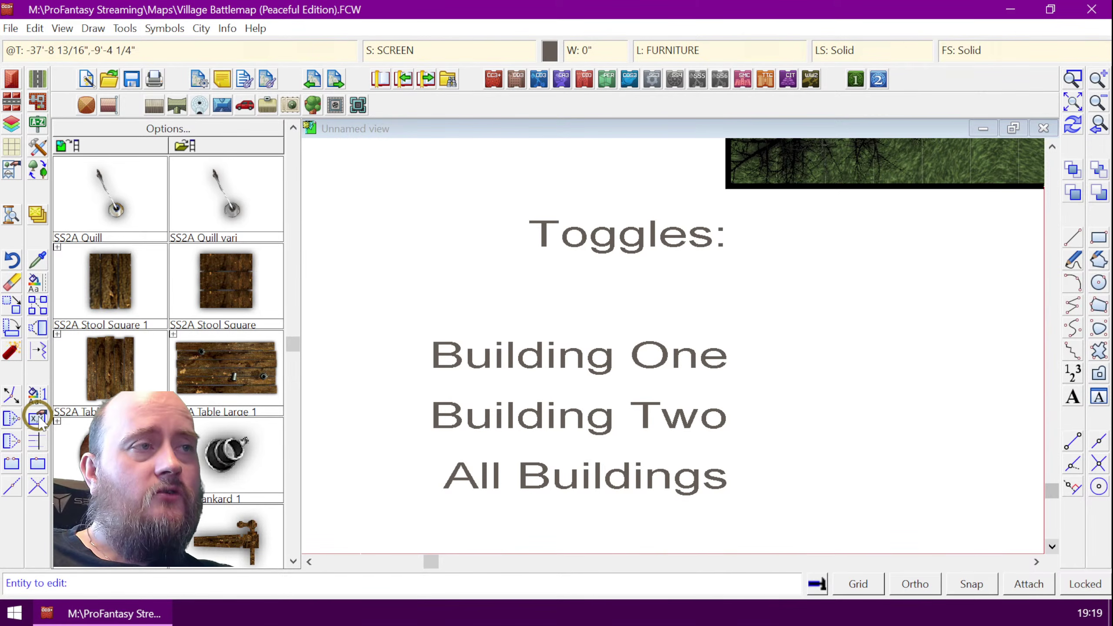
- Change the justification of the Toggles text block to Top Left
left_click(665, 489)
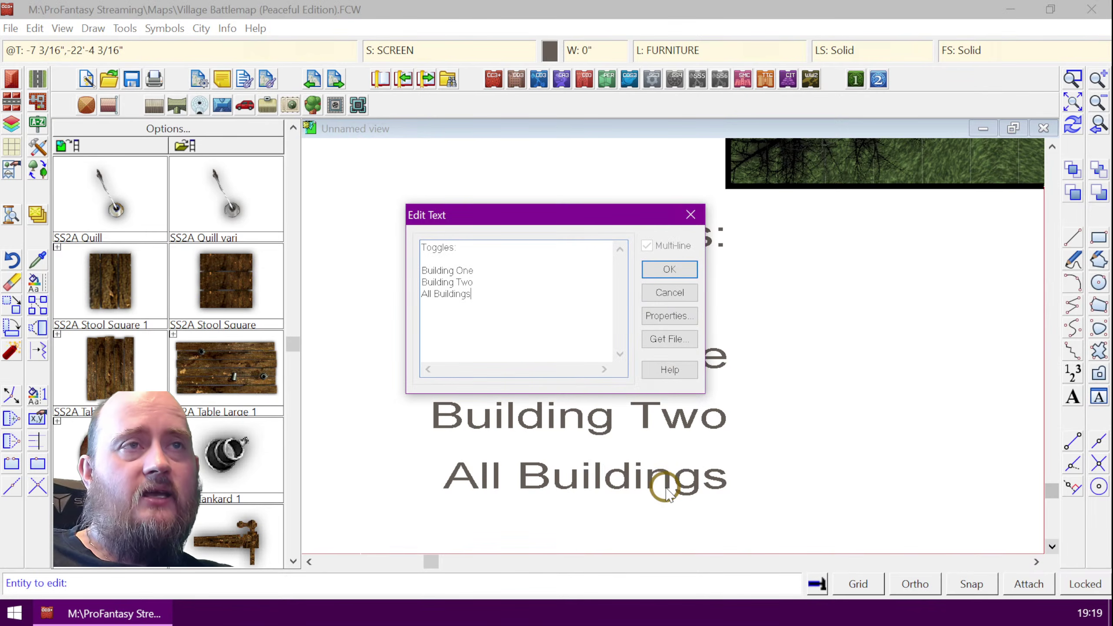
left_click(666, 319)
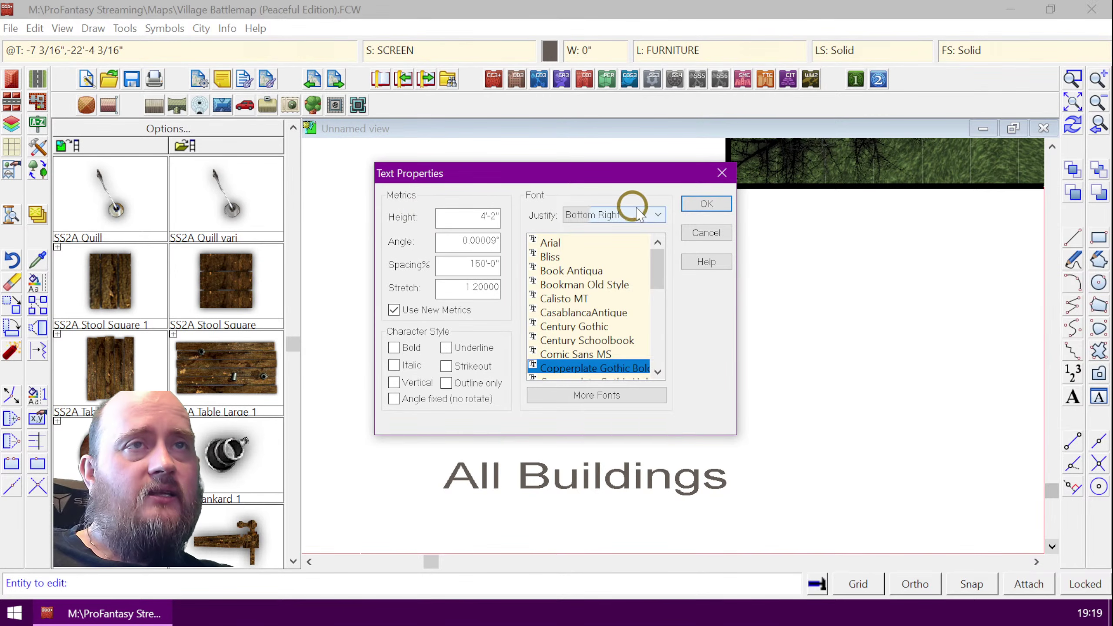
left_click(657, 214)
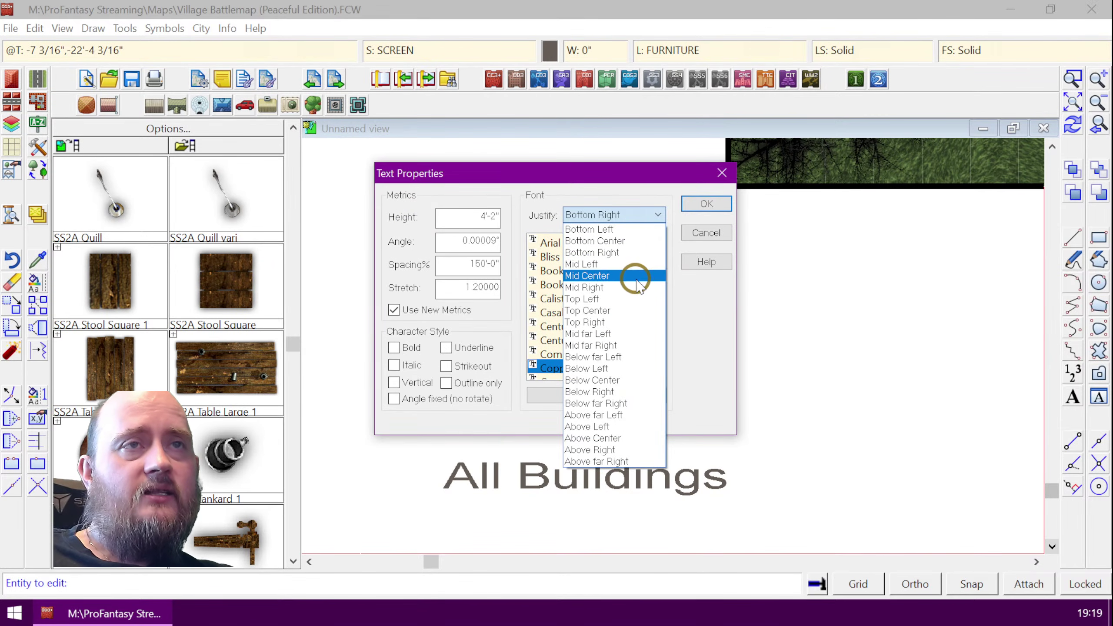
left_click(596, 301)
left_click(706, 203)
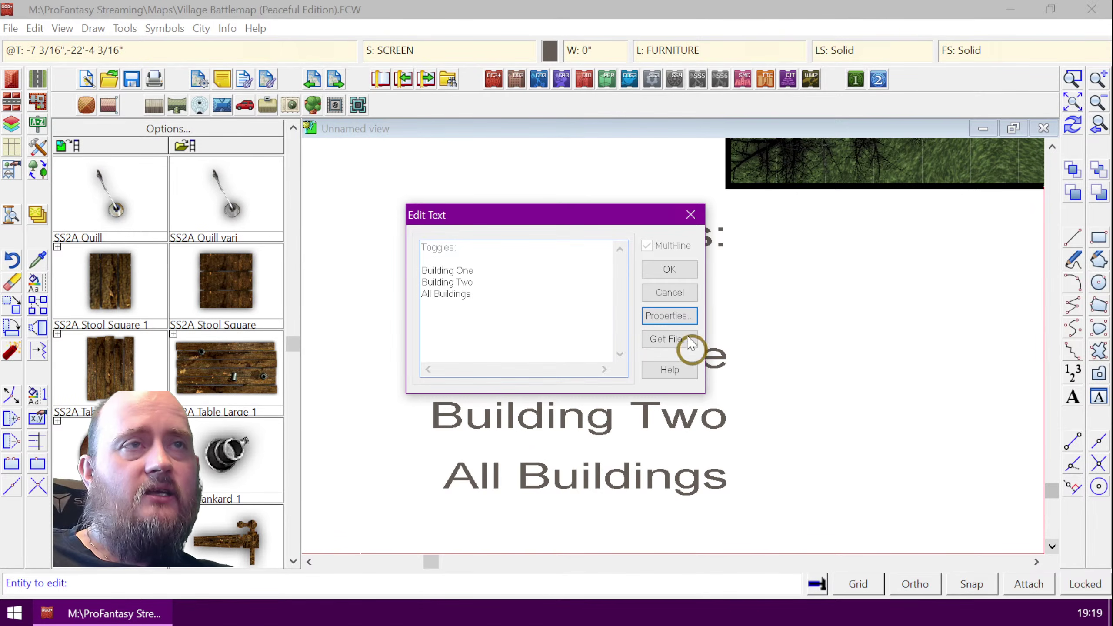
left_click(669, 269)
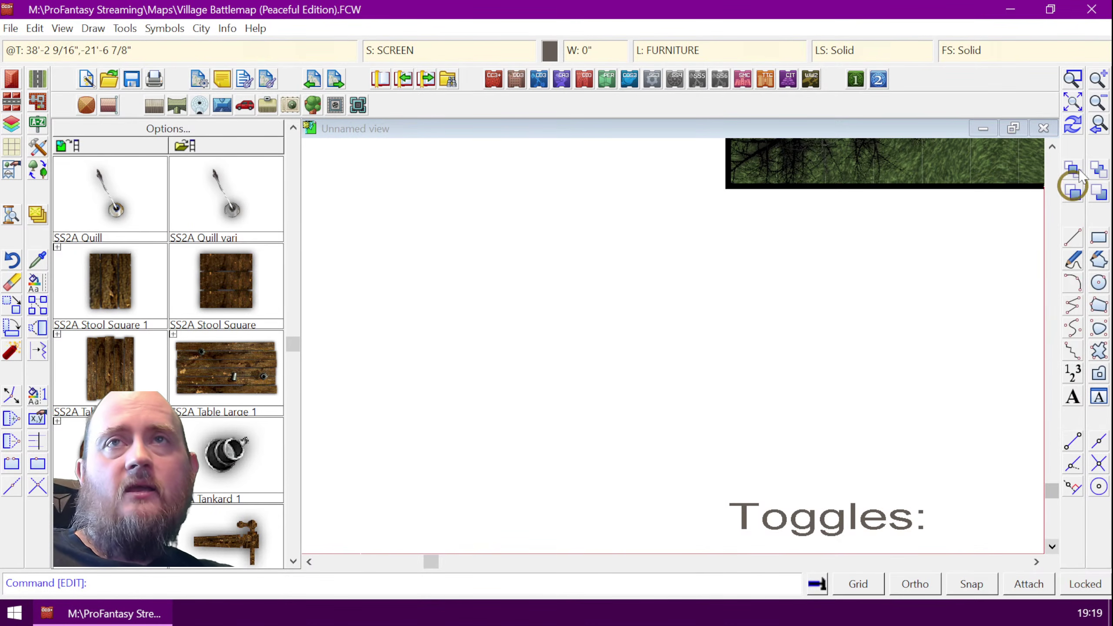
- Move the Toggles text block to just outside the map's upper-right corner, scaling it up to about twice its size
left_click(1072, 103)
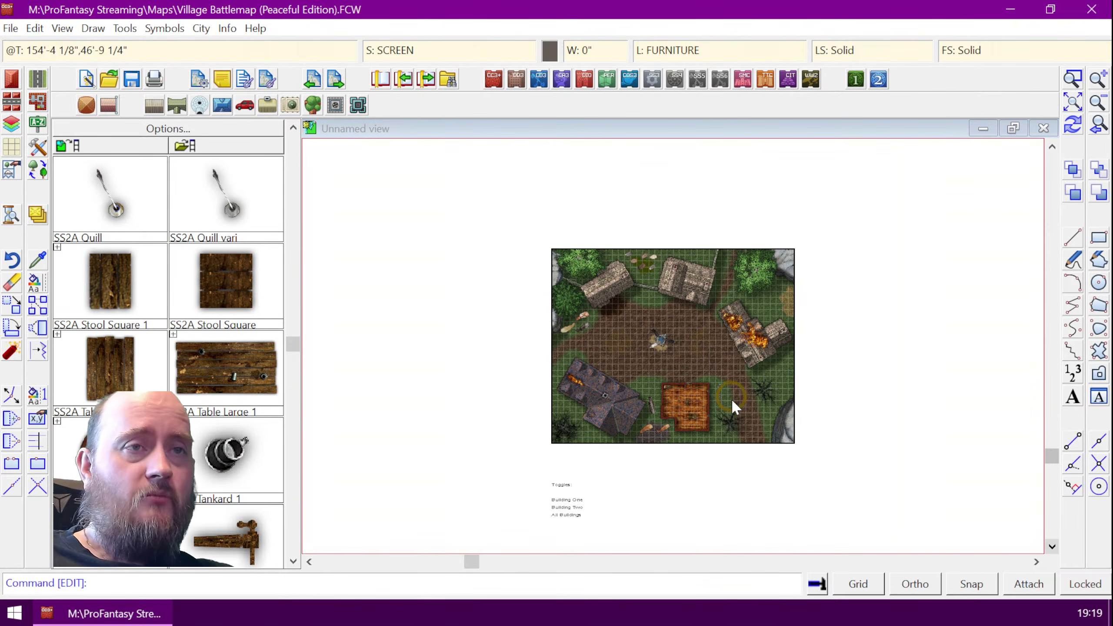
left_click(17, 304)
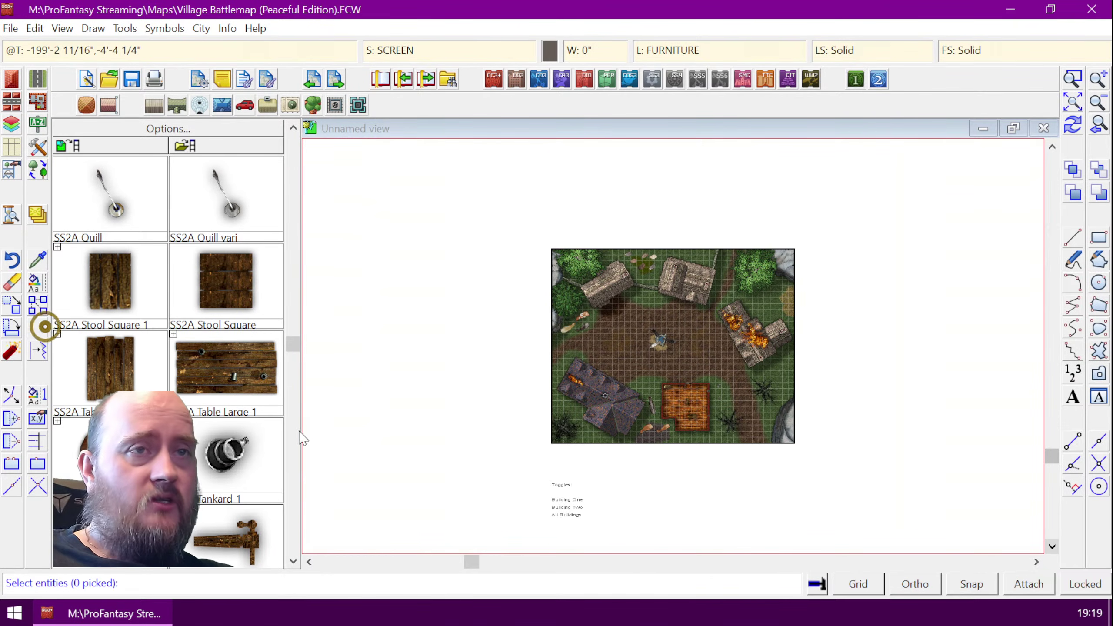
left_click(553, 503)
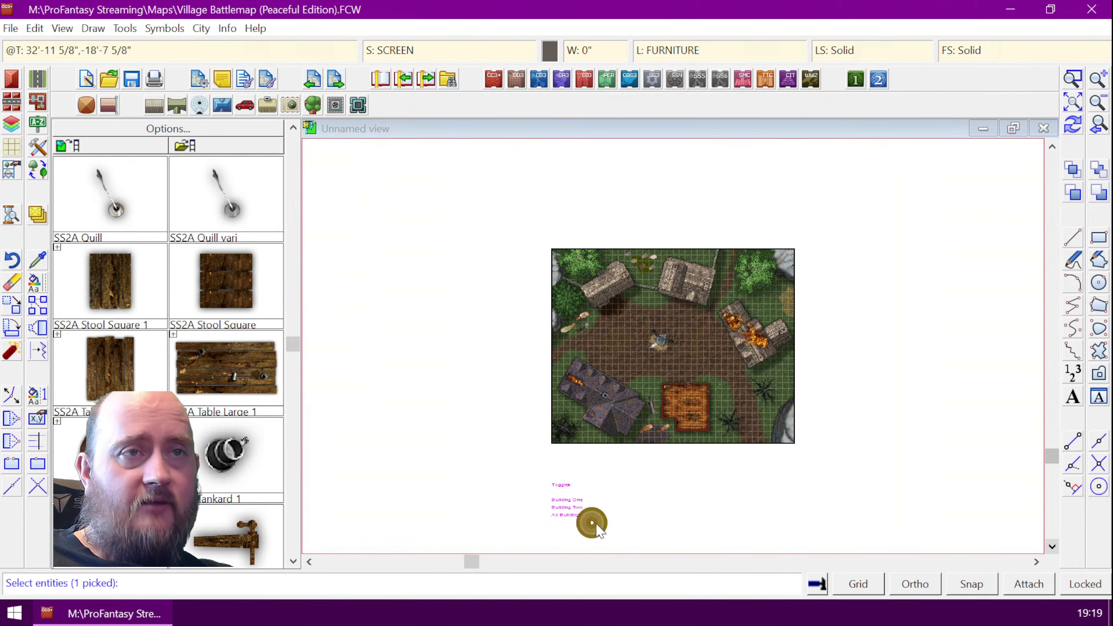
right_click(578, 504)
left_click(577, 504)
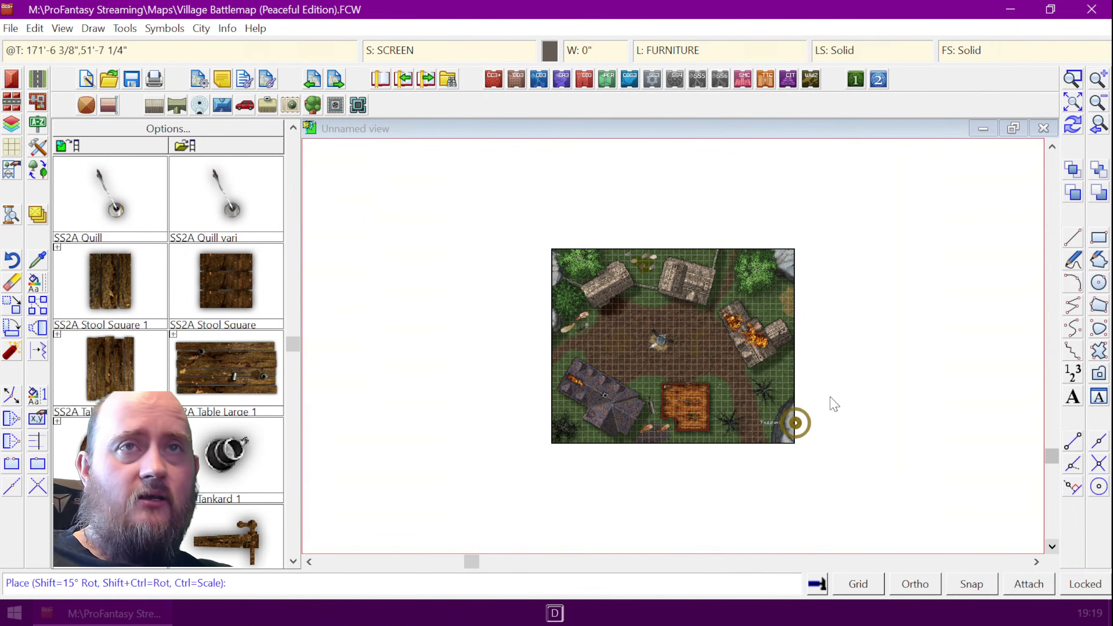
key("ctrl")
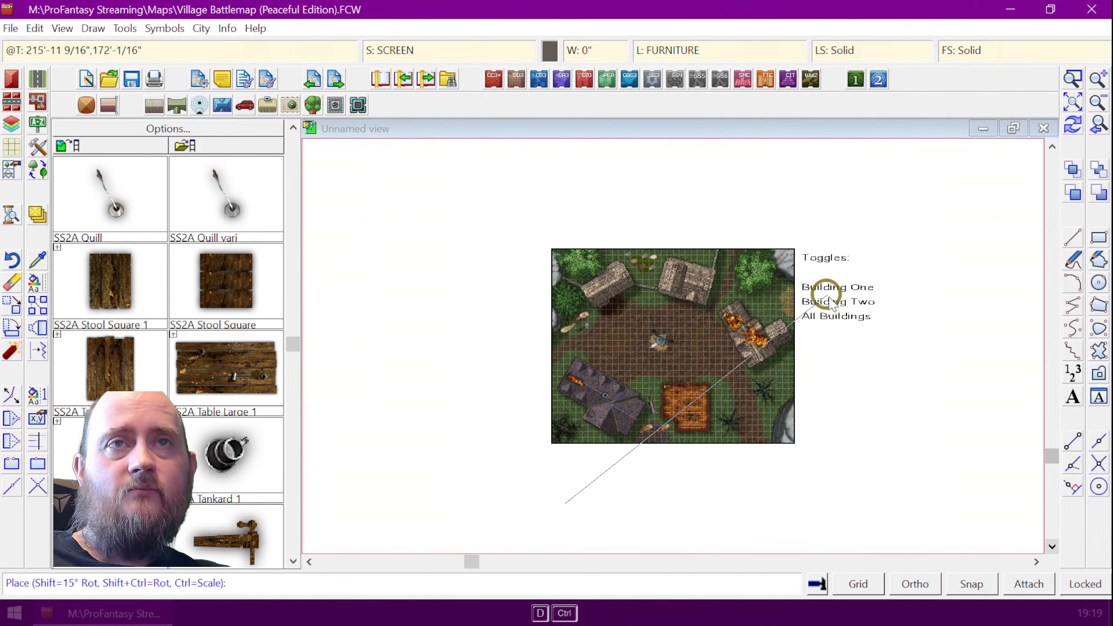
left_click(831, 299)
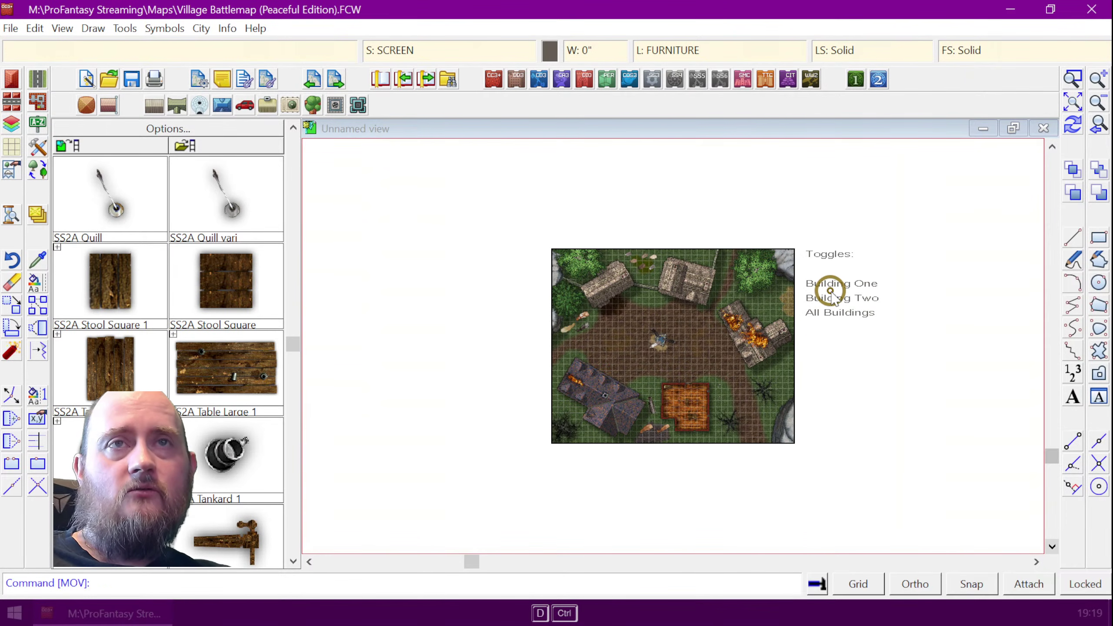
- Add a new layer named BUILDING TWO
left_click(1068, 85)
left_click(543, 237)
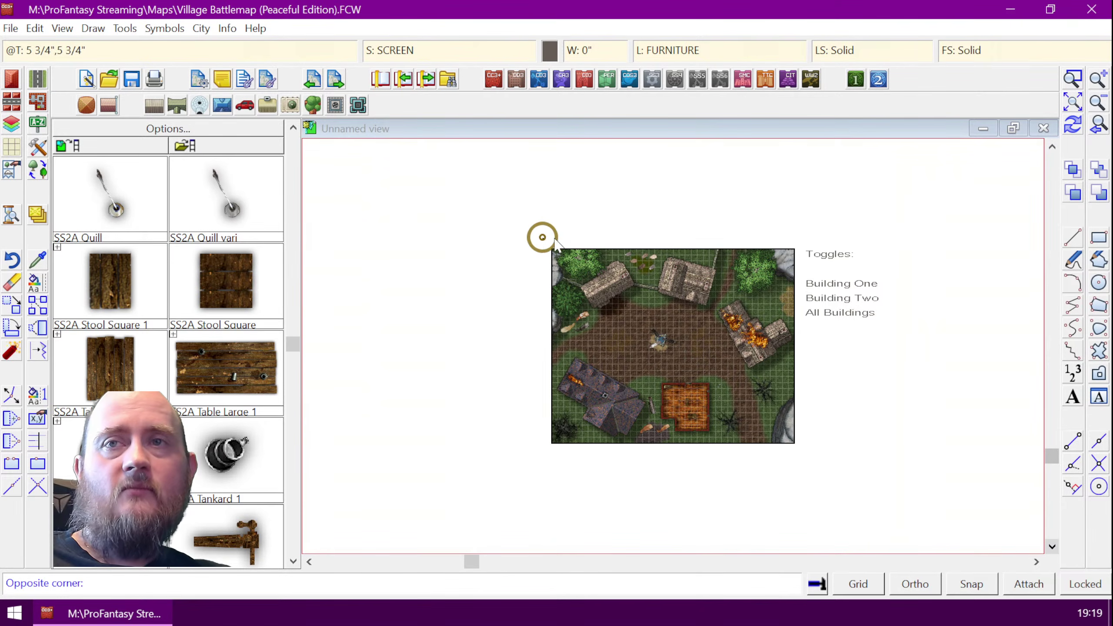
left_click(884, 448)
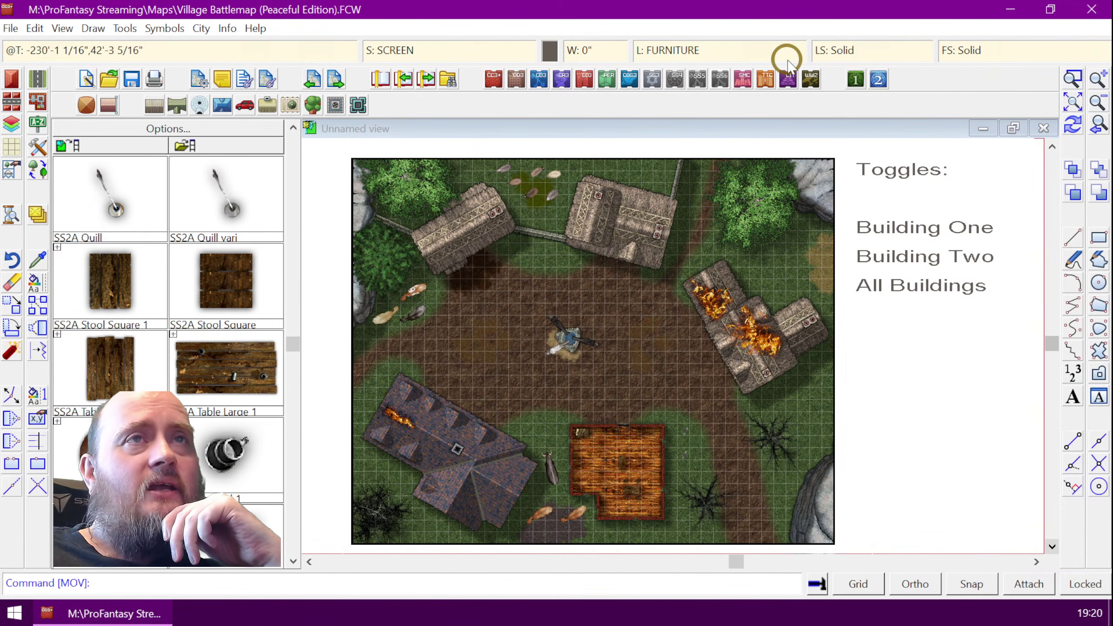
left_click(674, 51)
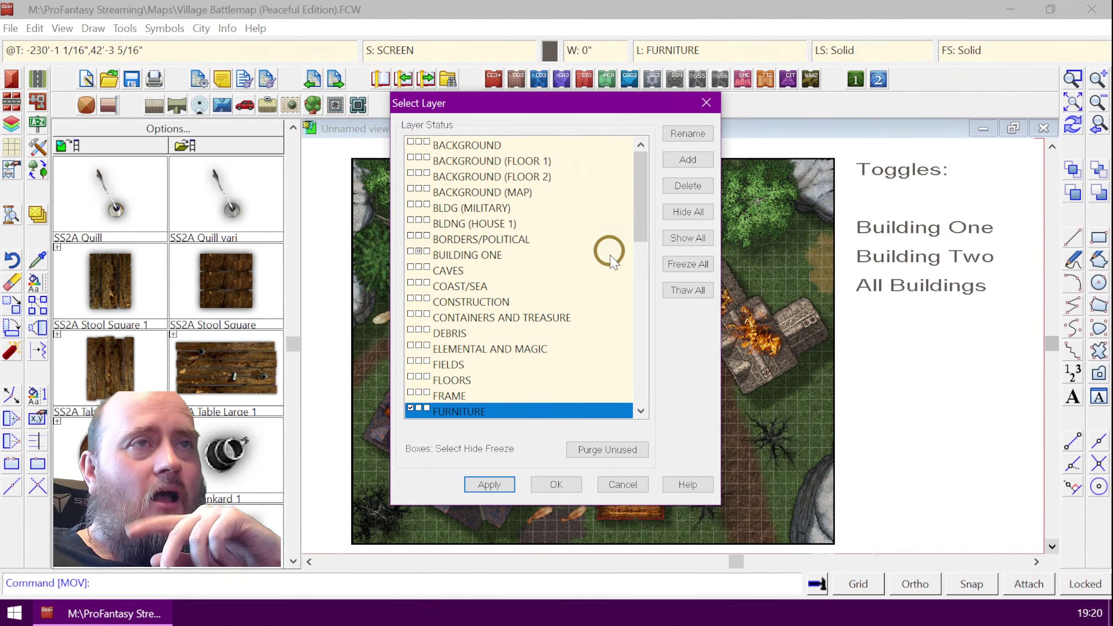
left_click(475, 257)
left_click(674, 169)
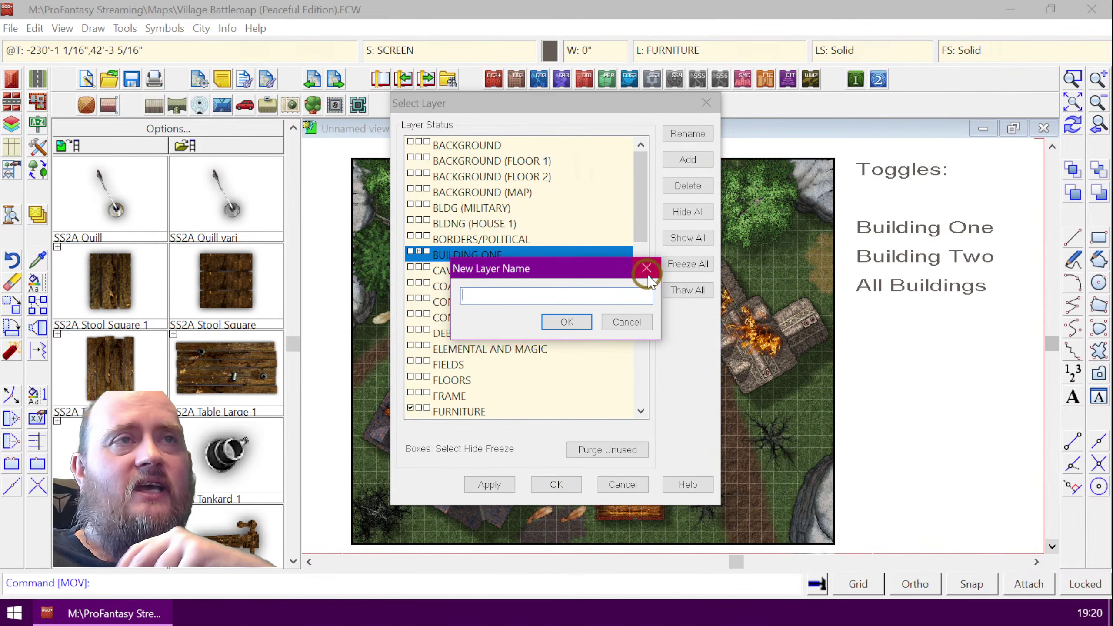
type("BU")
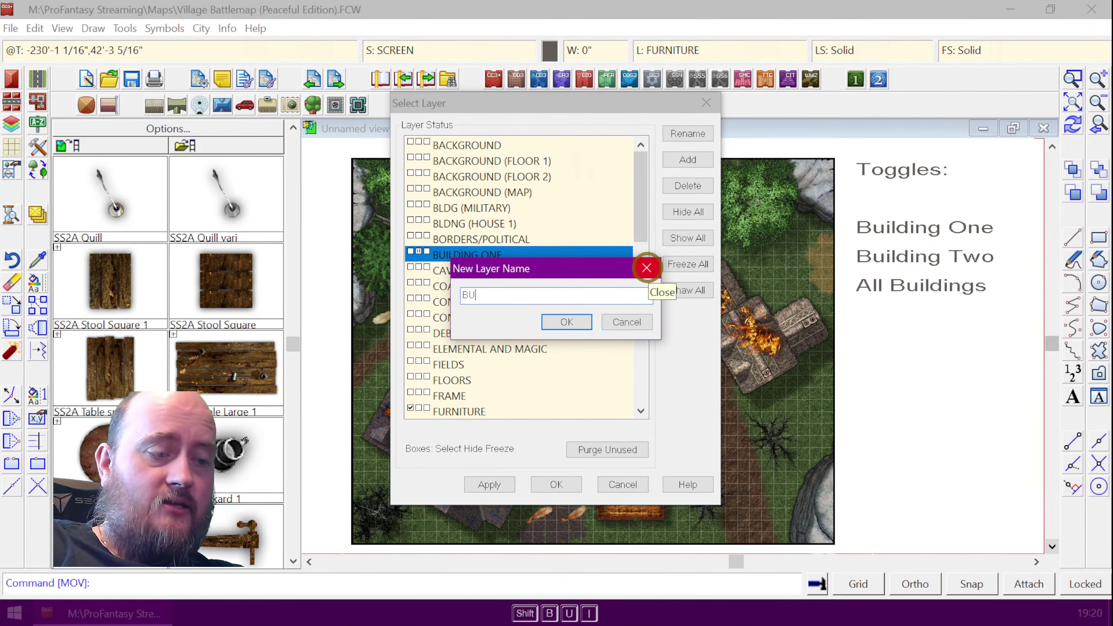
type("ILDING TWO")
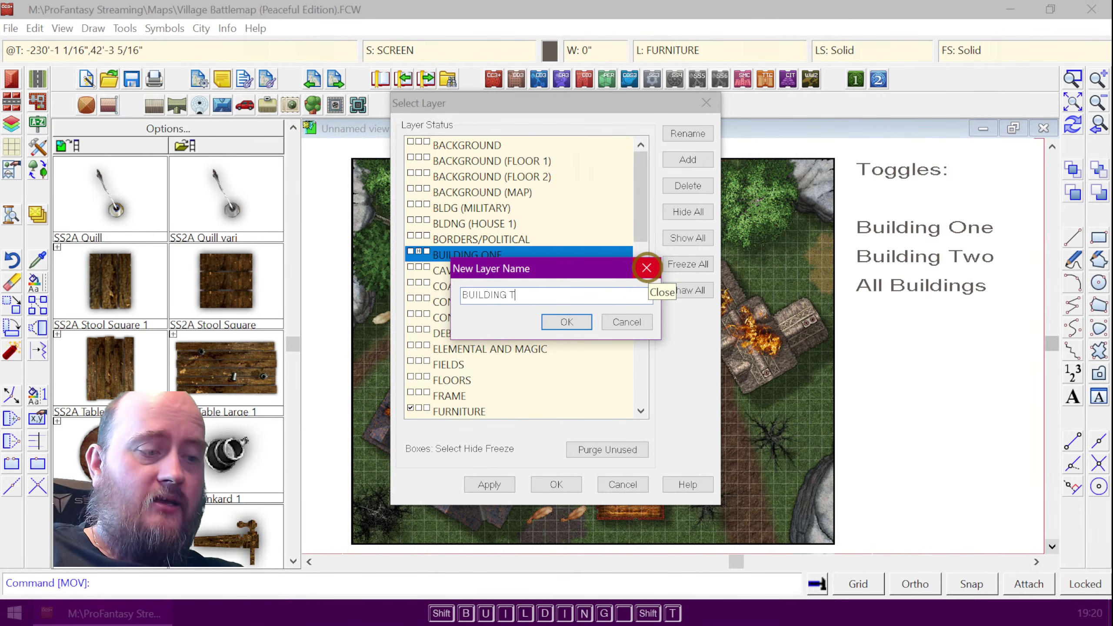
left_click(557, 324)
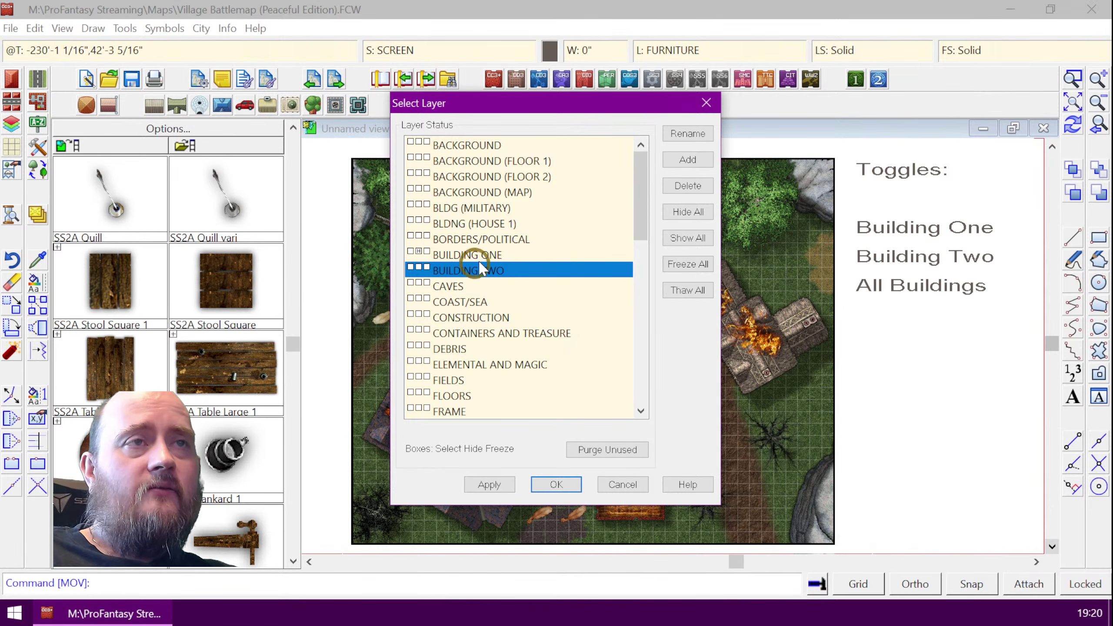
- Unhide the BUILDING ONE layer and apply the layer settings
left_click(421, 253)
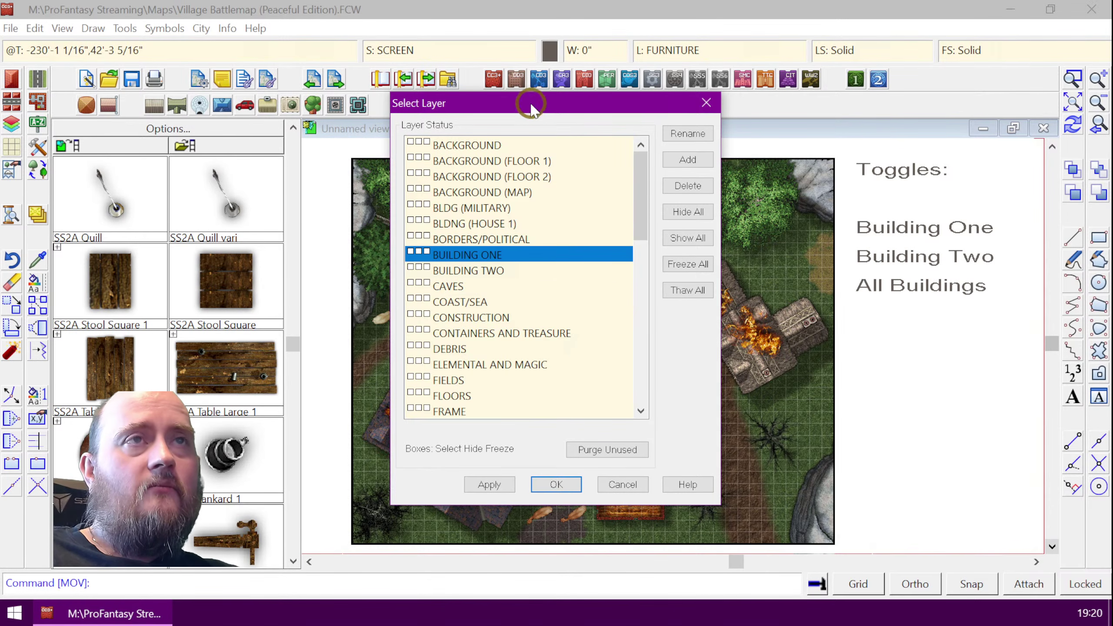
left_click_drag(529, 105, 286, 99)
left_click(357, 479)
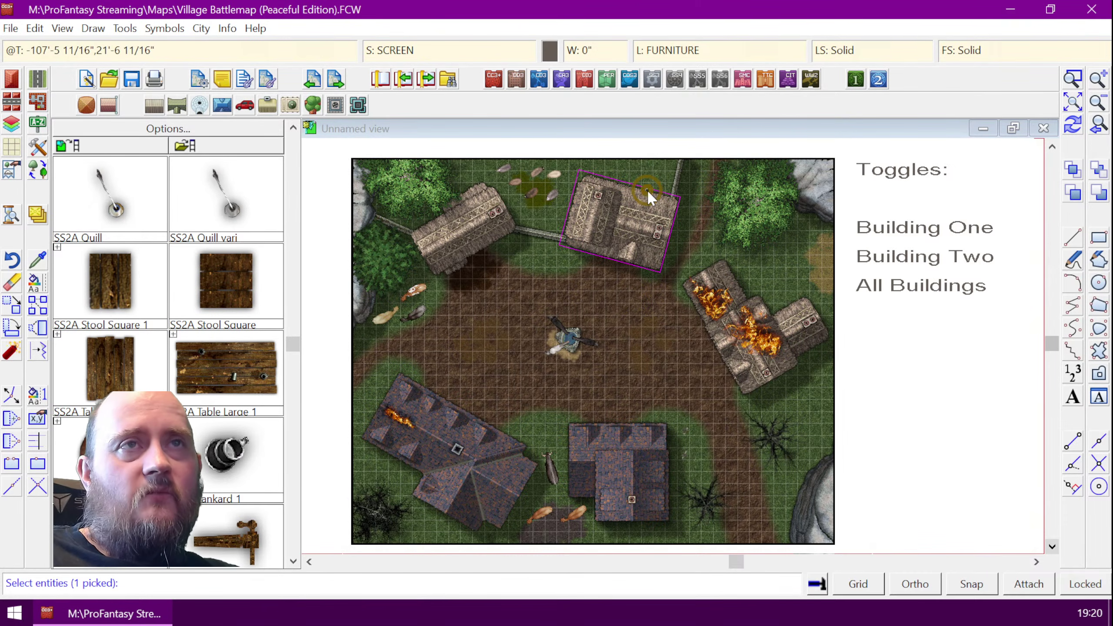
- Change the layer of the building at the map's upper middle to BUILDING TWO
right_click(482, 362)
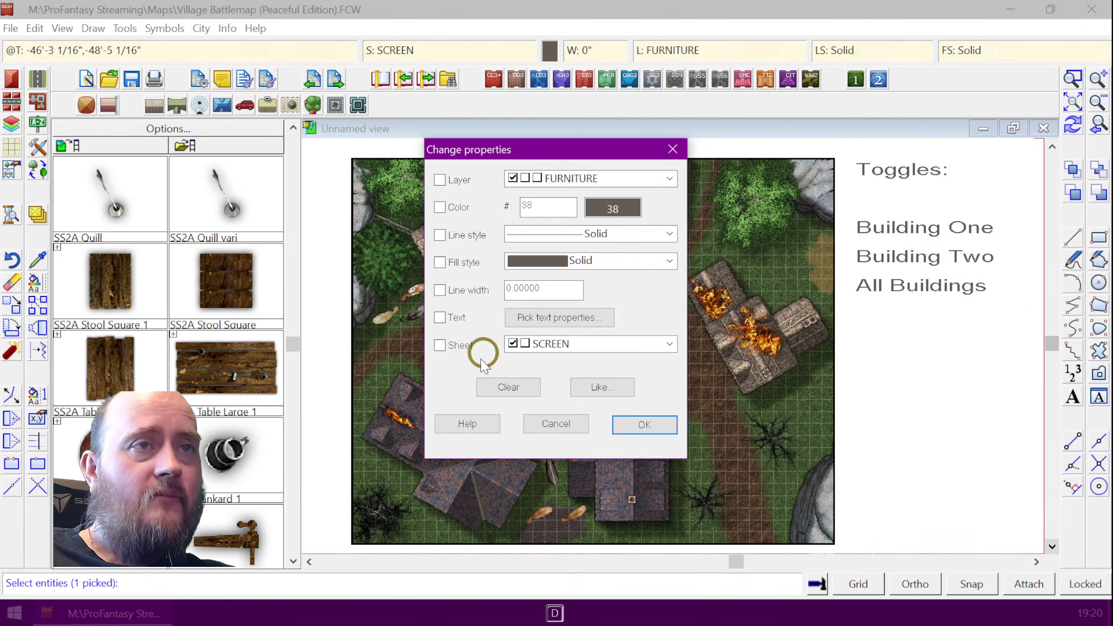
left_click(440, 180)
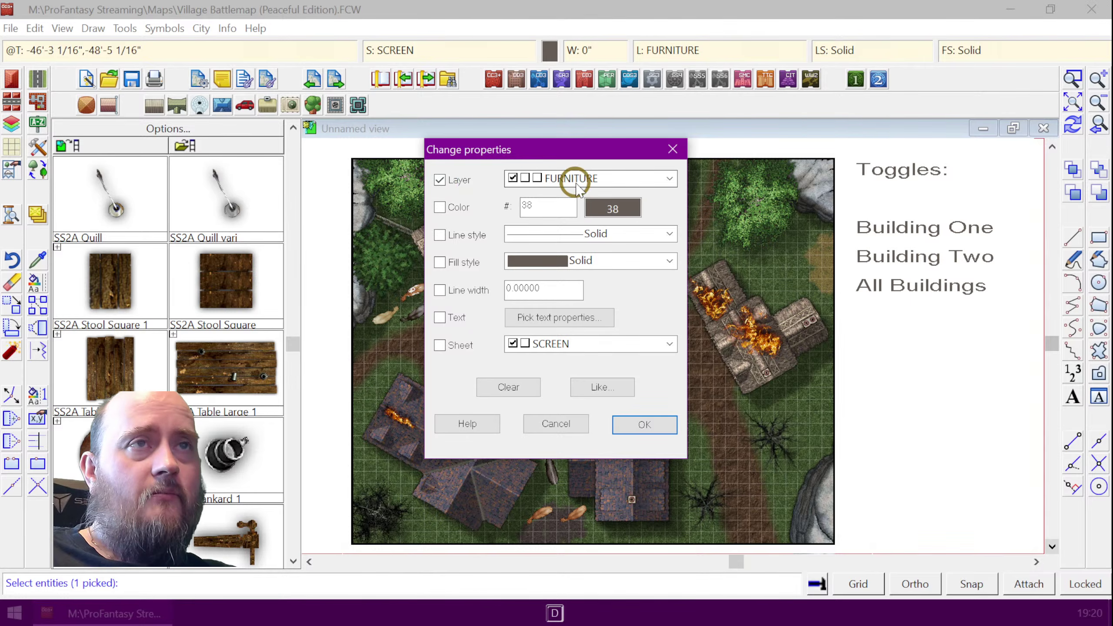
left_click(571, 178)
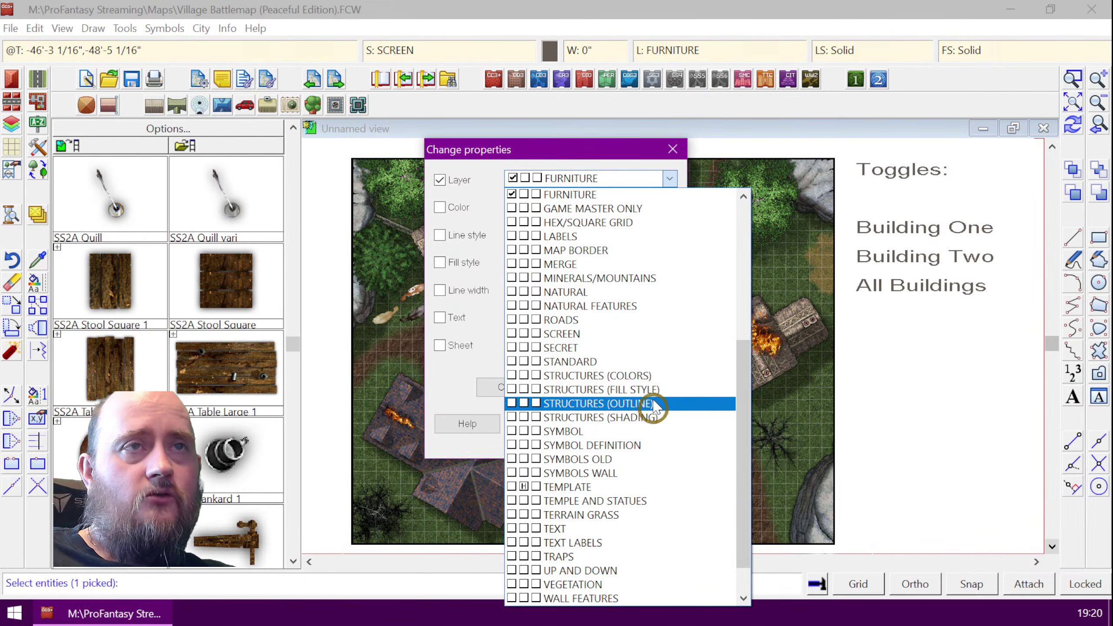
scroll(659, 360, "up", 6)
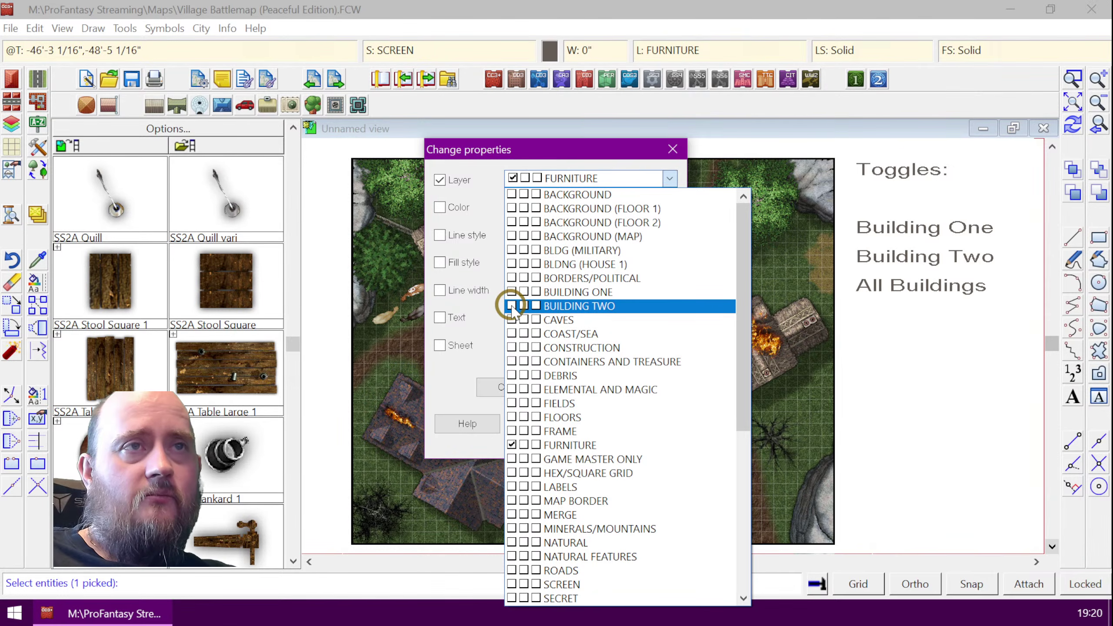
left_click(512, 305)
left_click(652, 421)
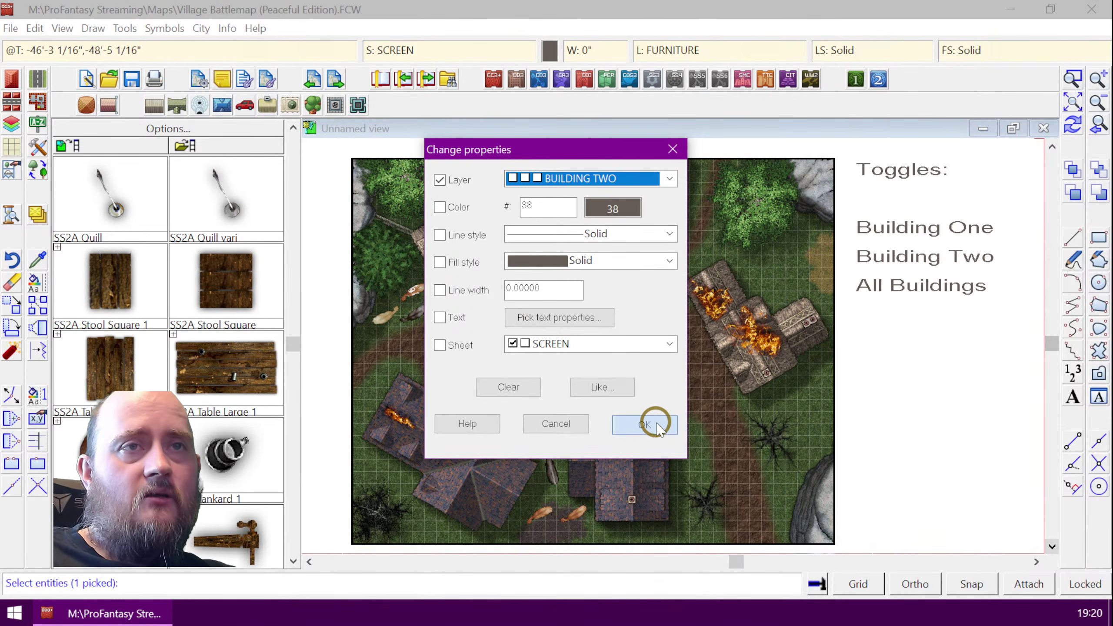
key("ctrl+r")
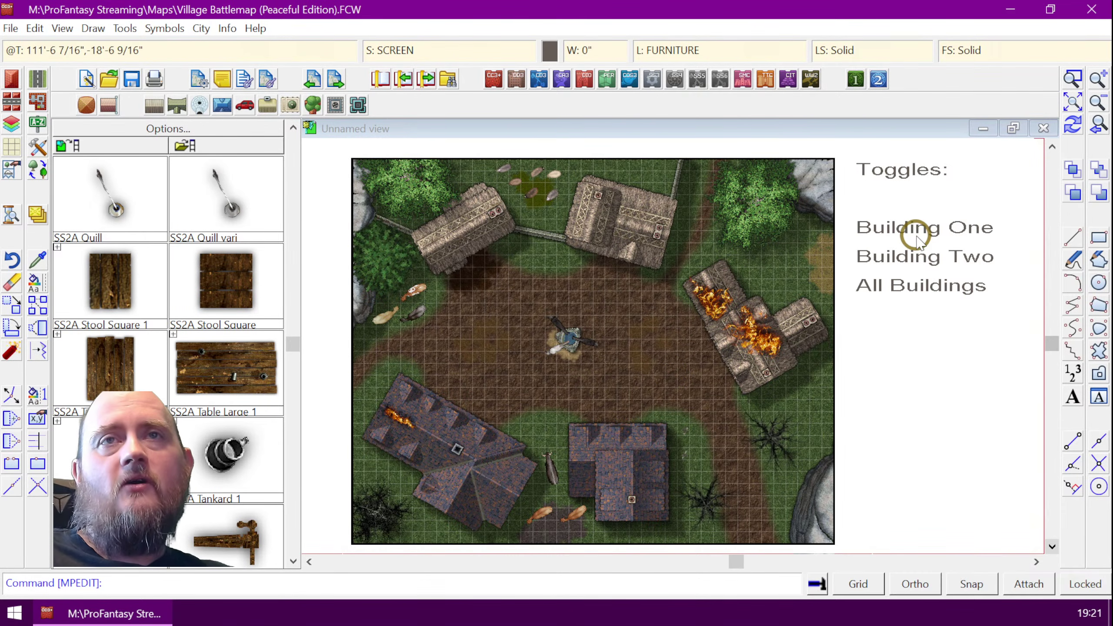
- Start a new hotspot with multi-line macro text and enter GOLAYER BACKGROUND as its first line
left_click(124, 30)
mouse_move(211, 230)
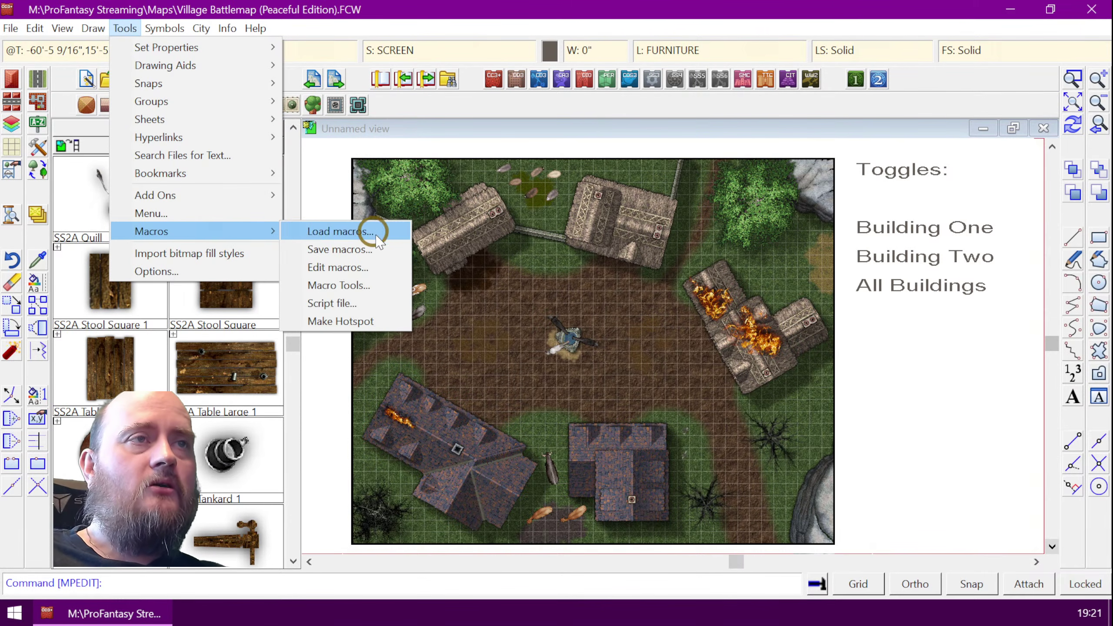
left_click(356, 321)
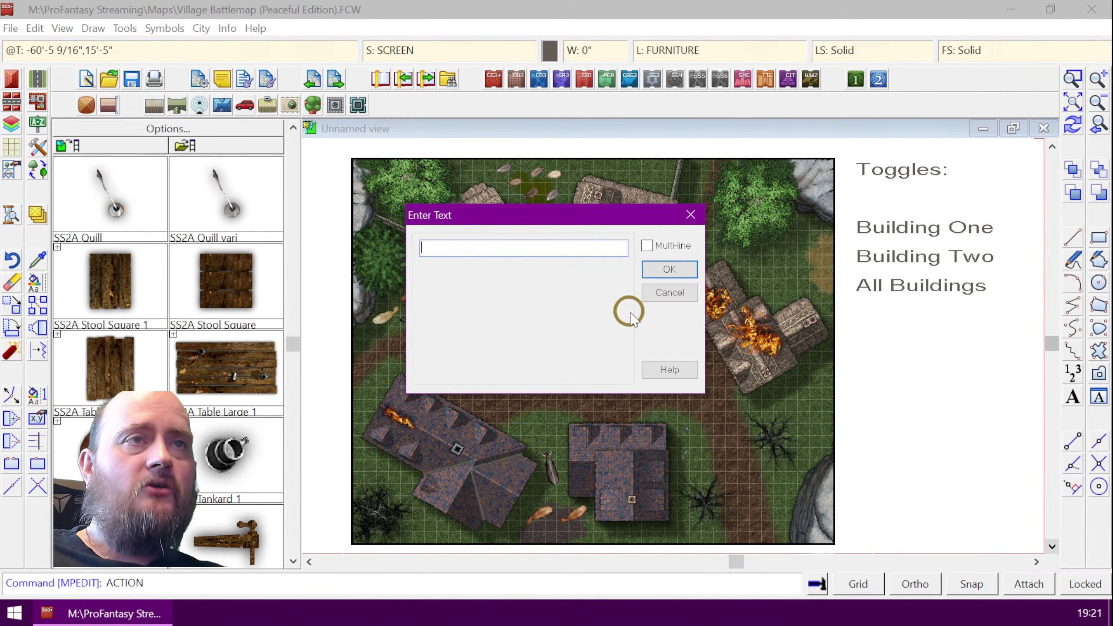
left_click(656, 246)
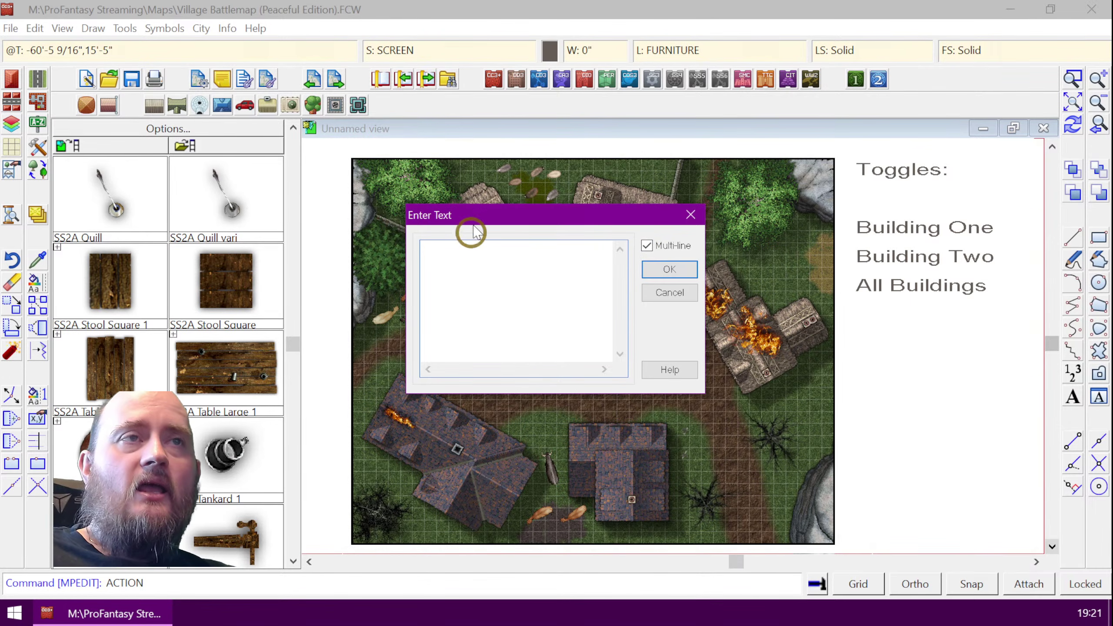
left_click_drag(486, 219, 522, 239)
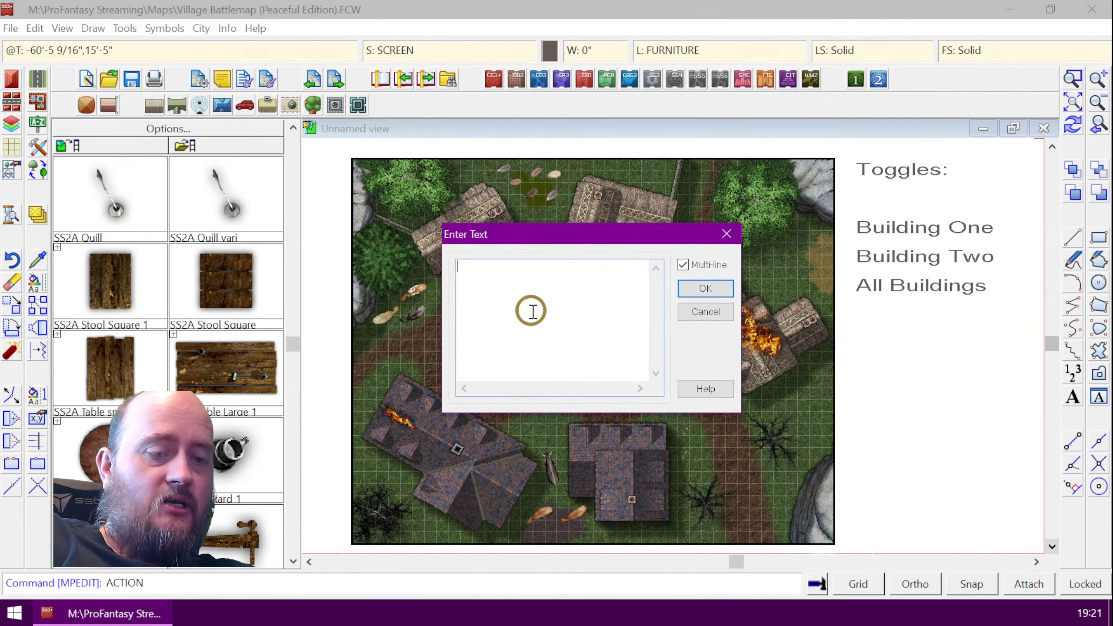
type("GOLAYER")
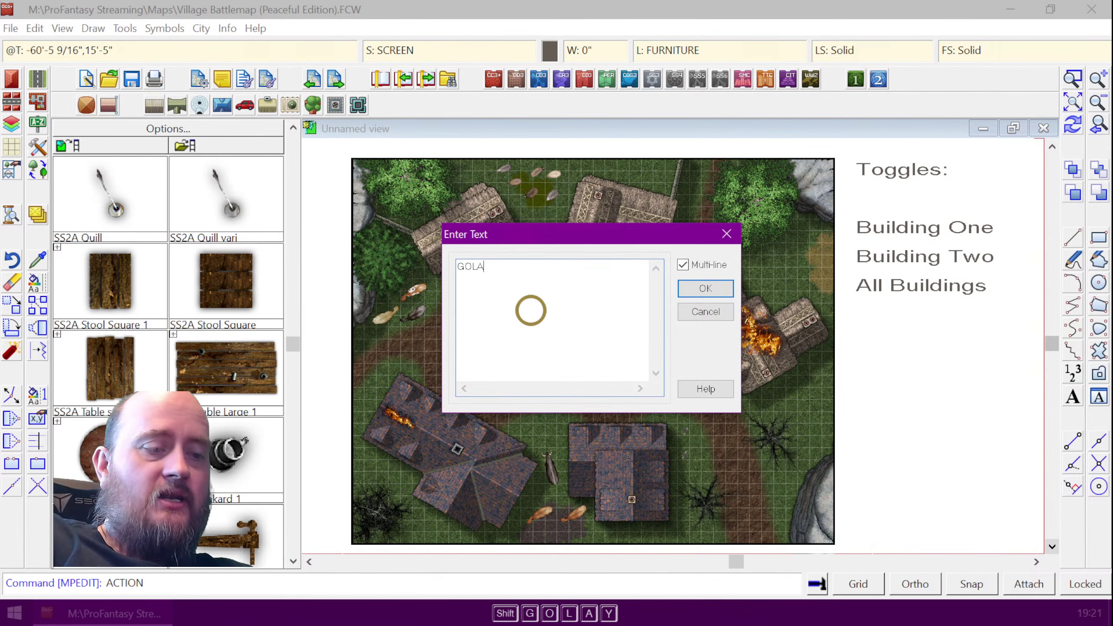
type("BACKGROUND")
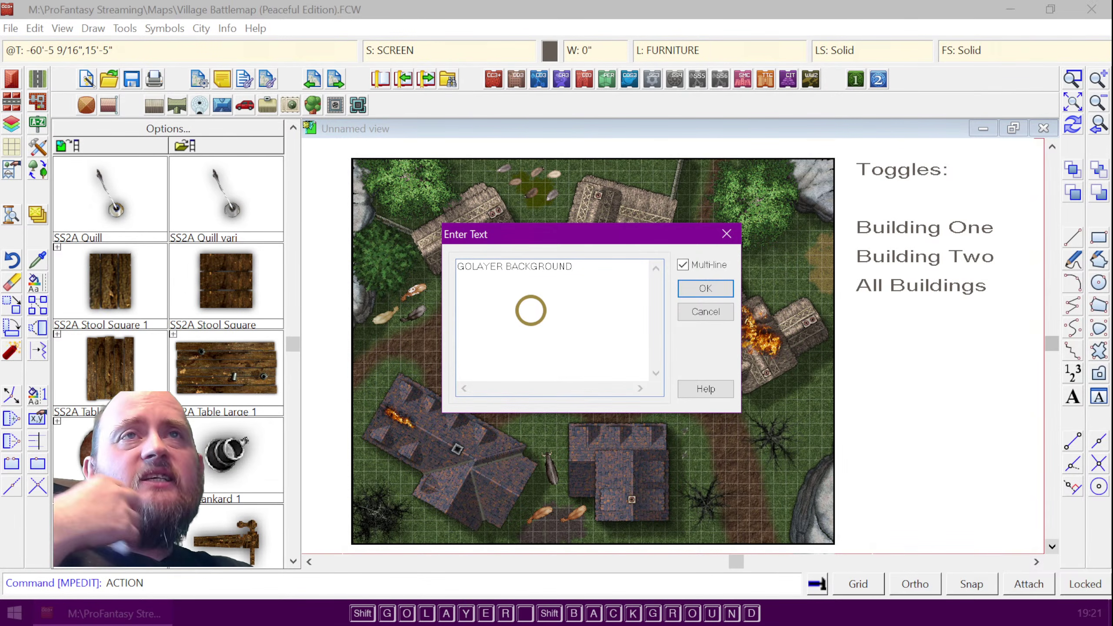
key("Return")
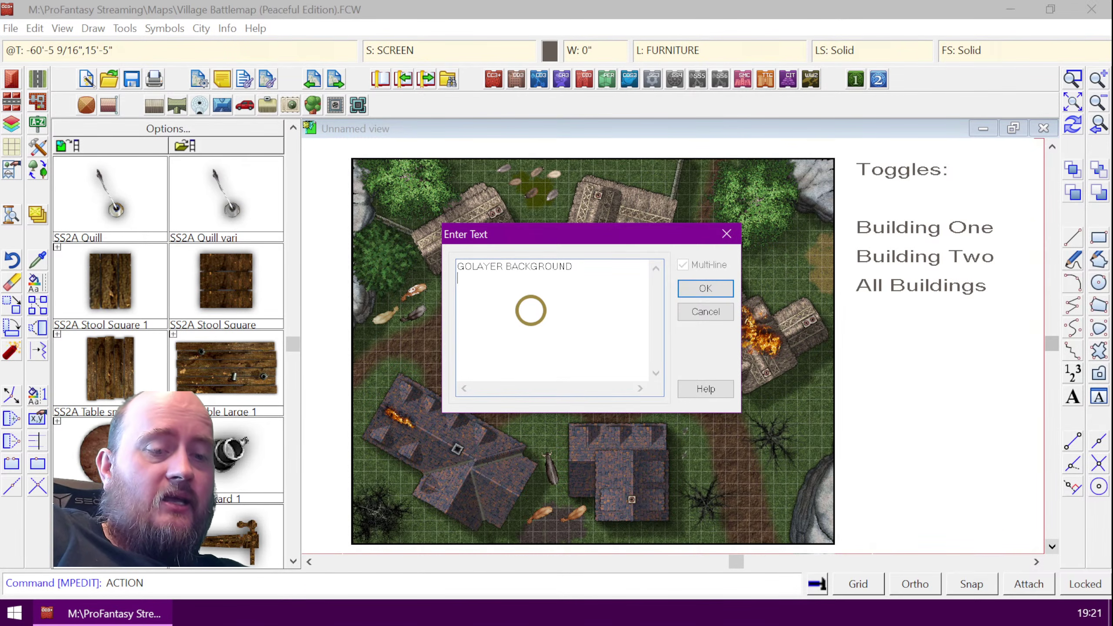
- Add TOGL BUILDING ONE as the second line of the hotspot macro, ending it with a line break
type("T")
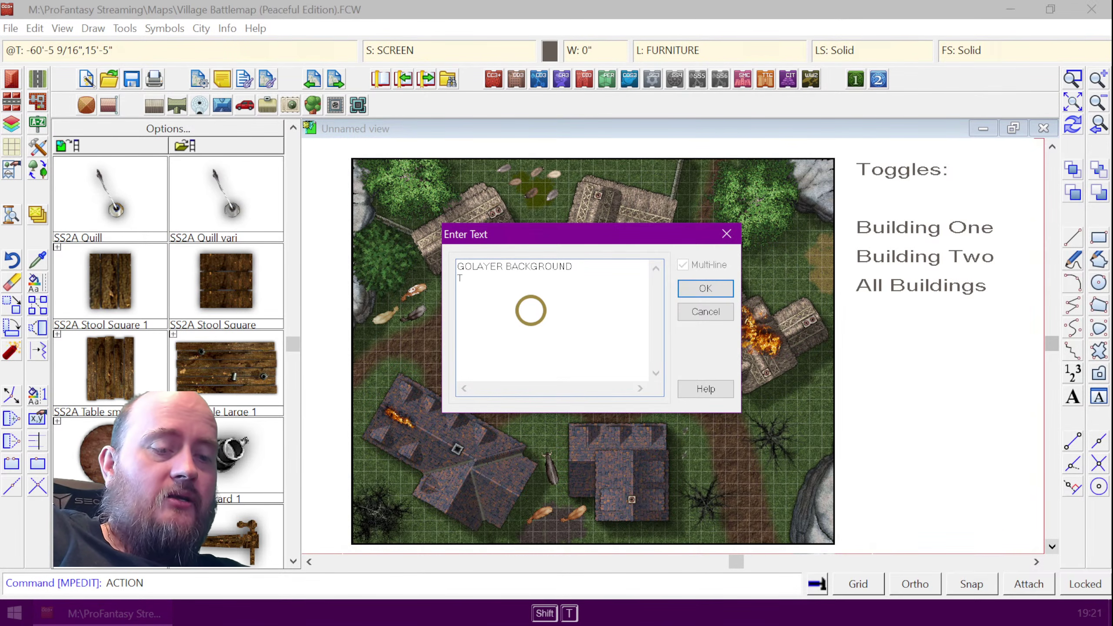
type("OGL")
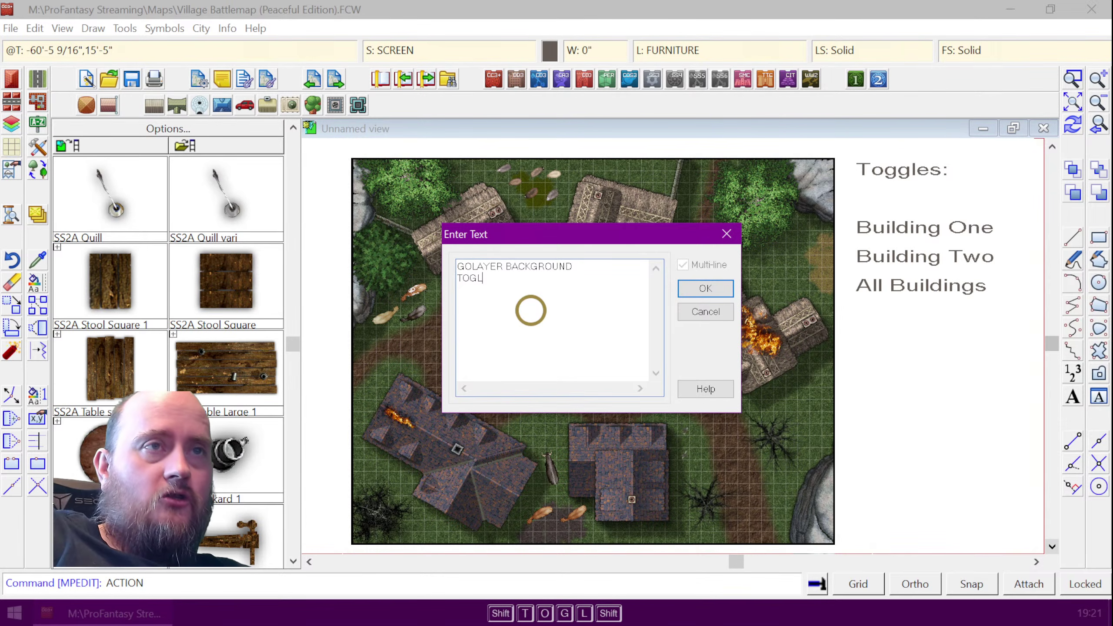
type("F")
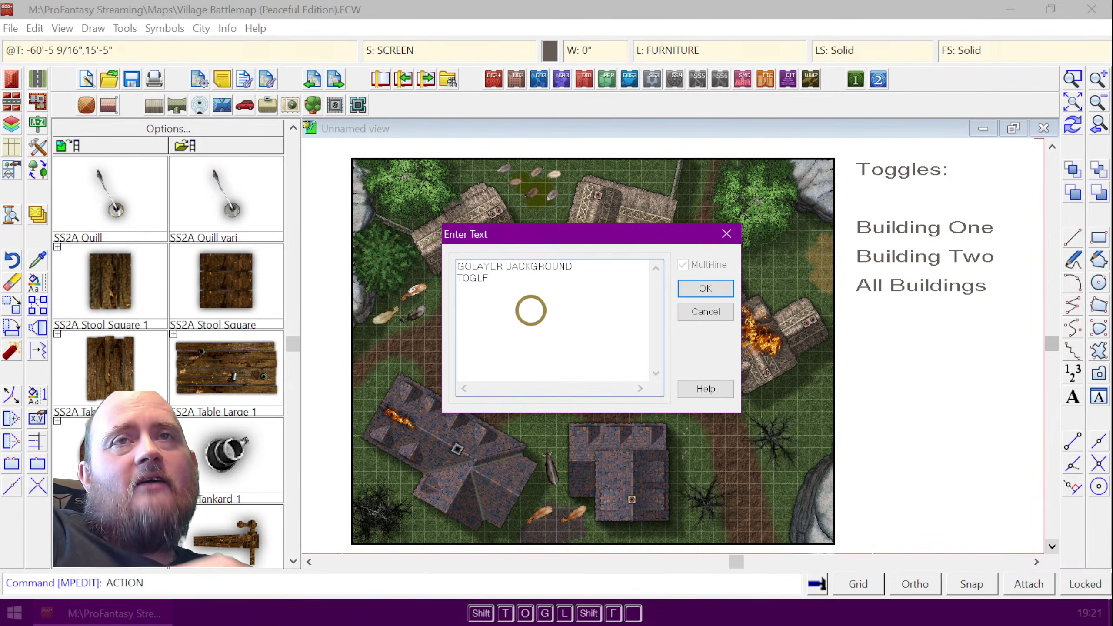
key("Delete")
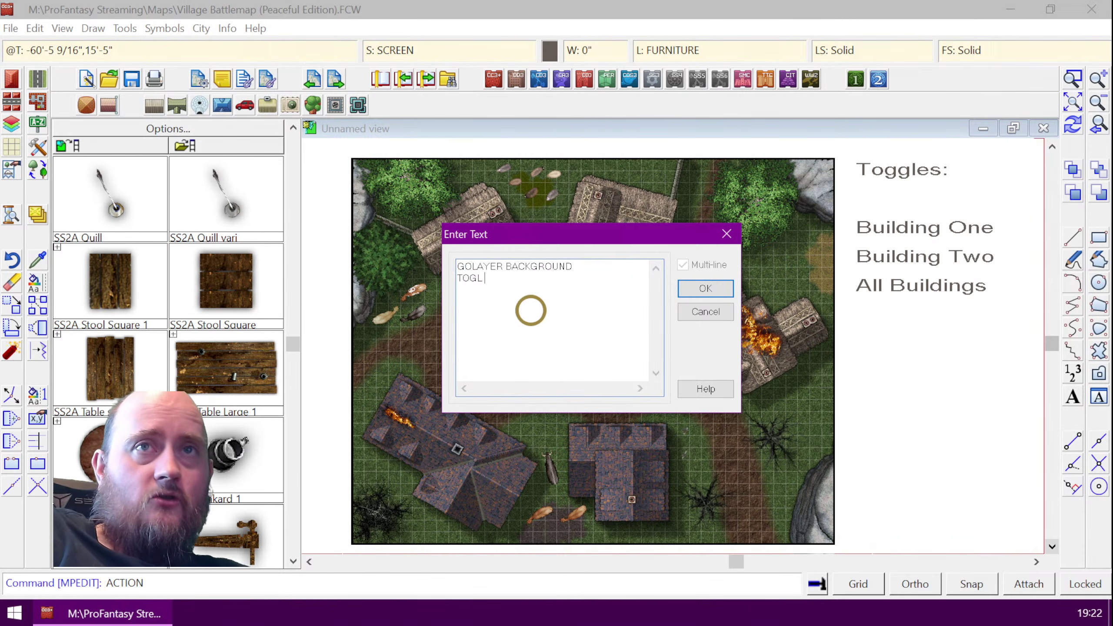
type("BUILDING")
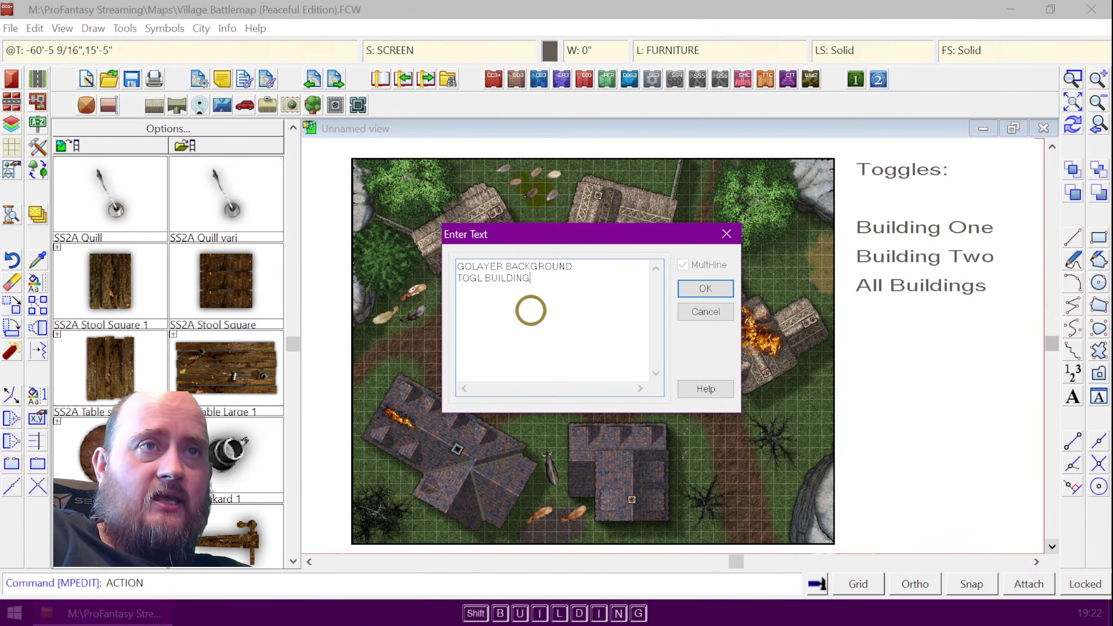
type(" ONE")
key("Return")
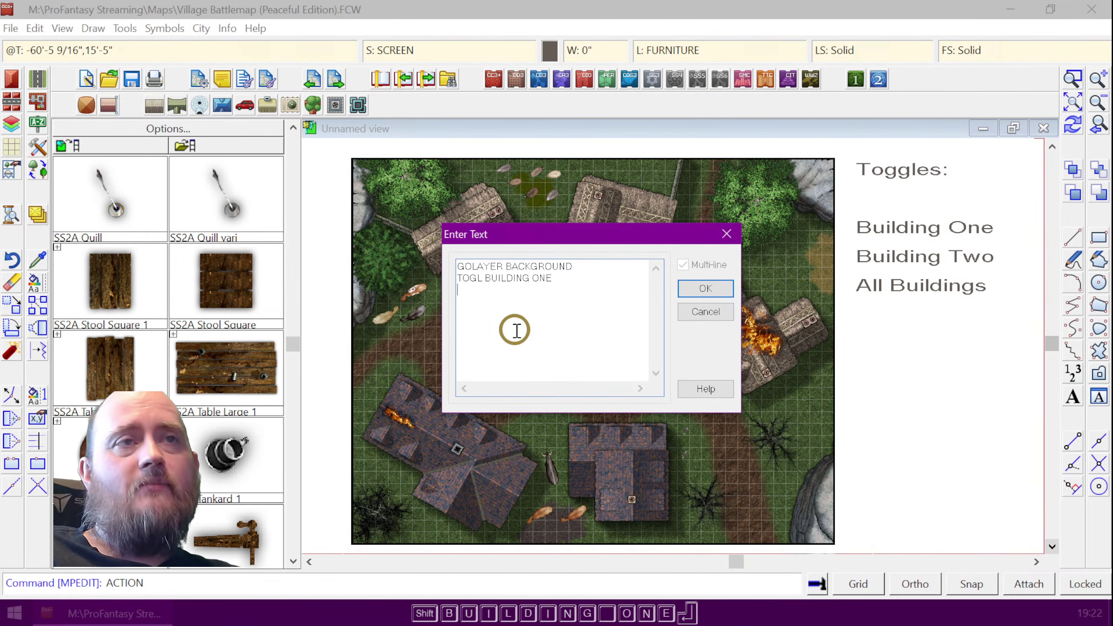
- Accept the macro text and draw the hotspot window around the Building One label
left_click(706, 288)
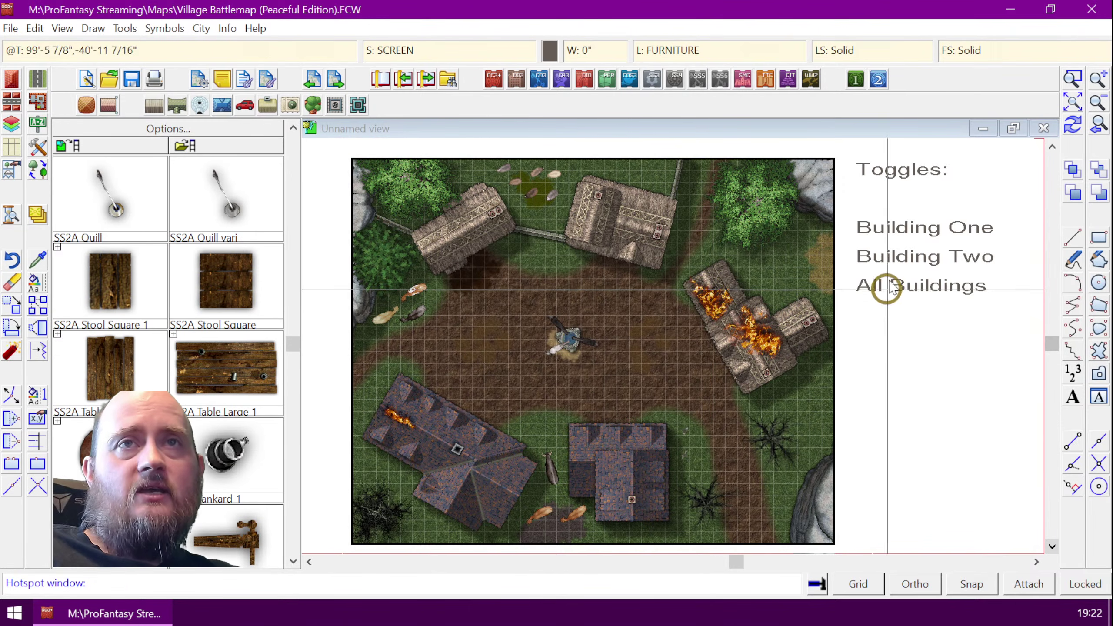
left_click(851, 214)
left_click(1002, 240)
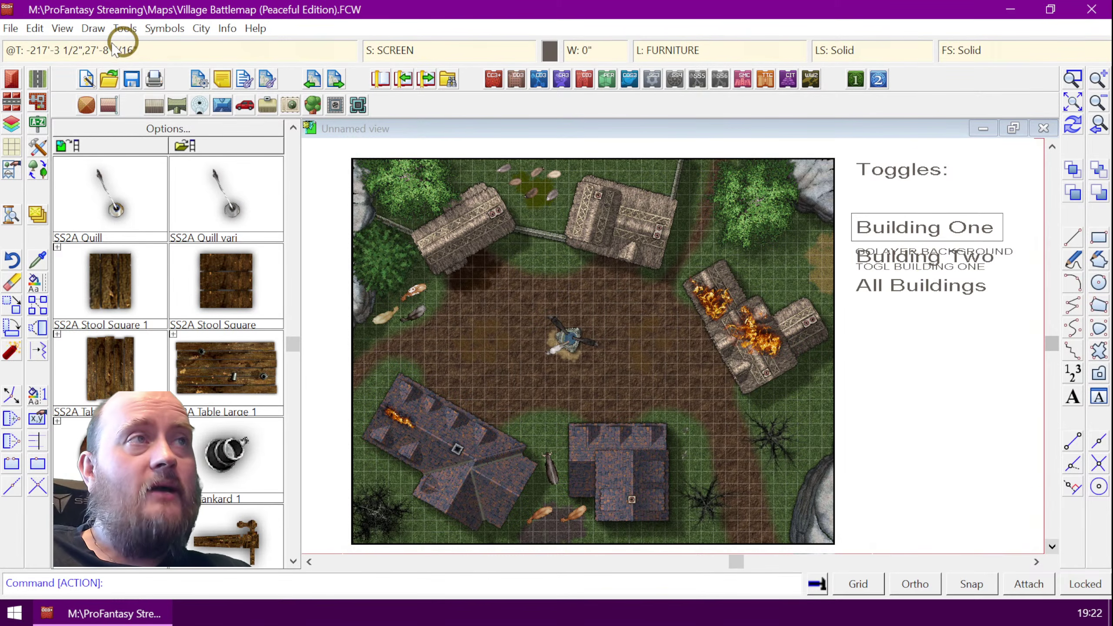
- Hide the hyperlinks and test the Building One hotspot by toggling the roof repeatedly, cancelling any leftover layer name request
left_click(62, 30)
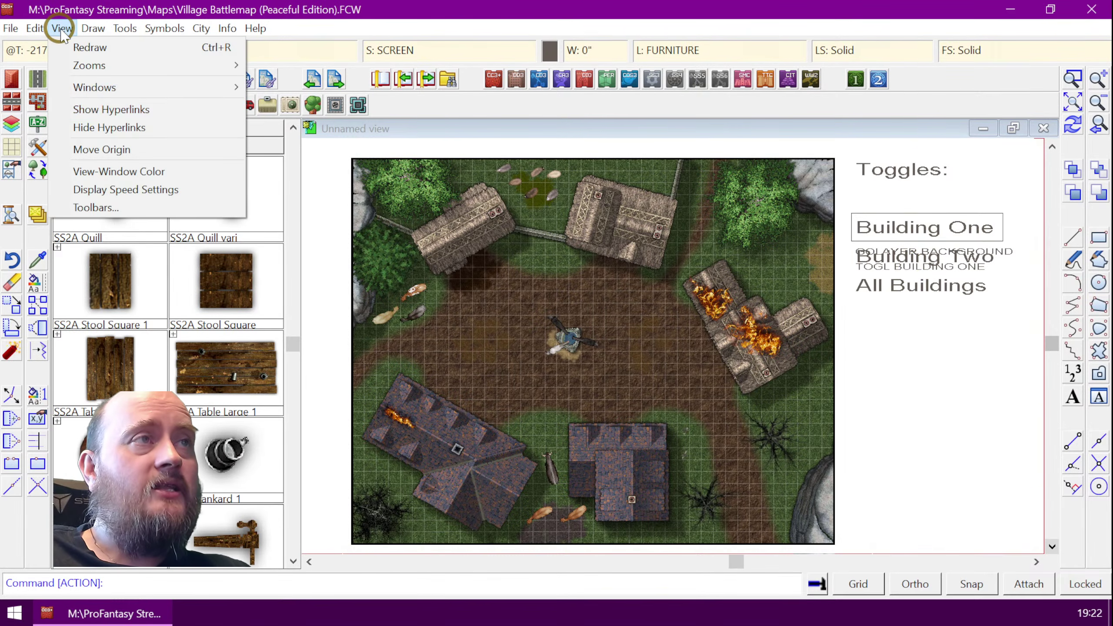
left_click(112, 124)
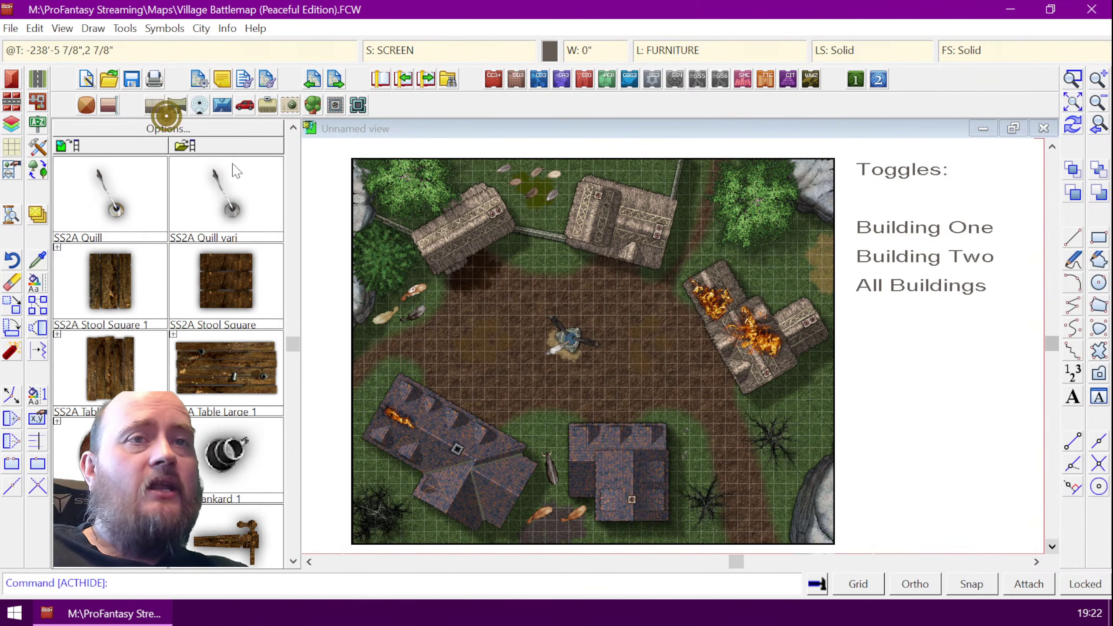
left_click(899, 228)
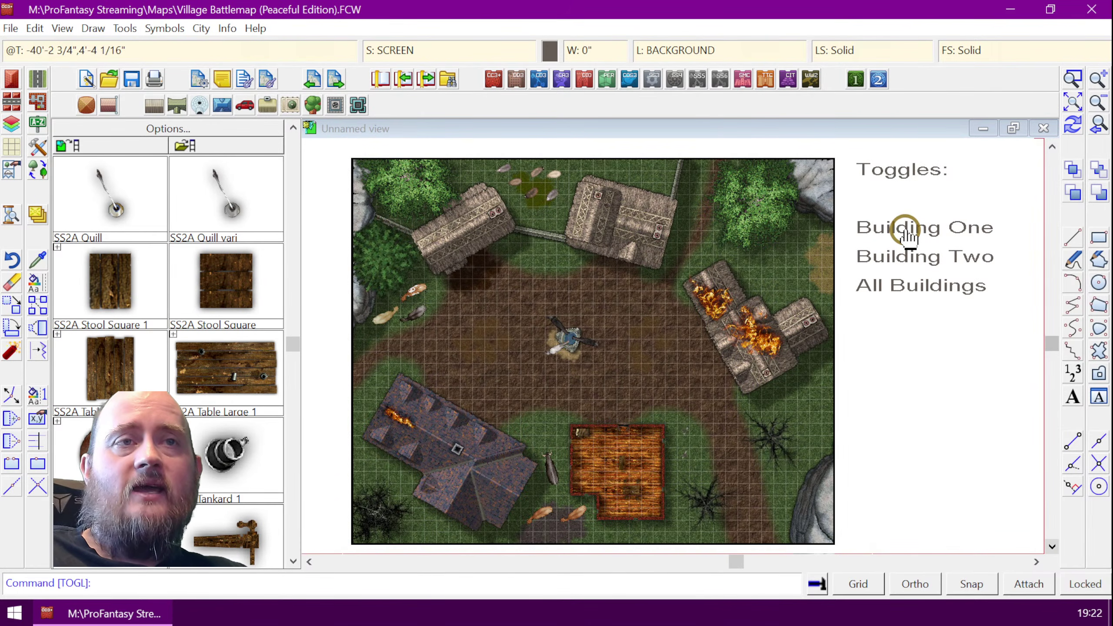
left_click(906, 236)
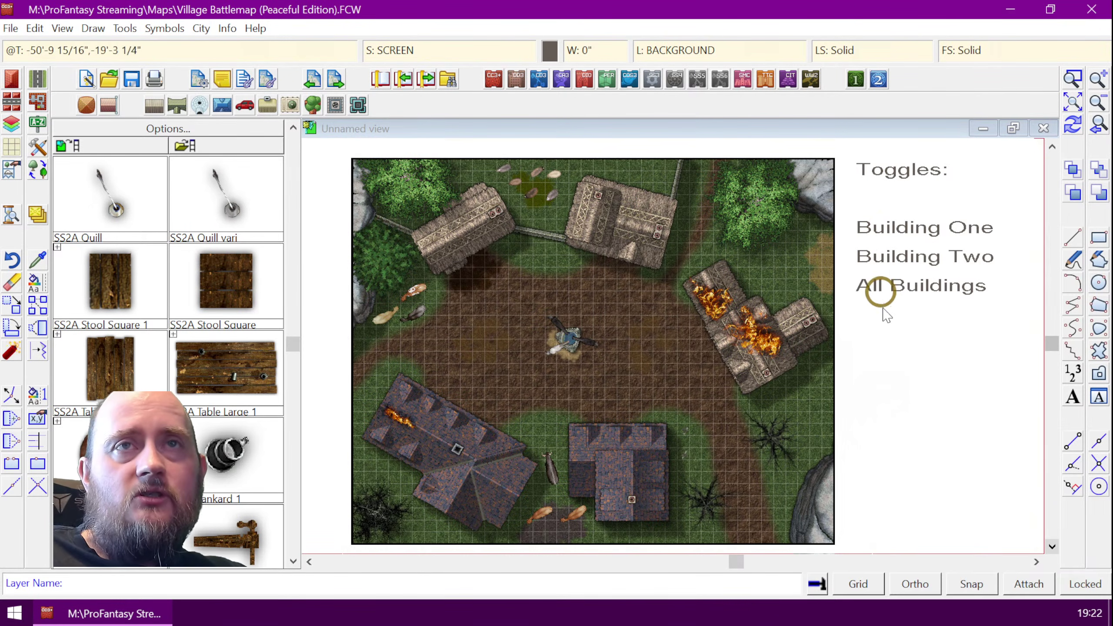
key("Escape")
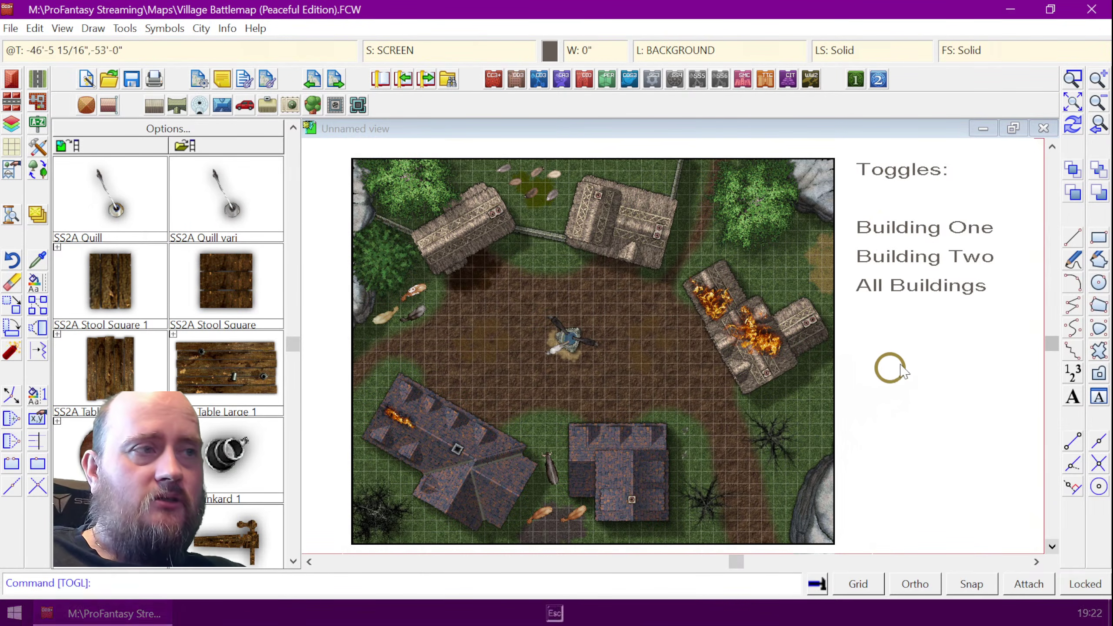
left_click(898, 236)
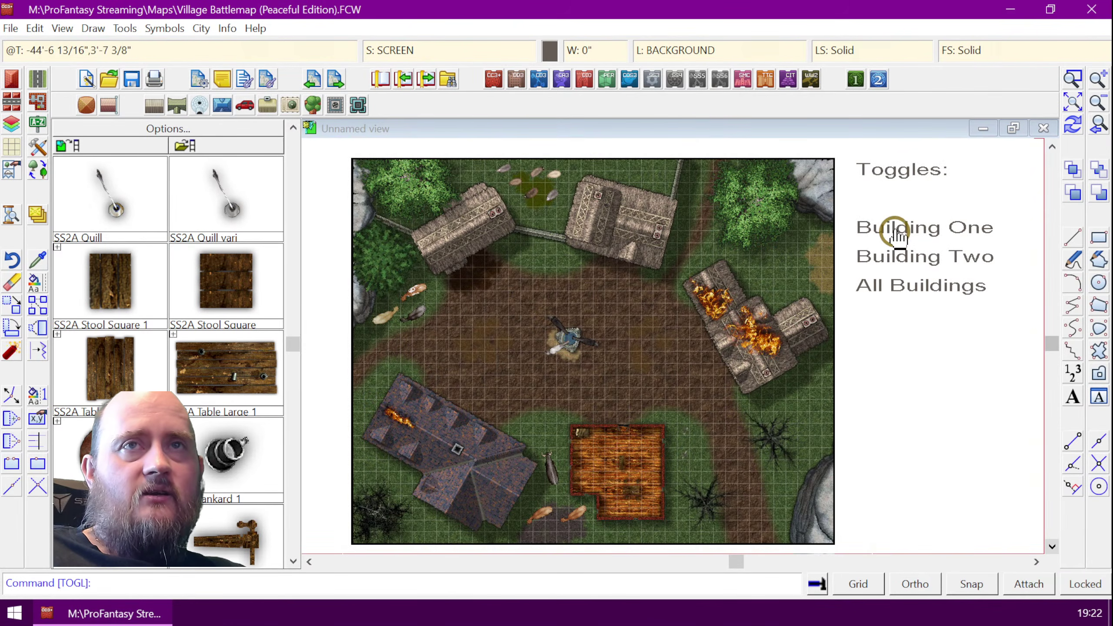
left_click(892, 232)
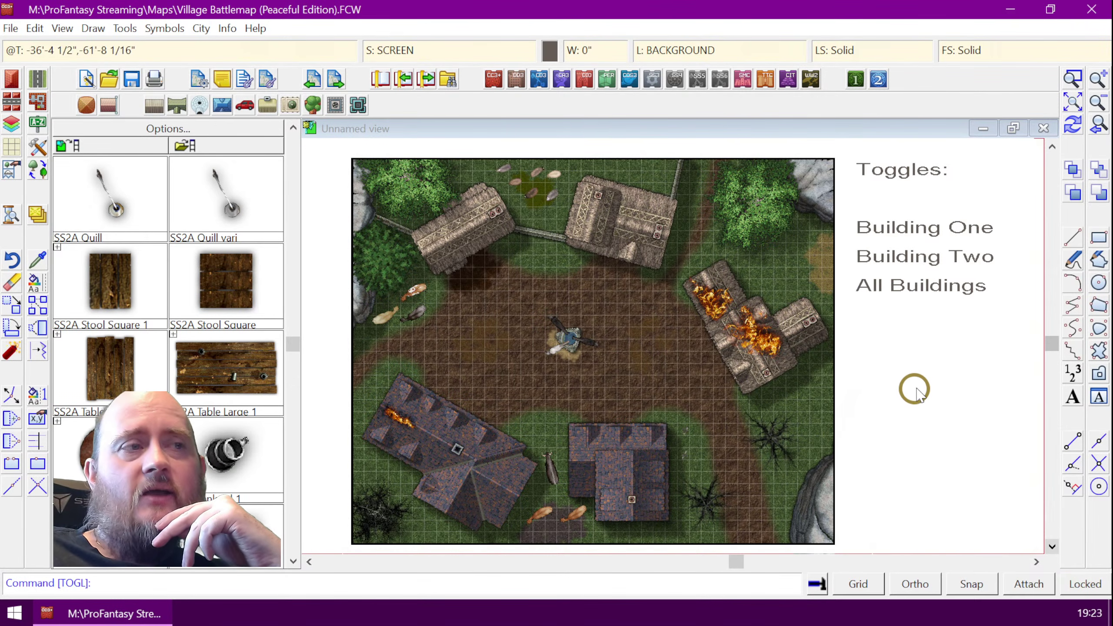
key("Return")
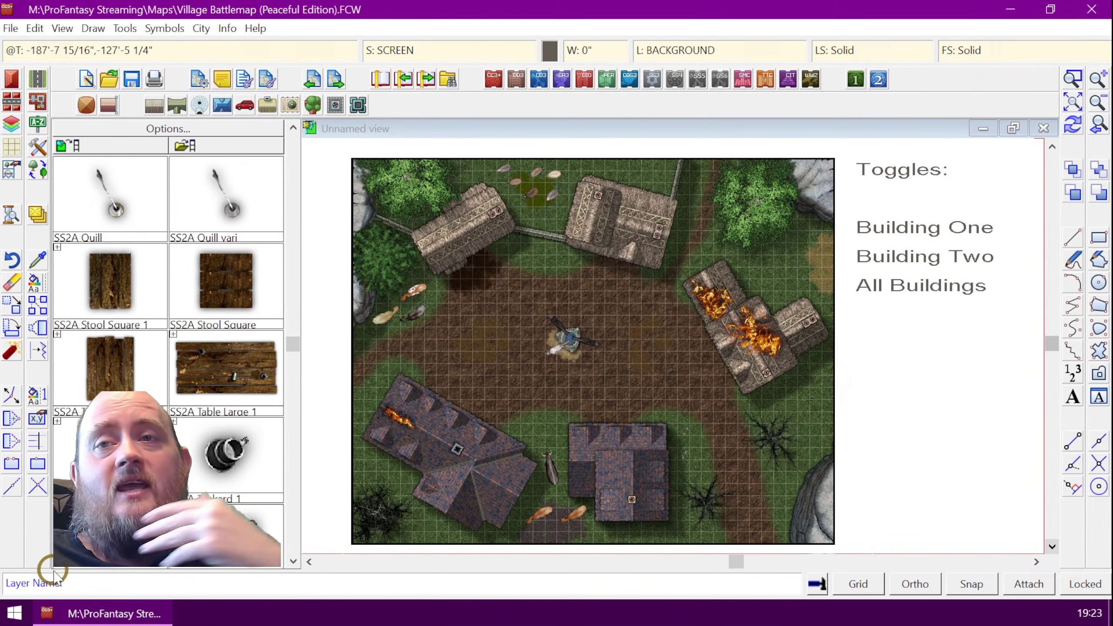
key("Escape")
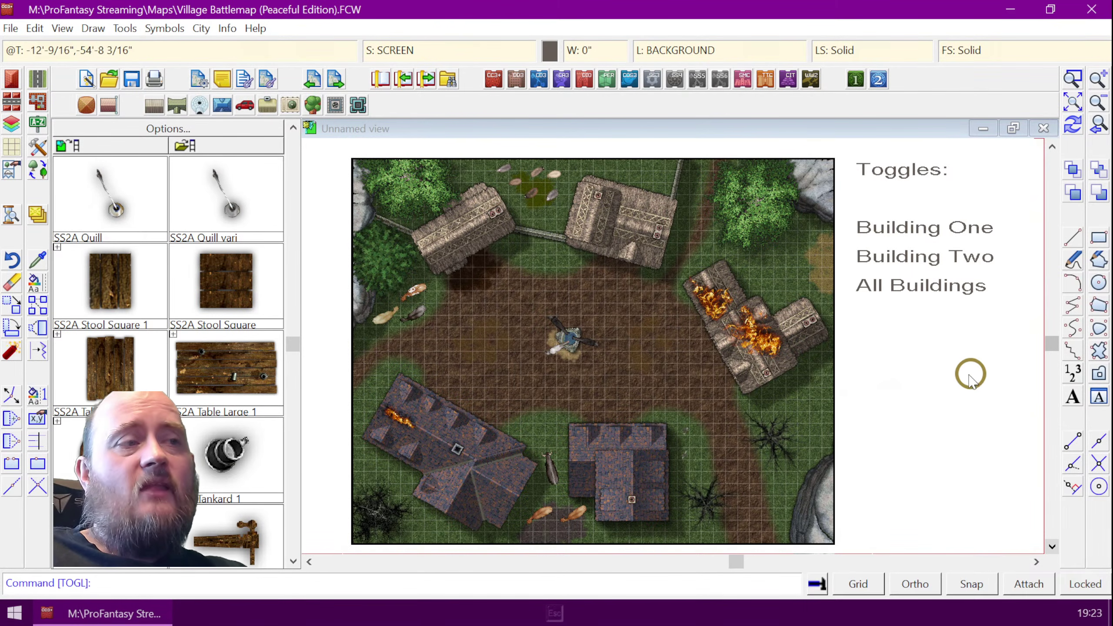
- Show the hyperlinks and append a NULL line to the Building One hotspot's macro
left_click(64, 29)
left_click(115, 109)
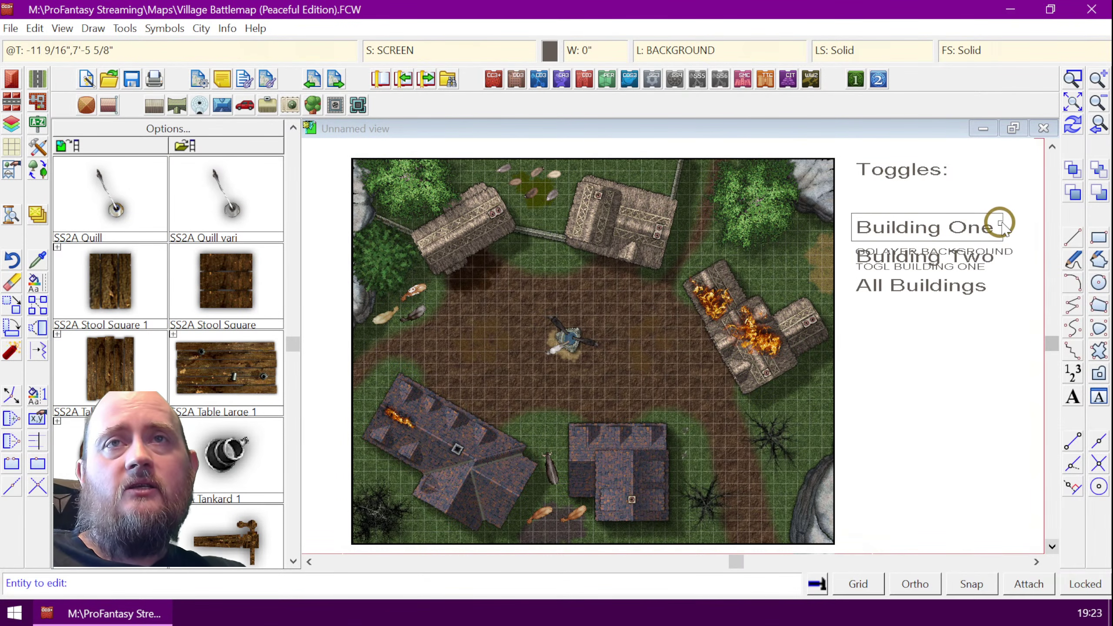
left_click(1001, 222)
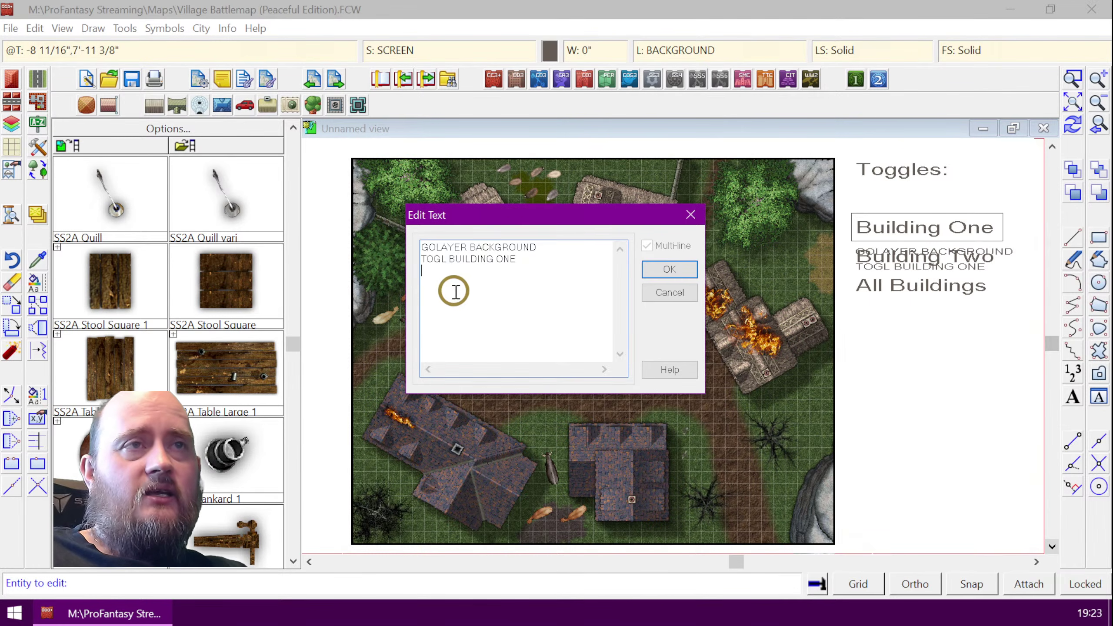
type("NULL")
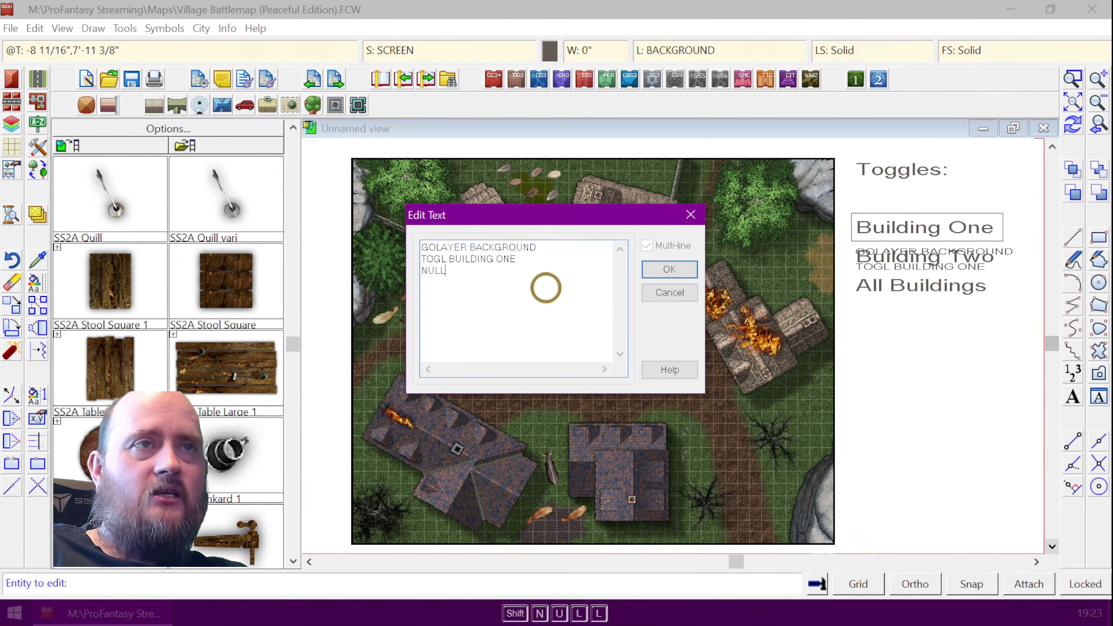
key("Return")
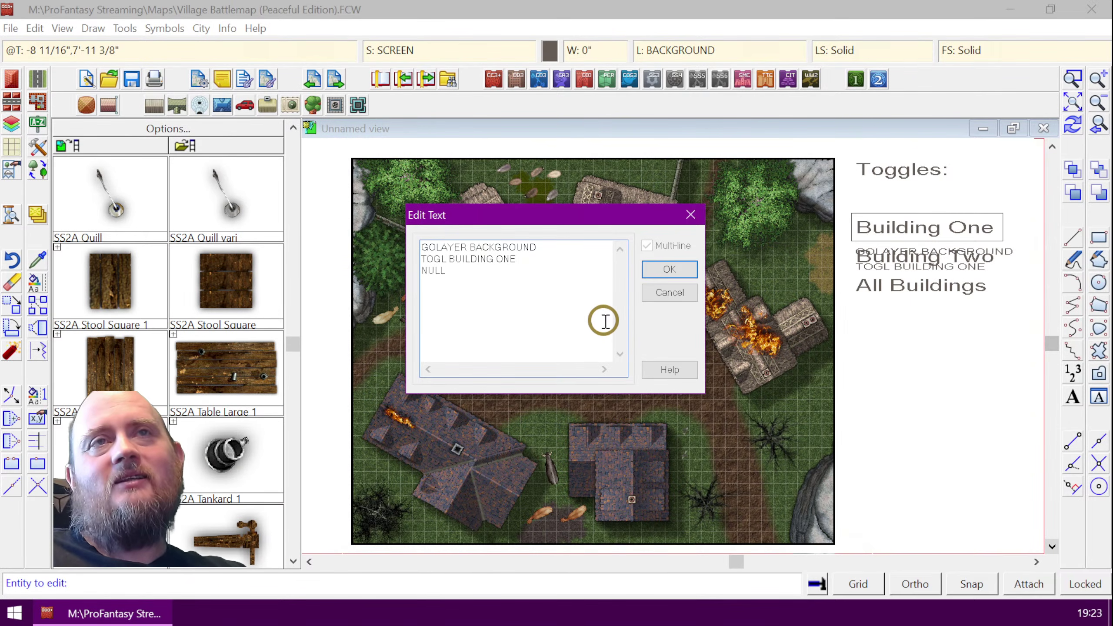
left_click(682, 275)
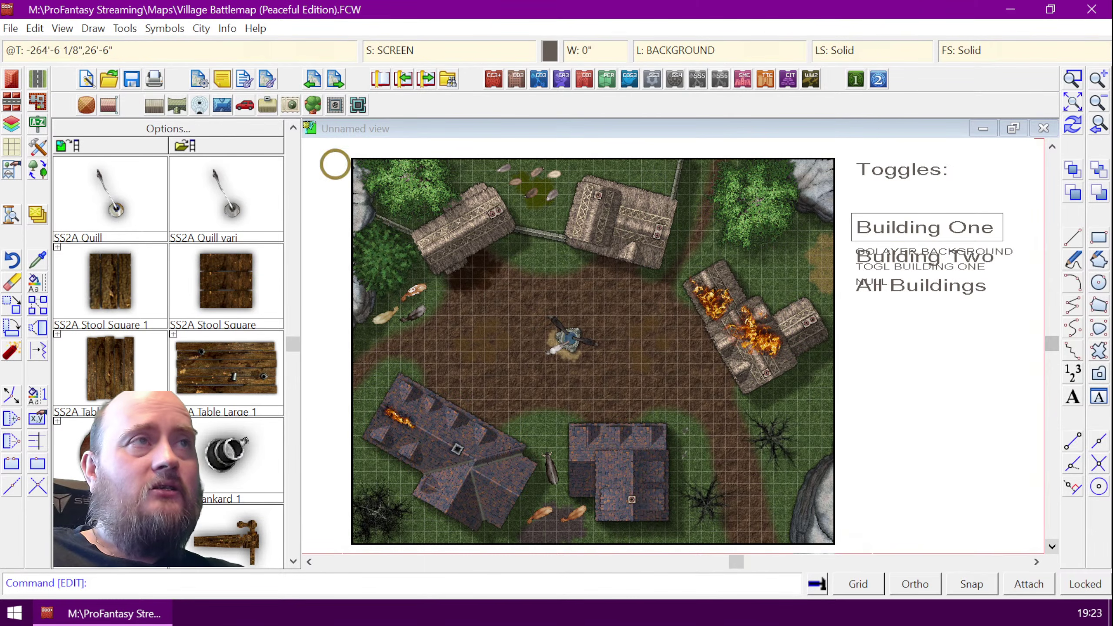
- Hide the hyperlinks again and toggle the Building One roof off and on twice with its hotspot
left_click(61, 29)
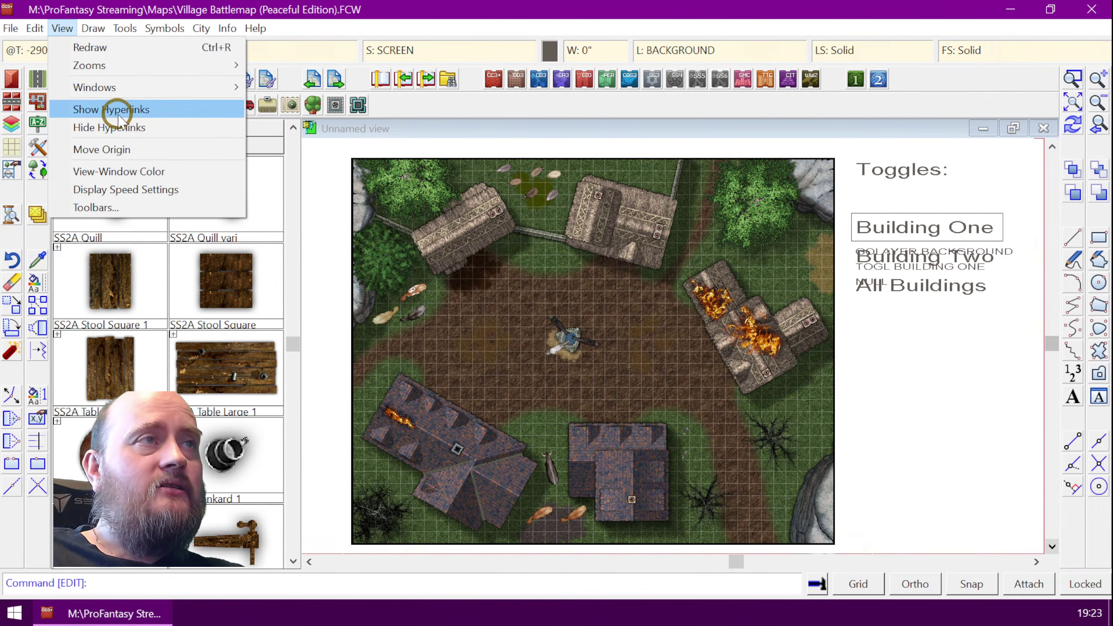
left_click(109, 126)
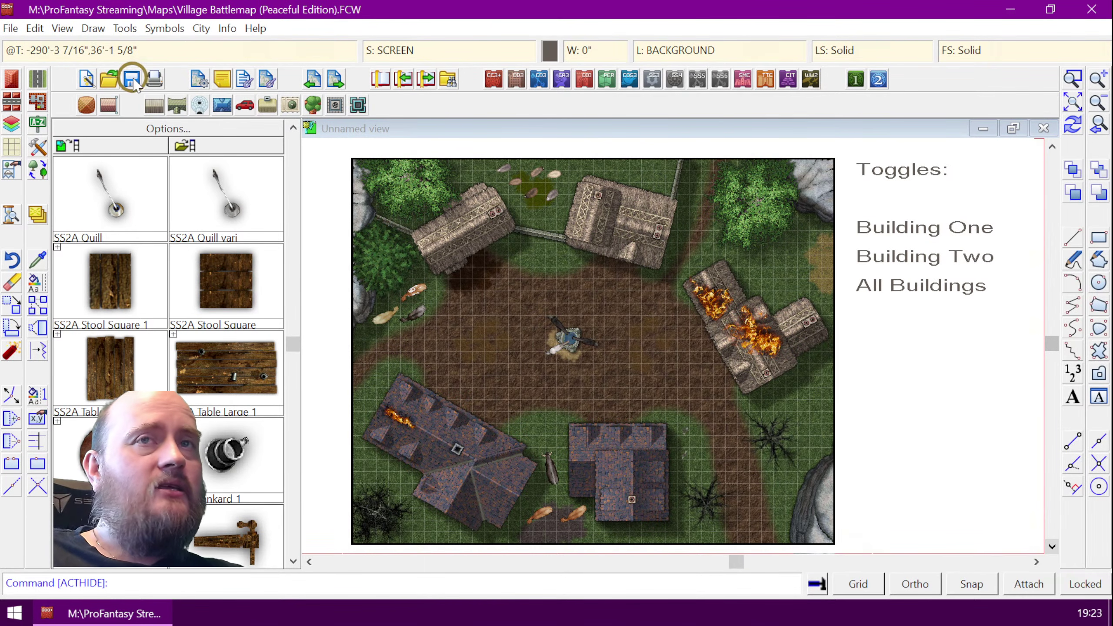
left_click(943, 228)
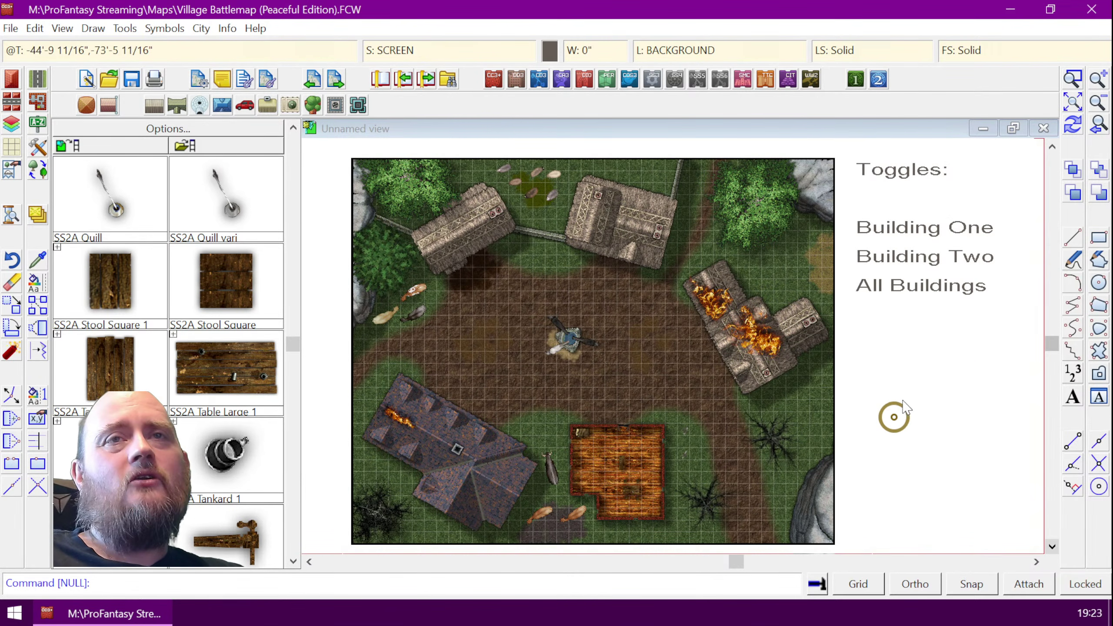
left_click(903, 231)
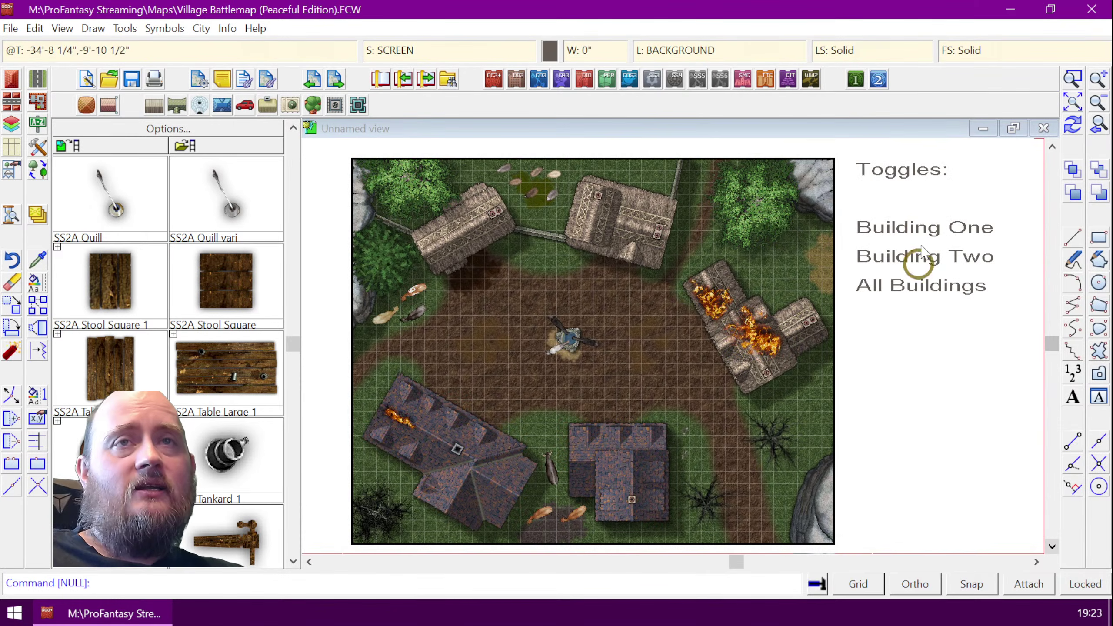
left_click(919, 229)
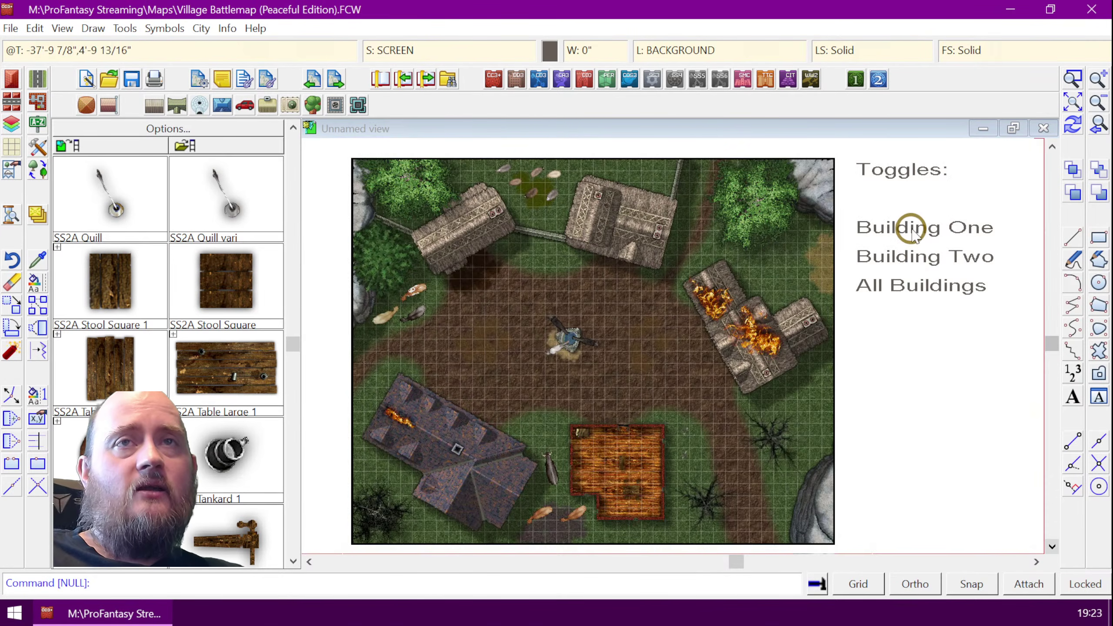
left_click(910, 229)
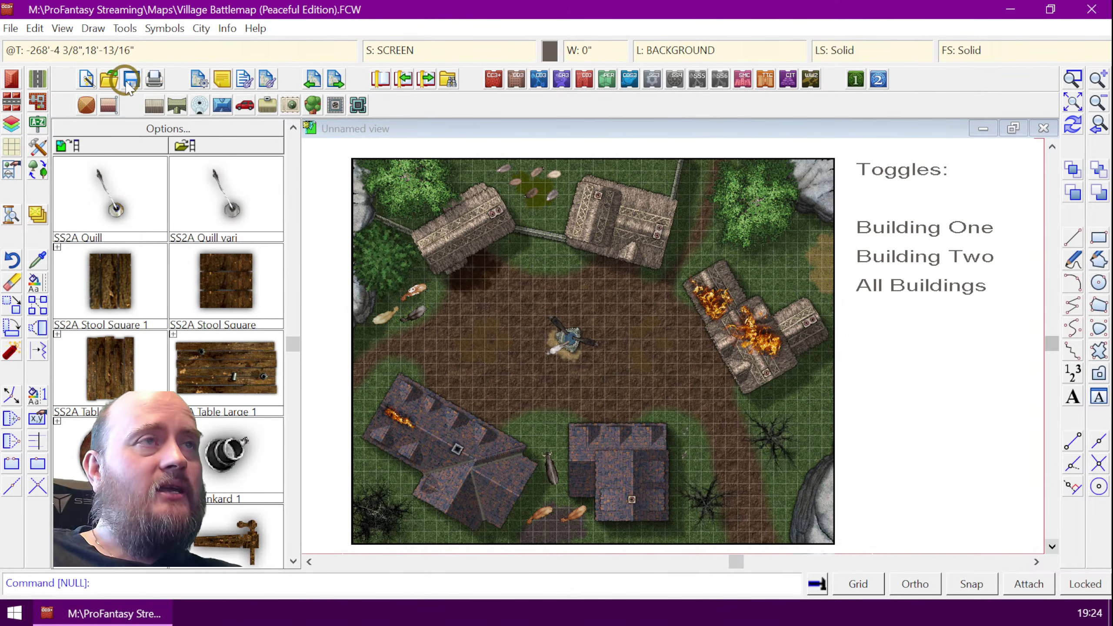
- Start a new hotspot with multi-line macro text and enter GOLAYER BACKGROUND as its first line
left_click(116, 29)
mouse_move(215, 230)
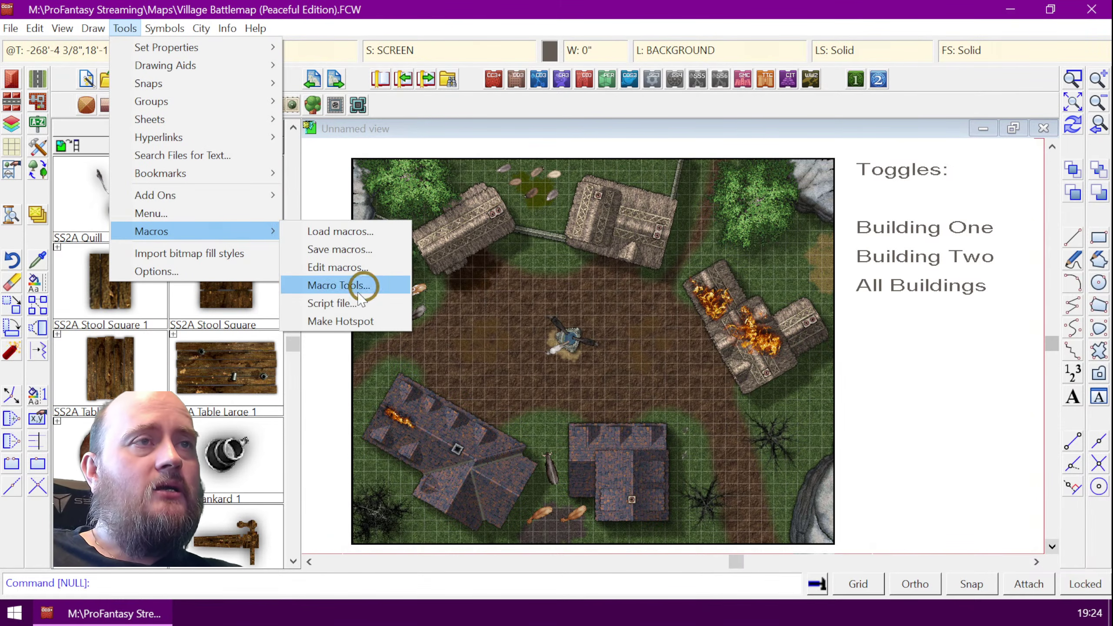
left_click(340, 321)
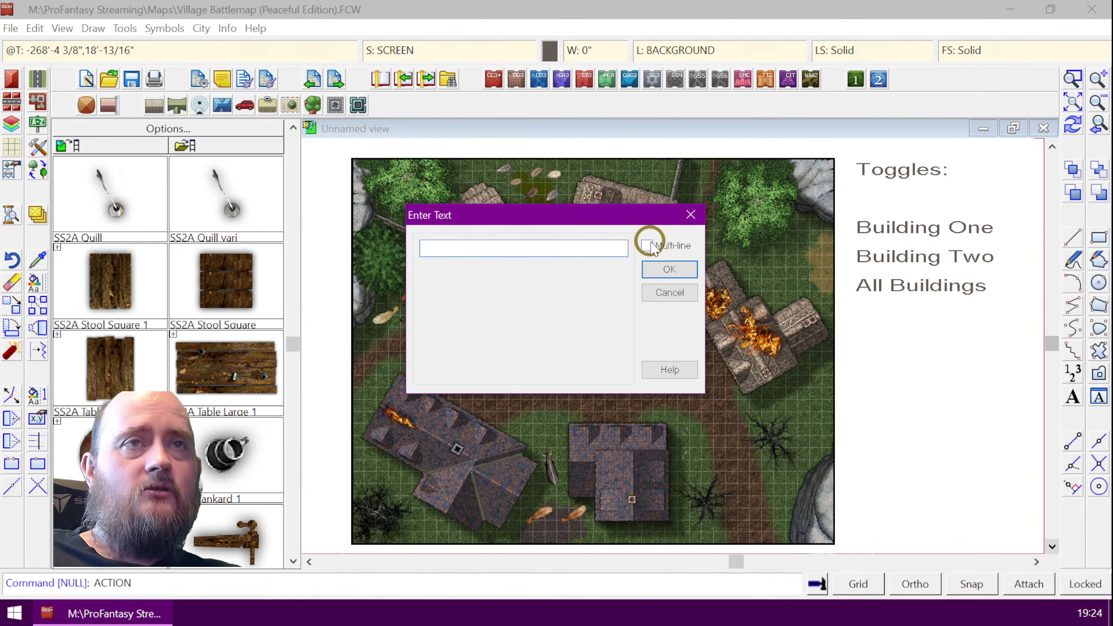
type("G")
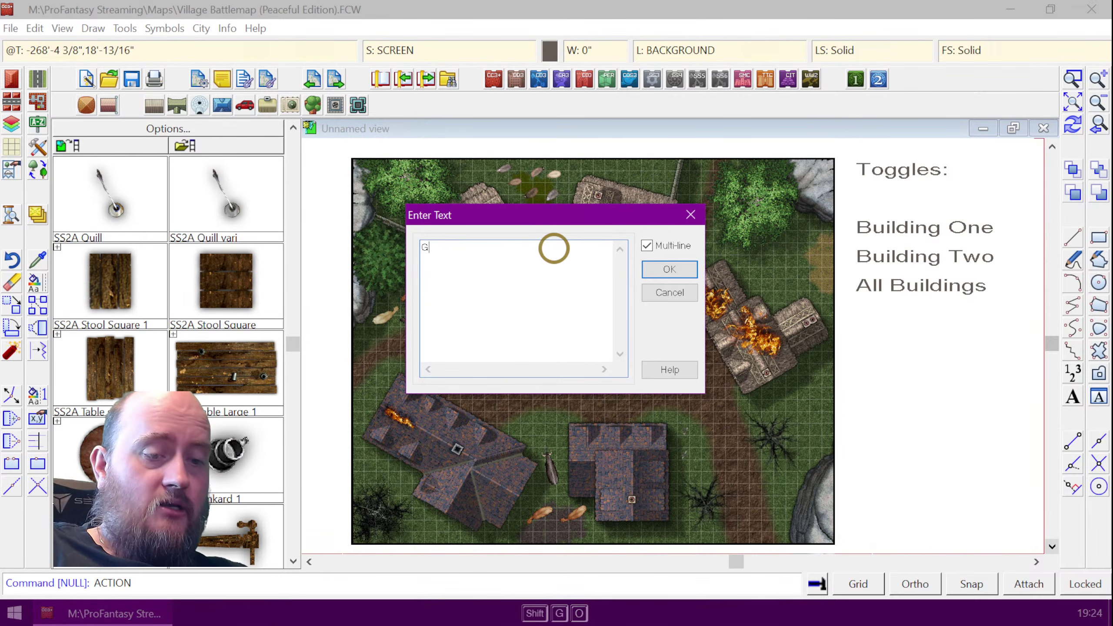
type("OLAYER BACKGROUND")
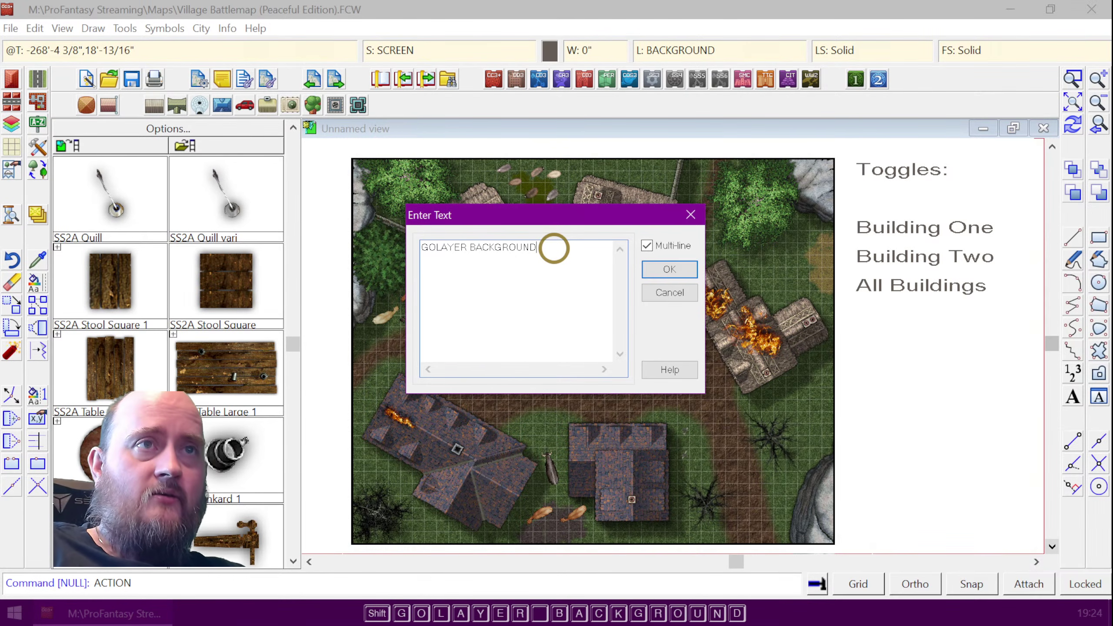
key("Return")
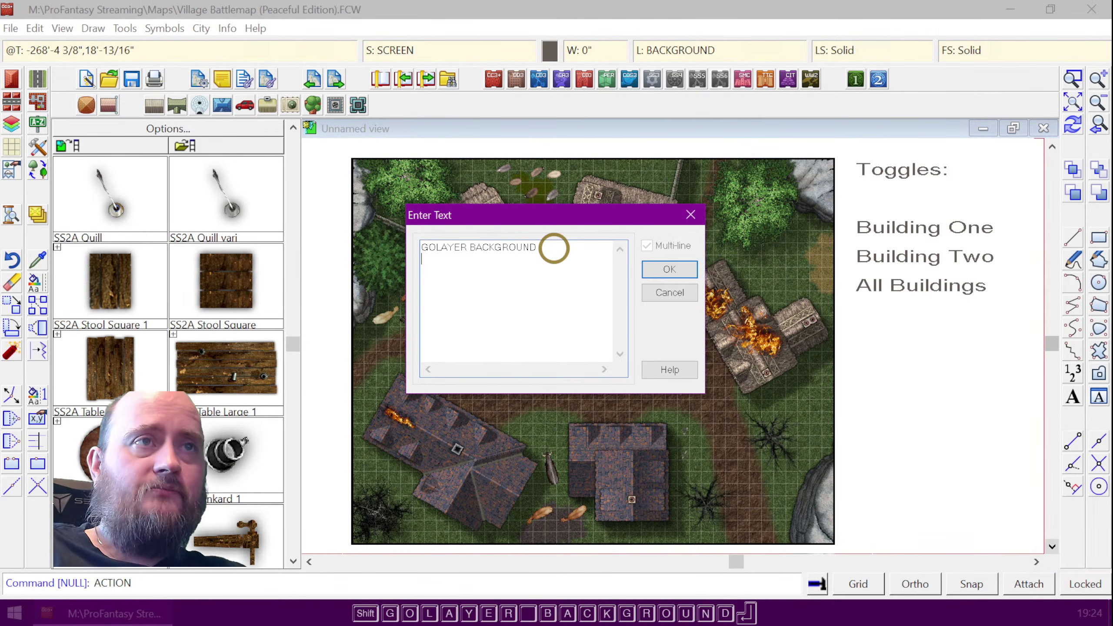
- Add TOGL BUILDING TWO as the second line of the hotspot macro
type("TOGLL")
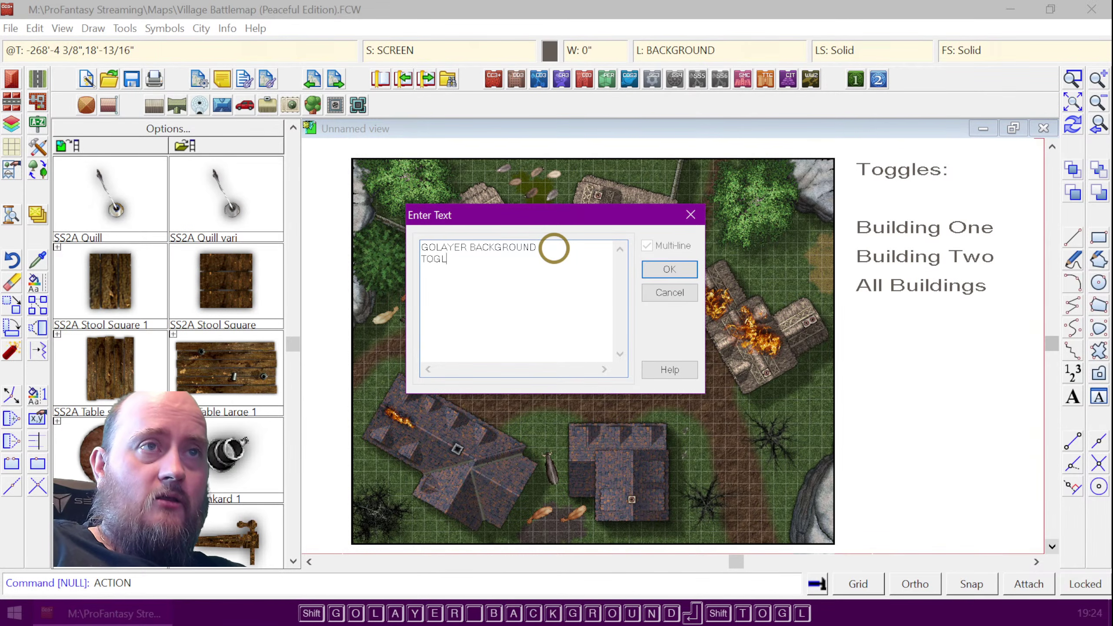
key("BackSpace")
type("B")
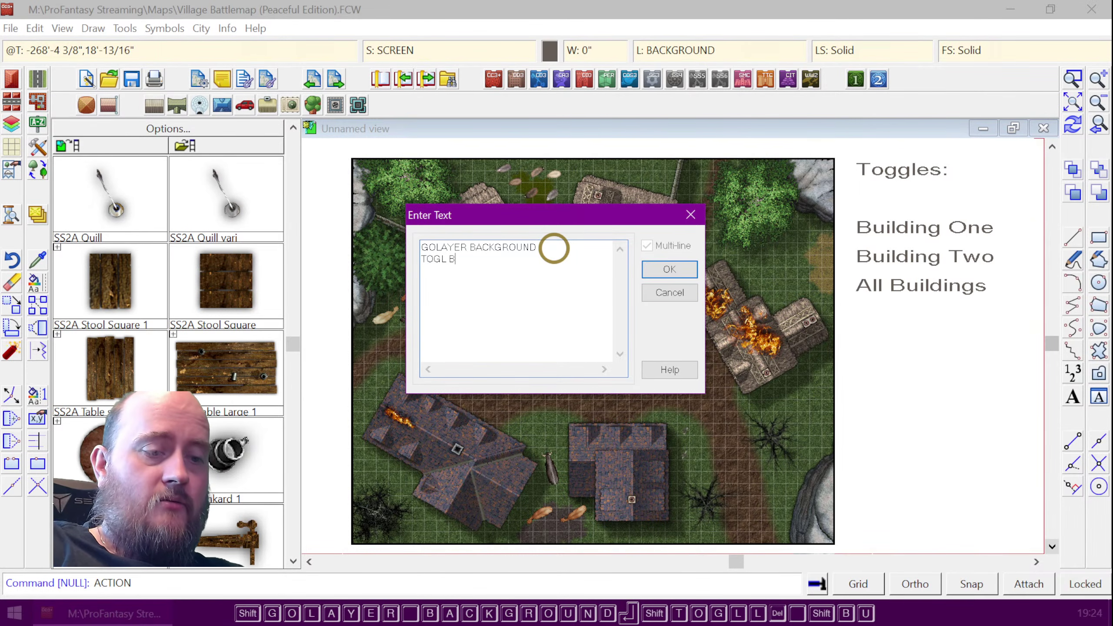
type("UILDING TWO")
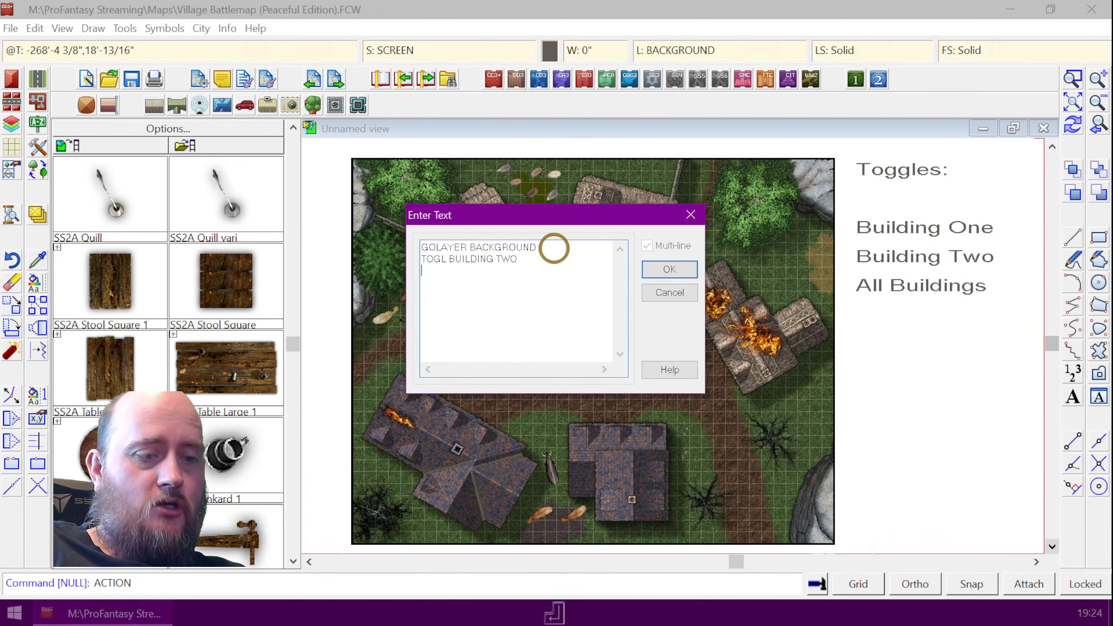
- End the macro with a NULL line, accept it and draw the hotspot window around the Building Two label
key("Return")
type("NULL")
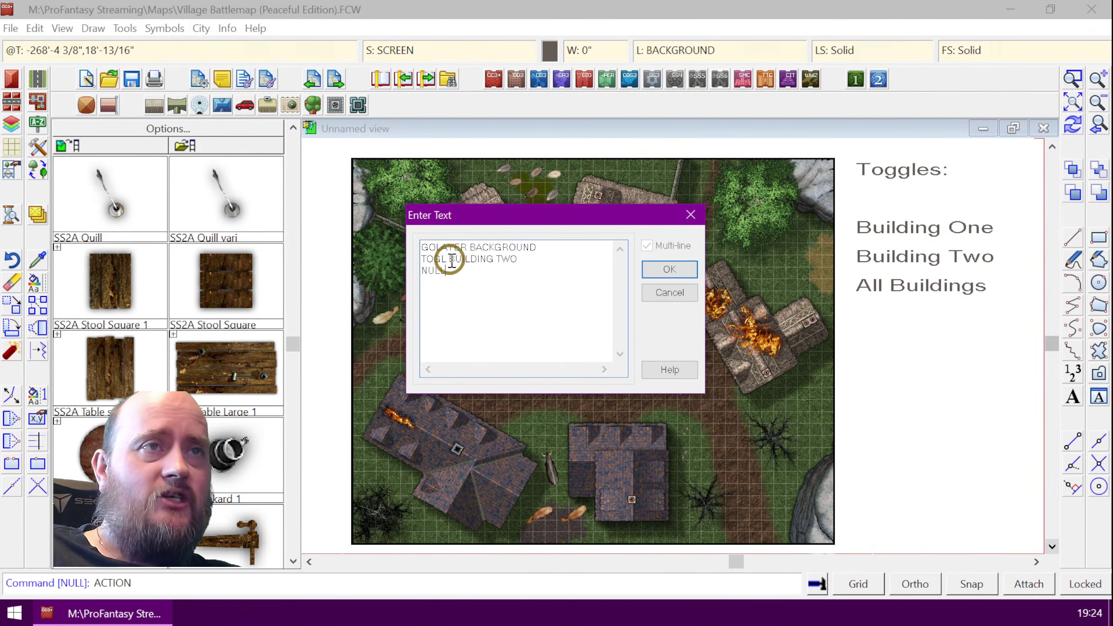
key("Return")
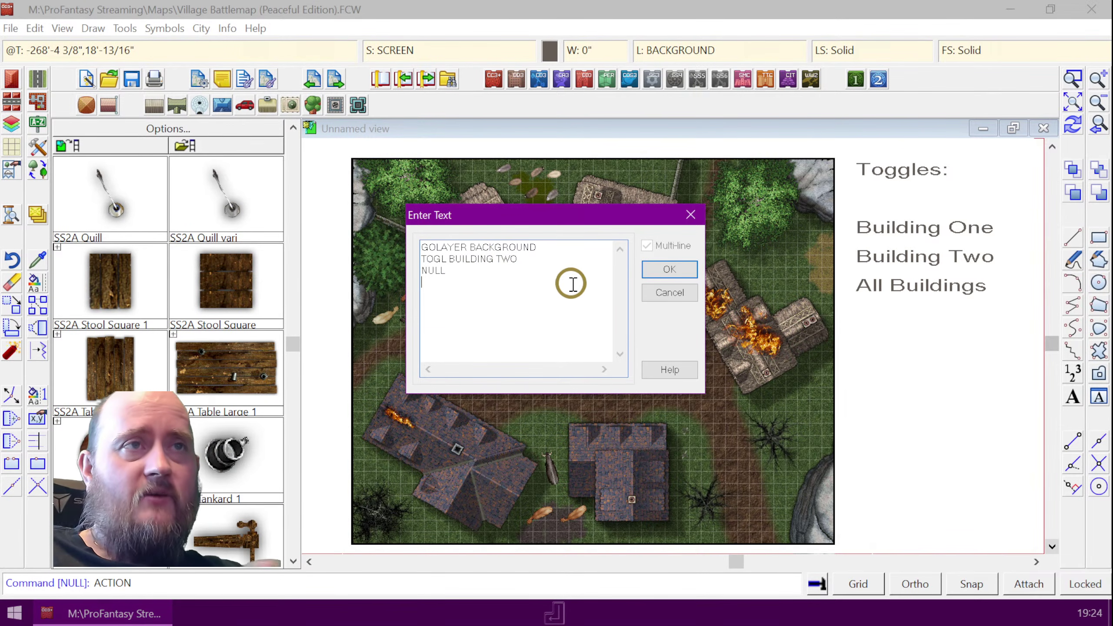
left_click(670, 268)
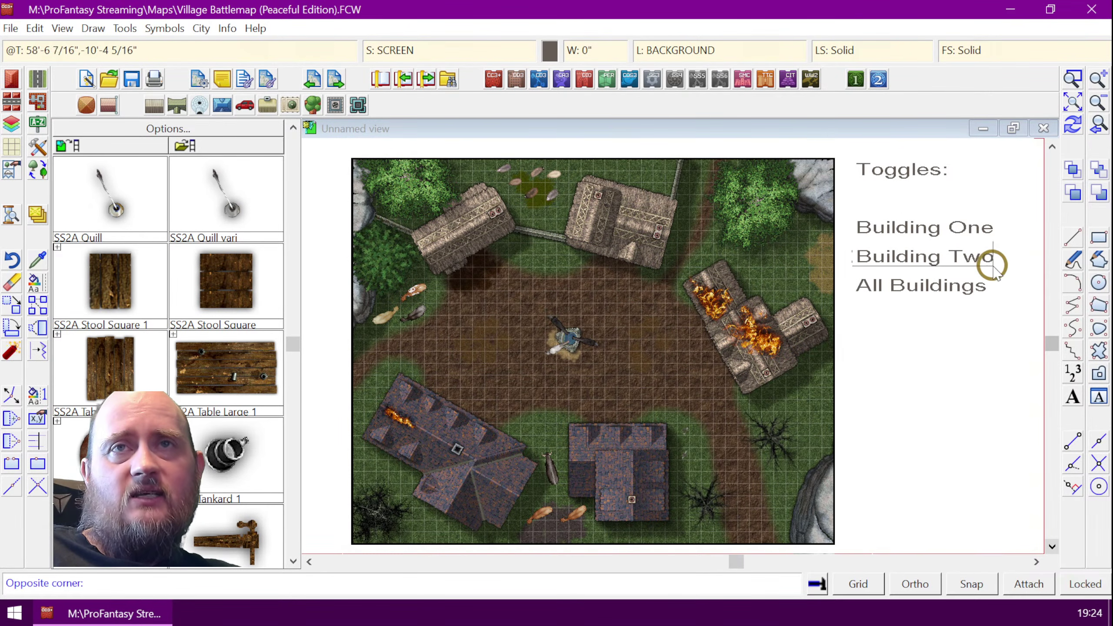
left_click(999, 267)
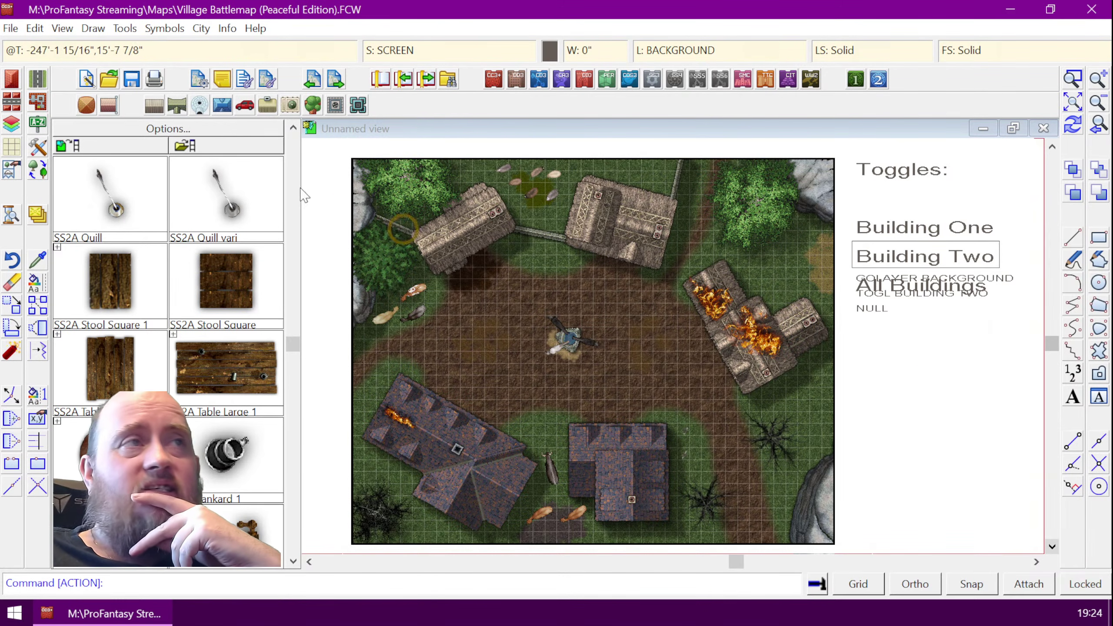
- Hide the hyperlinks and test the Building Two and Building One hotspots by toggling each roof off and on
left_click(60, 29)
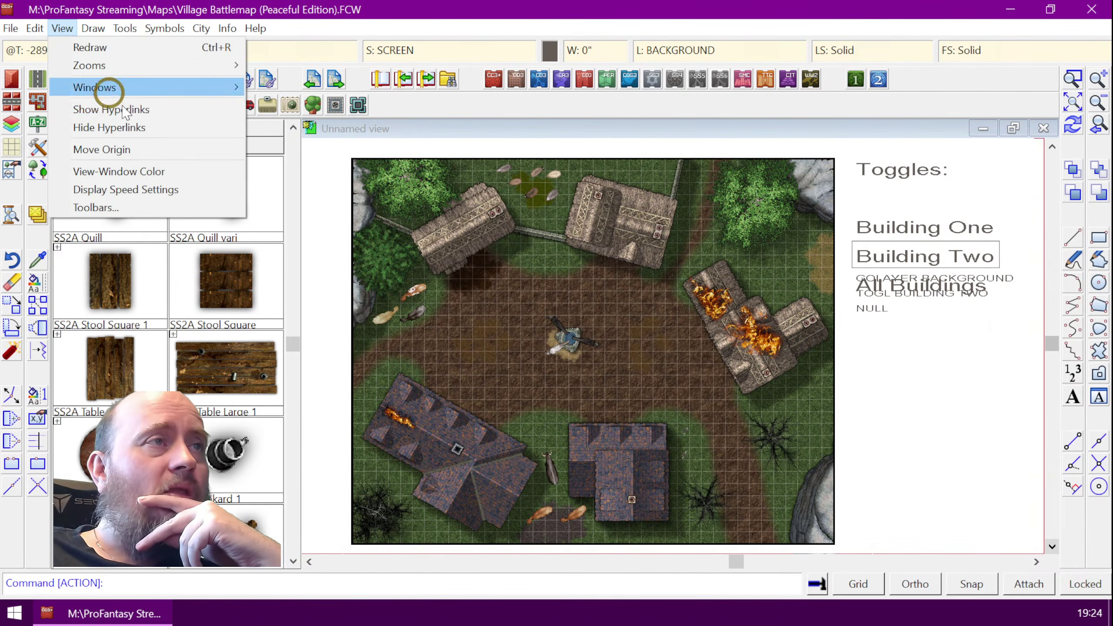
left_click(104, 126)
left_click(907, 257)
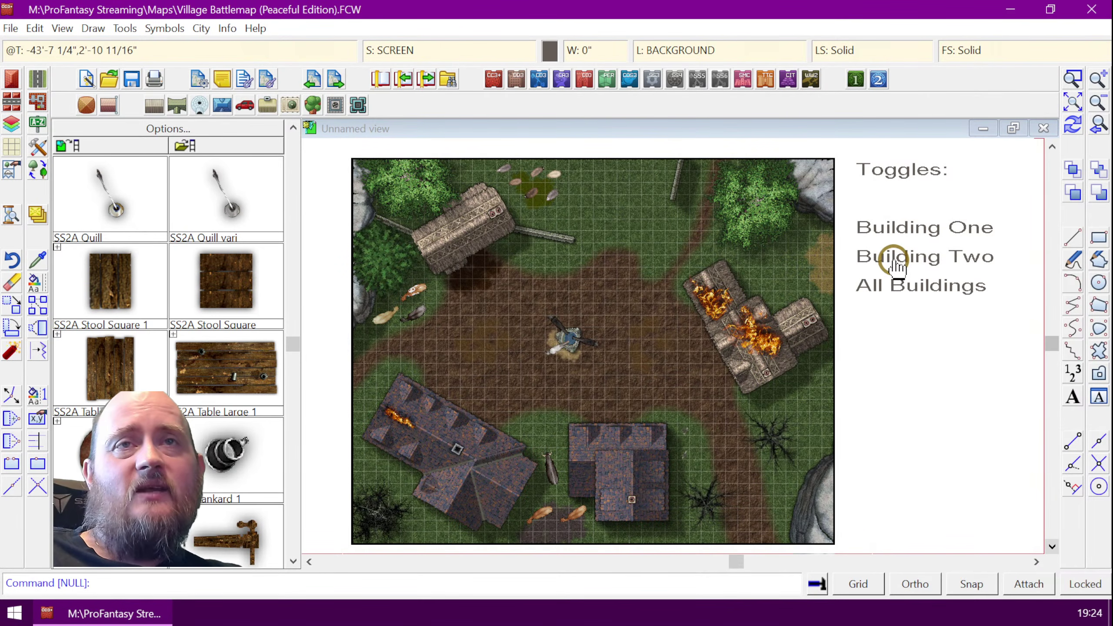
left_click(895, 263)
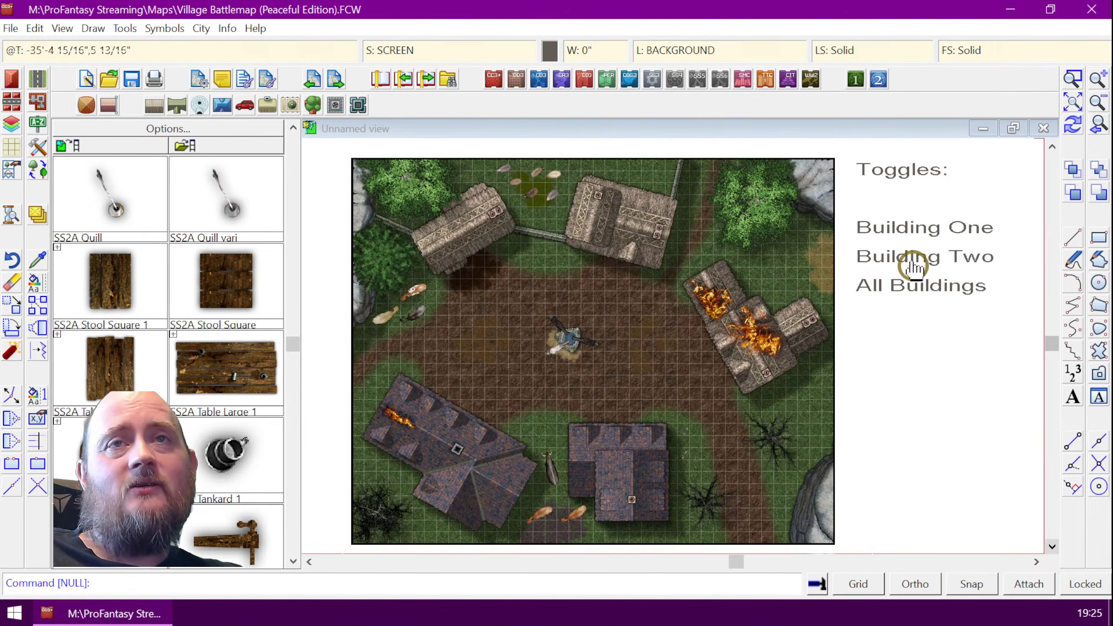
left_click(912, 262)
left_click(941, 270)
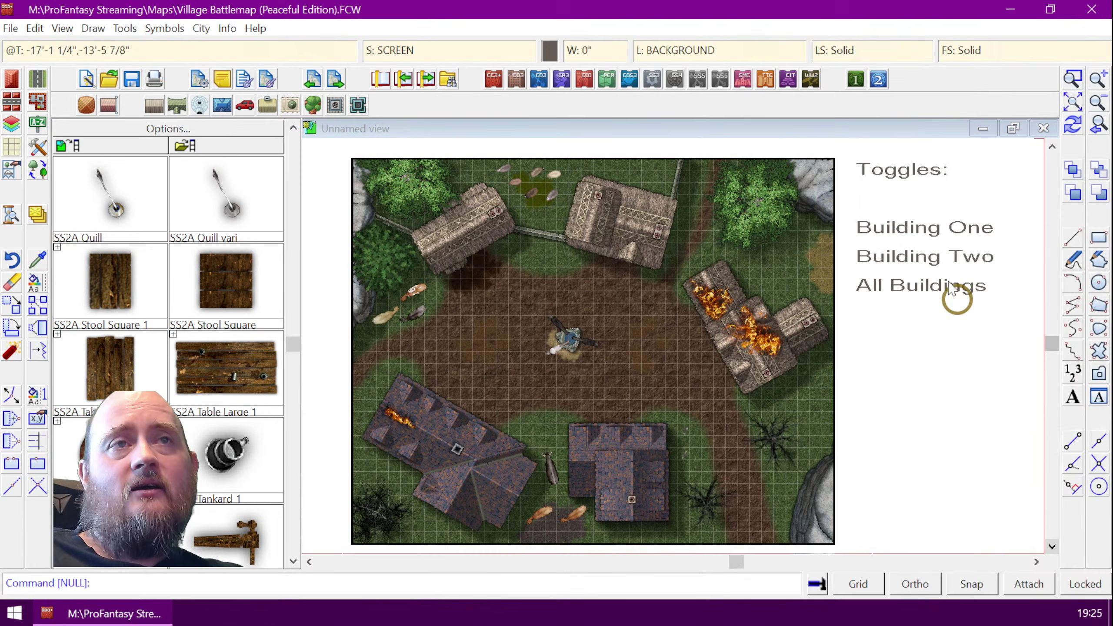
left_click(913, 230)
left_click(921, 227)
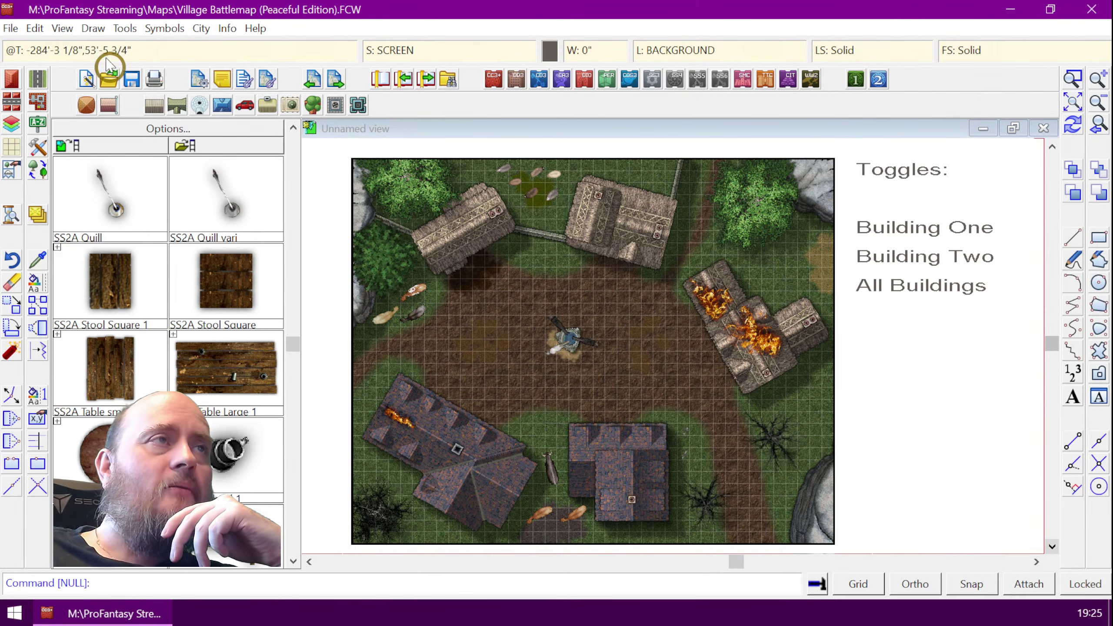
- Start another hotspot with multi-line macro text and enter GOLAYER Background as its first line
left_click(93, 28)
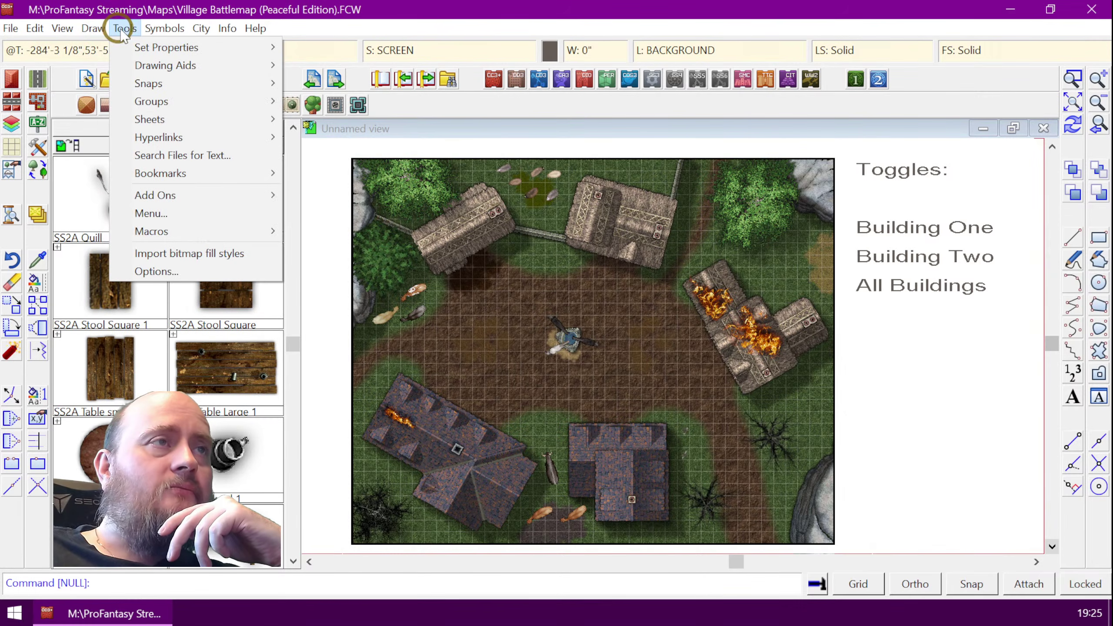
mouse_move(183, 239)
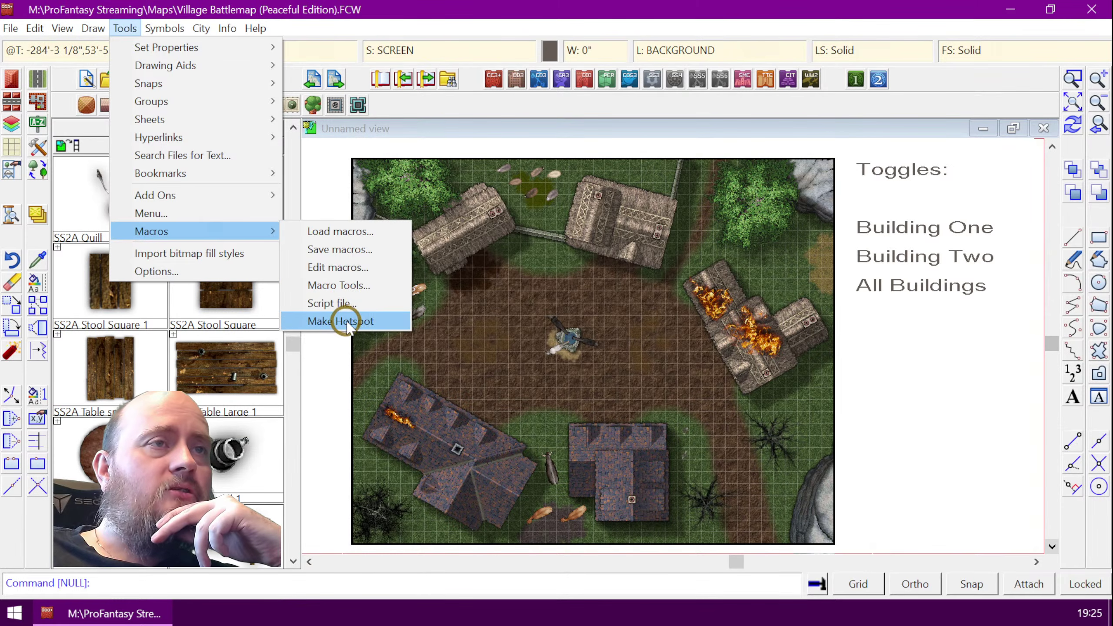
left_click(346, 318)
left_click(653, 245)
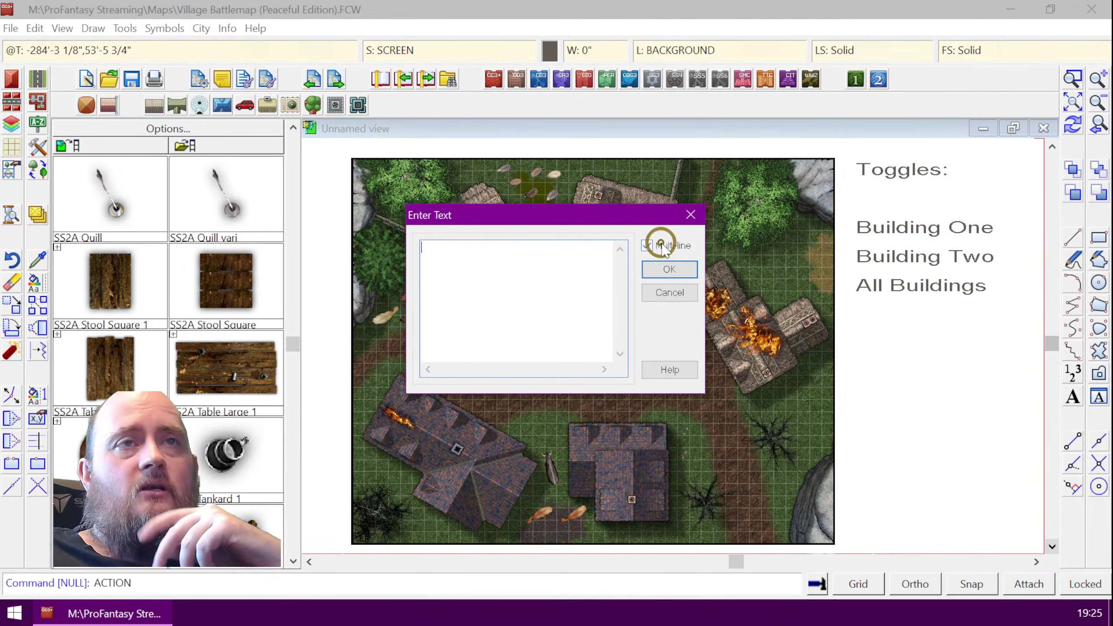
left_click(496, 259)
type("GOLAUY")
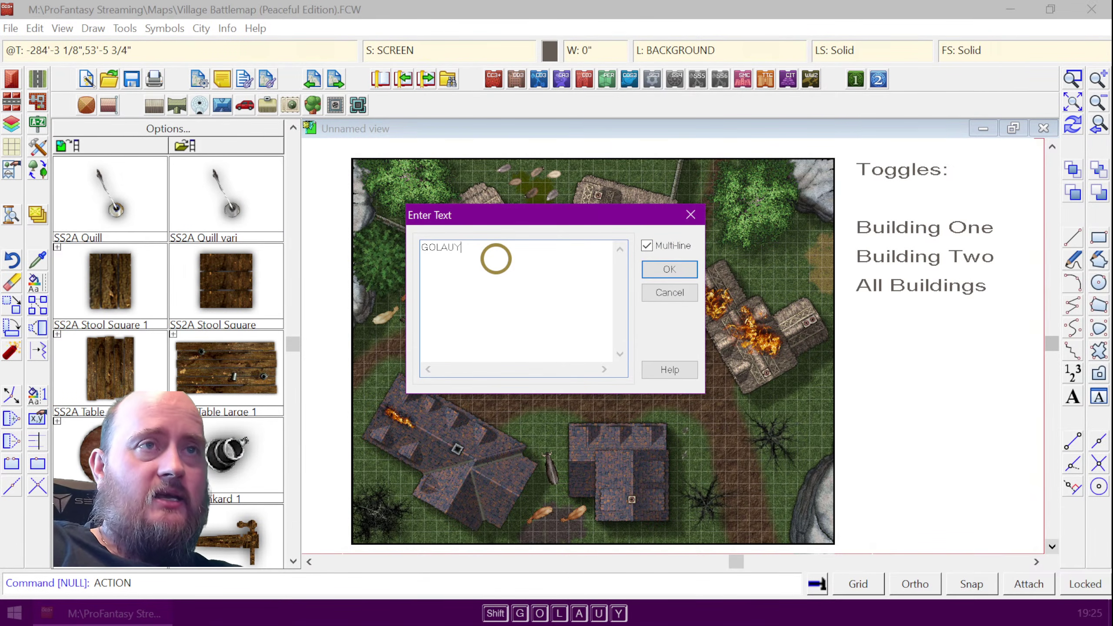
key("BackSpace")
key("BackSpace")
type("Y")
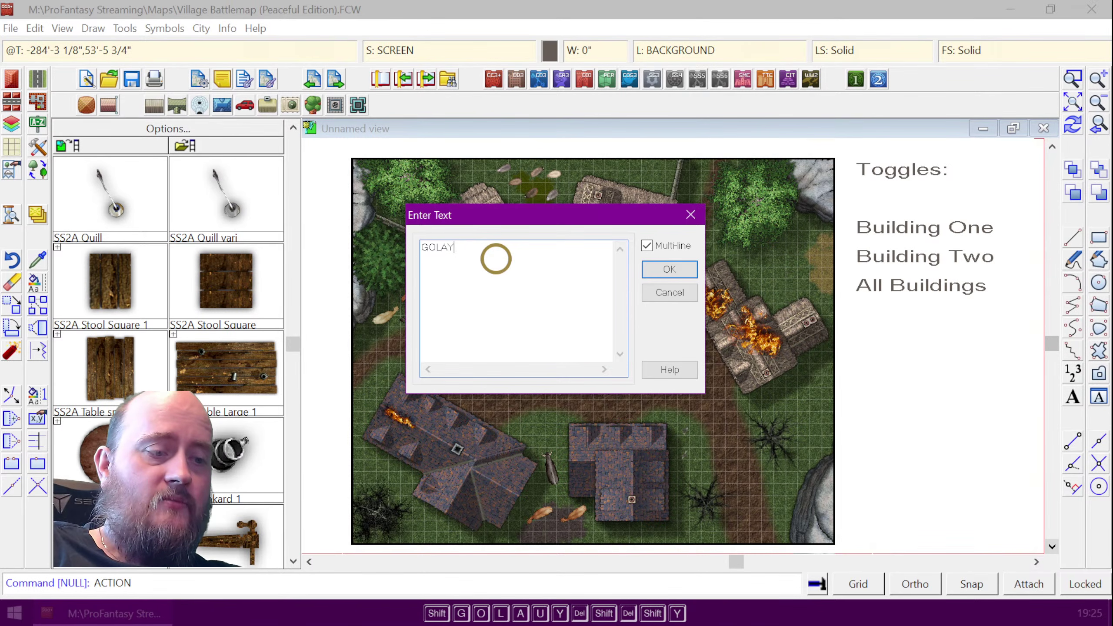
type("ER Background")
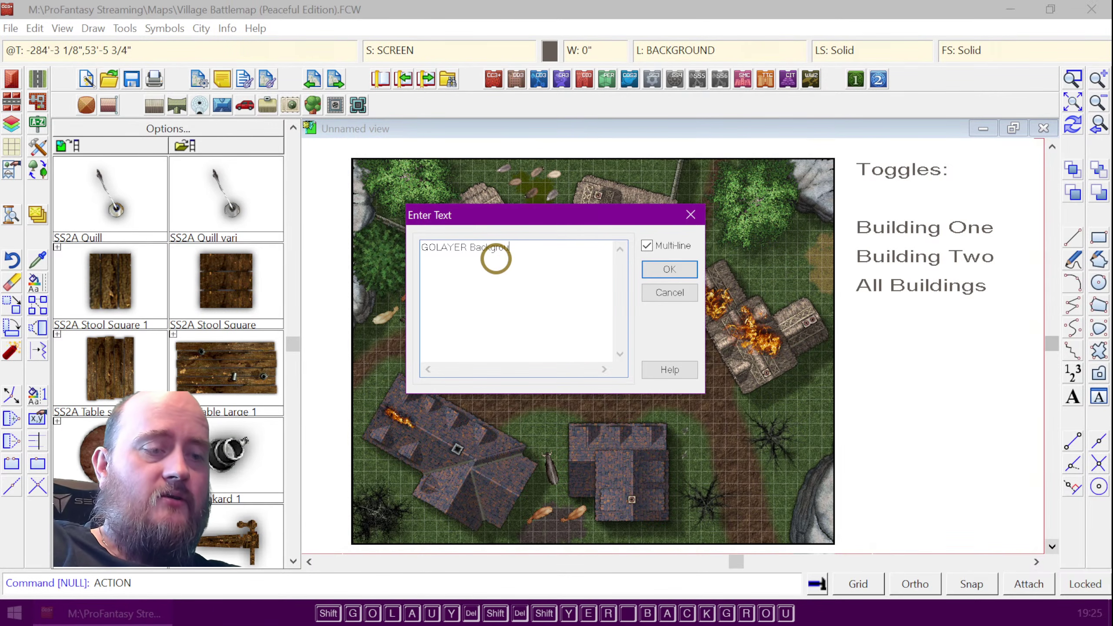
- Replace the layer name in the macro's first line with BACKROUND in capitals and begin a new line
key("BackSpace")
key("BackSpace")
key("BackSpace")
key("BackSpace")
key("BackSpace")
key("BackSpace")
key("BackSpace")
key("BackSpace")
key("BackSpace")
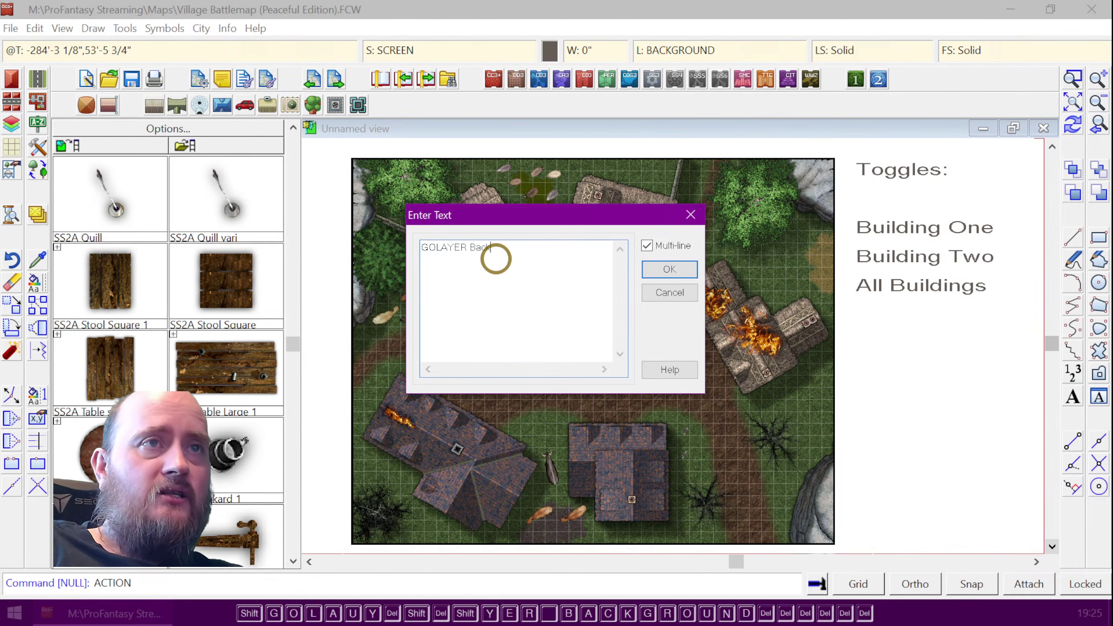
key("ctrl+a")
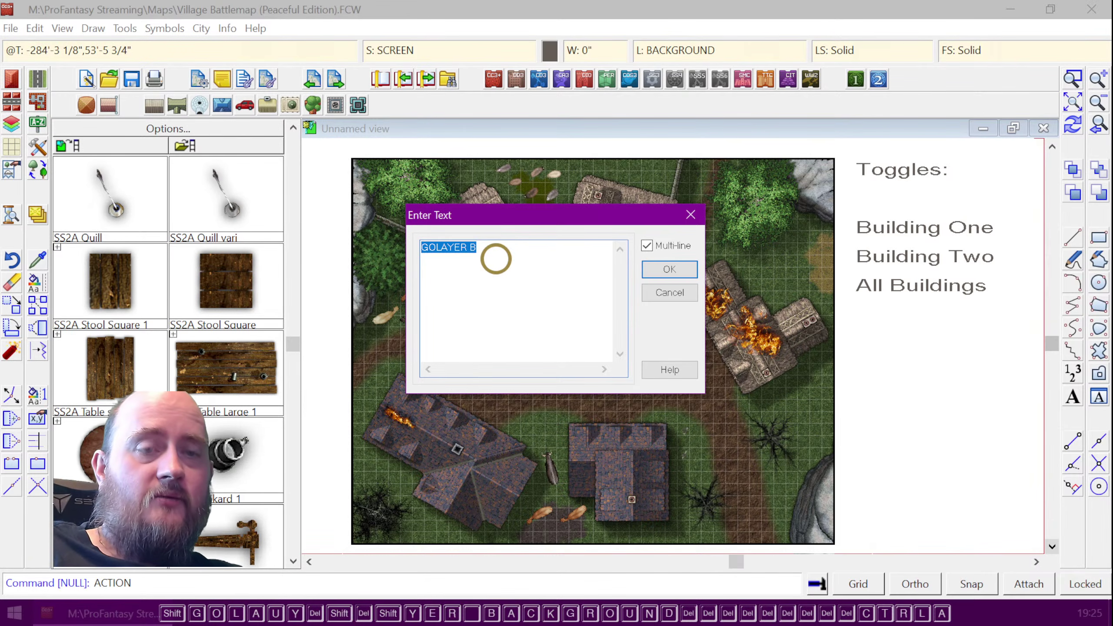
key("End")
type("ACKR")
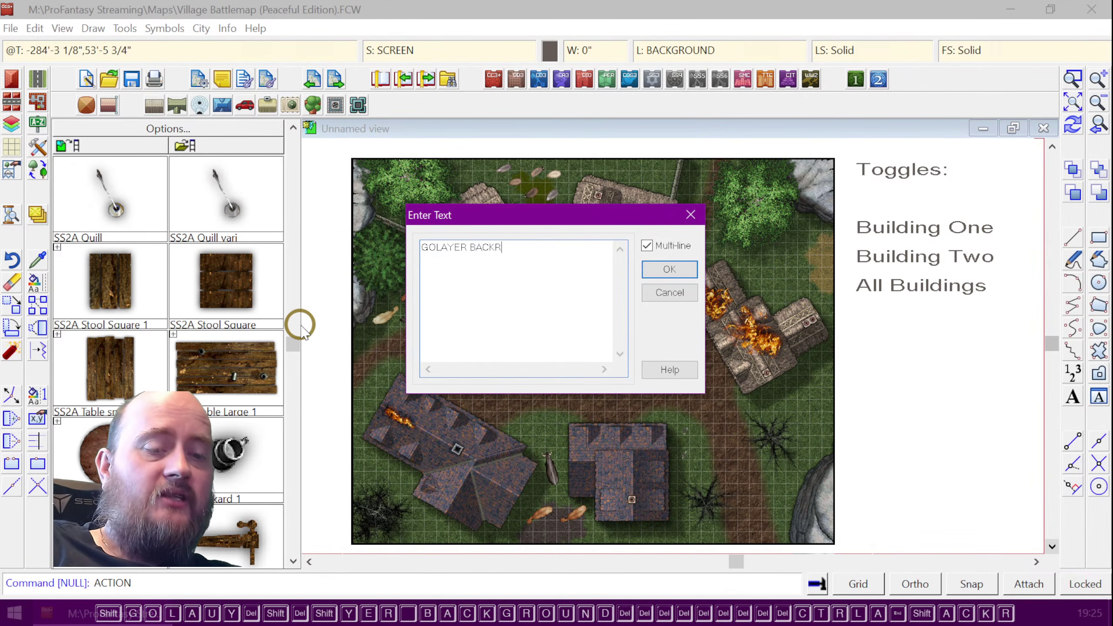
type("OUND")
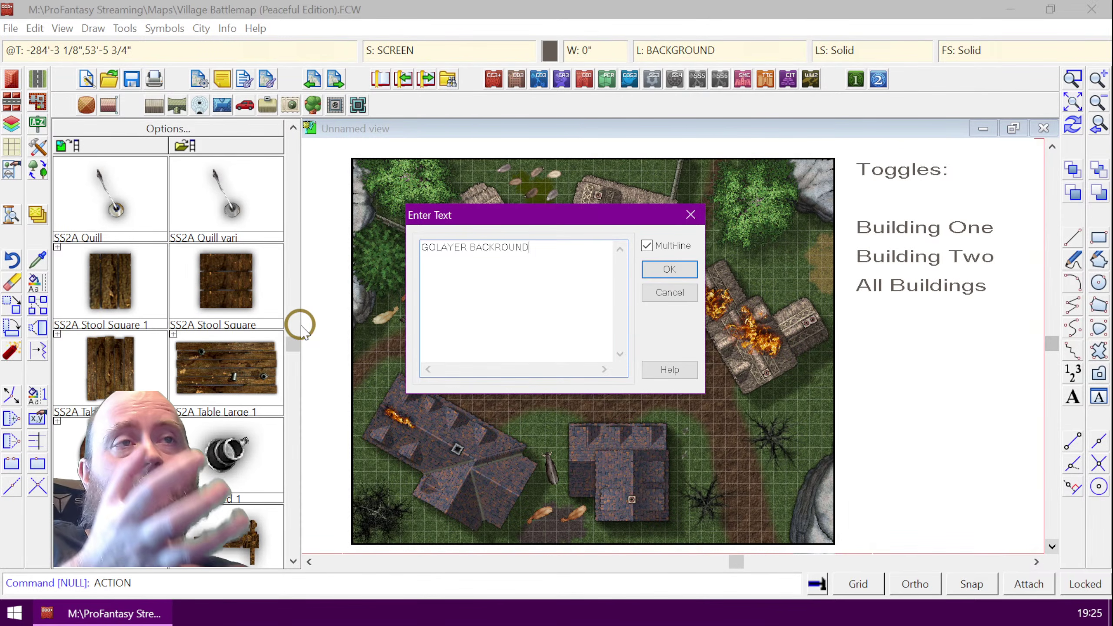
key("Return")
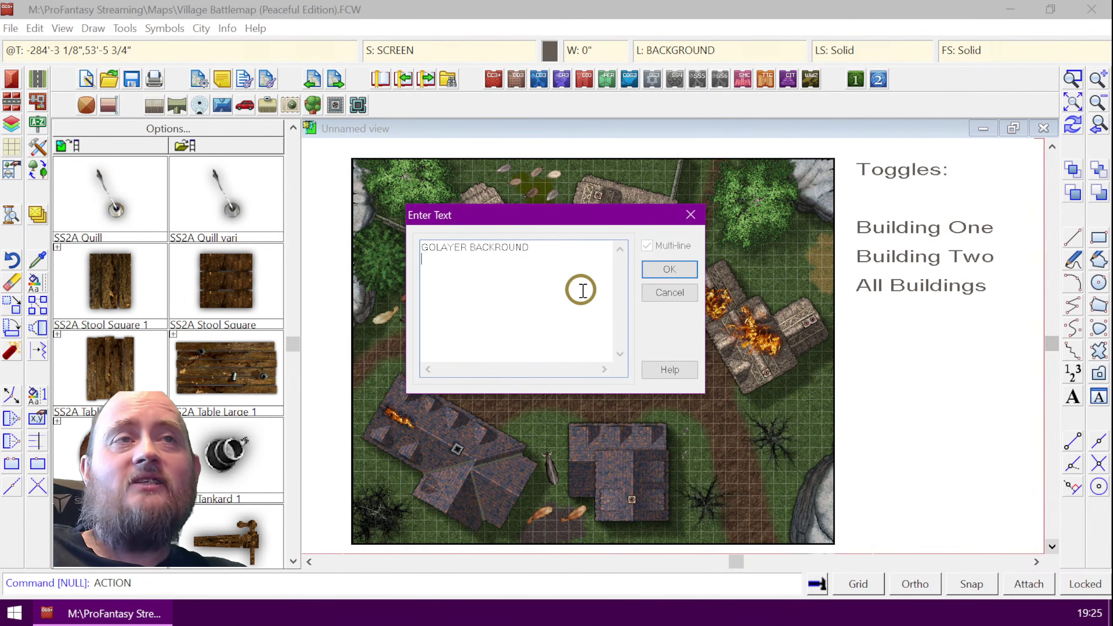
left_click(526, 249)
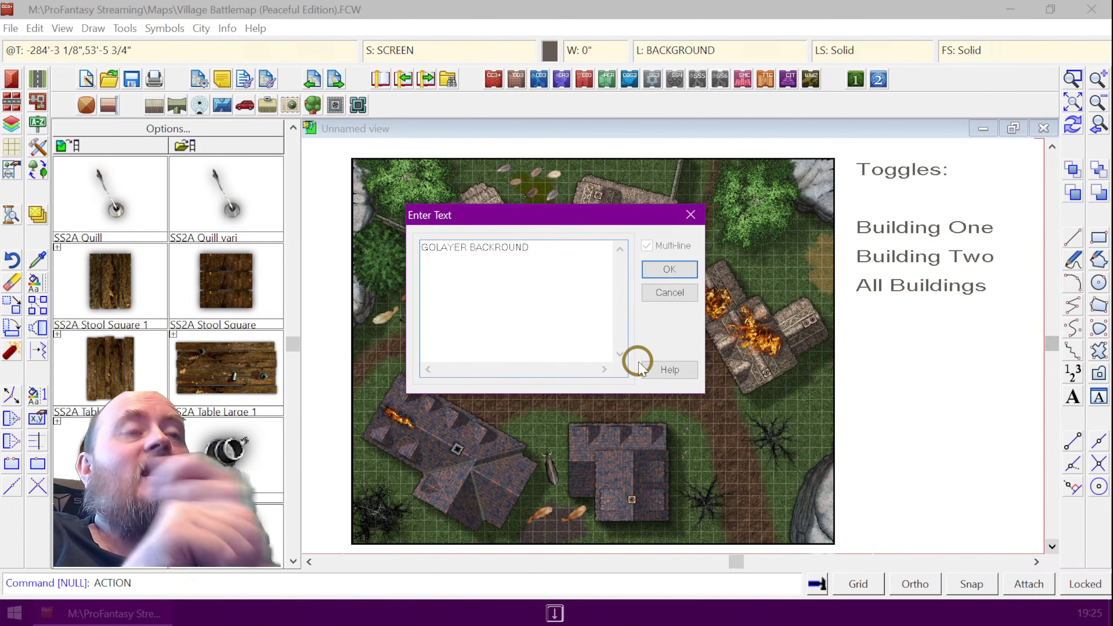
- Start the macro's second line with the TOGLF command
type("T")
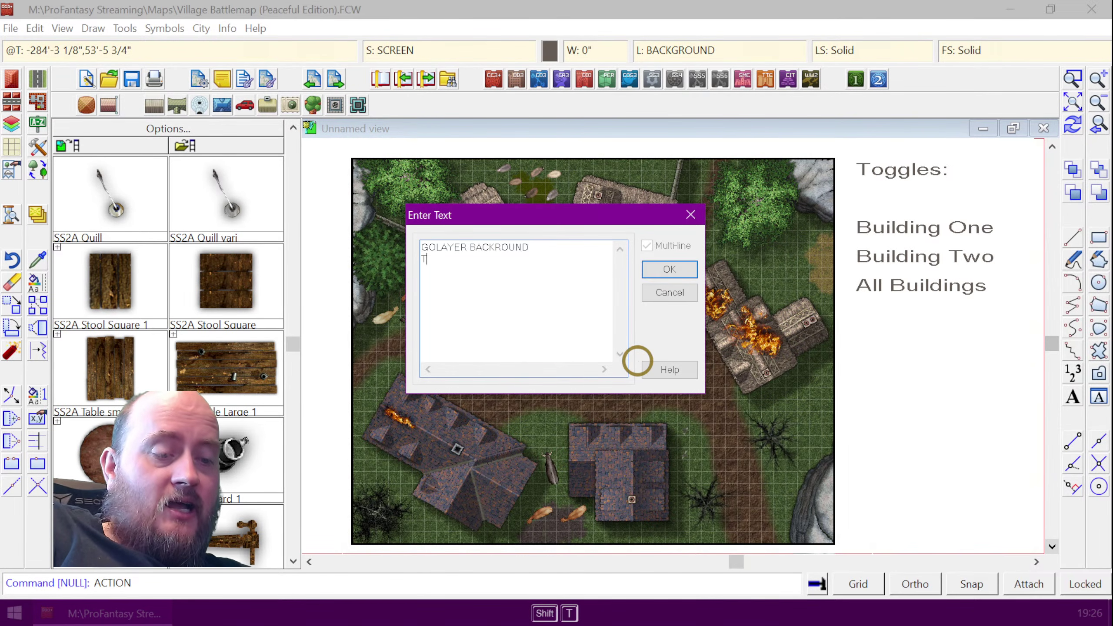
type("OGLF")
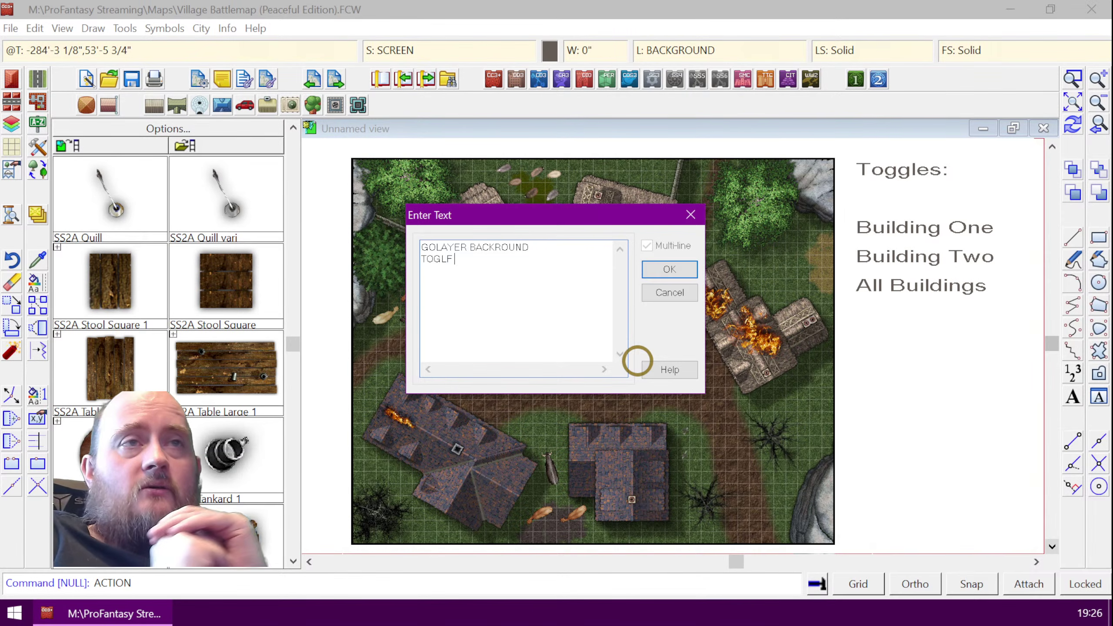
key("shift")
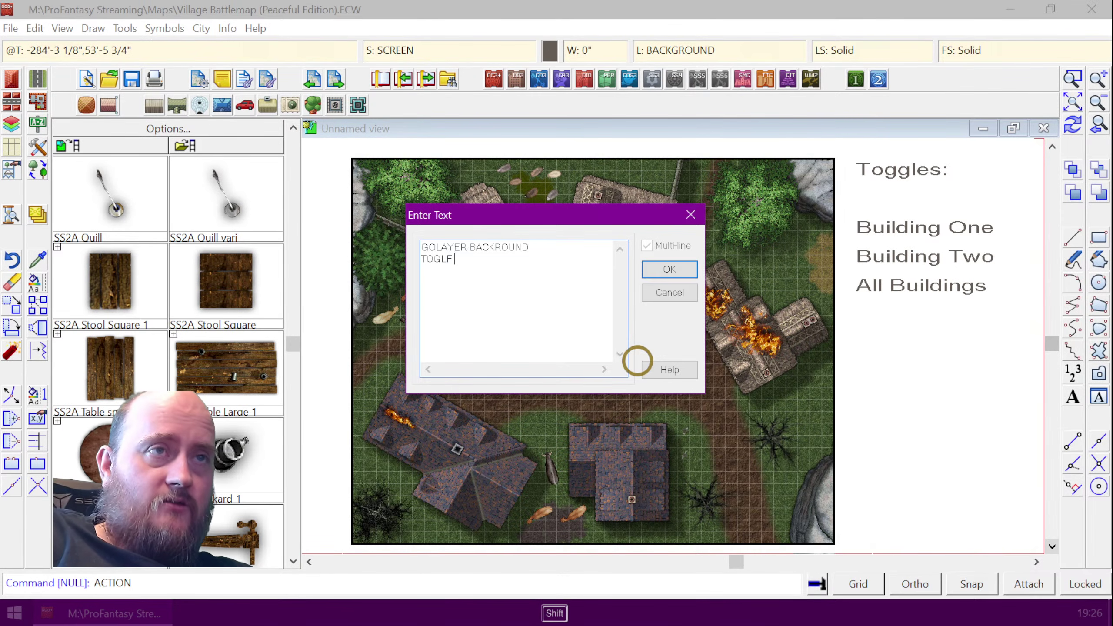
type("buILDI")
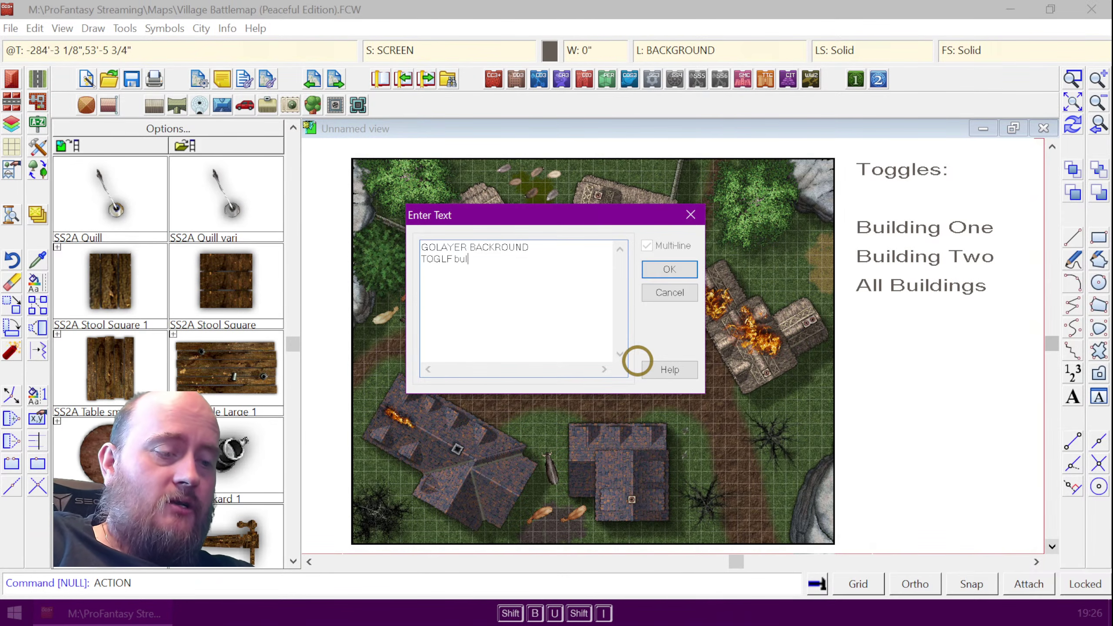
type("NG")
key("BackSpace")
key("BackSpace")
key("BackSpace")
key("BackSpace")
key("BackSpace")
key("BackSpace")
key("BackSpace")
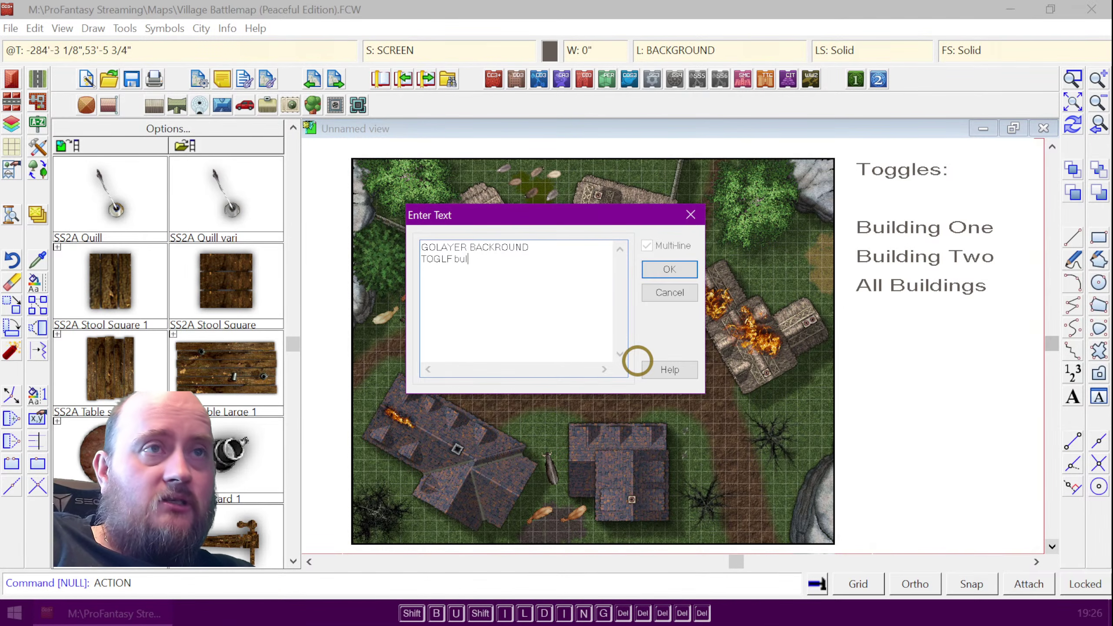
key("BackSpace")
key("Caps_Lock")
key("Caps_Lock")
- Complete the TOGLF line with BUILDING in capitals as the layer name and begin a new line
type("B")
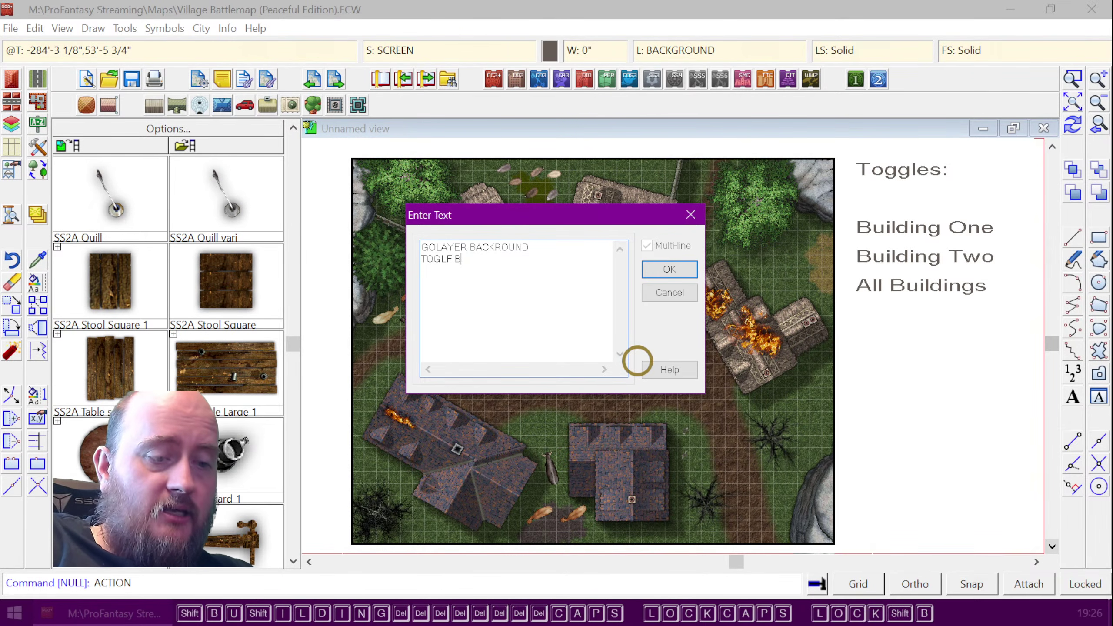
type("UILDINGS")
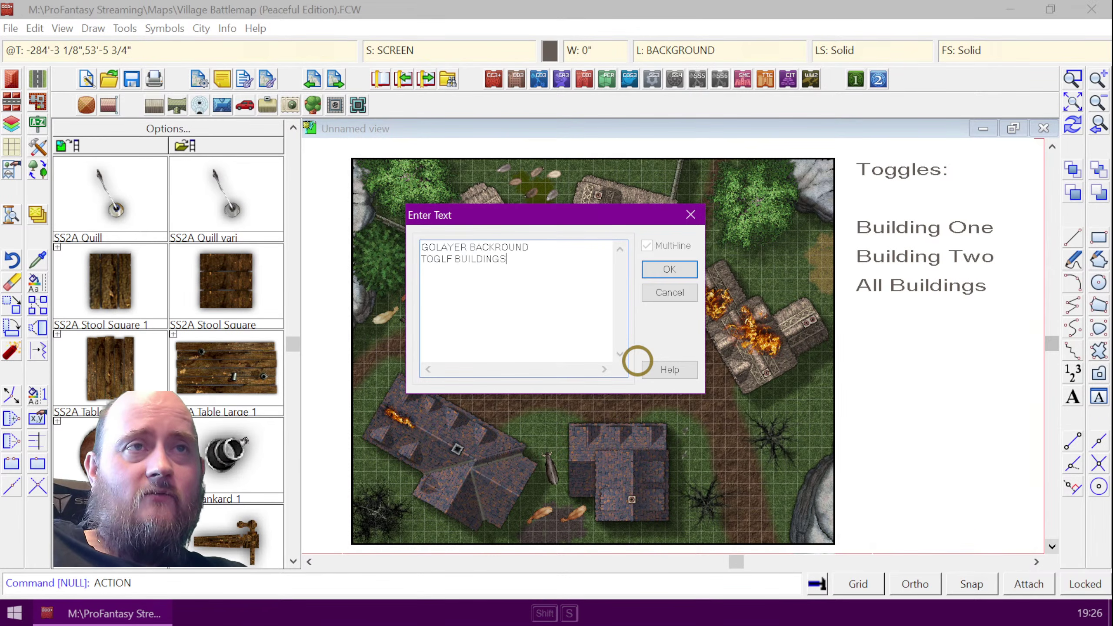
key("shift+s")
key("Delete")
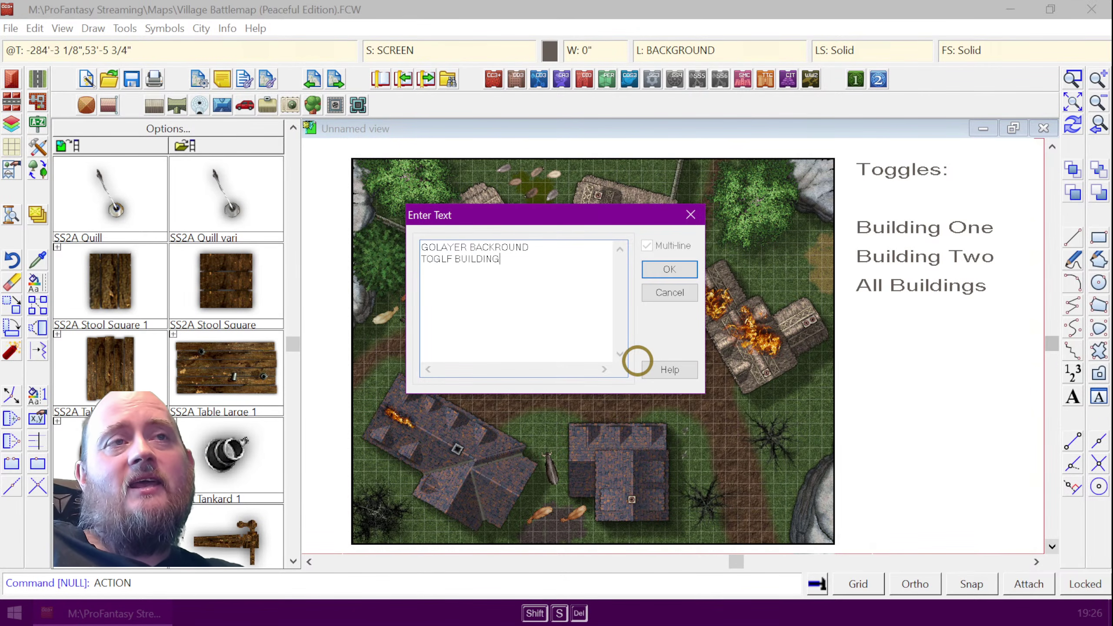
key("Return")
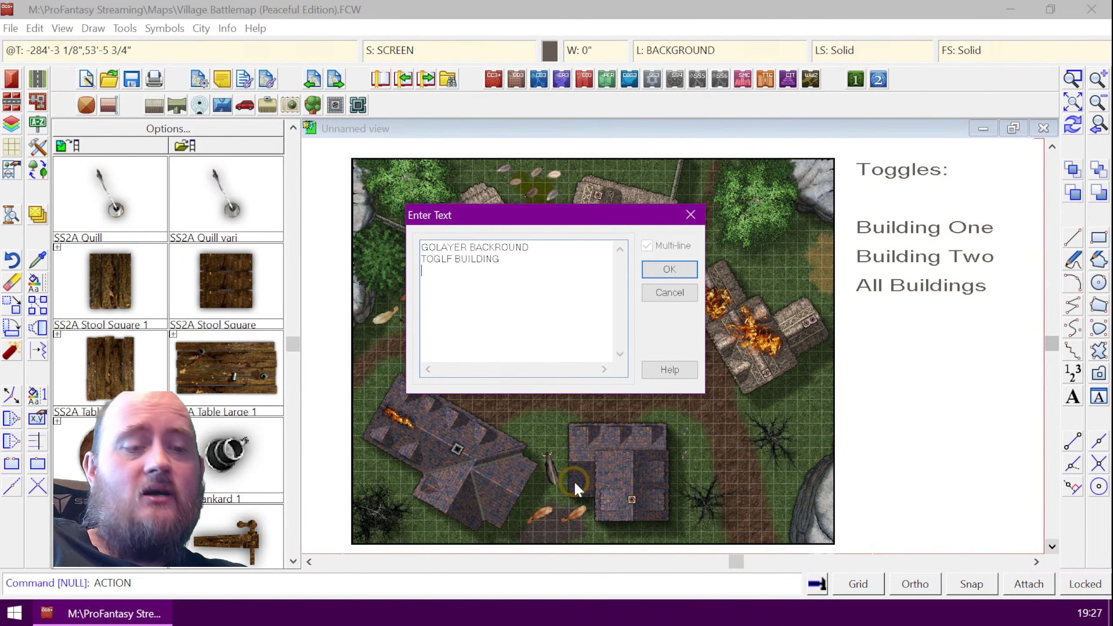
- Finish the macro with a NULL line and place its hotspot window around the All Buildings label
type("NULL")
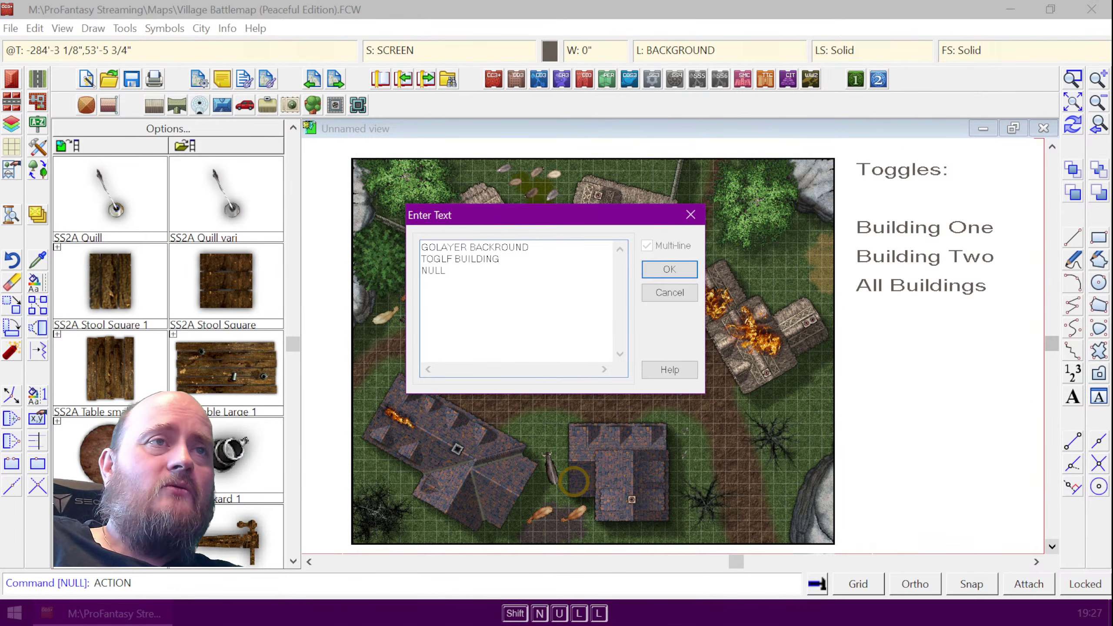
key("Return")
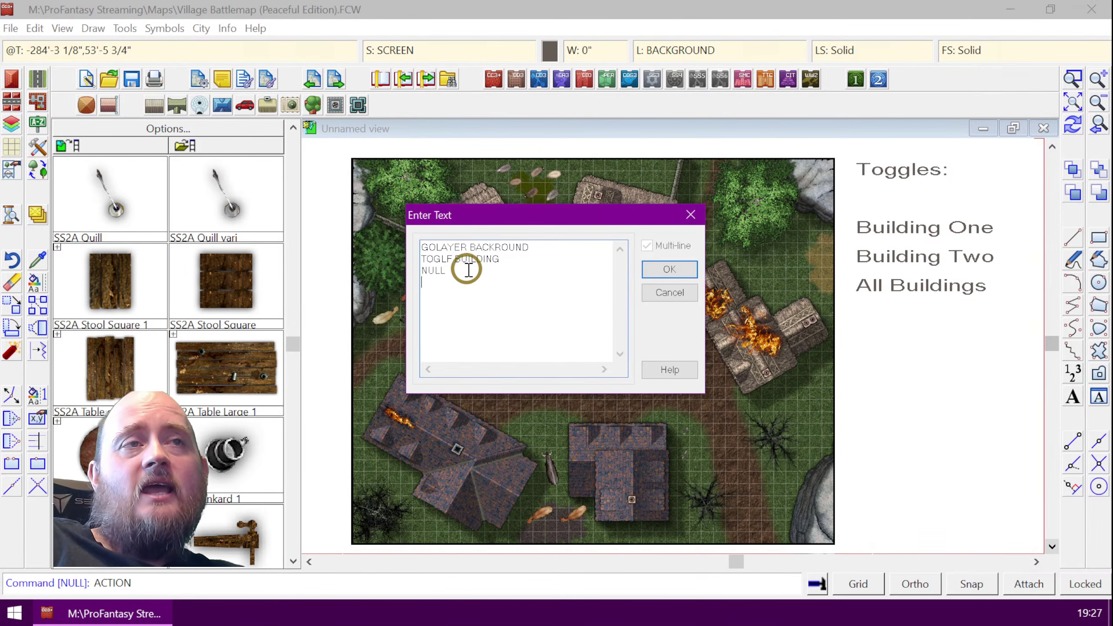
left_click_drag(454, 259, 499, 258)
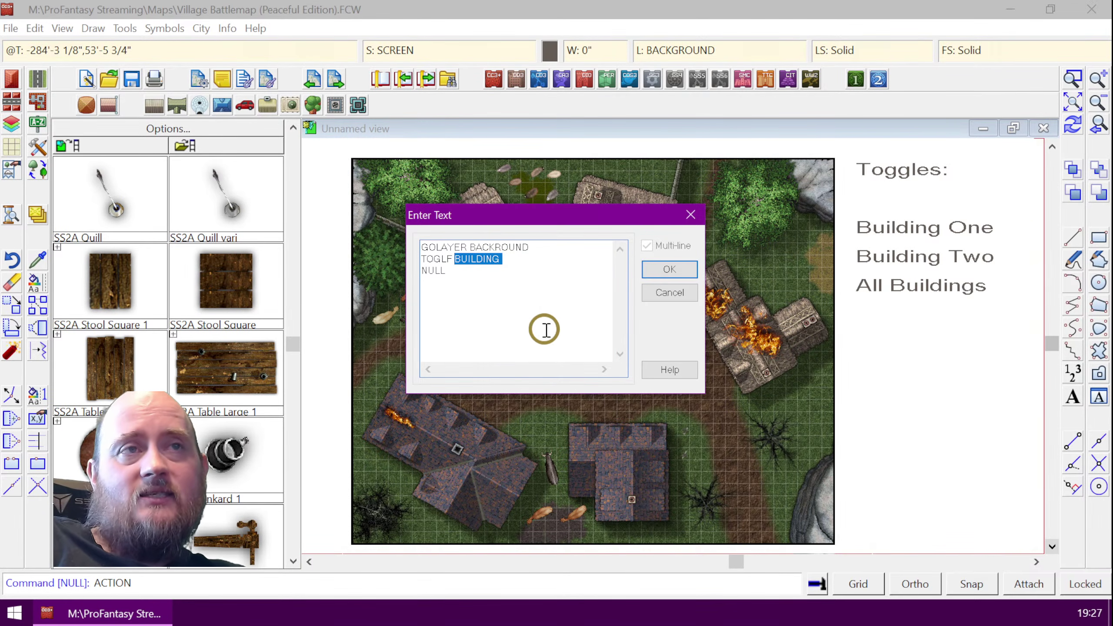
left_click(540, 271)
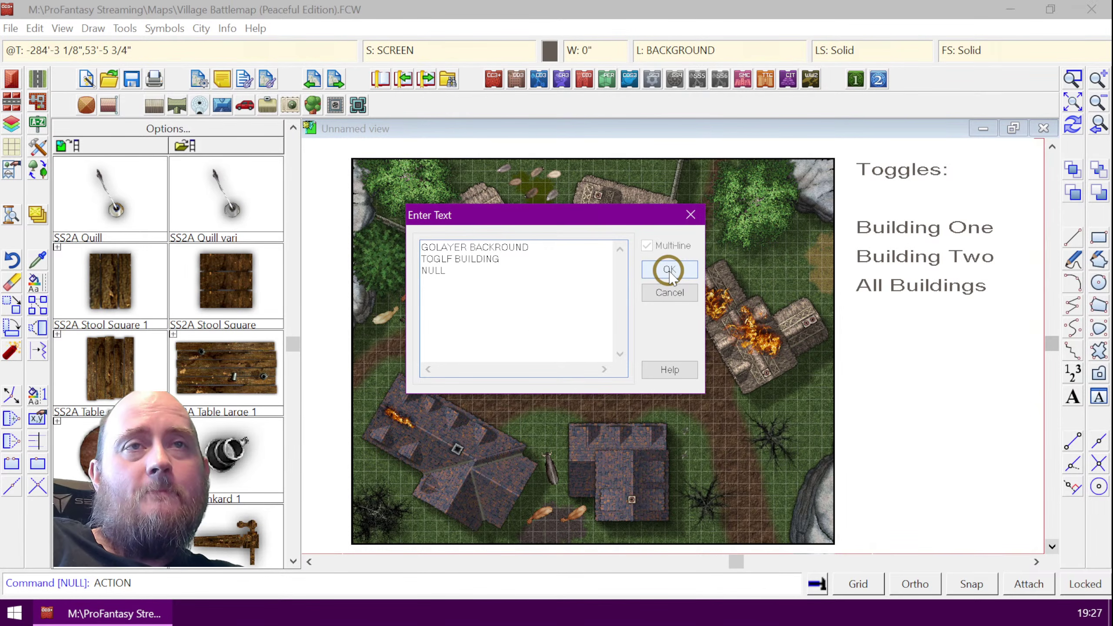
left_click(546, 325)
left_click(477, 278)
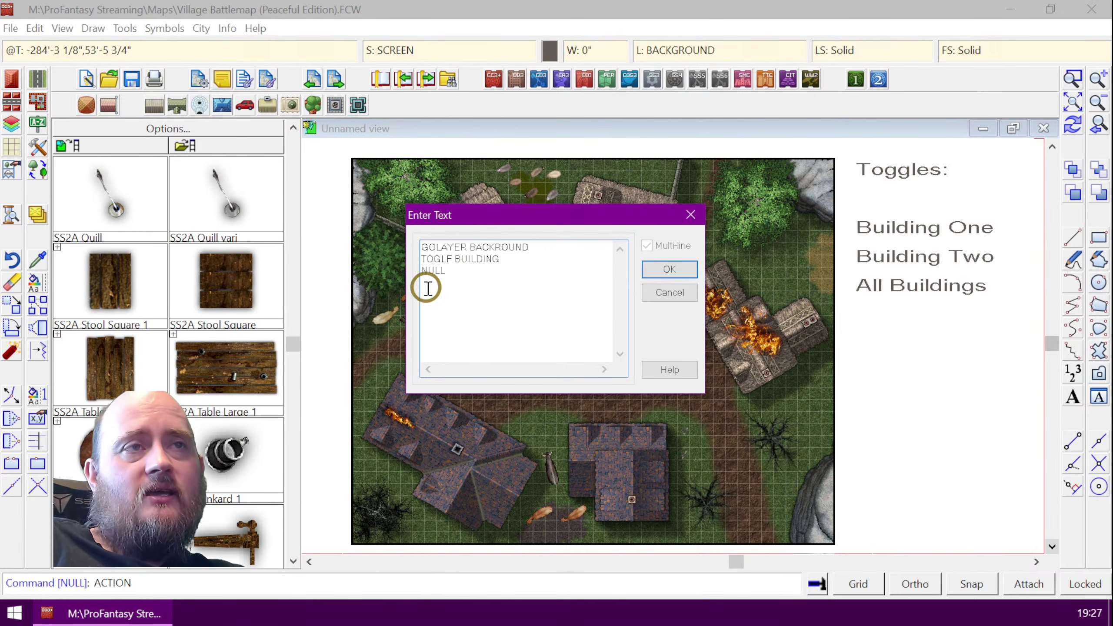
left_click(669, 270)
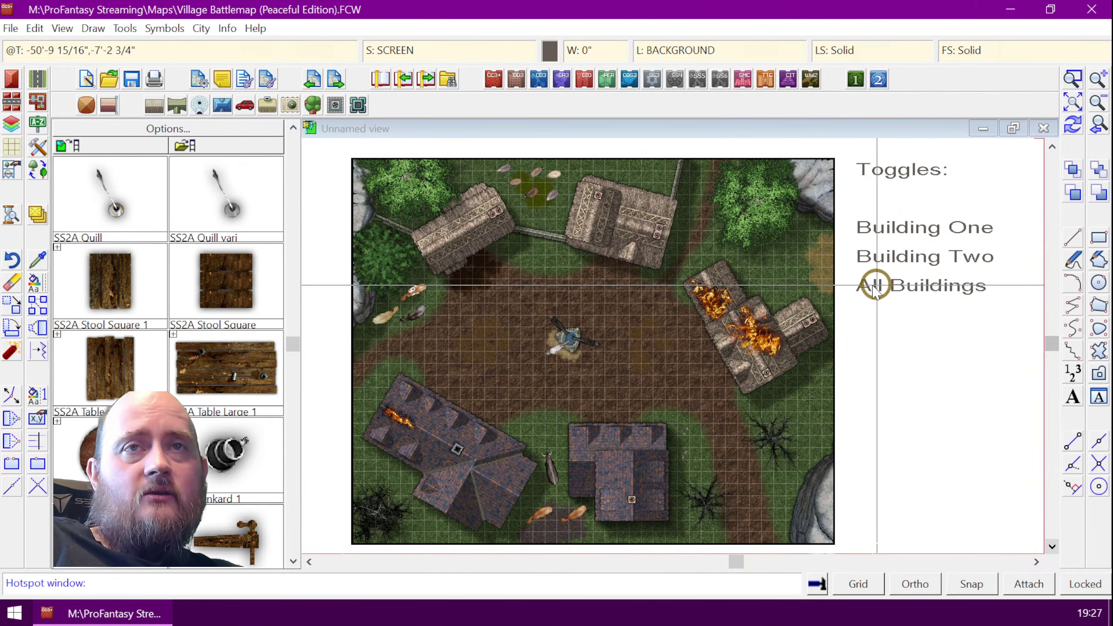
left_click(849, 273)
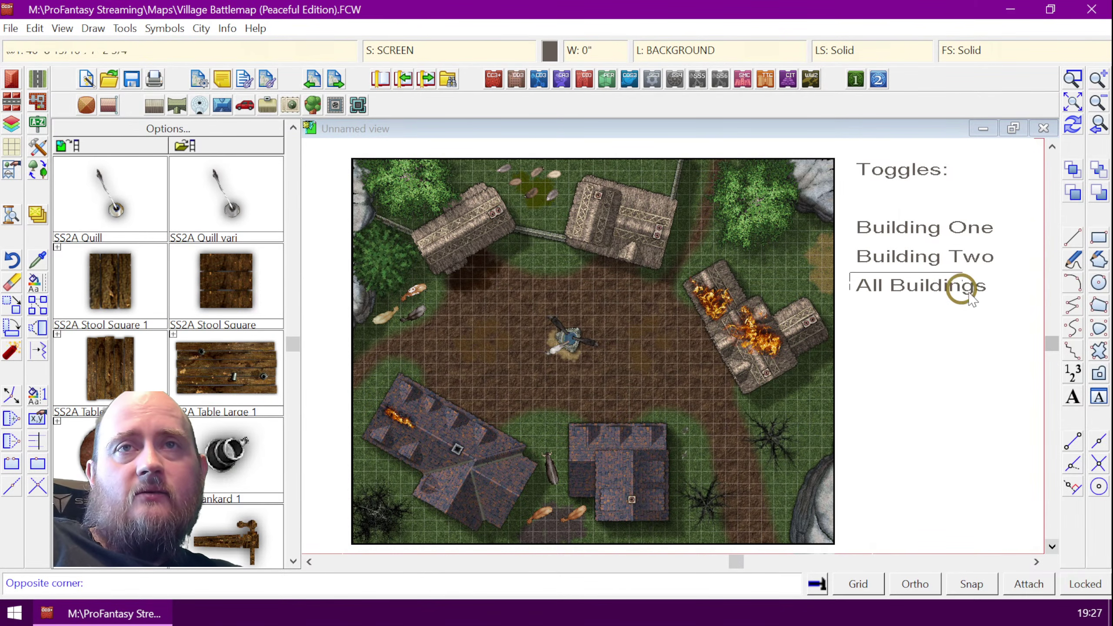
left_click(990, 298)
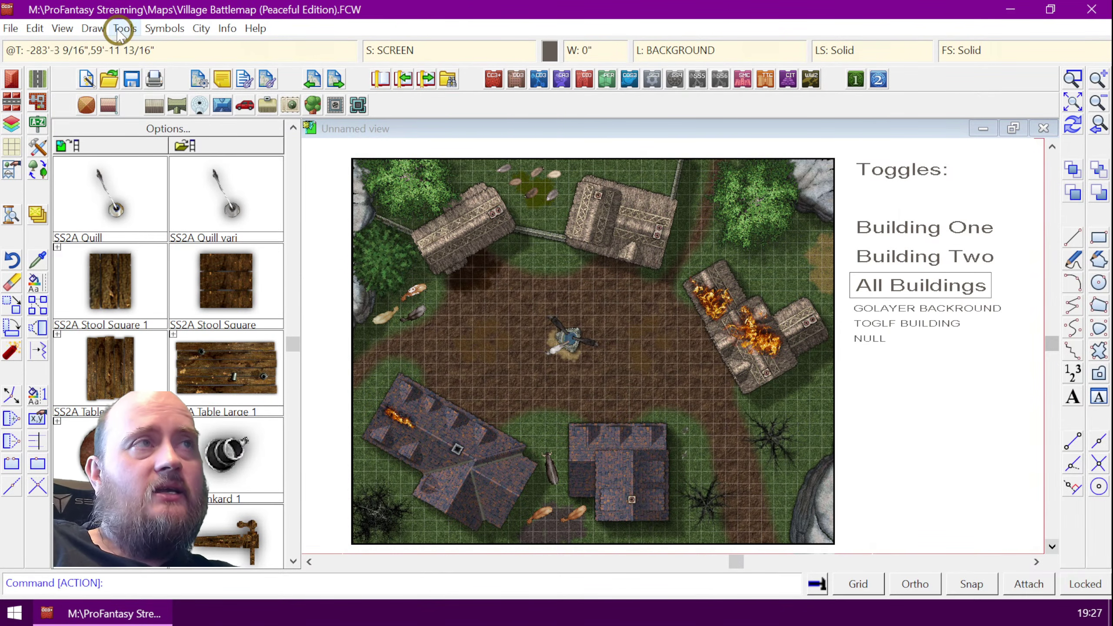
- Hide the hyperlinks and test the All Buildings hotspot by toggling the roofs
left_click(62, 28)
left_click(98, 126)
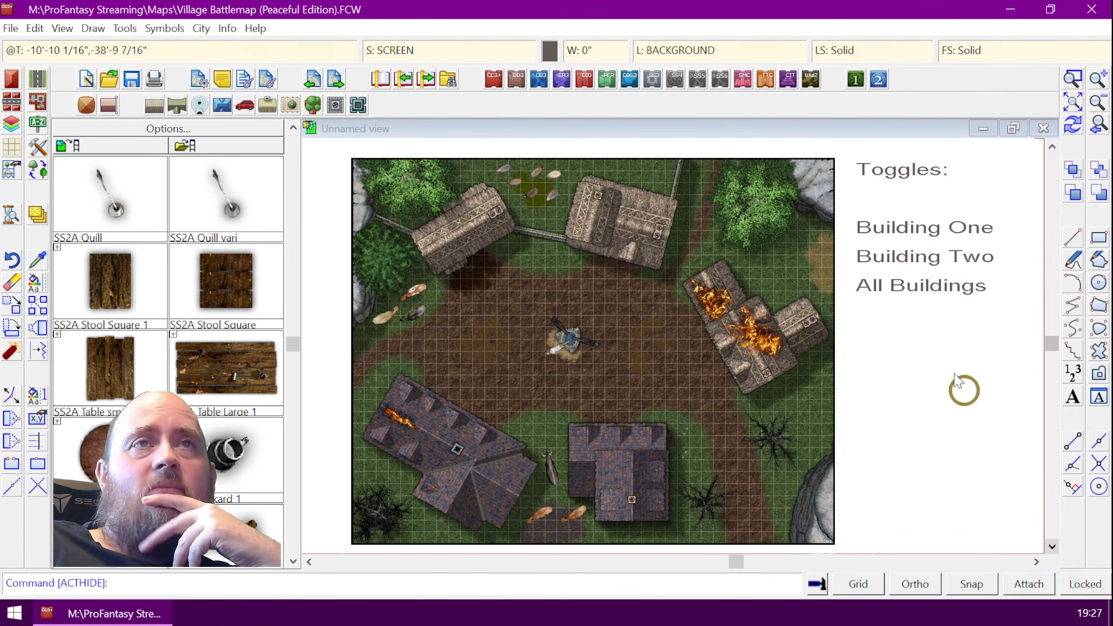
left_click(925, 292)
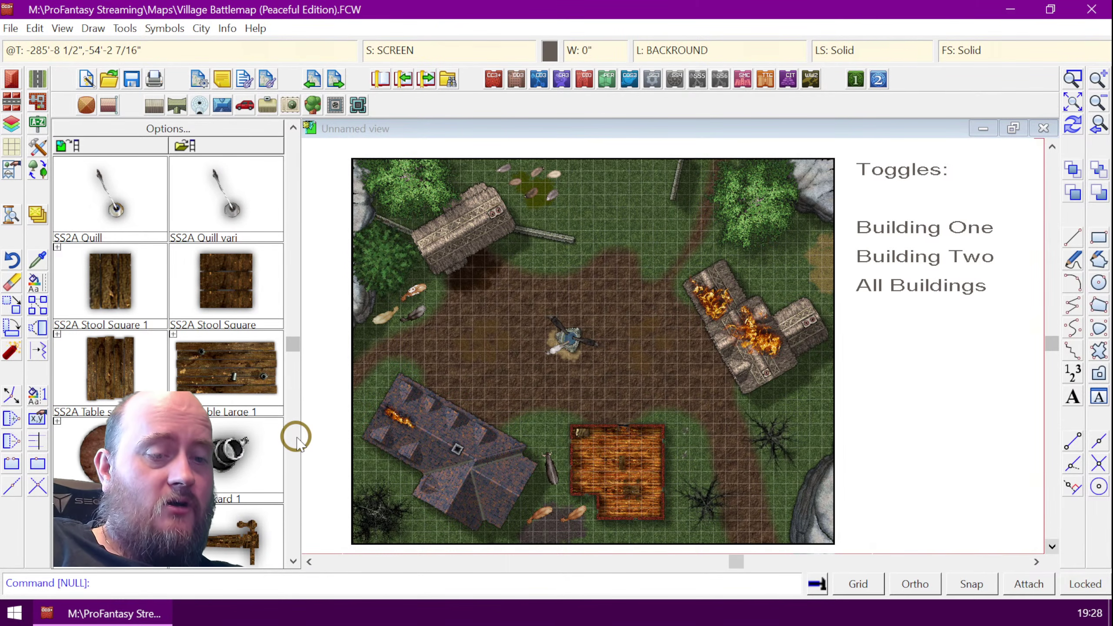
- Try to hide a layer named SillyLayer with the HIDE command
type("HIDD")
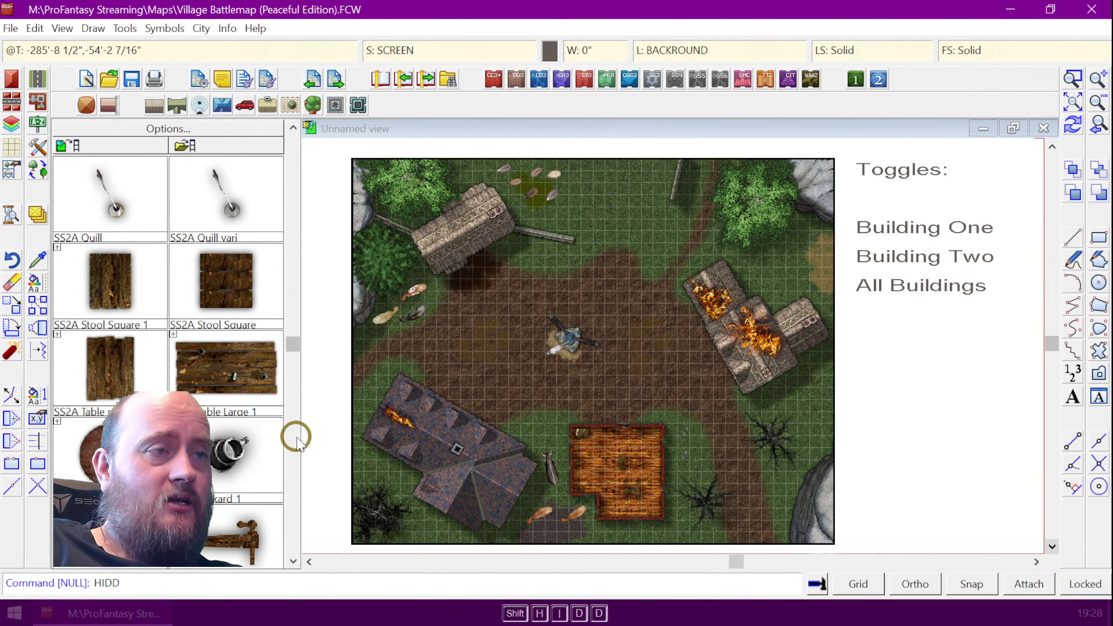
key("BackSpace")
type("E")
key("space")
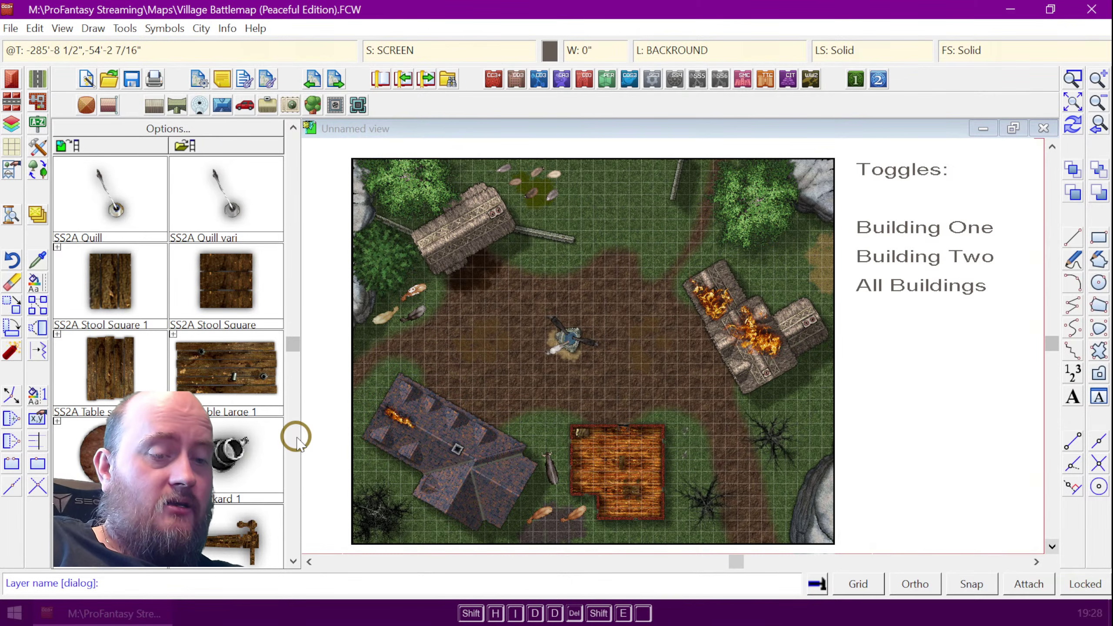
type("SillyLayer")
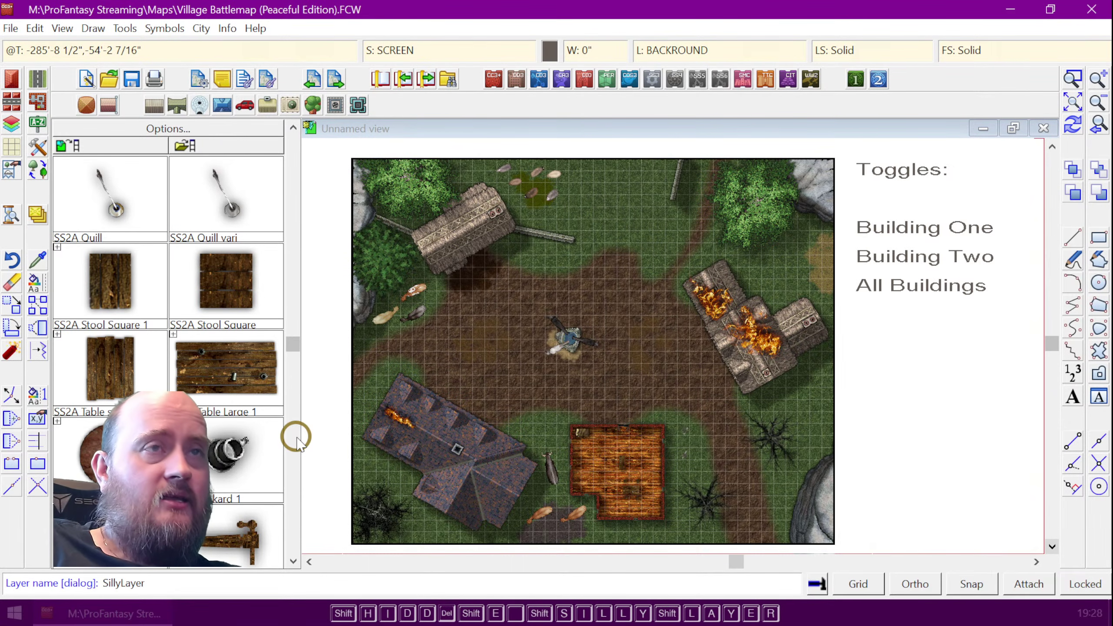
key("Return")
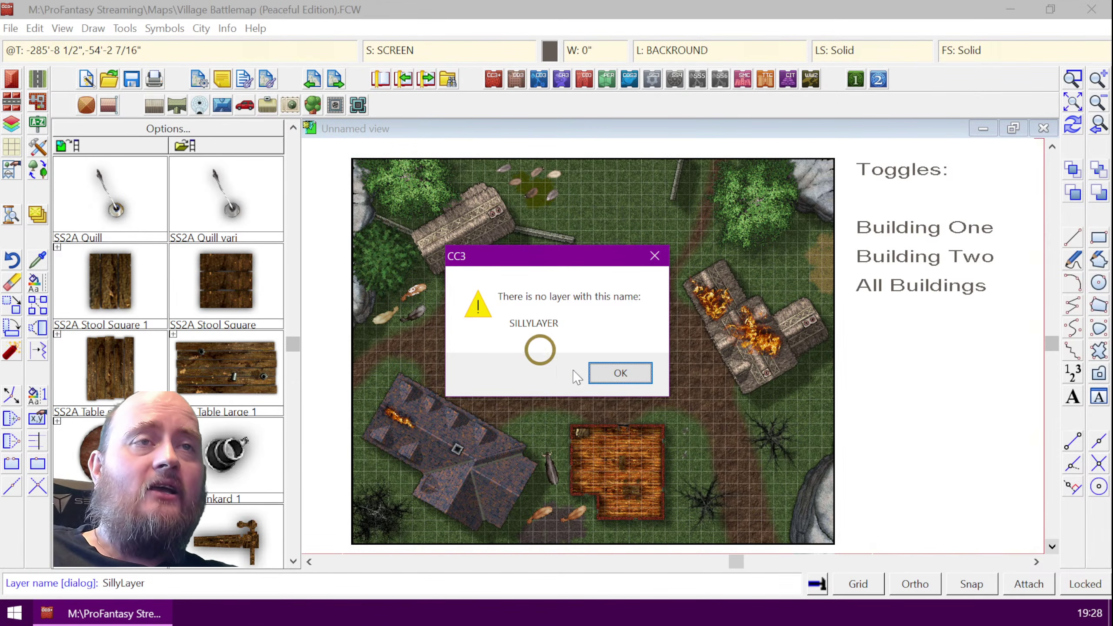
left_click(620, 373)
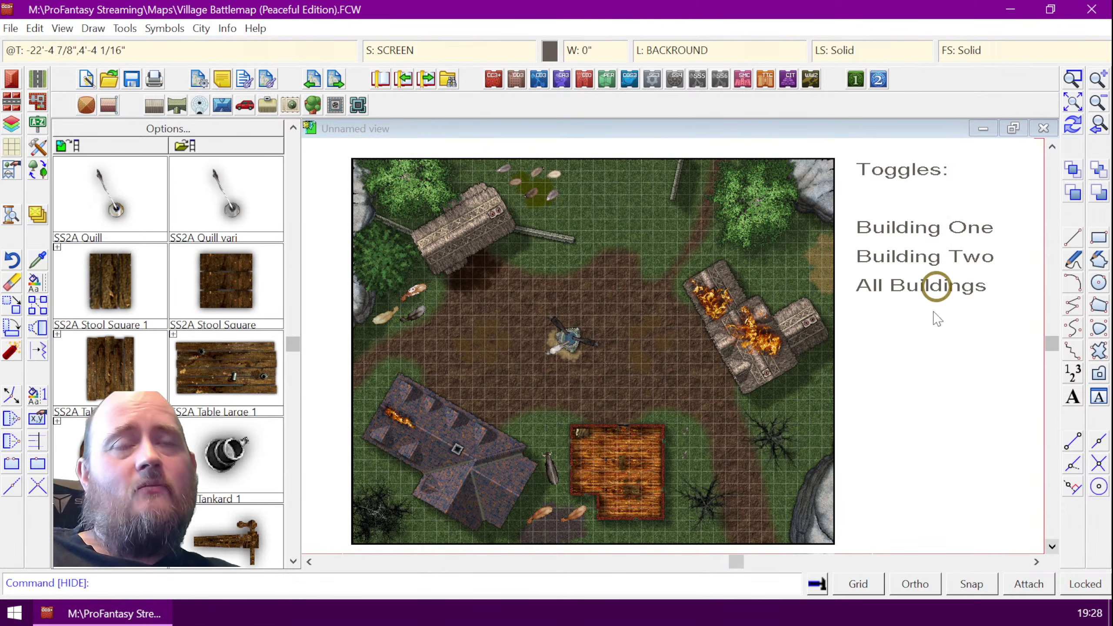
- Test the All Buildings hotspot repeatedly, alternating with the Building One hotspot to compare how the roofs toggle
left_click(905, 301)
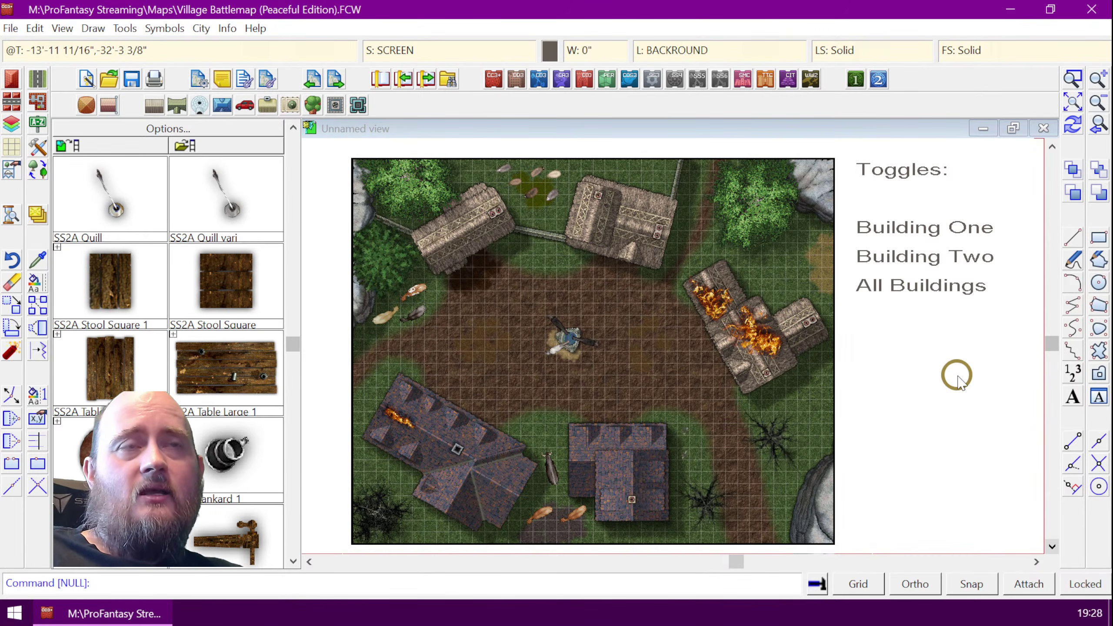
left_click(902, 293)
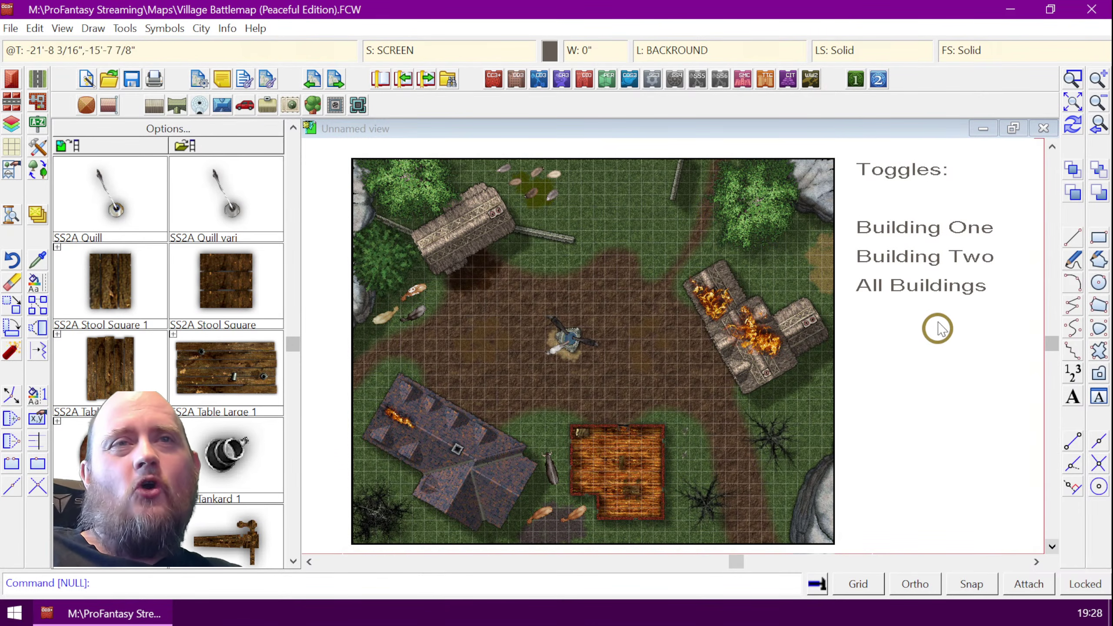
left_click(905, 226)
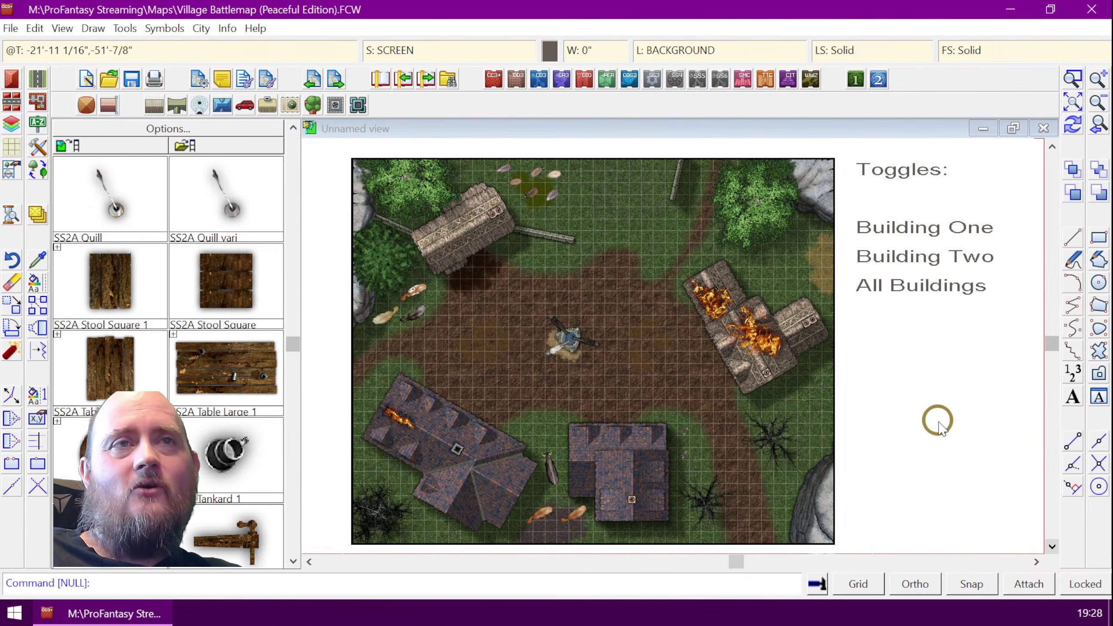
left_click(917, 287)
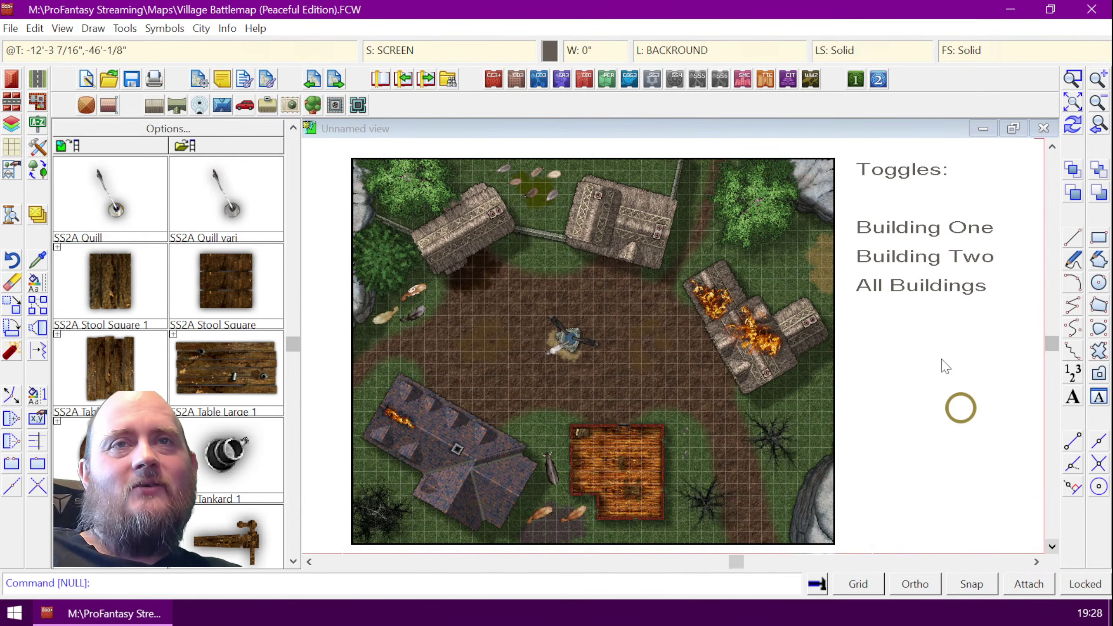
left_click(912, 290)
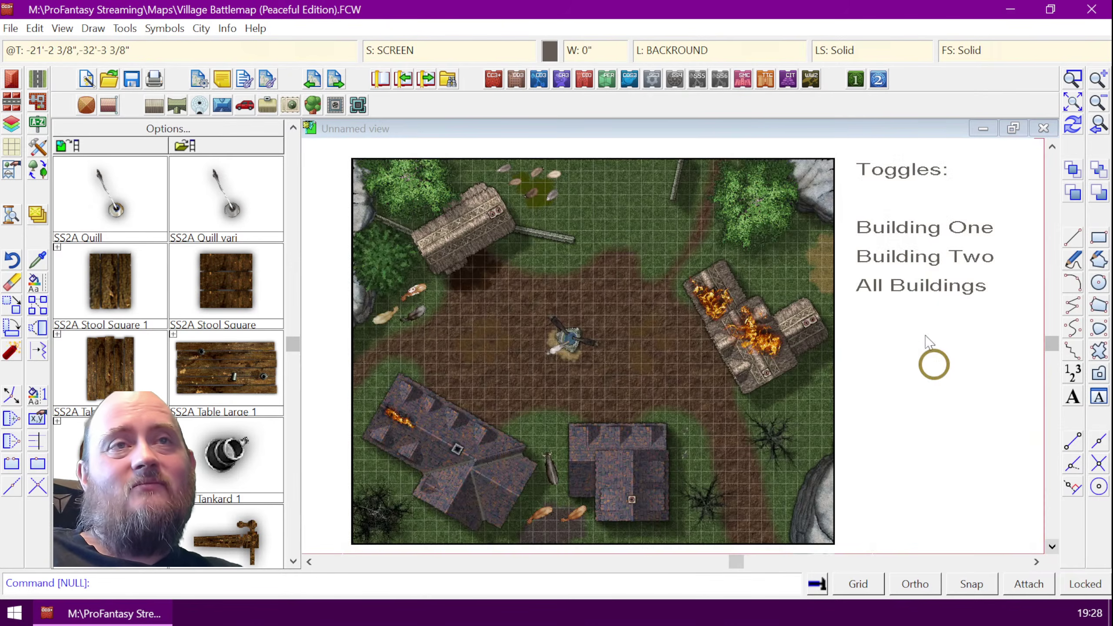
left_click(911, 291)
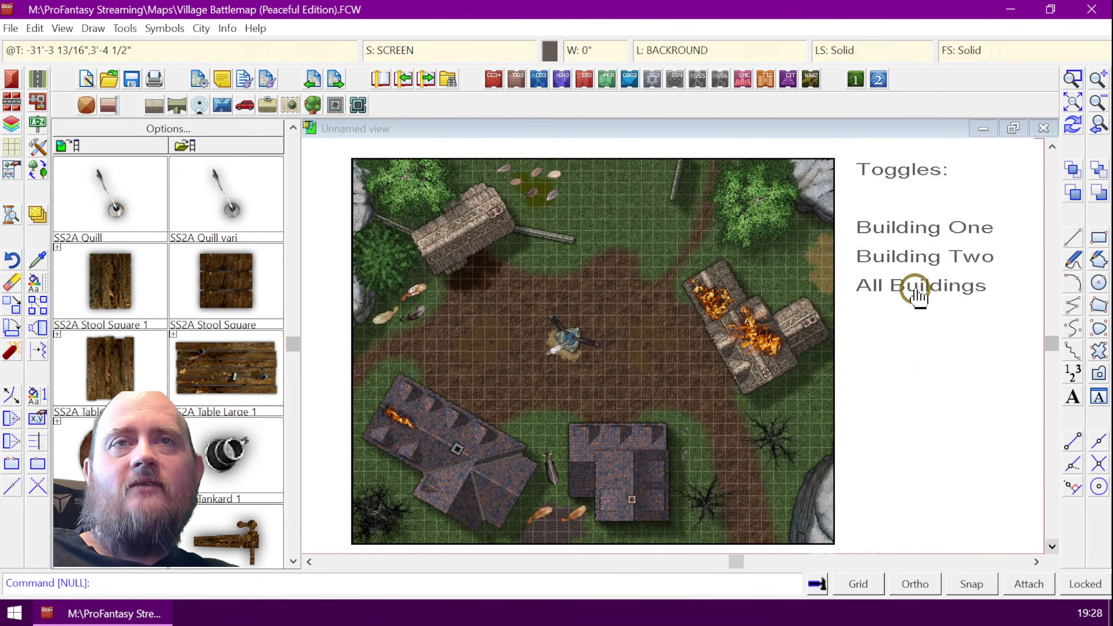
left_click(916, 315)
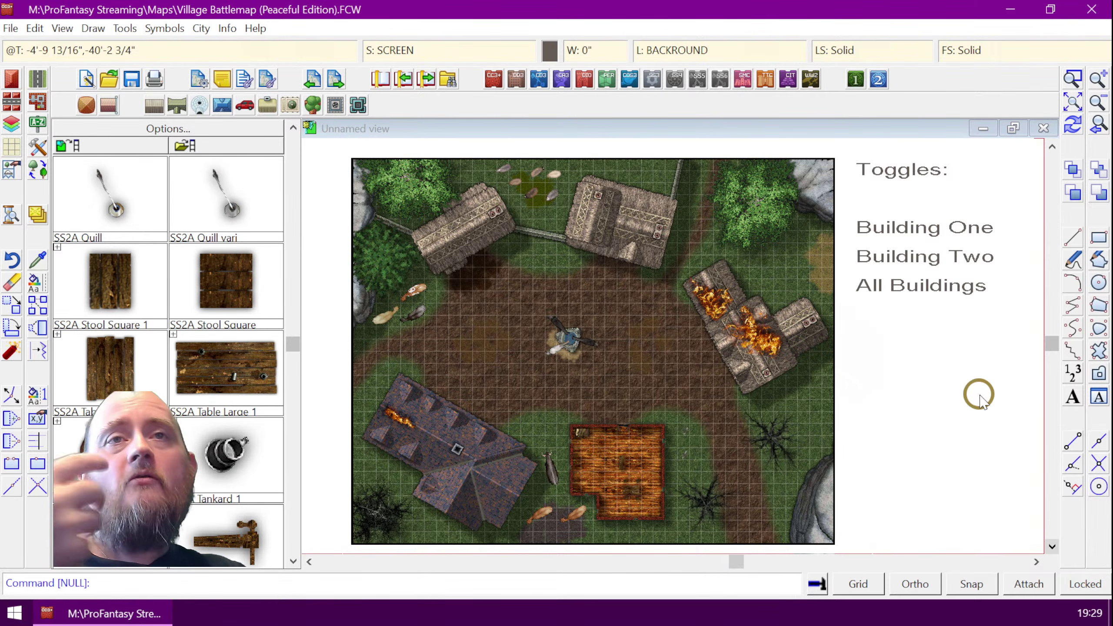
left_click(919, 289)
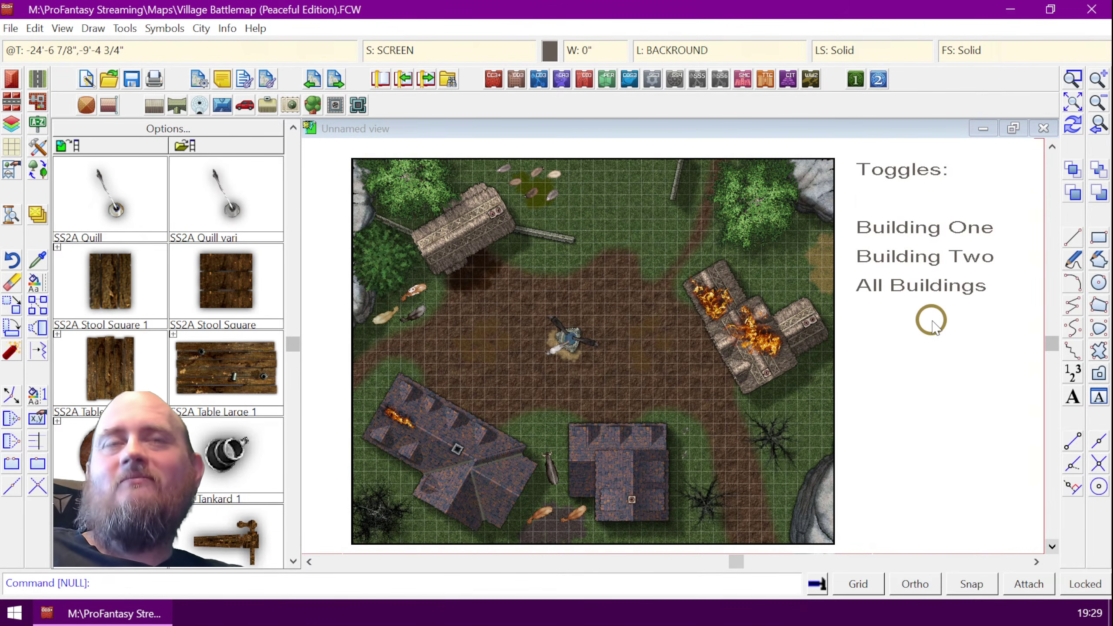
left_click(929, 293)
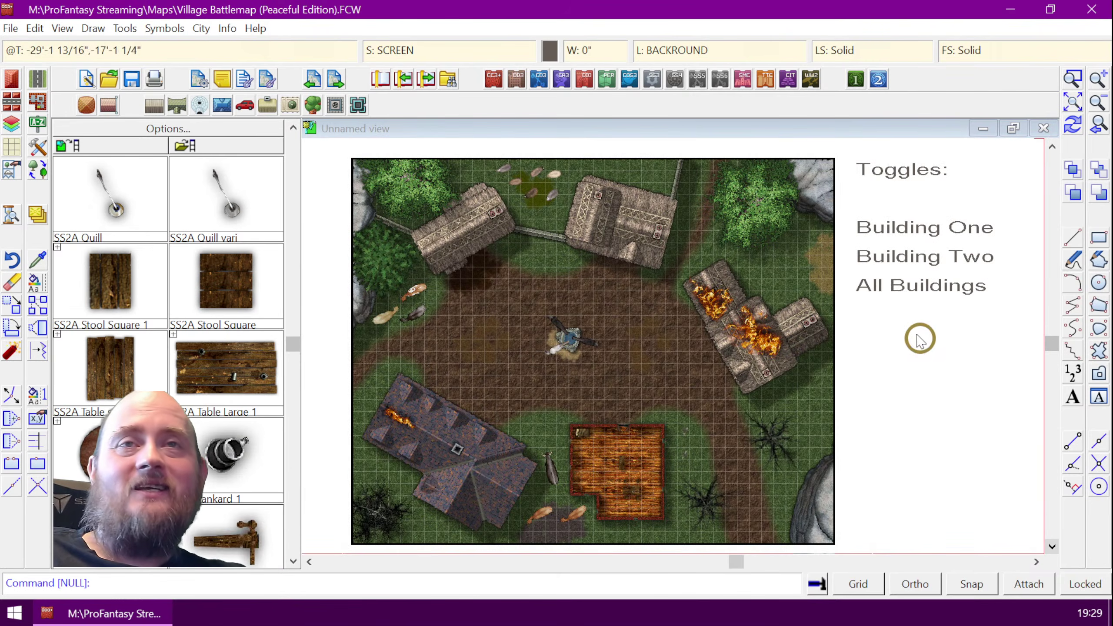
left_click(900, 234)
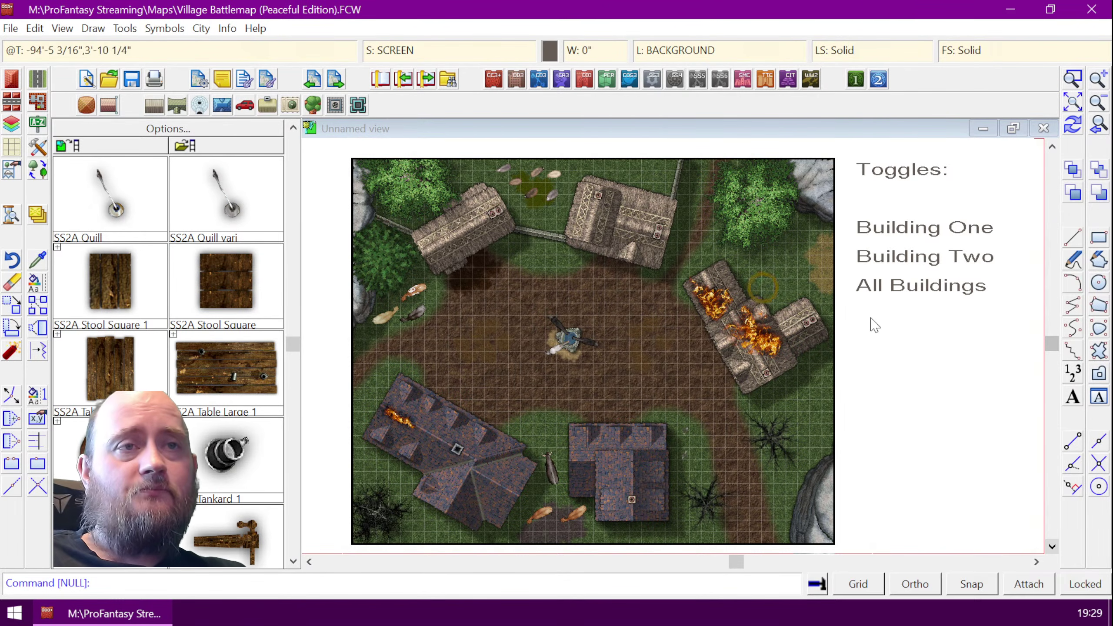
- Load the tentacle symbol catalog from its subfolder in the CC3Plus user symbols folder
left_click(1075, 79)
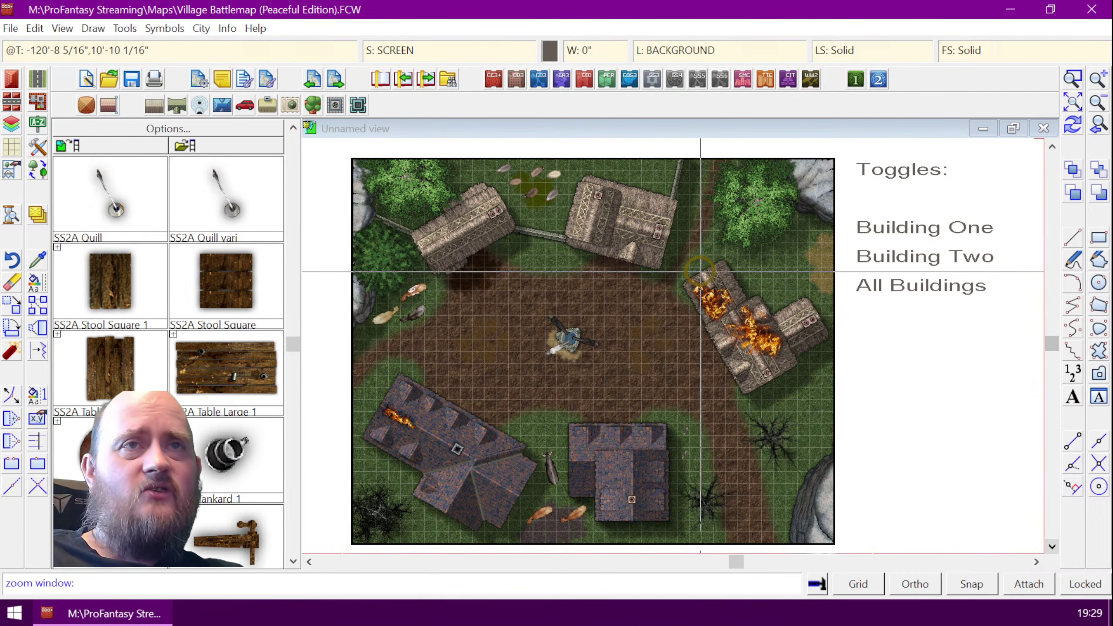
left_click(676, 242)
left_click(829, 407)
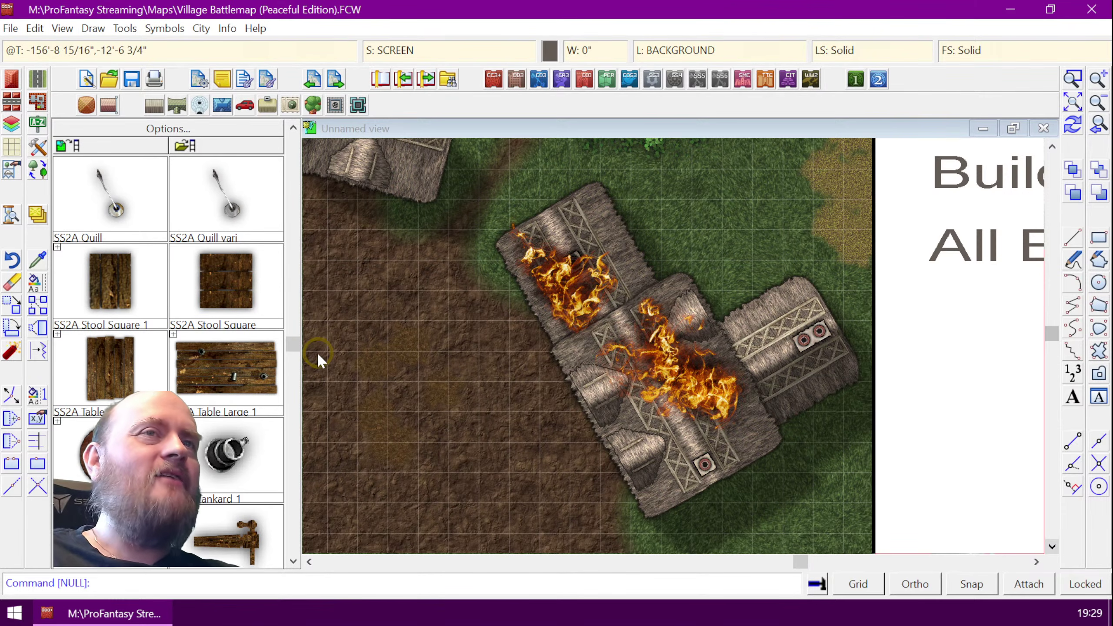
left_click(193, 151)
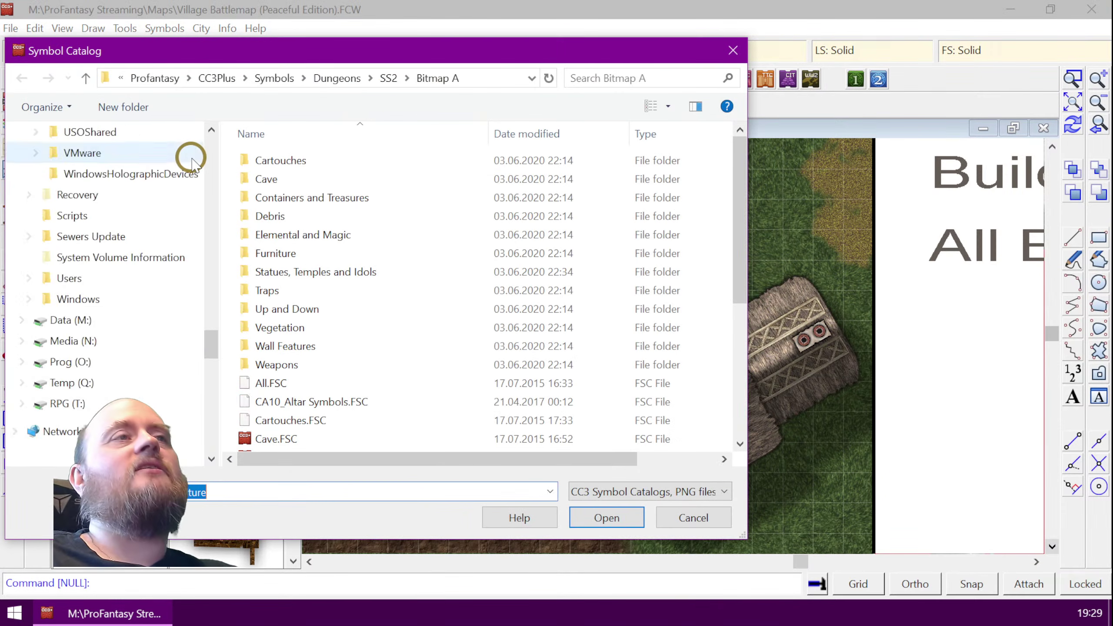
left_click(335, 78)
left_click(306, 81)
scroll(393, 356, "down", 3)
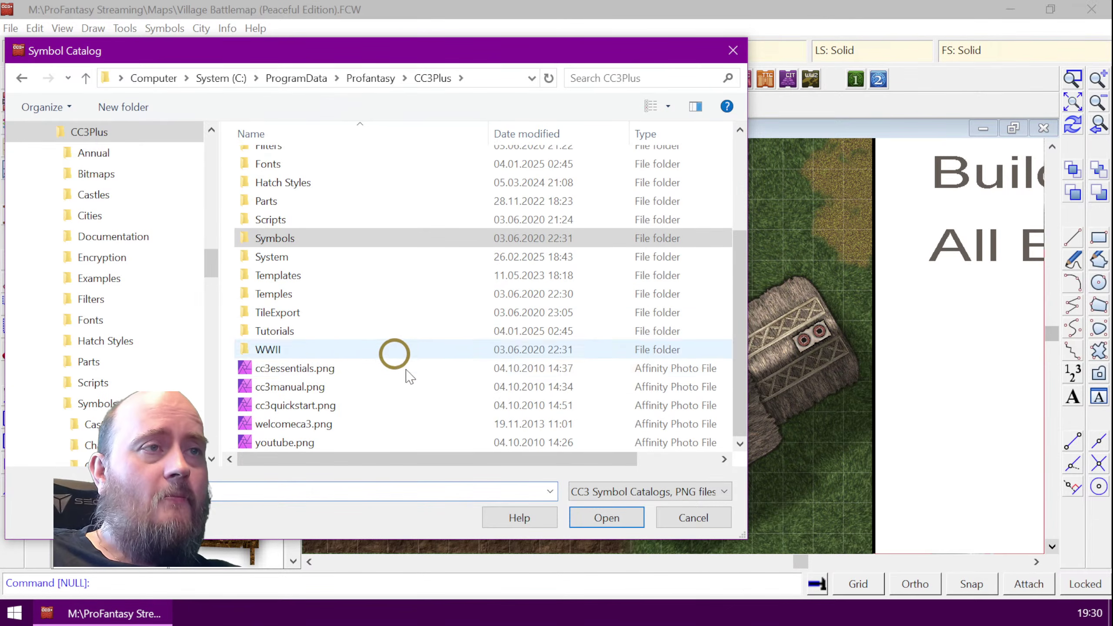
scroll(389, 376, "up", 1)
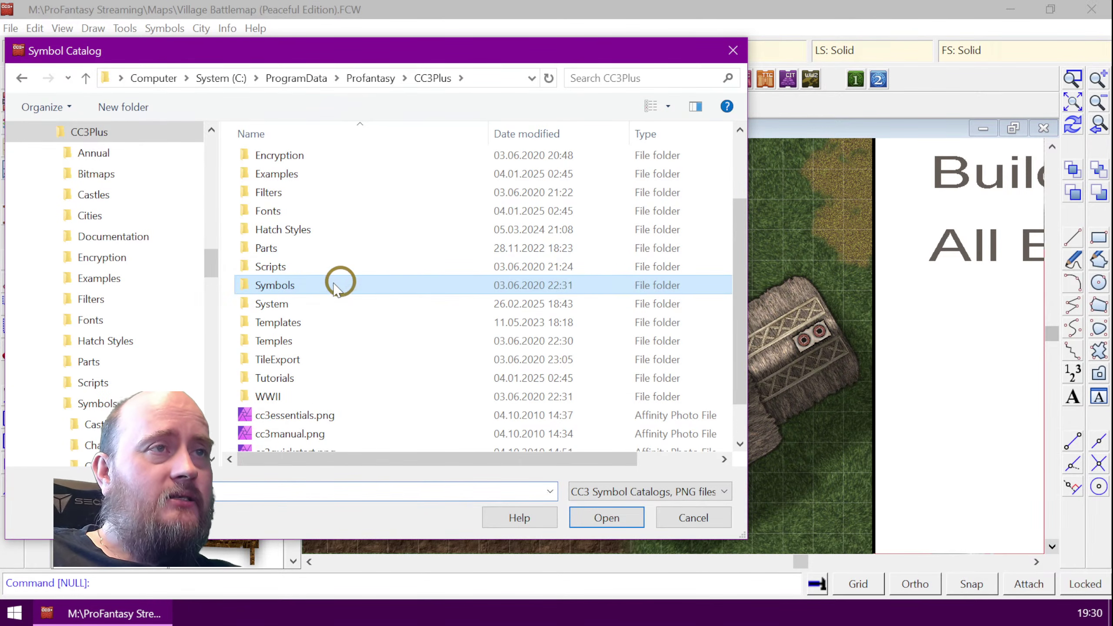
double_click(300, 285)
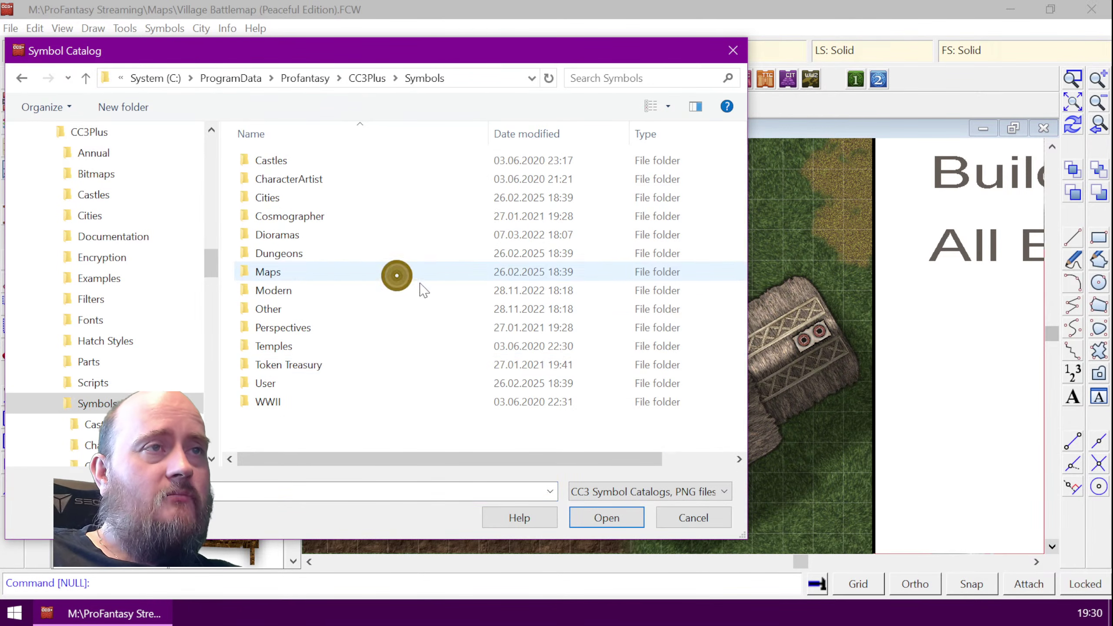
double_click(276, 384)
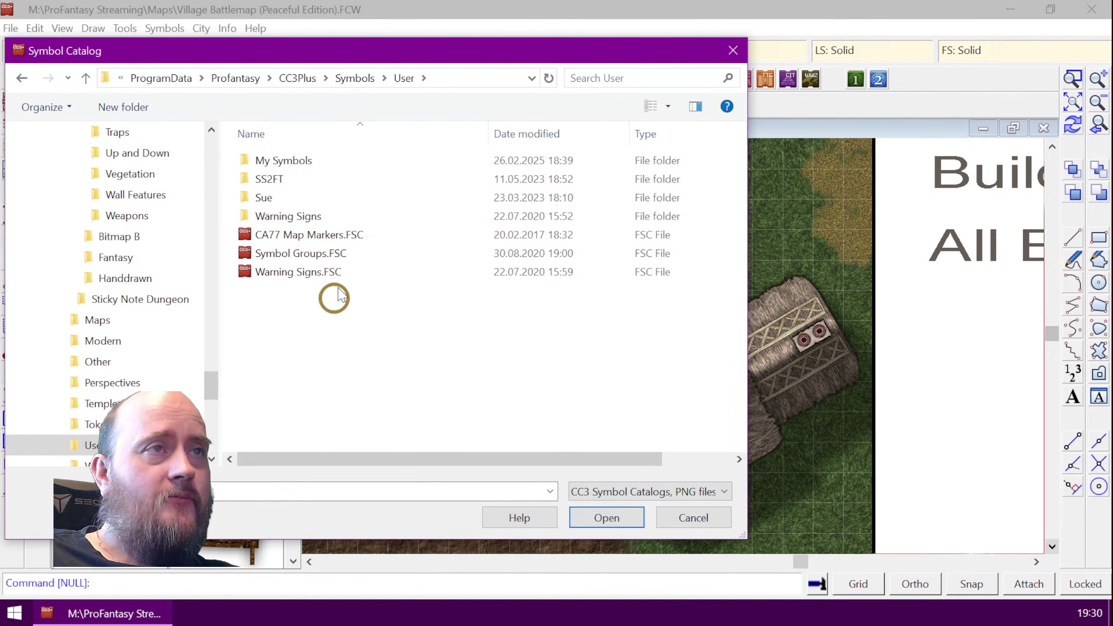
double_click(300, 198)
double_click(296, 199)
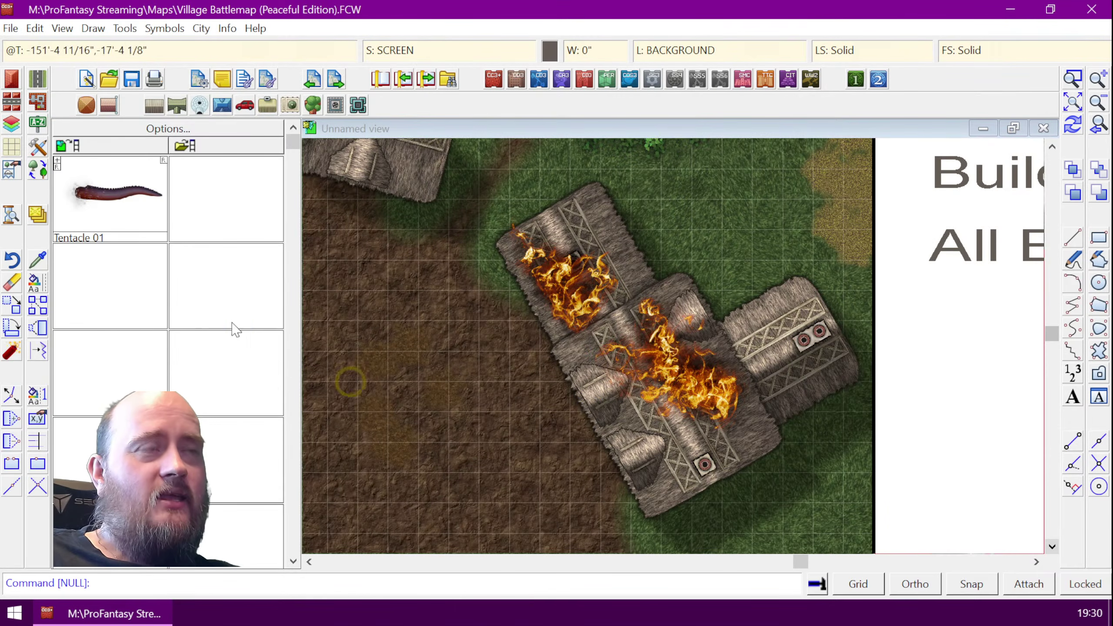
- Place four Tentacle 01 symbols, scaled to about 1.17, around the edges and wings of the large burning building
left_click(108, 195)
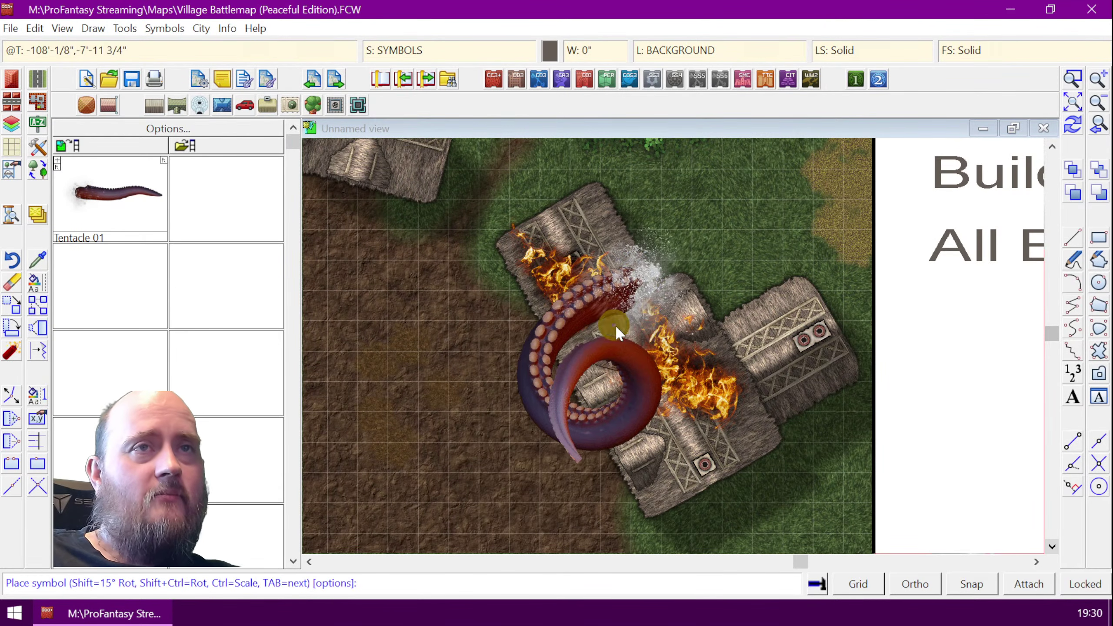
key("ctrl")
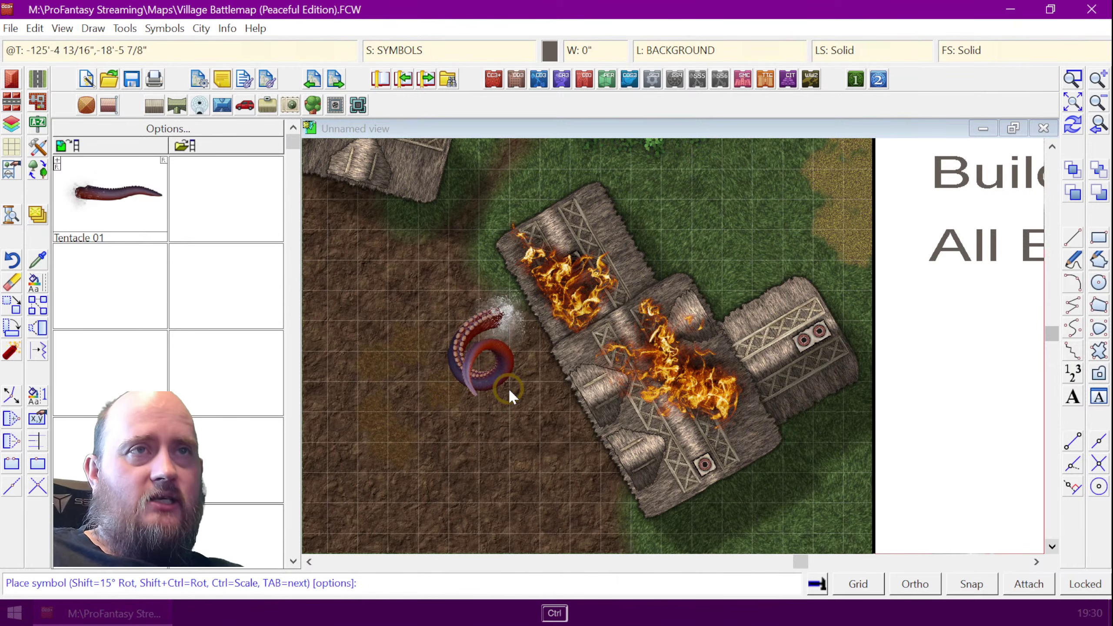
left_click(573, 370)
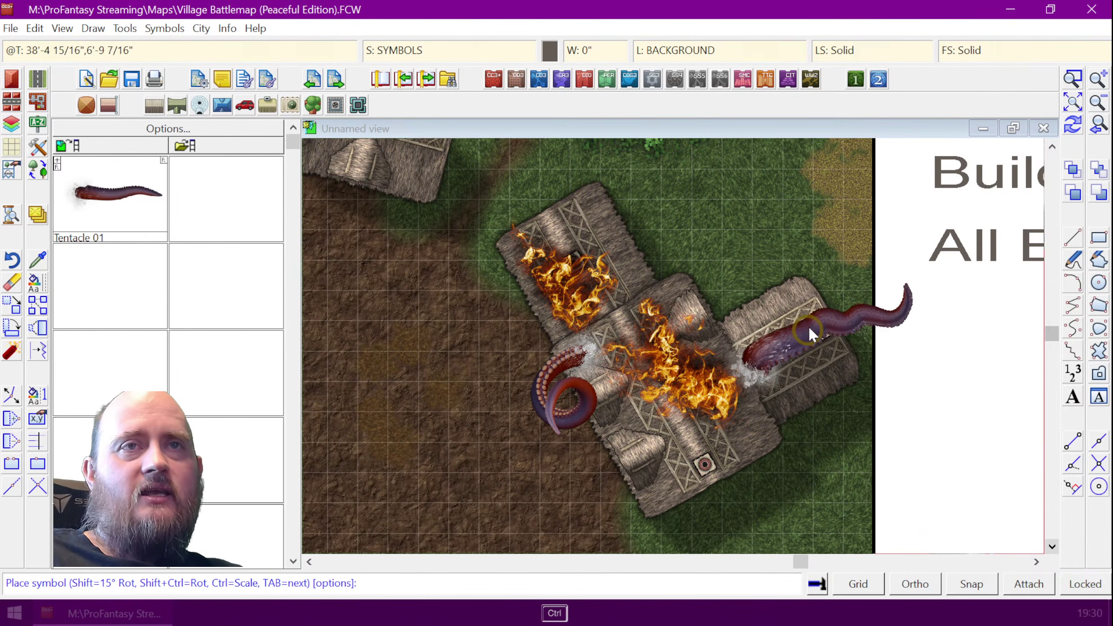
left_click(809, 292)
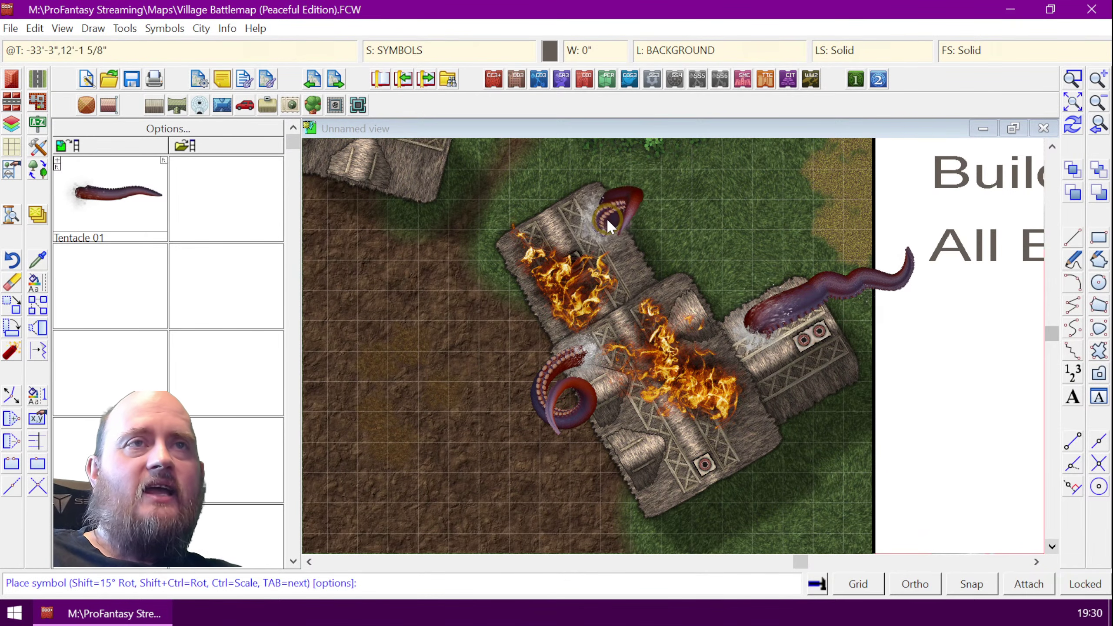
left_click(586, 222)
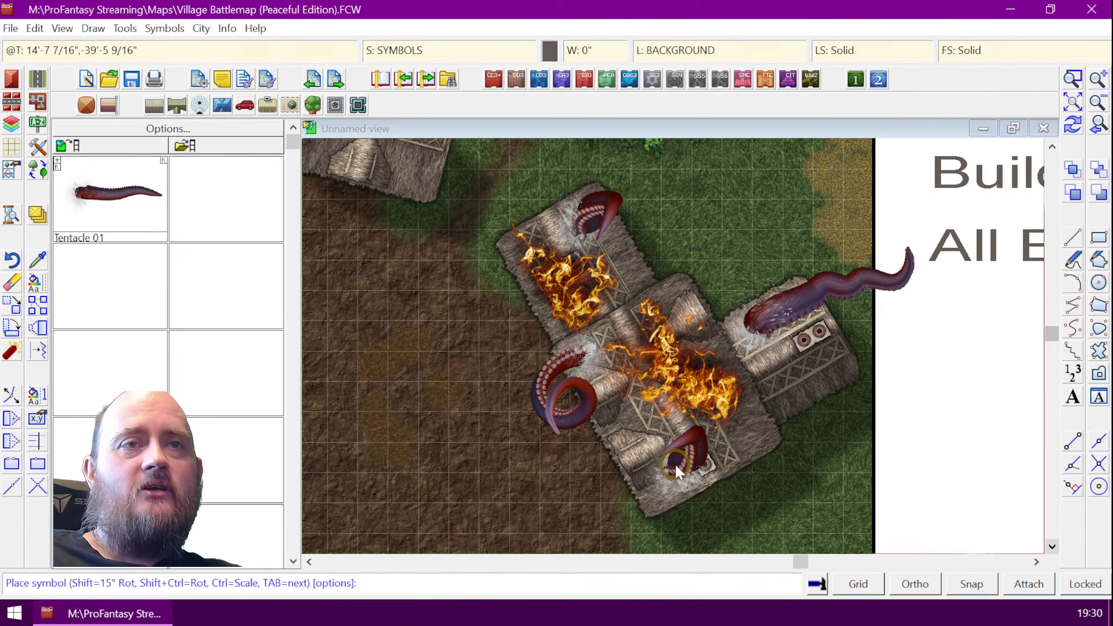
left_click(674, 463)
right_click(392, 346)
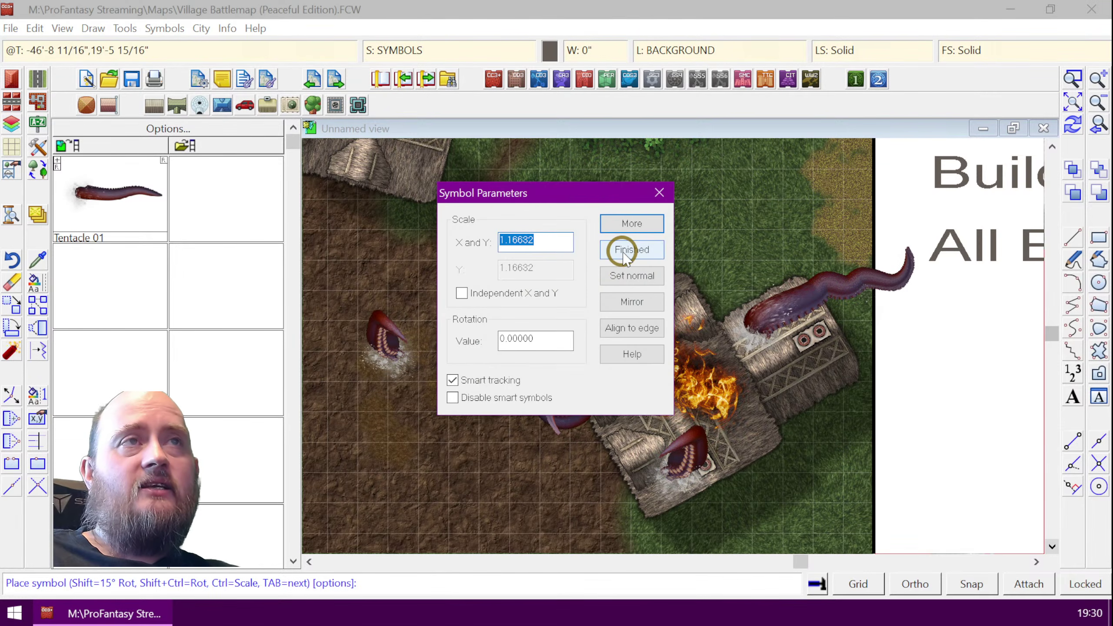
left_click(631, 225)
key("ctrl+r")
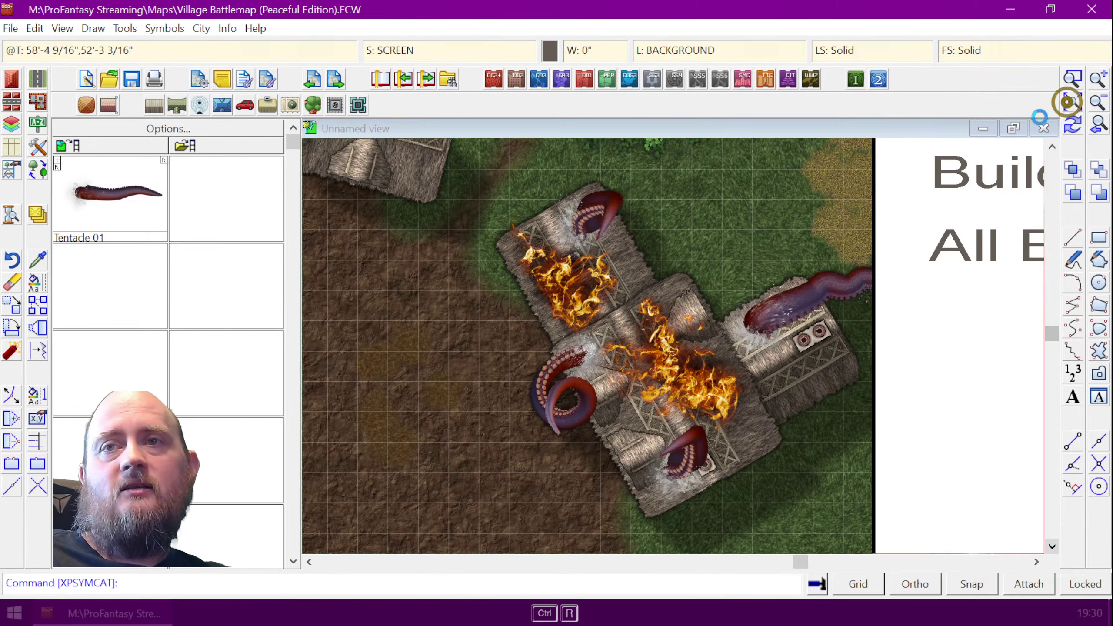
left_click(1072, 102)
left_click(1072, 79)
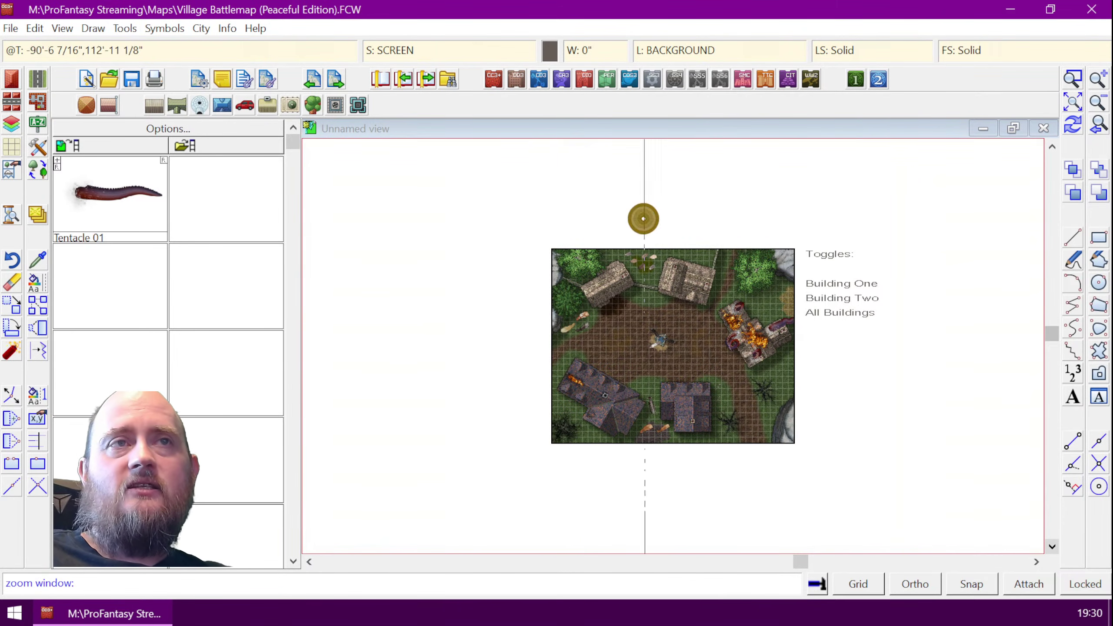
left_click(546, 247)
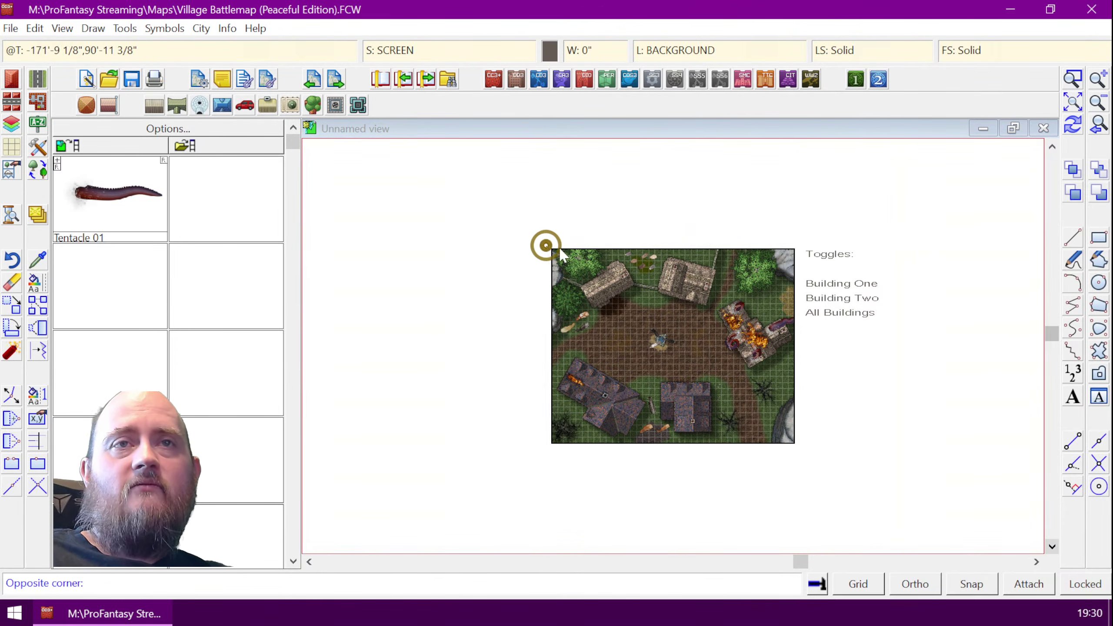
left_click(884, 453)
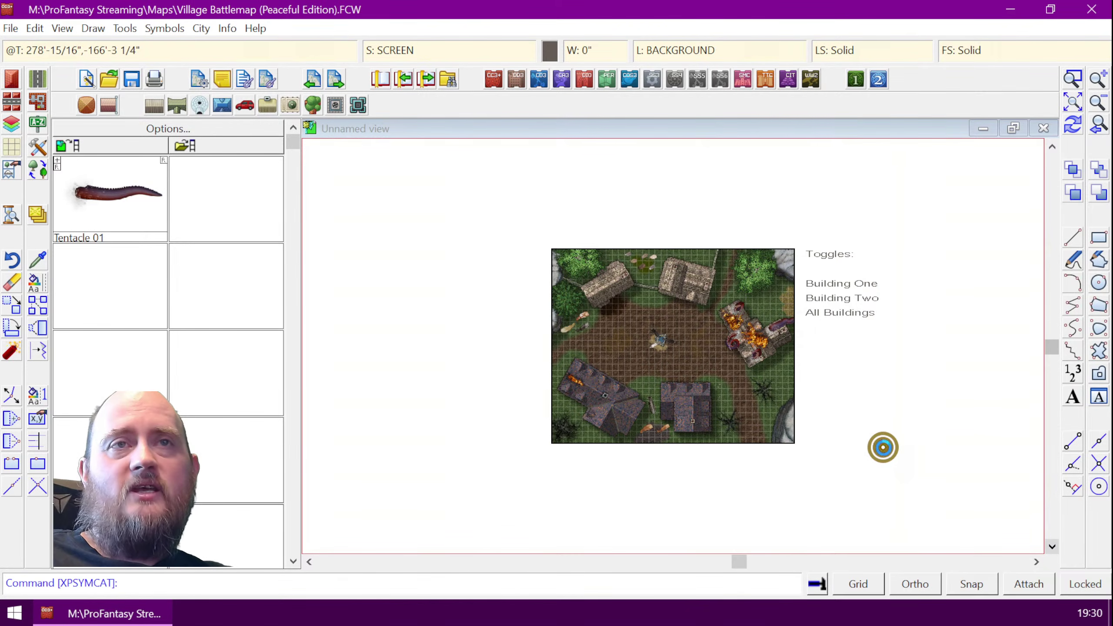